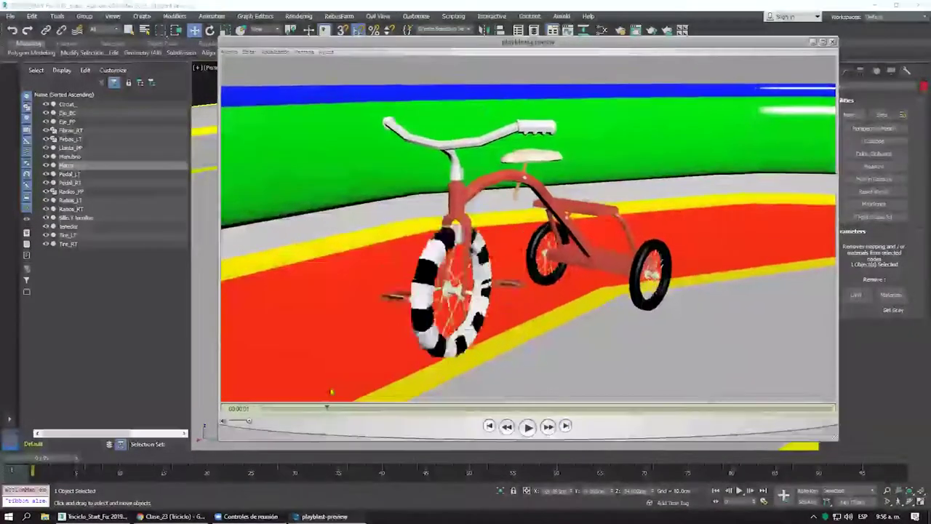
Scrub the playblast preview forward to later frames of the tricycle animation.
left_click_drag(351, 397, 402, 399)
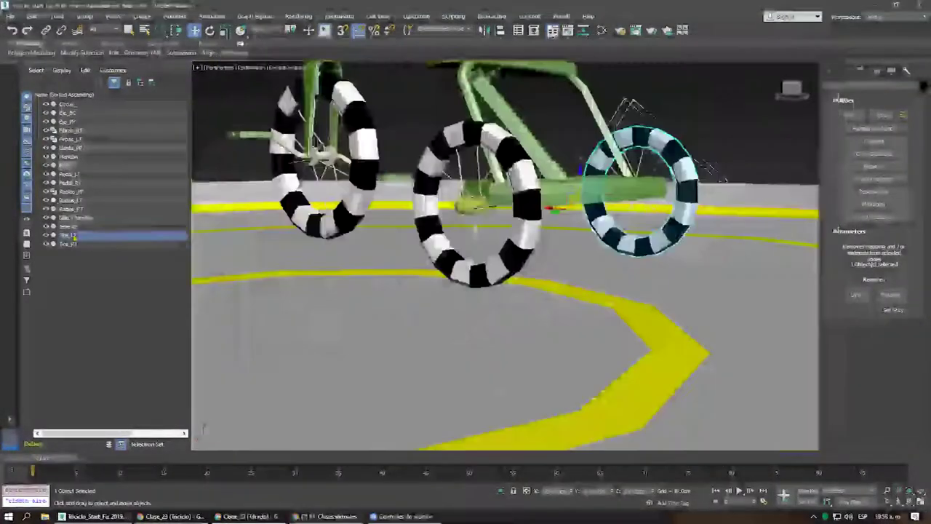
left_click(71, 218)
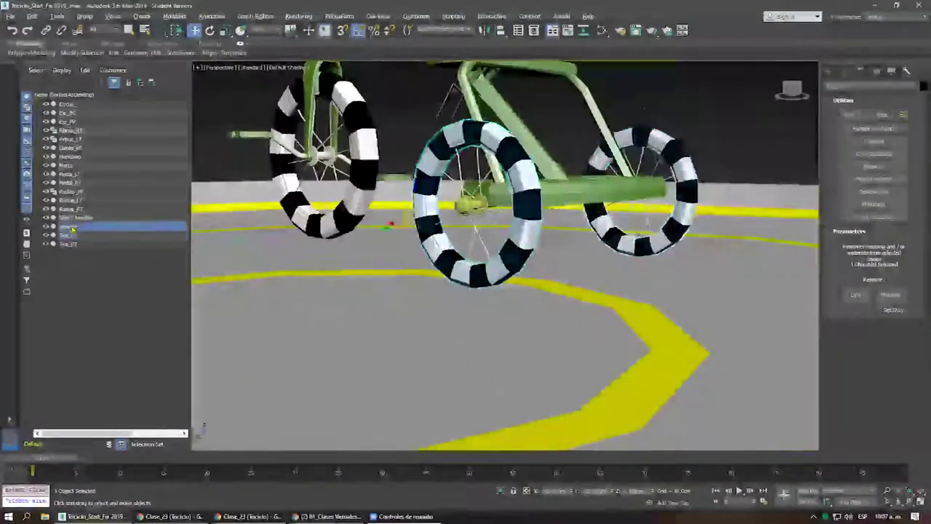
left_click(72, 209)
left_click(71, 200)
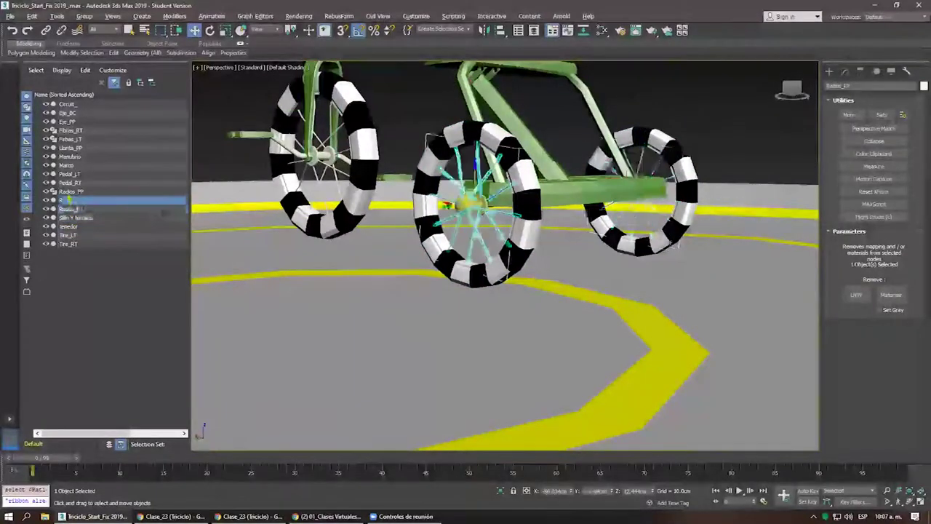
left_click(70, 191)
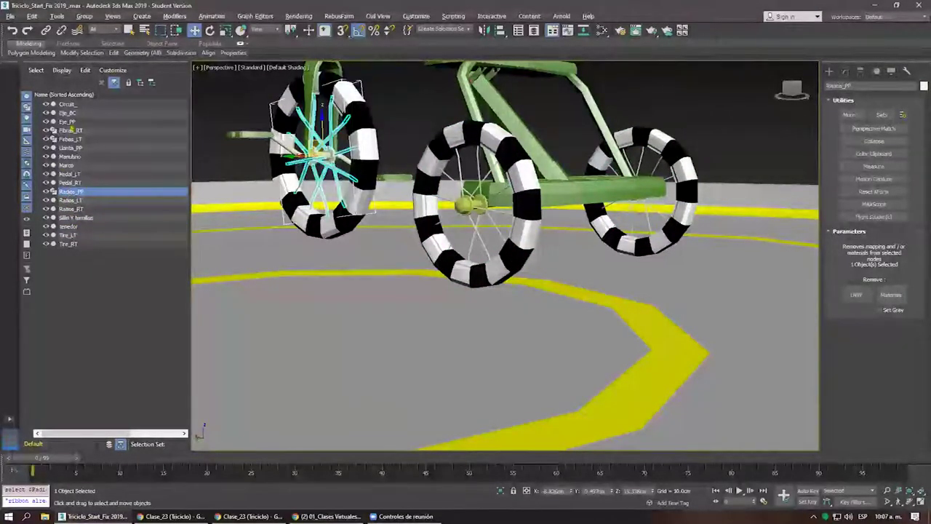
left_click(71, 105)
left_click(71, 114)
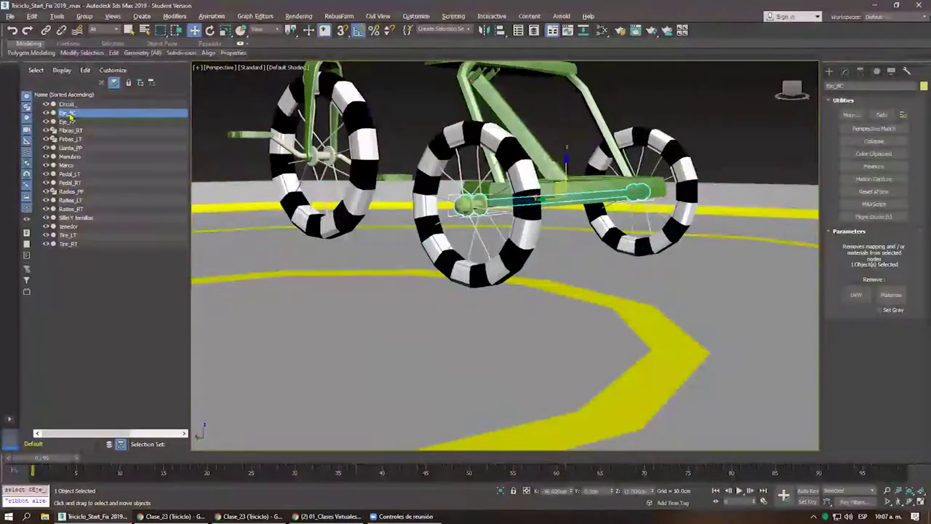
key("Down")
key("Down")
key("Down")
key("Down")
key("Down")
key("Down")
key("Down")
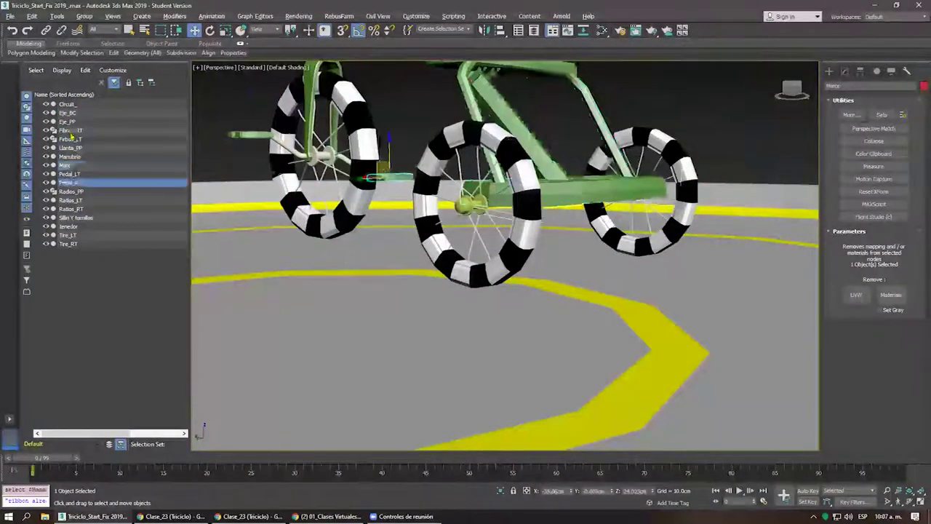
key("Down")
key("Down")
key("Down")
key("Down")
key("Down")
key("Down")
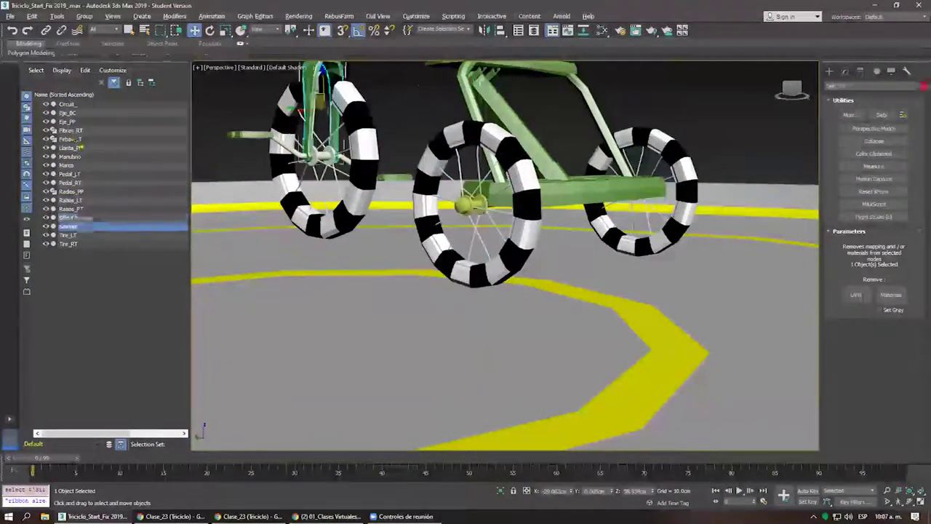
key("Down")
key("Down")
key("Up")
key("Up")
key("Up")
key("Up")
key("Up")
key("Up")
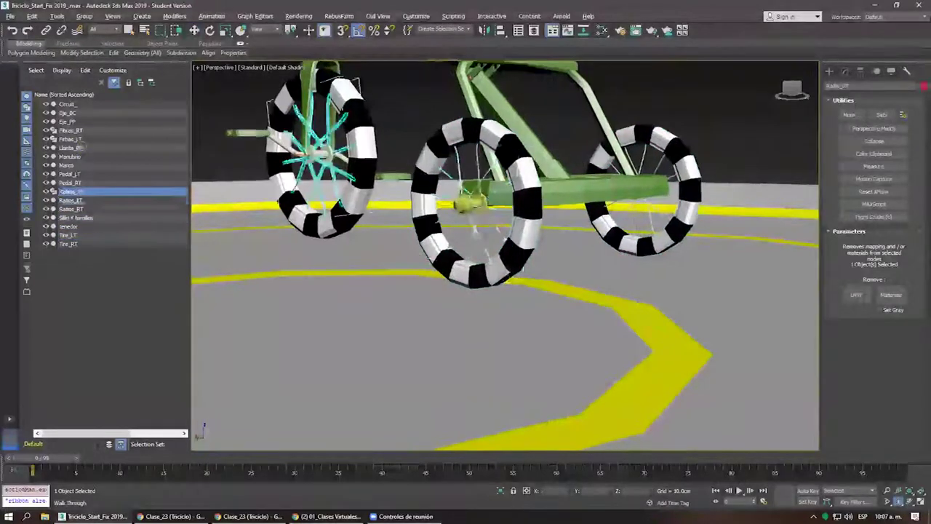
key("Up")
key("Up")
key("Up")
key("Up")
key("Up")
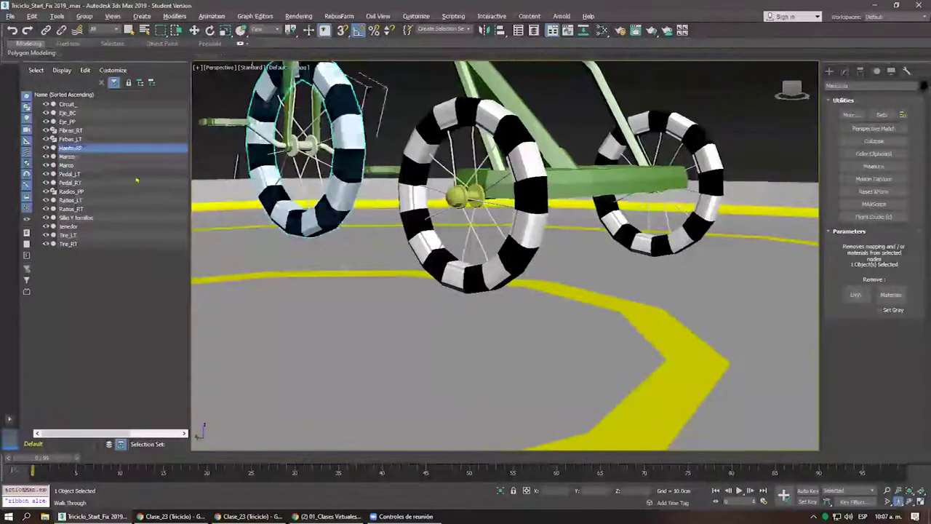
scroll(505, 255, "down", 5)
key("w")
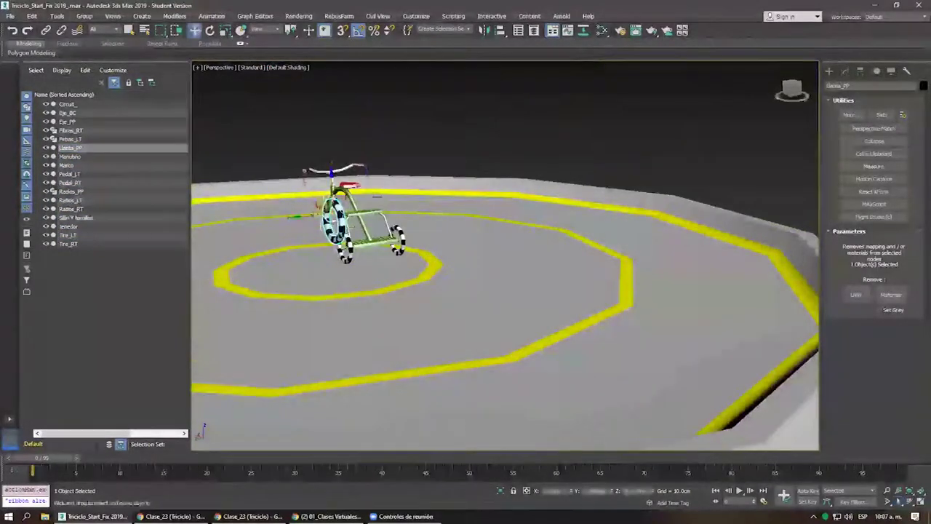
middle_click_drag(505, 255, 538, 255, "alt")
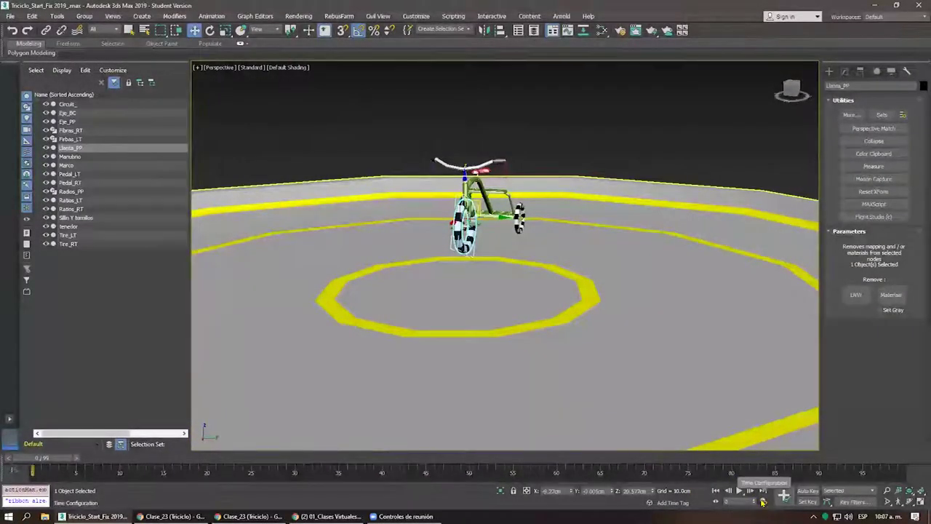
In Time Configuration, set the frame rate to NTSC and the end time to 120.
left_click(763, 503)
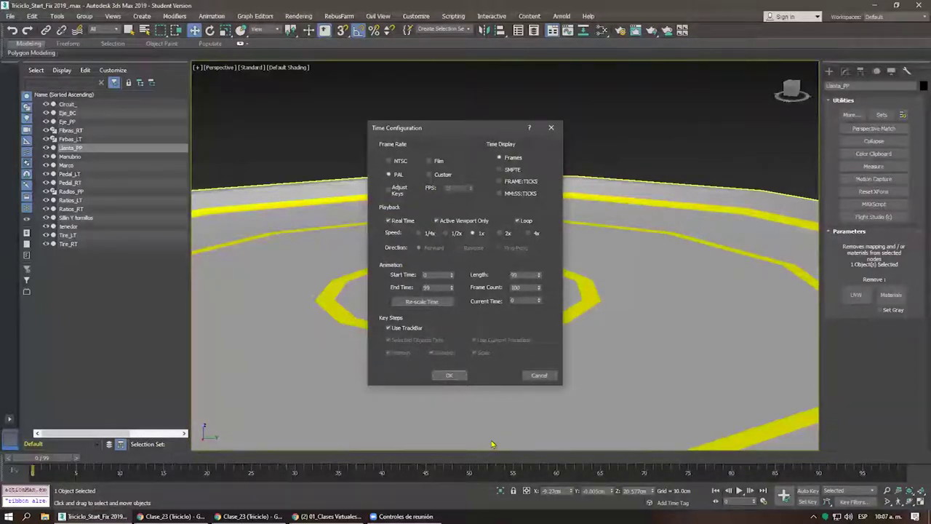
left_click(396, 162)
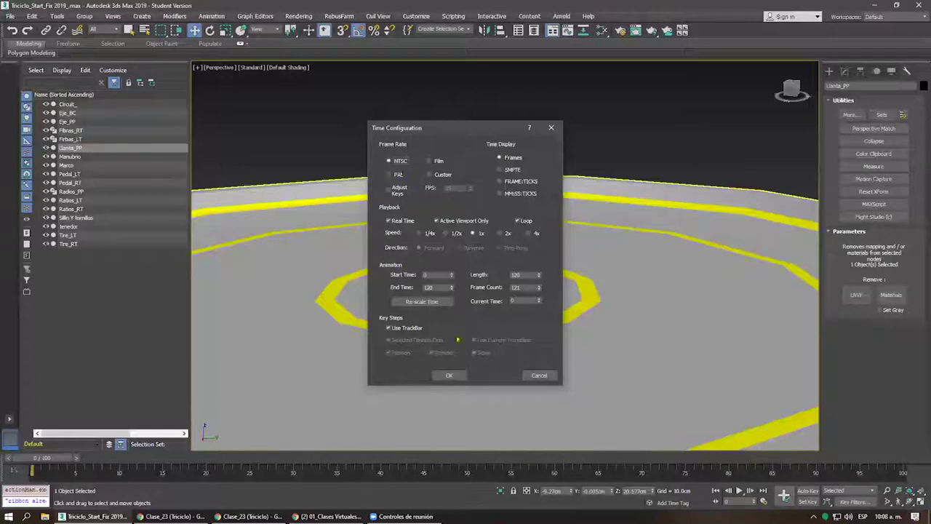
left_click(450, 376)
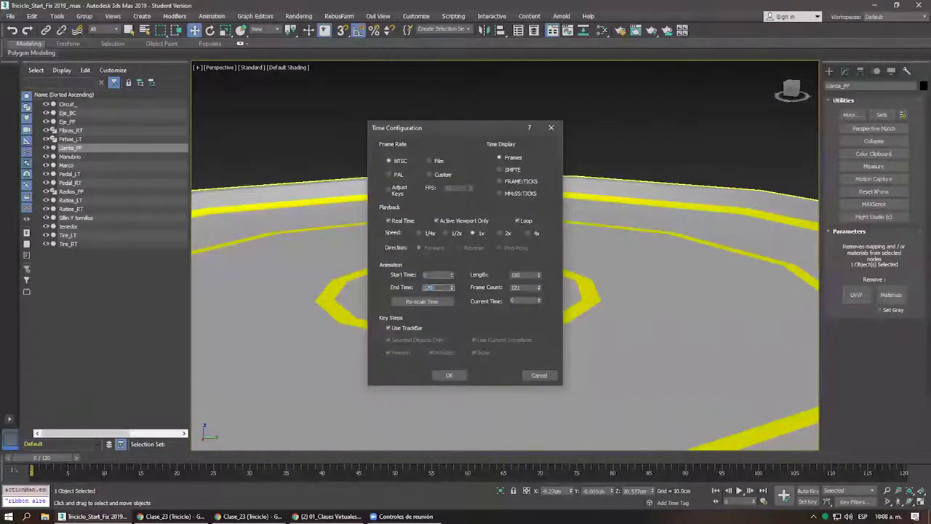
left_click(449, 374)
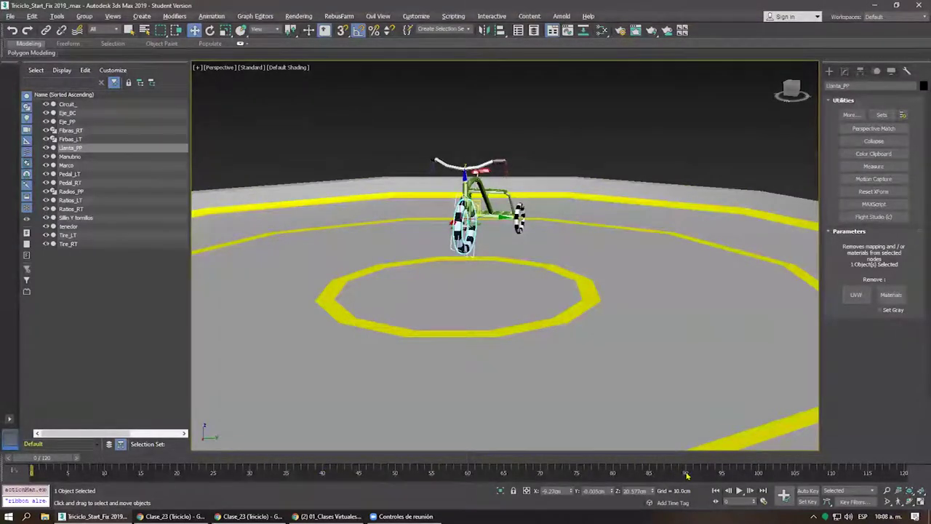
Ctrl+Alt-drag the time slider so the animation range ends at frame 100.
mouse_move(687, 474)
right_mouse_down("ctrl+alt")
mouse_move(521, 476)
mouse_move(844, 500)
right_mouse_up("ctrl+alt")
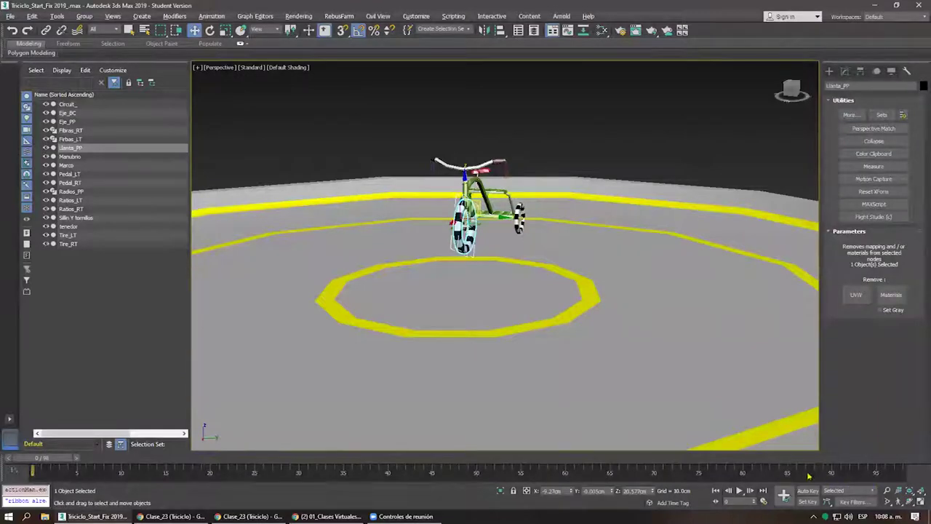
mouse_move(809, 476)
right_mouse_down("ctrl+alt")
mouse_move(762, 478)
mouse_move(834, 477)
right_mouse_up("ctrl+alt")
middle_click_drag(516, 218, 502, 231, "alt")
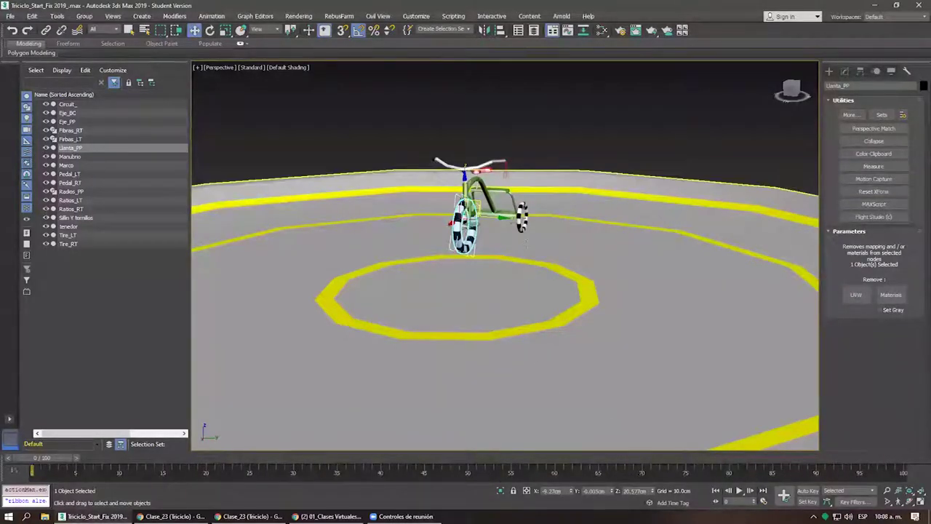
middle_click_drag(466, 291, 495, 316)
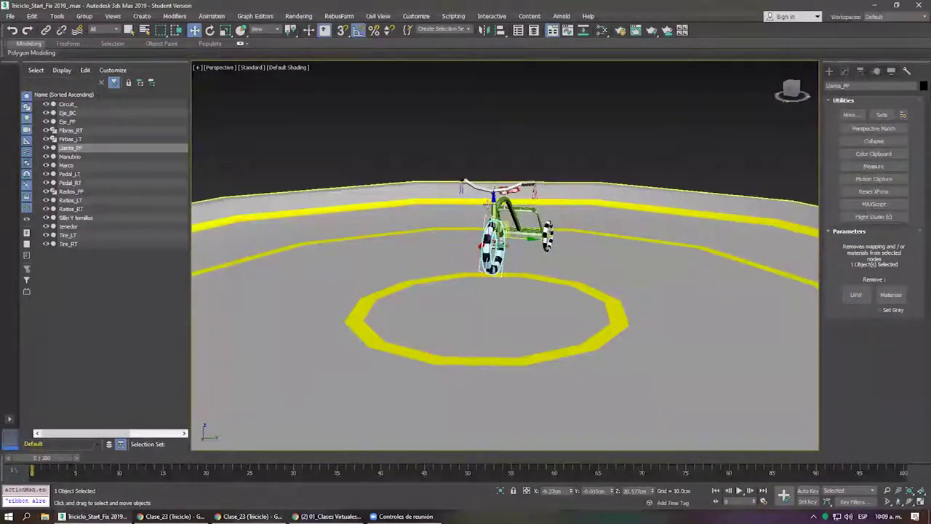
scroll(499, 205, "up", 5)
scroll(499, 205, "down", 2)
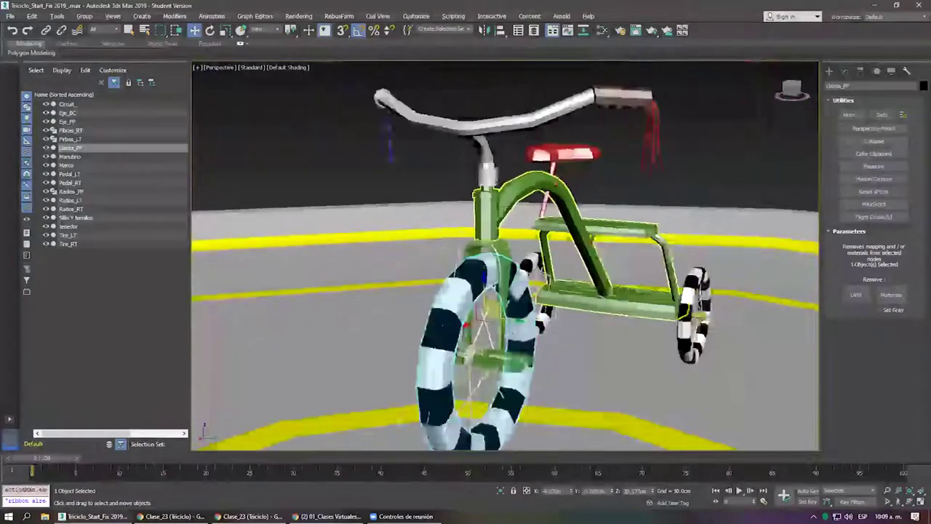
Test-move the Marco frame, Manubrio handlebar and Llanta_PP front tire, undoing each move.
mouse_move(499, 205)
middle_mouse_down("alt")
mouse_move(481, 180)
mouse_move(523, 163)
middle_mouse_up("alt")
scroll(480, 180, "up", 3)
scroll(502, 171, "down", 3)
left_click_drag(524, 163, 573, 158)
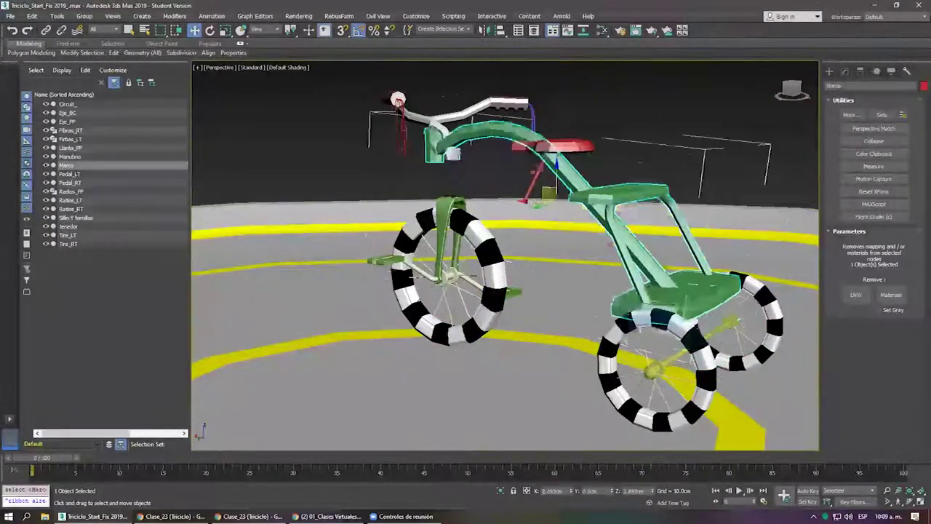
key("ctrl+z")
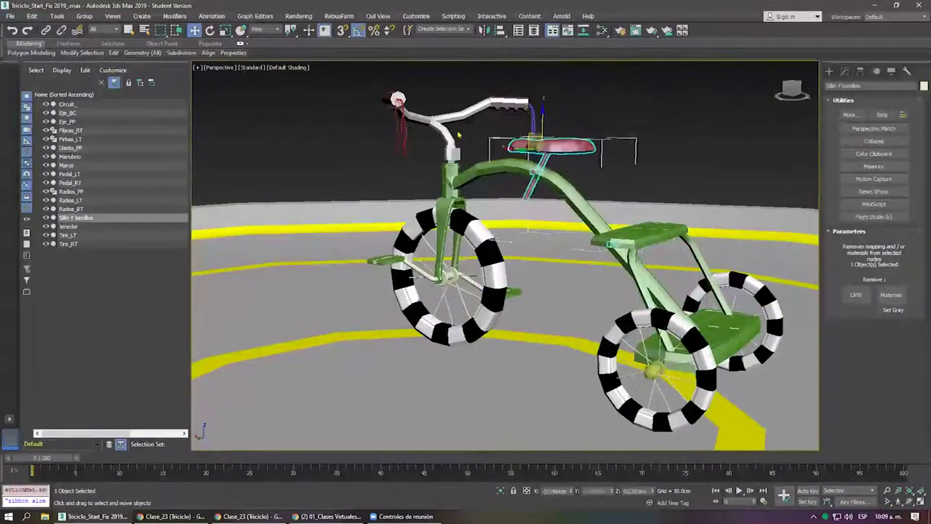
left_click(398, 102)
left_click_drag(398, 101, 407, 69)
key("ctrl+z")
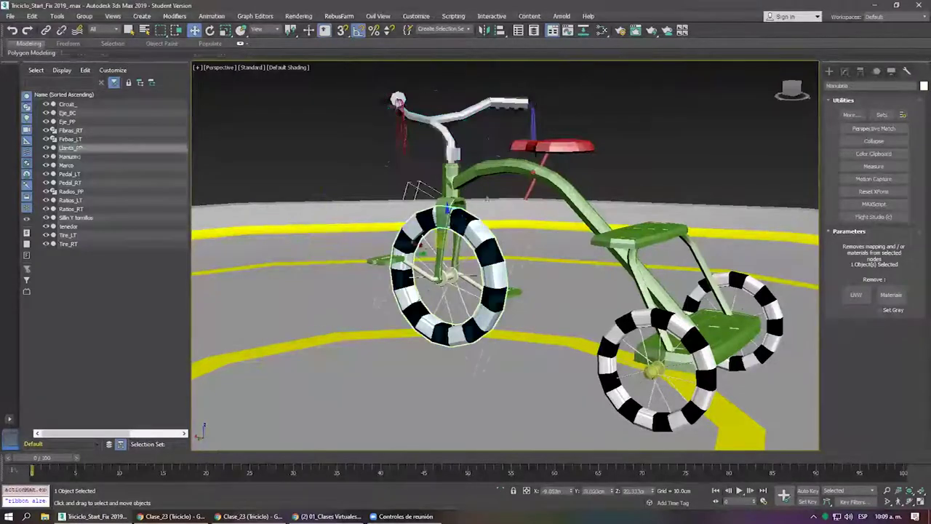
left_click_drag(488, 214, 488, 185)
key("ctrl+z")
Select the Tire_LT and Tire_RT rear tires, then bring up the Create panel's standard primitives.
left_click(717, 319)
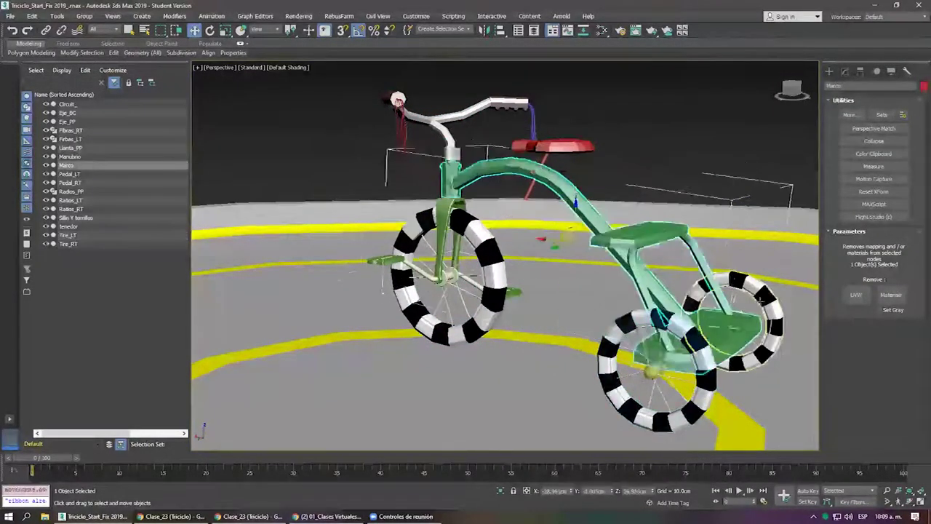
left_click(757, 291)
mouse_move(757, 280)
middle_mouse_down("alt")
mouse_move(530, 263)
mouse_move(538, 291)
mouse_move(553, 291)
middle_mouse_up("alt")
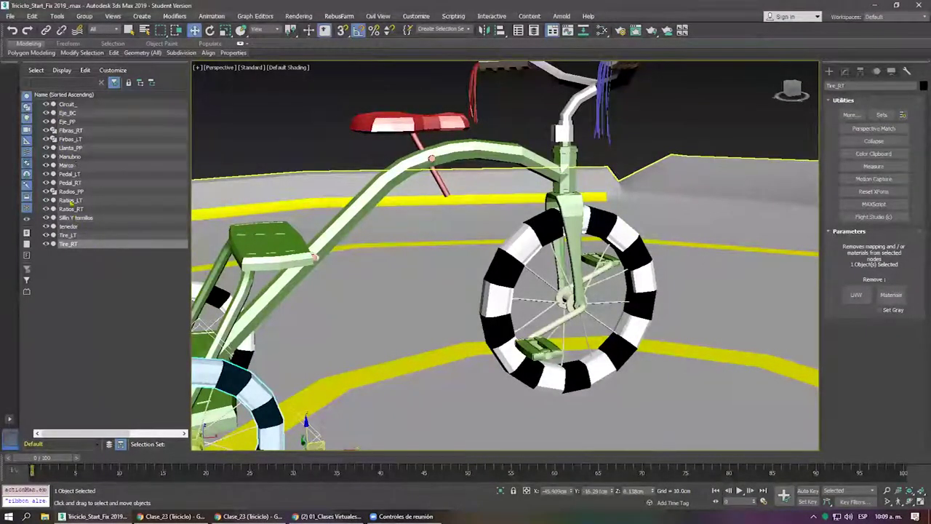
mouse_move(619, 284)
middle_mouse_down("alt")
mouse_move(627, 277)
mouse_move(583, 269)
middle_mouse_up("alt")
scroll(627, 277, "down", 3)
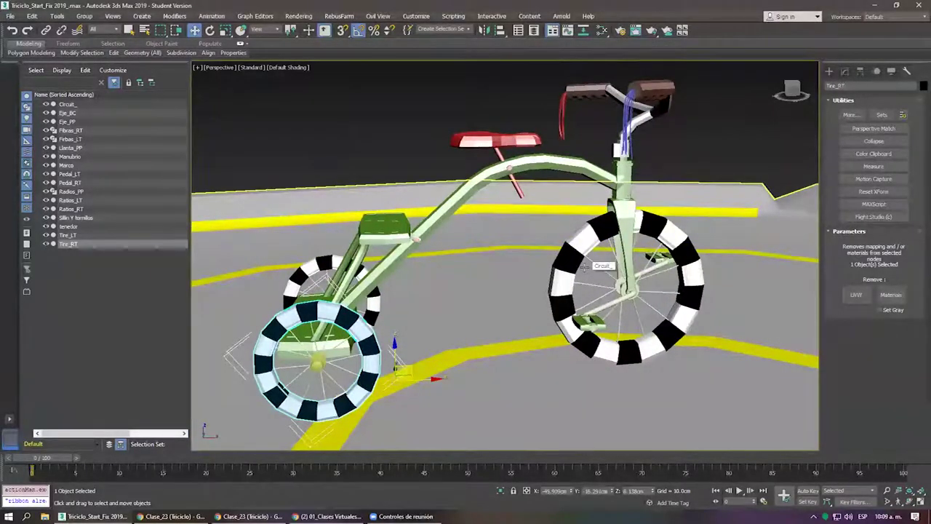
left_click(828, 72)
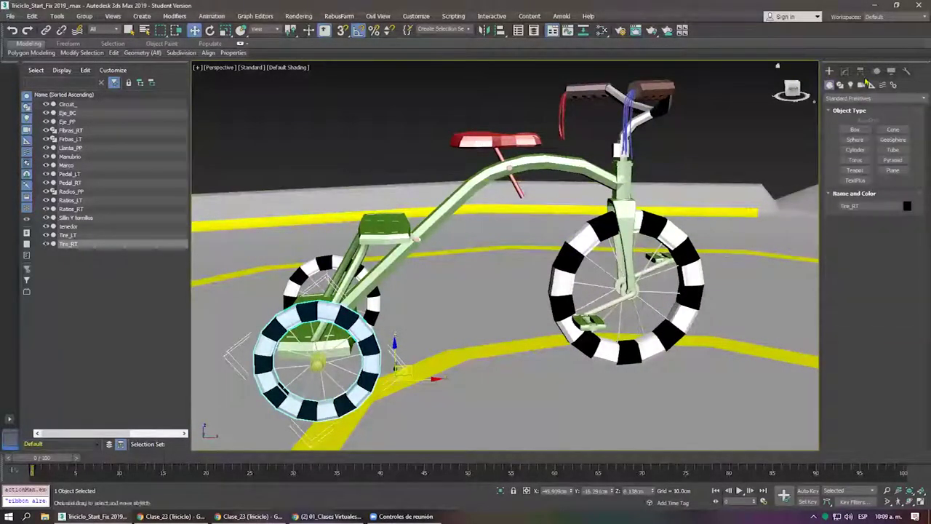
left_click(860, 72)
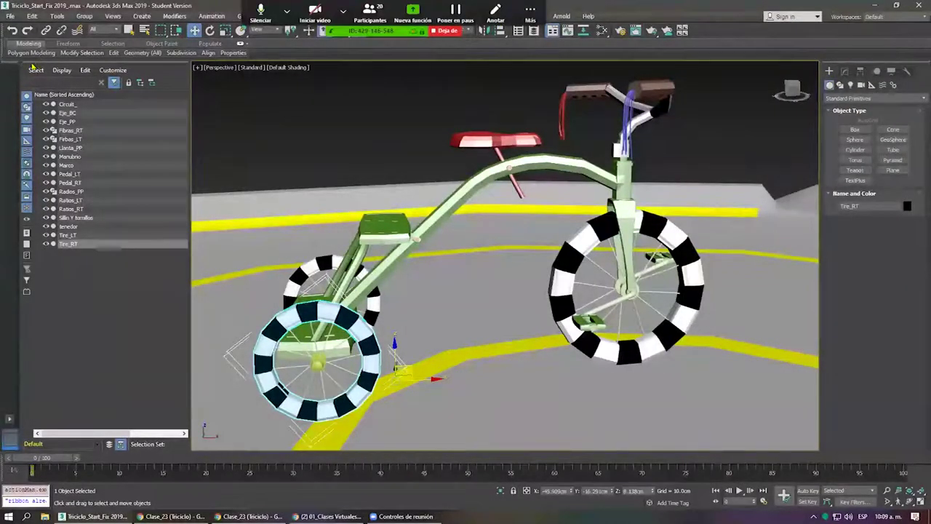
Float the Scene Explorer, move it left and double-click its title bar to dock it left.
left_click_drag(32, 67, 425, 105)
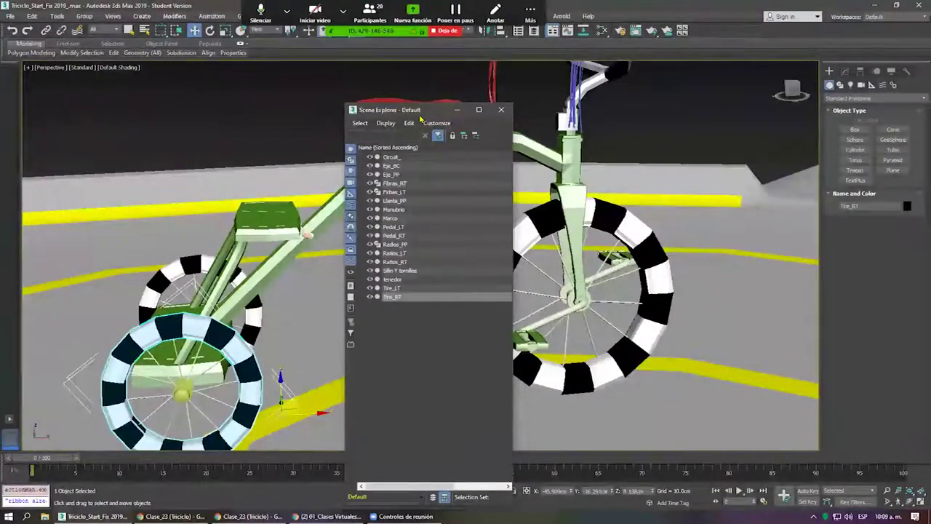
left_click_drag(420, 111, 458, 103)
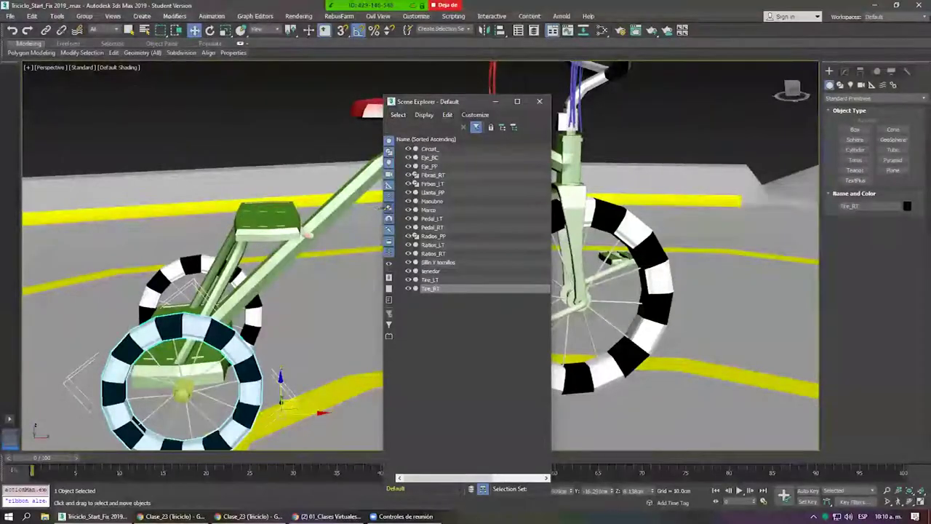
left_click(432, 99)
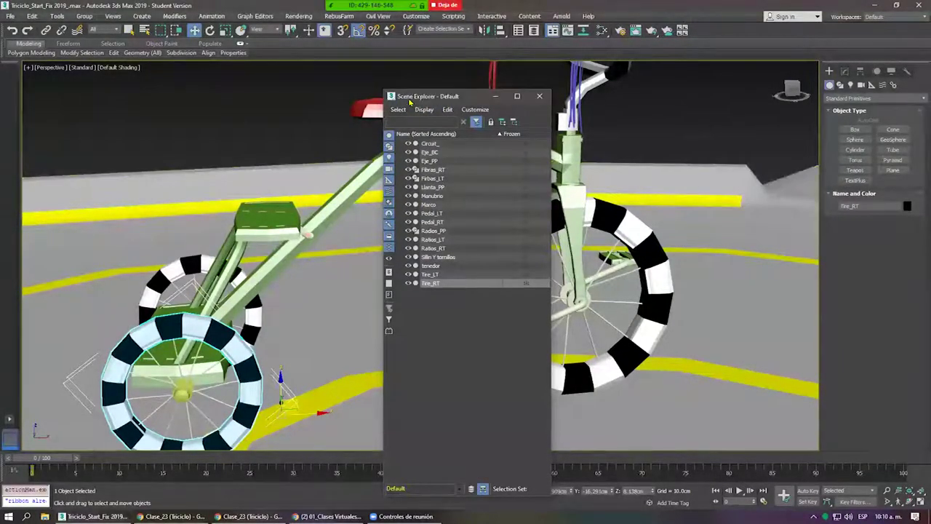
left_click_drag(104, 95, 104, 91)
double_click(110, 86)
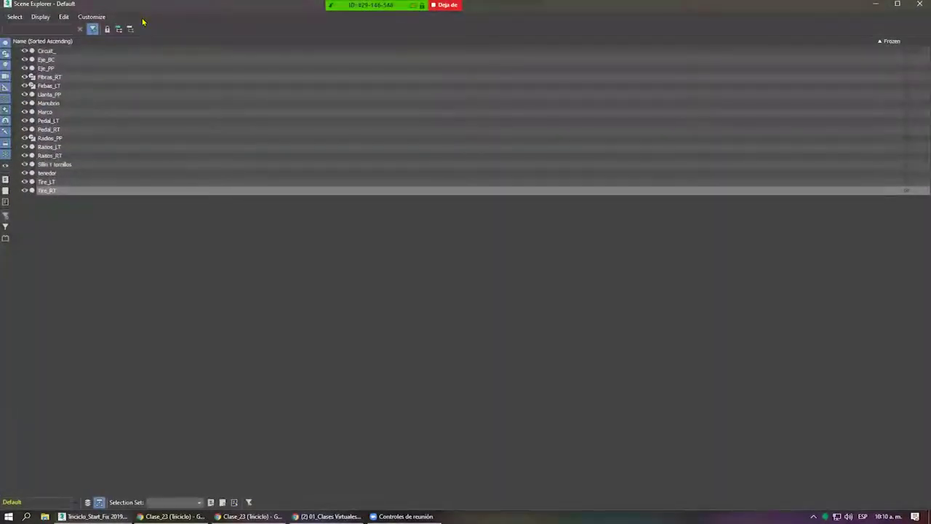
double_click(142, 22)
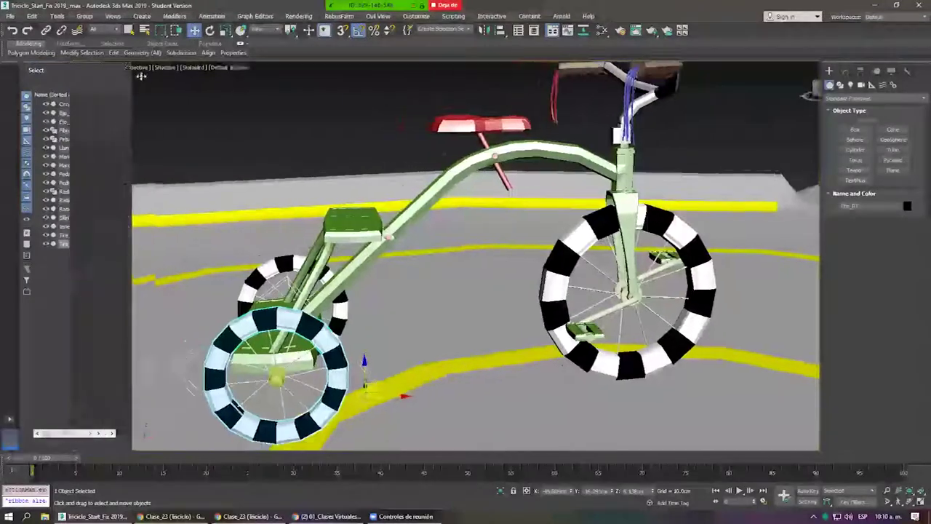
Frame the front wheel, select the Eje_PP axle and switch to Rotate from the quad menu.
middle_click_drag(291, 306, 458, 284)
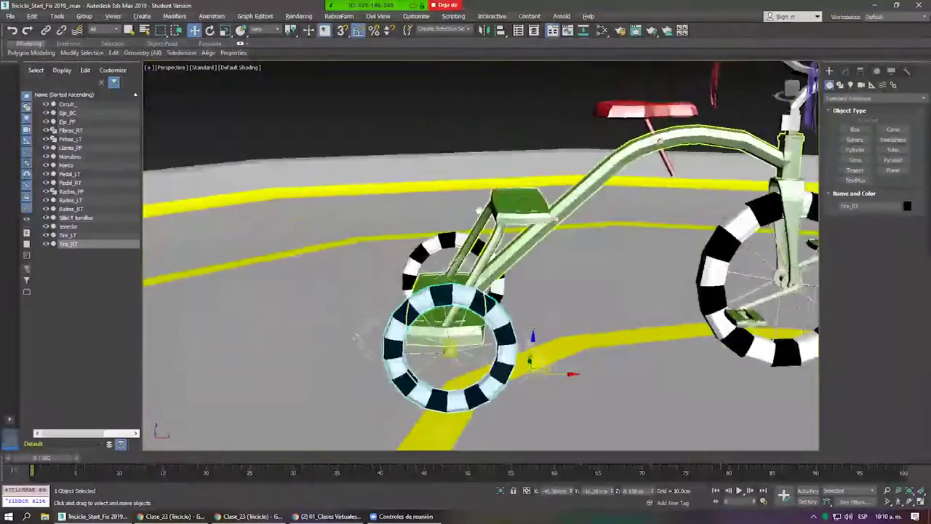
middle_click_drag(480, 255, 407, 255, "alt")
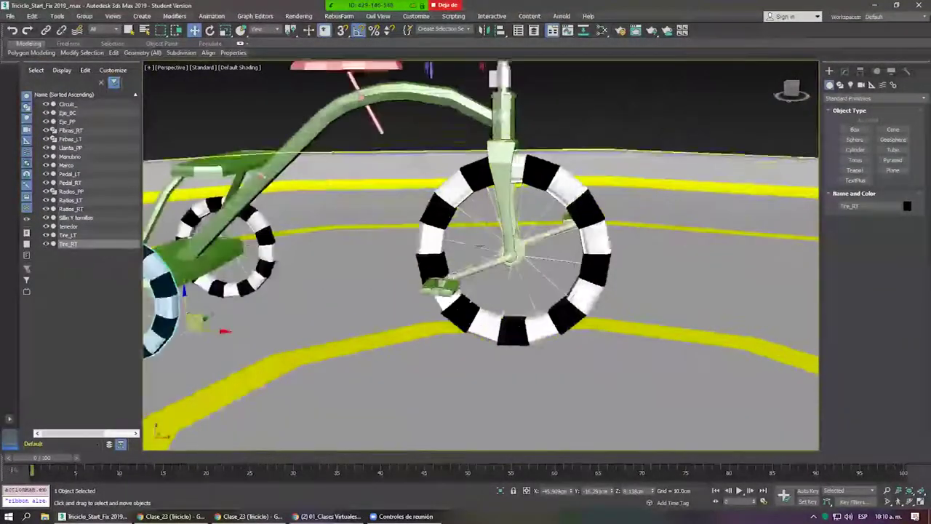
scroll(480, 255, "down", 5)
mouse_move(480, 255)
middle_mouse_down("alt")
mouse_move(408, 255)
mouse_move(491, 252)
mouse_move(504, 242)
mouse_move(465, 247)
mouse_move(473, 254)
mouse_move(473, 240)
middle_mouse_up("alt")
scroll(465, 232, "up", 3)
scroll(466, 233, "up", 3)
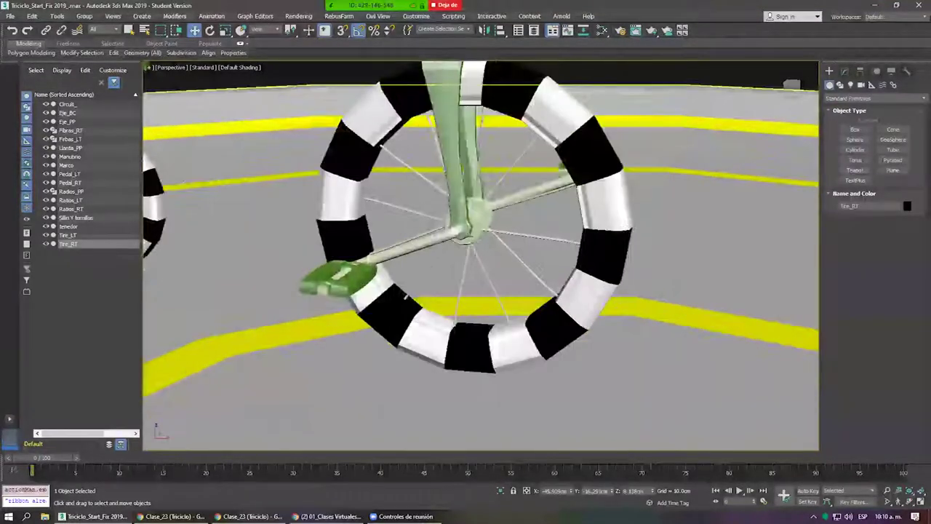
left_click(415, 243)
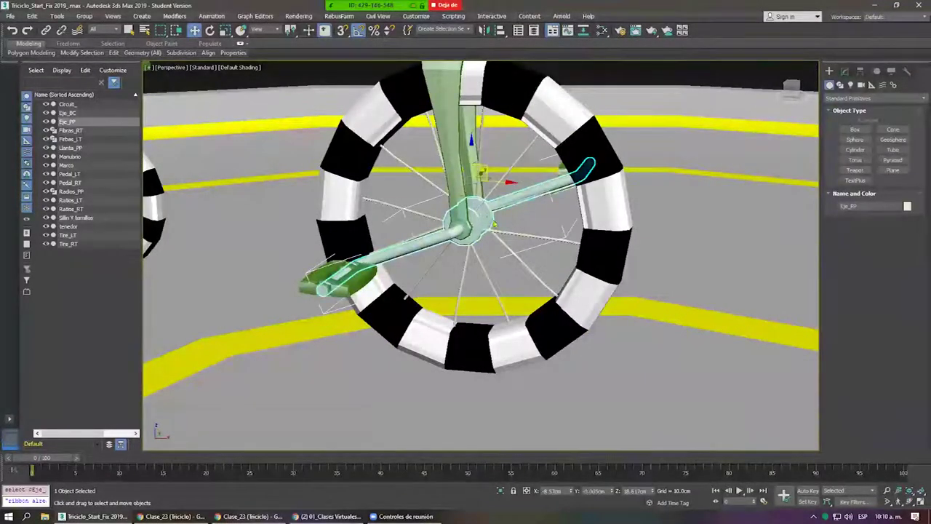
right_click(483, 220)
left_click(509, 239)
Rotate Eje_PP about 15 degrees so the pedals turn with it.
middle_click_drag(509, 240, 437, 240, "alt")
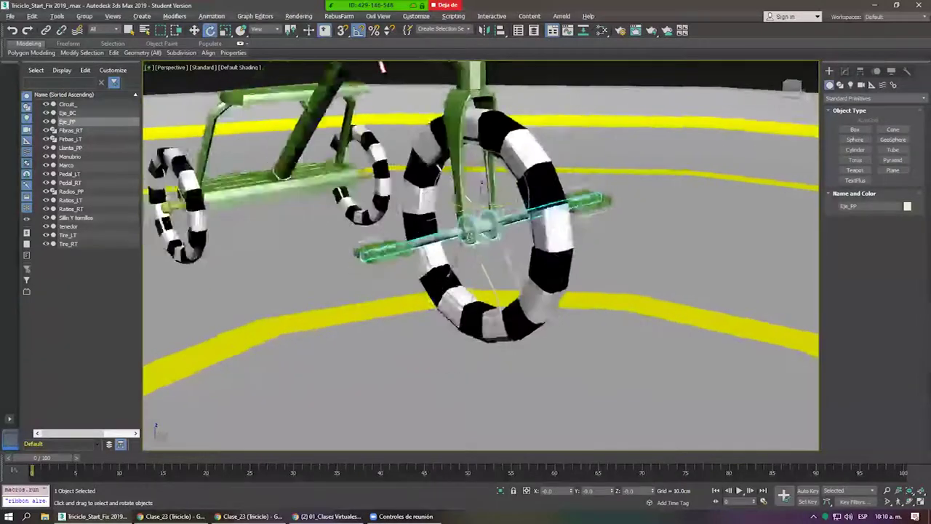
scroll(472, 225, "up", 3)
scroll(473, 226, "up", 3)
scroll(466, 218, "down", 8)
scroll(452, 205, "up", 2)
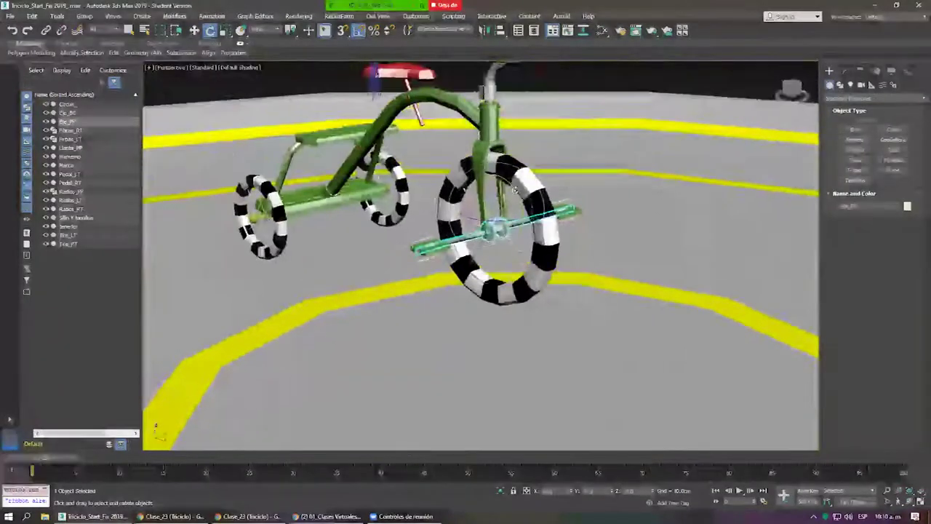
left_click_drag(515, 191, 486, 216)
middle_click_drag(486, 216, 466, 262, "alt")
scroll(466, 262, "down", 3)
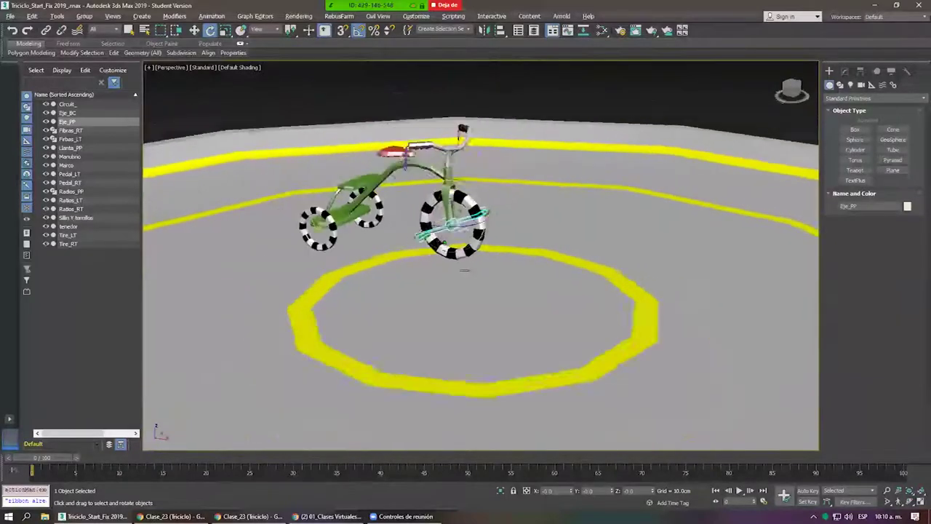
Switch back to the Move tool and clear the selection.
right_click(489, 260)
left_click(509, 271)
left_click(536, 117)
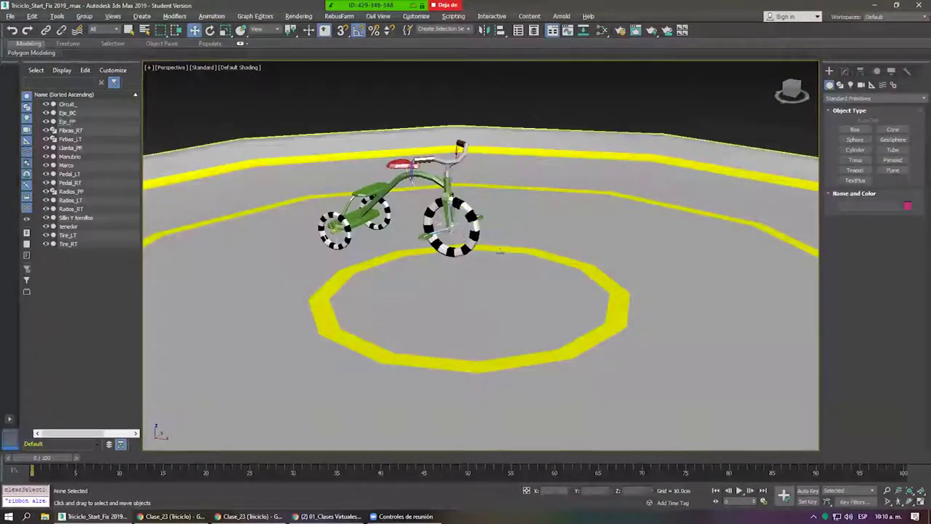
middle_click_drag(500, 251, 473, 234, "alt")
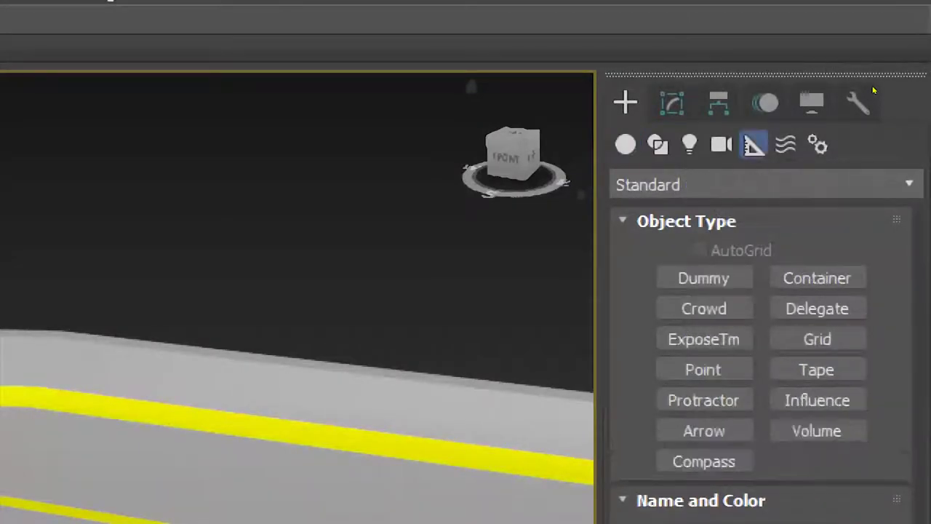
Check the helper category dropdown and keep the Standard category selected.
left_click(880, 183)
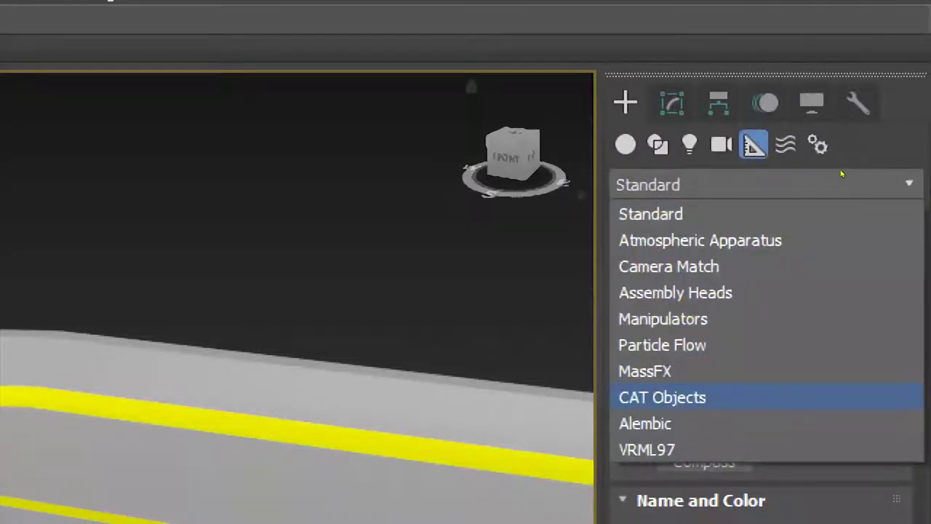
left_click(876, 88)
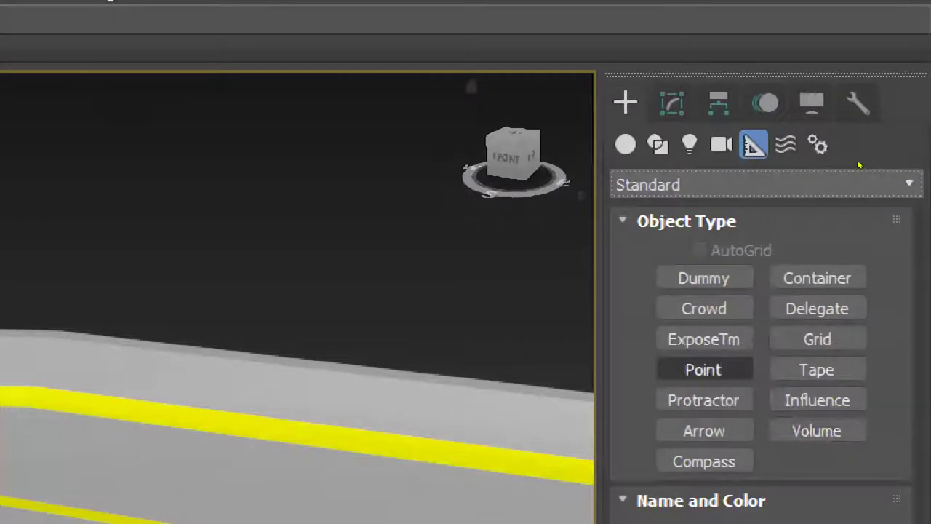
Pick the Point helper type and check the reference coordinate list, leaving it unchanged.
left_click(703, 370)
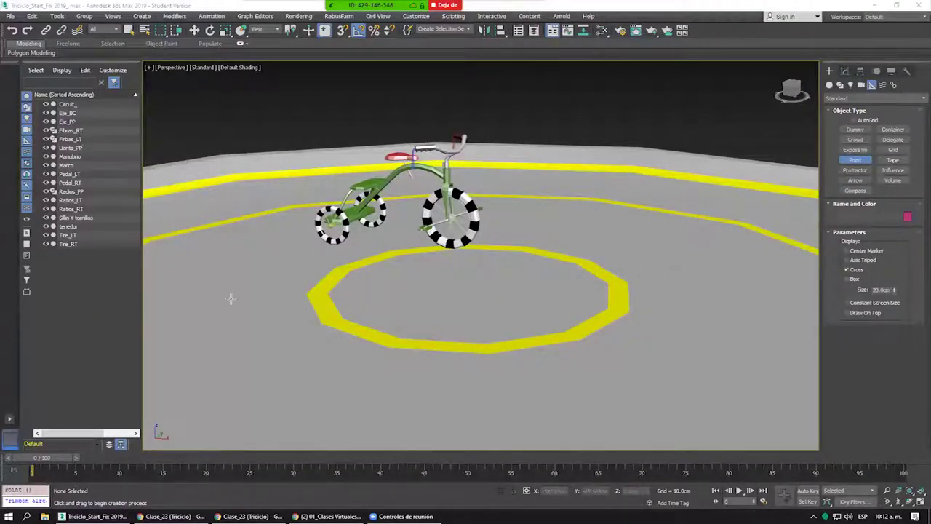
middle_click_drag(499, 234, 492, 243, "alt")
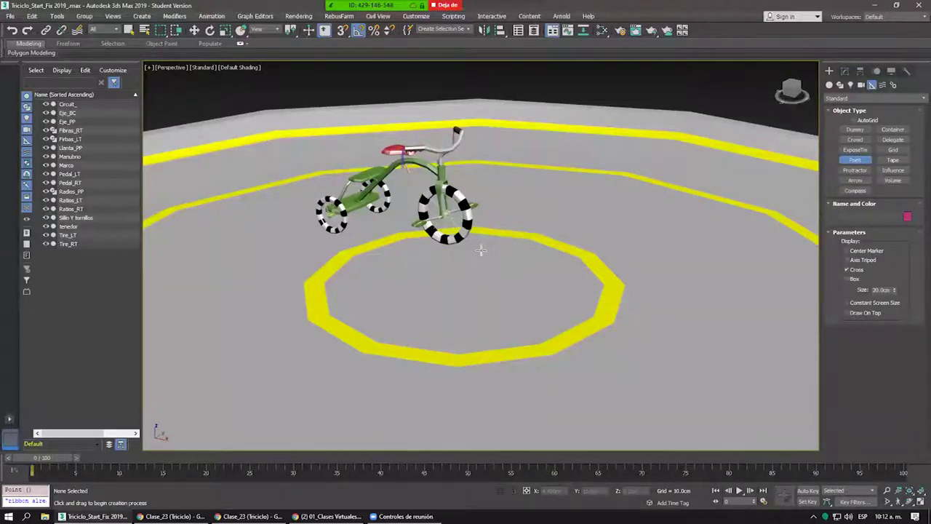
left_click(269, 30)
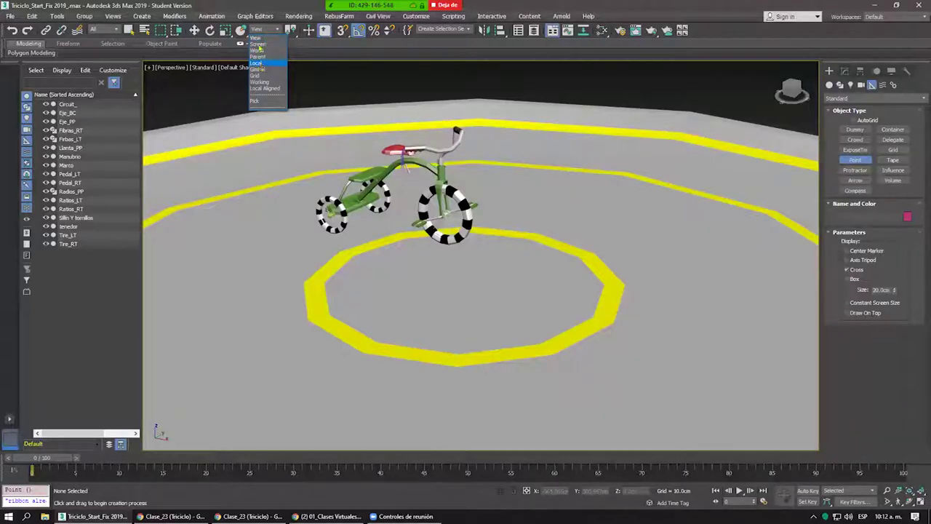
left_click(258, 38)
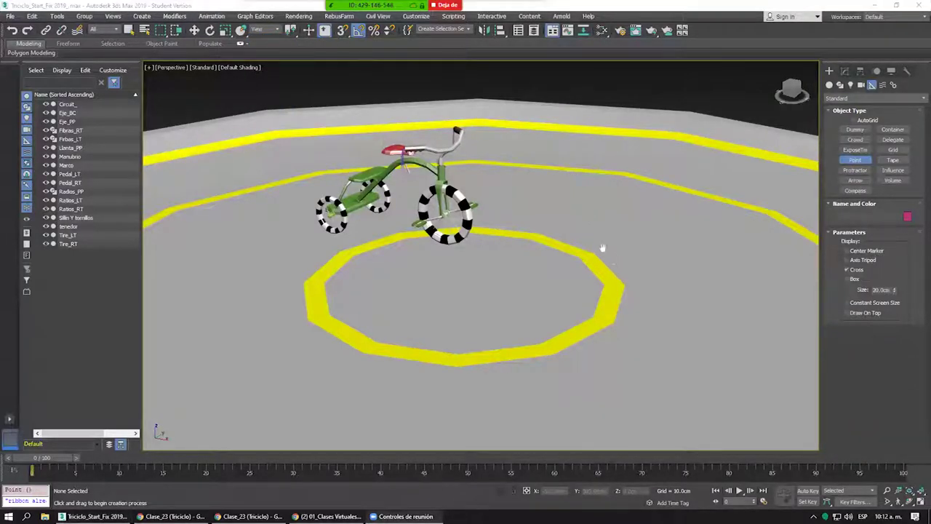
middle_click_drag(602, 248, 571, 272)
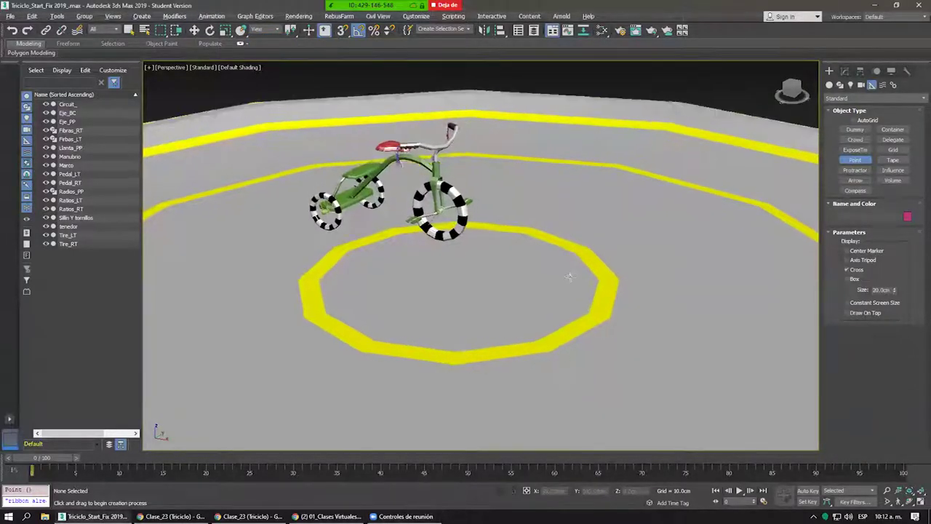
Switch to wireframe with F3 and place Point001 on the ground below the tricycle.
left_click(856, 161)
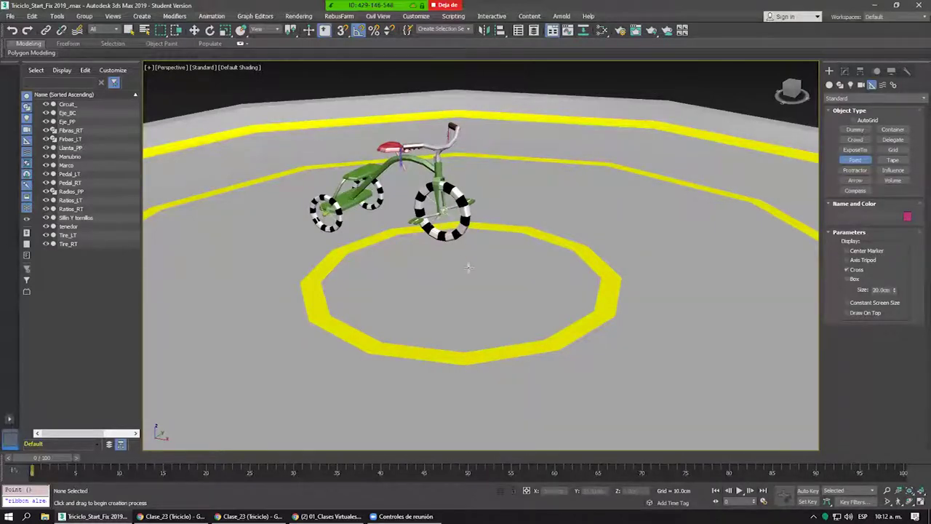
left_click(853, 161)
key("F3")
left_click(482, 291)
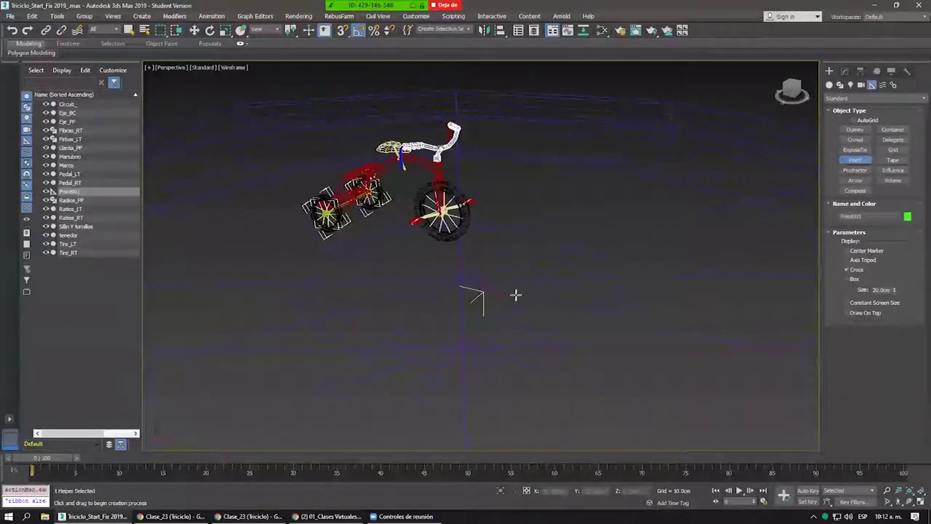
key("w")
Zoom in, select Point001 and orbit around it to inspect the helper.
scroll(484, 293, "up", 2)
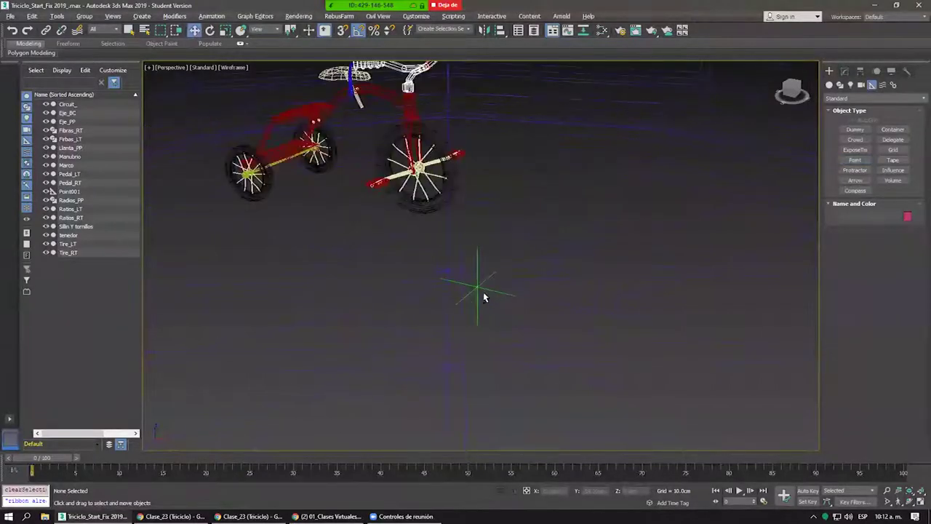
scroll(465, 288, "up", 2)
scroll(412, 272, "up", 2)
scroll(411, 275, "up", 2)
scroll(413, 275, "up", 1)
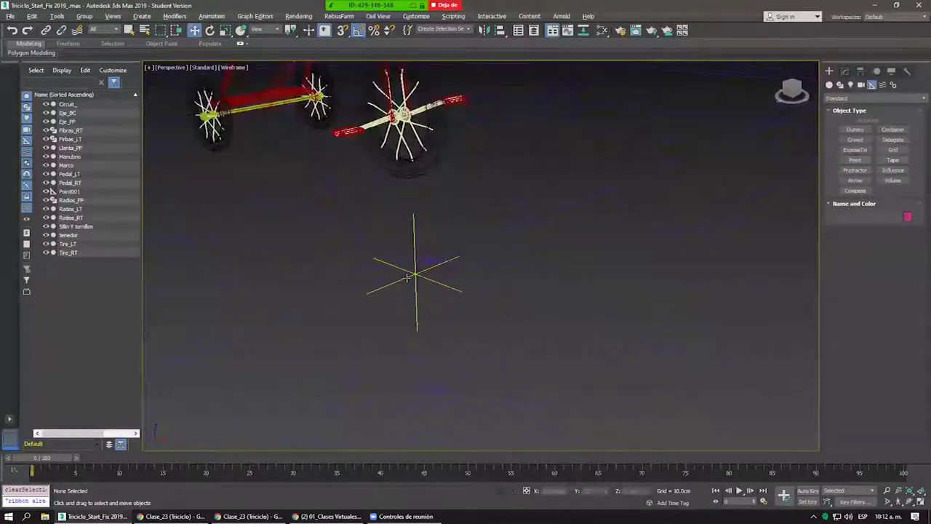
left_click(422, 284)
mouse_move(426, 291)
middle_mouse_down("alt")
mouse_move(492, 276)
mouse_move(474, 280)
mouse_move(485, 288)
mouse_move(474, 301)
mouse_move(472, 279)
middle_mouse_up("alt")
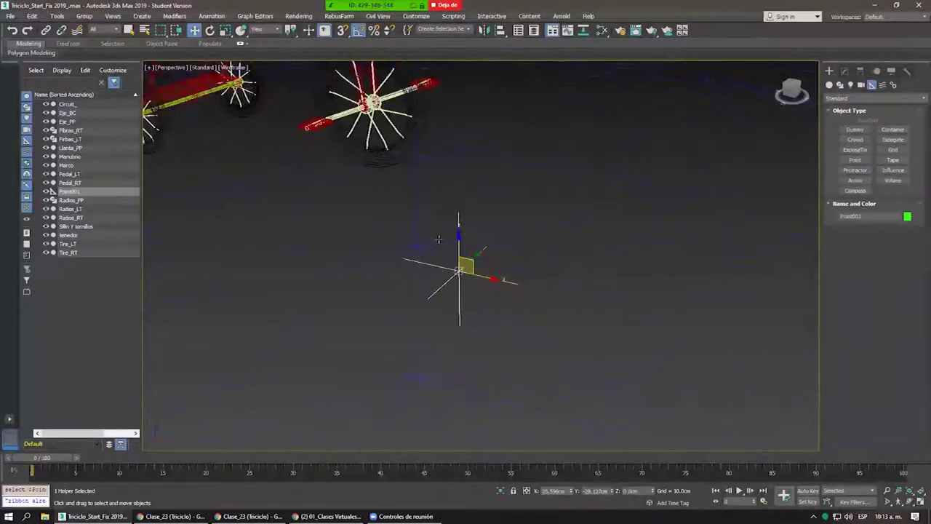
mouse_move(429, 247)
middle_mouse_down("alt")
mouse_move(507, 218)
mouse_move(481, 229)
middle_mouse_up("alt")
Make Point001 display as a box without the cross, and return to shaded view.
left_click(844, 70)
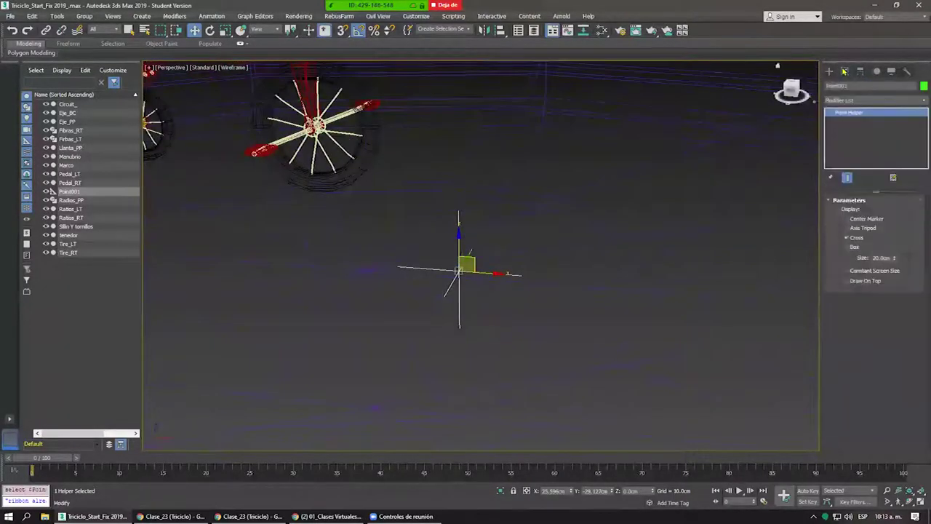
left_click(854, 239)
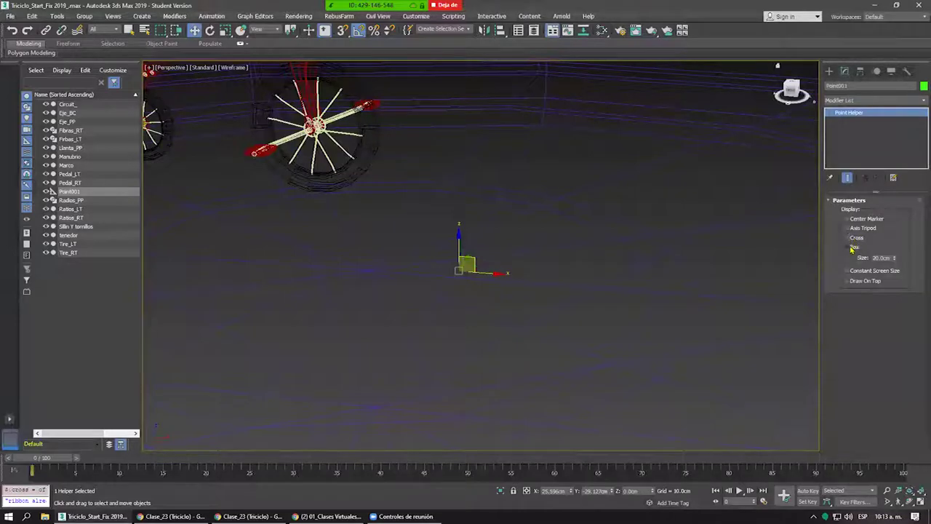
left_click(848, 247)
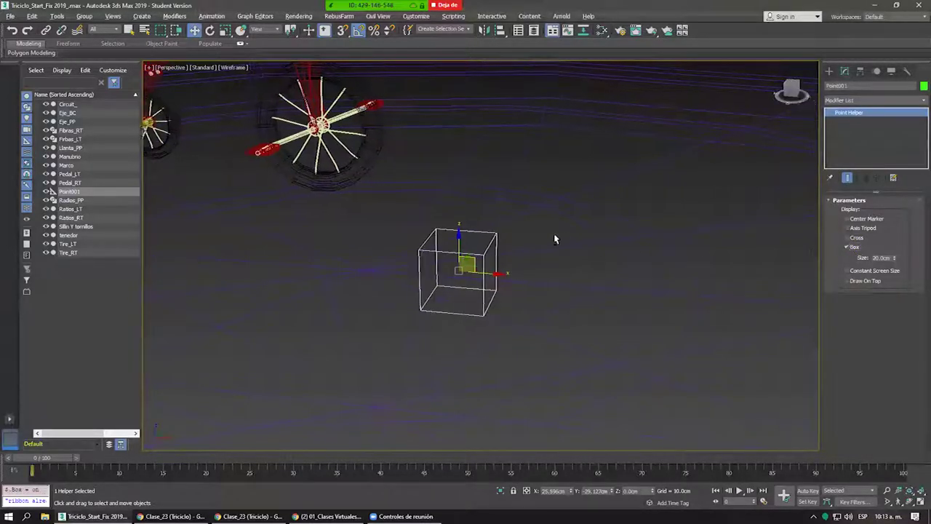
key("F3")
left_click(502, 243)
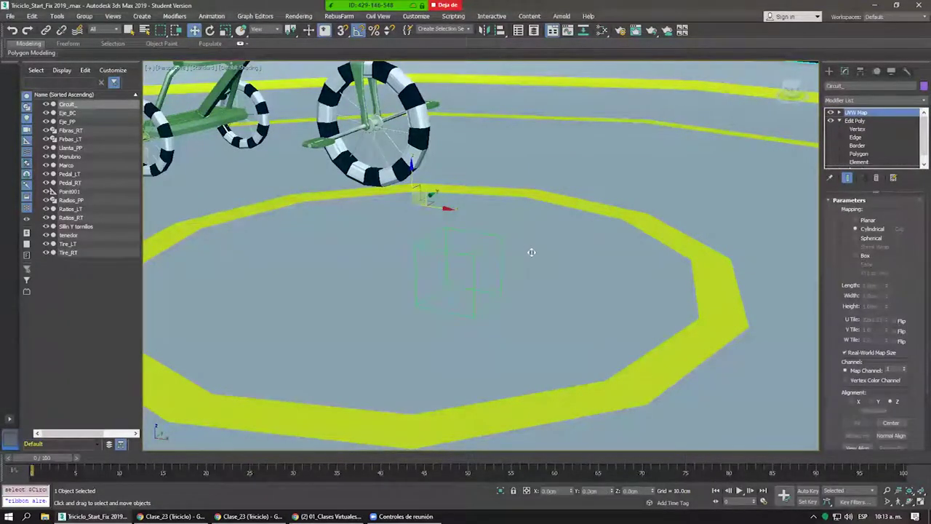
Render a quick Shift+Q preview, then dismiss it, select Point001 and reframe the view.
key("shift+q")
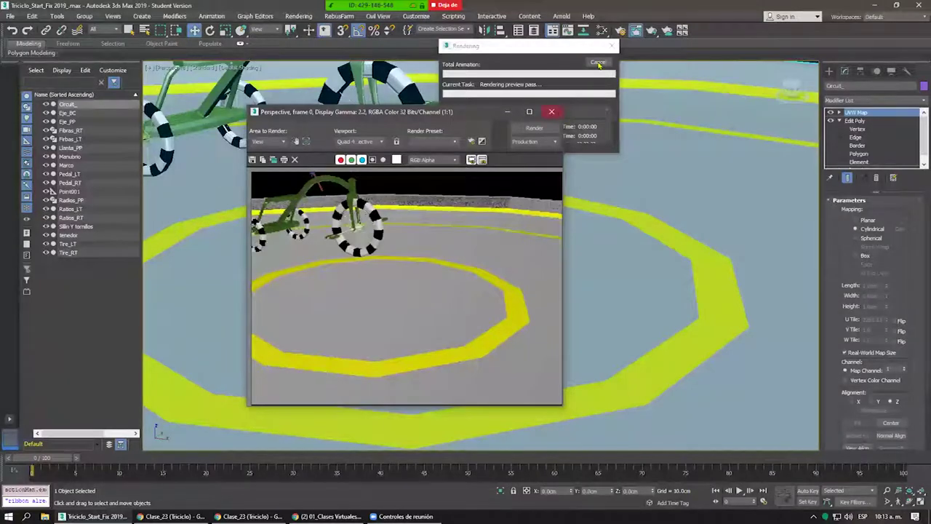
left_click(556, 113)
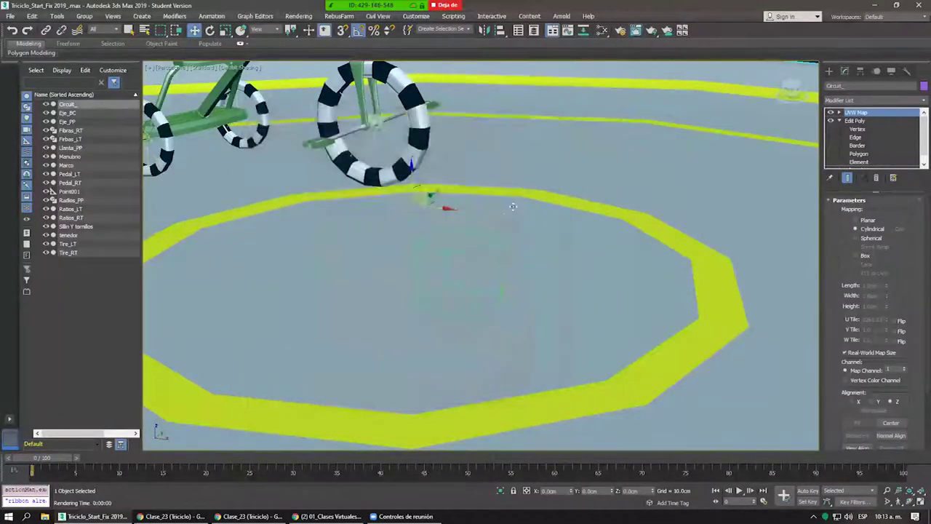
left_click(443, 232)
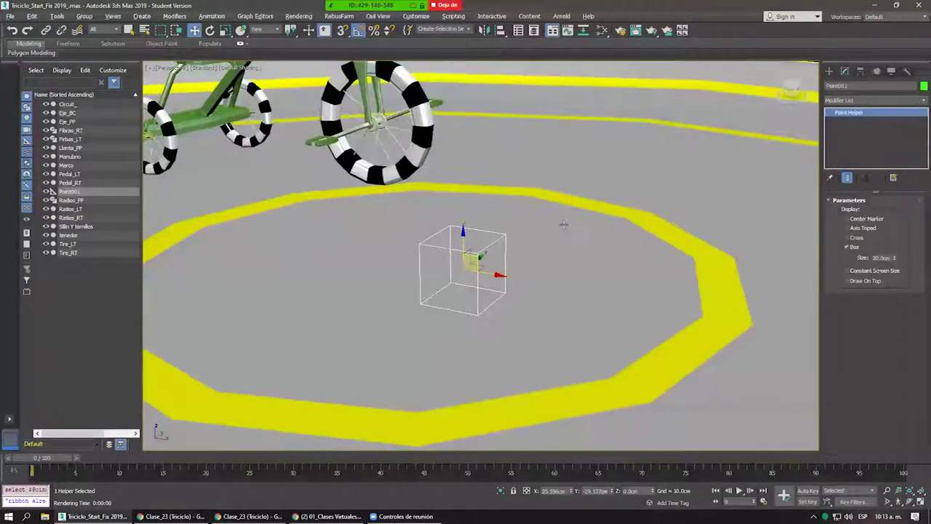
middle_click_drag(559, 227, 603, 172)
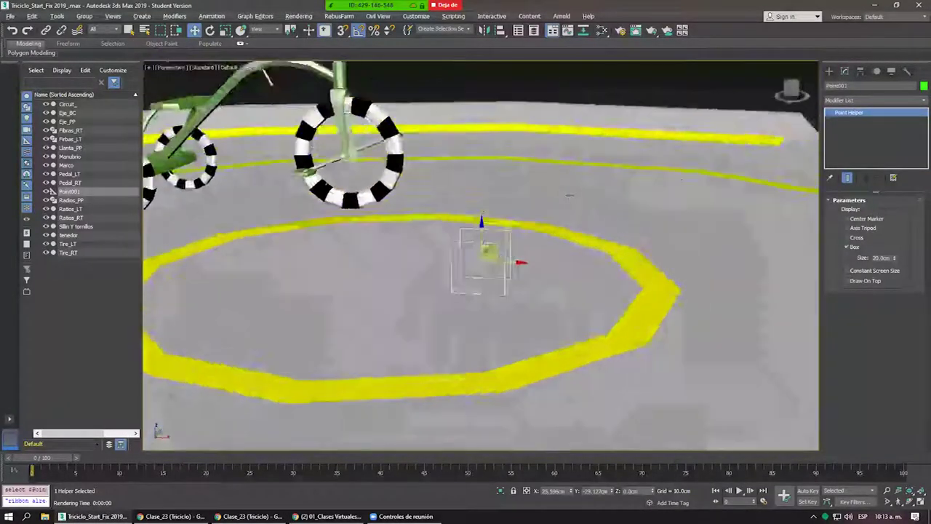
mouse_move(547, 212)
middle_mouse_down("alt")
mouse_move(557, 187)
mouse_move(542, 187)
middle_mouse_up("alt")
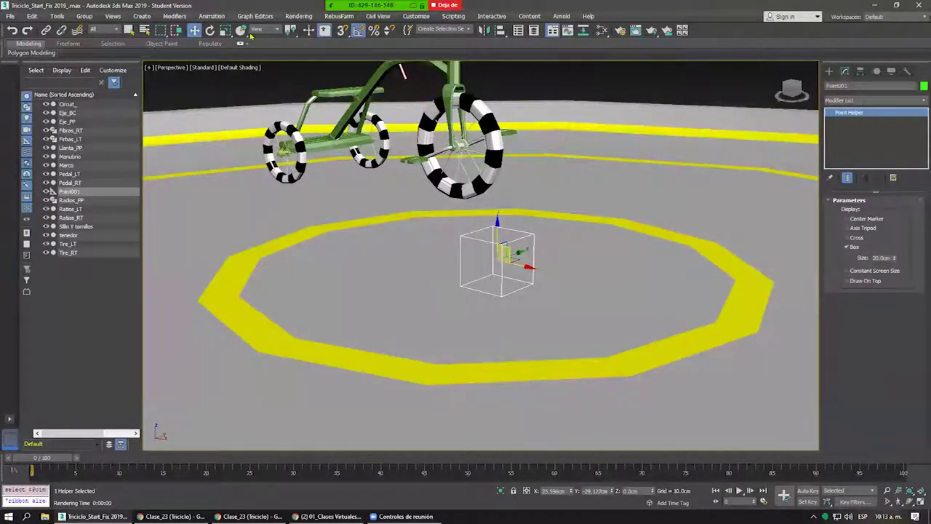
Test scaling and resizing Point001, undoing each change to keep it at 20 cm.
key("r")
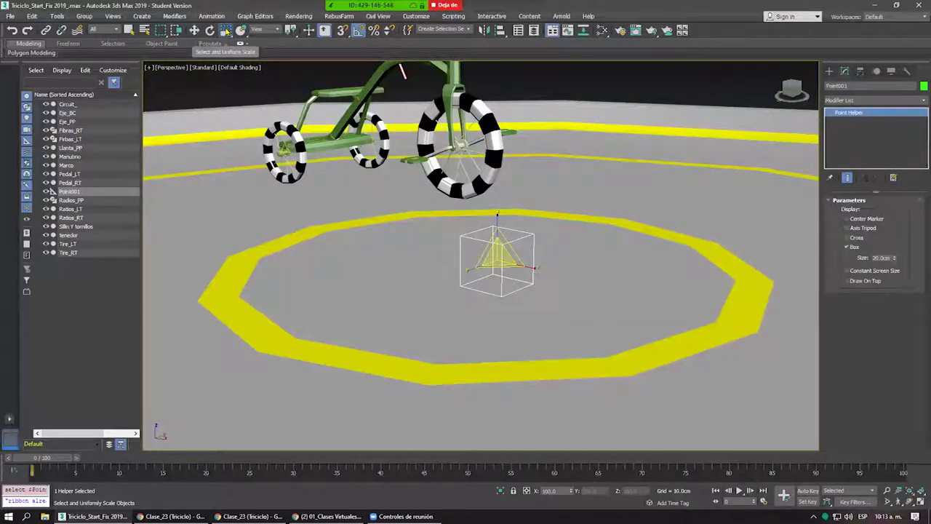
left_click(226, 35)
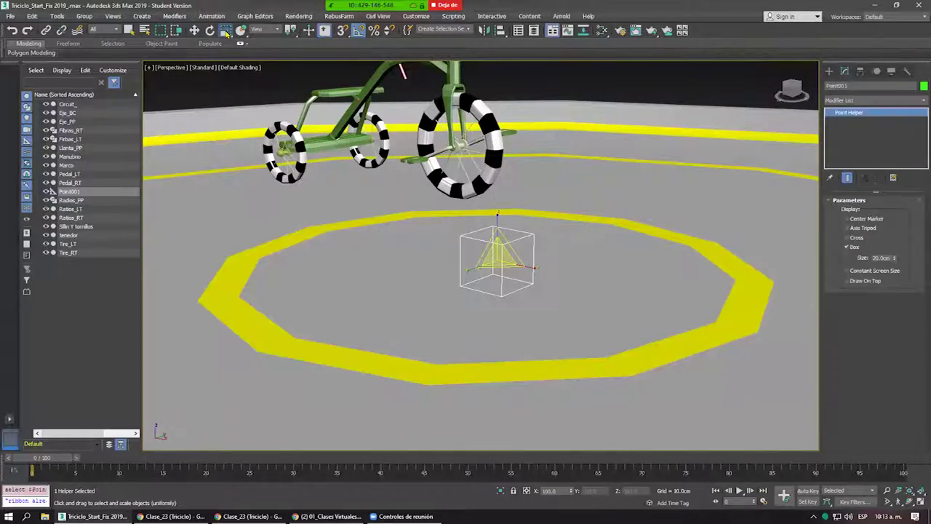
left_click(194, 31)
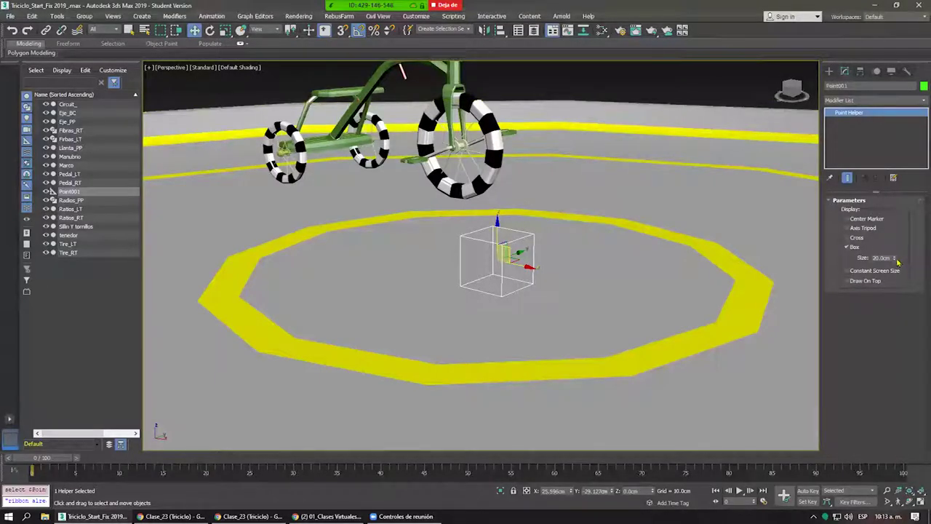
mouse_move(896, 258)
left_mouse_down()
mouse_move(880, 198)
mouse_move(845, 233)
left_mouse_up()
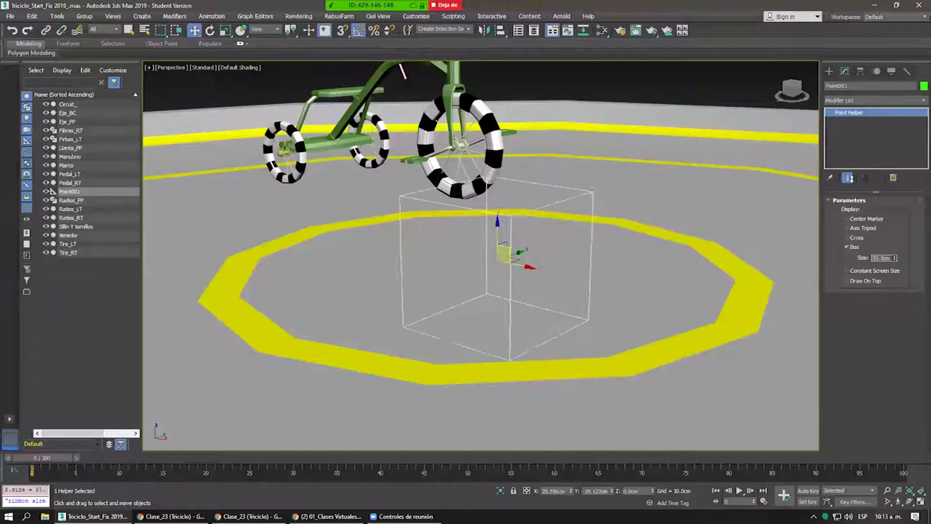
right_click(844, 233)
key("r")
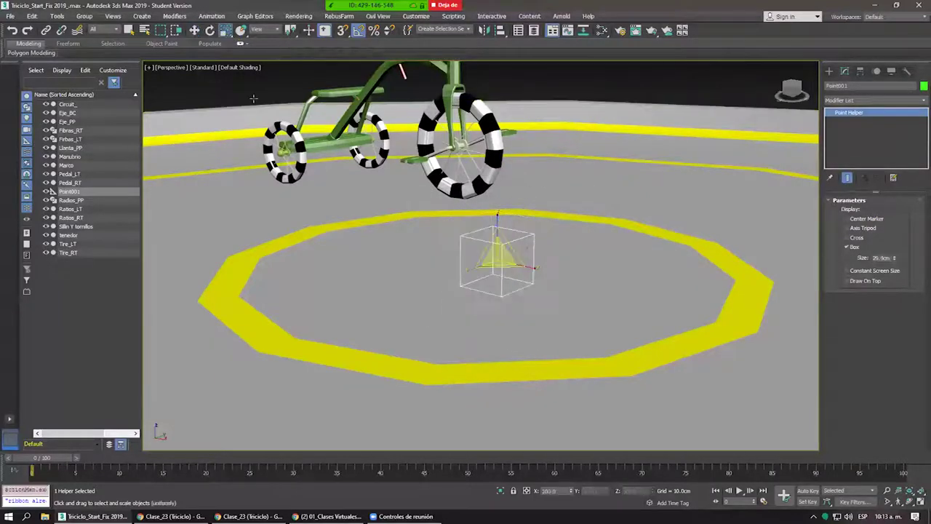
double_click(551, 490)
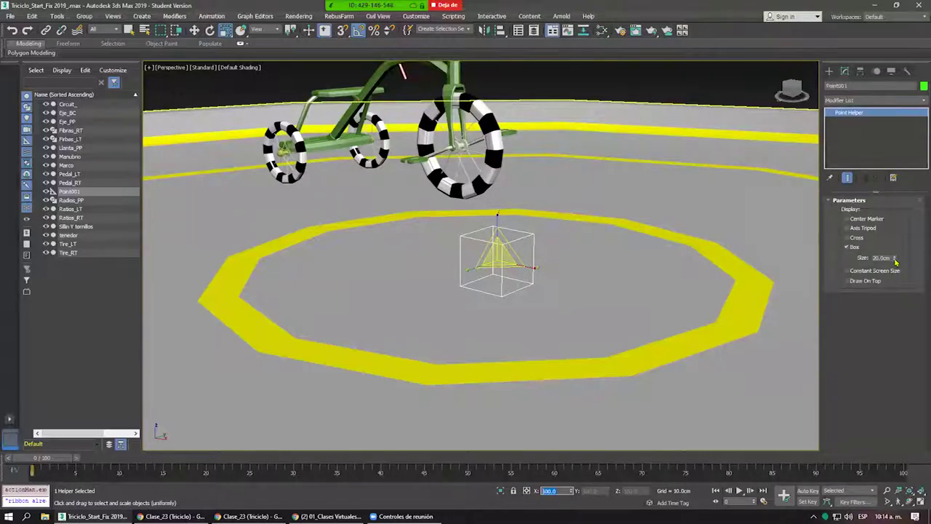
left_click_drag(895, 261, 895, 240)
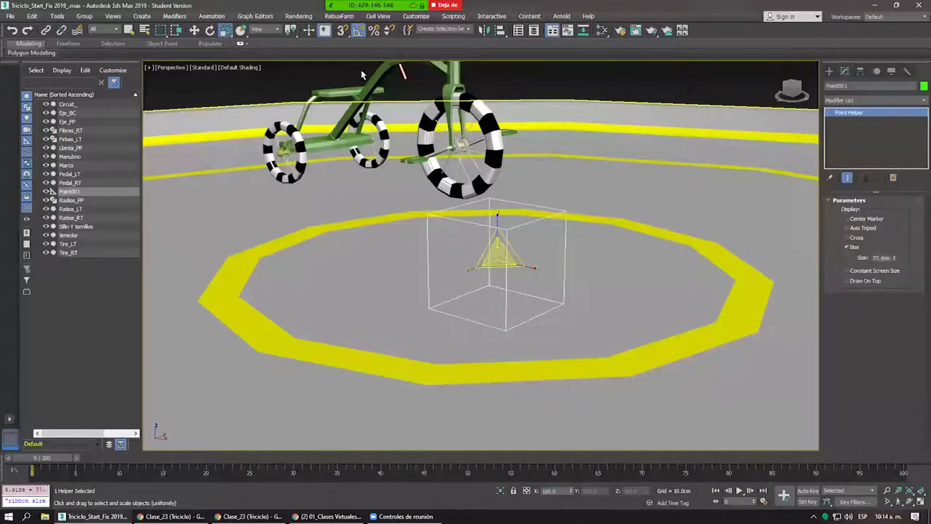
key("ctrl+z")
key("w")
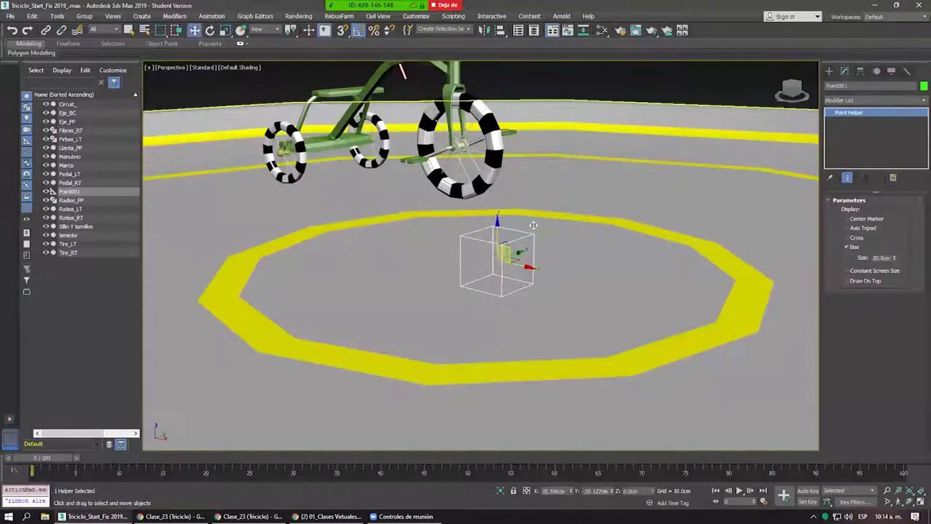
left_click(829, 70)
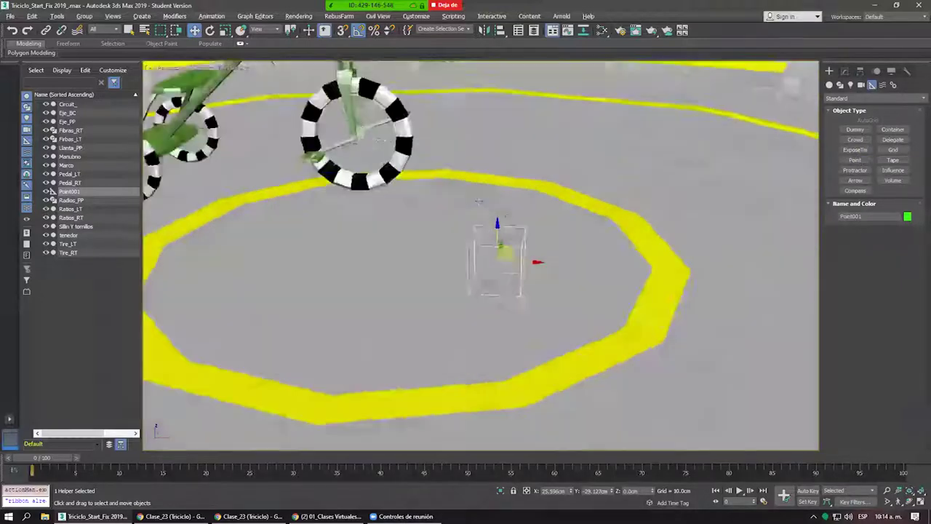
Move Point001 up and to the right toward the track's inner yellow ring.
scroll(478, 189, "up", 3)
middle_click_drag(478, 189, 486, 194)
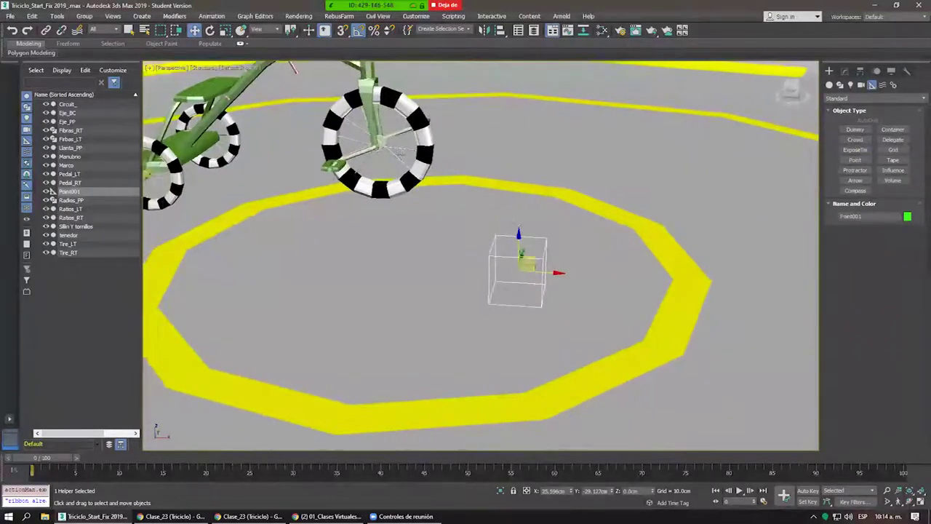
left_click_drag(531, 256, 547, 197)
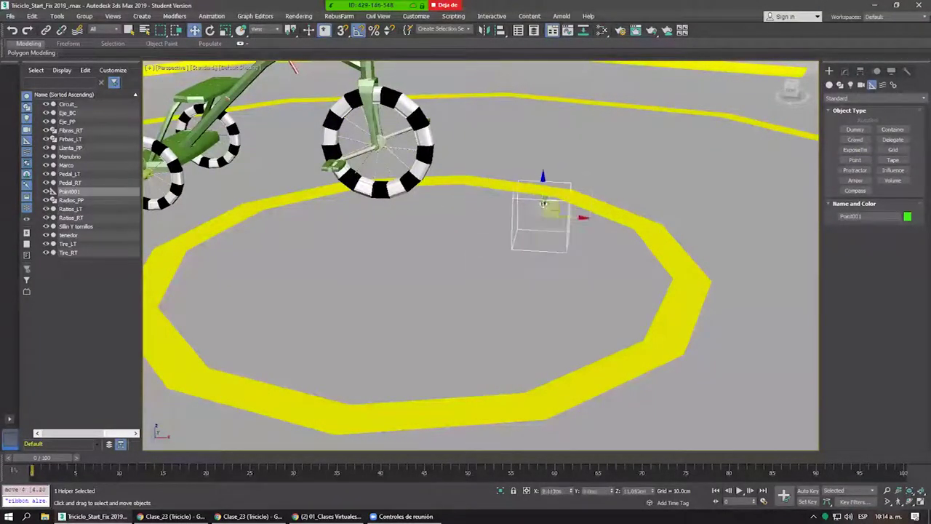
mouse_move(547, 196)
middle_mouse_down("alt")
mouse_move(461, 187)
mouse_move(509, 190)
middle_mouse_up("alt")
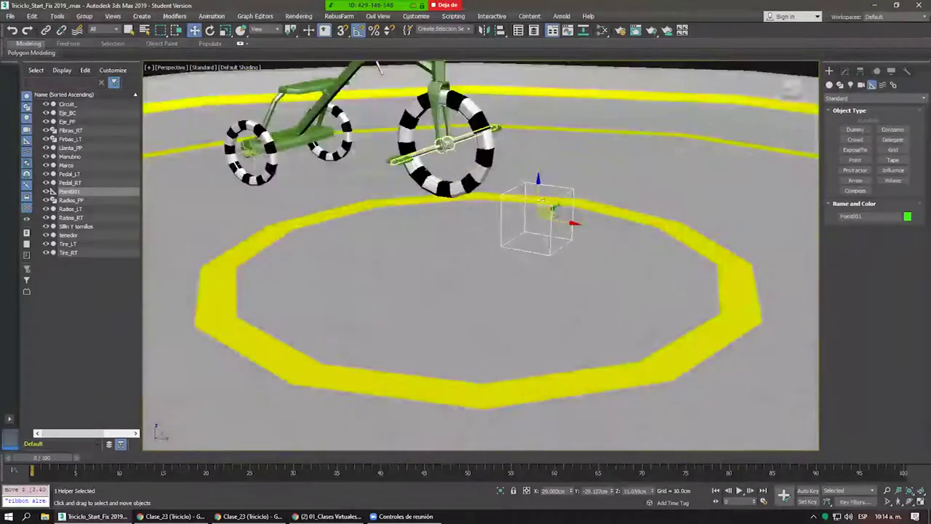
Move the Eje_PP axle into the front wheel hub.
left_click(624, 157)
middle_click_drag(625, 157, 611, 162, "alt")
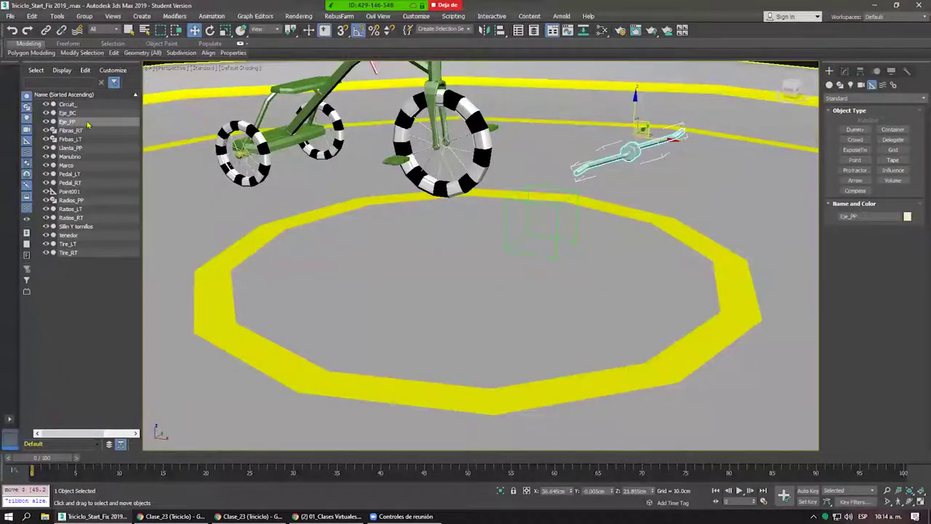
left_click_drag(625, 153, 442, 143)
mouse_move(442, 144)
middle_mouse_down("alt")
mouse_move(531, 193)
mouse_move(417, 188)
mouse_move(499, 176)
mouse_move(658, 353)
middle_mouse_up("alt")
left_click(529, 207)
scroll(417, 187, "up", 4)
left_click(420, 159)
left_click(578, 233)
Try the Align tool on Point001 and open its context menu.
middle_click_drag(471, 174, 474, 216, "alt")
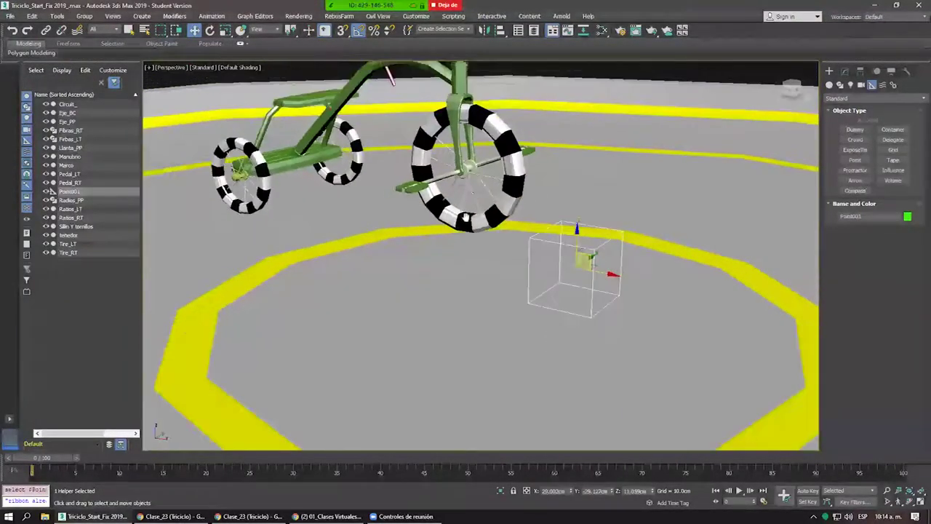
scroll(474, 216, "up", 2)
scroll(474, 215, "up", 2)
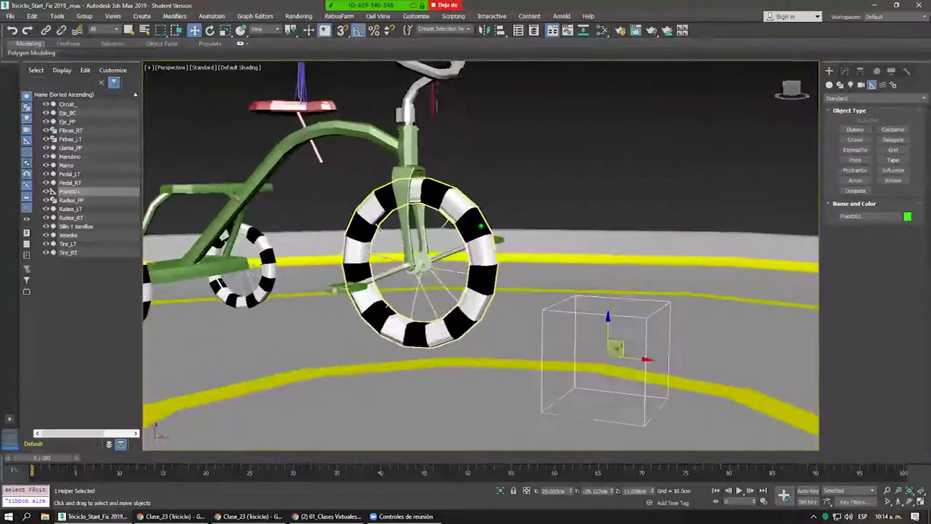
scroll(474, 212, "up", 2)
scroll(474, 210, "up", 2)
scroll(474, 210, "down", 2)
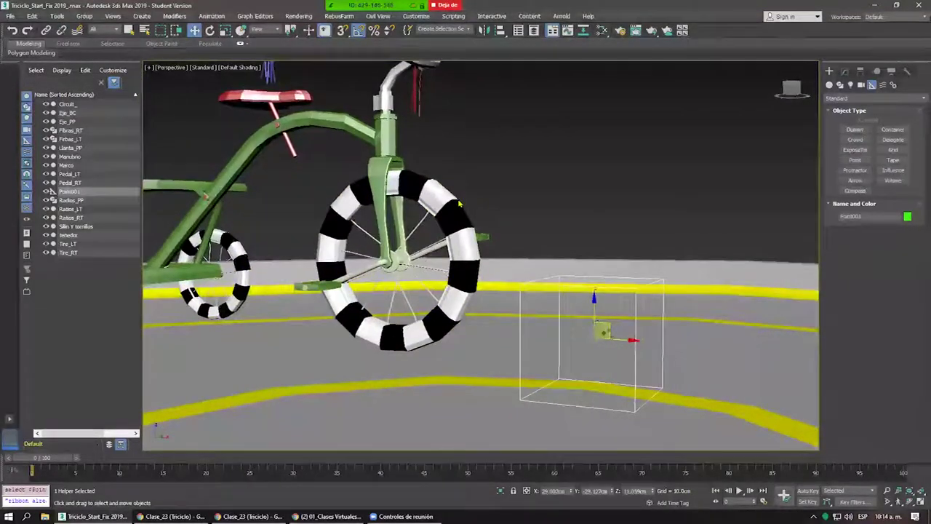
scroll(542, 191, "down", 1)
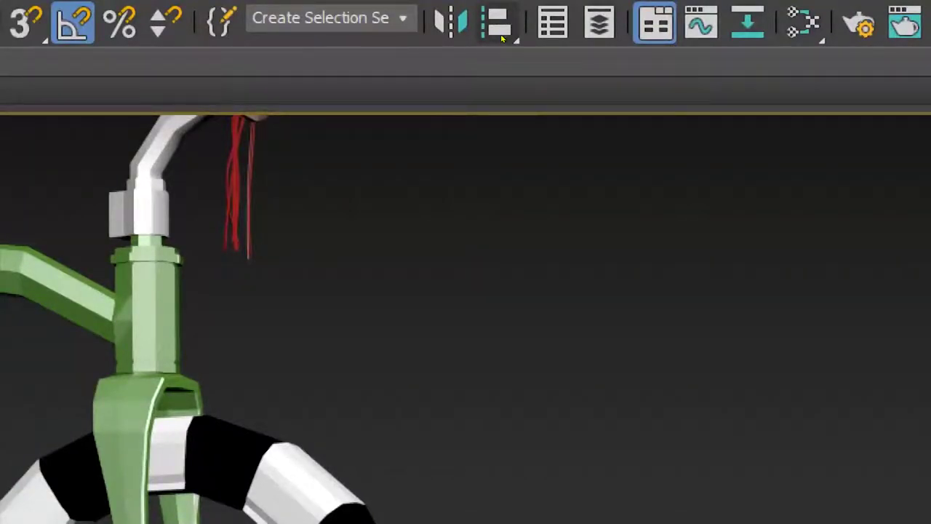
left_click(501, 36)
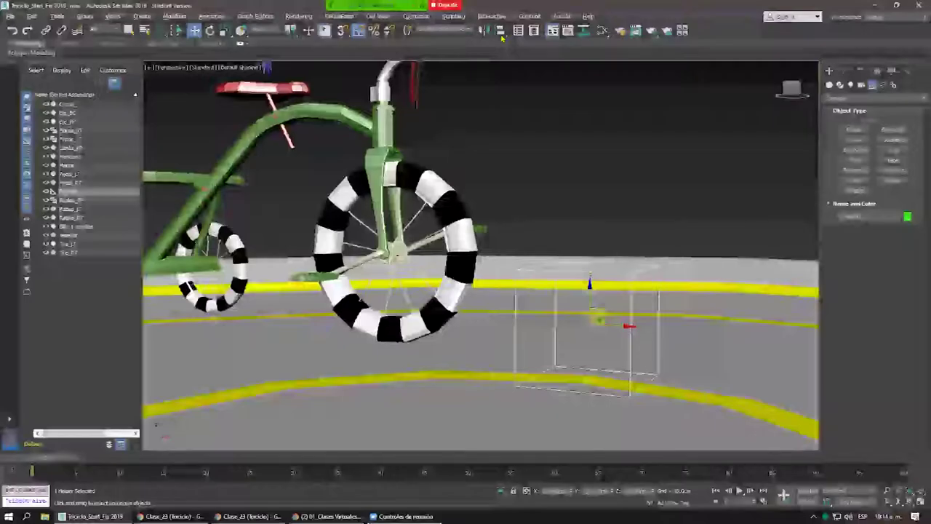
left_click(588, 282)
right_click(582, 192)
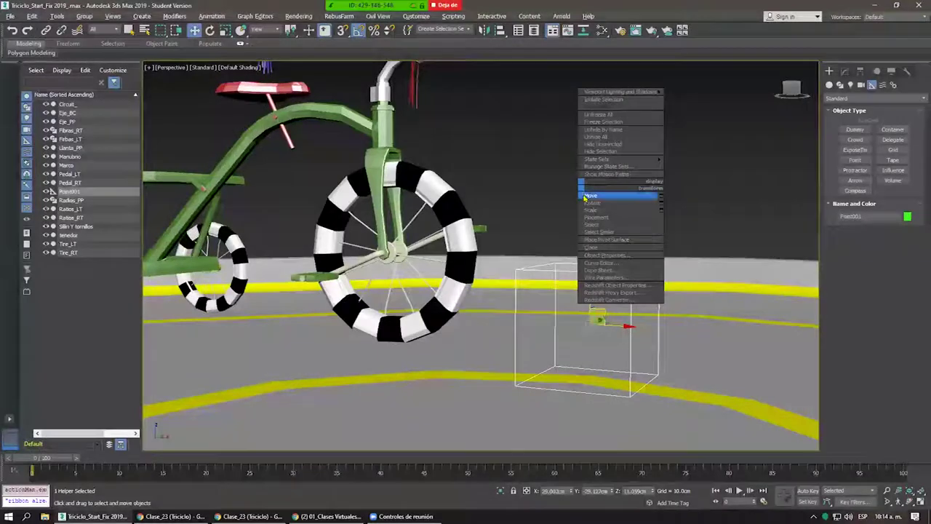
View the platform from above and bring up Standard Primitives, ready to create a Teapot.
scroll(582, 192, "down", 5)
mouse_move(582, 192)
middle_mouse_down("alt")
mouse_move(568, 220)
mouse_move(582, 204)
middle_mouse_up("alt")
scroll(568, 221, "down", 5)
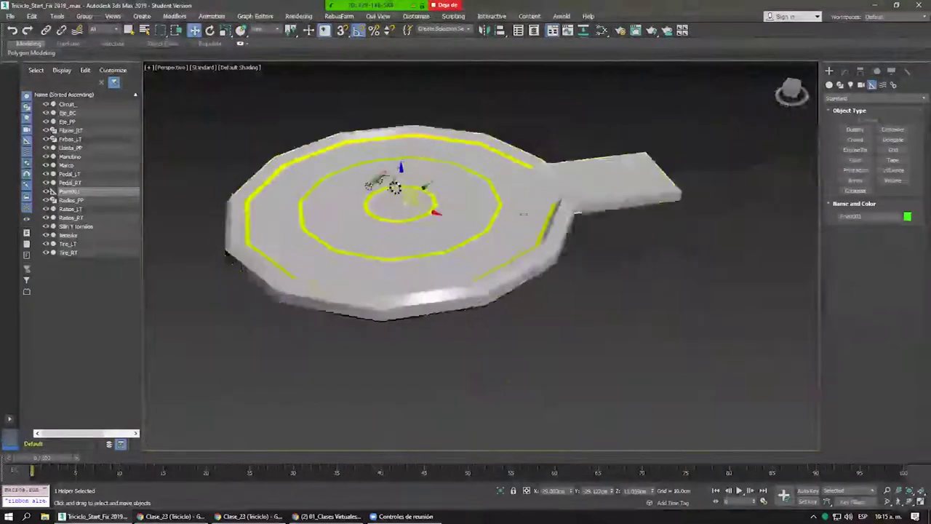
left_click(829, 84)
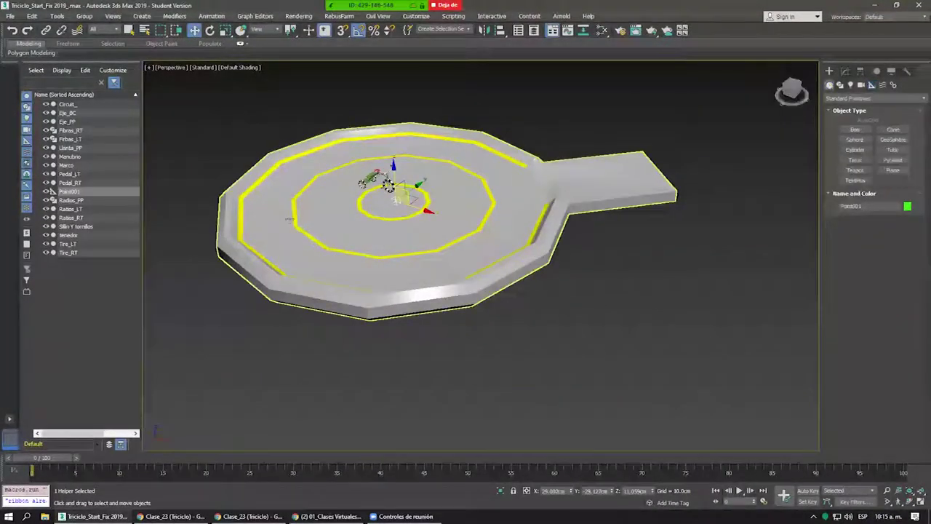
scroll(349, 204, "up", 2)
scroll(349, 203, "up", 2)
scroll(349, 204, "up", 4)
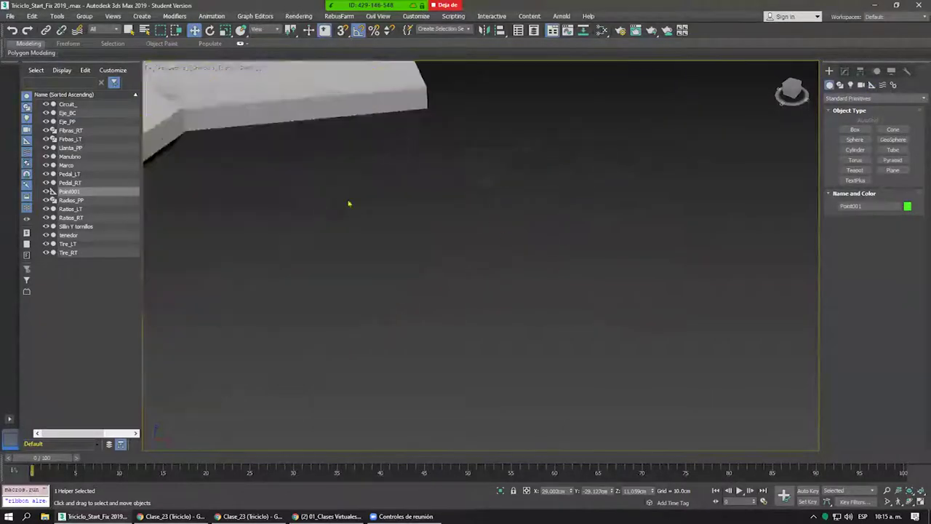
Create a teapot, make a copy of it, and colour the copy blue.
left_click(855, 170)
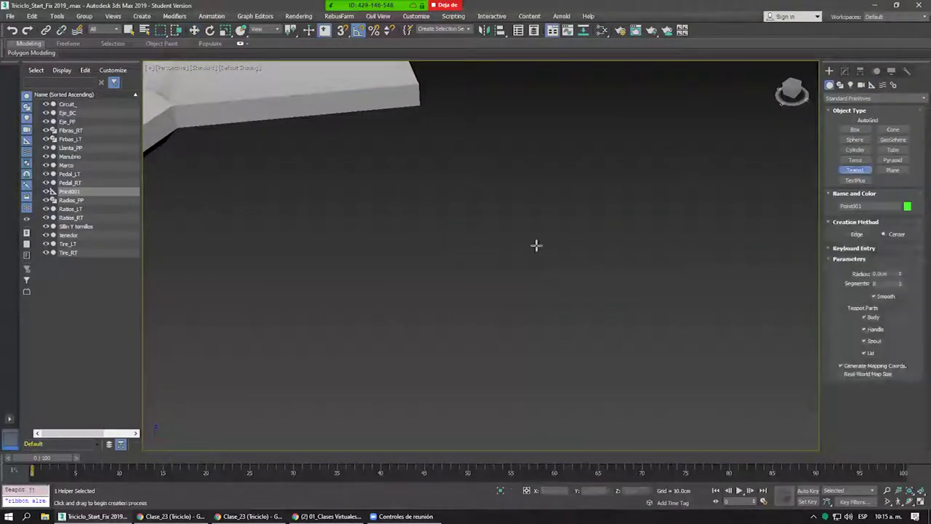
mouse_move(536, 246)
left_mouse_down()
mouse_move(538, 237)
mouse_move(507, 260)
left_mouse_up()
key("w")
left_click(467, 303)
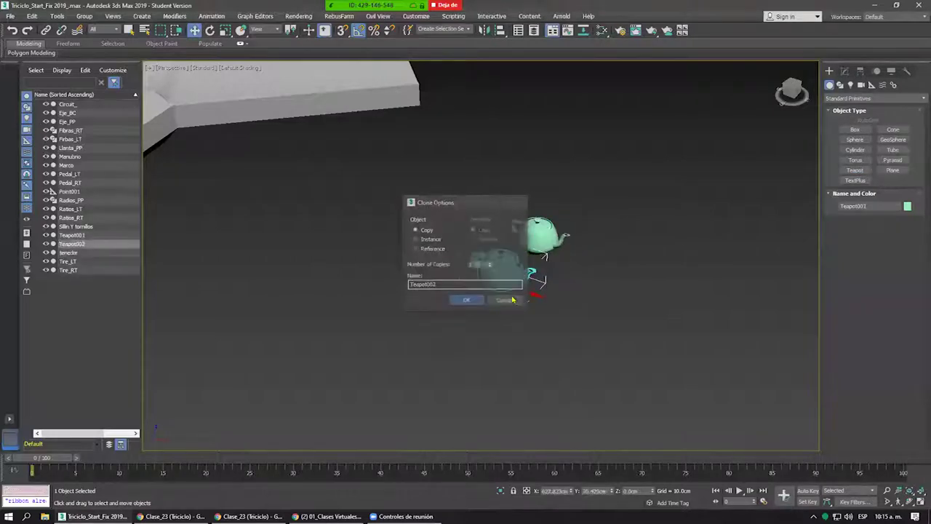
left_click(907, 206)
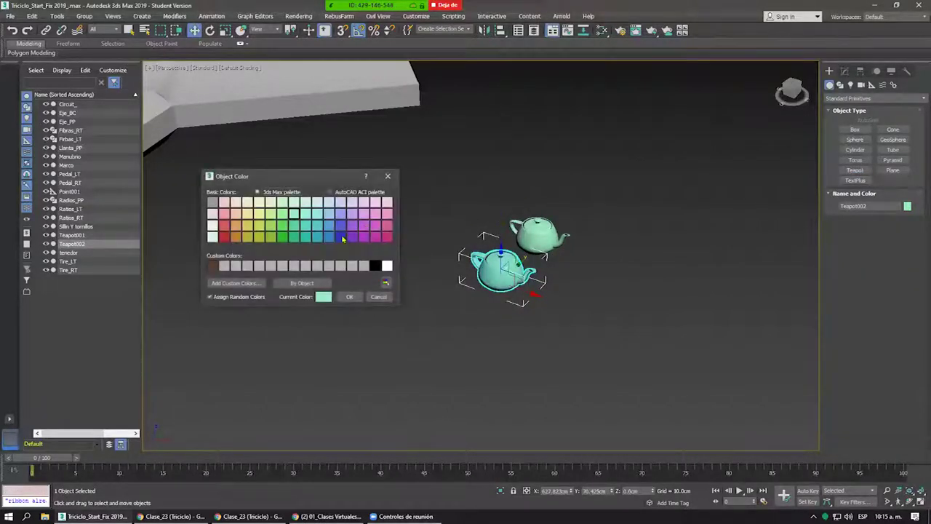
left_click(342, 237)
left_click(350, 298)
left_click(408, 342)
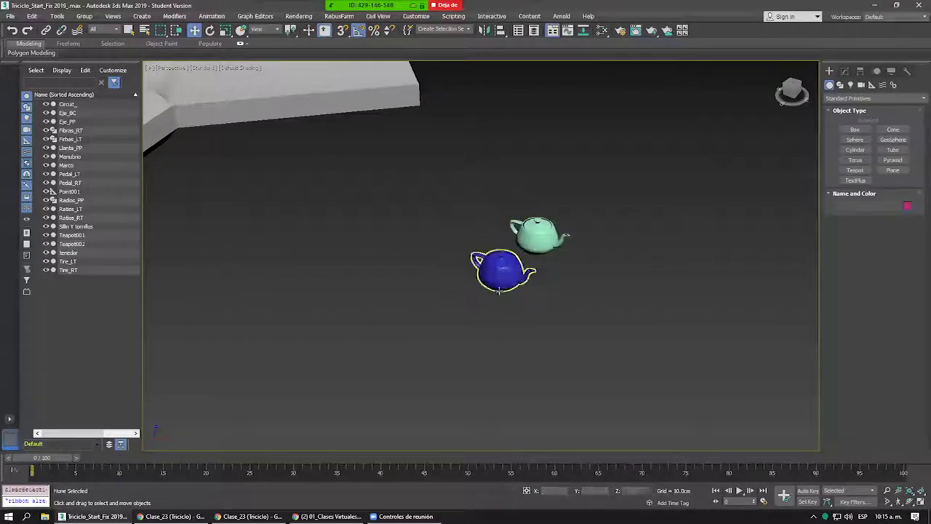
Select the blue Teapot002 and pick the green Teapot001 as its Align target.
scroll(499, 255, "up", 5)
mouse_move(691, 356)
middle_mouse_down()
mouse_move(388, 289)
mouse_move(513, 304)
mouse_move(632, 208)
mouse_move(582, 247)
middle_mouse_up()
scroll(513, 303, "down", 5)
left_click(537, 278)
key("z")
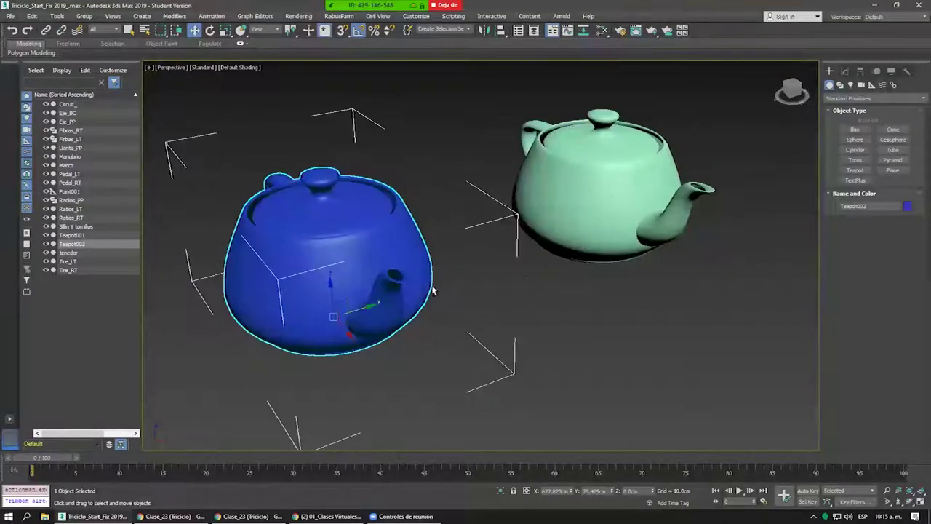
left_click(547, 301)
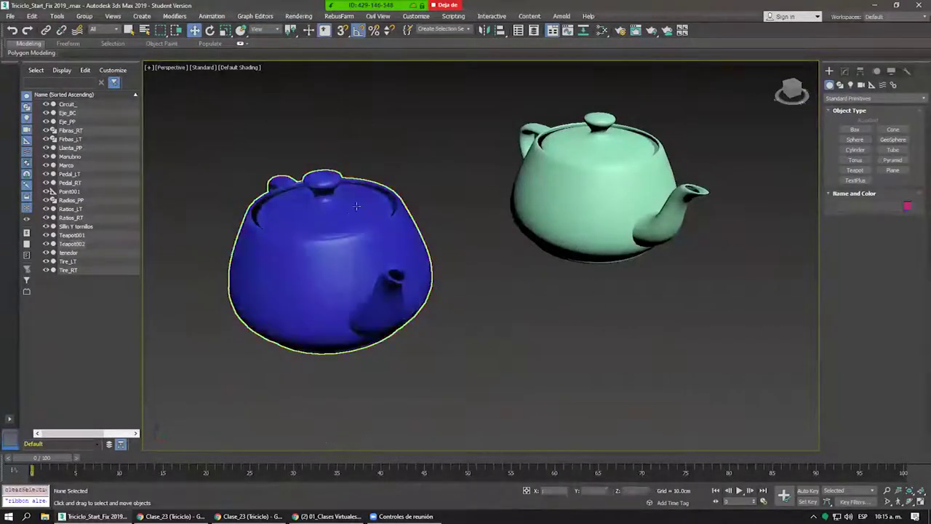
left_click(262, 347)
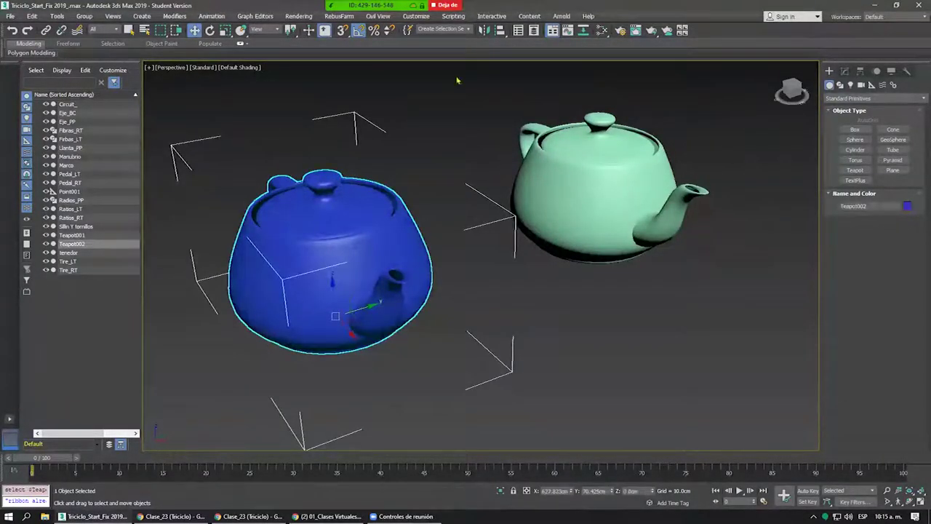
left_click(500, 30)
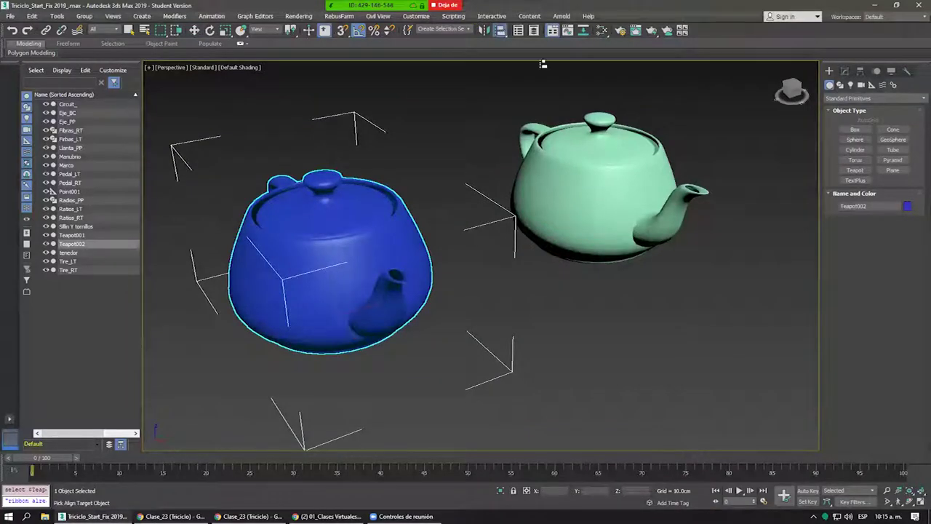
left_click(585, 164)
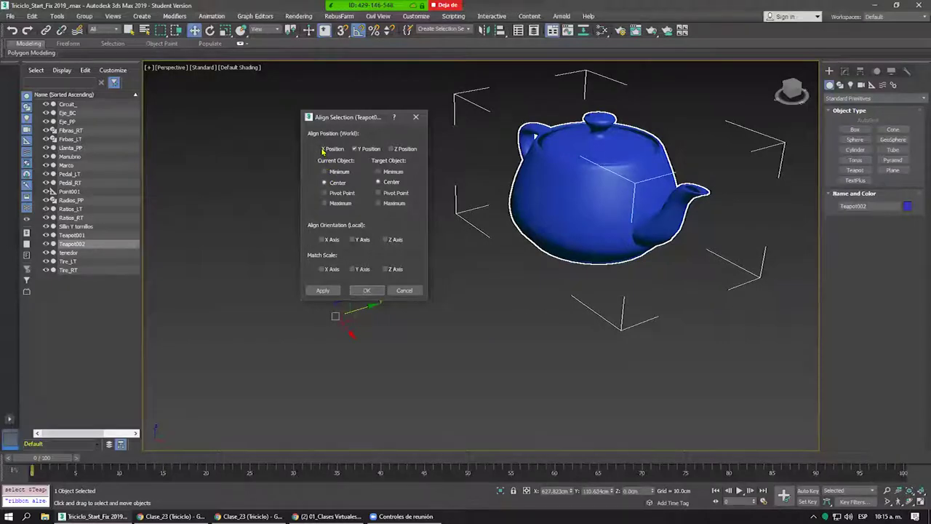
Align the blue teapot Center/Center on X, Y and Z Position, then undo.
left_click(366, 150)
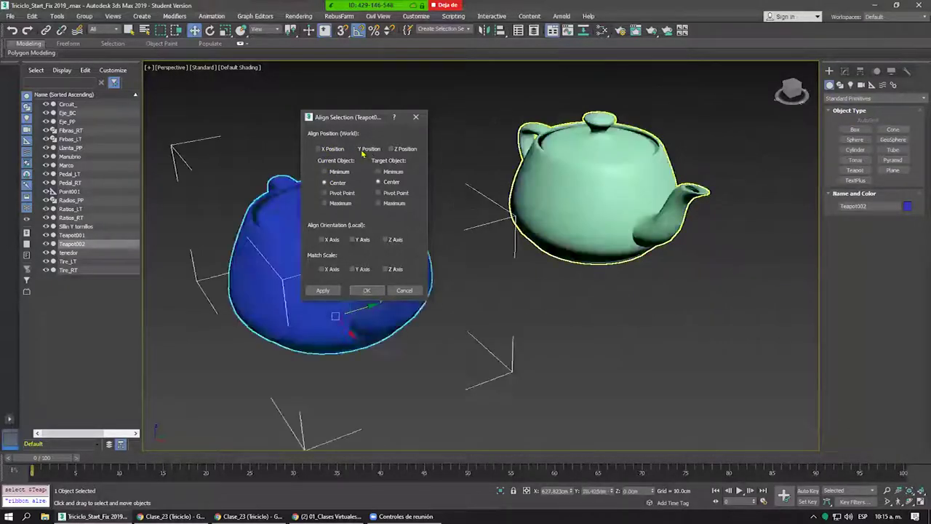
left_click(365, 150)
left_click(363, 150)
left_click(363, 150)
left_click(363, 150)
left_click(363, 150)
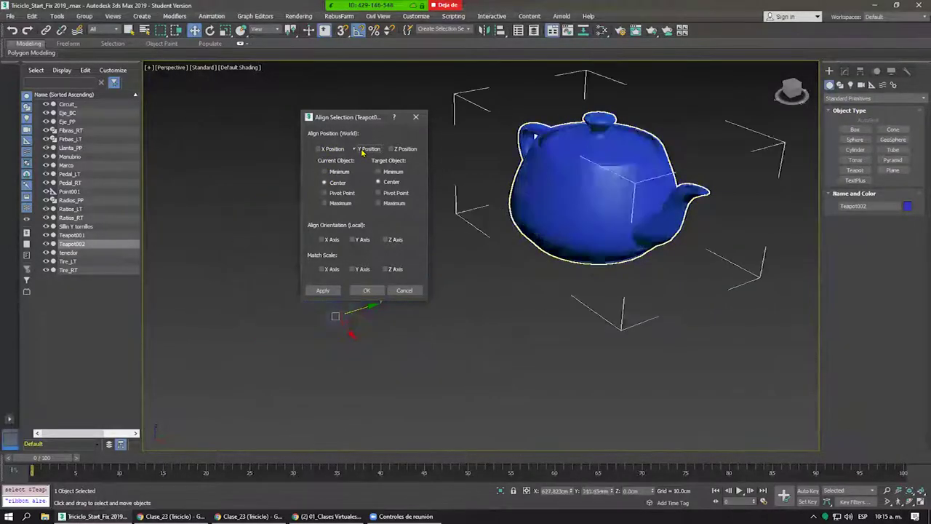
left_click(362, 150)
left_click(399, 150)
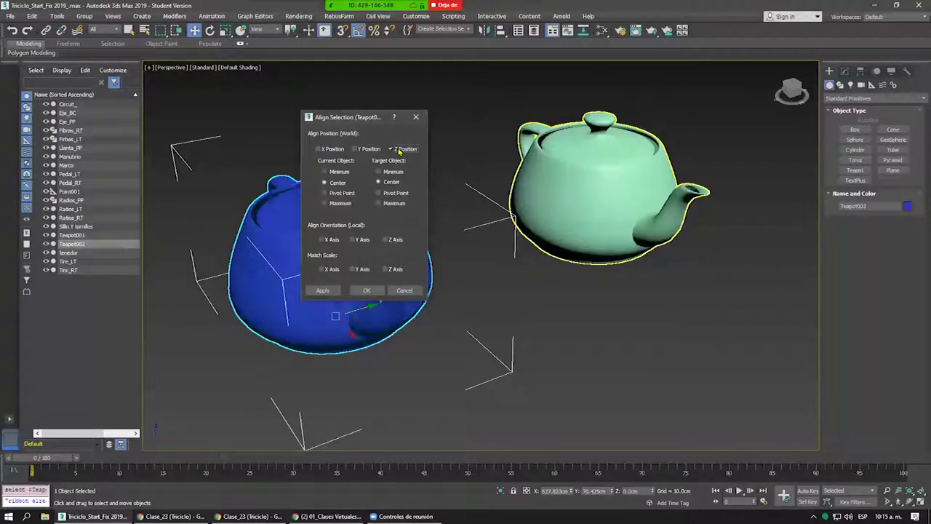
left_click(322, 150)
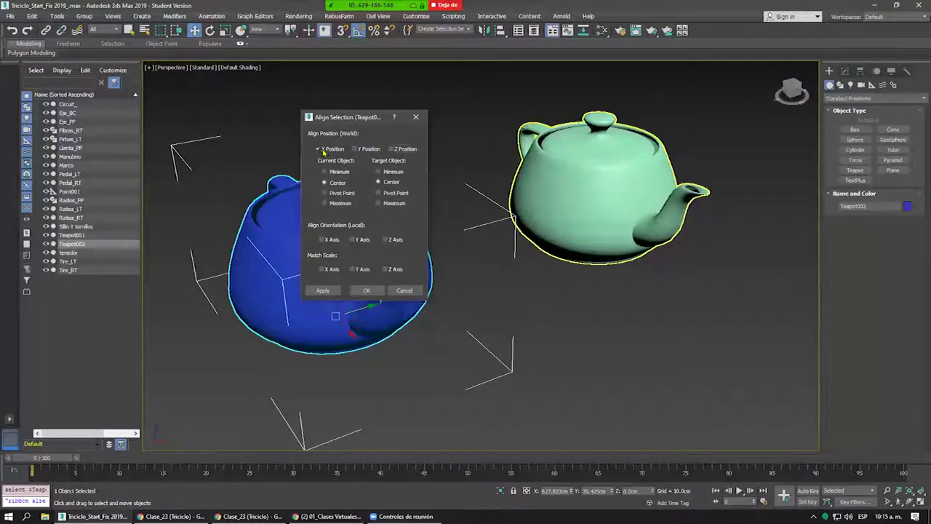
left_click(362, 149)
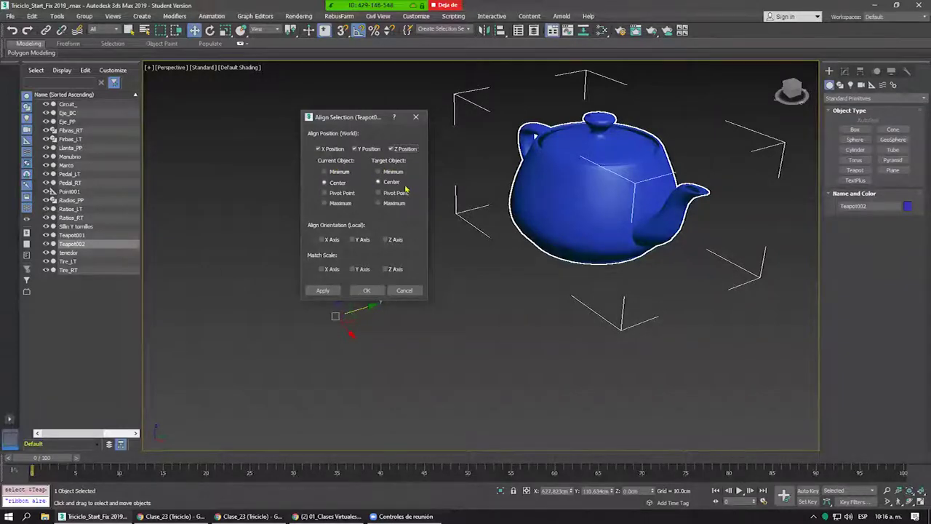
left_click(367, 290)
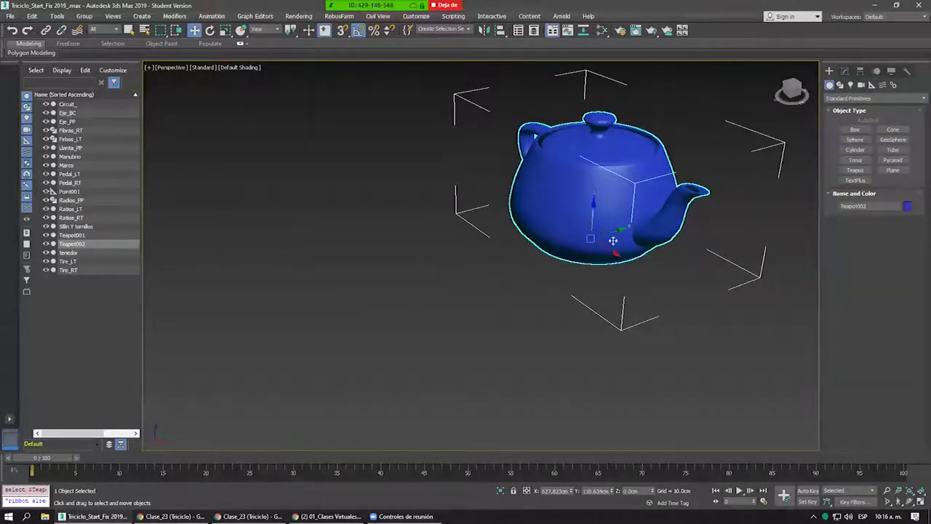
key("ctrl+z")
key("ctrl+z")
key("ctrl+z")
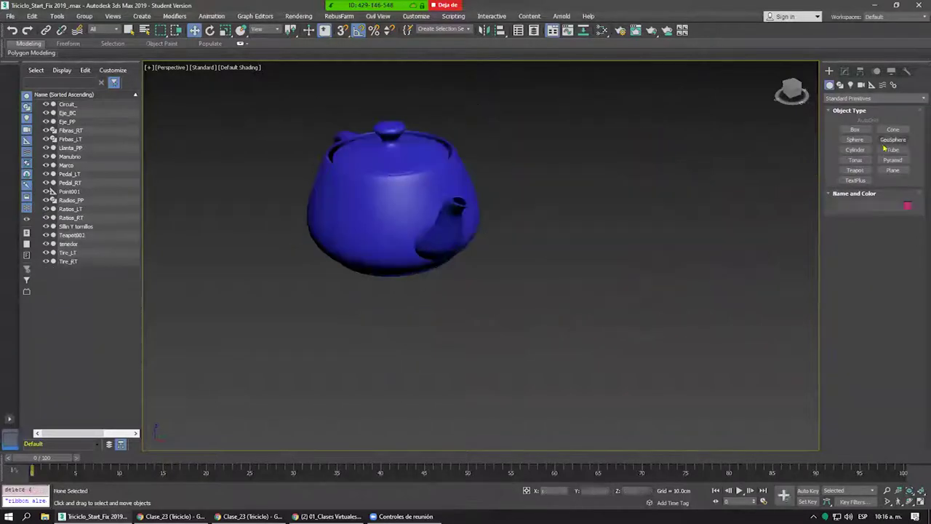
Draw a flat Box001 beside the teapot.
left_click(855, 129)
left_click_drag(607, 171, 516, 347)
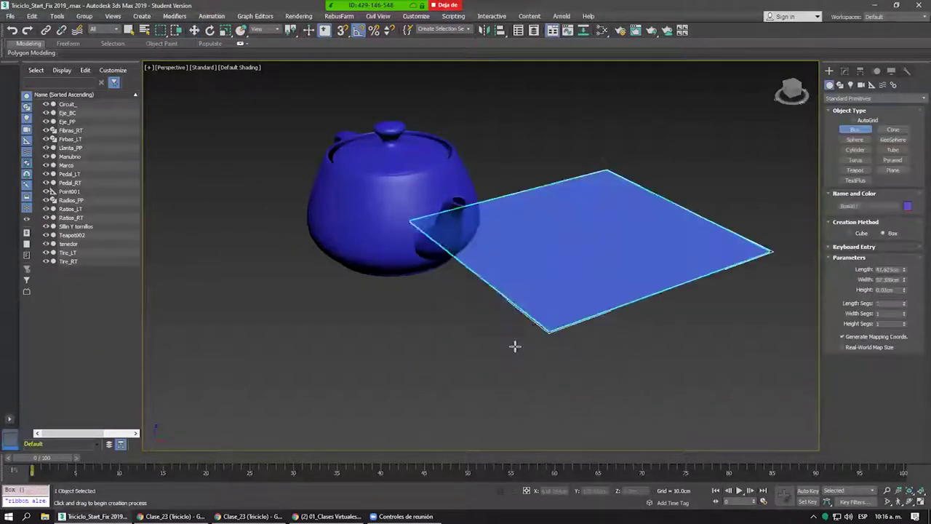
left_click(510, 381)
right_click(421, 282)
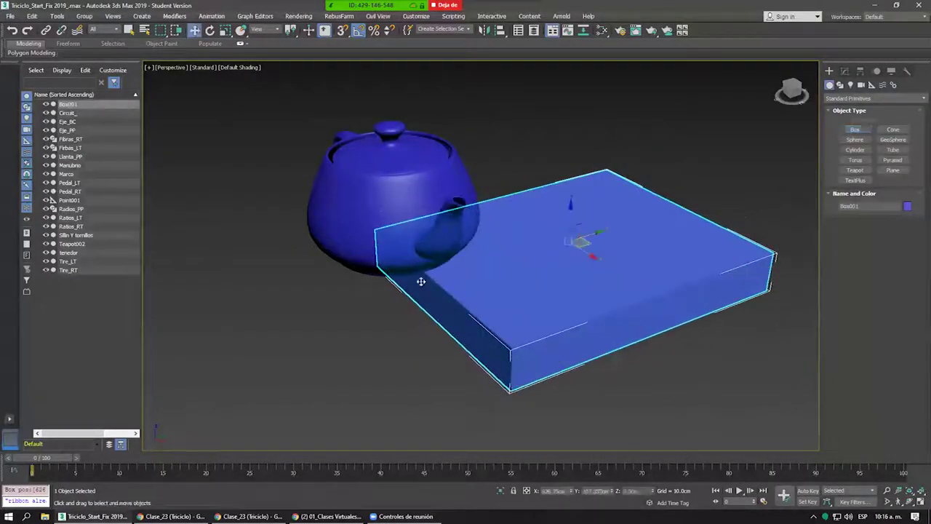
Centre the blue Teapot002 on Box001 along X, Y and Z using Alt+A.
left_click(419, 271)
middle_click_drag(418, 270, 442, 214, "alt")
scroll(415, 228, "down", 4)
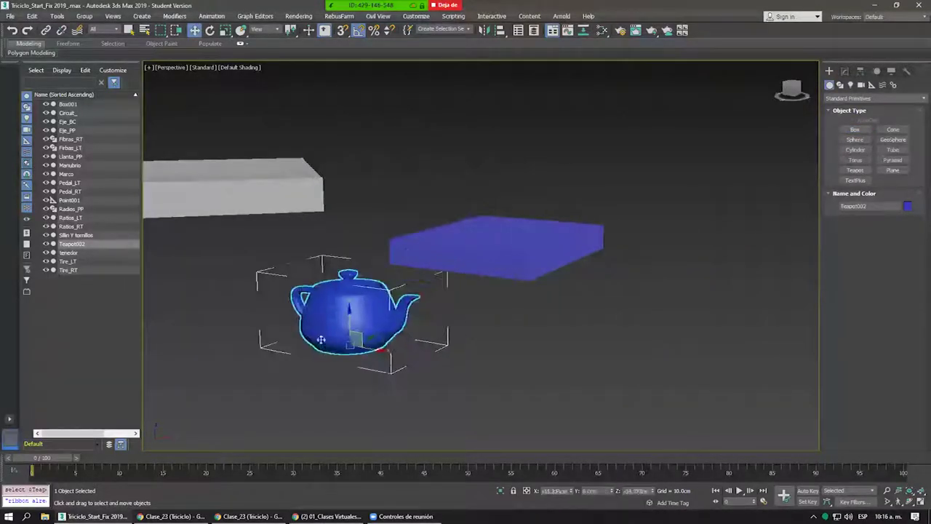
middle_click_drag(320, 339, 395, 295, "alt")
scroll(395, 295, "down", 5)
scroll(436, 233, "up", 2)
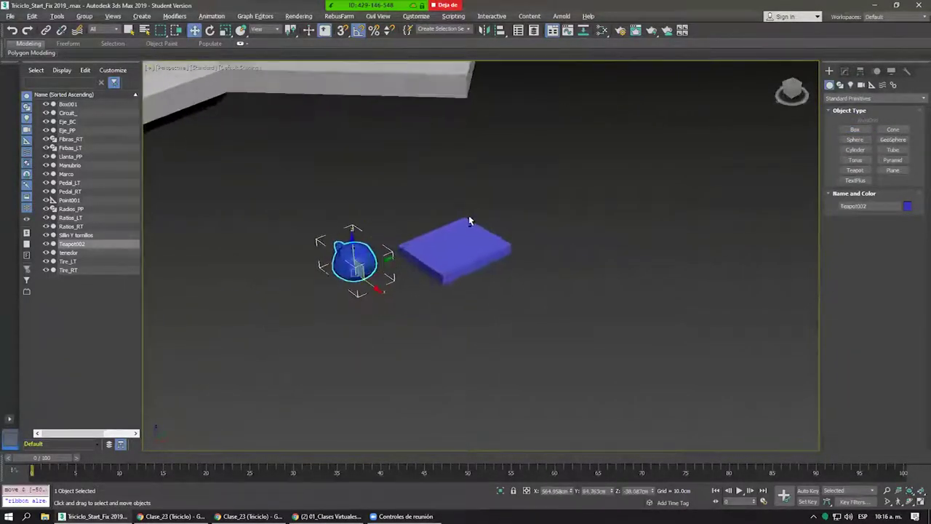
scroll(469, 221, "up", 2)
scroll(469, 225, "up", 1)
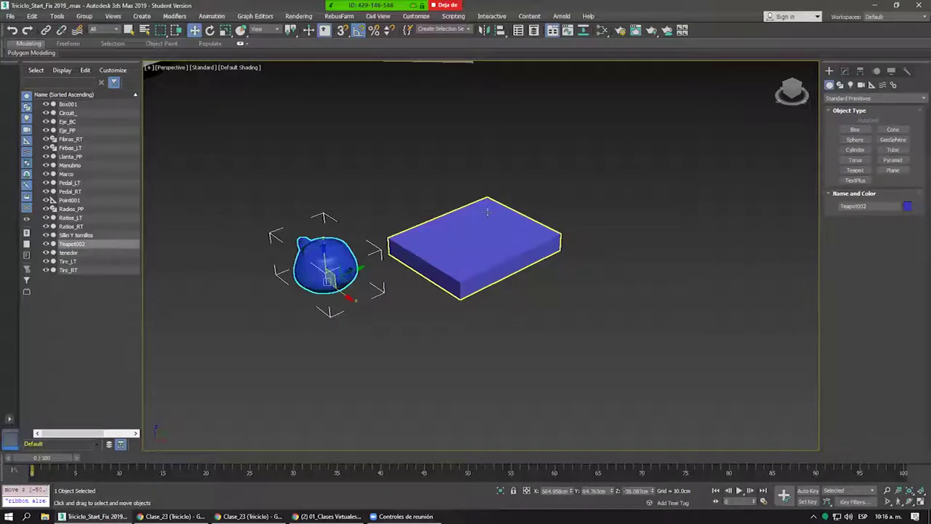
key("alt+a")
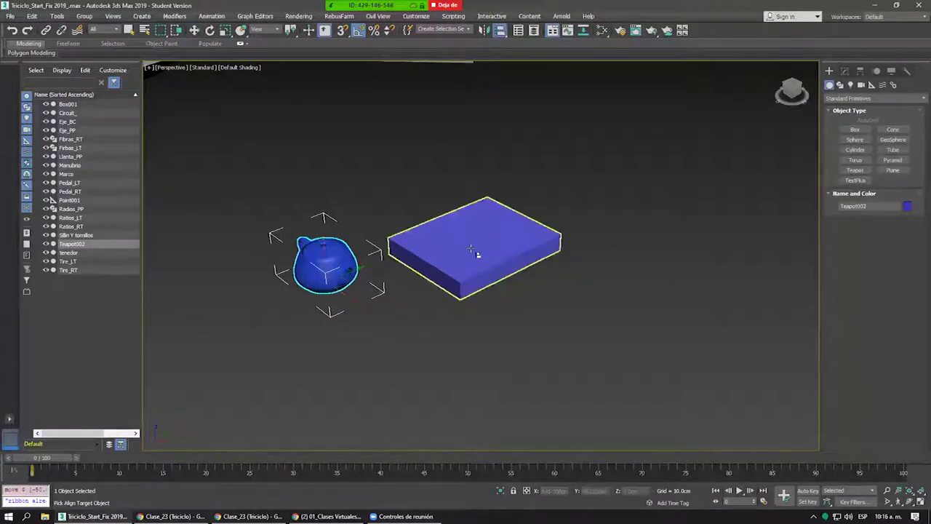
left_click(476, 255)
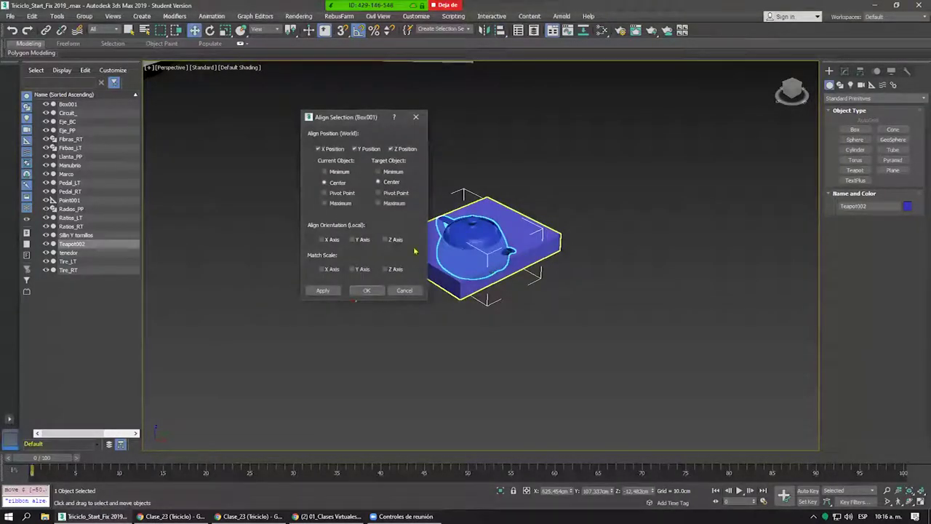
left_click(377, 291)
scroll(451, 255, "up", 4)
mouse_move(451, 255)
middle_mouse_down("alt")
mouse_move(506, 282)
mouse_move(509, 316)
mouse_move(488, 307)
mouse_move(484, 256)
mouse_move(460, 288)
mouse_move(472, 276)
middle_mouse_up("alt")
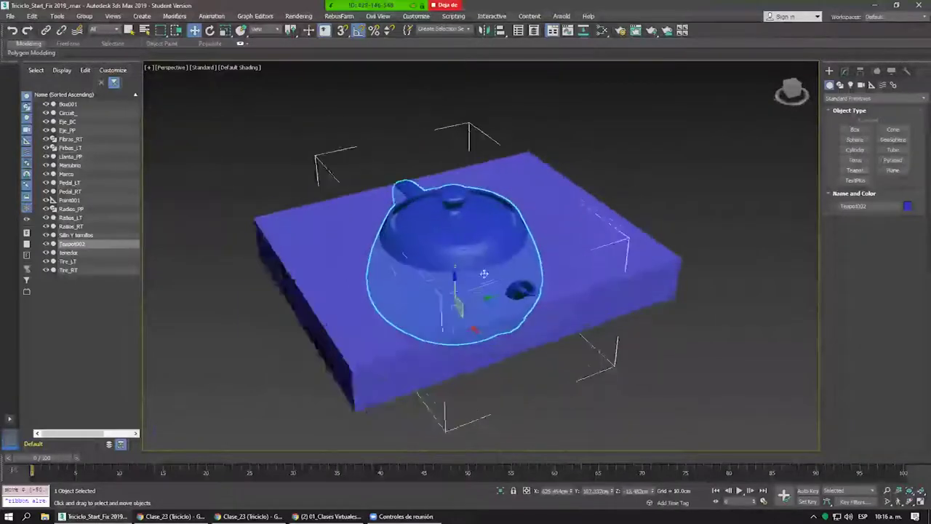
Align Teapot002's Z minimum to Box001's Z maximum so it rests on top.
left_click(499, 30)
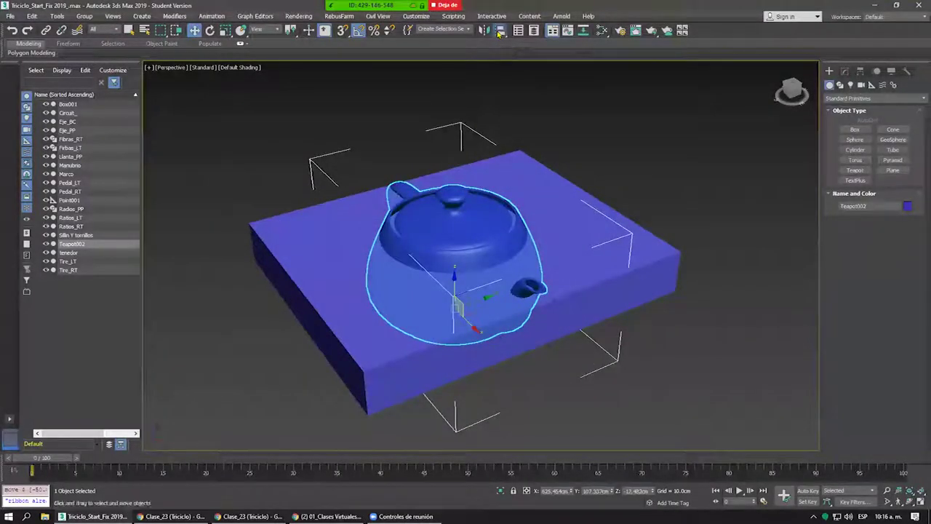
left_click(597, 235)
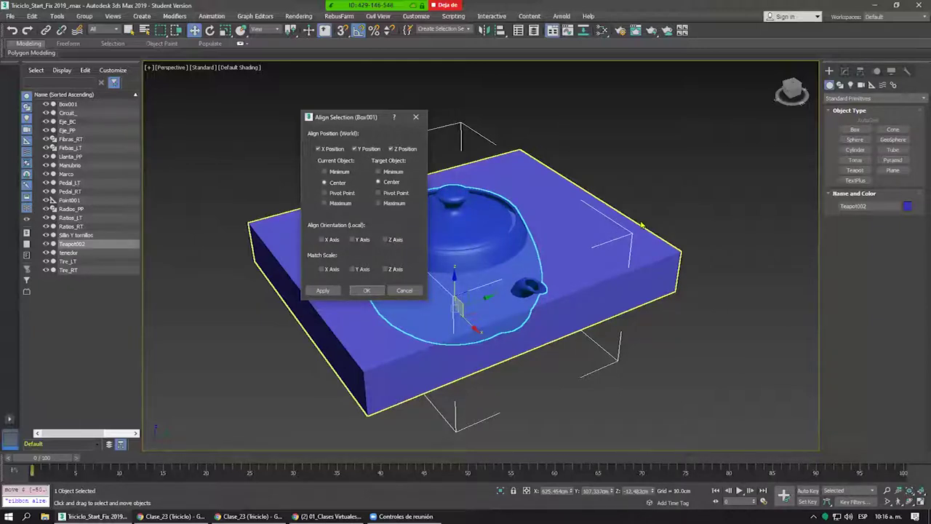
left_click(354, 149)
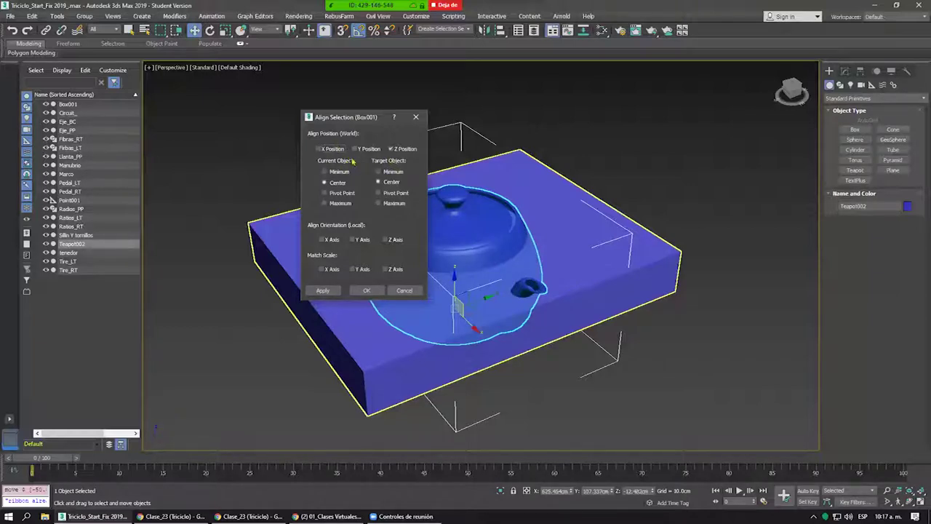
left_click(393, 206)
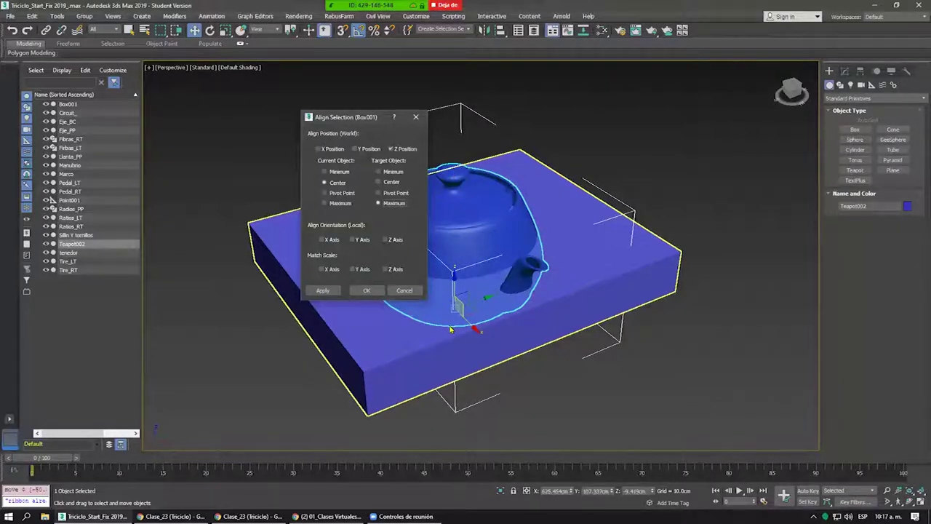
left_click(332, 172)
left_click(368, 290)
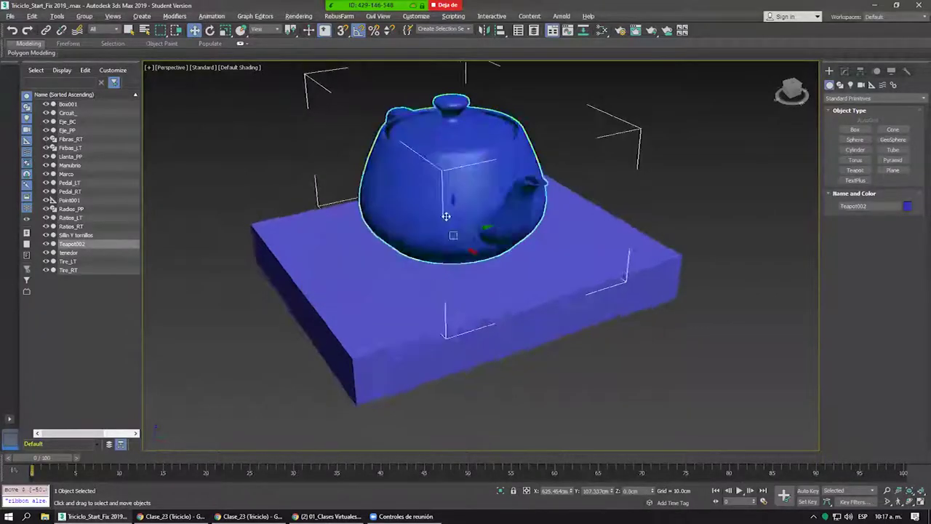
mouse_move(441, 203)
middle_mouse_down("alt")
mouse_move(332, 211)
mouse_move(505, 214)
mouse_move(497, 217)
mouse_move(518, 225)
mouse_move(514, 238)
middle_mouse_up("alt")
Delete the test box and teapot from the scene.
scroll(496, 217, "down", 5)
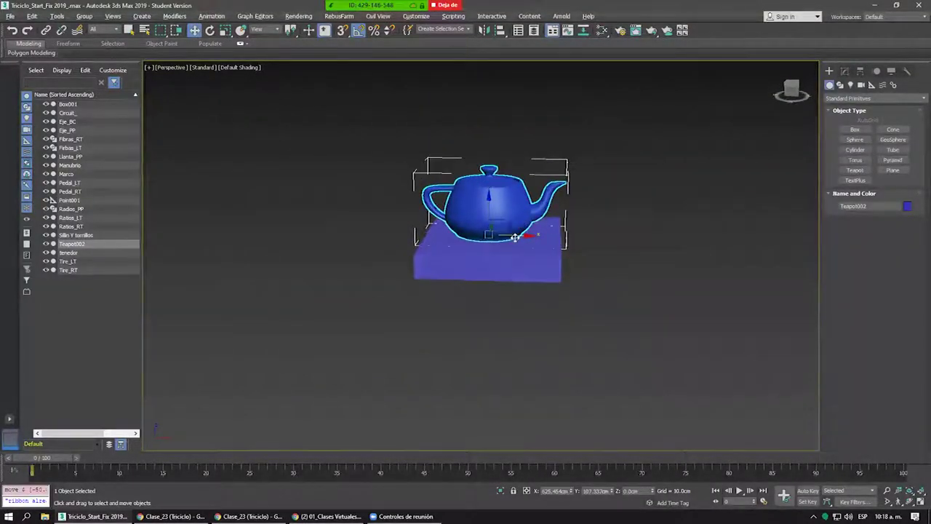
mouse_move(668, 305)
left_mouse_down()
mouse_move(551, 255)
mouse_move(452, 169)
left_mouse_up()
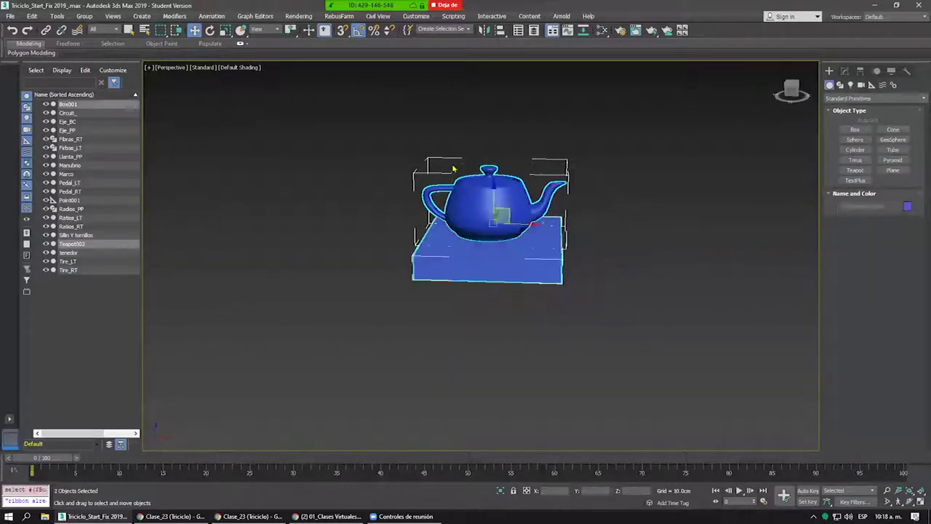
key("Delete")
scroll(366, 176, "down", 2)
scroll(557, 194, "down", 3)
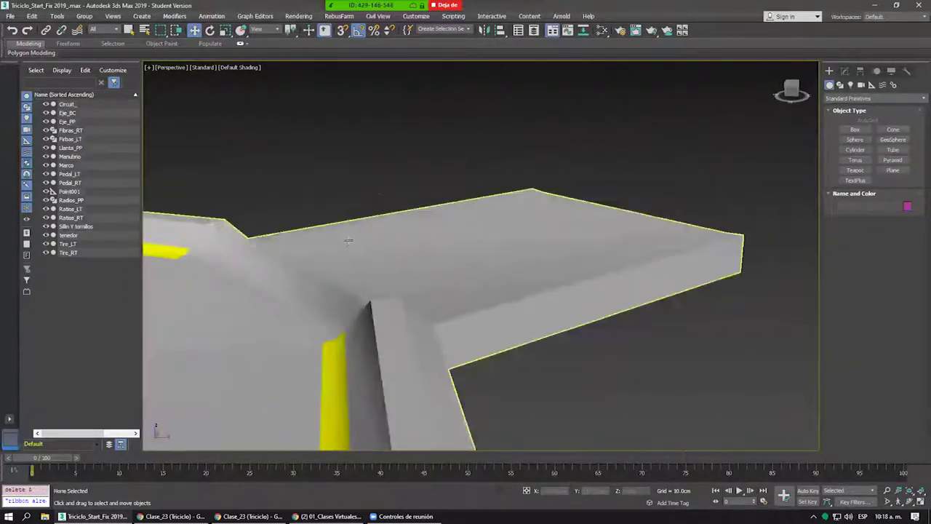
scroll(558, 194, "down", 3)
scroll(346, 186, "up", 1)
scroll(345, 186, "up", 3)
scroll(364, 182, "up", 3)
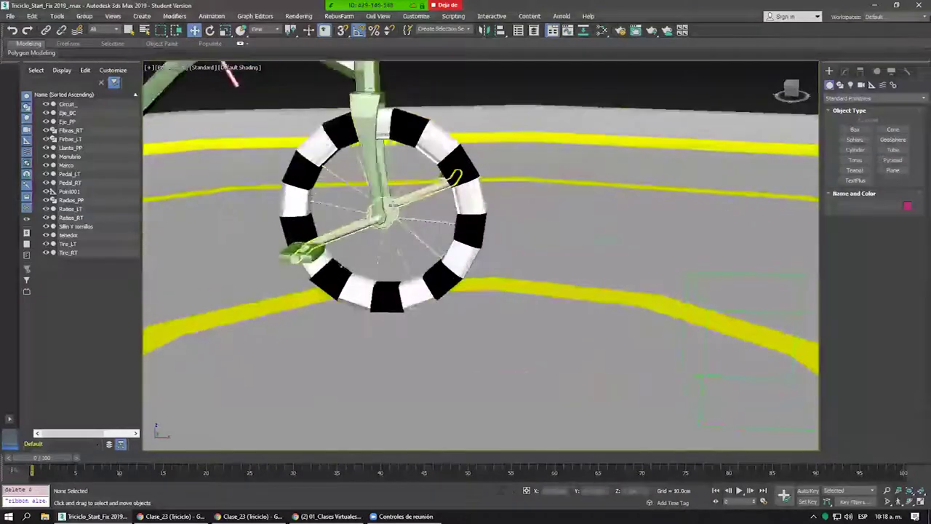
Isolate the front axle Eje_PP and test-rotate it.
left_click(427, 209)
key("alt+q")
mouse_move(427, 212)
middle_mouse_down("alt")
mouse_move(376, 191)
mouse_move(448, 179)
mouse_move(424, 171)
mouse_move(473, 160)
middle_mouse_up("alt")
scroll(429, 182, "down", 2)
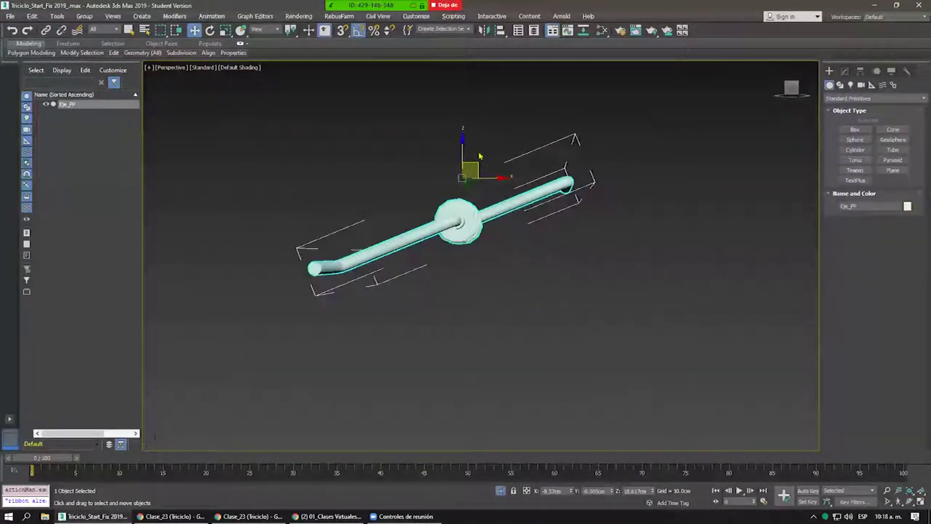
right_click(476, 156)
left_click(491, 168)
mouse_move(480, 182)
left_mouse_down()
mouse_move(466, 131)
mouse_move(485, 219)
mouse_move(496, 188)
left_mouse_up()
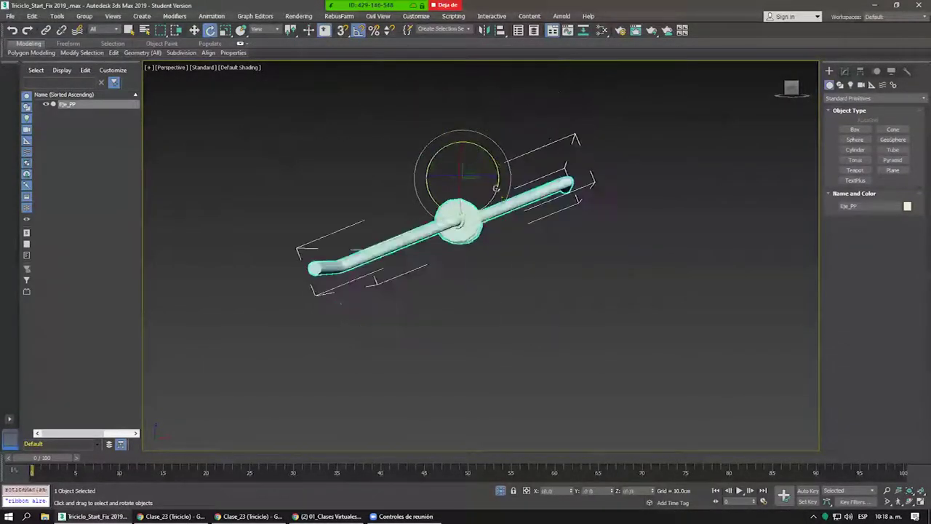
left_click(501, 491)
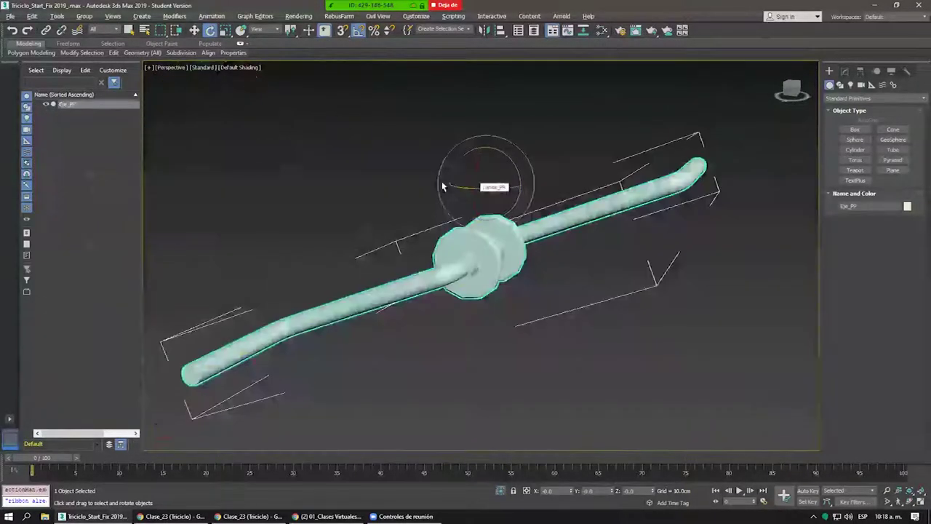
key("alt+q")
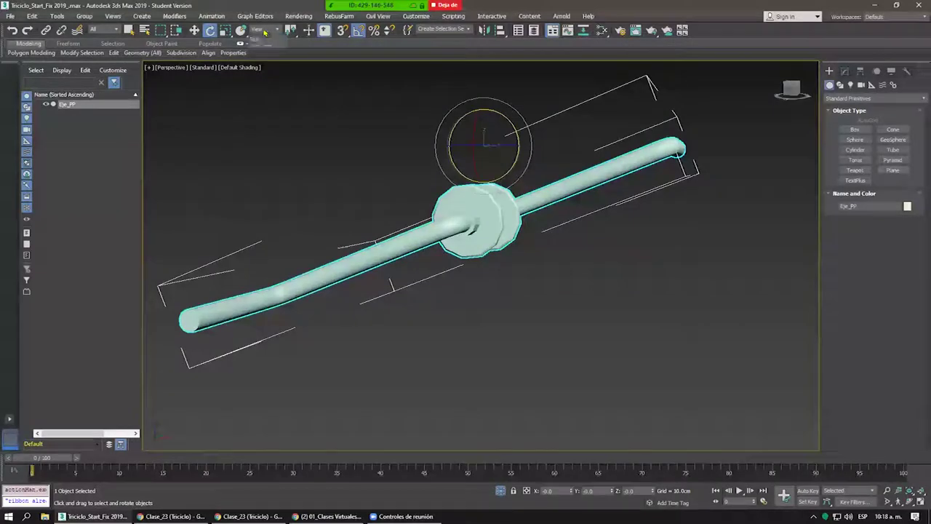
Switch to the Move tool and open Eje_PP's Hierarchy pivot options.
left_click(266, 29)
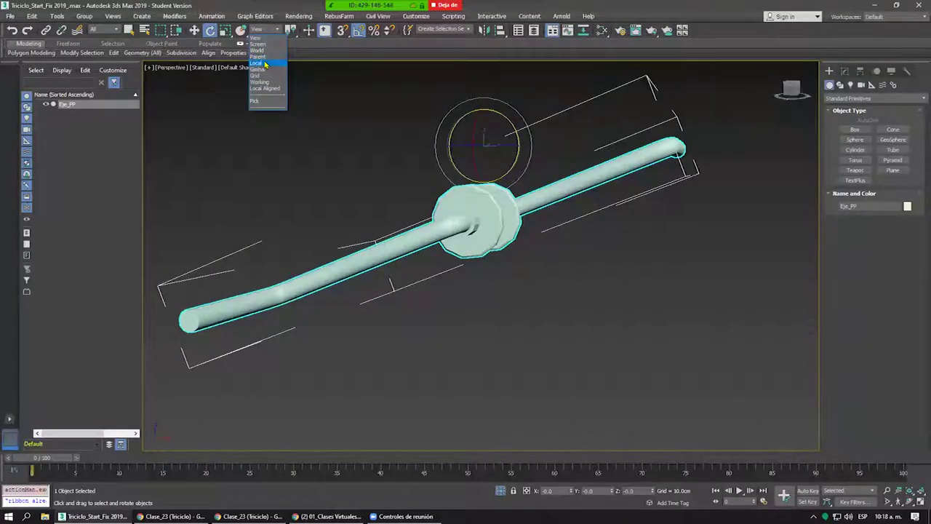
right_click(629, 149)
left_click(632, 214)
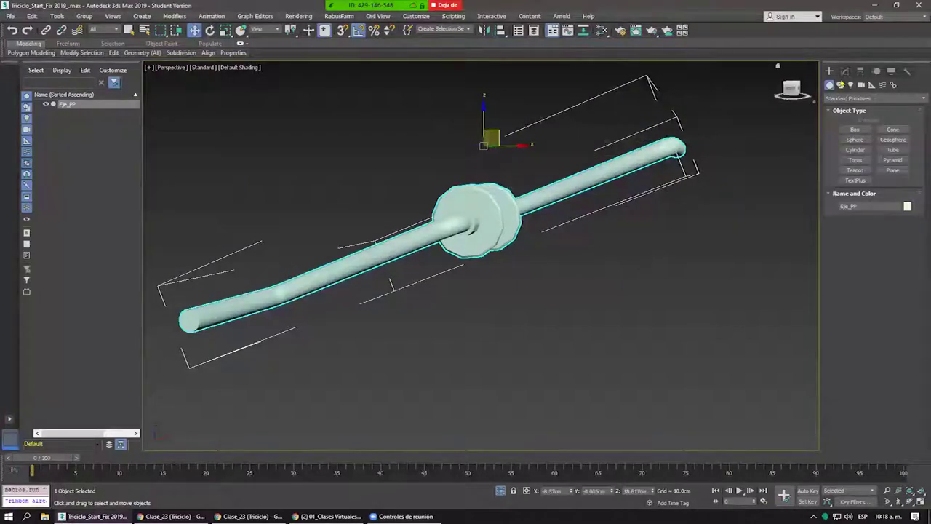
left_click(860, 71)
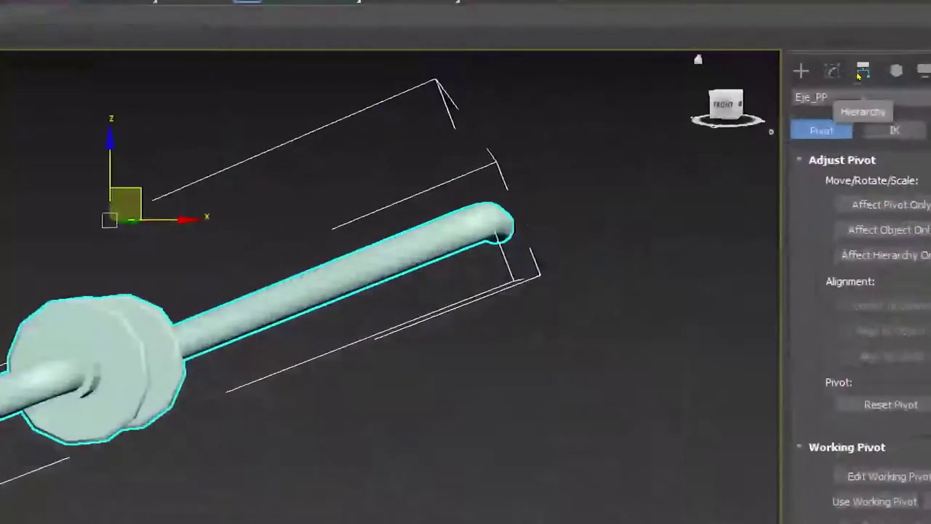
Use Affect Pivot Only to reposition Eje_PP's pivot at its hub centre.
middle_click_drag(621, 174, 635, 191)
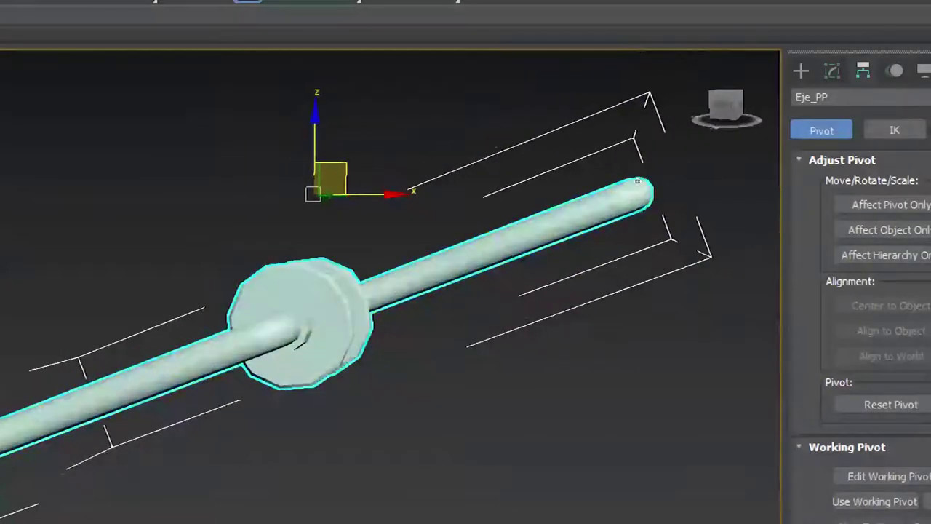
key("Insert")
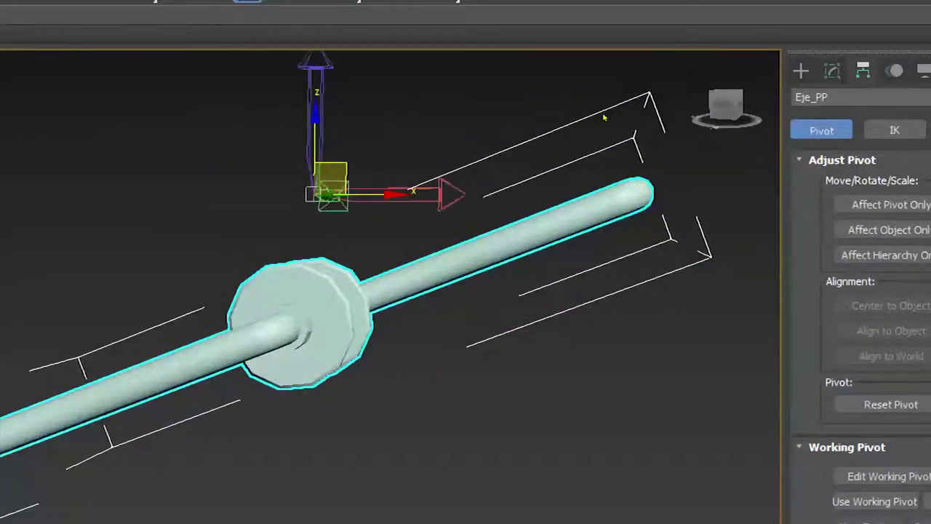
mouse_move(601, 114)
left_mouse_down()
mouse_move(604, 76)
mouse_move(567, 103)
left_mouse_up()
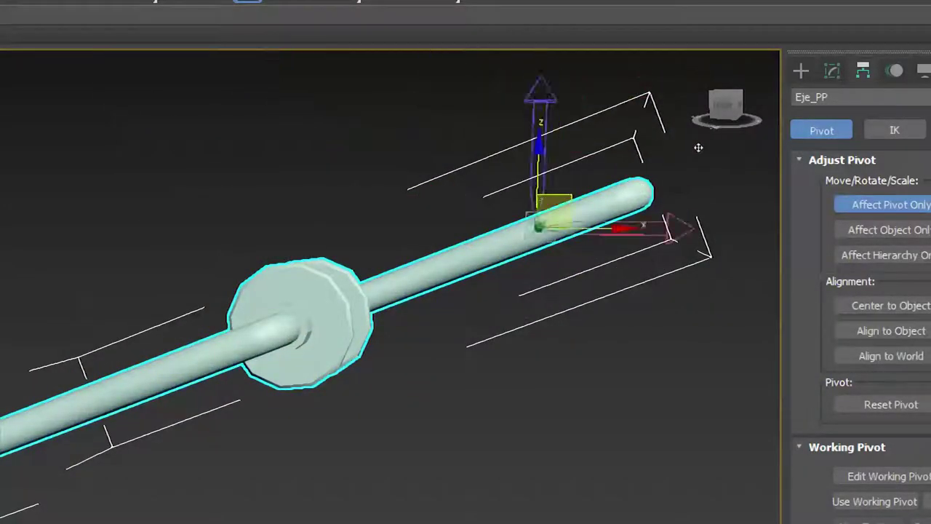
key("Insert")
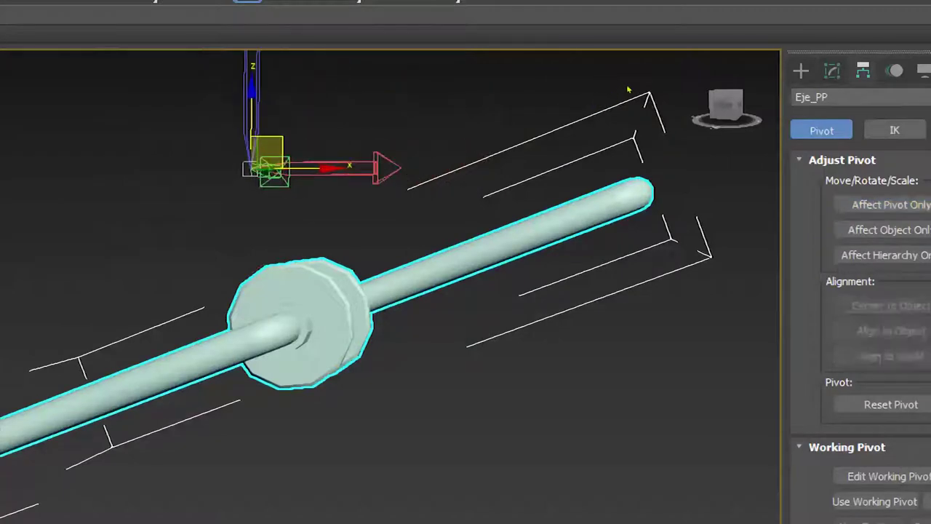
left_click(745, 70)
left_click(777, 70)
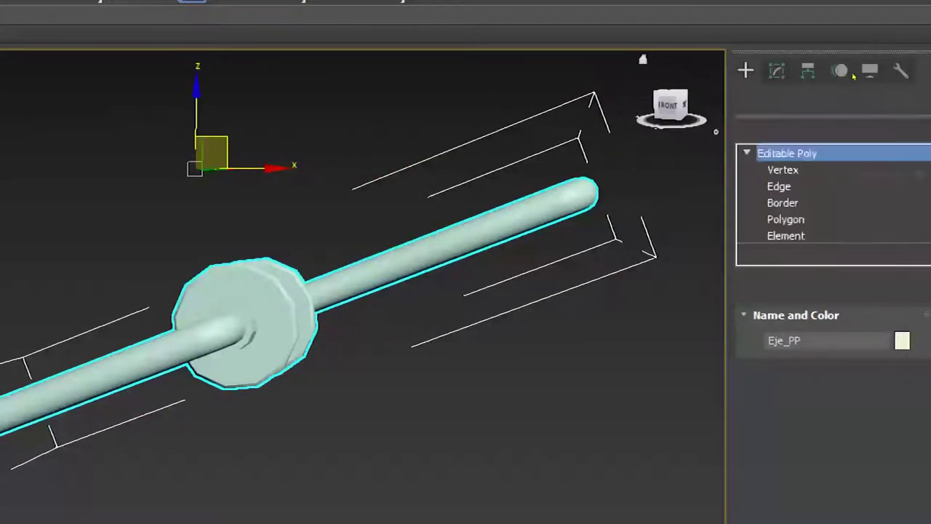
left_click(807, 70)
key("Insert")
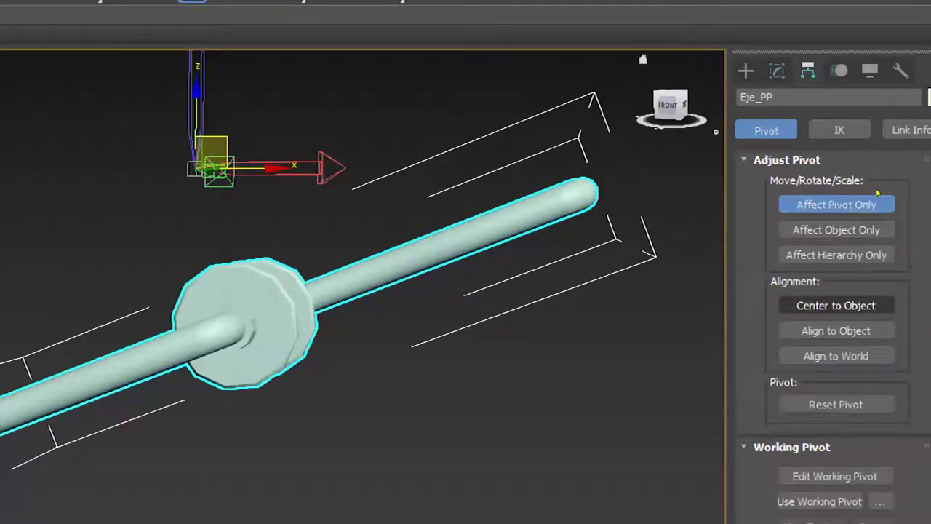
mouse_move(713, 195)
middle_mouse_down("alt")
mouse_move(562, 143)
mouse_move(620, 181)
mouse_move(661, 182)
mouse_move(693, 155)
mouse_move(755, 128)
middle_mouse_up("alt")
left_click(836, 204)
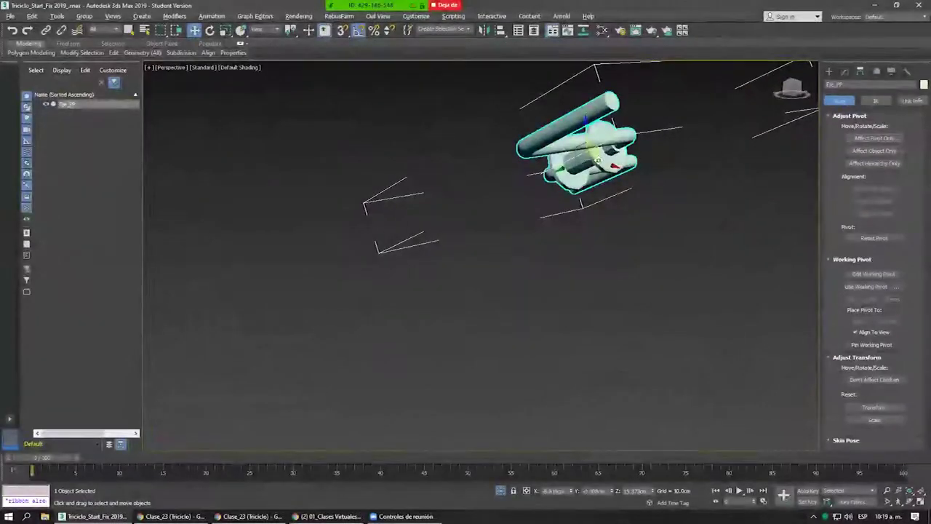
Spin Eje_PP with the Rotate tool around its new pivot.
mouse_move(662, 149)
middle_mouse_down("alt")
mouse_move(541, 201)
mouse_move(325, 108)
mouse_move(311, 181)
mouse_move(555, 188)
middle_mouse_up("alt")
key("e")
mouse_move(555, 188)
left_mouse_down()
mouse_move(565, 191)
mouse_move(479, 432)
left_mouse_up()
Restore the full tricycle view and test-turn the front axle Eje_PP.
left_click(501, 491)
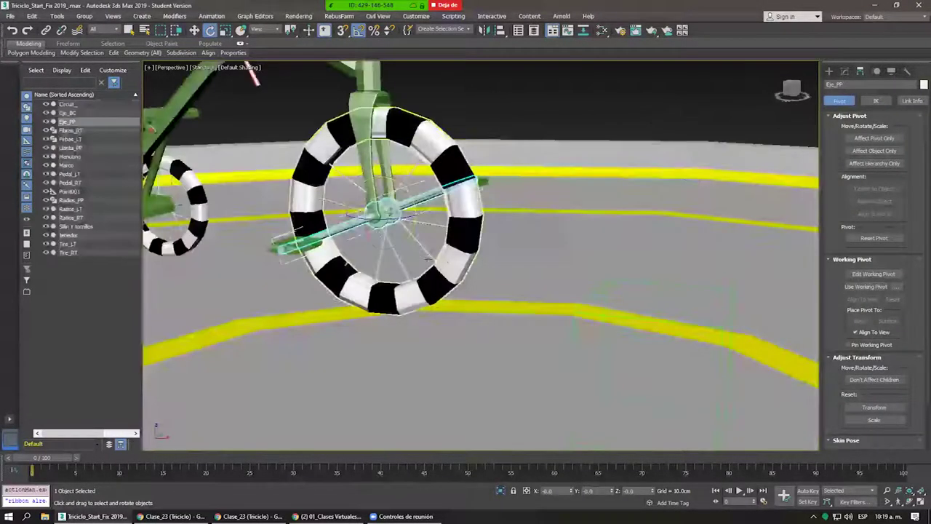
middle_click_drag(315, 198, 665, 254, "alt")
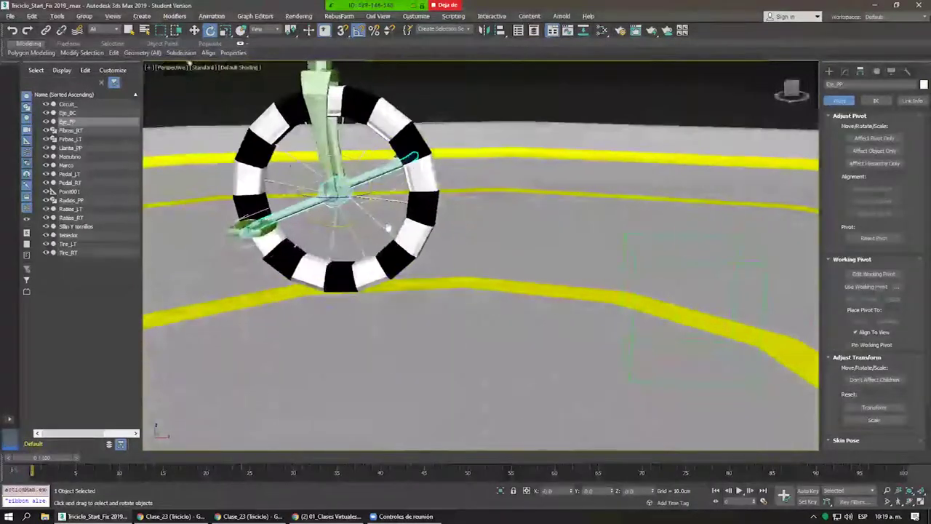
left_click(663, 256)
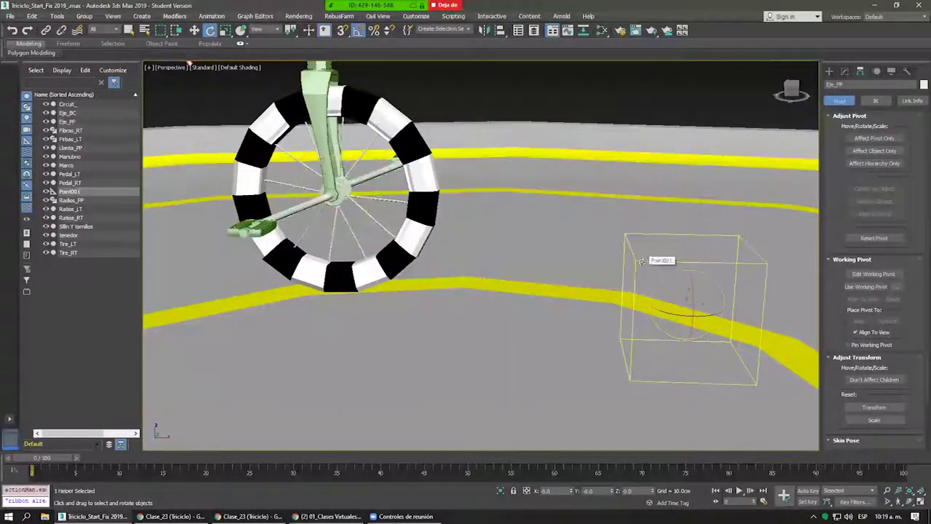
left_click(352, 169)
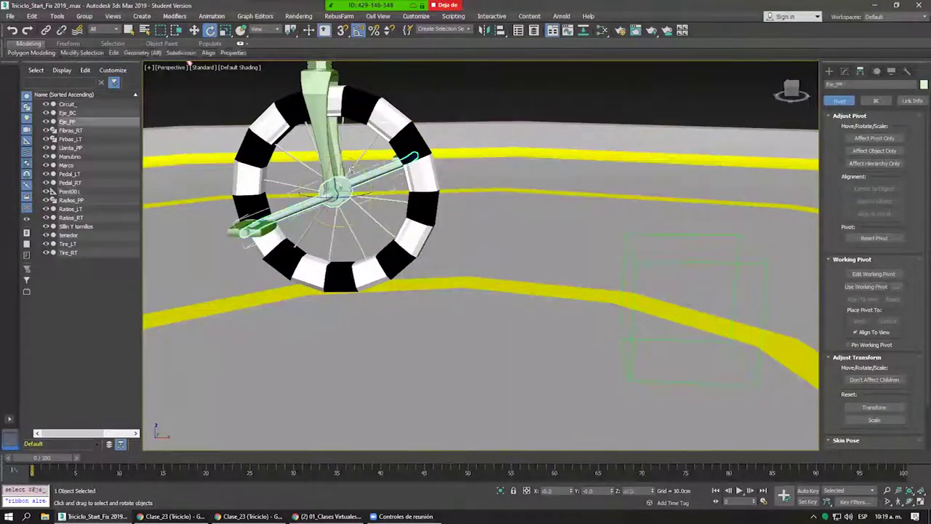
left_click_drag(352, 161, 363, 174)
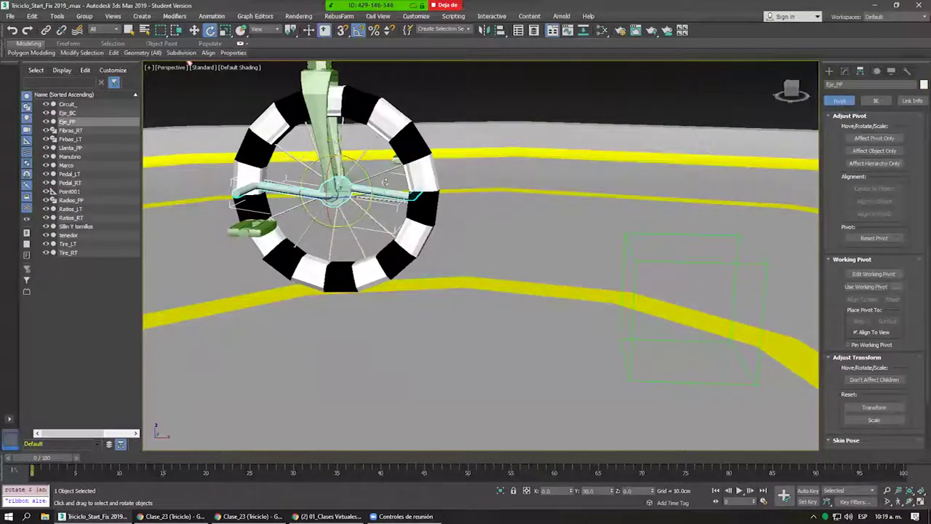
Select the Point001 helper box and rotate it to a new orientation.
left_click(633, 255)
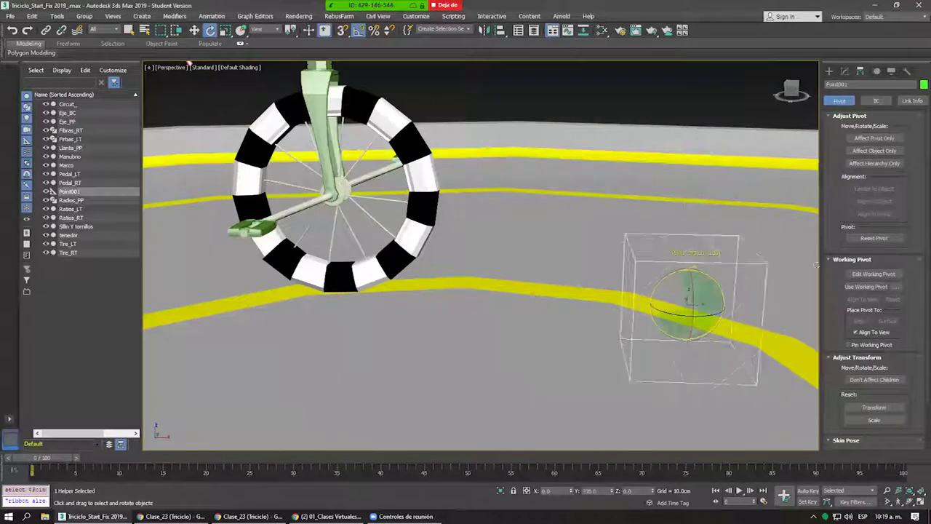
left_click_drag(669, 237, 710, 254)
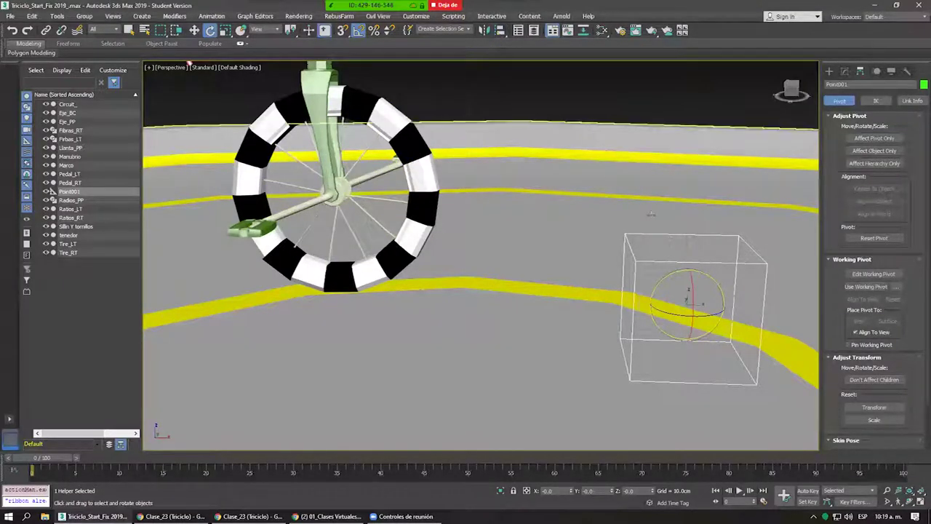
left_click(501, 31)
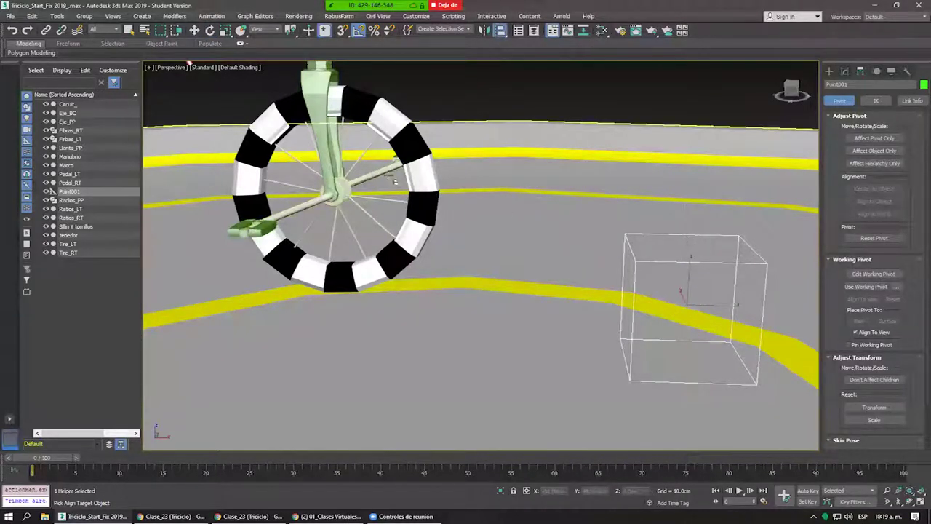
Align Point001 to Eje_PP Center/Center on X, Y and Z Position.
left_click(376, 171)
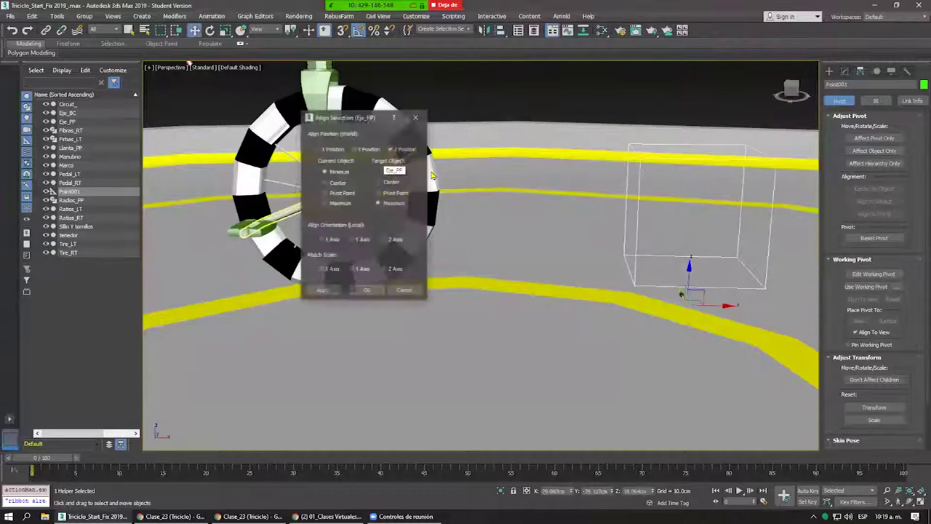
left_click(320, 149)
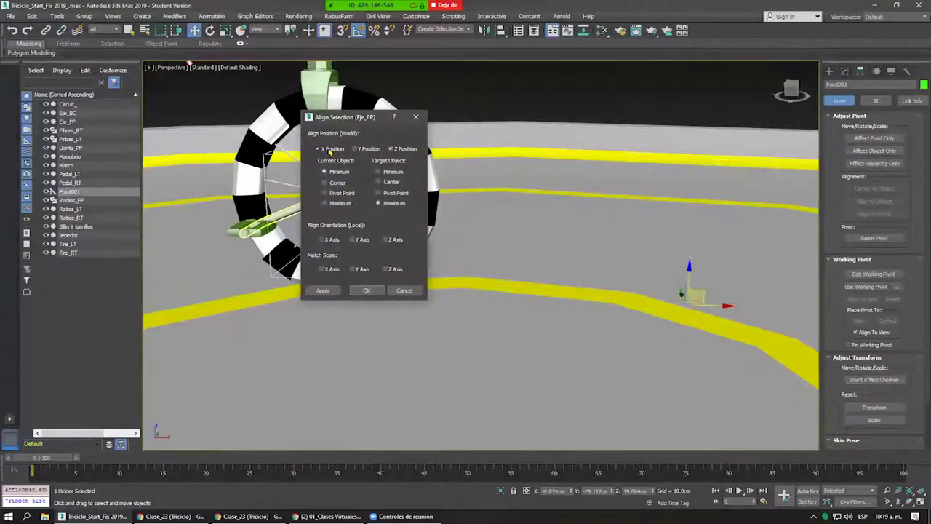
left_click(355, 148)
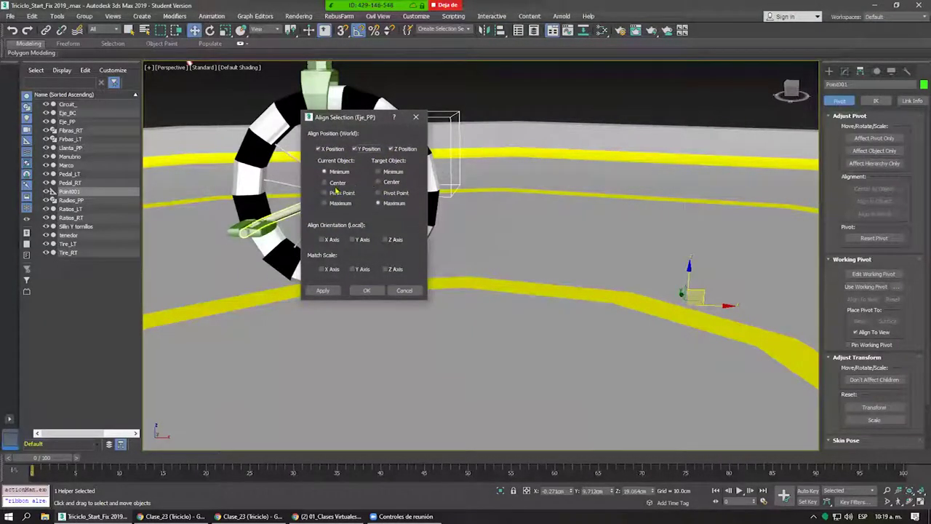
left_click(339, 195)
left_click(386, 194)
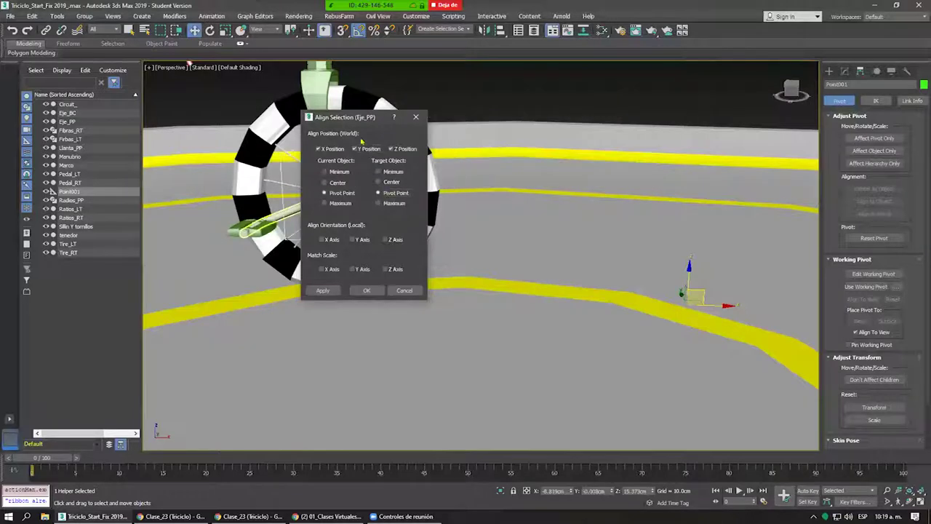
left_click_drag(357, 120, 526, 107)
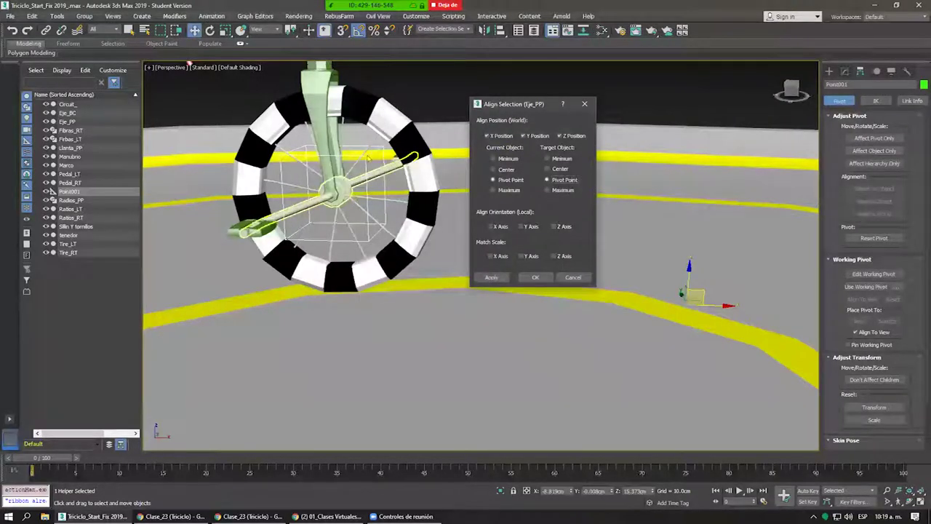
left_click(494, 169)
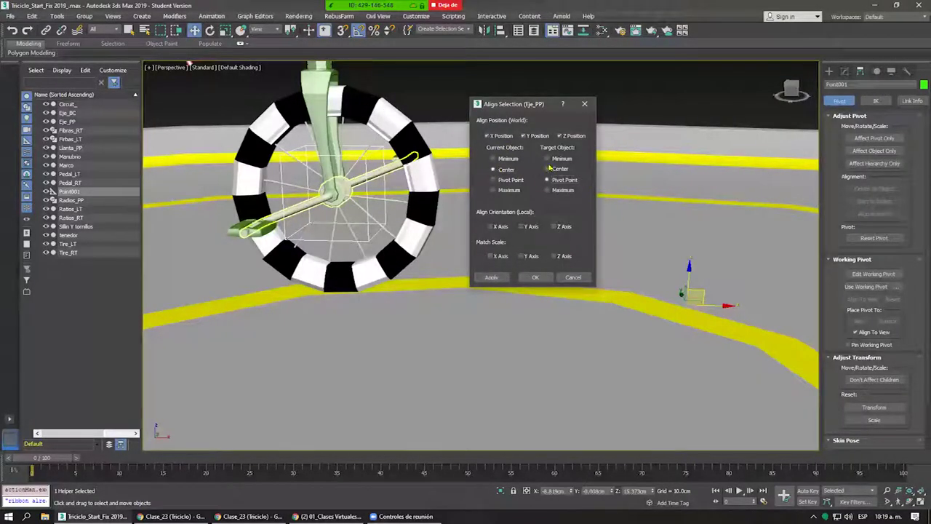
left_click(536, 277)
mouse_move(536, 277)
middle_mouse_down("alt")
mouse_move(437, 283)
mouse_move(441, 215)
mouse_move(460, 182)
middle_mouse_up("alt")
middle_click_drag(349, 182, 428, 182, "alt")
scroll(429, 182, "down", 5)
Rotate the Point001 helper at the wheel hub, then clear the selection.
right_click(428, 182)
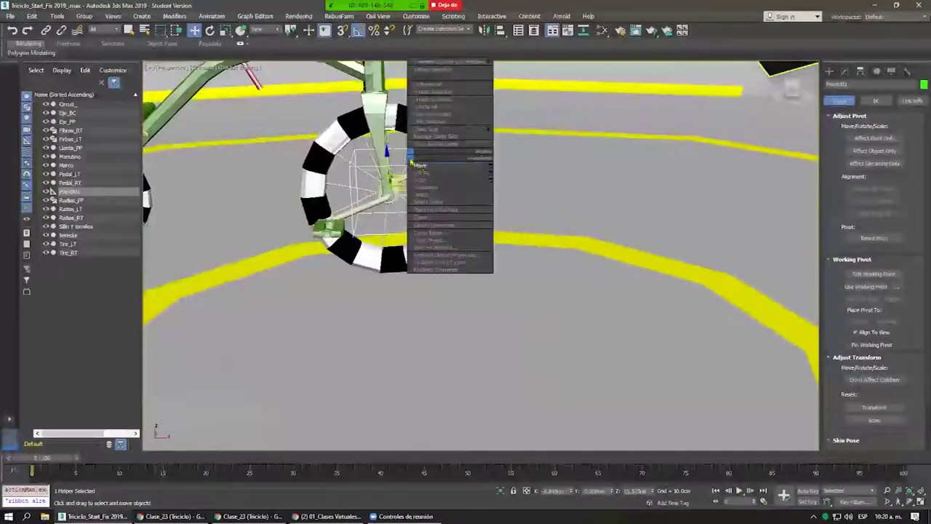
left_click(444, 171)
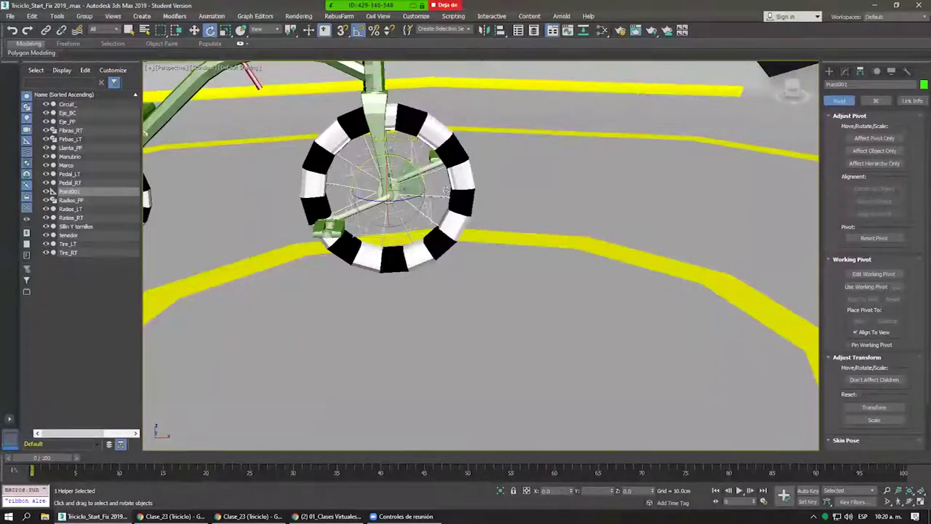
left_click_drag(393, 142, 391, 134)
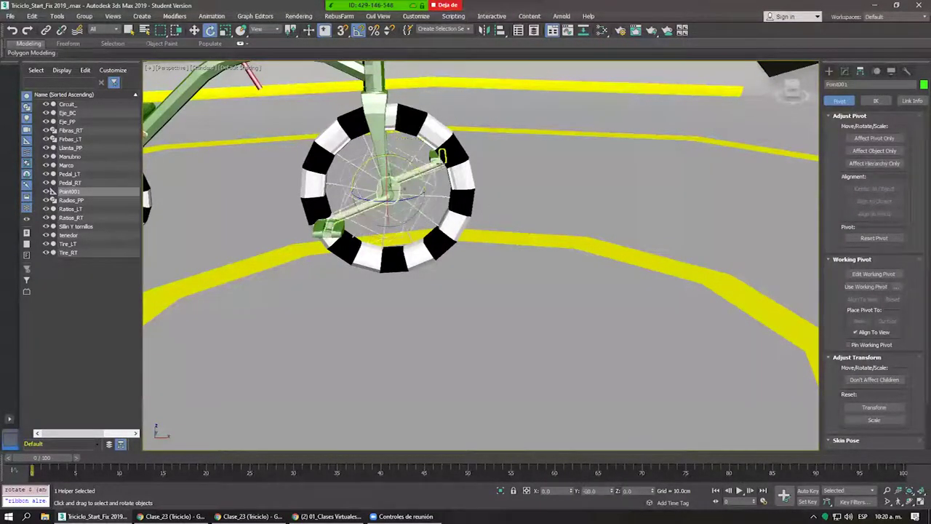
mouse_move(391, 134)
middle_mouse_down("alt")
mouse_move(427, 183)
mouse_move(478, 182)
middle_mouse_up("alt")
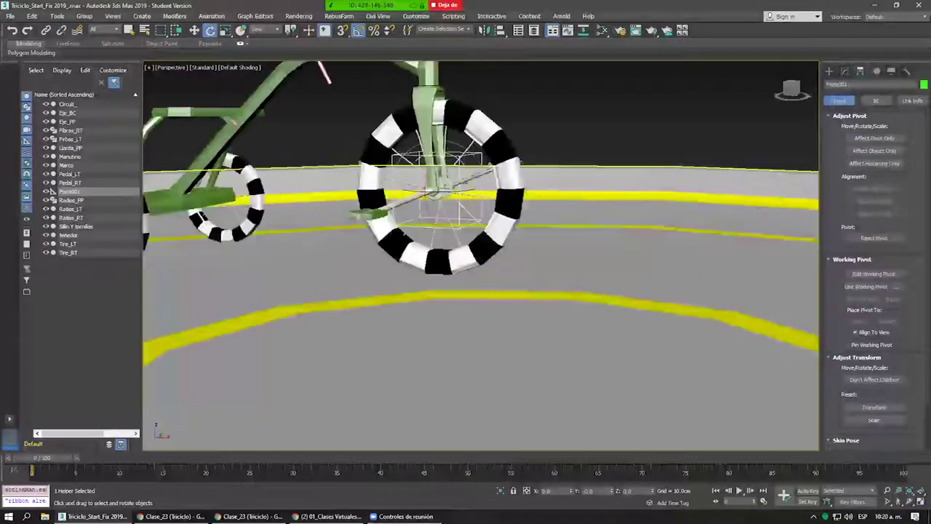
scroll(499, 216, "up", 1)
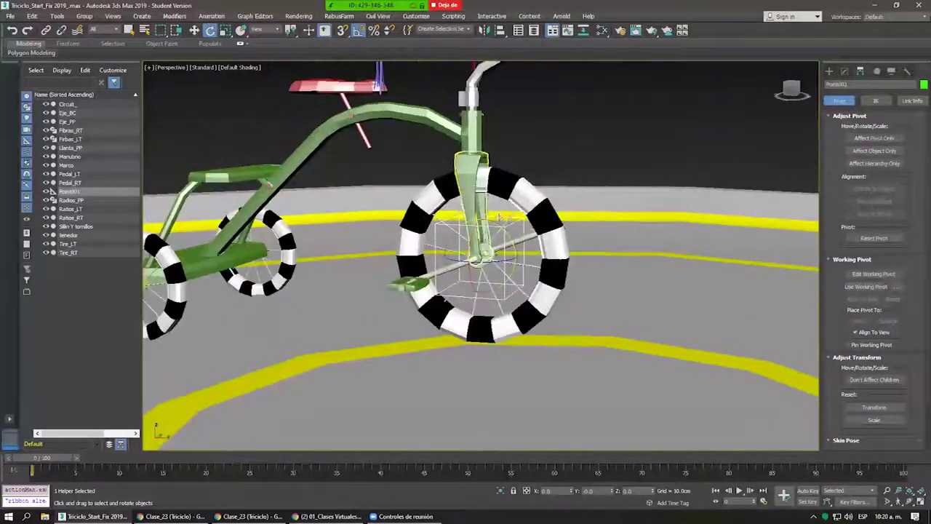
left_click(589, 146)
scroll(558, 232, "up", 2)
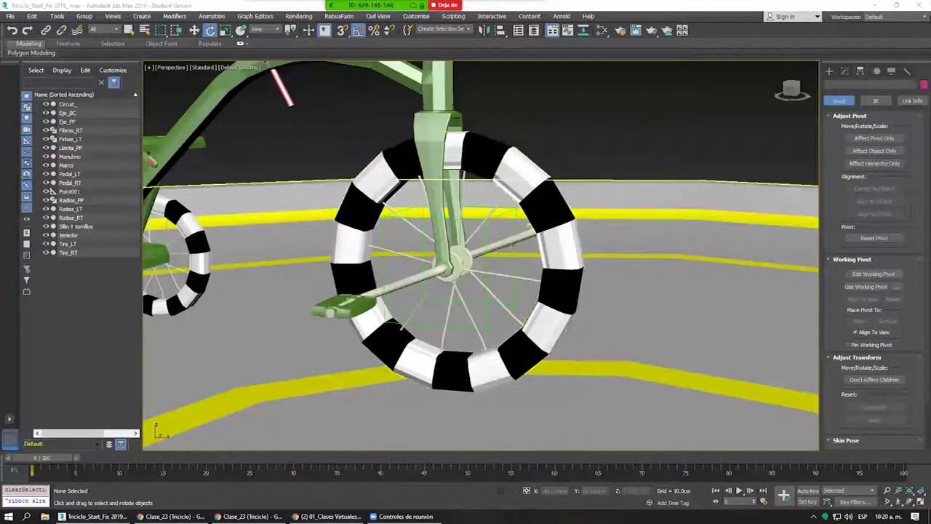
Rename Point001 to 'Helper LLANTA' in the Scene Explorer.
middle_click_drag(491, 235, 491, 230)
left_click(69, 191)
right_click(518, 231)
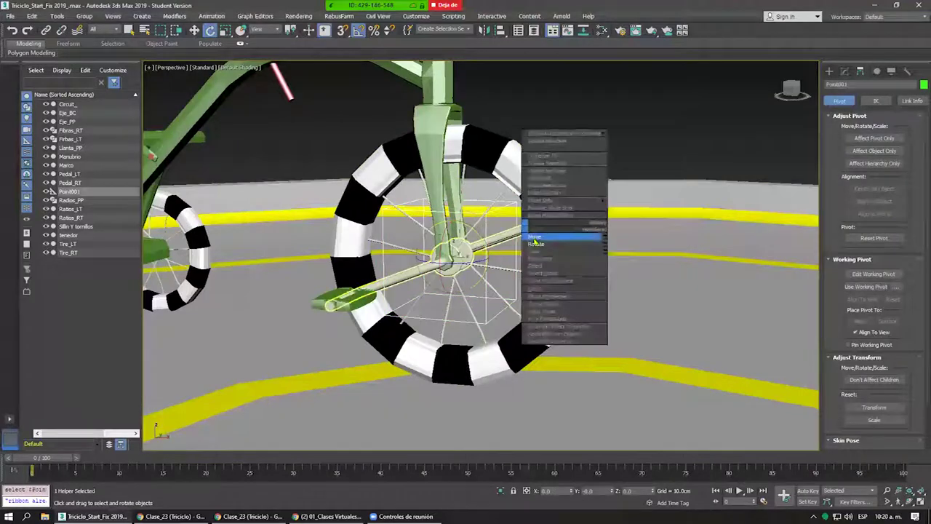
left_click(535, 237)
middle_click_drag(160, 185, 154, 181, "alt")
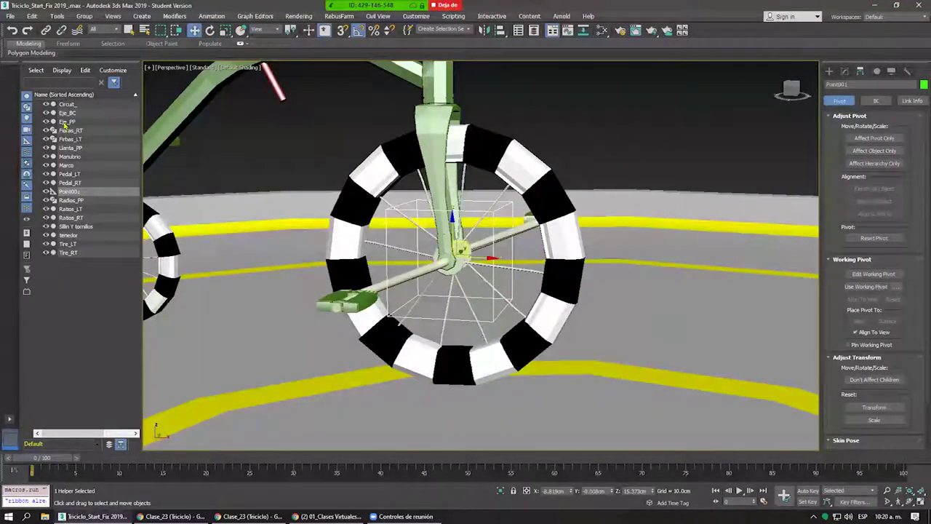
left_click(68, 192)
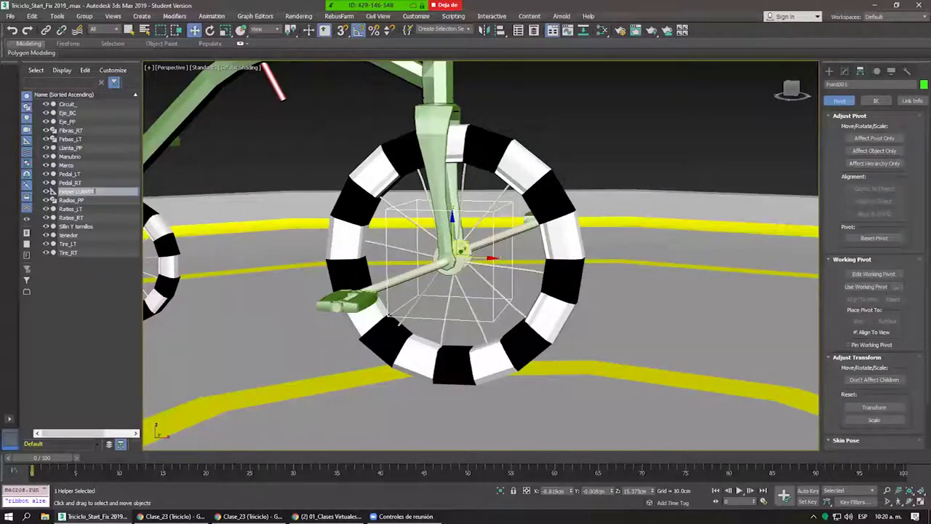
key("Return")
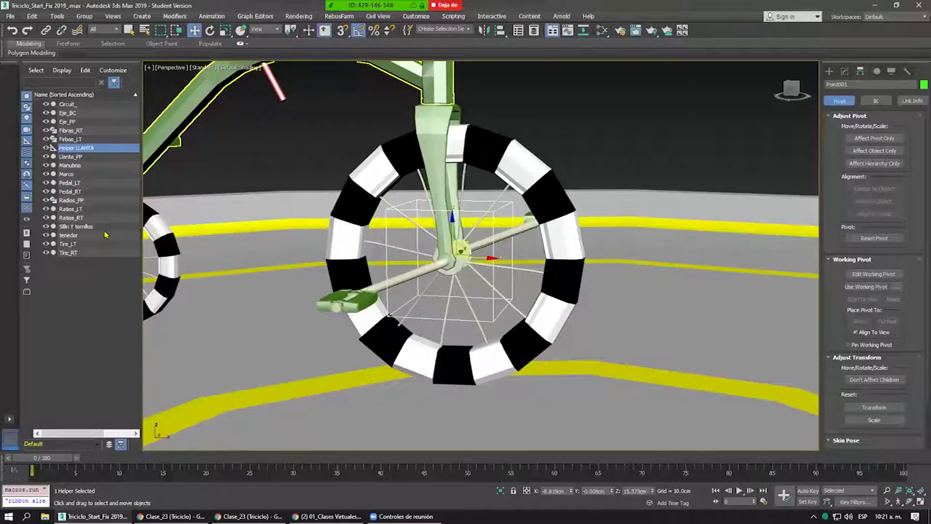
Drag Eje_PP under Helper LLANTA in the Scene Explorer.
left_click(89, 287)
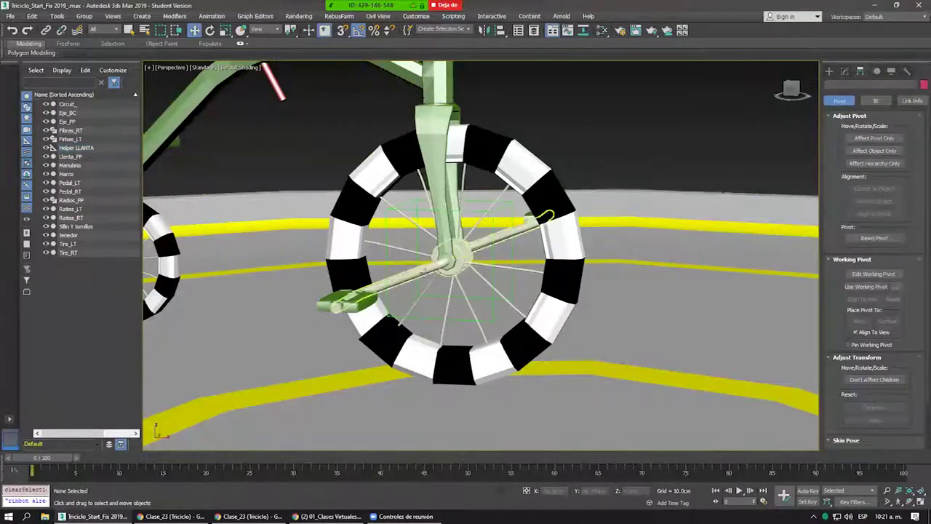
left_click(423, 273)
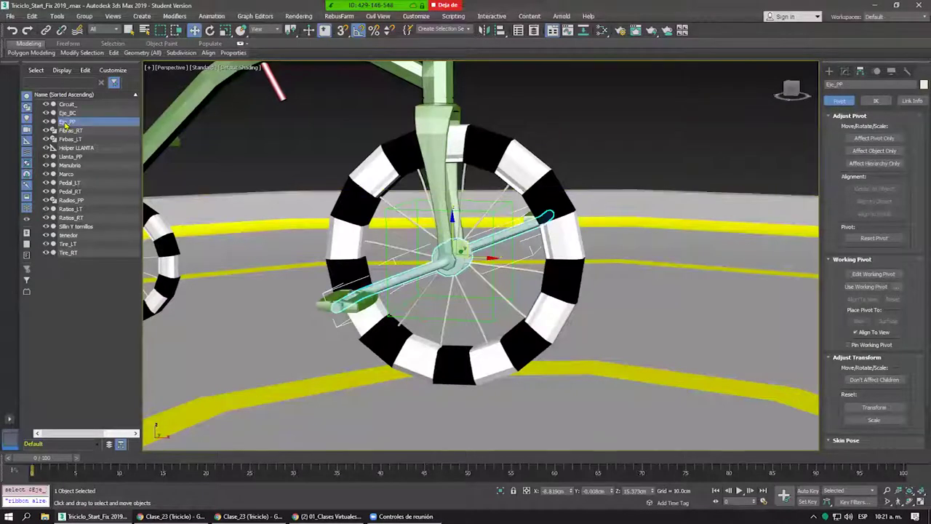
mouse_move(67, 122)
left_mouse_down()
mouse_move(109, 142)
mouse_move(85, 149)
left_mouse_up()
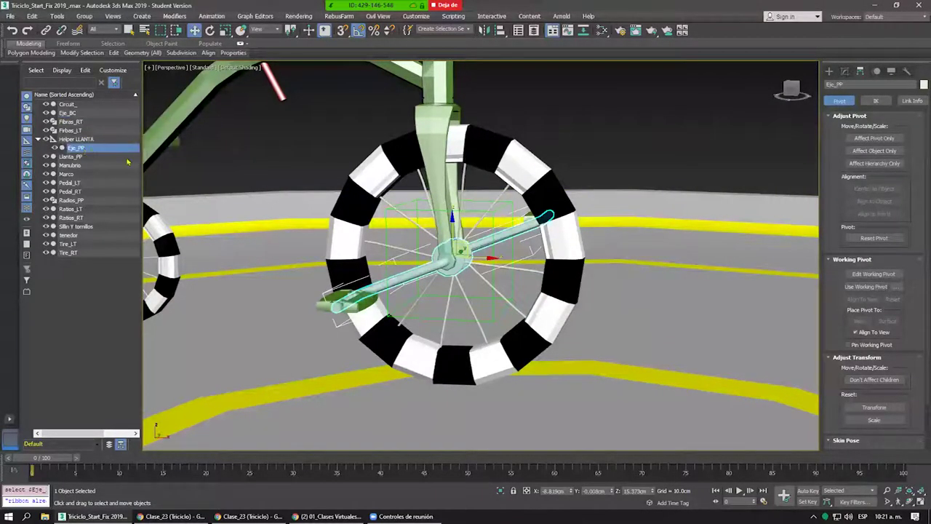
Rotate Helper LLANTA to test the link, then move Eje_PP back to the top level.
left_click(495, 218)
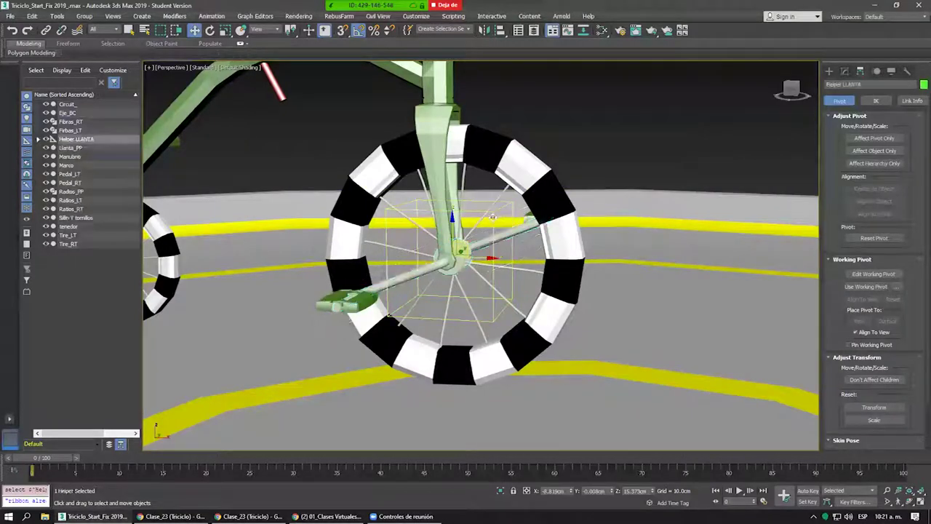
right_click(495, 222)
left_click(528, 234)
mouse_move(495, 222)
left_mouse_down()
mouse_move(441, 191)
mouse_move(471, 235)
left_mouse_up()
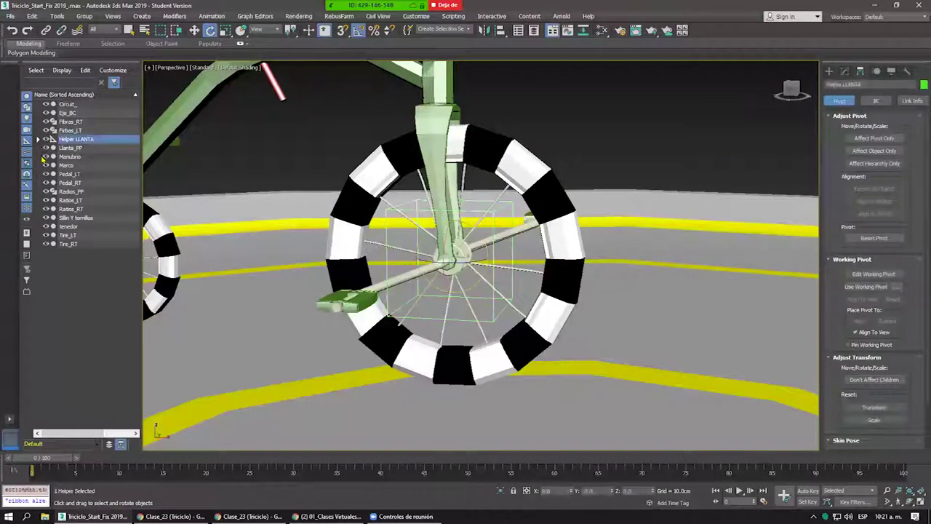
left_click(40, 139)
left_click_drag(69, 148, 43, 158)
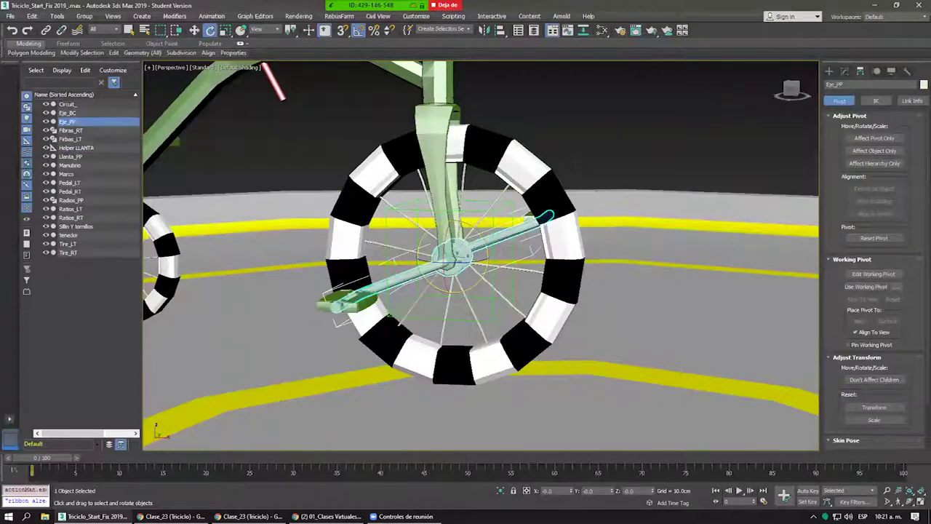
Reselect Eje_PP and link it to Helper LLANTA with Select and Link.
left_click(509, 240)
scroll(519, 235, "up", 3)
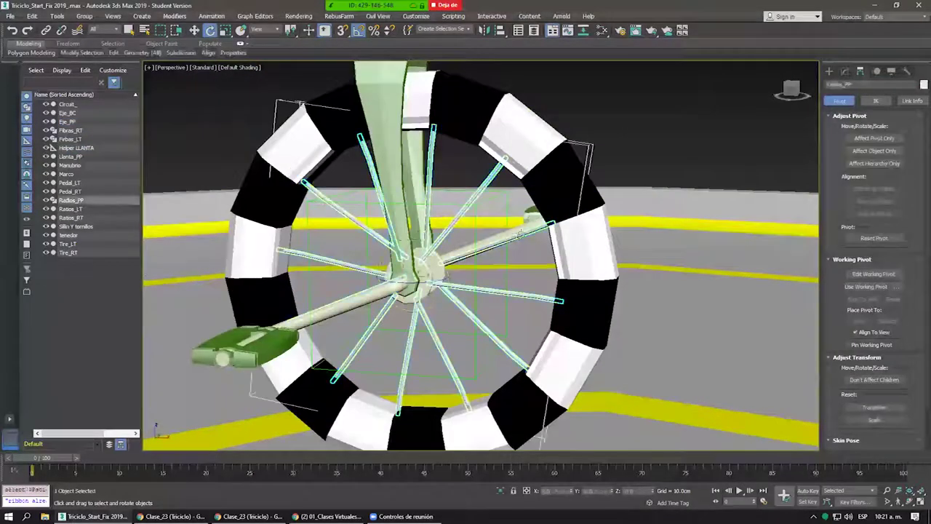
left_click(521, 230)
middle_click_drag(520, 229, 495, 262, "alt")
scroll(495, 262, "up", 3)
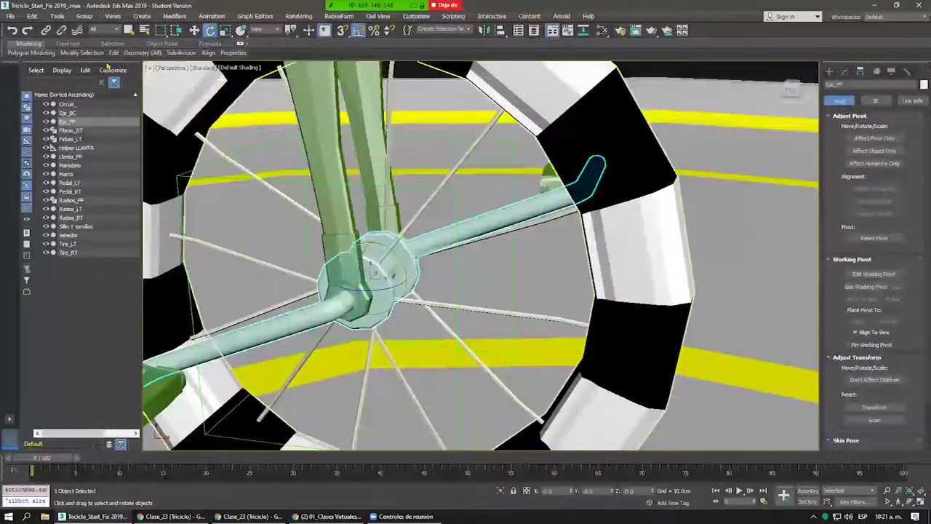
left_click(46, 30)
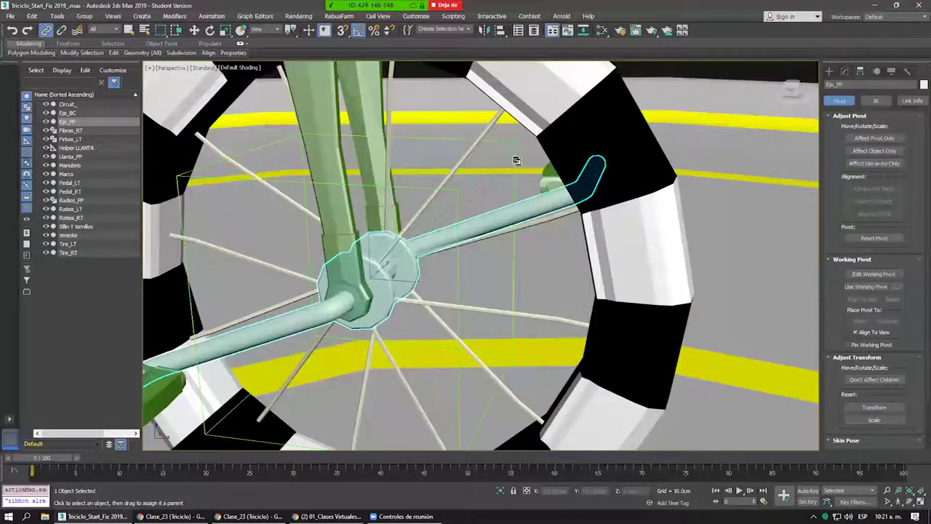
left_click_drag(516, 159, 515, 158)
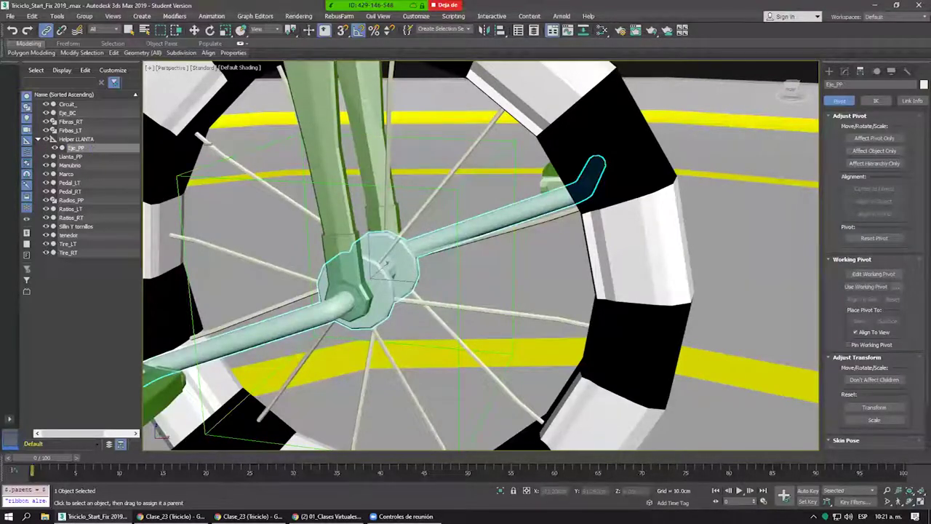
Return to Move, select Helper LLANTA and orbit to face the front wheel.
right_click(525, 165)
left_click(544, 176)
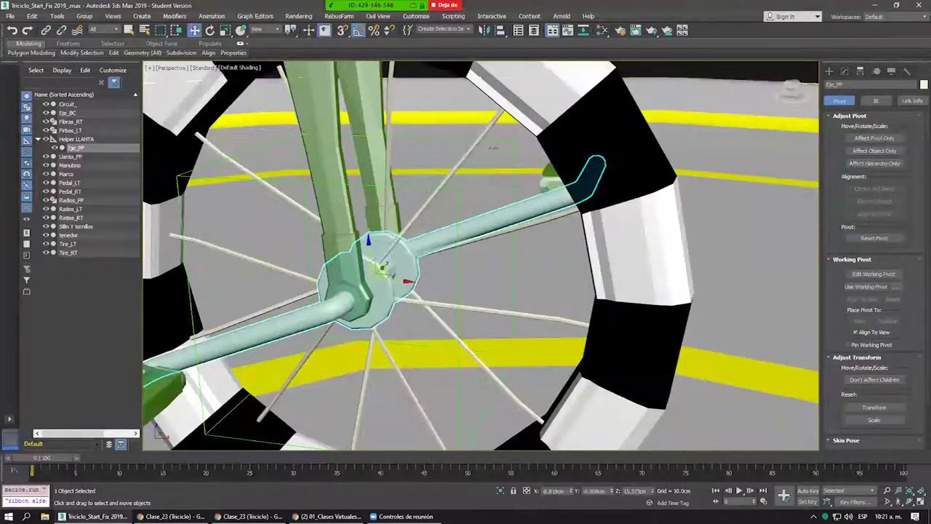
left_click(501, 155)
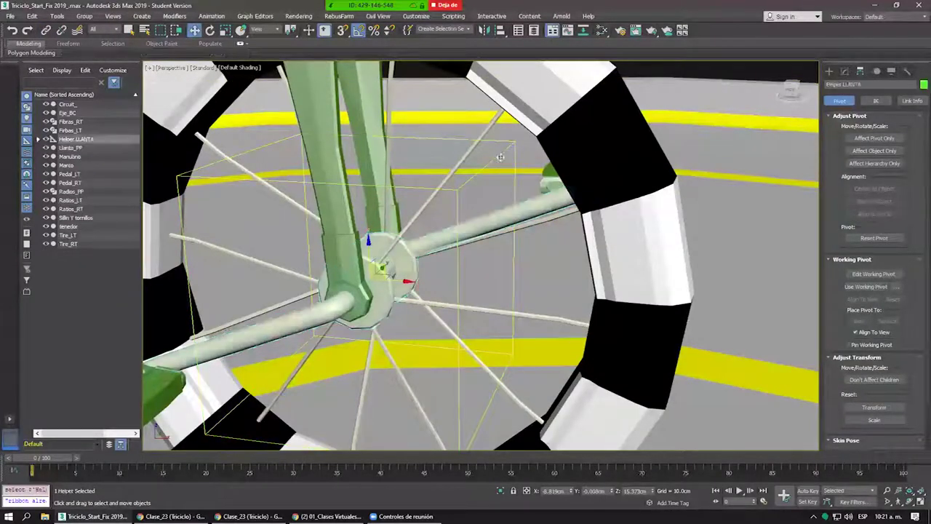
scroll(487, 173, "down", 5)
mouse_move(487, 172)
middle_mouse_down("alt")
mouse_move(473, 210)
mouse_move(405, 243)
mouse_move(432, 251)
mouse_move(419, 241)
middle_mouse_up("alt")
Link both pedals, Pedal_RT and Pedal_LT, to the Eje_PP axle.
left_click(406, 243)
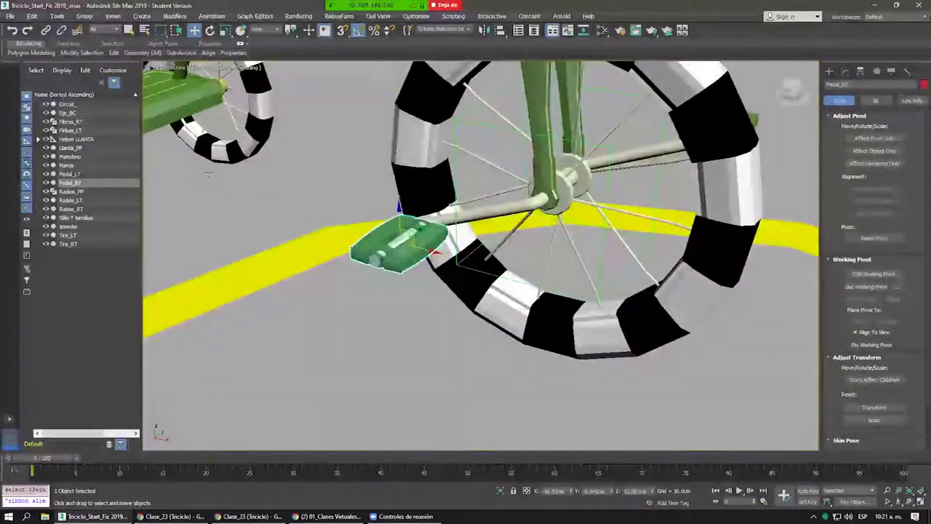
left_click(45, 31)
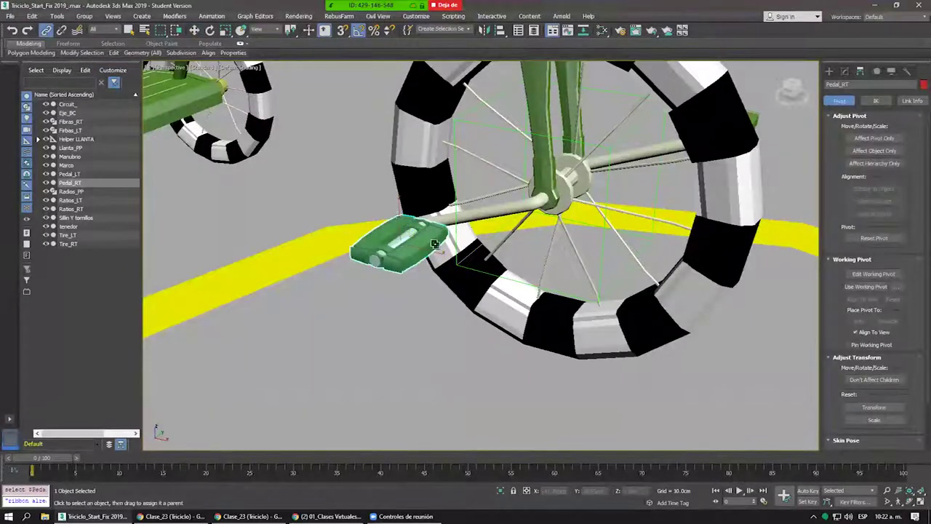
left_click_drag(427, 243, 622, 213)
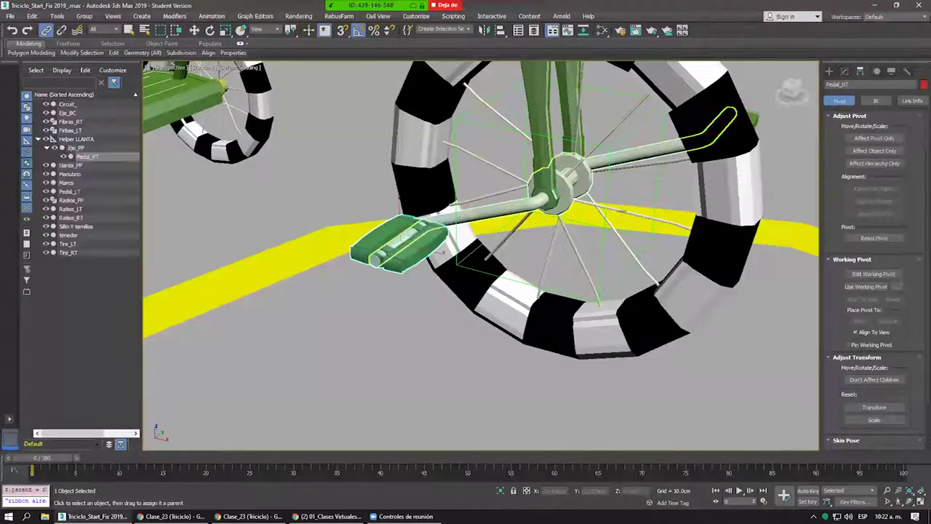
mouse_move(622, 212)
middle_mouse_down("alt")
mouse_move(539, 213)
mouse_move(499, 322)
middle_mouse_up("alt")
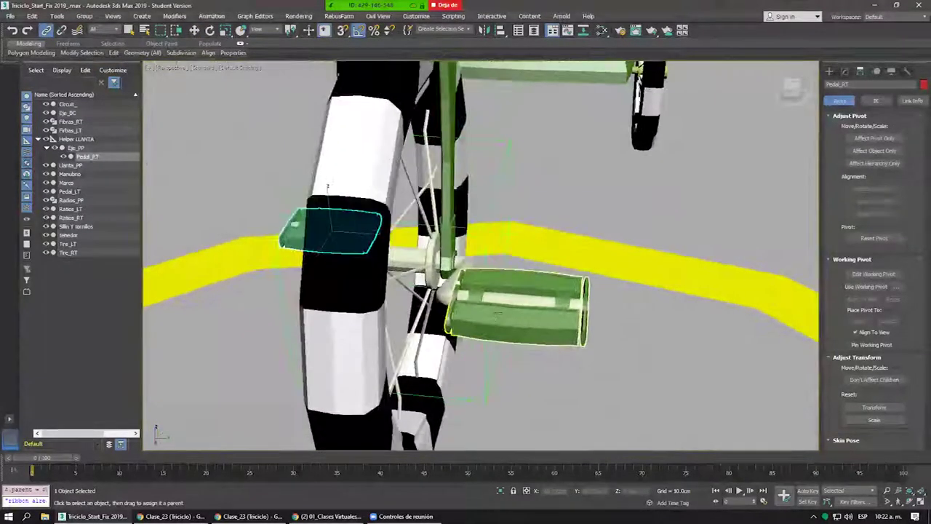
left_click(498, 321)
left_click_drag(498, 322, 378, 269)
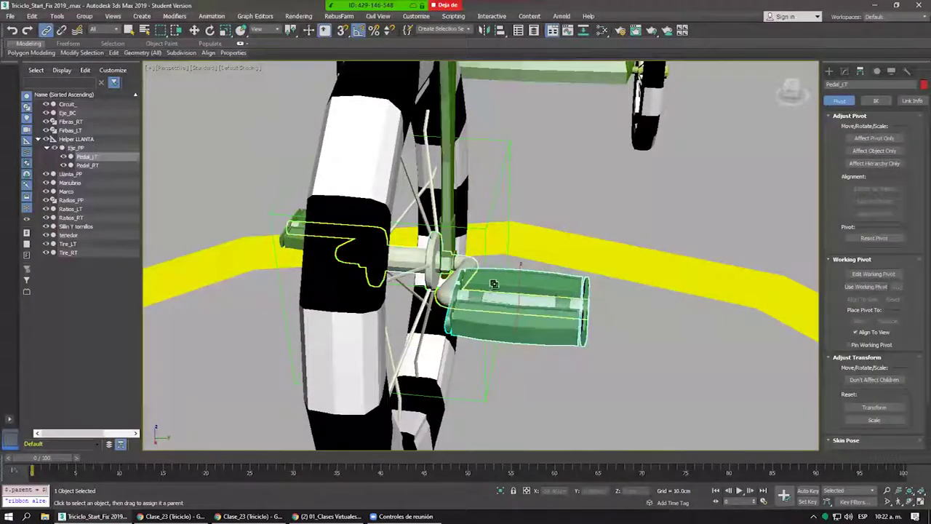
mouse_move(494, 279)
middle_mouse_down("alt")
mouse_move(526, 228)
mouse_move(547, 217)
middle_mouse_up("alt")
scroll(525, 228, "down", 5)
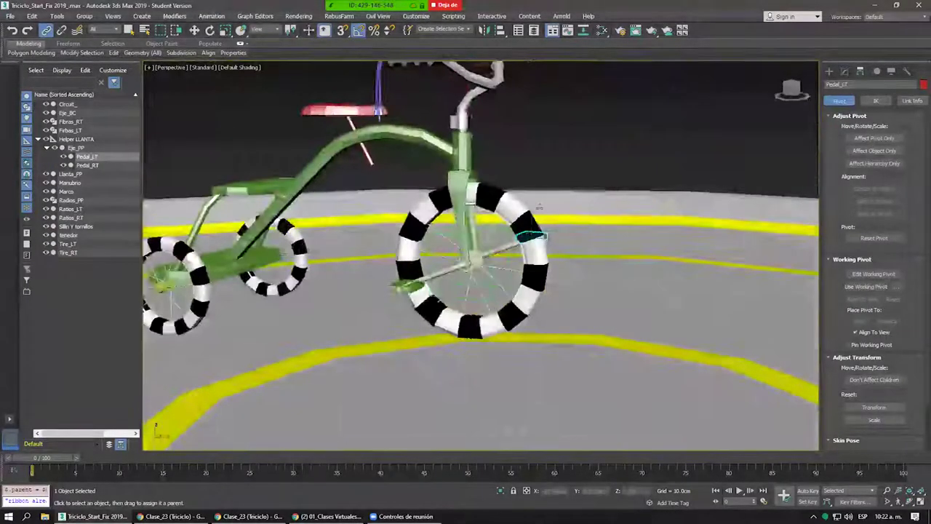
Select Helper LLANTA with the Rotate tool active.
right_click(548, 217)
left_click(547, 217)
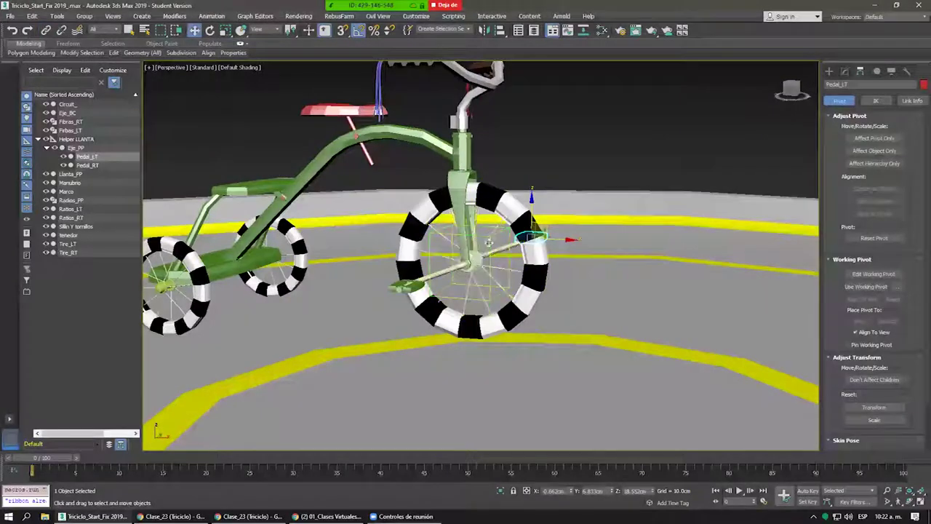
left_click(512, 235)
right_click(511, 235)
left_click(530, 256)
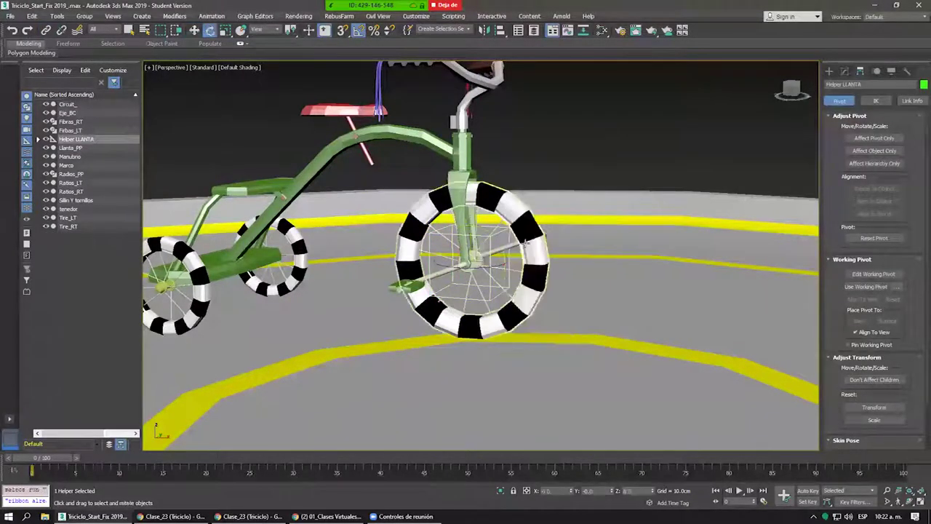
scroll(476, 244, "up", 4)
scroll(477, 244, "up", 1)
middle_click_drag(477, 244, 495, 219, "alt")
Turn Helper LLANTA to confirm the axle and pedals follow, then clear the selection.
mouse_move(518, 255)
left_mouse_down()
mouse_move(518, 267)
mouse_move(498, 213)
left_mouse_up()
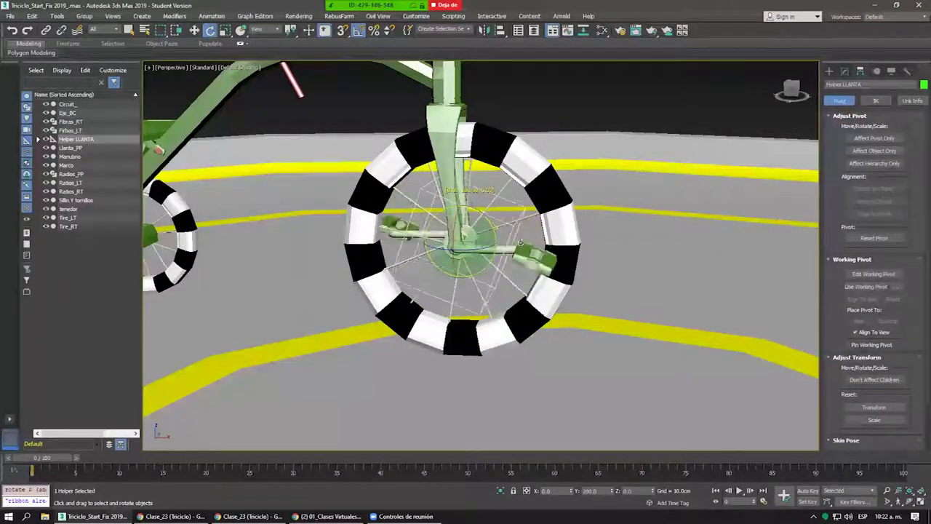
left_click_drag(499, 214, 493, 180)
key("ctrl+d")
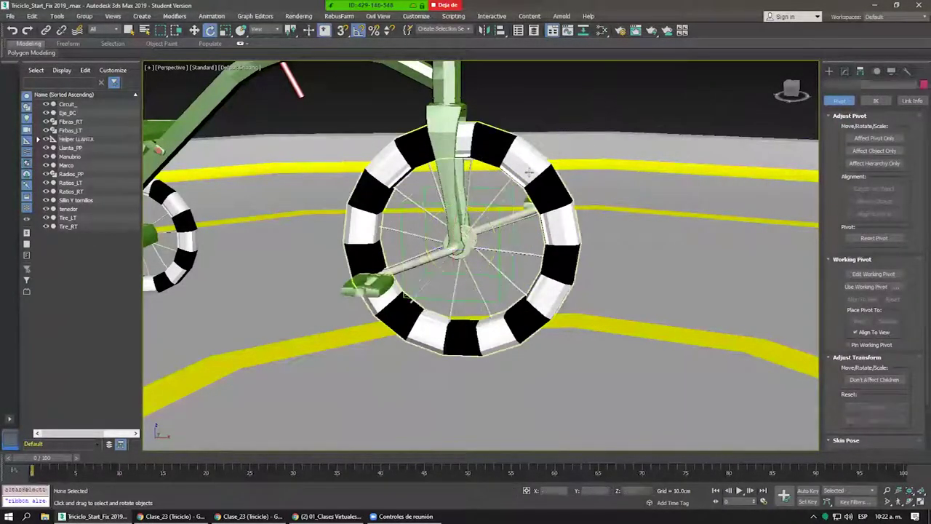
mouse_move(492, 180)
middle_mouse_down("alt")
mouse_move(477, 178)
mouse_move(515, 172)
mouse_move(472, 173)
middle_mouse_up("alt")
With Affect Pivot Only on, center Llanta_PP's pivot to the object, then deselect it.
left_click(467, 172)
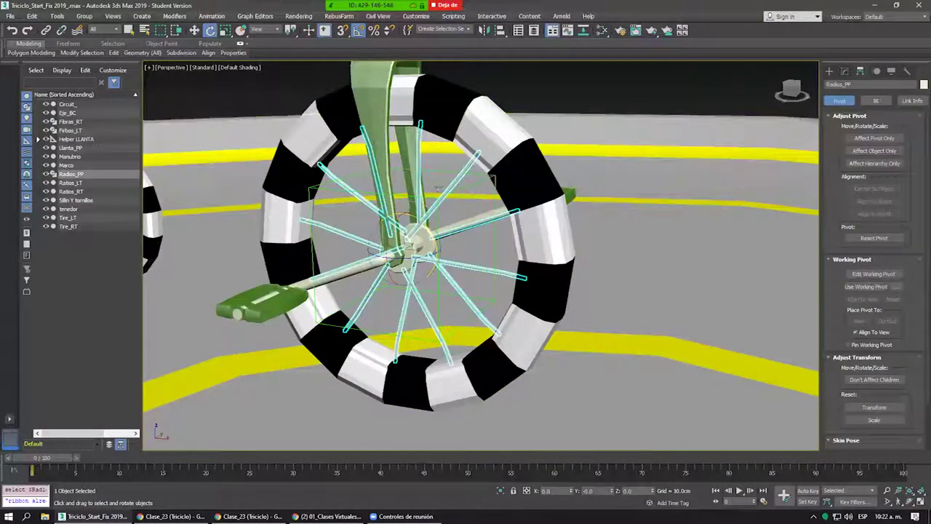
mouse_move(473, 165)
middle_mouse_down()
mouse_move(517, 125)
mouse_move(789, 183)
middle_mouse_up()
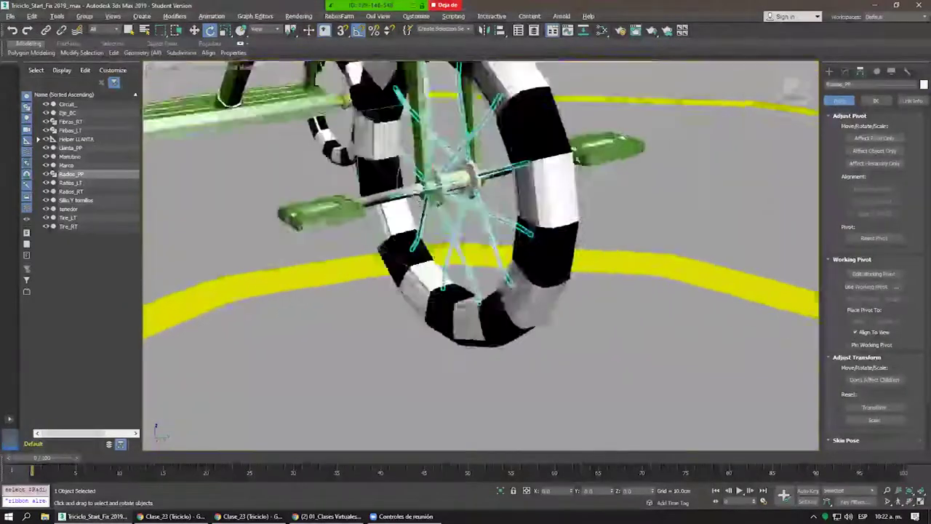
left_click(874, 138)
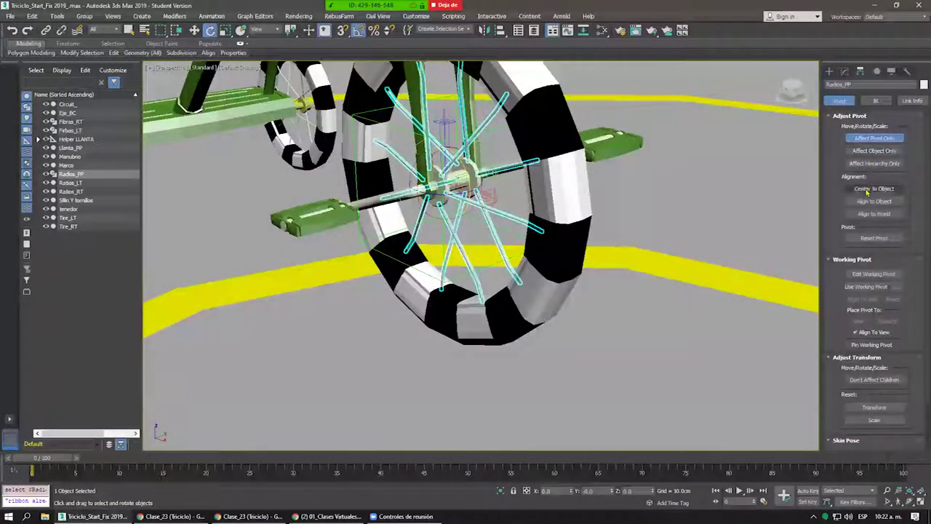
left_click(561, 181)
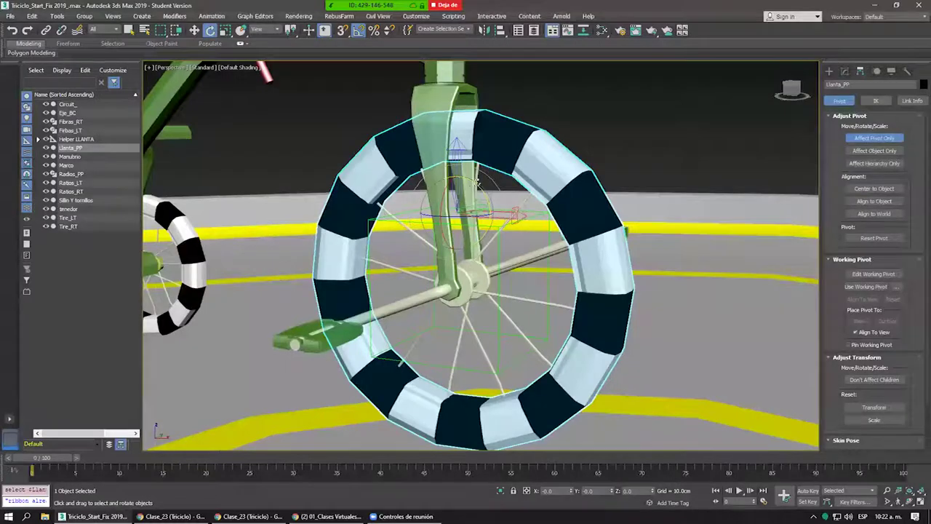
left_click(865, 191)
left_click(802, 128)
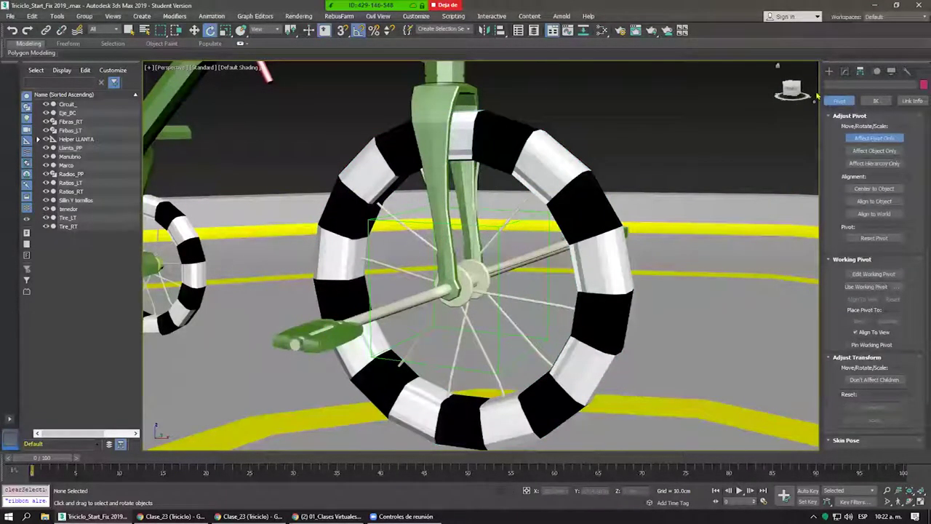
left_click(828, 71)
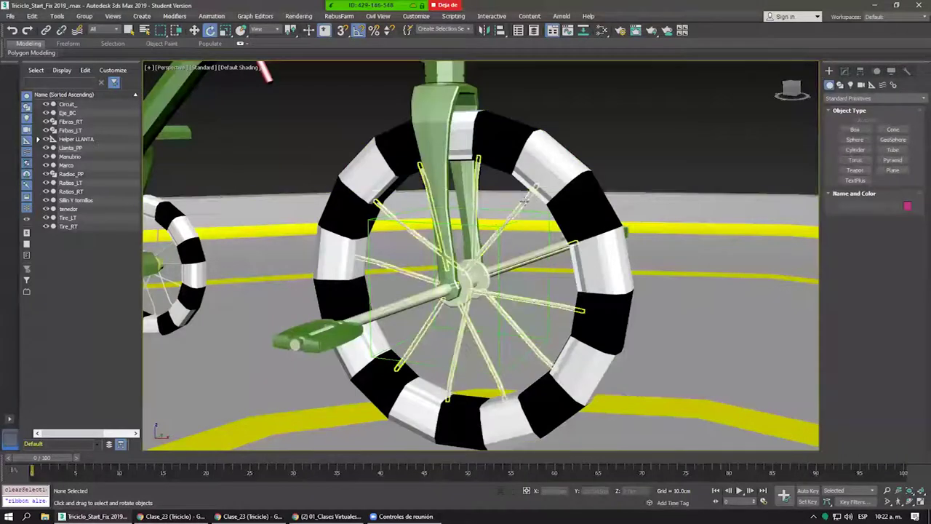
Link the Radios_PP spokes to the Eje_PP axle with Select and Link.
left_click(504, 225)
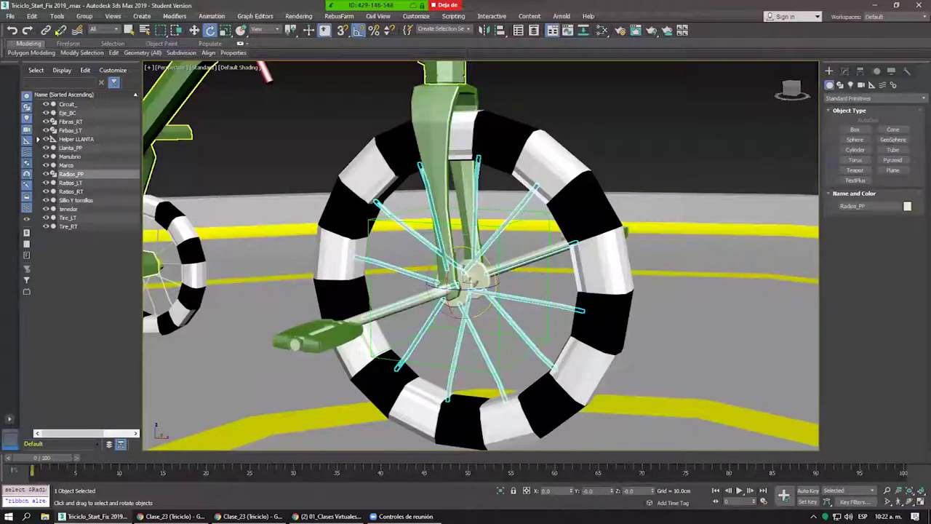
left_click(46, 30)
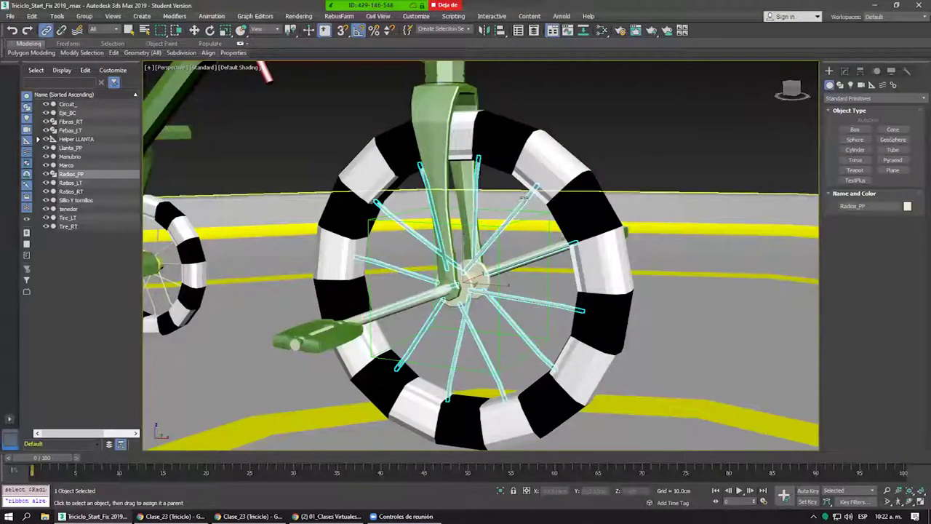
key("space")
mouse_move(466, 264)
left_mouse_down()
mouse_move(373, 307)
mouse_move(396, 322)
left_mouse_up()
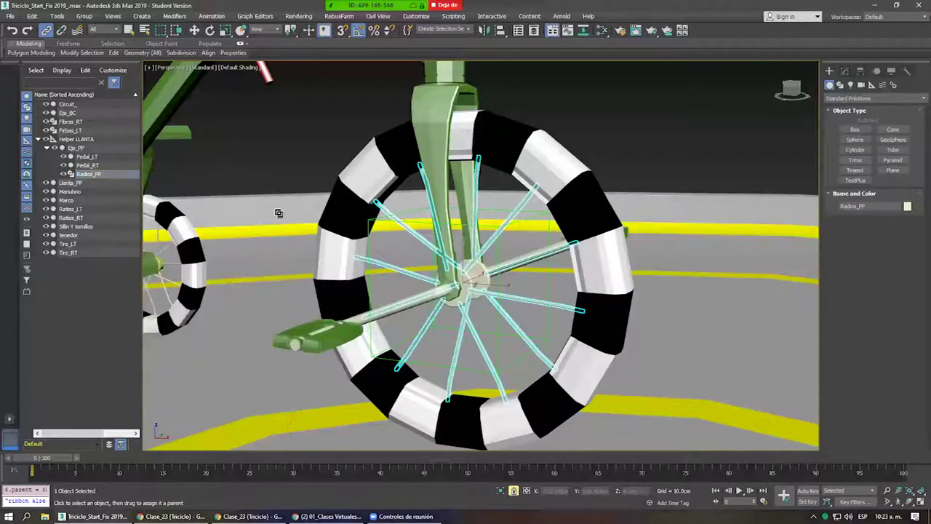
Drag Llanta_PP under Eje_PP in the Scene Explorer.
left_click(79, 297)
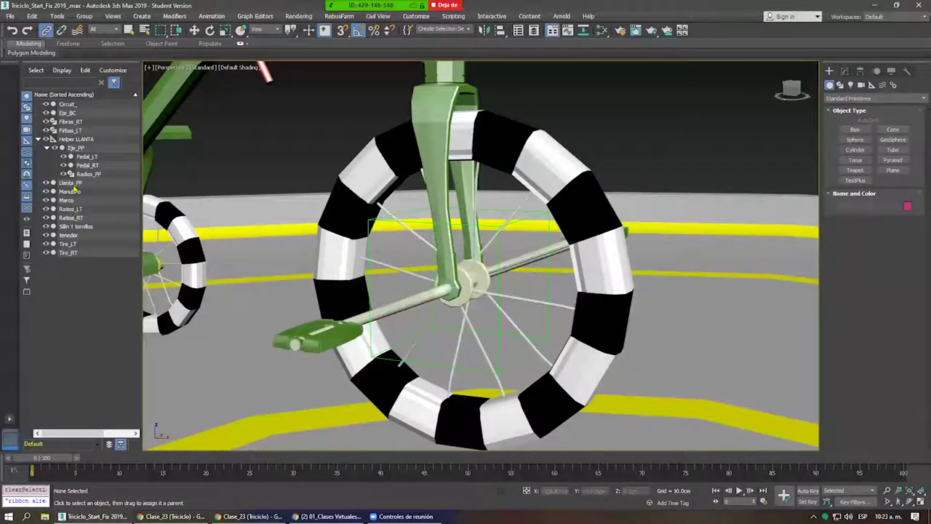
left_click(74, 187)
left_click_drag(75, 188, 78, 149)
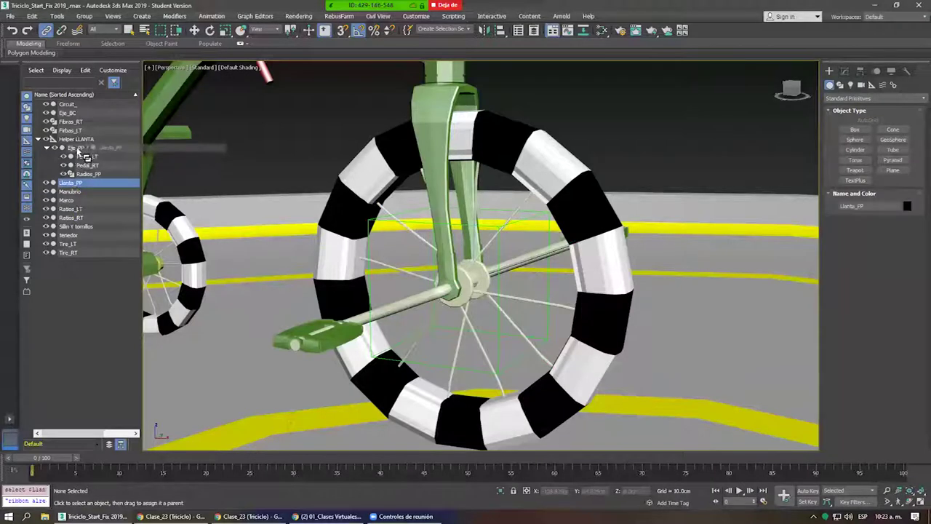
Rotate Helper LLANTA to test that the whole wheel turns.
left_click(486, 235)
right_click(486, 235)
left_click(502, 244)
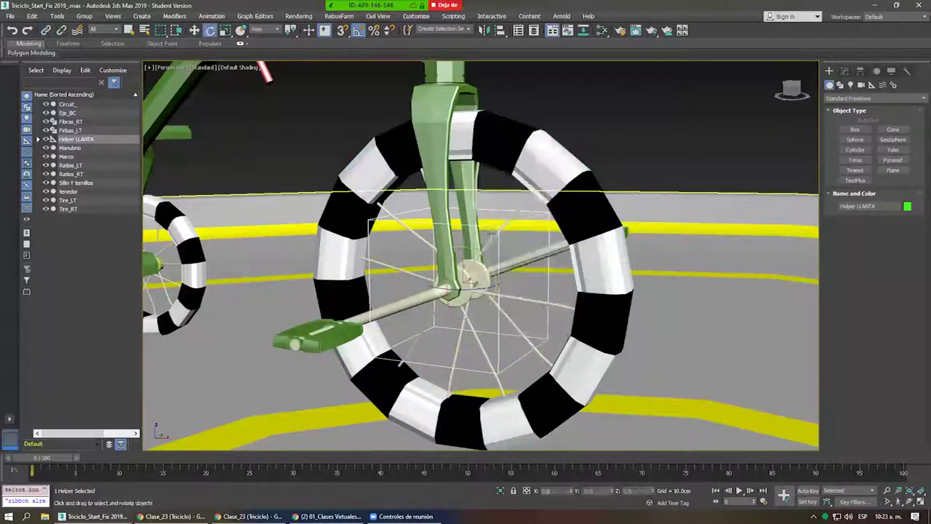
mouse_move(480, 251)
left_mouse_down()
mouse_move(510, 251)
mouse_move(509, 305)
mouse_move(469, 399)
left_mouse_up()
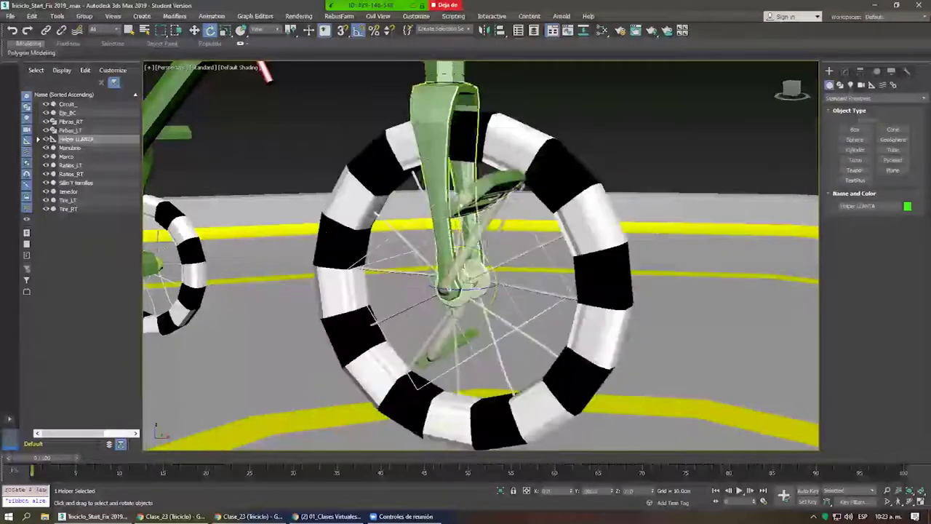
Finish the wheel turn, view from above, and open then close the Curve Editor.
left_click_drag(469, 399, 473, 403)
scroll(500, 208, "down", 5)
middle_click_drag(500, 209, 570, 44, "alt")
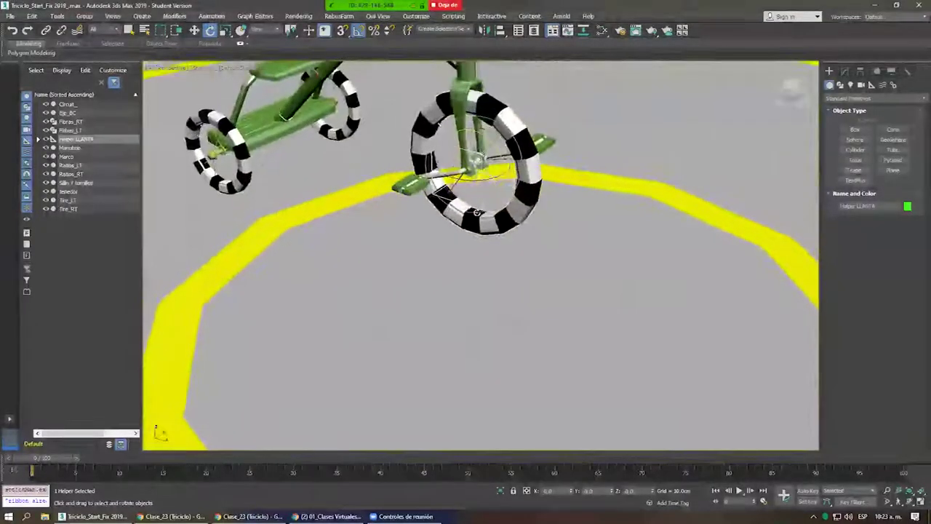
left_click(567, 30)
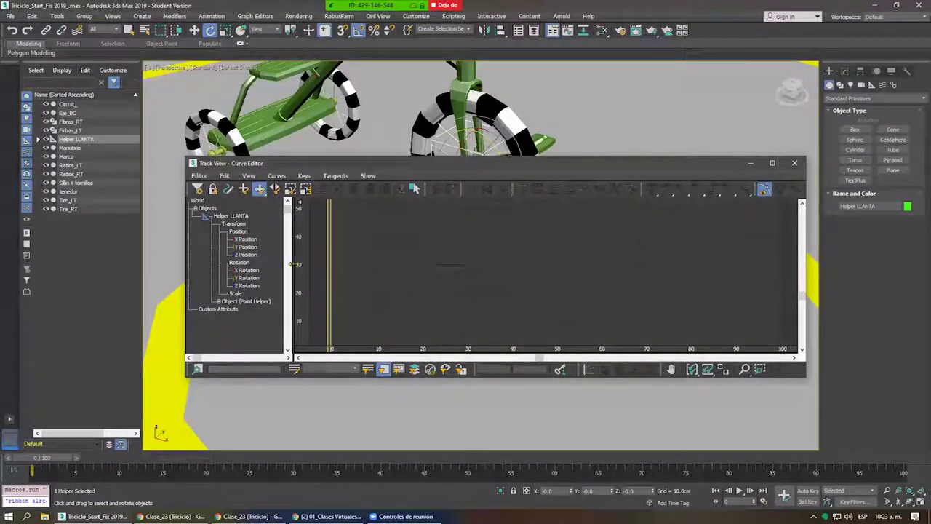
left_click(797, 166)
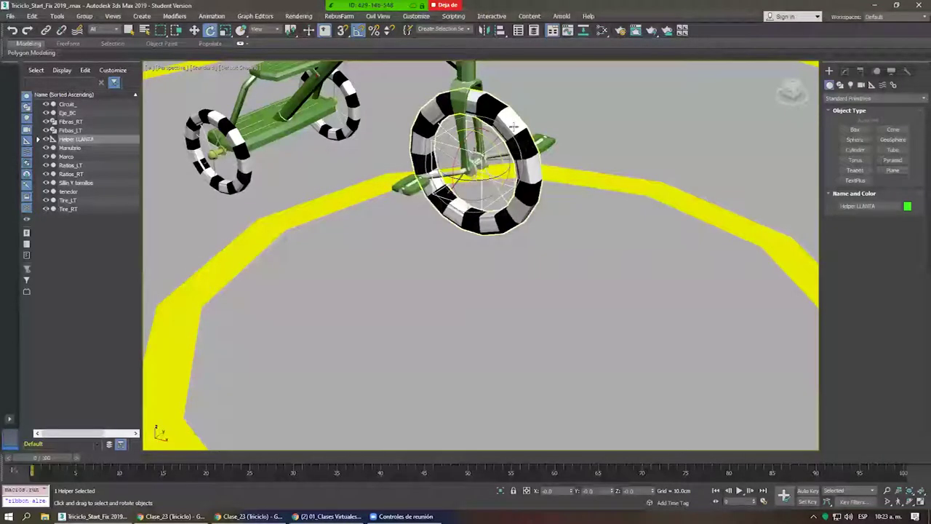
Select Helper LLANTA from the tire with Page Up, frame it and orbit obliquely.
left_click(495, 187)
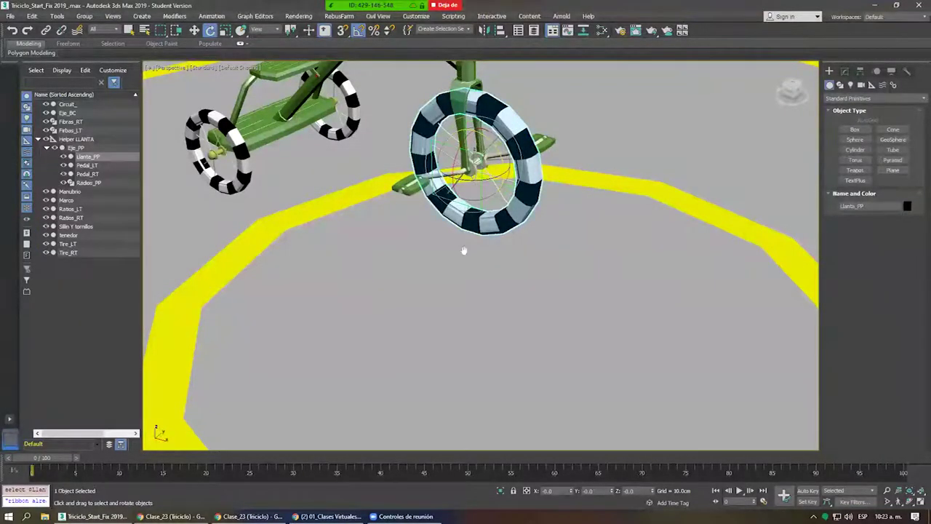
mouse_move(464, 250)
middle_mouse_down("alt")
mouse_move(509, 247)
mouse_move(437, 282)
mouse_move(493, 272)
mouse_move(439, 246)
middle_mouse_up("alt")
scroll(509, 248, "up", 5)
key("Page_Up")
key("Page_Up")
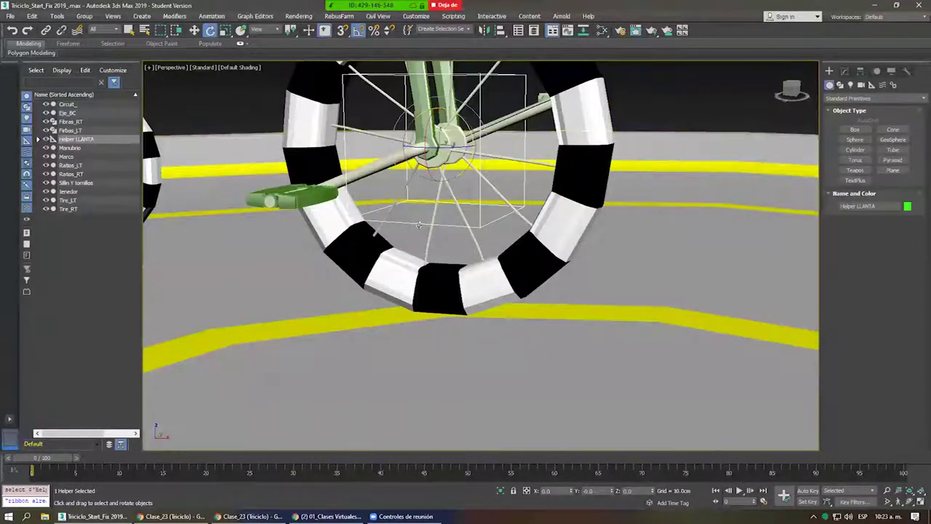
key("z")
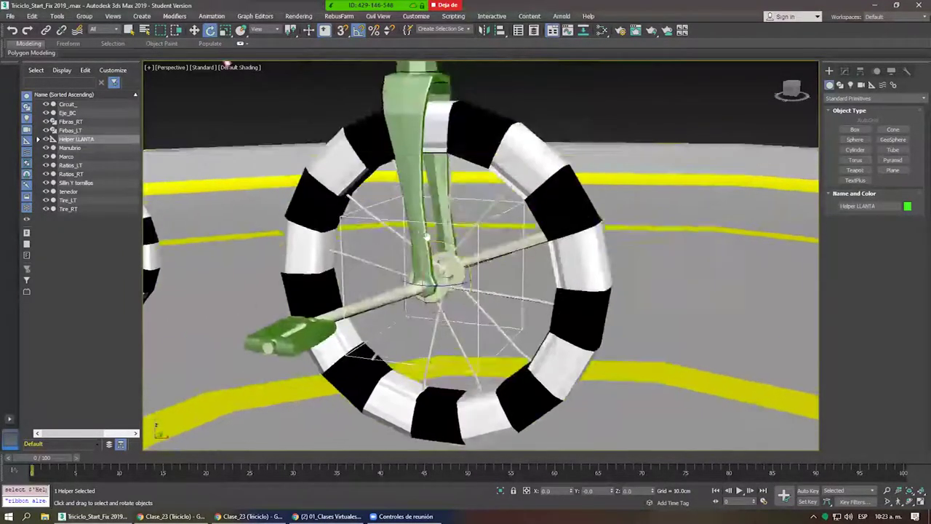
scroll(427, 236, "down", 3)
middle_click_drag(427, 236, 400, 236, "alt")
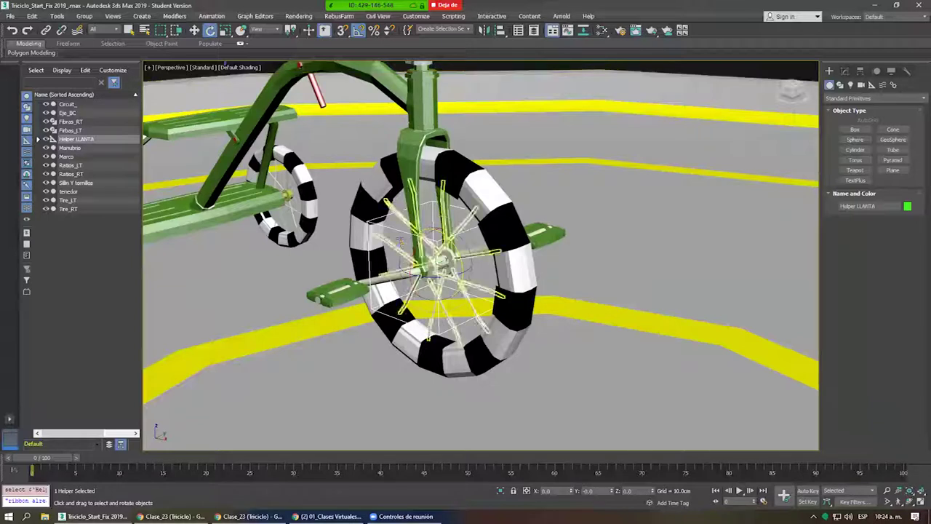
Show the Create > Helpers object types and activate the Move tool.
left_click(873, 84)
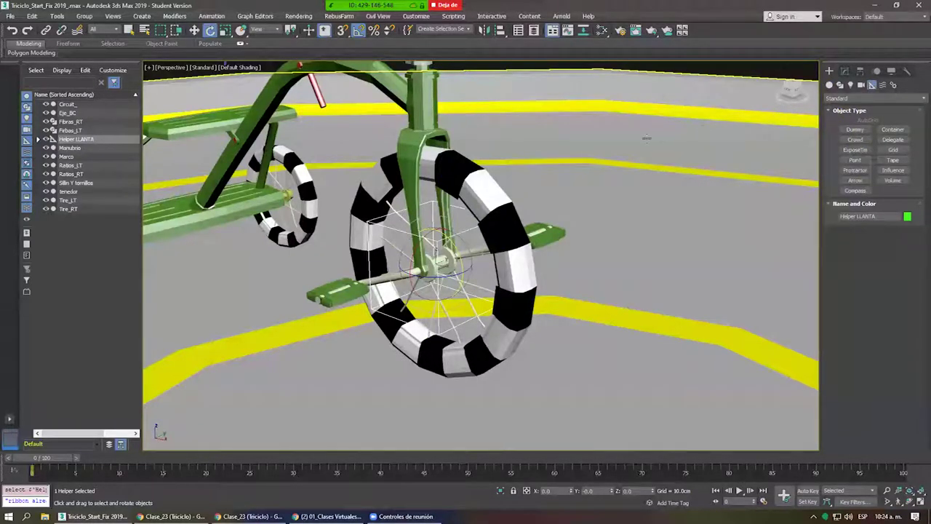
right_click(523, 143)
left_click(556, 149)
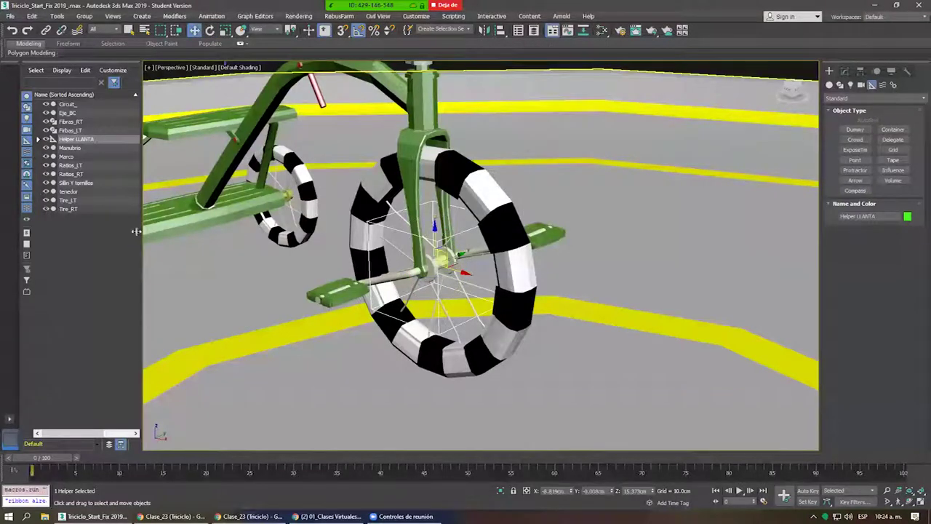
Minimize 3ds Max to the desktop and restore its window.
right_click(9, 517)
left_click(29, 503)
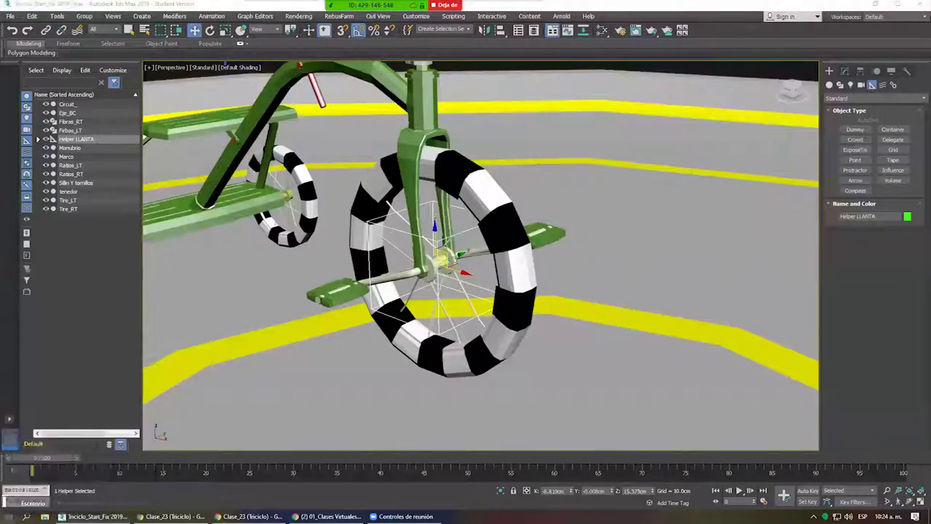
key("super")
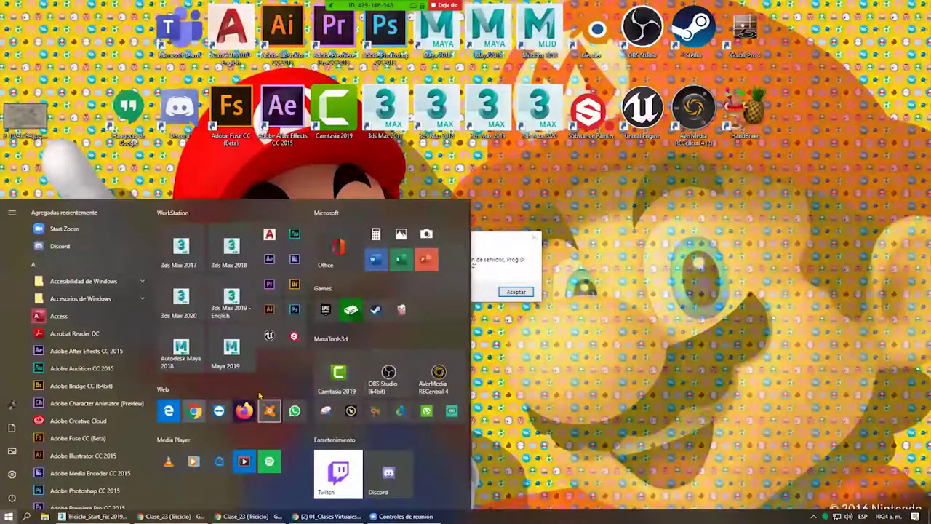
key("super")
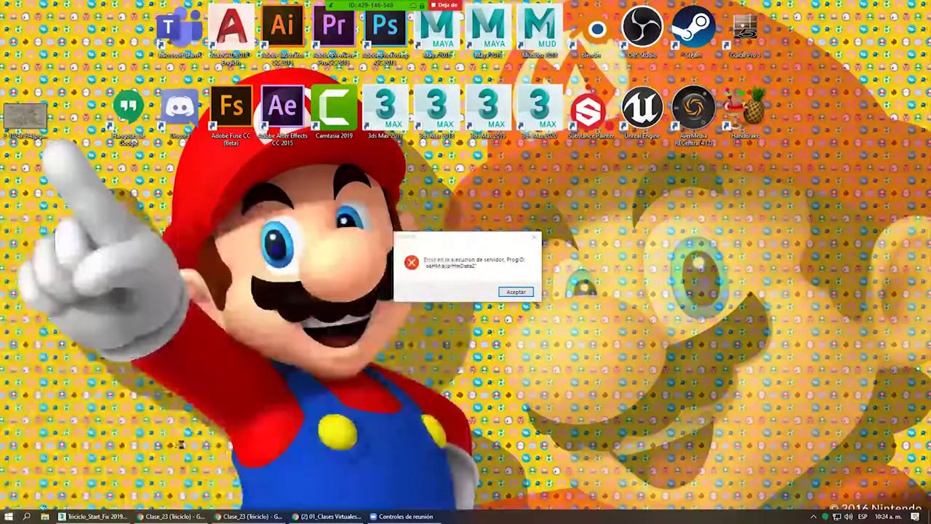
left_click(91, 516)
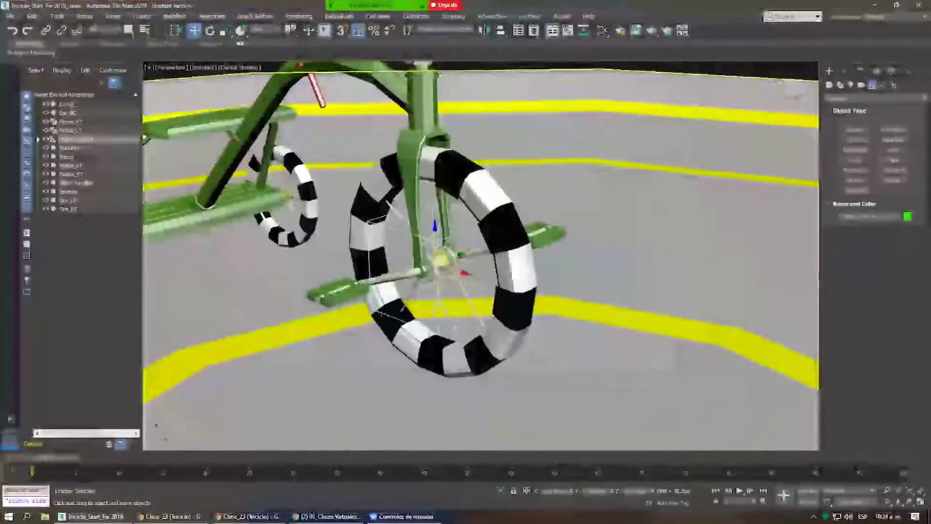
Orbit and zoom around the tricycle to review it from level, side-on and overhead angles.
scroll(480, 255, "down", 5)
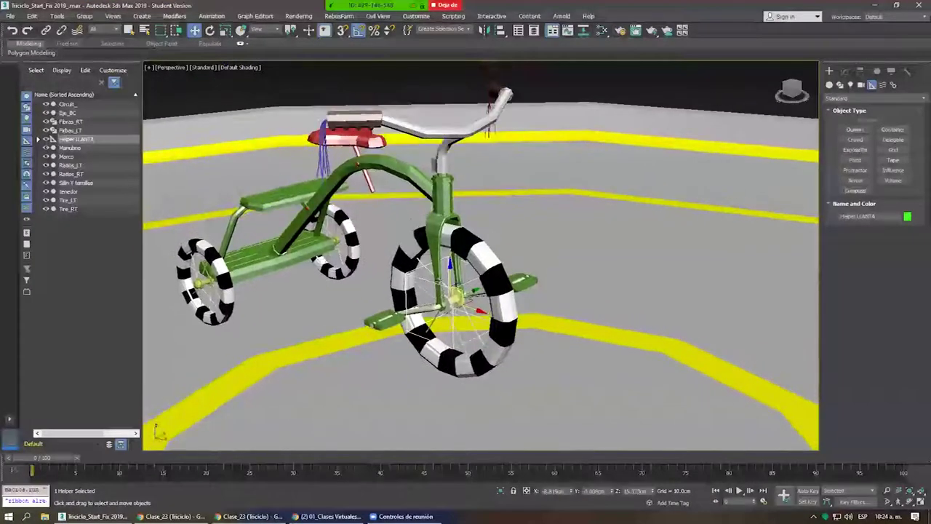
middle_click_drag(440, 284, 445, 177, "alt")
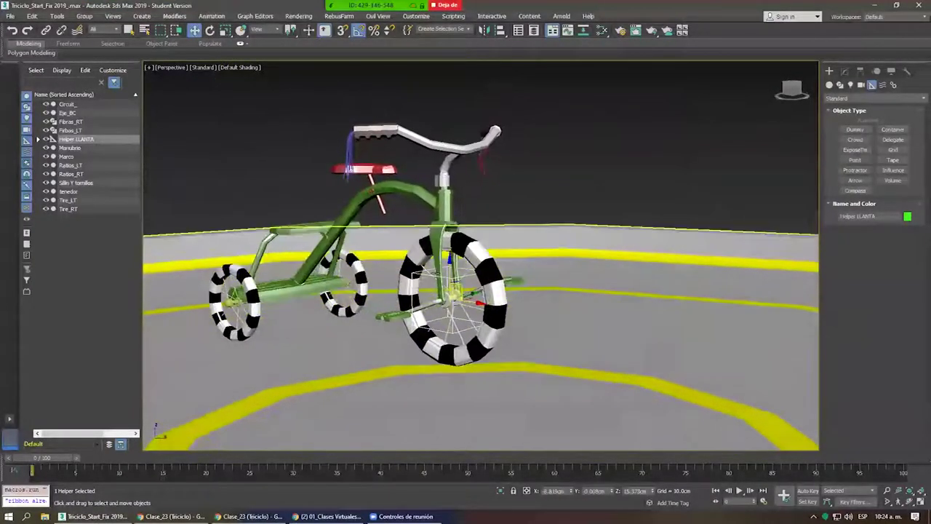
scroll(470, 255, "up", 3)
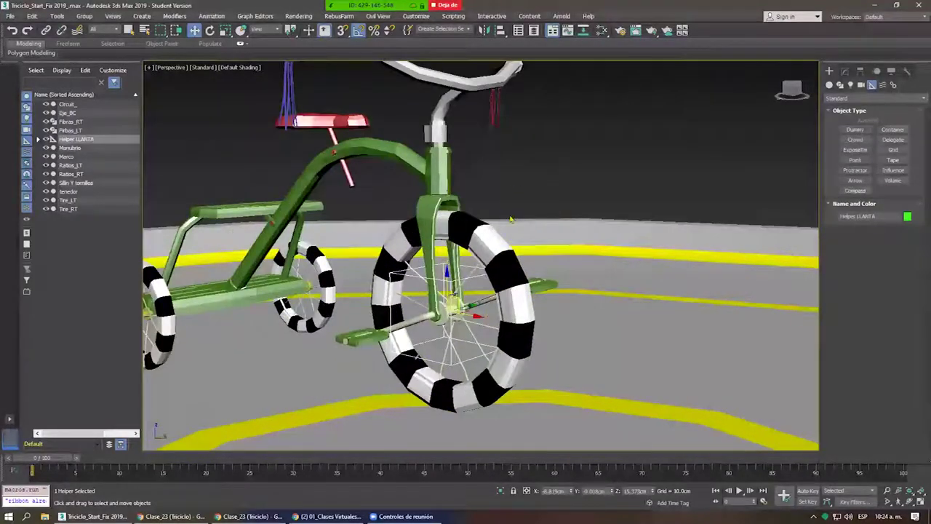
scroll(445, 285, "down", 3)
scroll(445, 285, "up", 3)
scroll(445, 285, "up", 3)
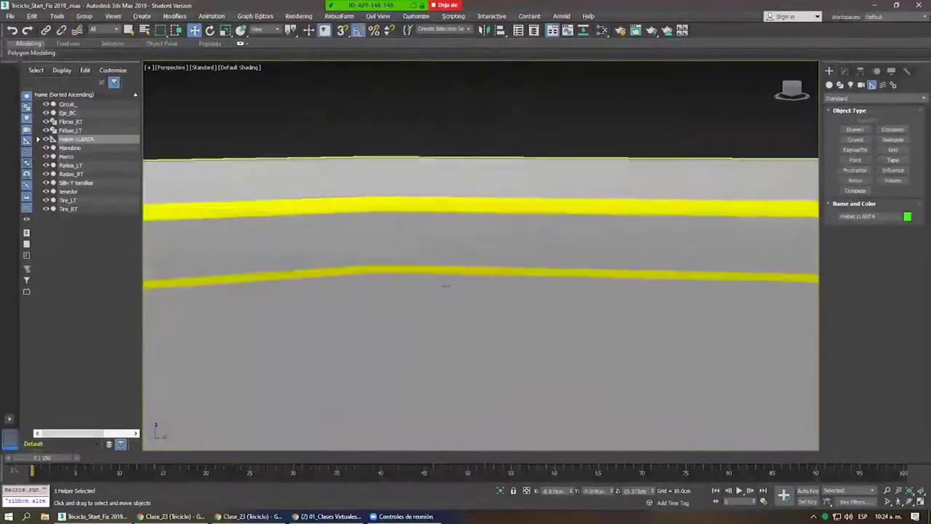
scroll(446, 285, "down", 3)
scroll(445, 285, "down", 3)
scroll(448, 280, "up", 1)
scroll(451, 271, "up", 2)
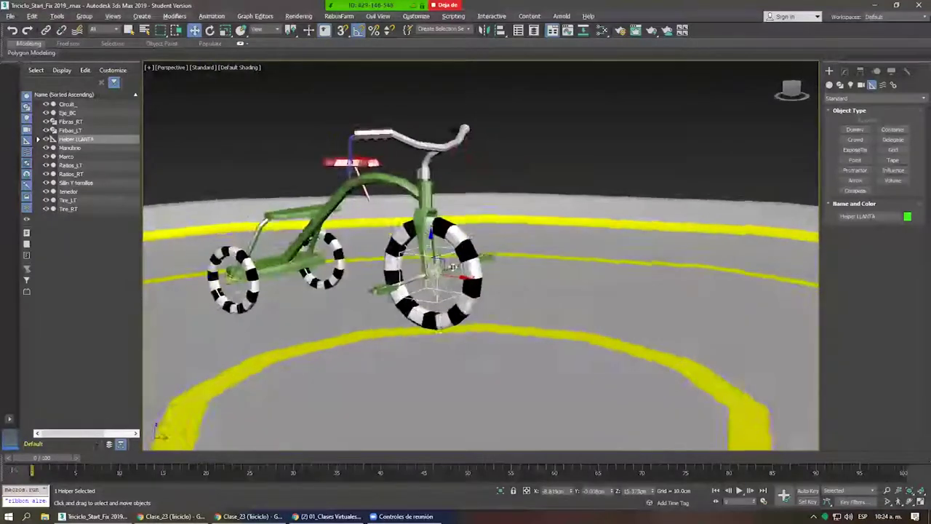
middle_click_drag(453, 267, 465, 265, "alt")
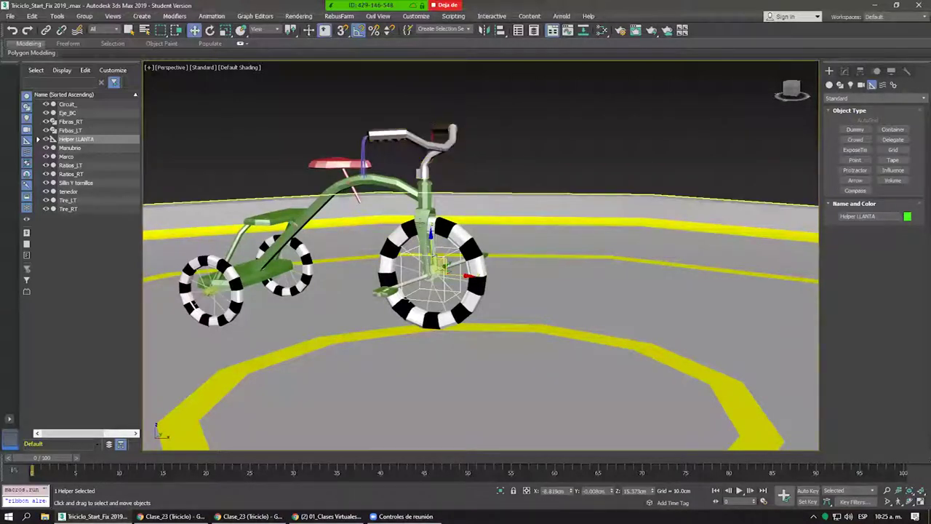
middle_click_drag(442, 148, 461, 205, "alt")
right_click(461, 205)
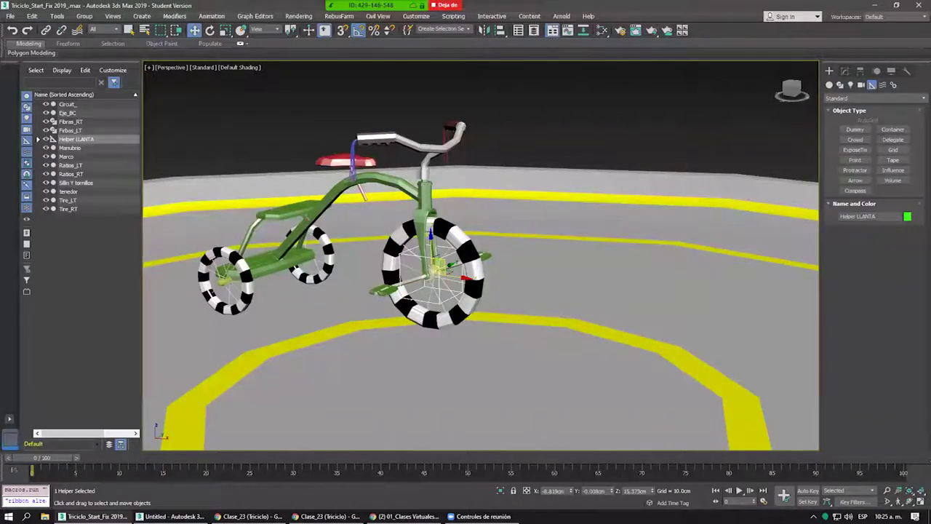
middle_click_drag(483, 255, 483, 228, "alt")
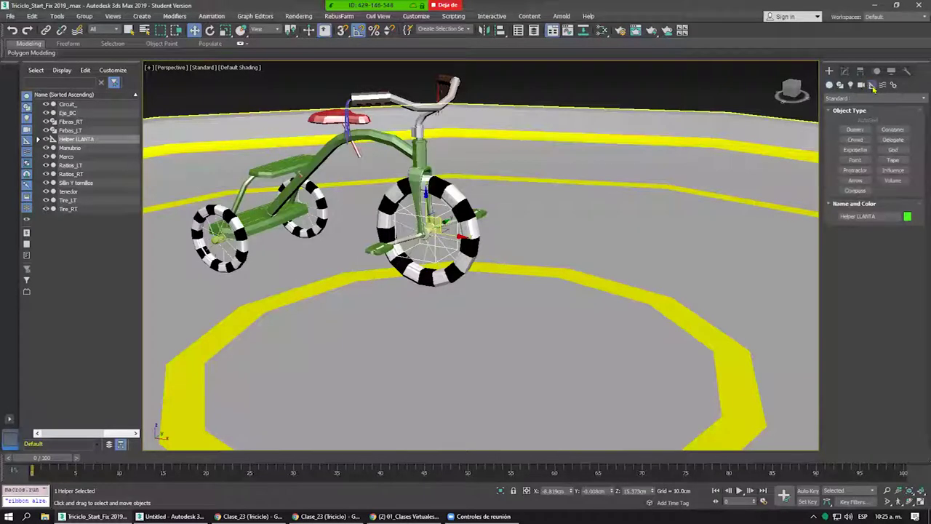
left_click(855, 159)
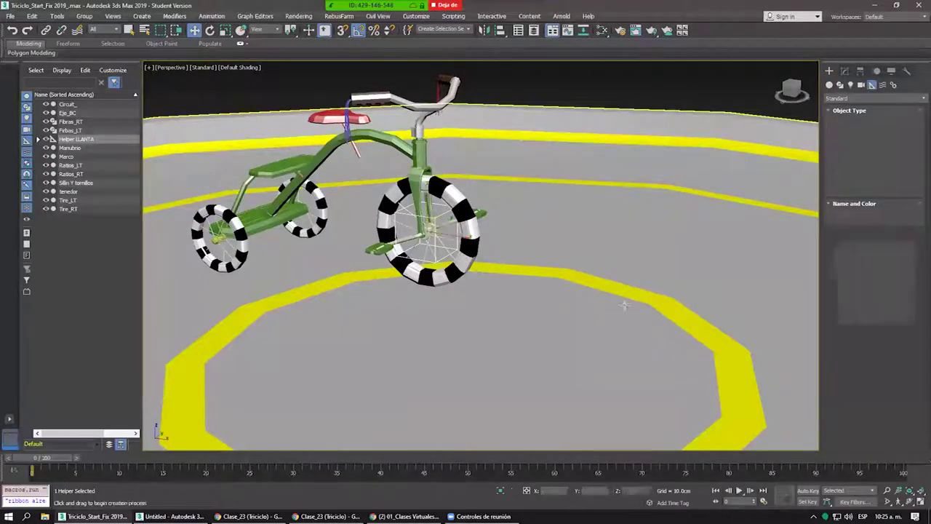
left_click(511, 305)
left_click_drag(515, 304, 522, 229)
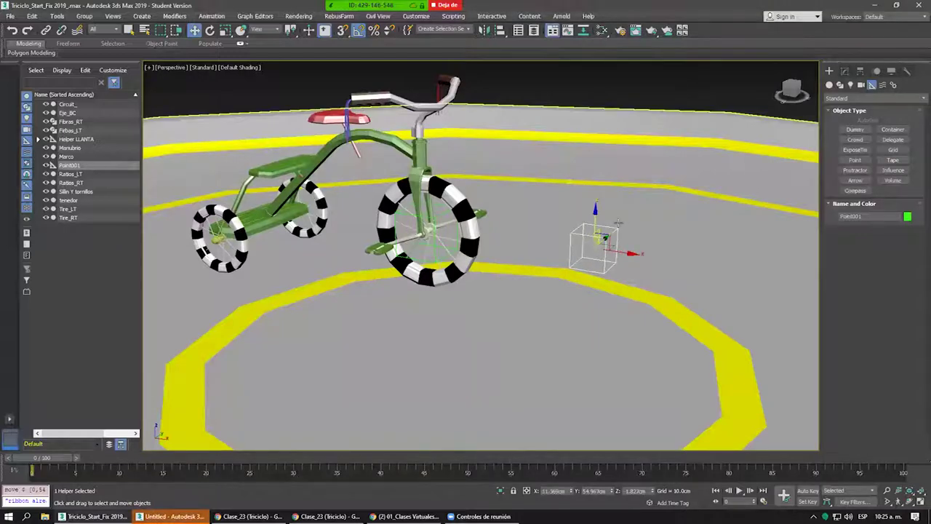
key("shift+q")
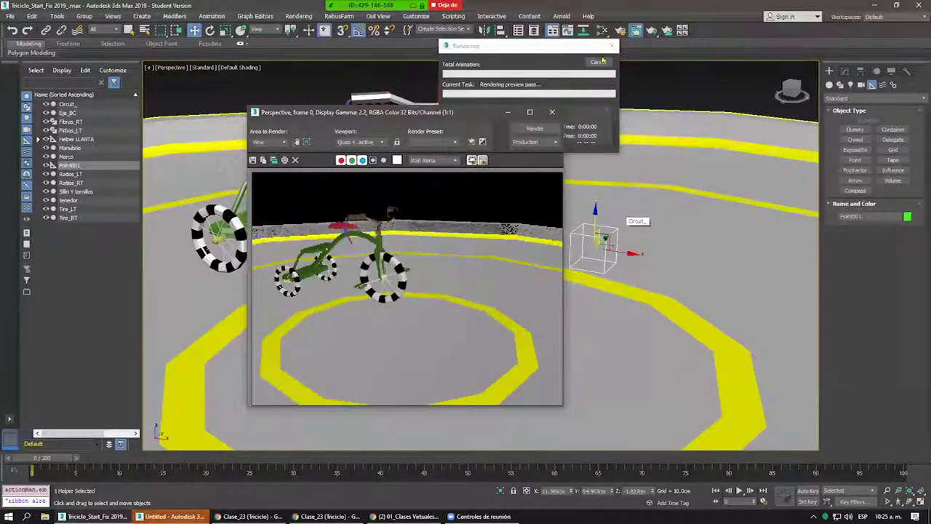
left_click(598, 62)
left_click(552, 112)
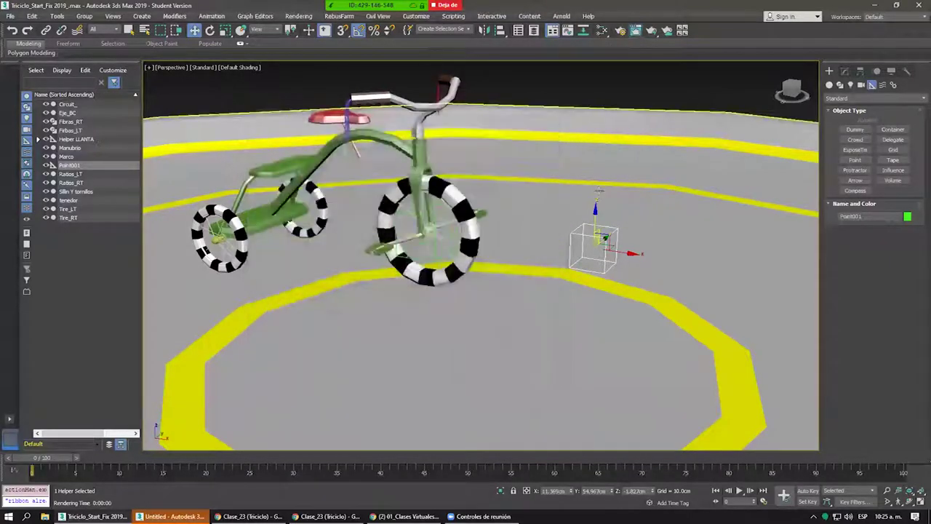
key("Delete")
scroll(469, 230, "up", 10)
scroll(469, 230, "down", 4)
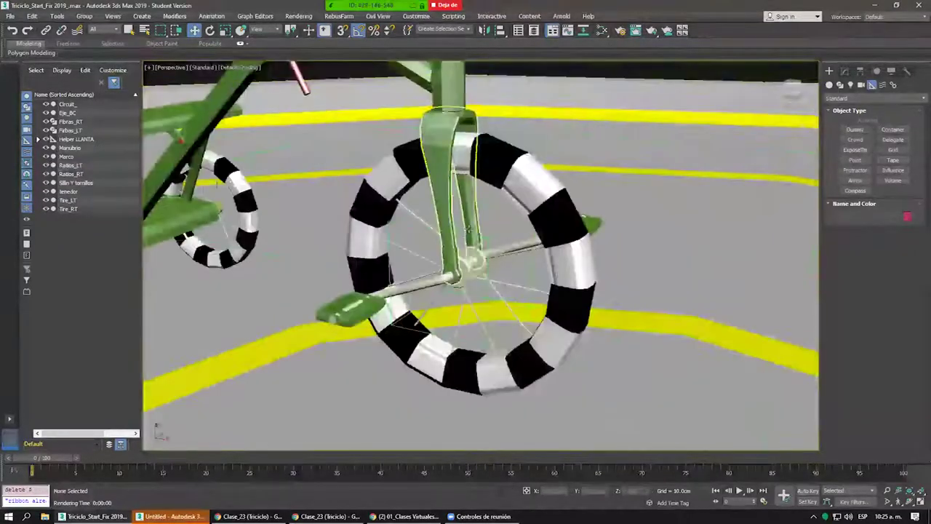
left_click(503, 225)
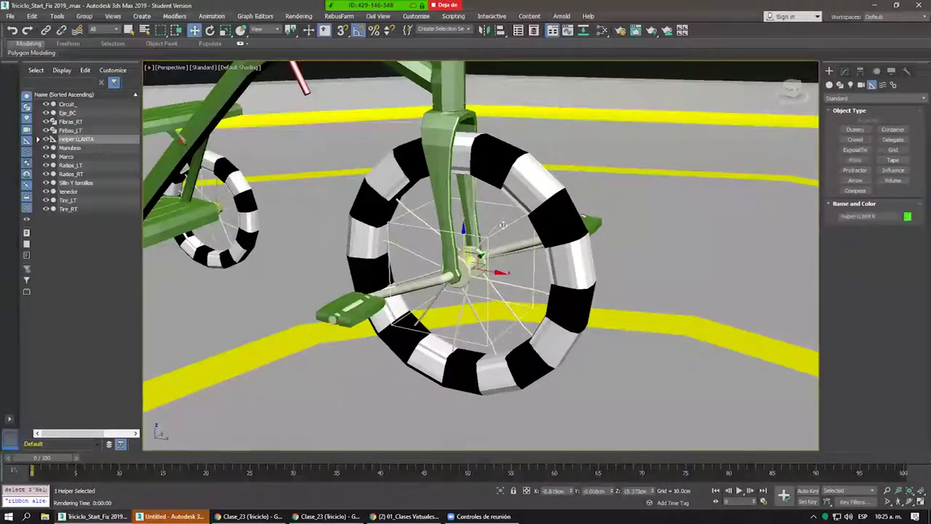
middle_click_drag(502, 226, 509, 180, "alt")
left_click(509, 179)
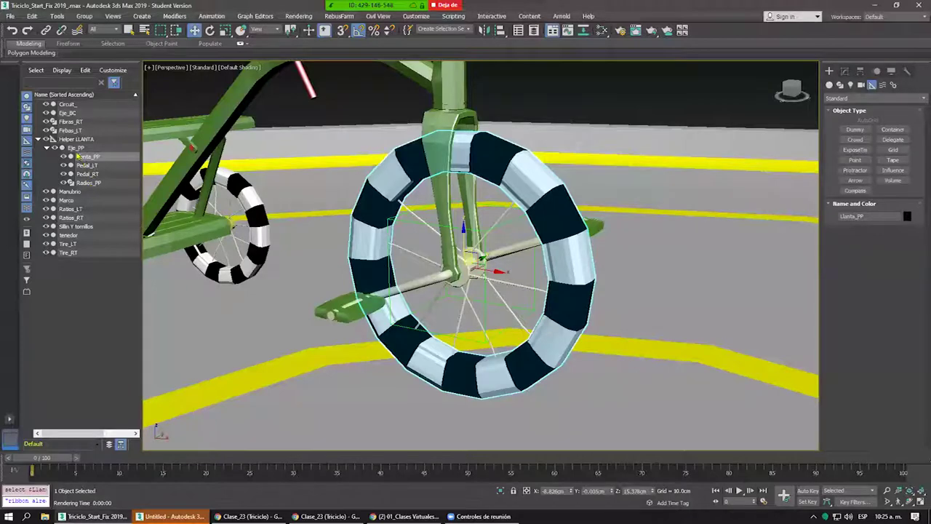
left_click(76, 148)
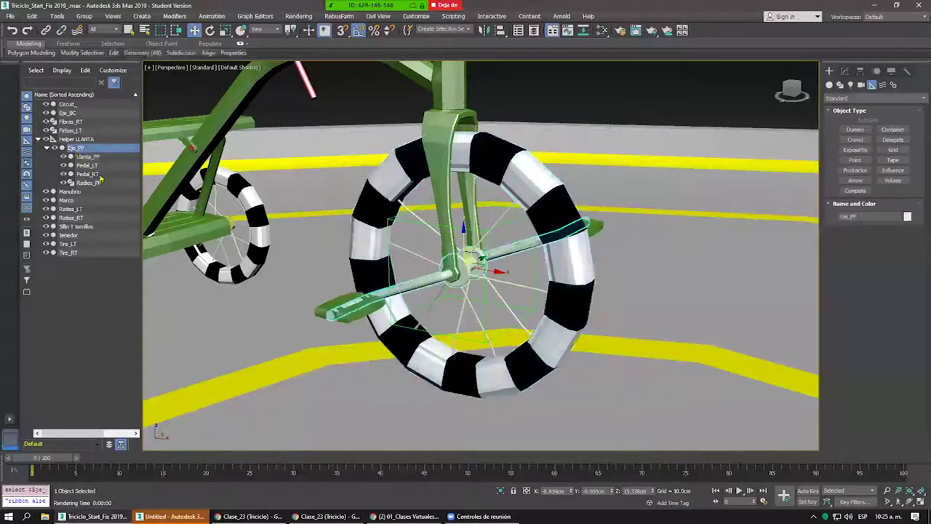
left_click(77, 139)
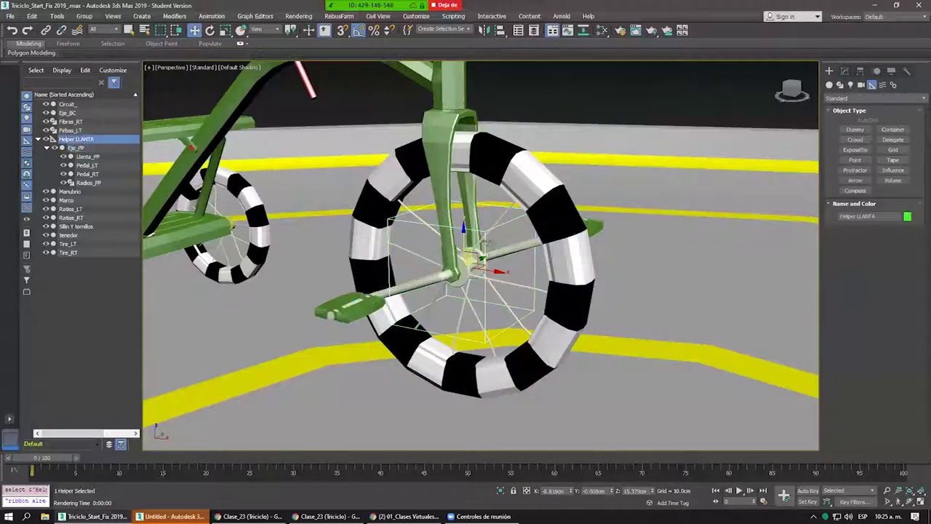
right_click(484, 240)
left_click(509, 256)
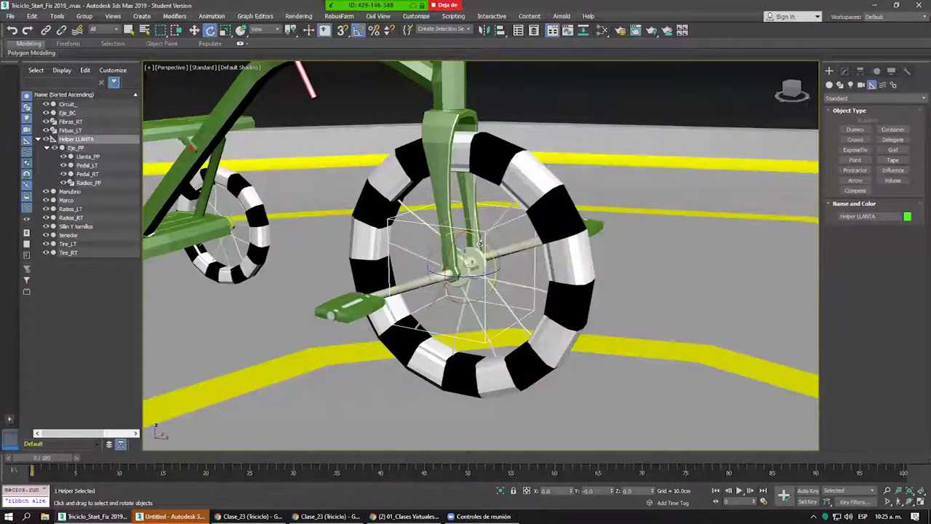
left_click_drag(479, 243, 456, 239)
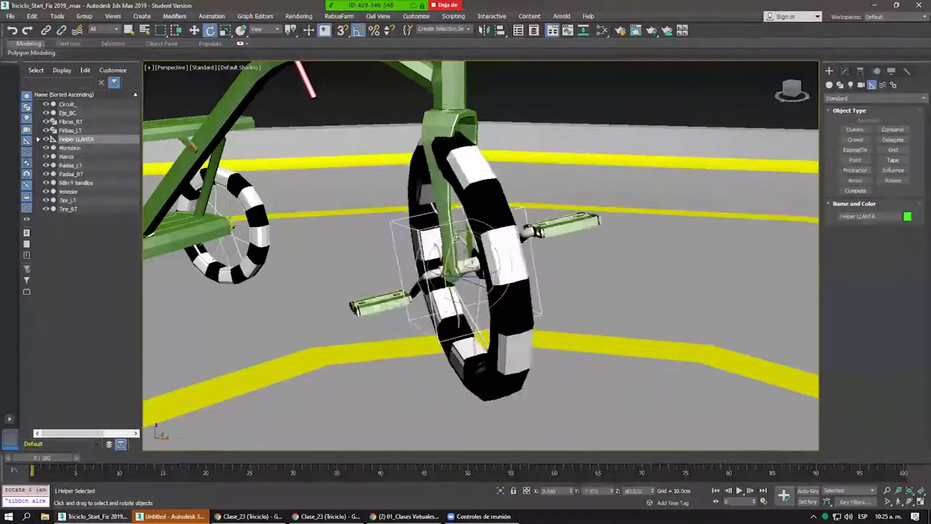
key("ctrl+z")
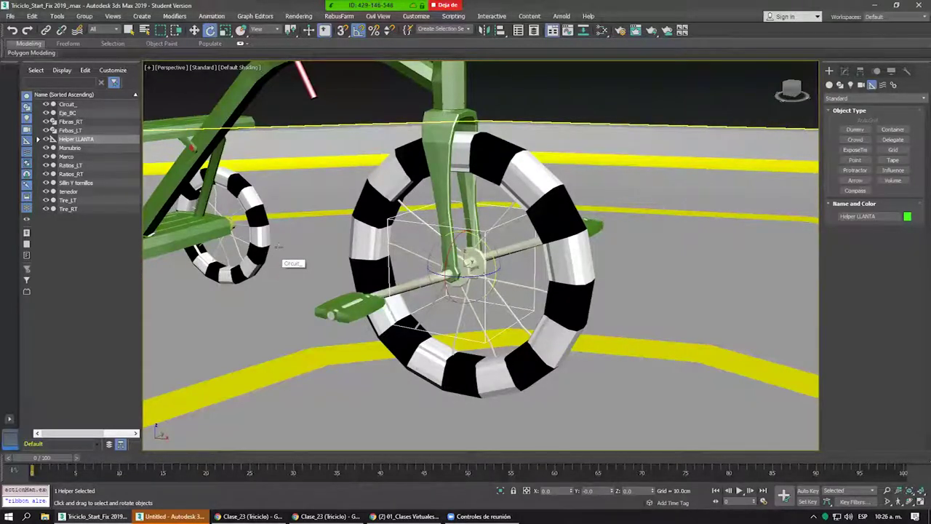
scroll(334, 195, "down", 5)
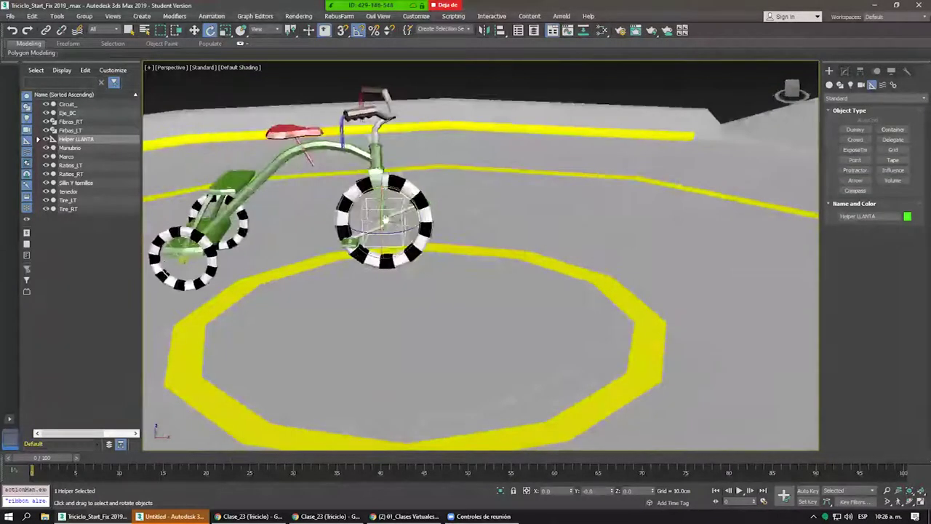
middle_click_drag(334, 195, 371, 204, "alt")
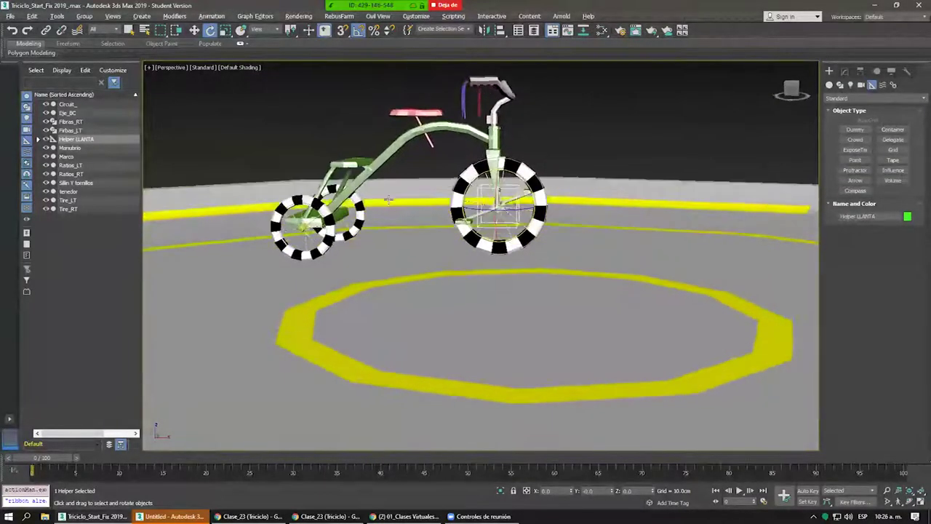
scroll(371, 203, "up", 5)
scroll(371, 204, "down", 5)
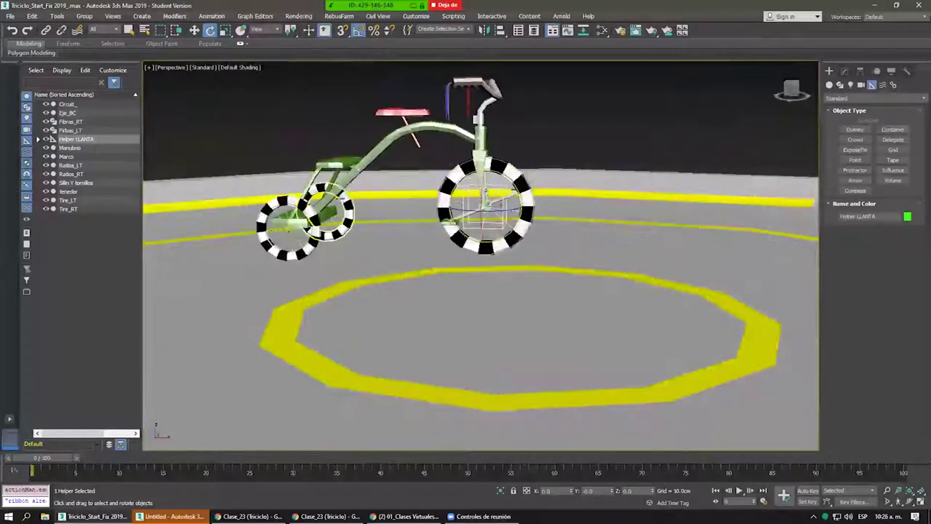
left_click(320, 215)
scroll(384, 226, "up", 3)
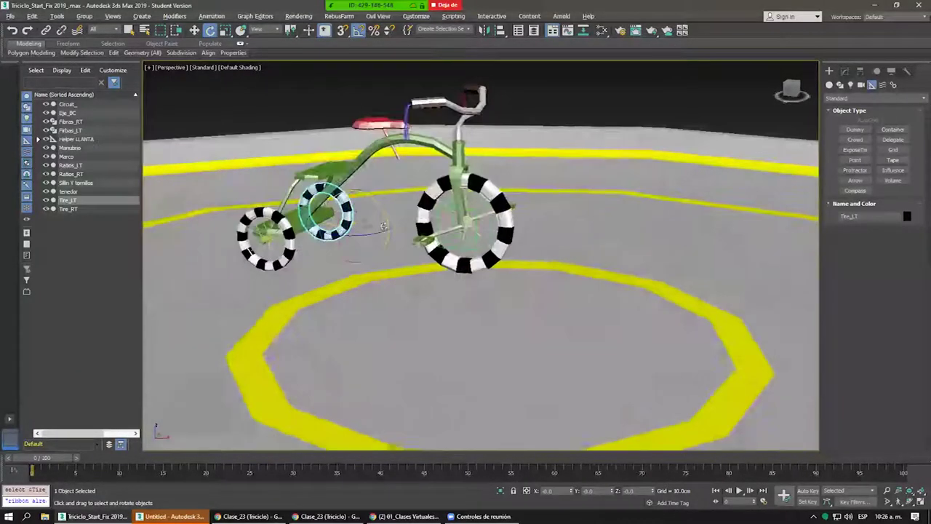
Center Tire_LT's pivot on the tire using Affect Pivot Only and Center to Object.
left_click(860, 70)
left_click(875, 138)
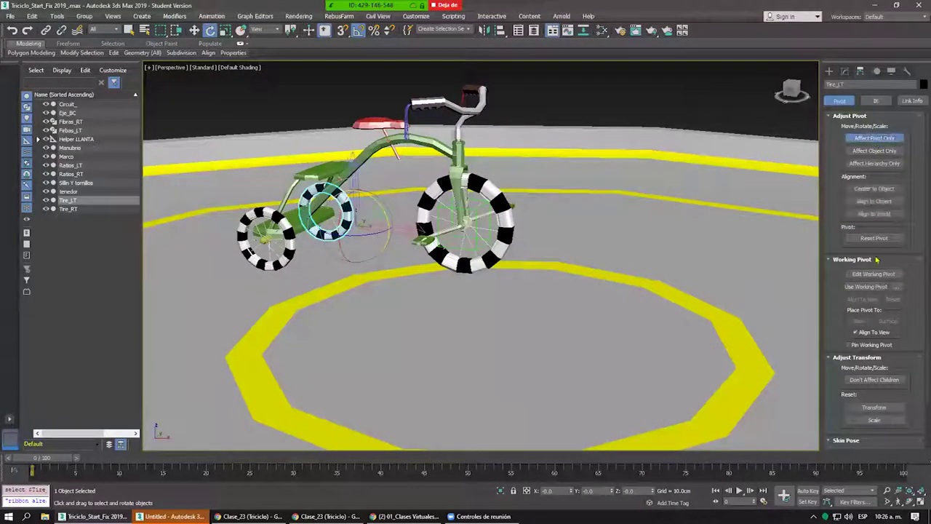
left_click(874, 189)
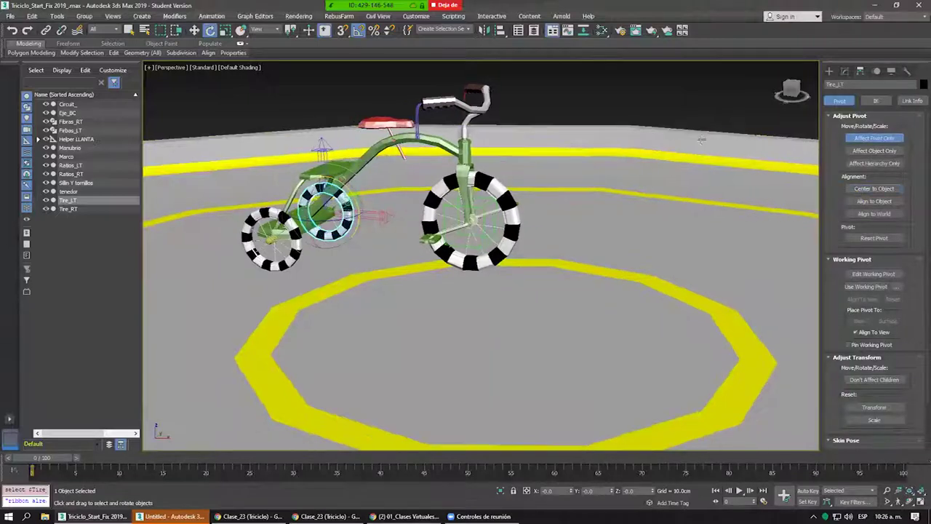
left_click(875, 138)
left_click(829, 70)
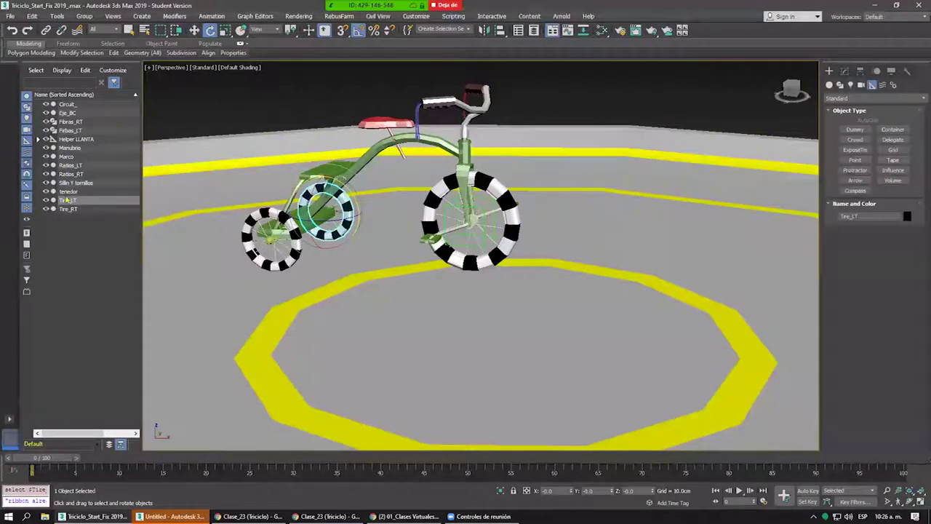
Link Tire_LT under Eje_PP in the Scene Explorer and rotate Helper LLANTA to test.
left_click(38, 140)
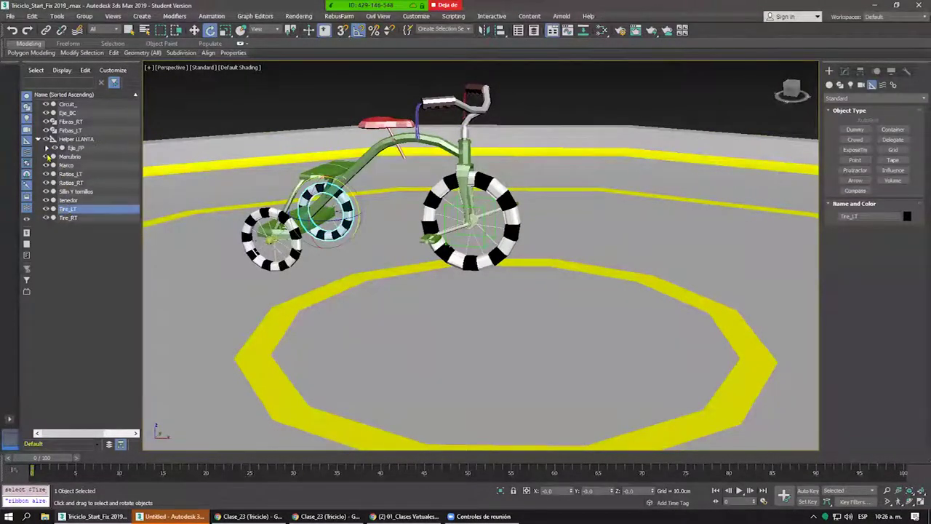
left_click_drag(71, 212, 88, 216)
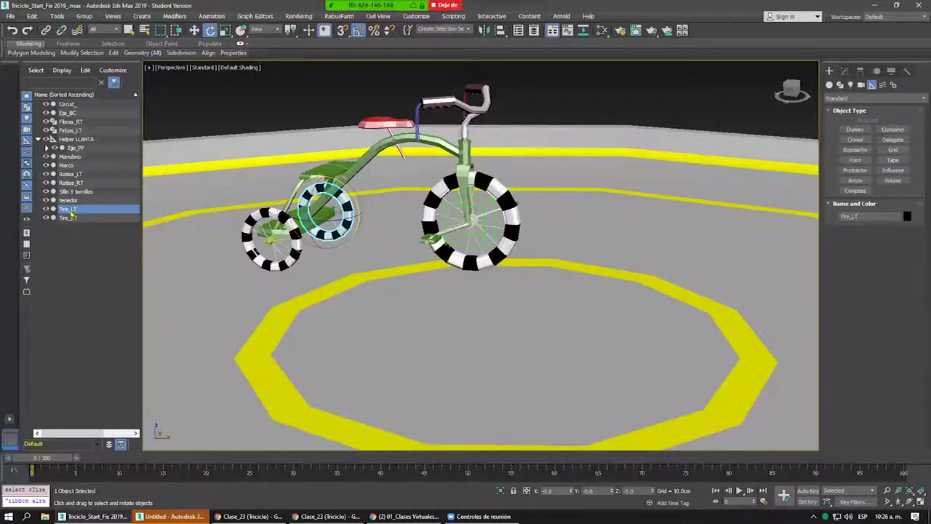
left_click_drag(71, 215, 74, 149)
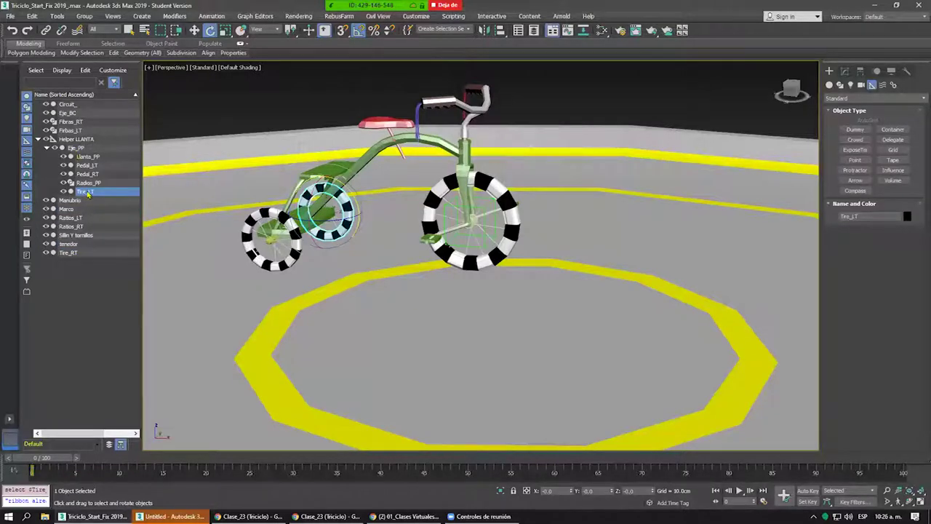
left_click(484, 207)
mouse_move(488, 195)
left_mouse_down()
mouse_move(532, 289)
mouse_move(499, 225)
left_mouse_up()
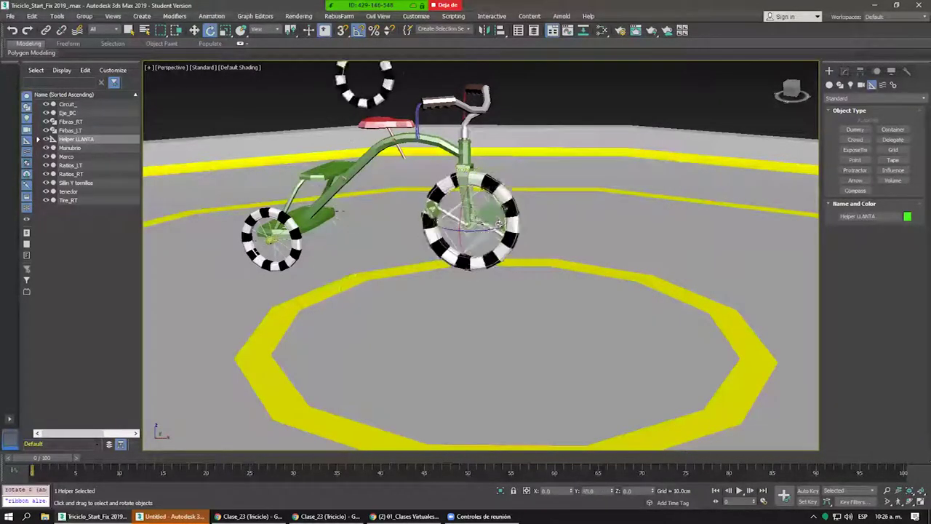
Cancel the test rotation and zoom in on Tire_LT.
right_click(498, 226)
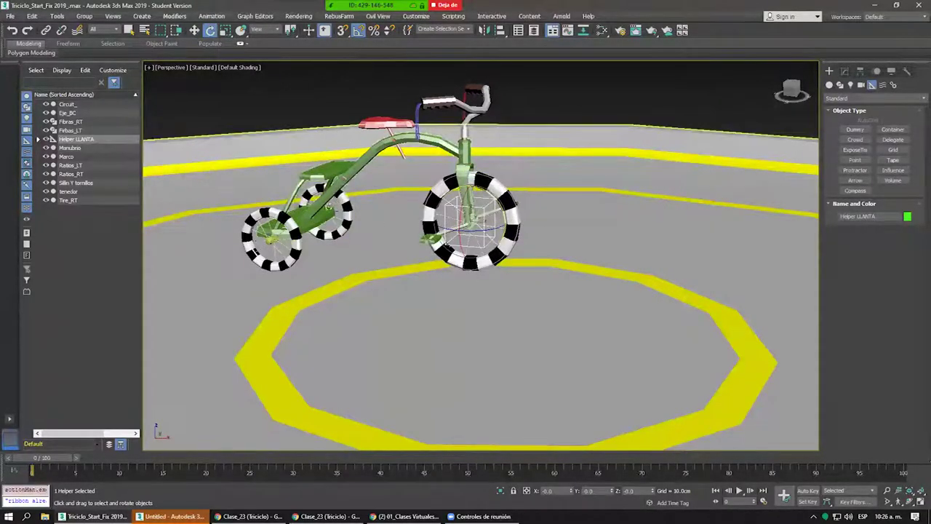
left_click(319, 208)
scroll(276, 233, "up", 5)
scroll(276, 233, "up", 3)
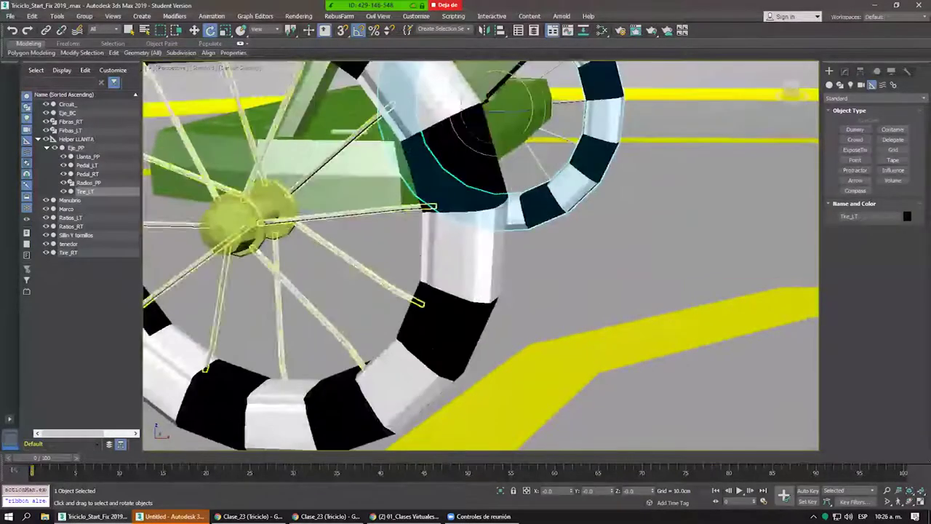
scroll(254, 222, "up", 2)
Select the rear axle Eje_BC and orbit out to view the whole tricycle from above.
left_click(235, 216)
middle_click_drag(235, 216, 354, 204, "alt")
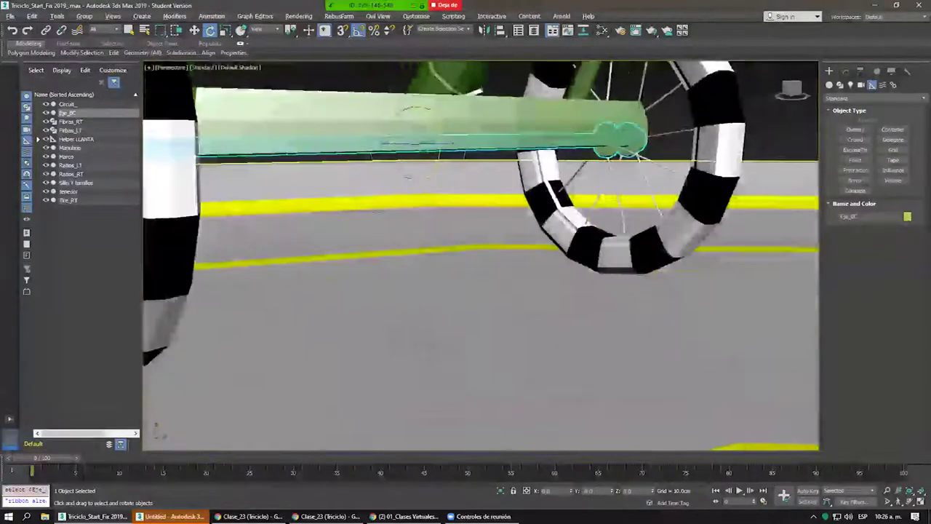
scroll(354, 204, "down", 5)
middle_click_drag(500, 209, 506, 224, "alt")
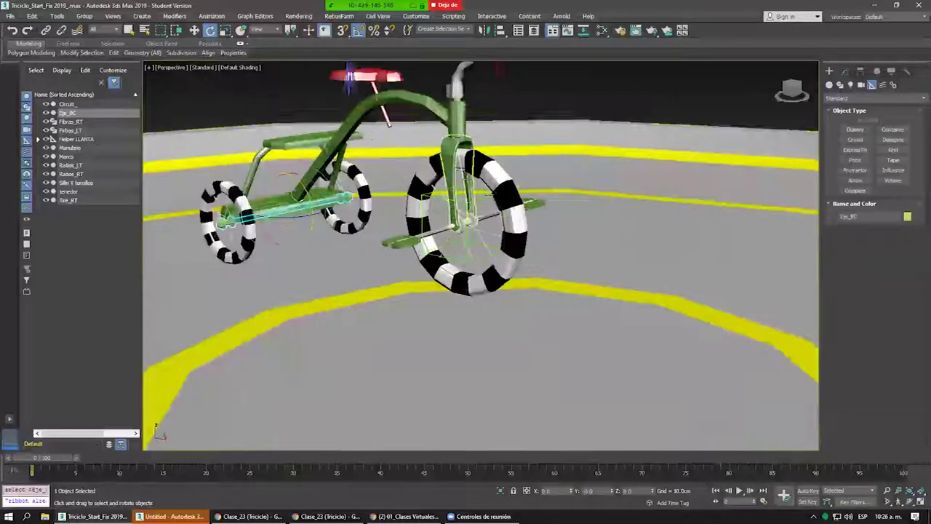
middle_click_drag(396, 225, 451, 219, "alt")
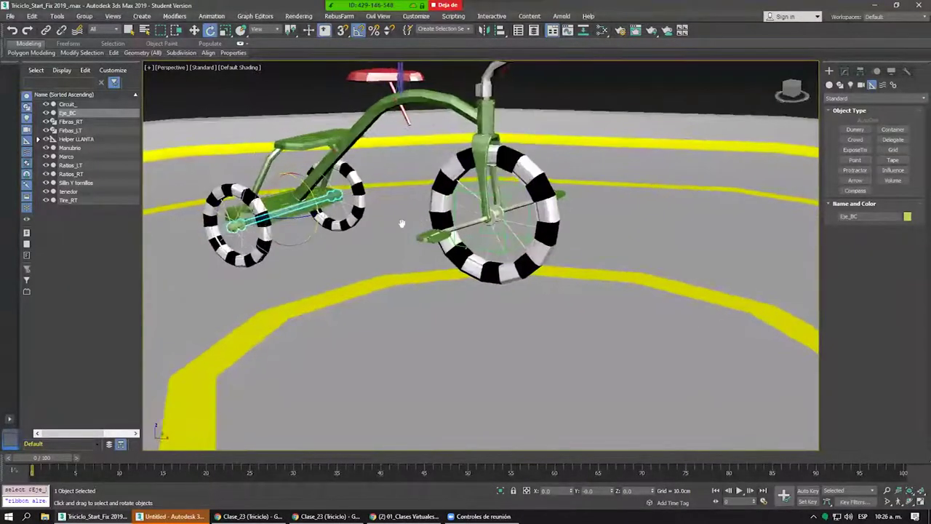
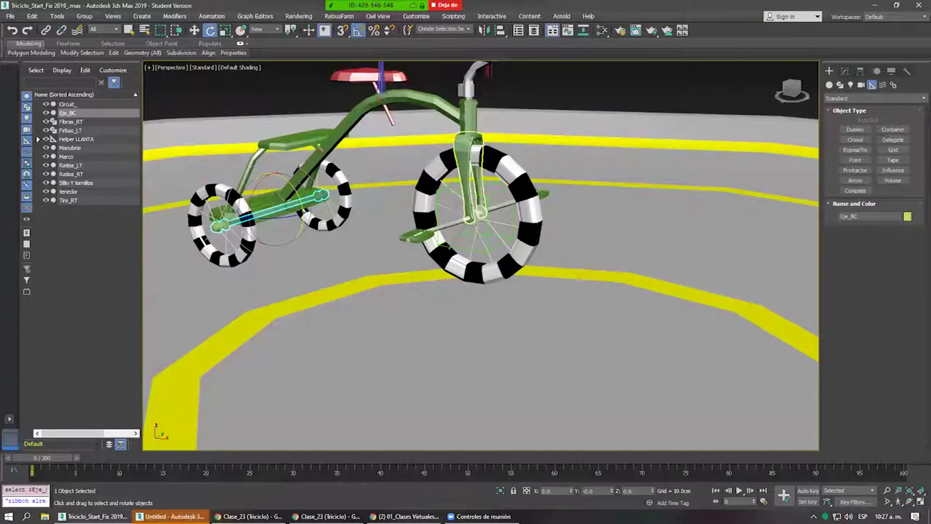
Rotate Helper LLANTA to see how the front wheel turns.
mouse_move(478, 198)
middle_mouse_down("alt")
mouse_move(473, 208)
mouse_move(503, 206)
mouse_move(476, 198)
mouse_move(478, 207)
middle_mouse_up("alt")
left_click(473, 211)
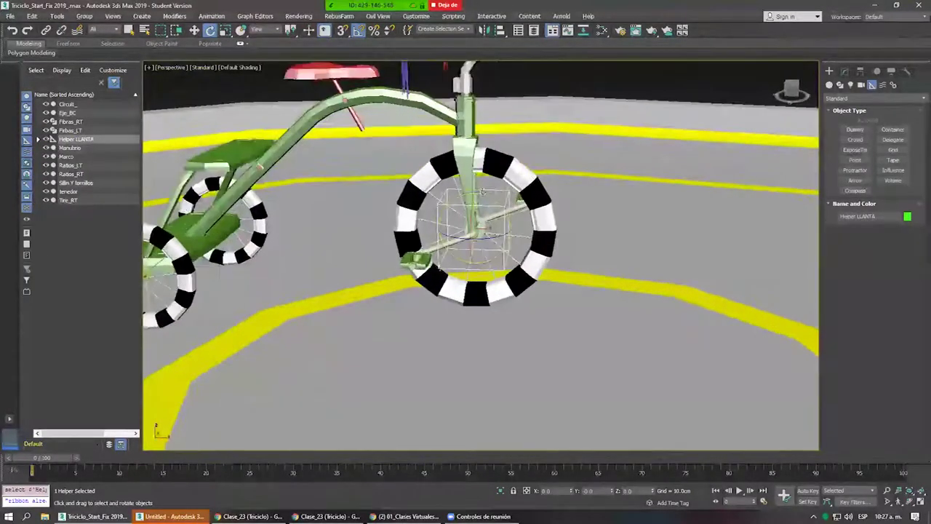
mouse_move(482, 191)
left_mouse_down()
mouse_move(551, 219)
mouse_move(542, 219)
left_mouse_up()
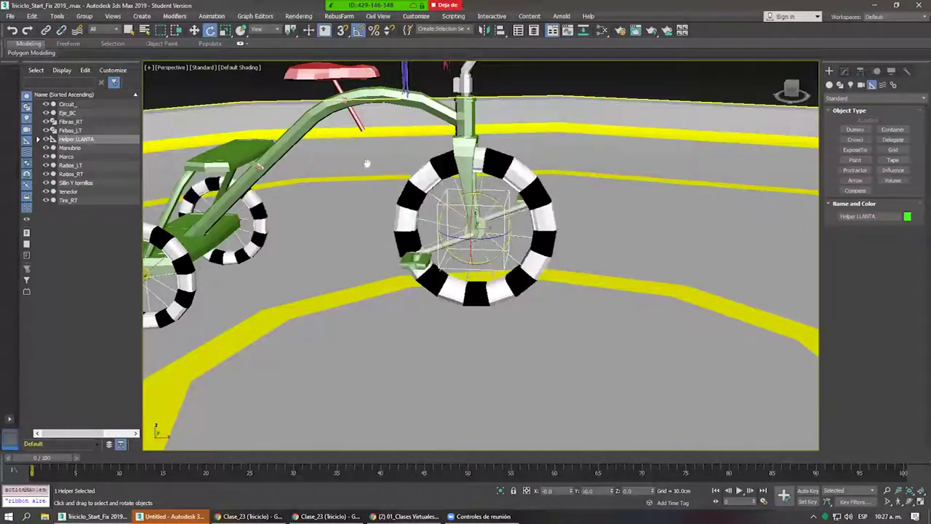
Unlink the rear tire Tire_LT, then rotate Helper LLANTA again to confirm the tire stays put.
mouse_move(367, 164)
middle_mouse_down("alt")
mouse_move(407, 248)
mouse_move(520, 208)
mouse_move(381, 194)
middle_mouse_up("alt")
left_click(399, 255)
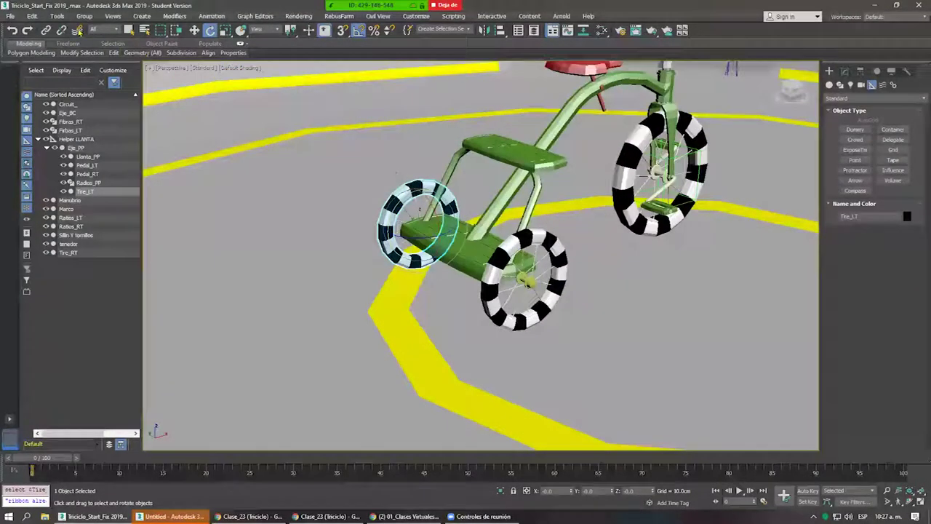
left_click(61, 29)
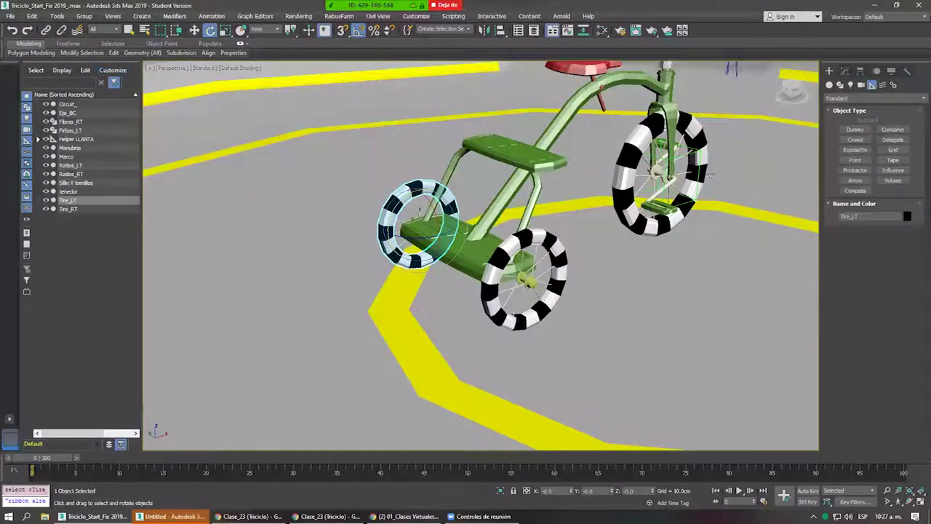
left_click(697, 154)
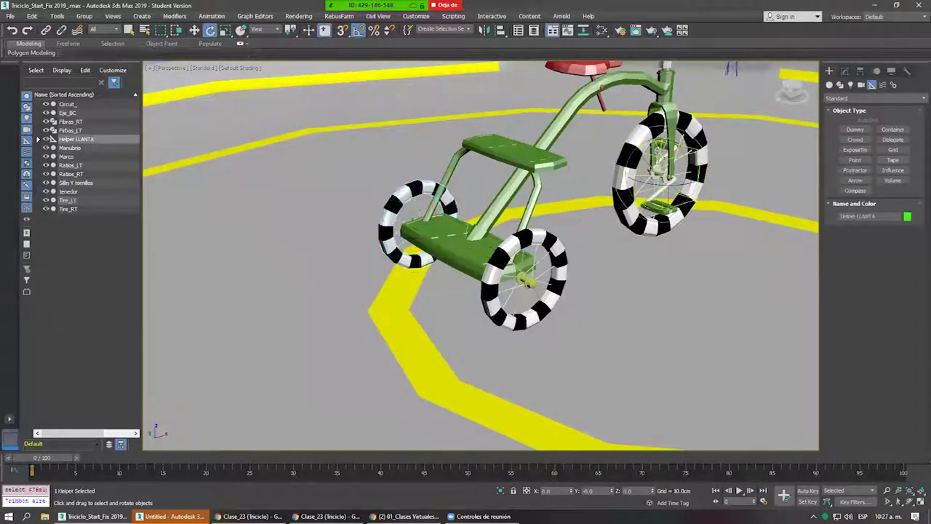
left_click_drag(697, 154, 633, 112)
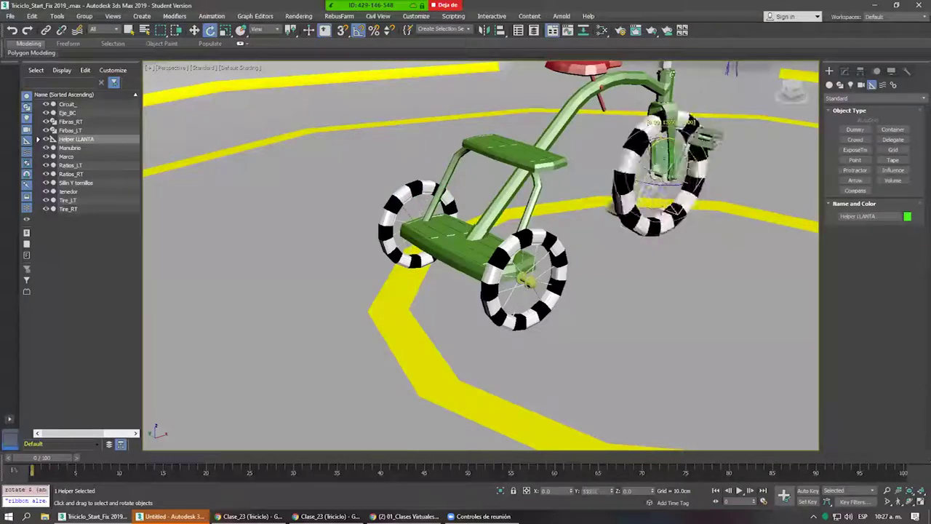
mouse_move(634, 113)
middle_mouse_down("alt")
mouse_move(634, 189)
mouse_move(779, 171)
middle_mouse_up("alt")
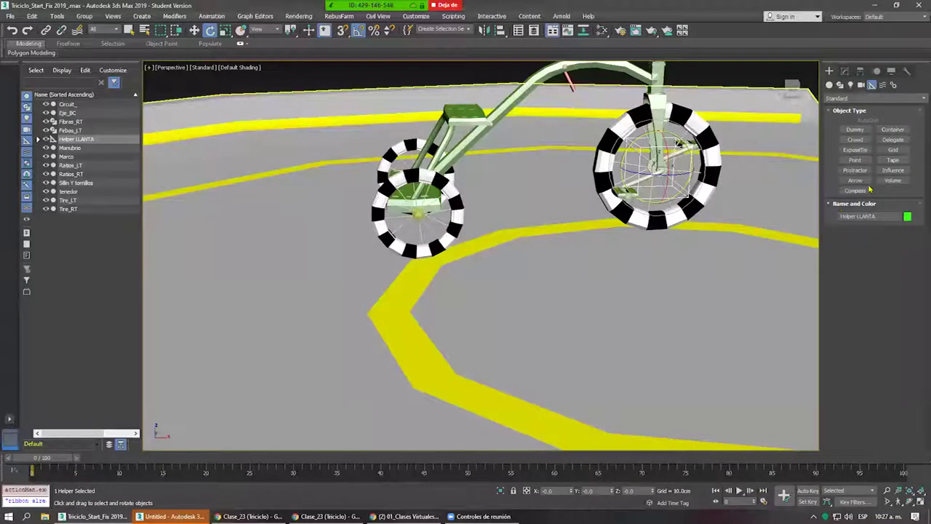
Place a point helper on the floor and rename it Helper llantas.
left_click(855, 159)
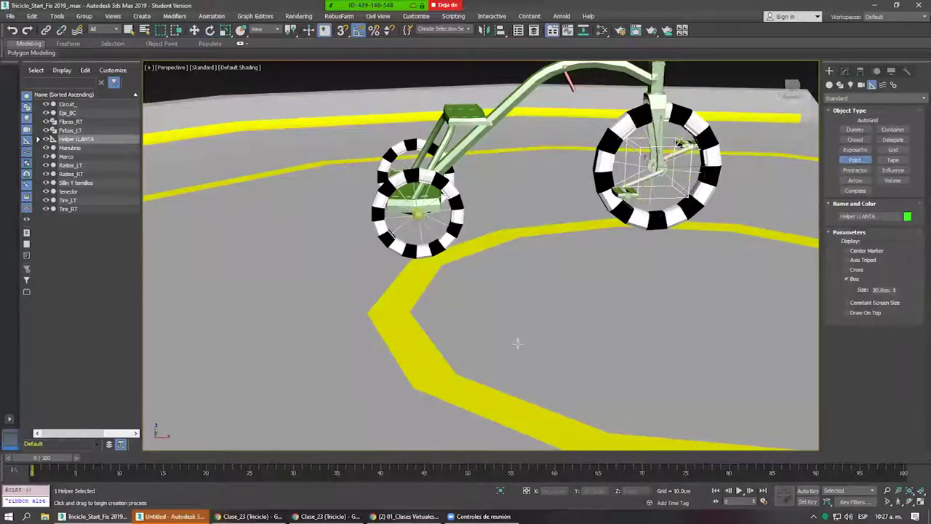
left_click(534, 317)
key("e")
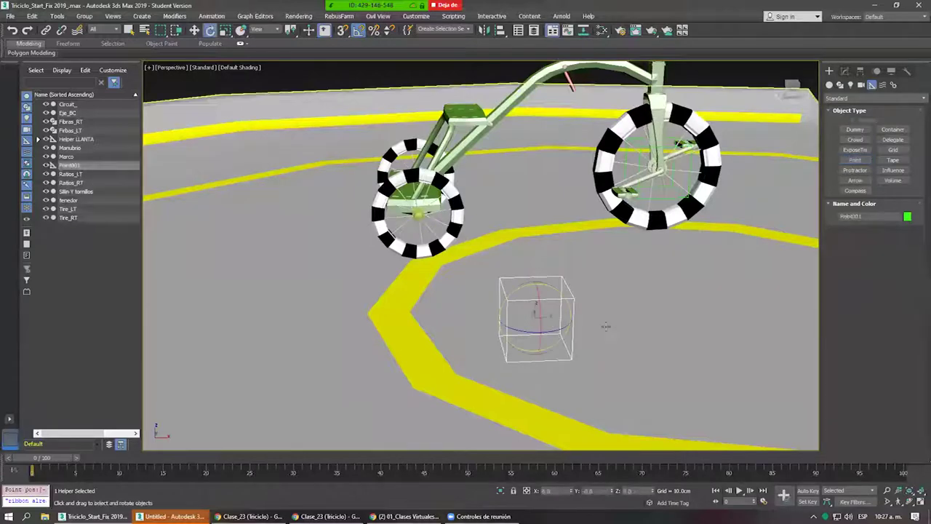
middle_click_drag(534, 317, 577, 306, "alt")
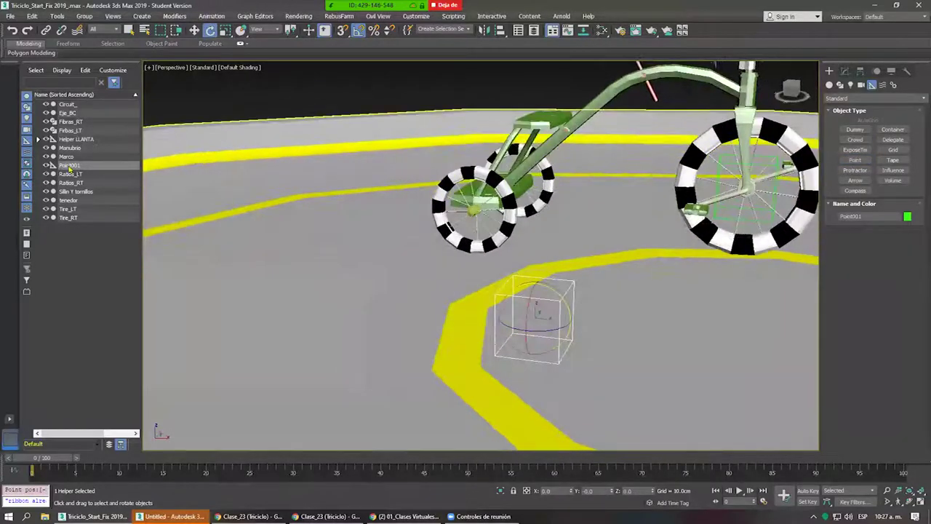
double_click(73, 165)
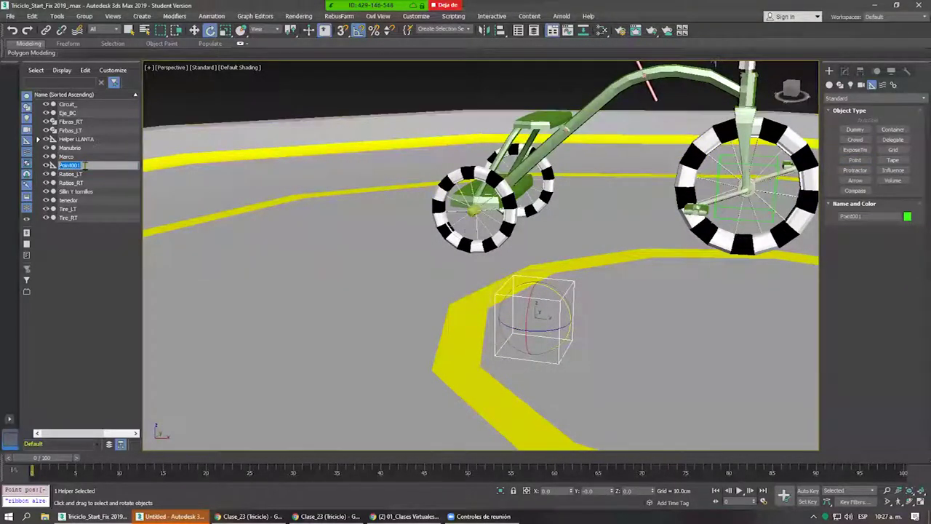
type("Helper Tenedor")
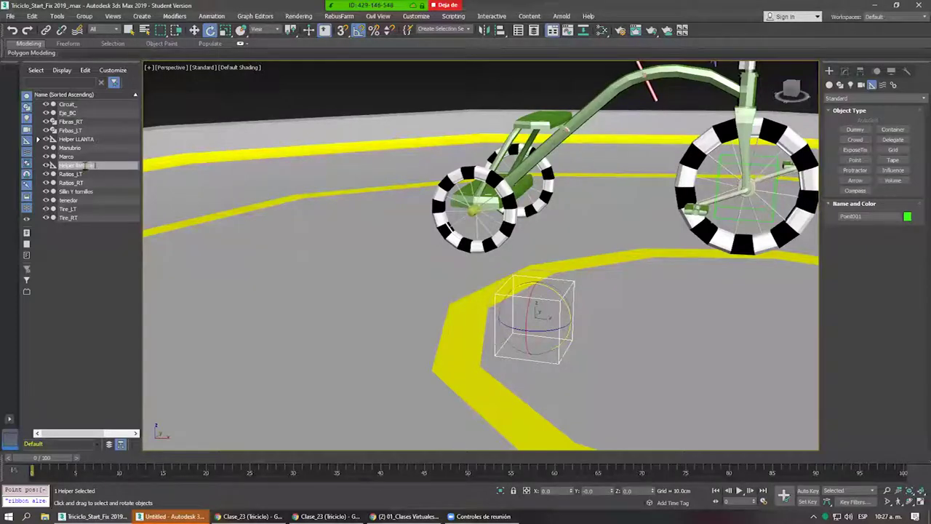
left_click(88, 245)
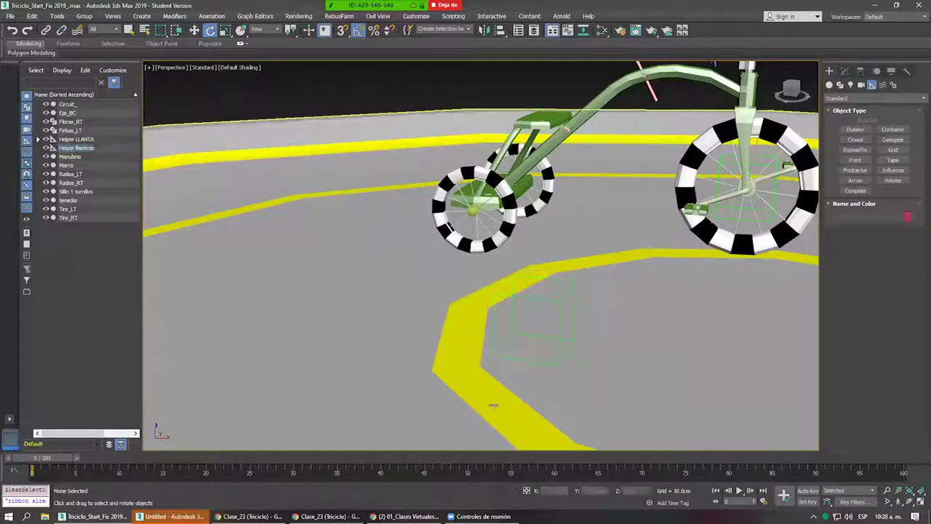
Set Helper llantas' object colour to red.
left_click(522, 298)
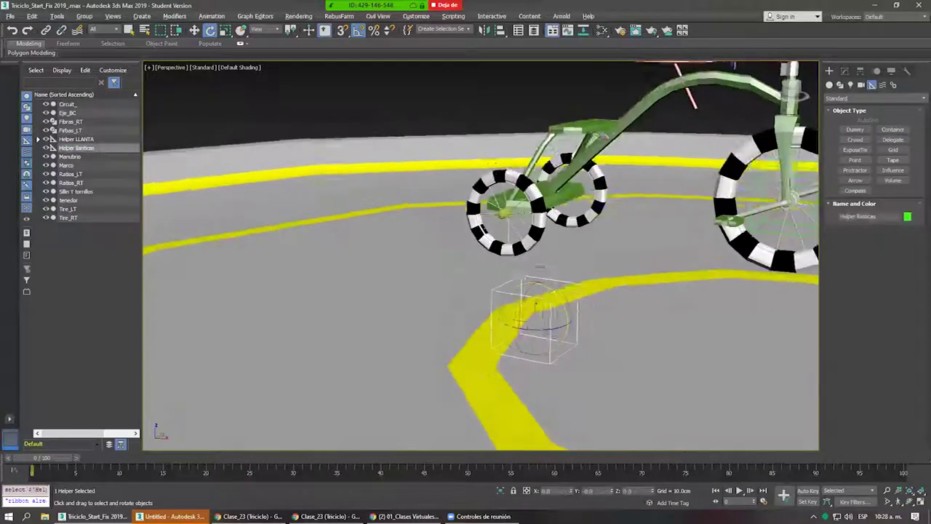
middle_click_drag(524, 306, 582, 291, "alt")
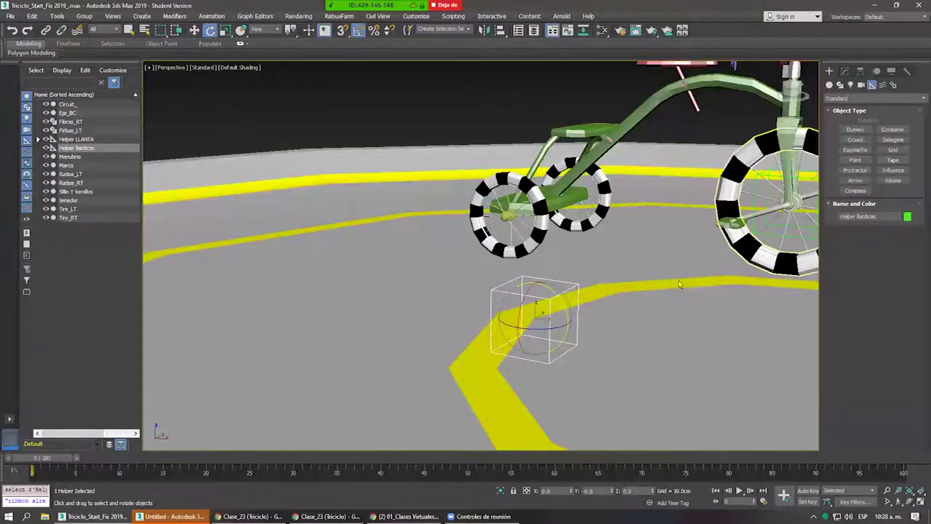
left_click(908, 216)
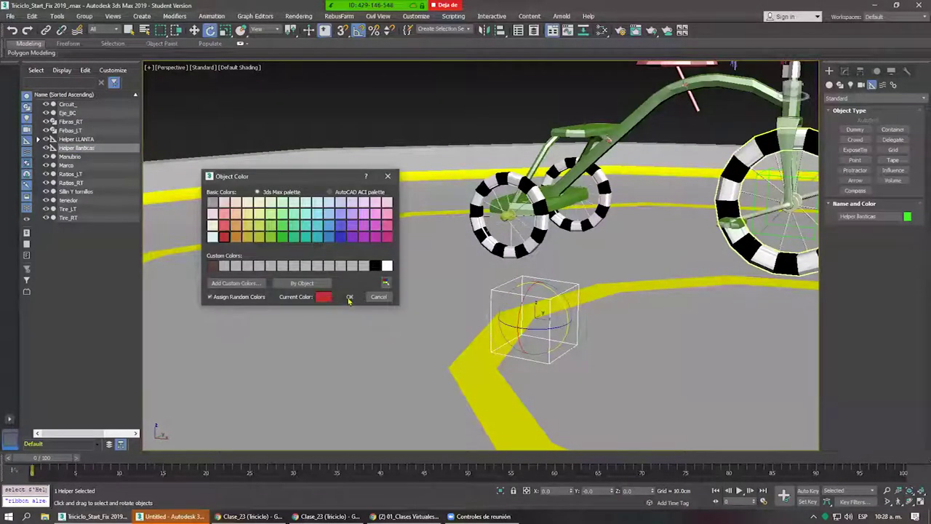
left_click(349, 296)
left_click(451, 291)
mouse_move(451, 291)
middle_mouse_down("alt")
mouse_move(484, 280)
mouse_move(472, 270)
middle_mouse_up("alt")
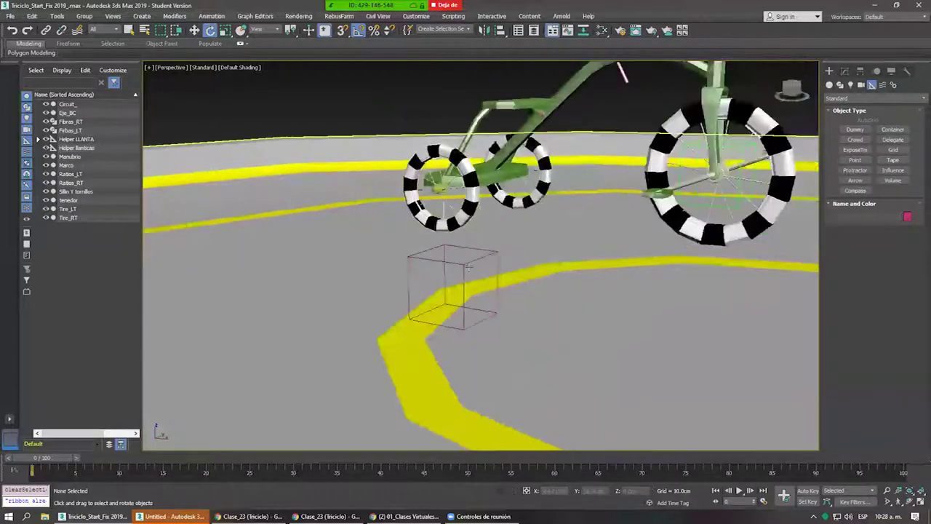
Select Helper llantas, Helper LLANTA, then the front tire Tire_RT in turn.
left_click(465, 291)
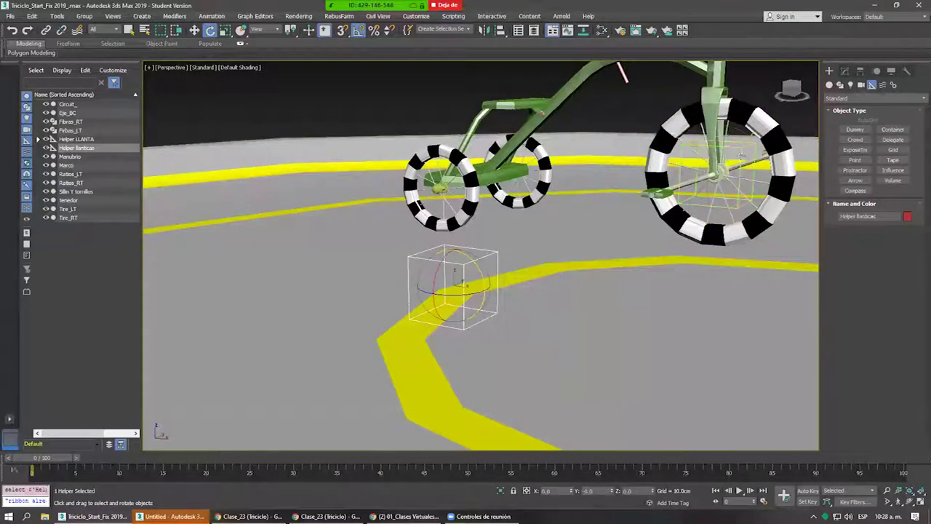
left_click(733, 154)
mouse_move(733, 154)
middle_mouse_down("alt")
mouse_move(495, 315)
mouse_move(554, 235)
mouse_move(545, 260)
mouse_move(648, 278)
mouse_move(588, 258)
middle_mouse_up("alt")
left_click(495, 316)
left_click(545, 259)
Test-rotate Tire_RT, undo it, and centre the tire's pivot using Affect Pivot Only.
left_click_drag(588, 259, 536, 228)
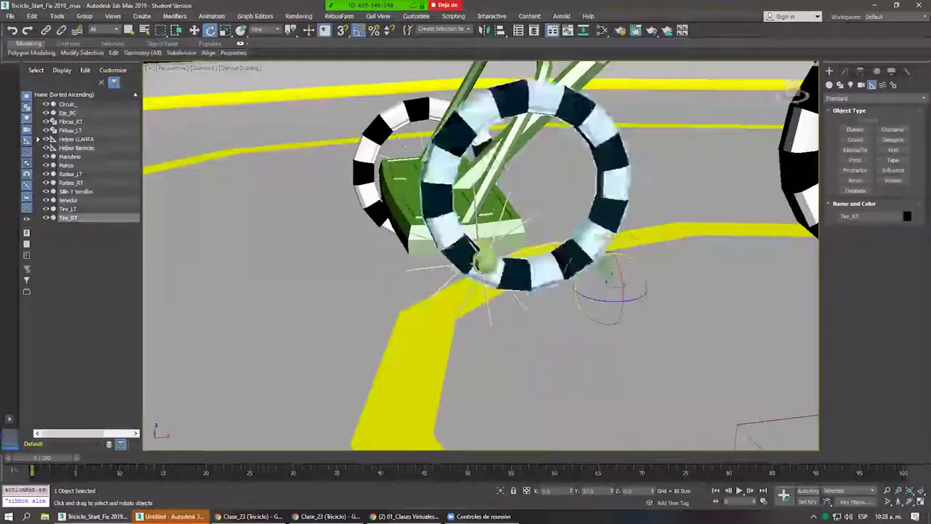
key("ctrl+z")
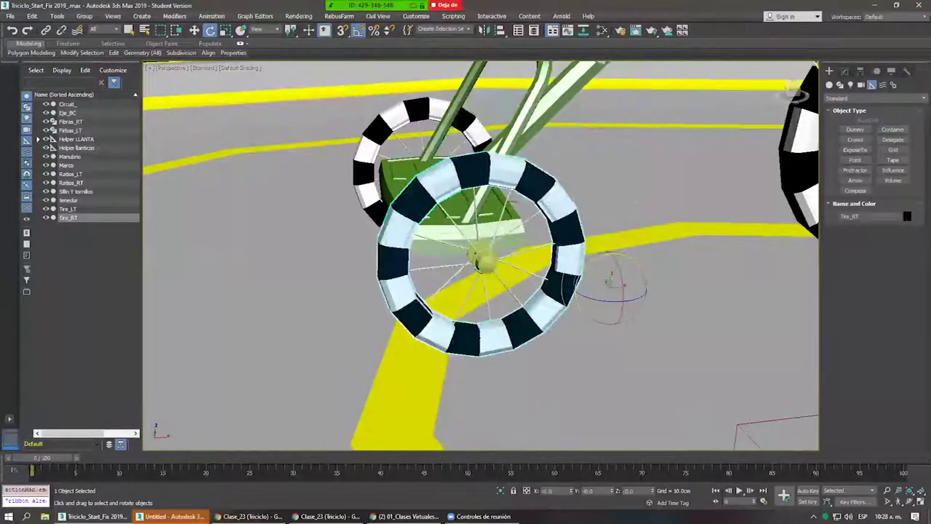
left_click(492, 210)
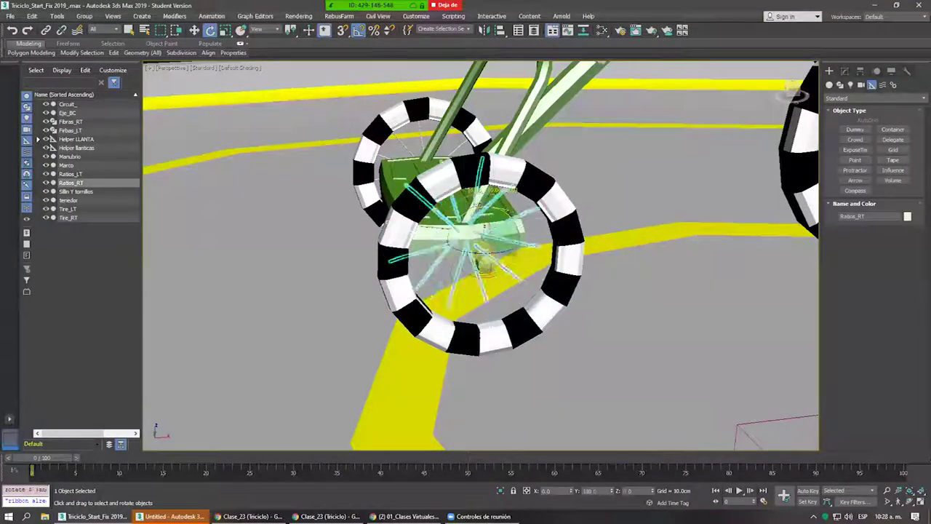
left_click(557, 200)
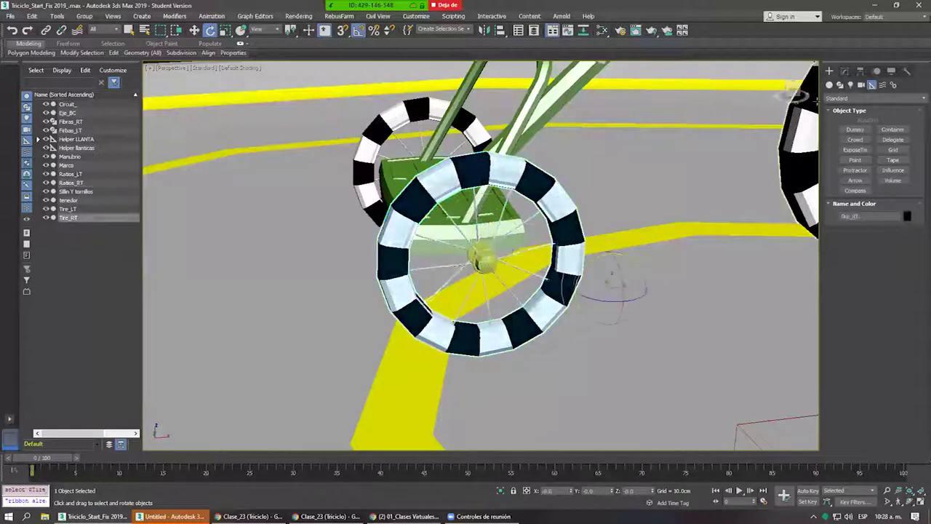
left_click(860, 70)
left_click(874, 139)
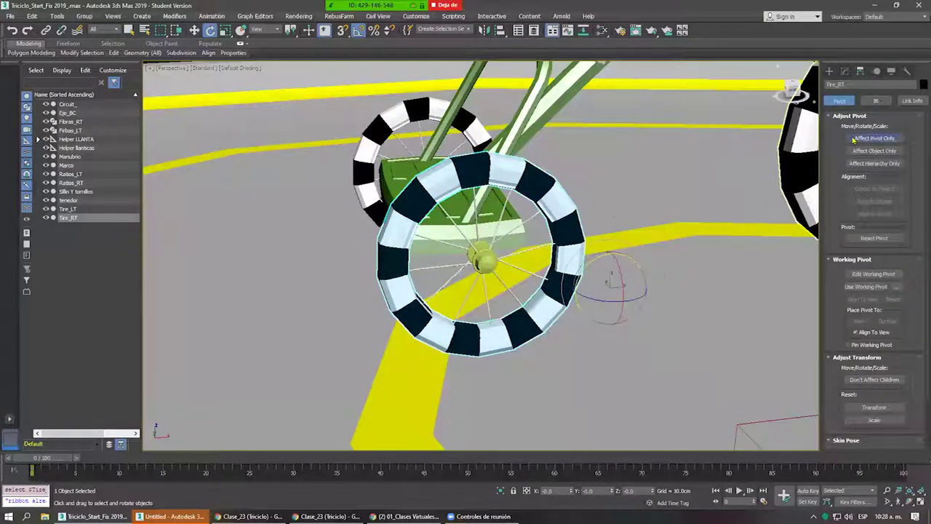
left_click(873, 189)
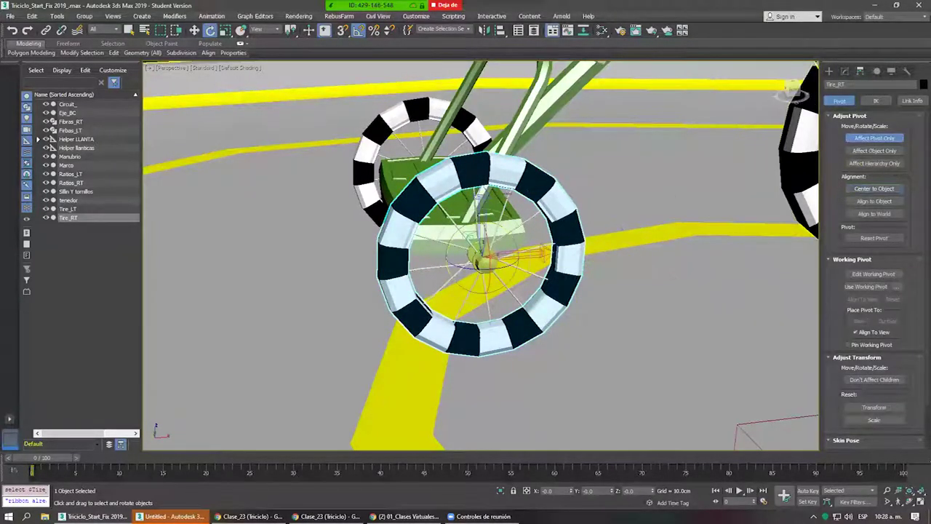
Select the frame Marco, the spokes, rear tire Tire_LT and rear axle Eje_BC to inspect them.
left_click(507, 197)
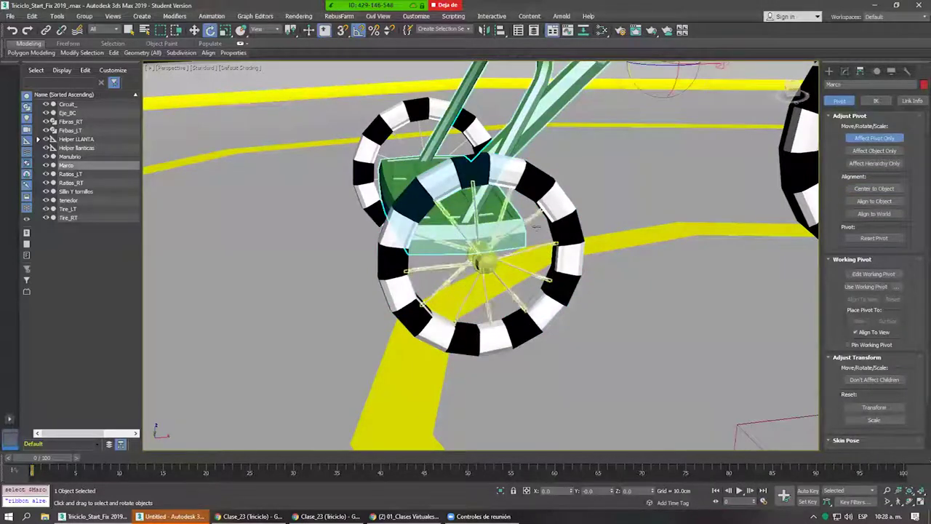
left_click(445, 282)
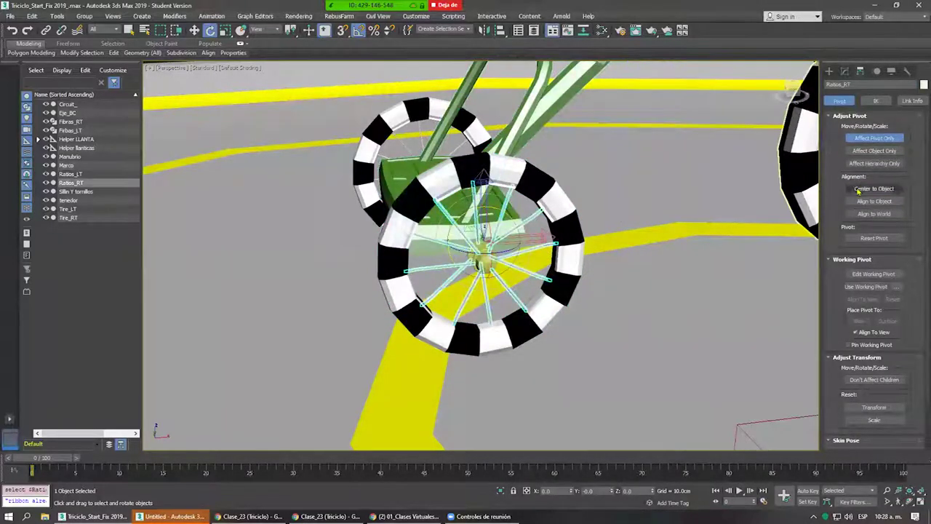
middle_click_drag(820, 192, 443, 144)
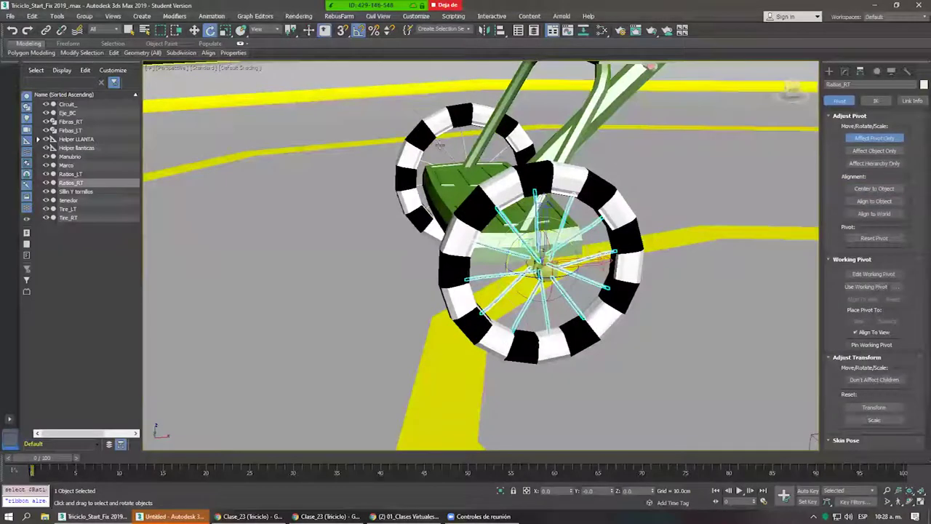
left_click(442, 145)
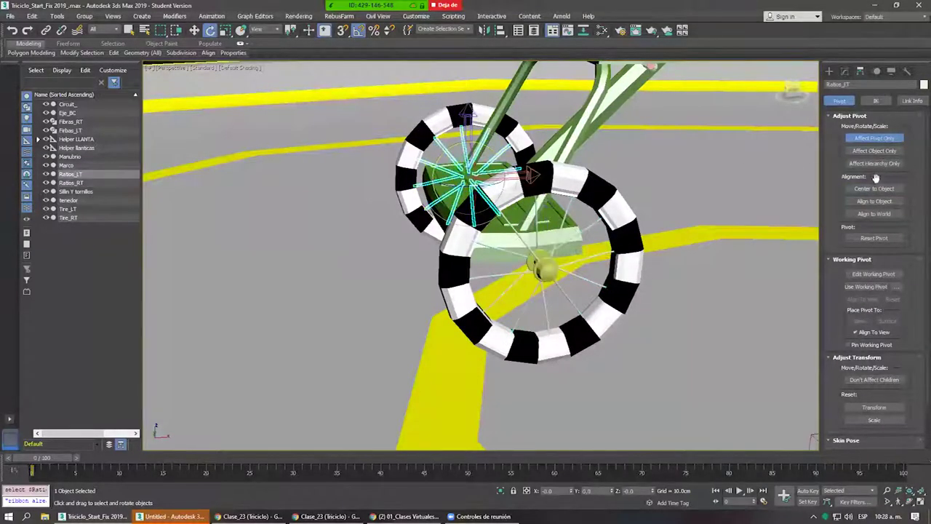
left_click(445, 120)
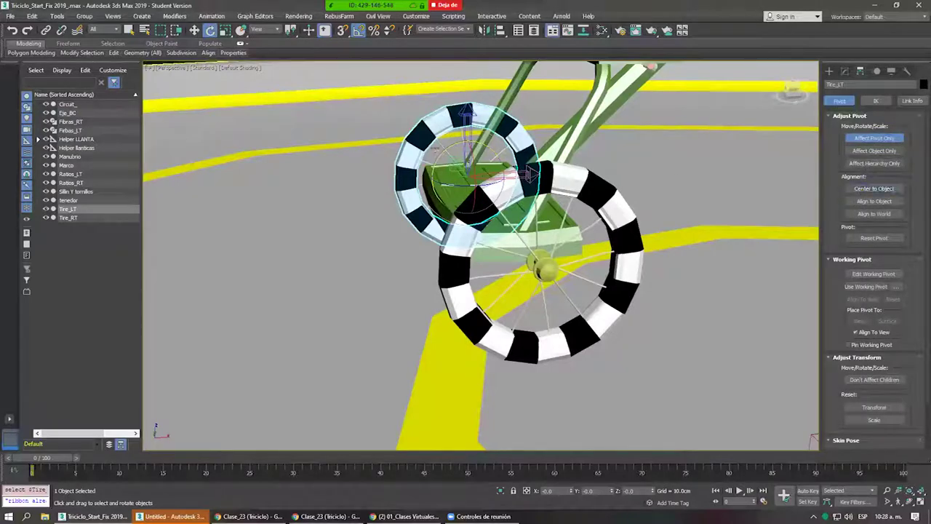
mouse_move(793, 189)
middle_mouse_down("alt")
mouse_move(757, 218)
mouse_move(603, 165)
middle_mouse_up("alt")
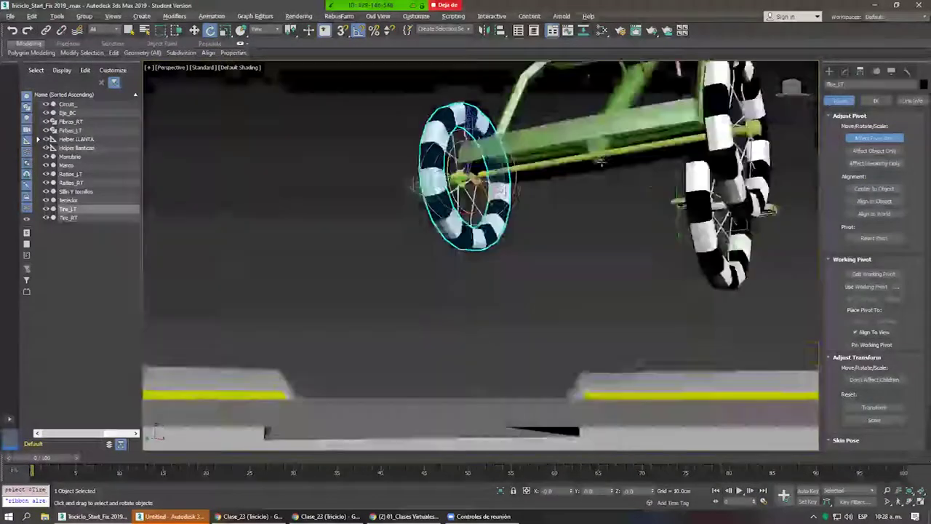
left_click(603, 166)
mouse_move(603, 166)
middle_mouse_down("alt")
mouse_move(640, 167)
mouse_move(857, 97)
middle_mouse_up("alt")
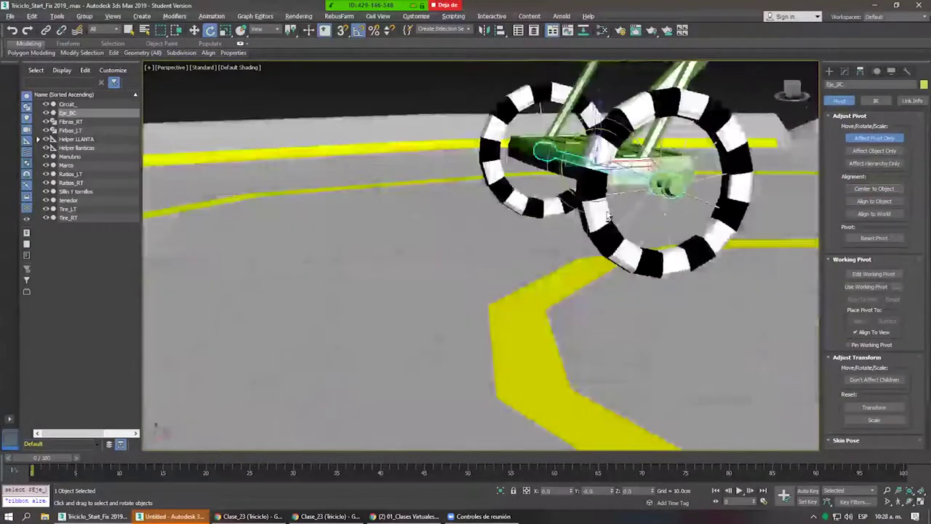
Show the Create > Helpers types and select the existing Helper llanticas.
left_click(827, 71)
mouse_move(553, 233)
middle_mouse_down("alt")
mouse_move(575, 222)
mouse_move(582, 291)
middle_mouse_up("alt")
left_click(592, 272)
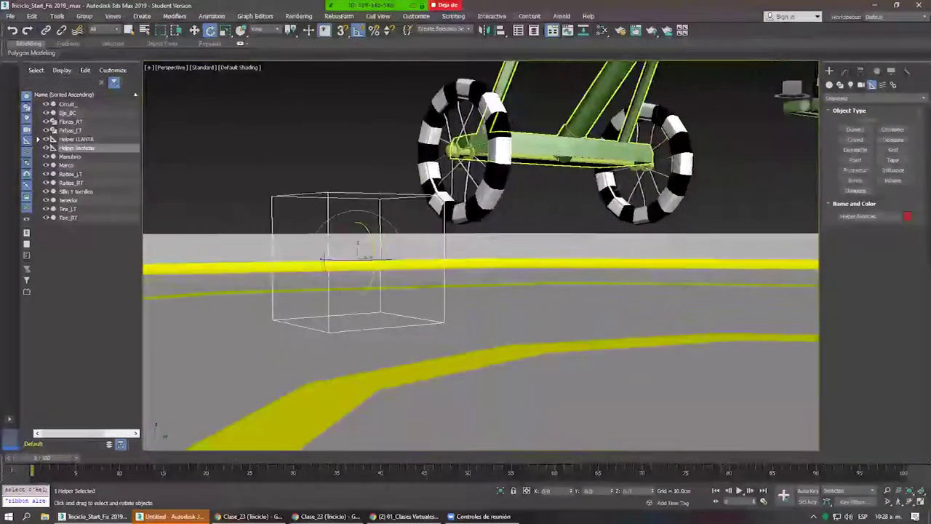
Align Helper llanticas center-to-center with Eje_BC on X, Y and Z positions.
left_click(499, 30)
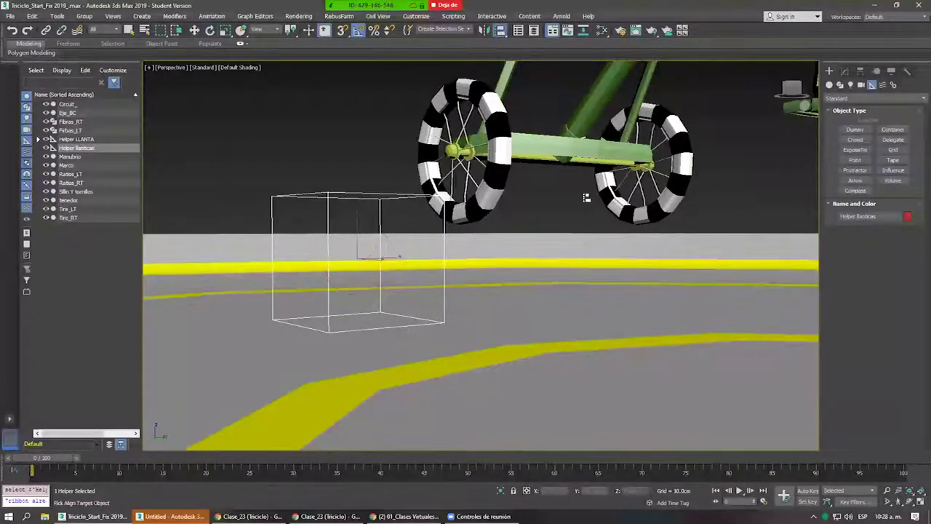
mouse_move(588, 193)
middle_mouse_down("alt")
mouse_move(581, 231)
mouse_move(585, 222)
middle_mouse_up("alt")
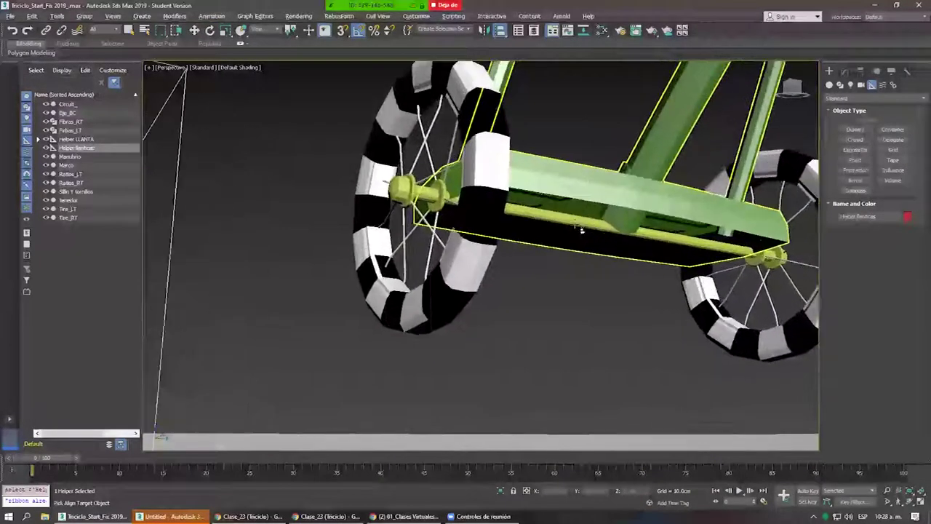
left_click(585, 222)
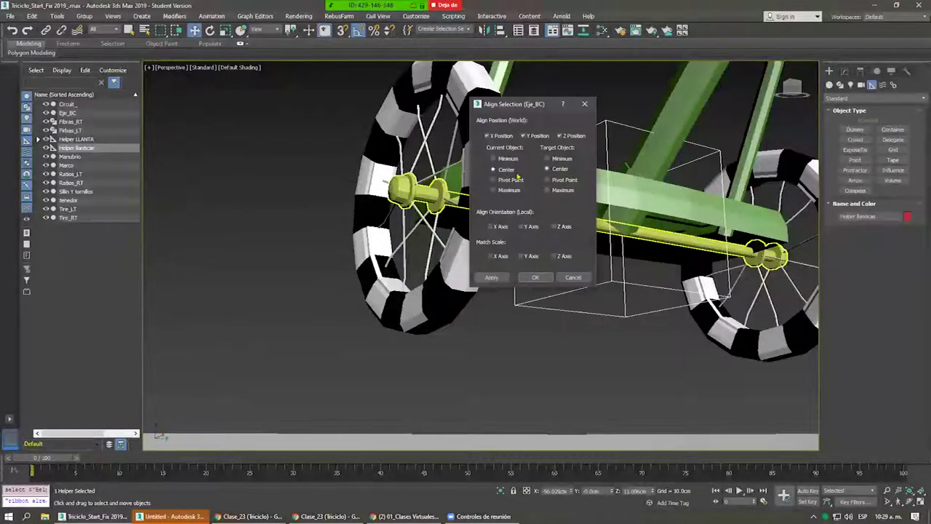
left_click(533, 278)
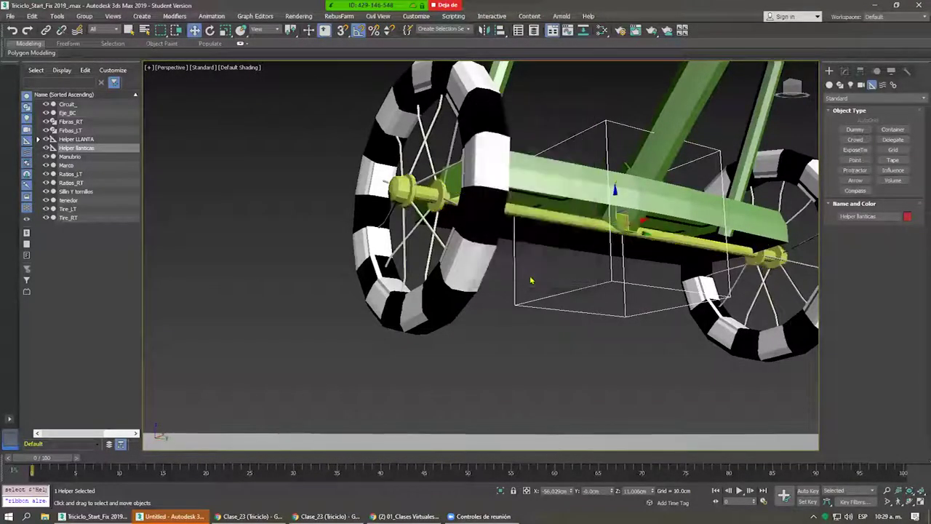
Test-rotate the helper box, then select the rear axle Eje_BC for linking.
middle_click_drag(493, 156, 494, 261, "alt")
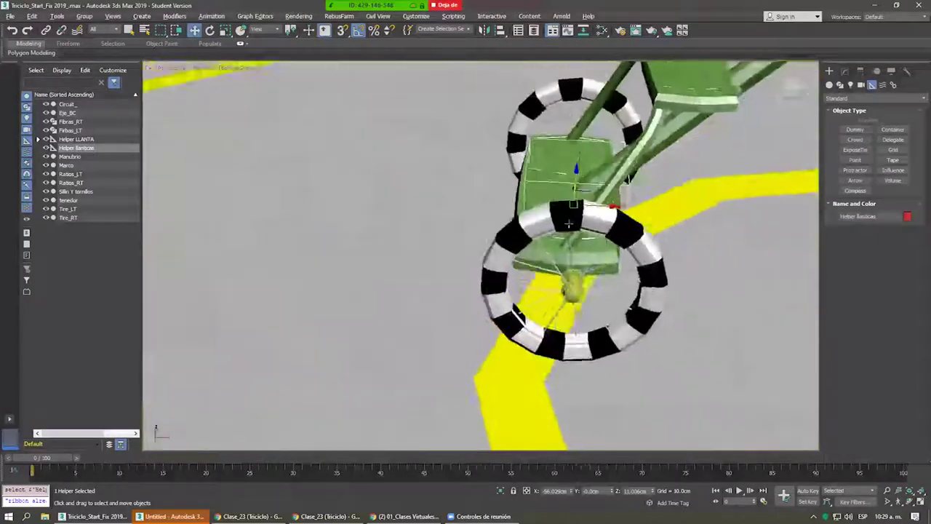
right_click(608, 149)
left_click(644, 178)
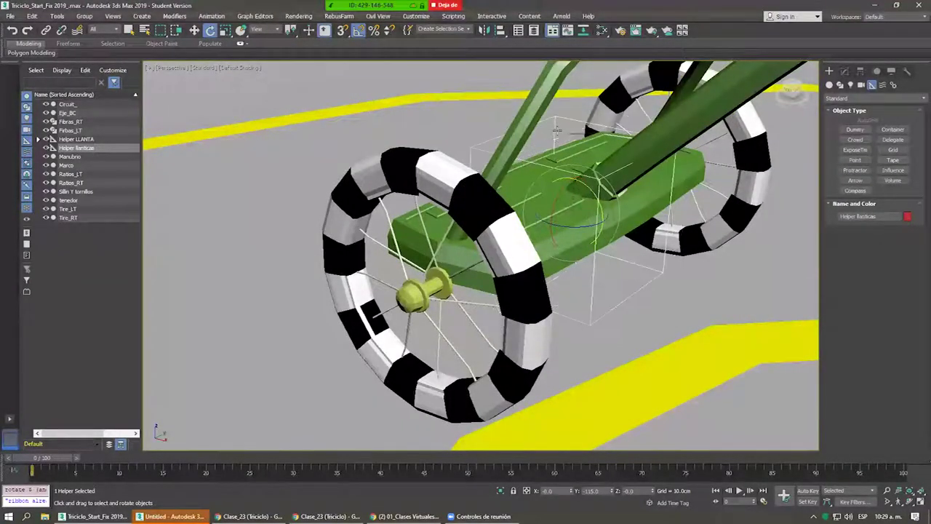
left_click_drag(574, 179, 575, 178)
mouse_move(574, 178)
middle_mouse_down("alt")
mouse_move(602, 131)
mouse_move(506, 138)
middle_mouse_up("alt")
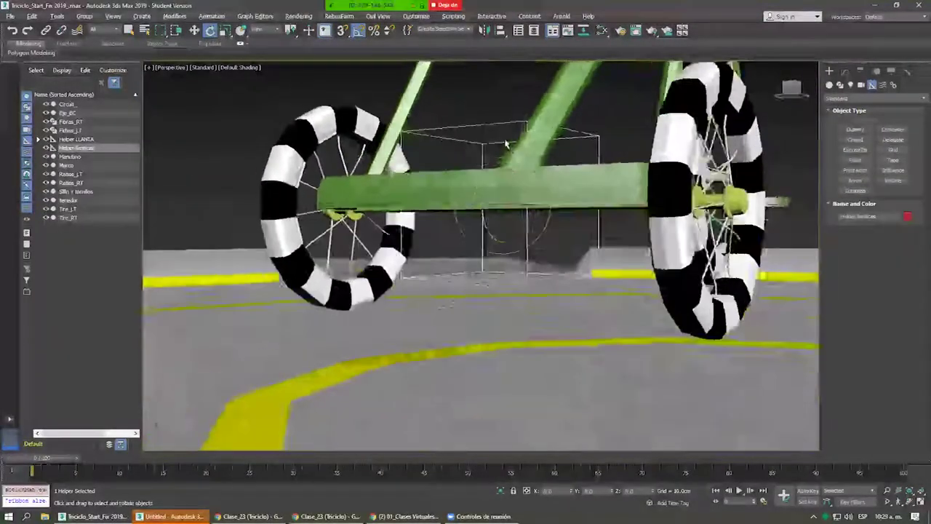
left_click(626, 190)
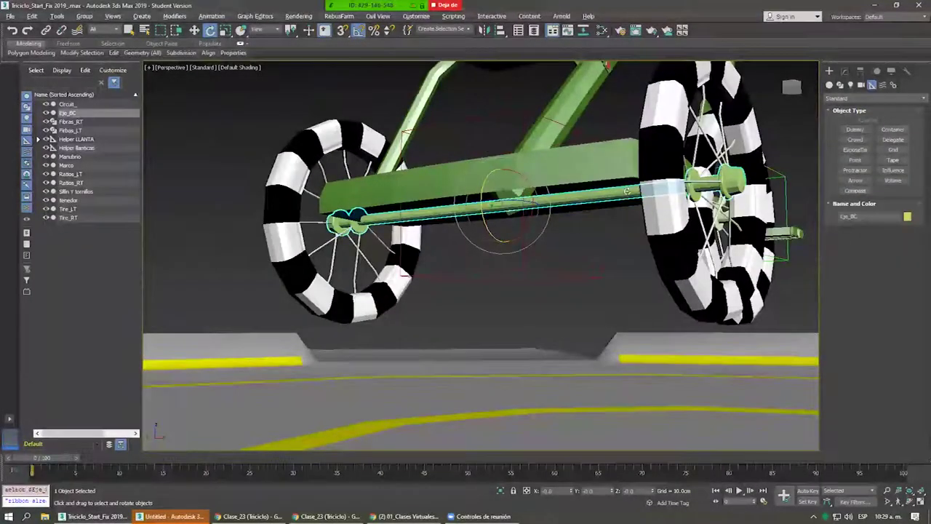
middle_click_drag(626, 190, 618, 197, "alt")
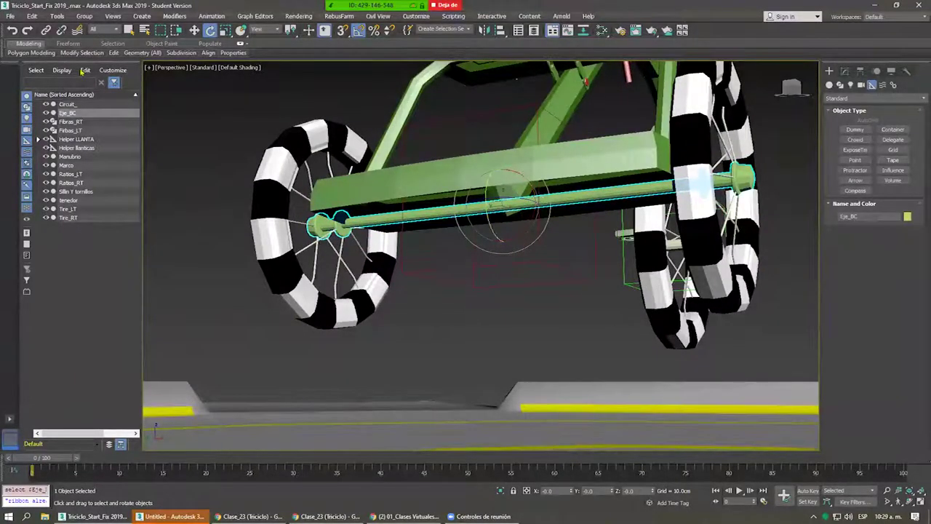
left_click(47, 31)
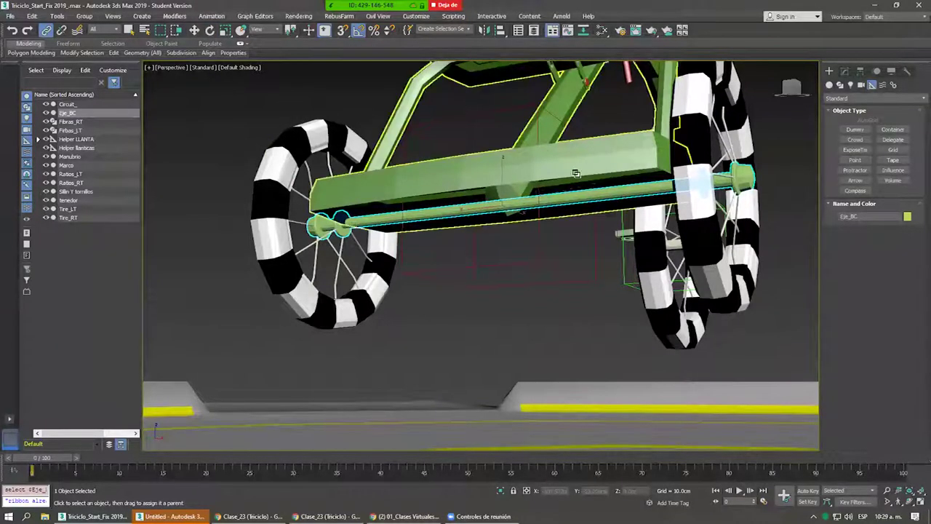
Link the rear axle Eje_BC to Helper llanticas and check the hierarchy.
mouse_move(614, 192)
left_mouse_down()
mouse_move(503, 124)
mouse_move(500, 111)
left_mouse_up()
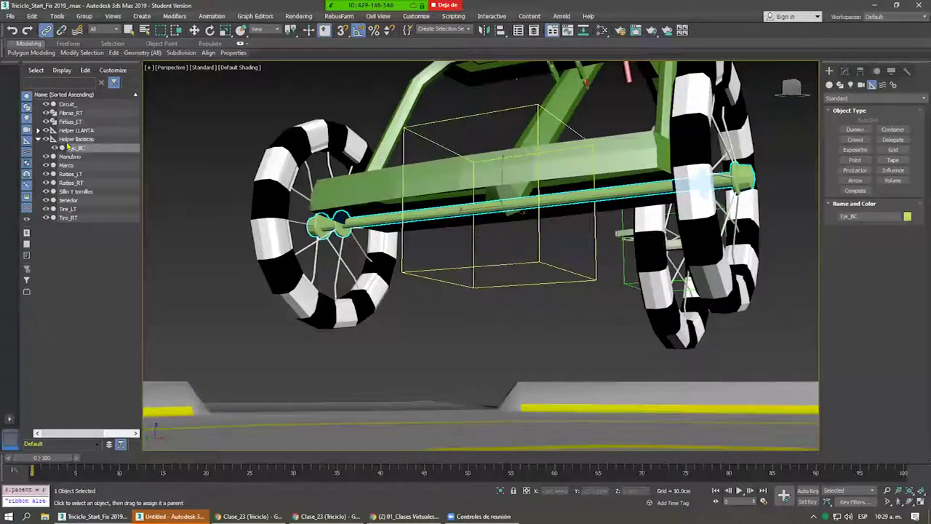
left_click(71, 140)
left_click(76, 148)
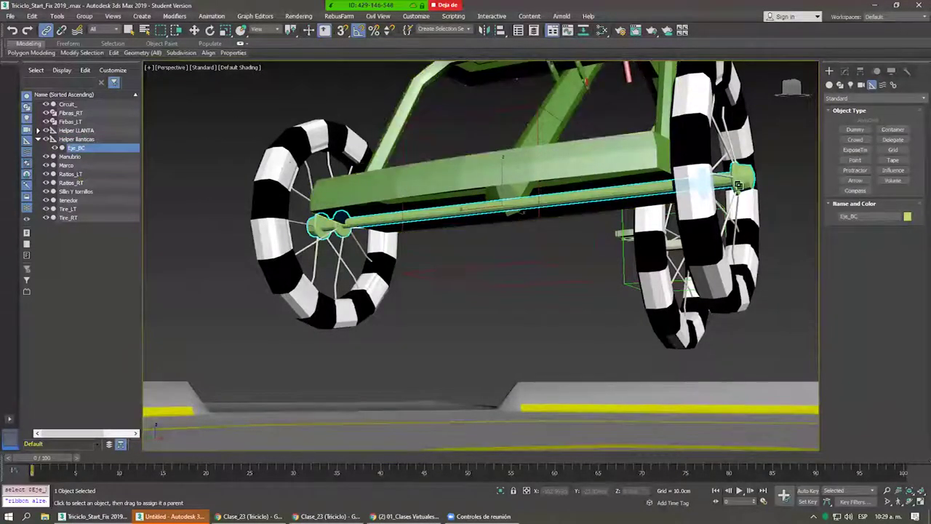
Link Ratios_RT, Ratios_LT, Tire_LT and Tire_RT to the axle Eje_BC.
left_click_drag(698, 182, 728, 144)
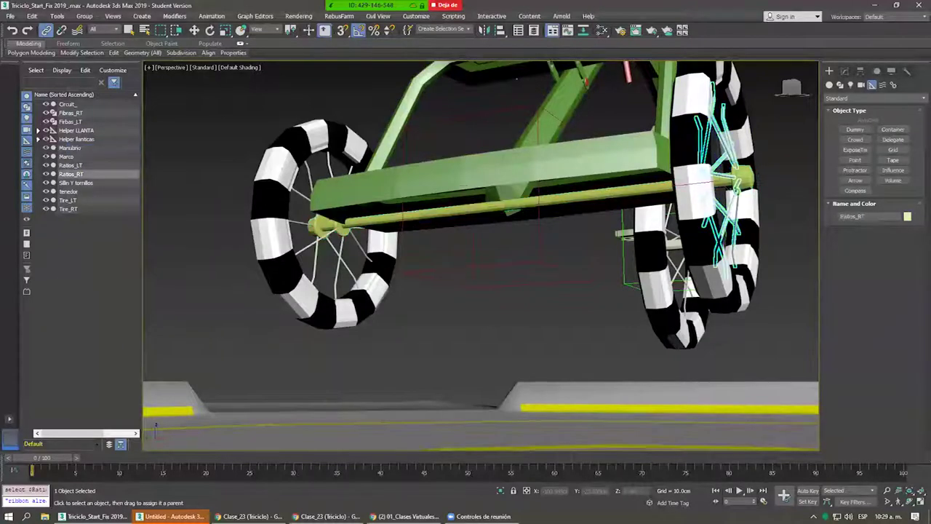
left_click(311, 175, "ctrl")
left_click(318, 138, "ctrl")
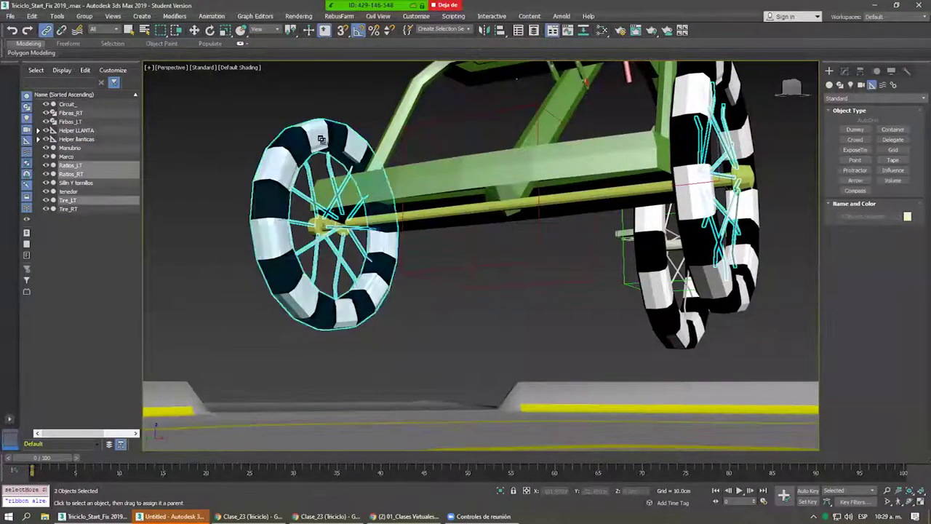
left_click(689, 114, "ctrl")
middle_click_drag(615, 188, 399, 265, "alt")
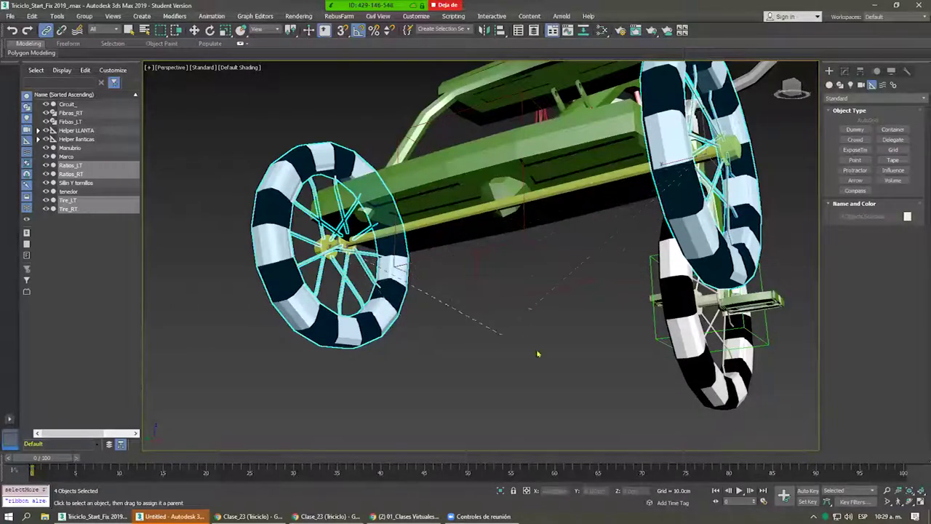
left_click_drag(573, 219, 457, 245)
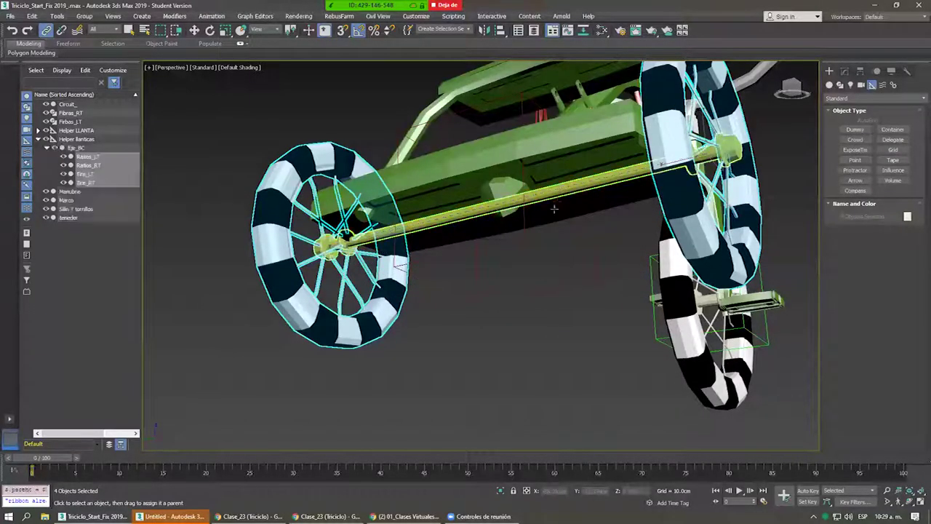
Rotate Helper llanticas to test that the rear wheels follow.
right_click(473, 263)
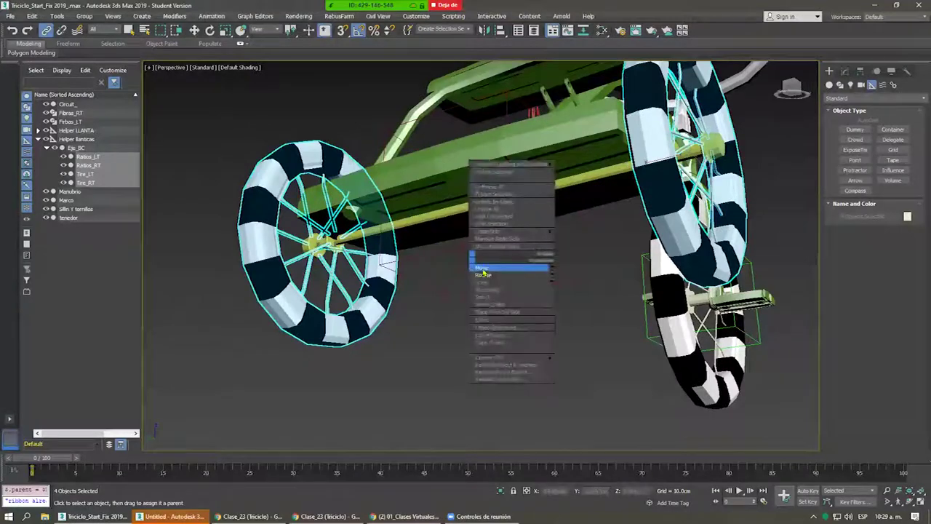
left_click(499, 262)
left_click(486, 295)
right_click(488, 213)
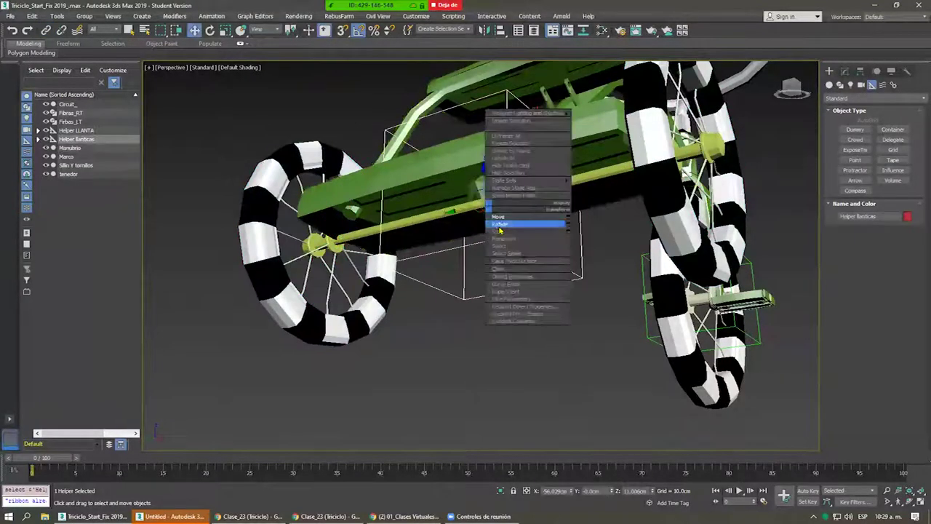
left_click(505, 232)
mouse_move(461, 180)
left_mouse_down()
mouse_move(452, 141)
mouse_move(462, 114)
left_mouse_up()
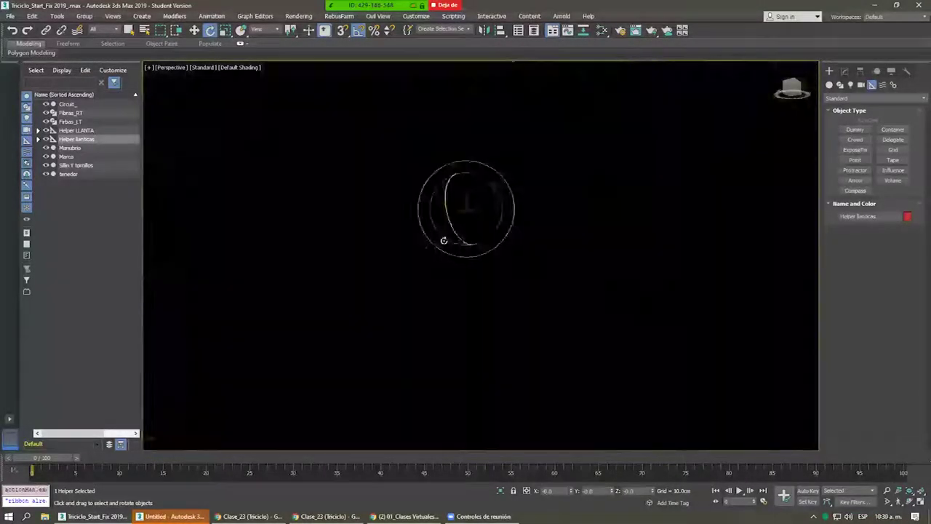
Zoom and orbit to low and side-on views to inspect the rotated rear wheels.
middle_click_drag(451, 277, 375, 266, "alt")
scroll(376, 267, "down", 3)
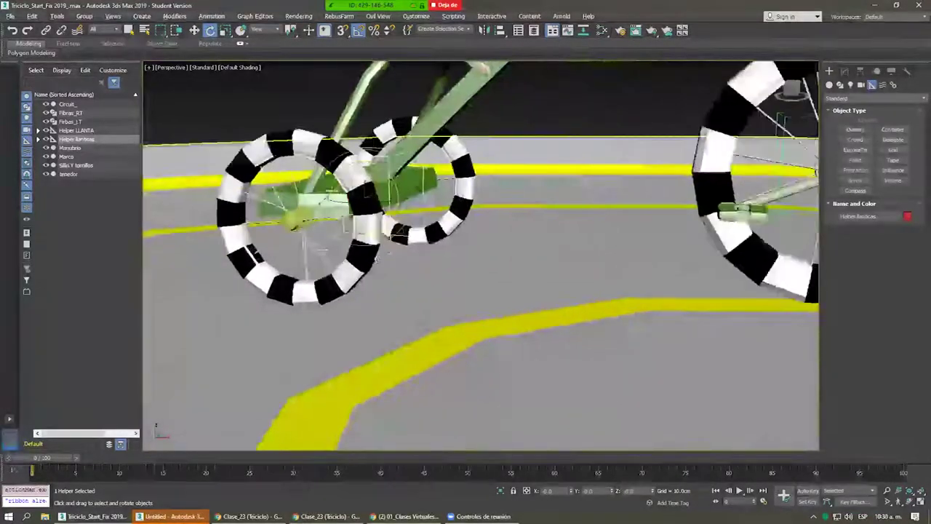
scroll(378, 262, "down", 3)
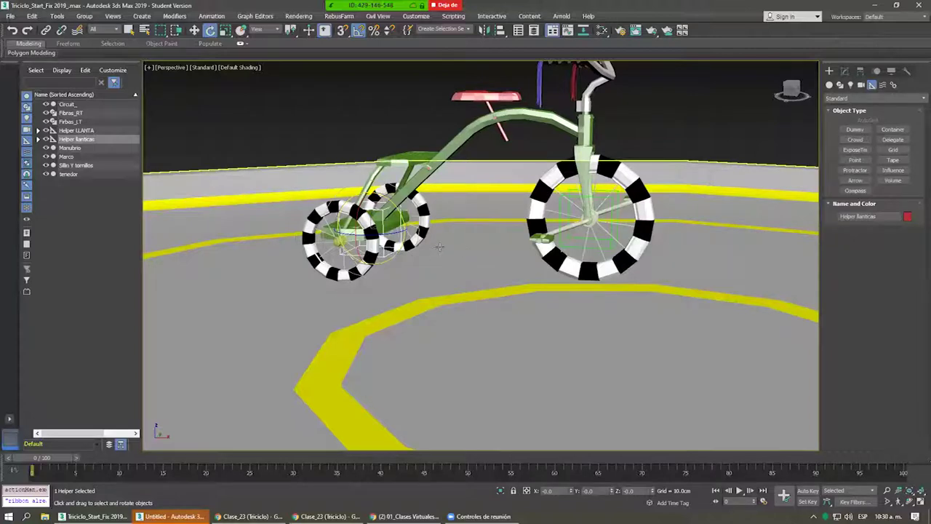
scroll(439, 248, "up", 3)
scroll(438, 287, "down", 1)
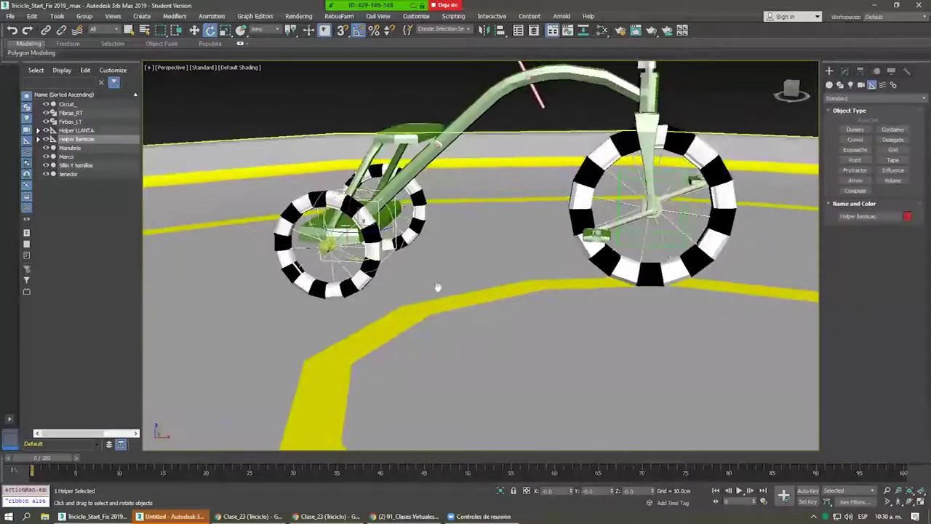
mouse_move(438, 288)
middle_mouse_down("alt")
mouse_move(471, 276)
mouse_move(437, 291)
mouse_move(367, 251)
mouse_move(405, 271)
middle_mouse_up("alt")
scroll(408, 287, "up", 2)
scroll(388, 284, "up", 2)
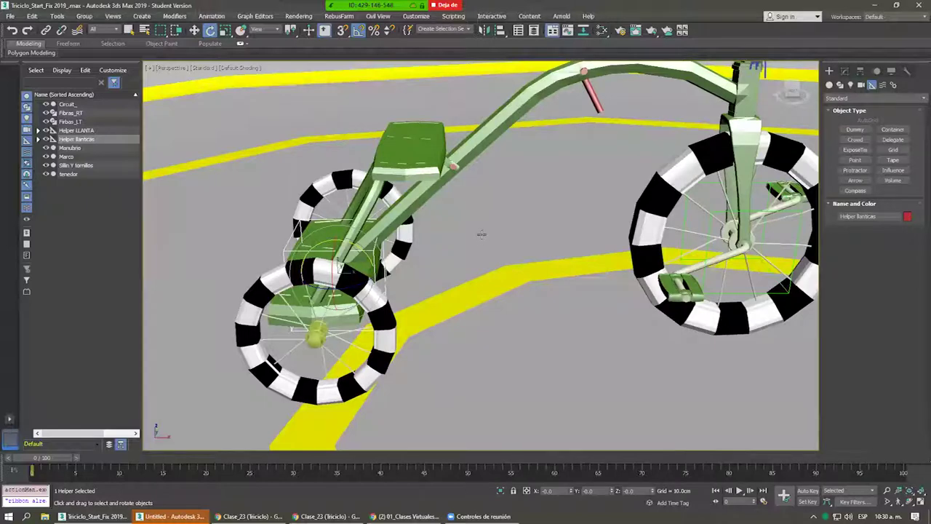
scroll(466, 234, "down", 1)
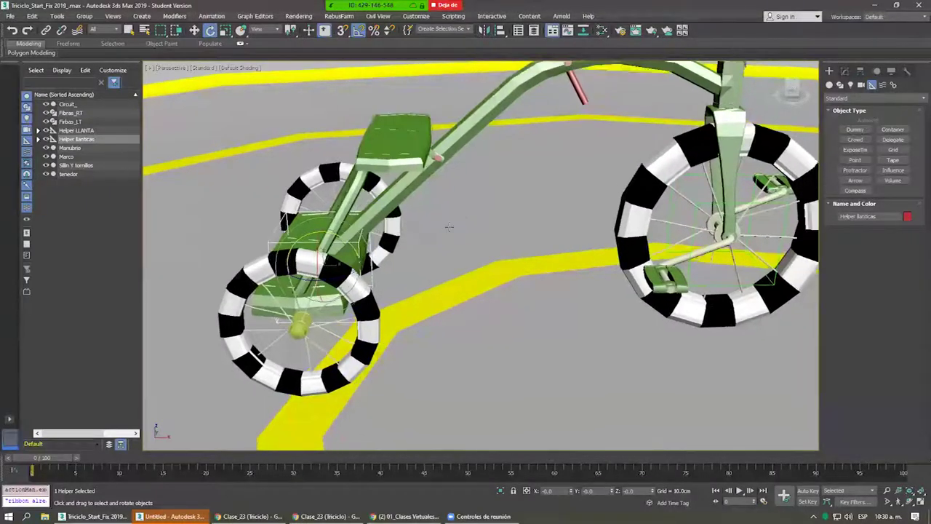
scroll(466, 234, "down", 5)
Switch to Move and select the front wheel helper Helper LLANTA.
middle_click_drag(509, 218, 565, 219, "alt")
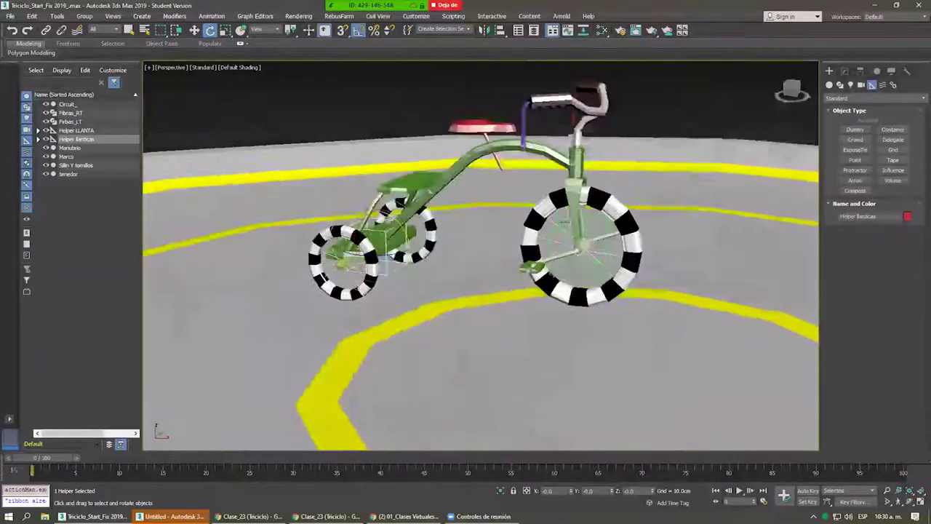
right_click(565, 219)
left_click(573, 229)
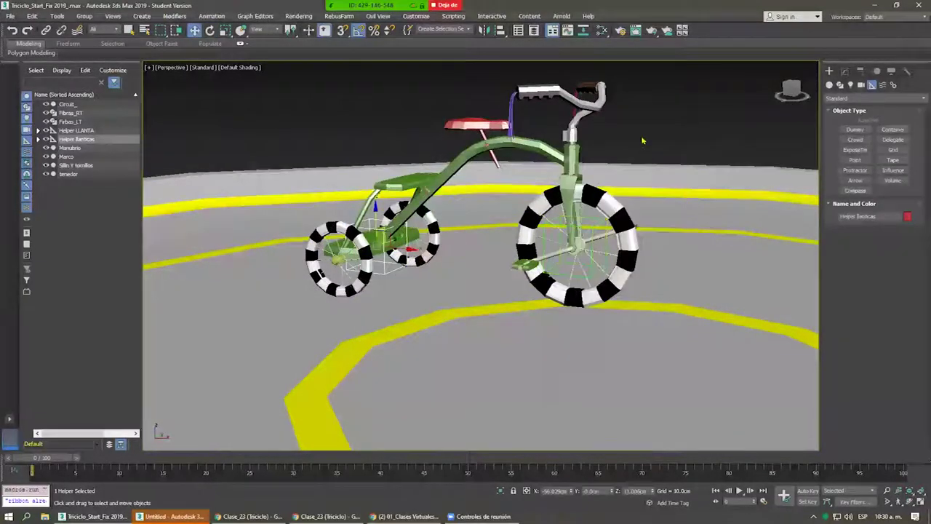
left_click(595, 224)
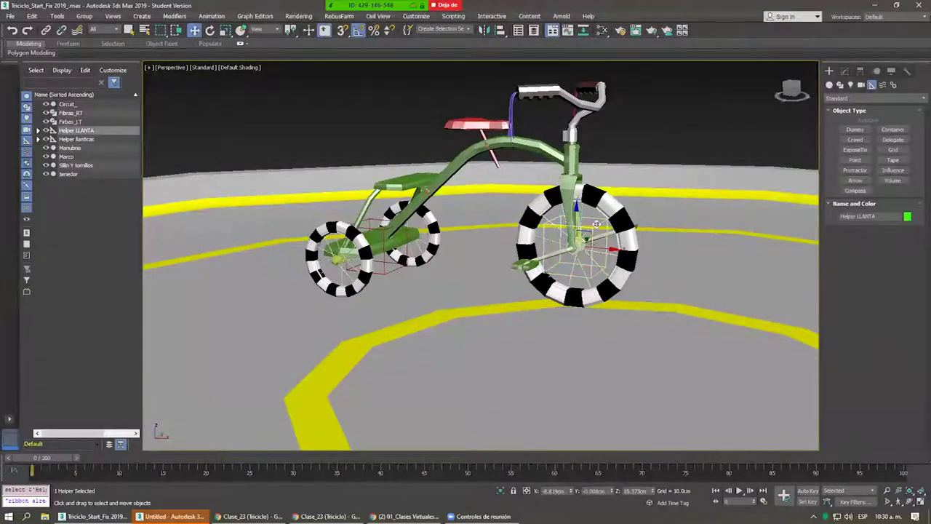
Frame Helper LLANTA, open the MAXScript Listener from the script log, then close it.
key("z")
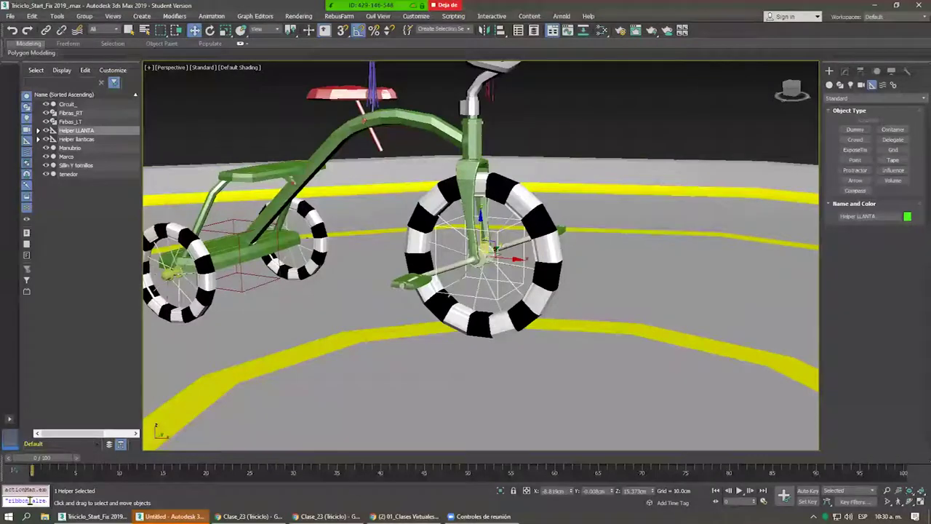
right_click(27, 500)
left_click(36, 469)
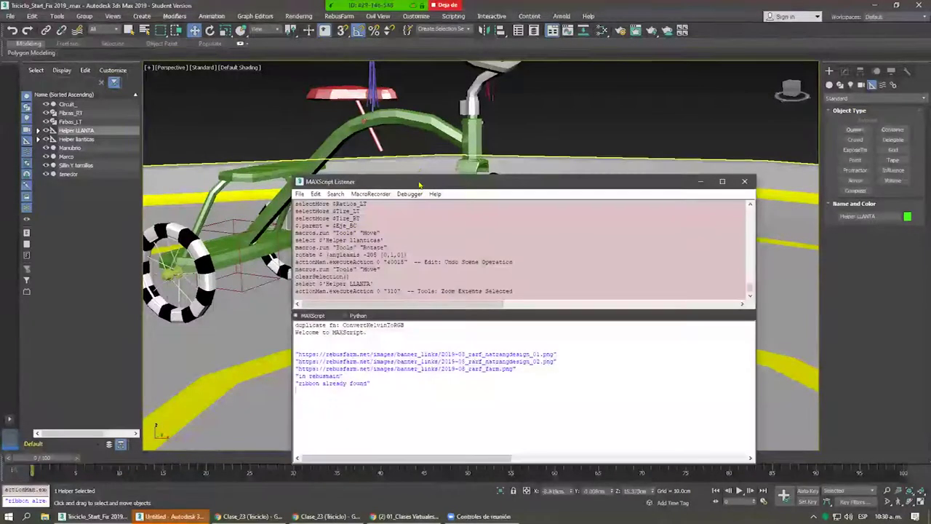
left_click_drag(419, 184, 417, 86)
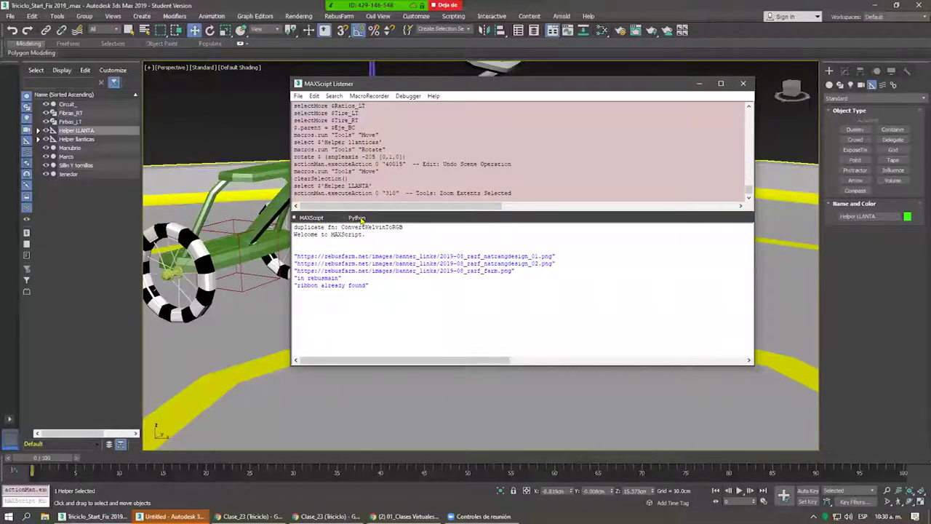
left_click(742, 84)
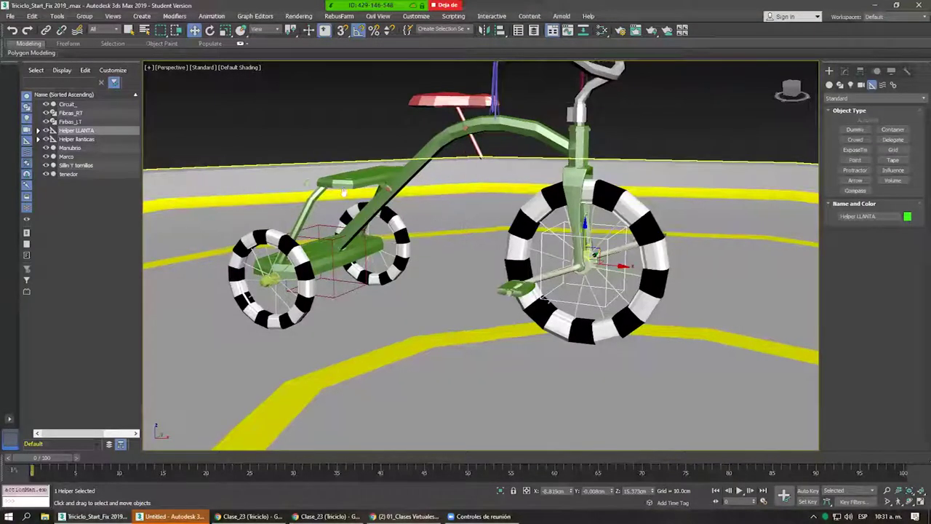
Rotate Helper llanticas to spin the rear wheels.
middle_click_drag(345, 234, 349, 237)
left_click(348, 238)
right_click(356, 232)
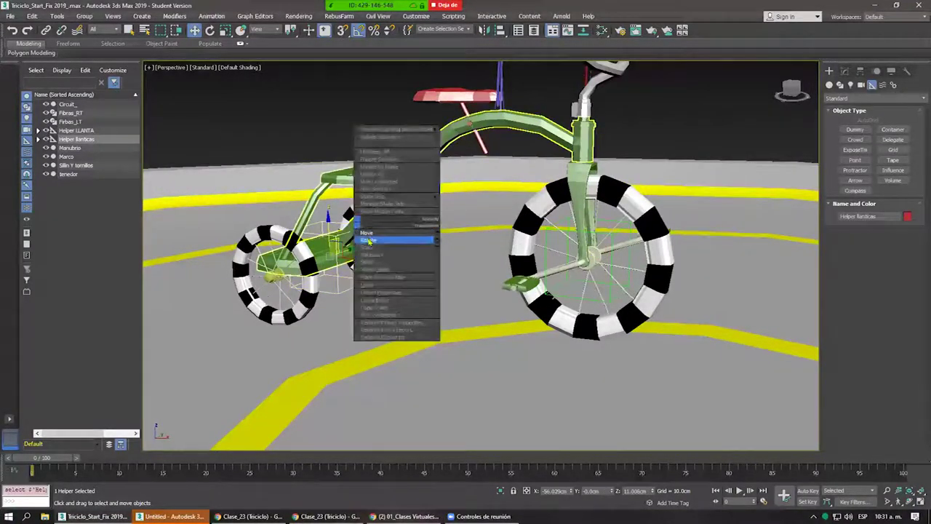
left_click(378, 244)
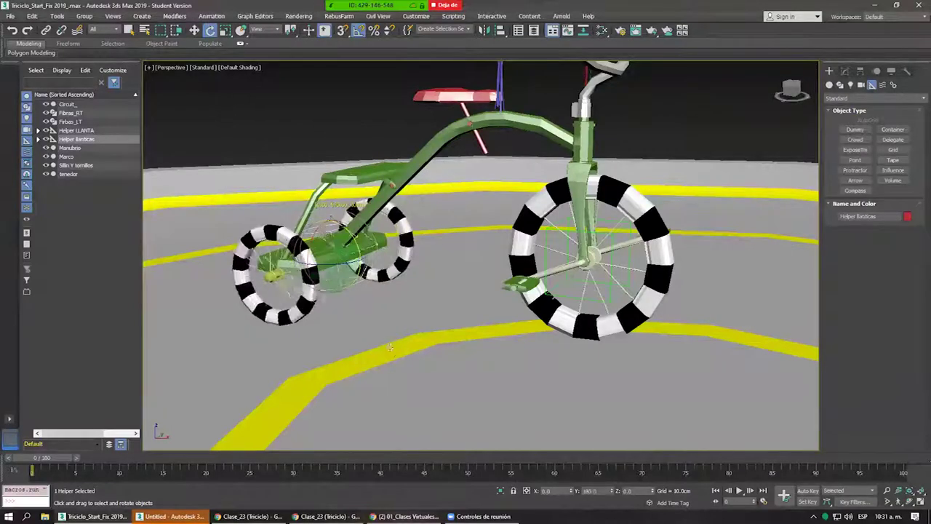
left_click_drag(338, 227, 476, 212)
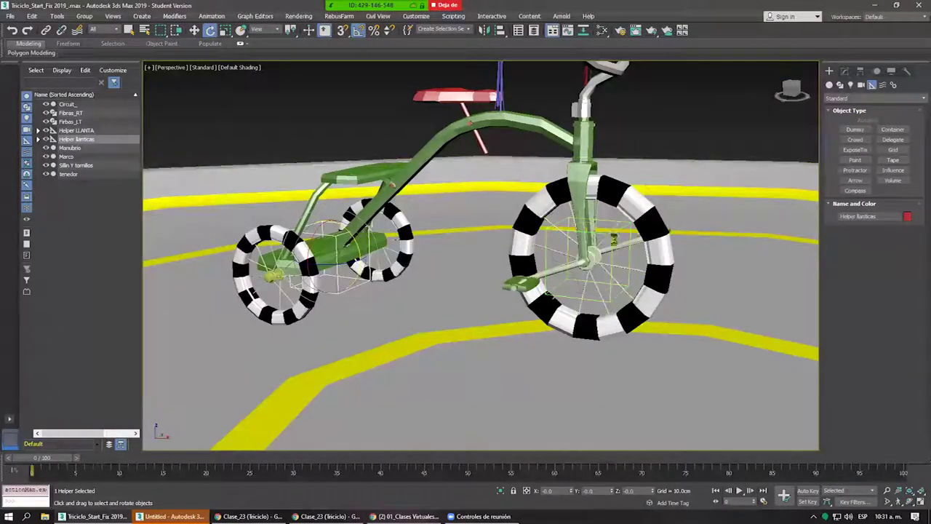
Rotate Helper LLANTA, then select, frame and rotate the tenedor fork.
left_click(614, 237)
mouse_move(614, 237)
left_mouse_down()
mouse_move(626, 271)
mouse_move(442, 249)
left_mouse_up()
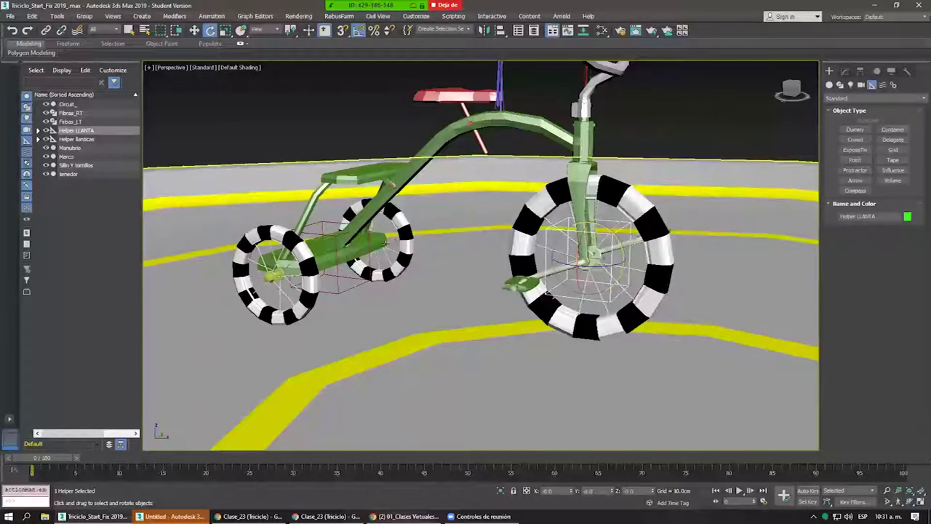
right_click(439, 230)
middle_click_drag(439, 220, 349, 218, "alt")
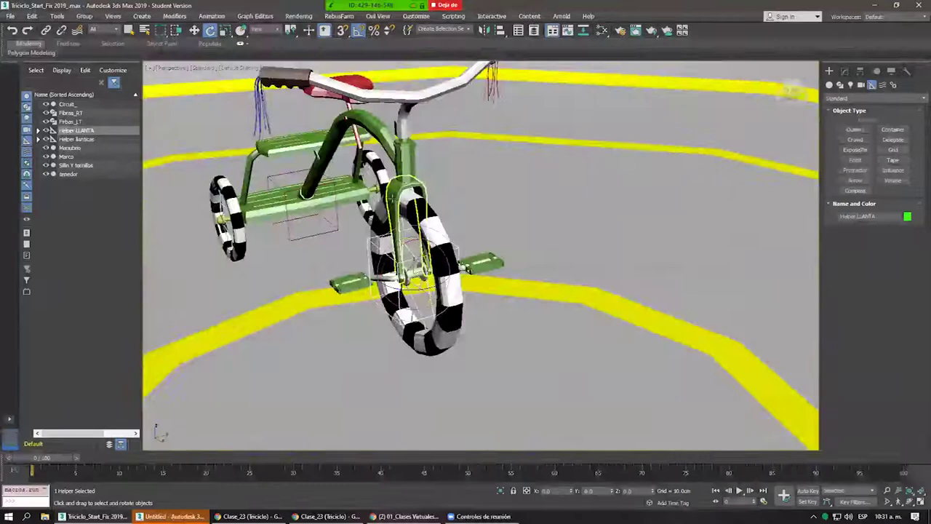
left_click(407, 218)
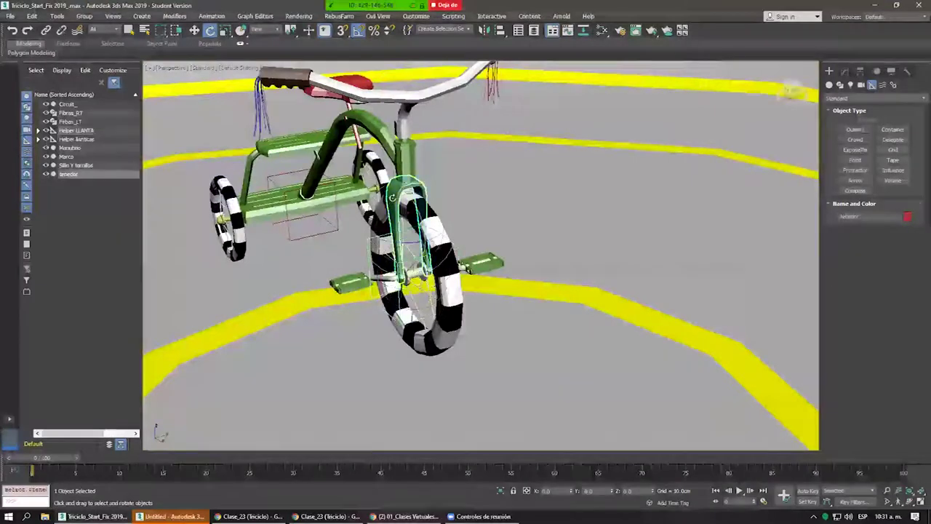
key("z")
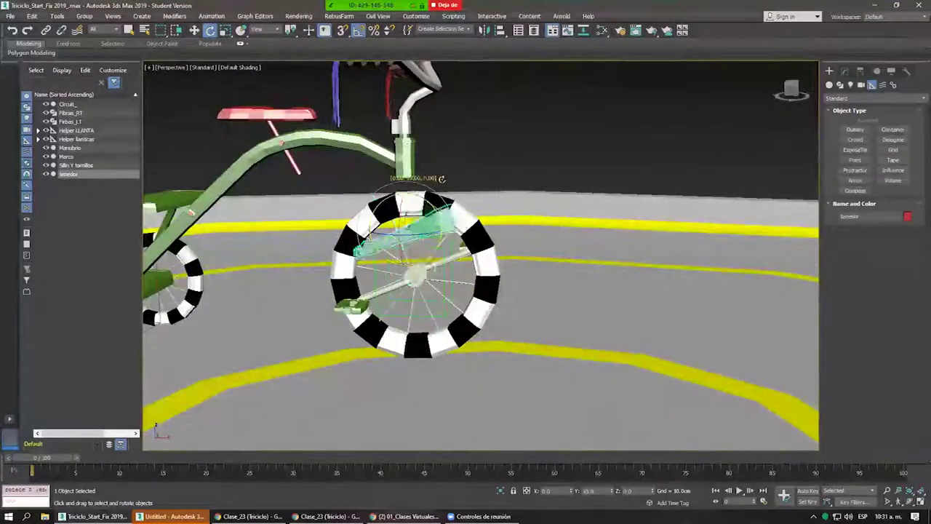
left_click_drag(441, 178, 431, 184)
Check the fork in Left and Front views, then return to Perspective with Move active.
mouse_move(466, 211)
middle_mouse_down("alt")
mouse_move(379, 217)
mouse_move(438, 191)
middle_mouse_up("alt")
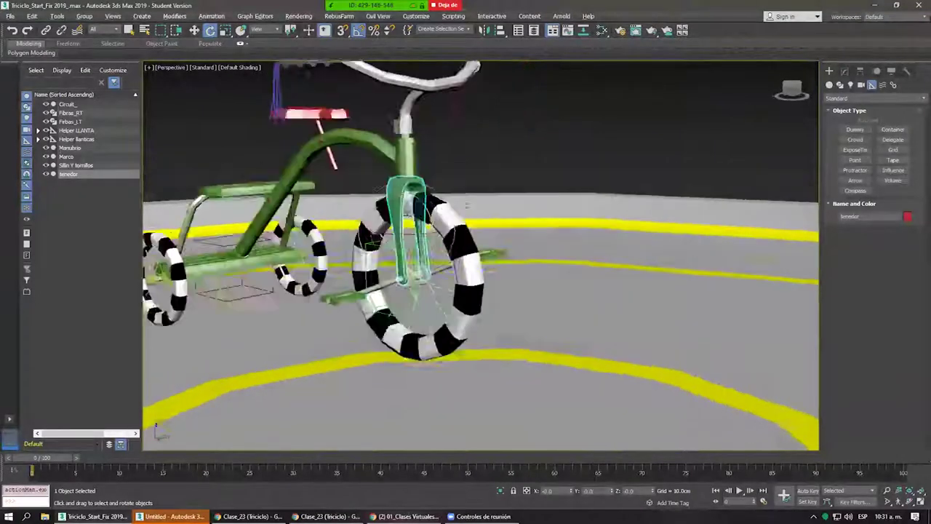
key("l")
scroll(437, 191, "up", 5)
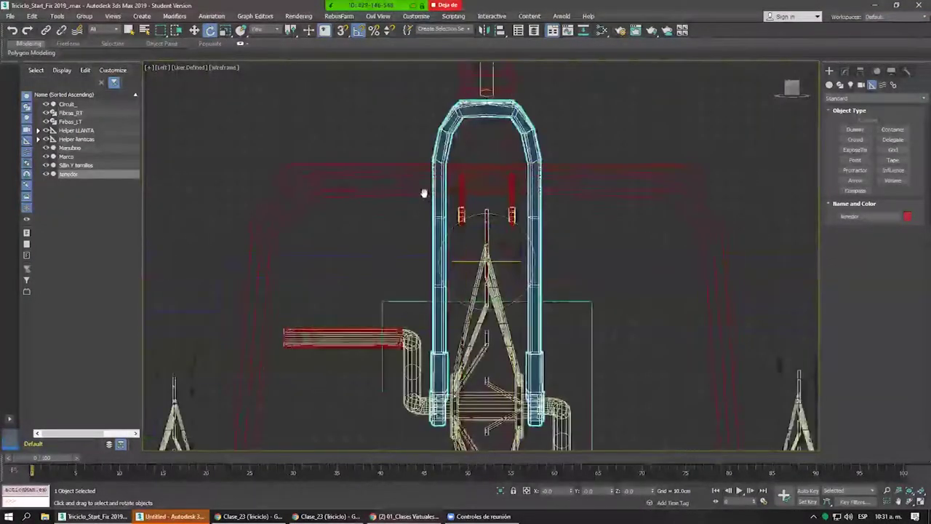
scroll(429, 193, "down", 3)
key("f")
right_click(535, 172)
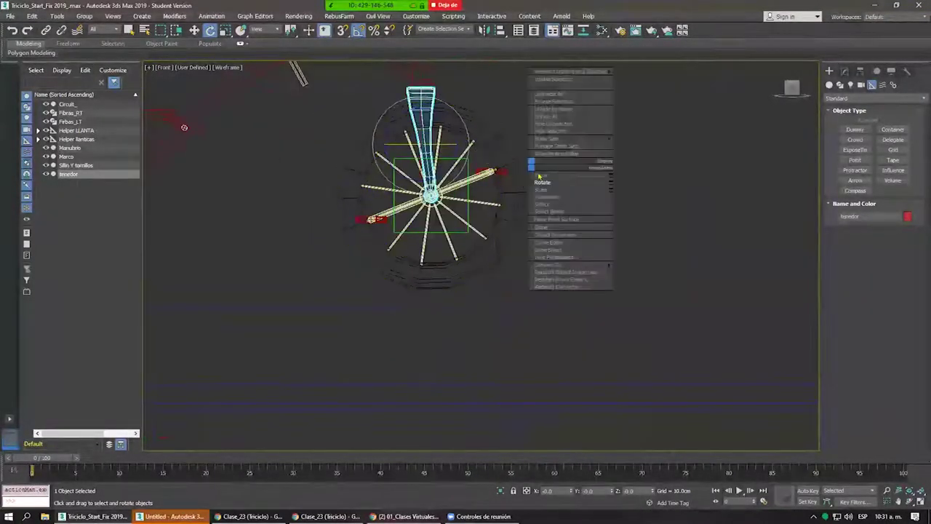
left_click(547, 177)
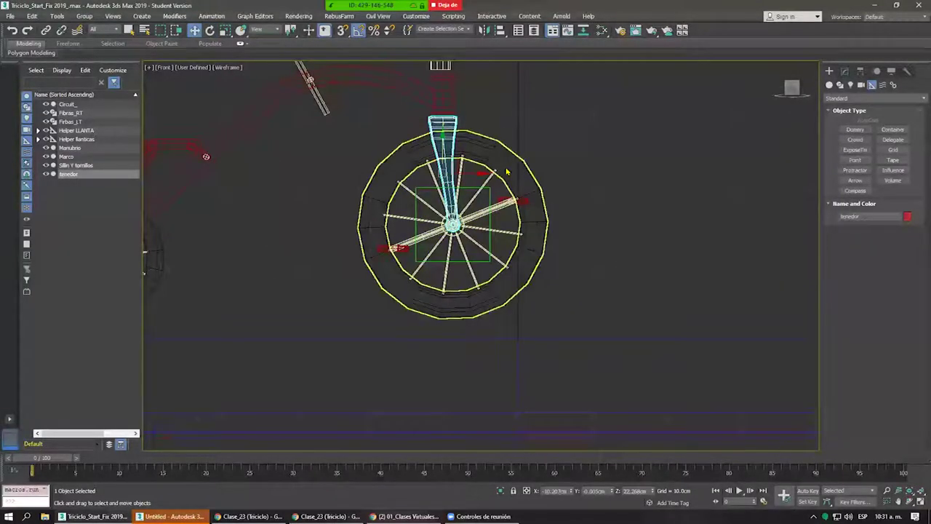
key("p")
mouse_move(508, 180)
middle_mouse_down("alt")
mouse_move(538, 186)
mouse_move(510, 219)
middle_mouse_up("alt")
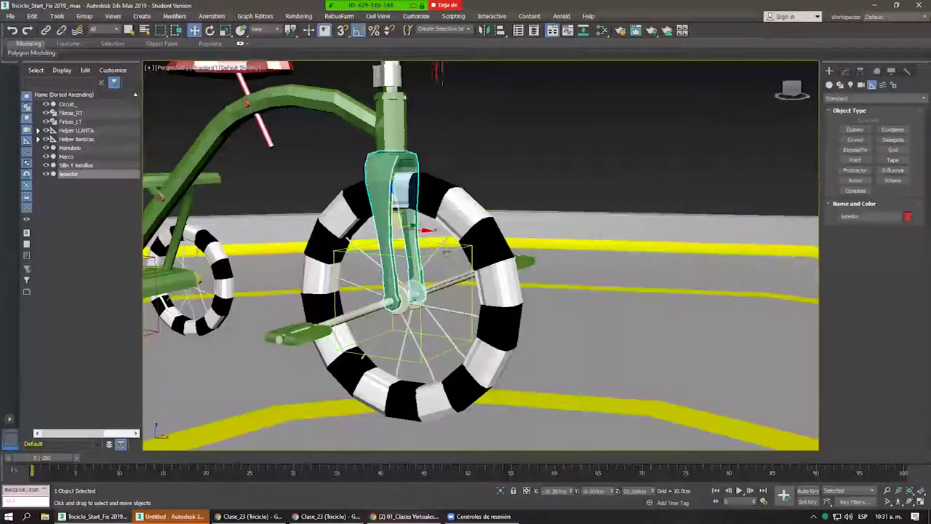
Select Helper LLANTA and zoom around a three-quarter view of the tricycle.
left_click(441, 251)
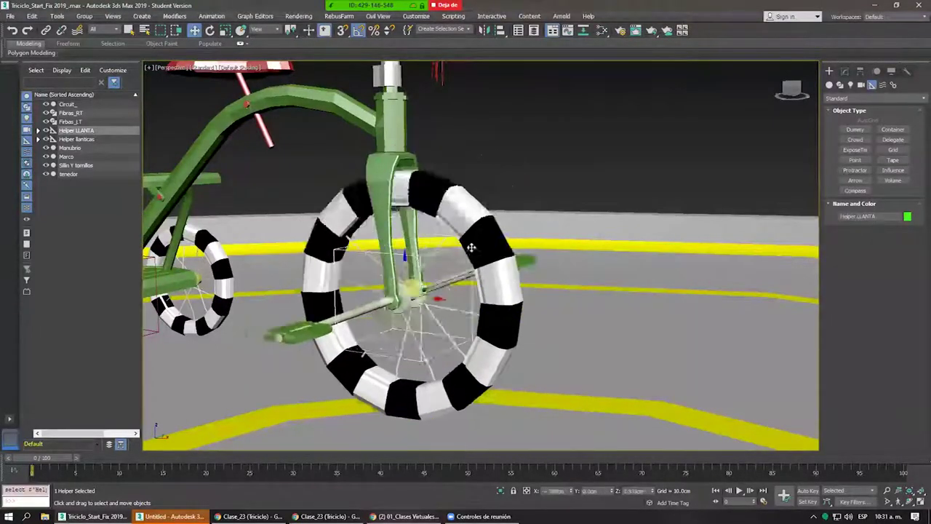
mouse_move(495, 217)
middle_mouse_down("alt")
mouse_move(483, 251)
mouse_move(465, 262)
middle_mouse_up("alt")
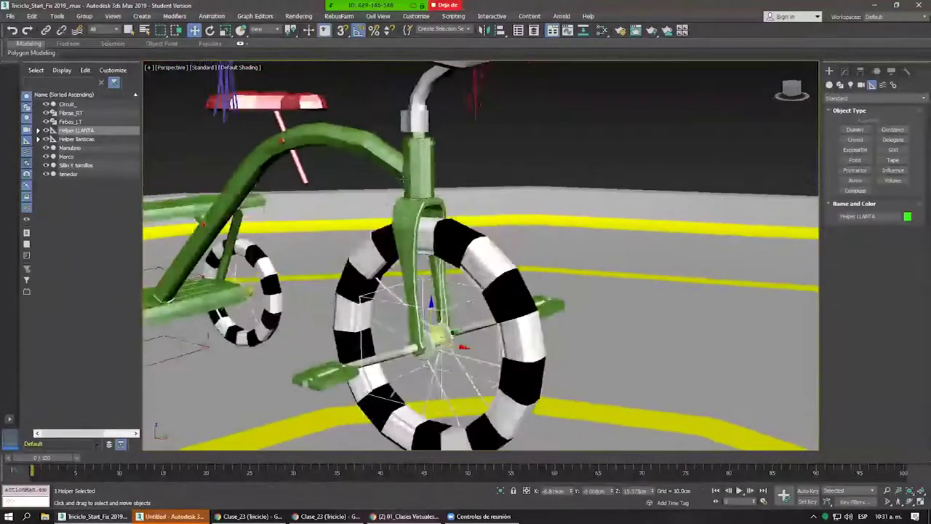
scroll(465, 262, "down", 5)
scroll(462, 273, "down", 2)
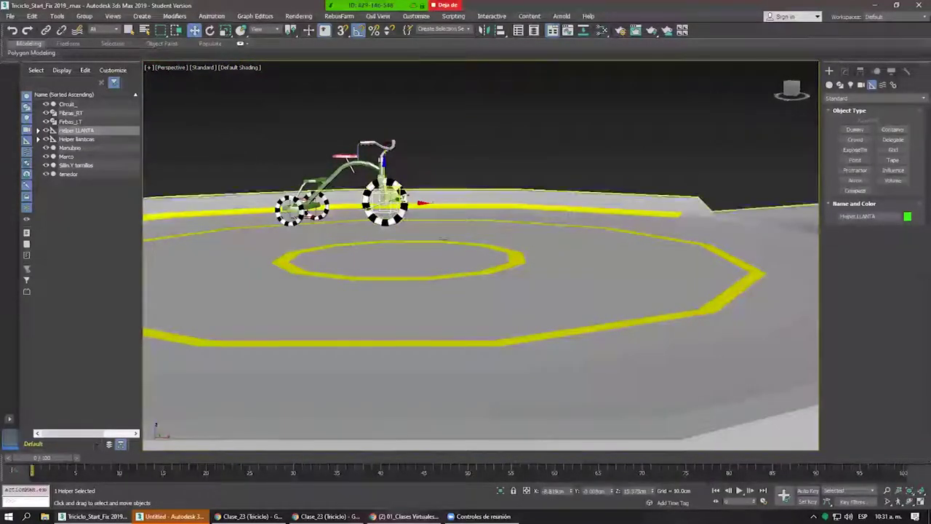
scroll(415, 185, "up", 1)
scroll(415, 186, "up", 3)
scroll(414, 186, "up", 2)
scroll(414, 185, "up", 2)
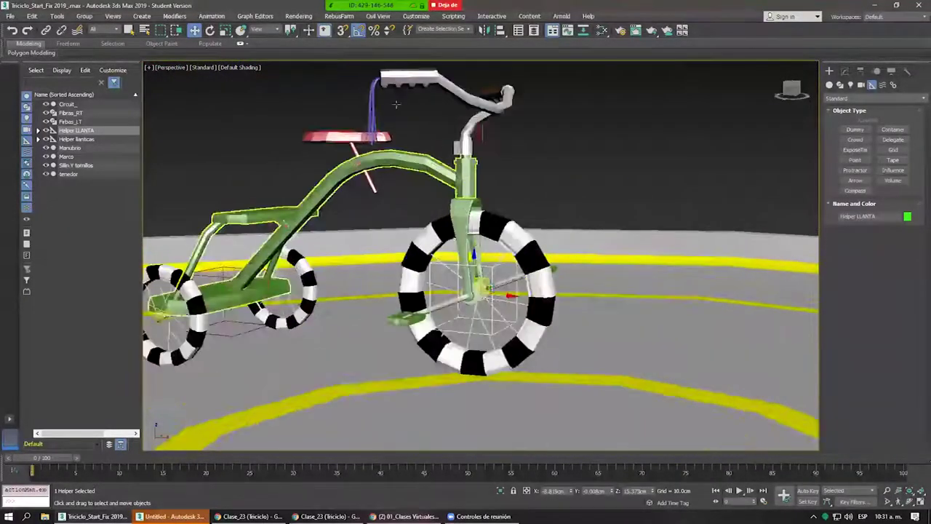
scroll(483, 207, "up", 2)
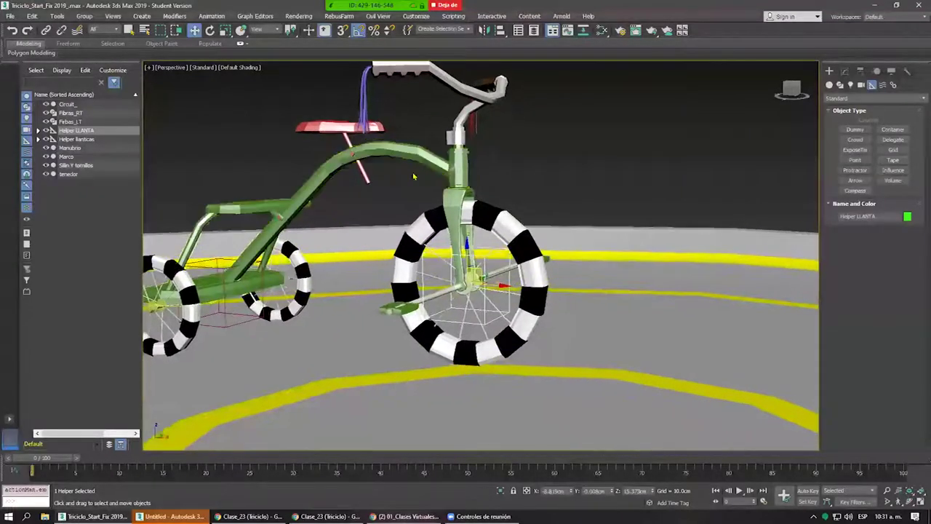
scroll(483, 208, "up", 2)
scroll(500, 188, "down", 1)
scroll(500, 189, "down", 1)
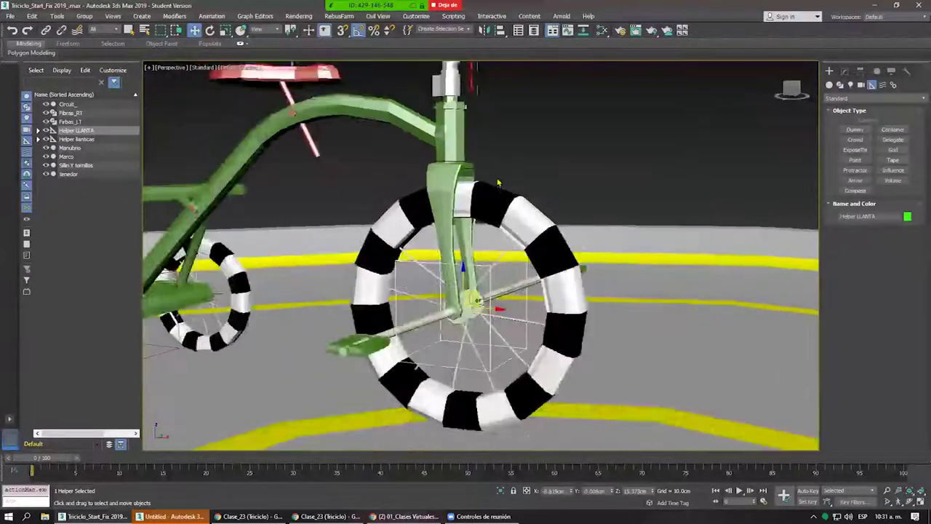
scroll(500, 189, "down", 1)
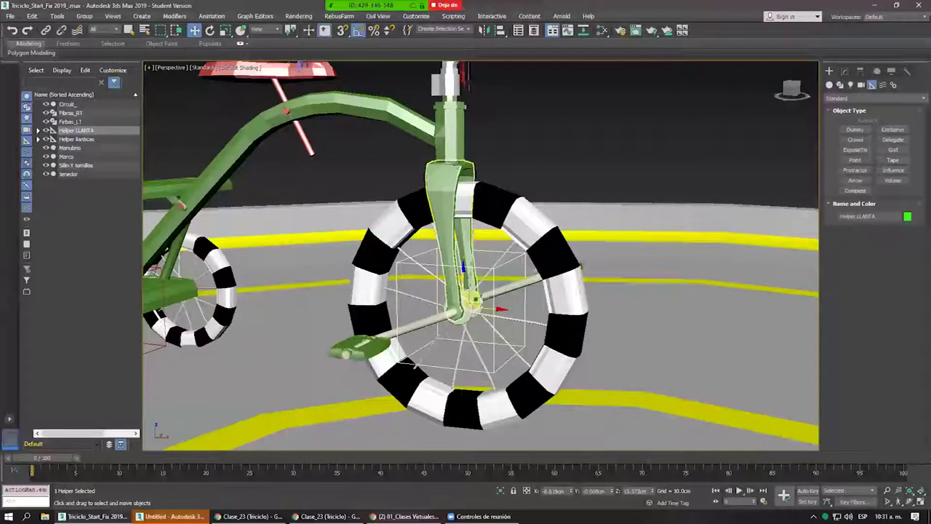
left_click(458, 165)
mouse_move(465, 226)
left_mouse_down()
mouse_move(579, 172)
mouse_move(675, 195)
mouse_move(657, 194)
left_mouse_up()
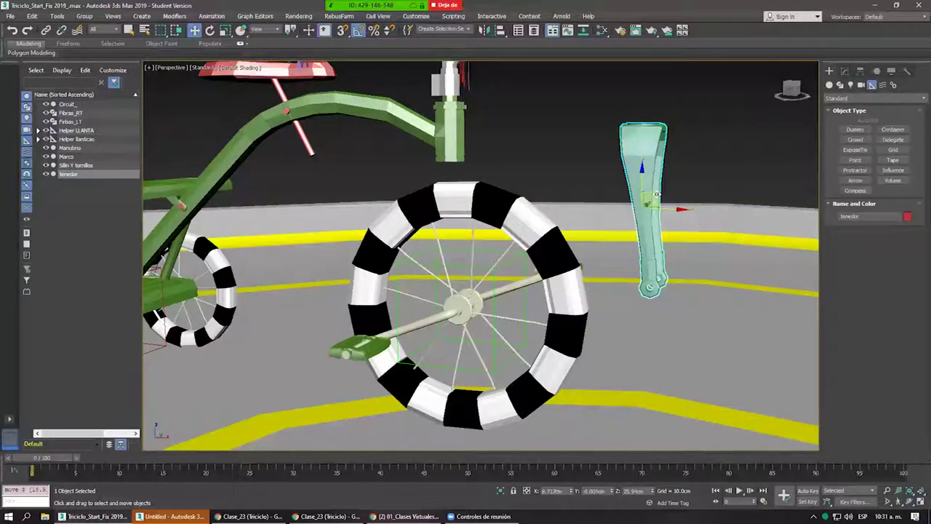
key("ctrl+z")
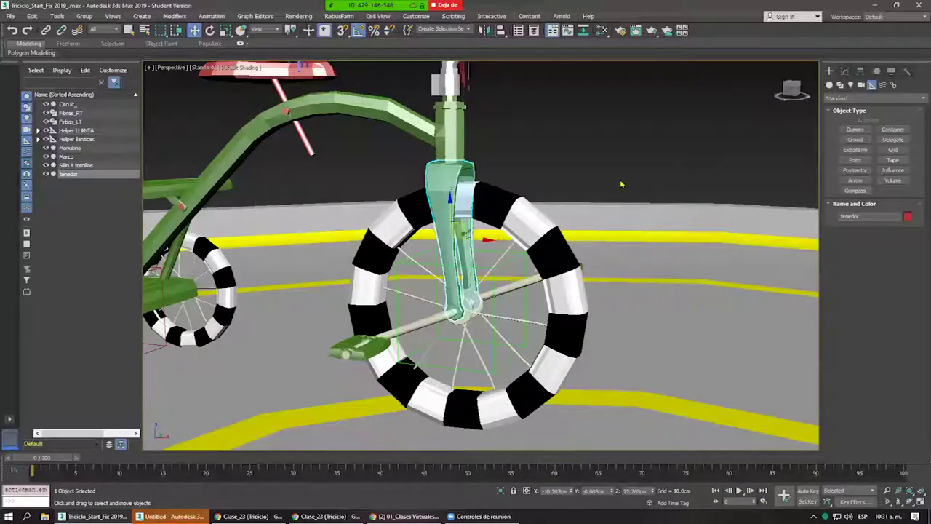
middle_click_drag(581, 187, 463, 226, "alt")
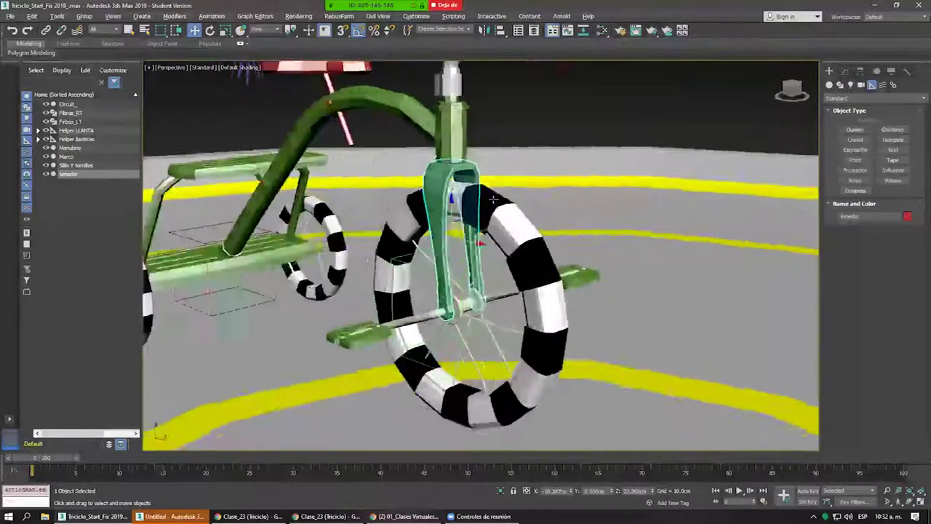
left_click_drag(463, 226, 538, 189)
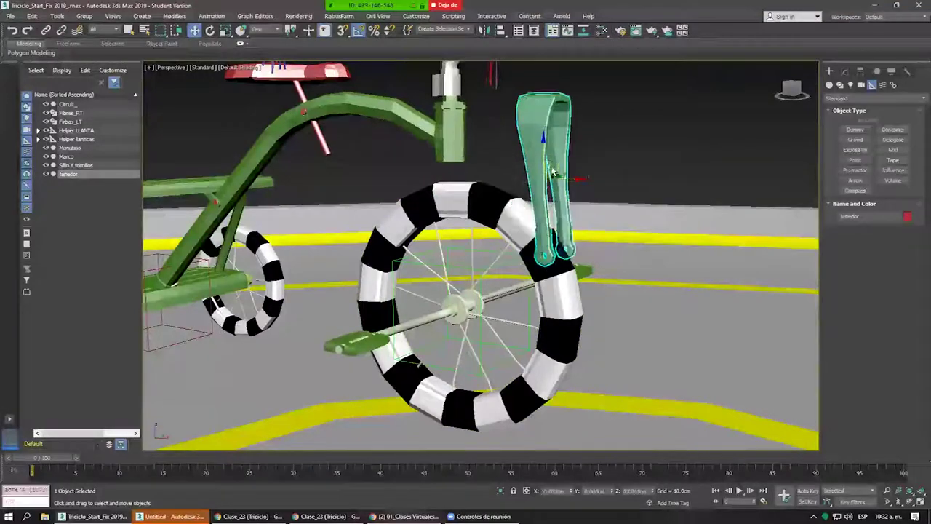
key("ctrl+z")
mouse_move(538, 189)
middle_mouse_down("alt")
mouse_move(565, 179)
mouse_move(493, 274)
middle_mouse_up("alt")
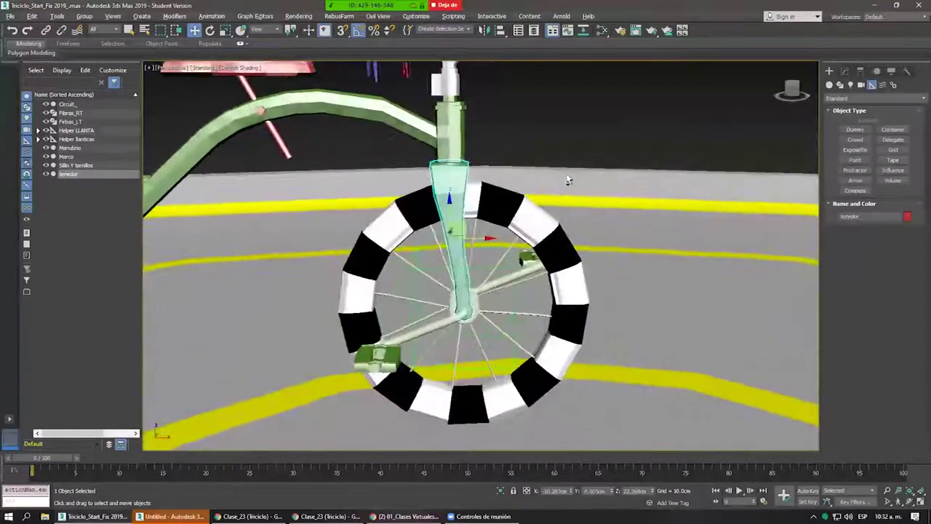
mouse_move(494, 274)
left_mouse_down()
mouse_move(640, 185)
mouse_move(626, 233)
left_mouse_up()
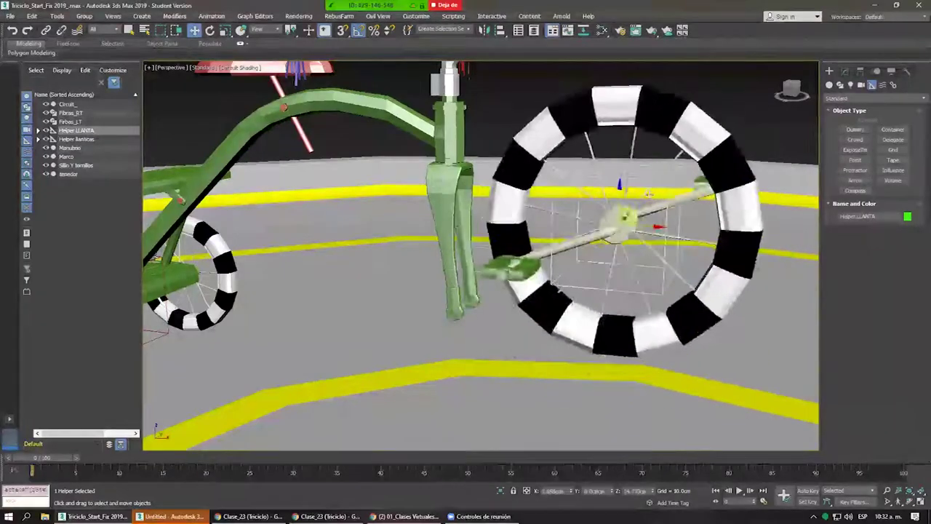
key("ctrl+z")
left_click_drag(474, 296, 566, 255)
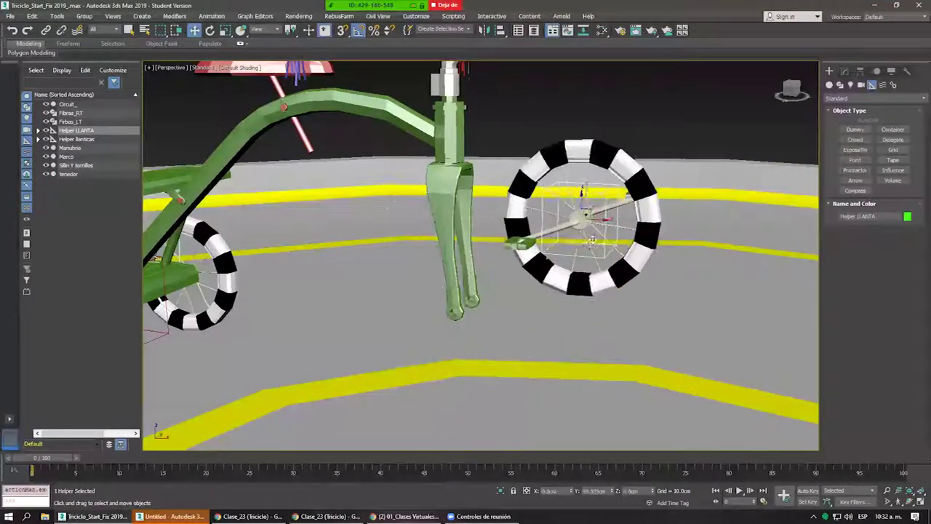
key("ctrl+z")
left_click_drag(455, 211, 597, 138)
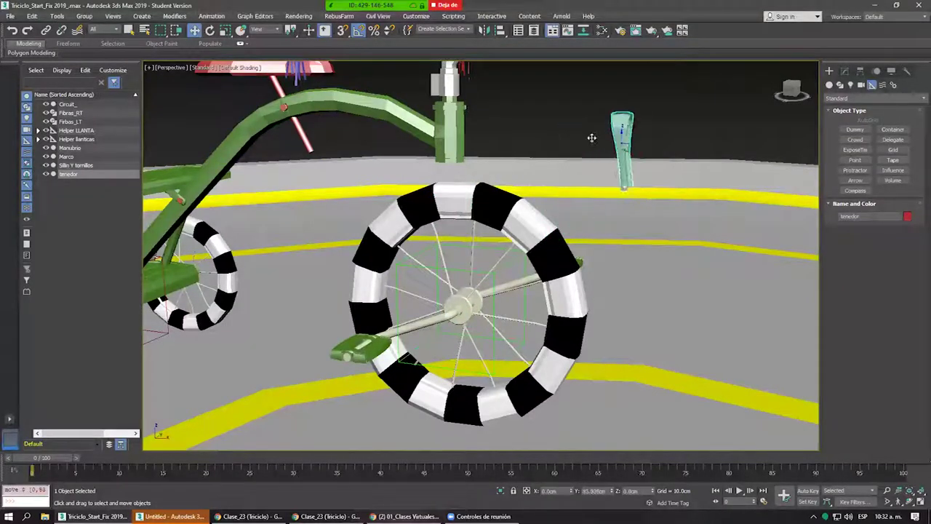
key("ctrl+z")
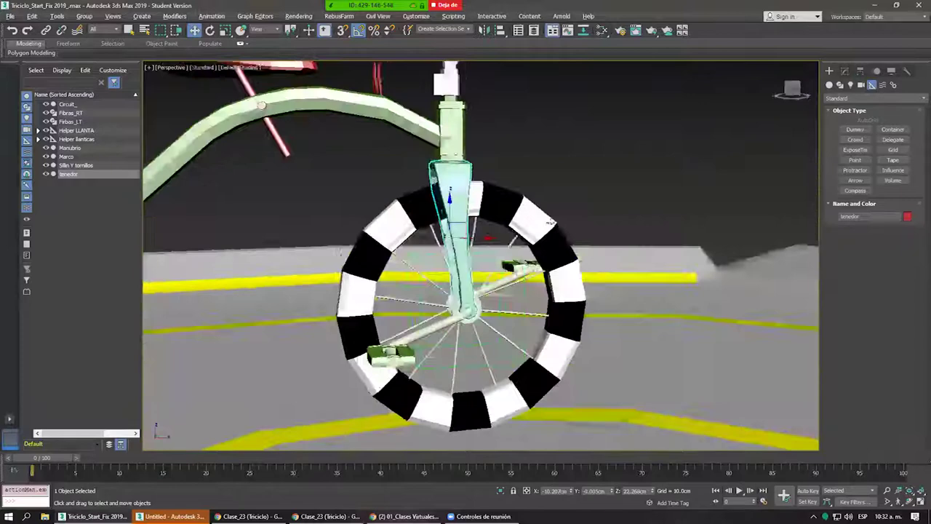
Select Helper LLANTA and link it as a child of the tenedor fork.
middle_click_drag(521, 228, 496, 274, "alt")
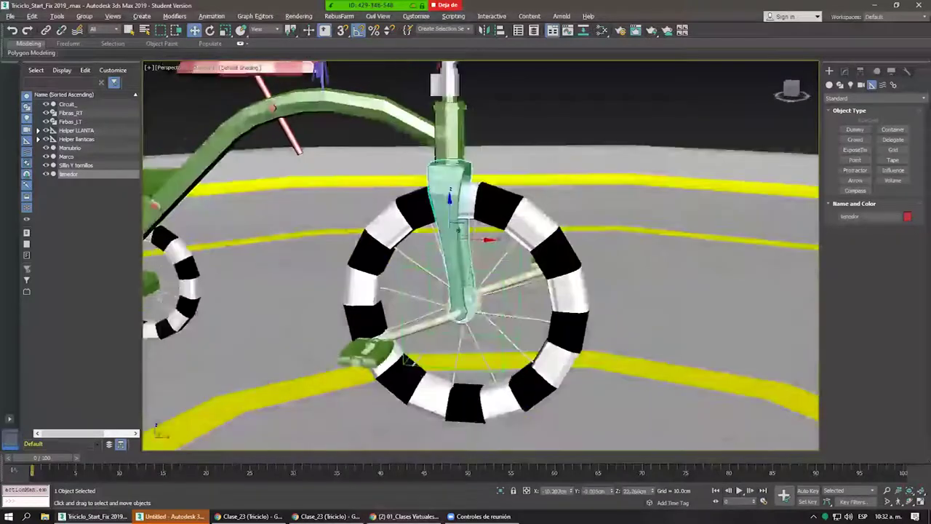
left_click(496, 273)
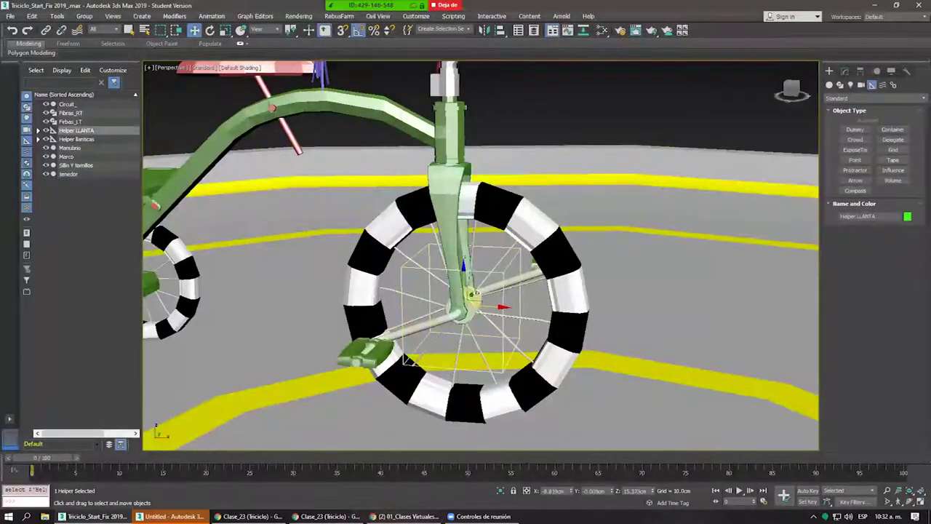
left_click_drag(480, 299, 481, 300)
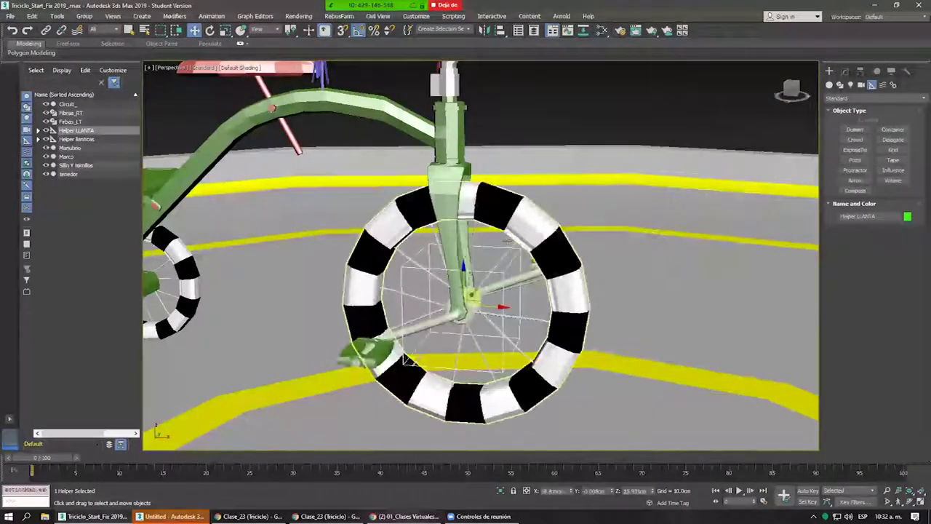
left_click(46, 29)
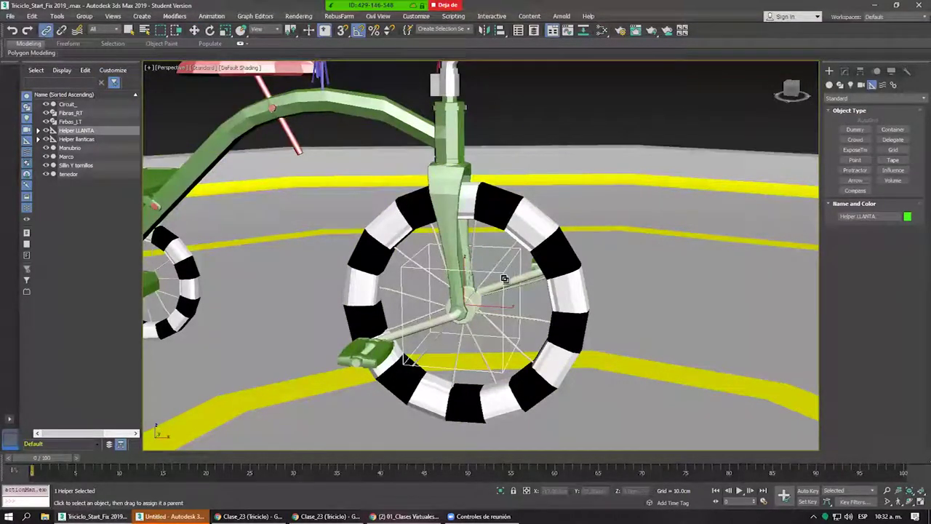
left_click_drag(453, 175, 452, 176)
Move the fork to confirm the front wheel follows, then zoom out.
right_click(451, 176)
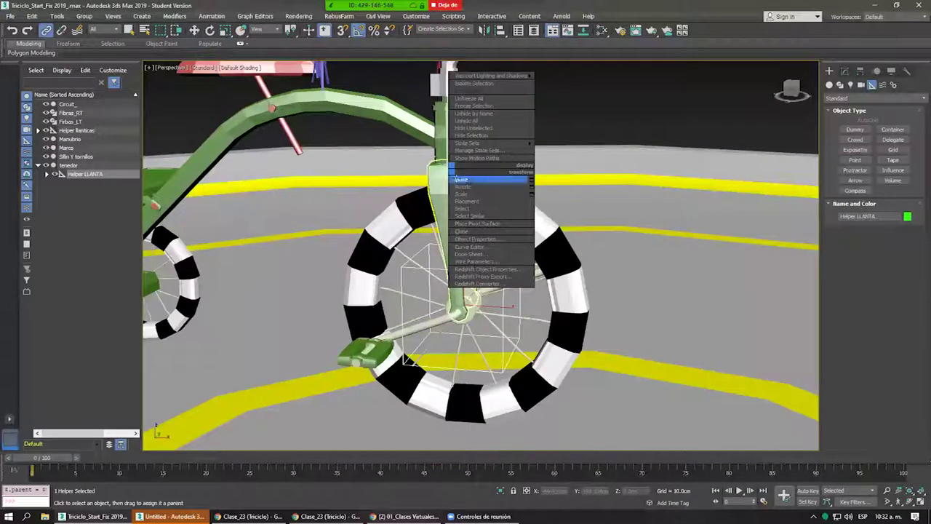
left_click(461, 179)
mouse_move(460, 227)
left_mouse_down()
mouse_move(517, 135)
mouse_move(560, 176)
left_mouse_up()
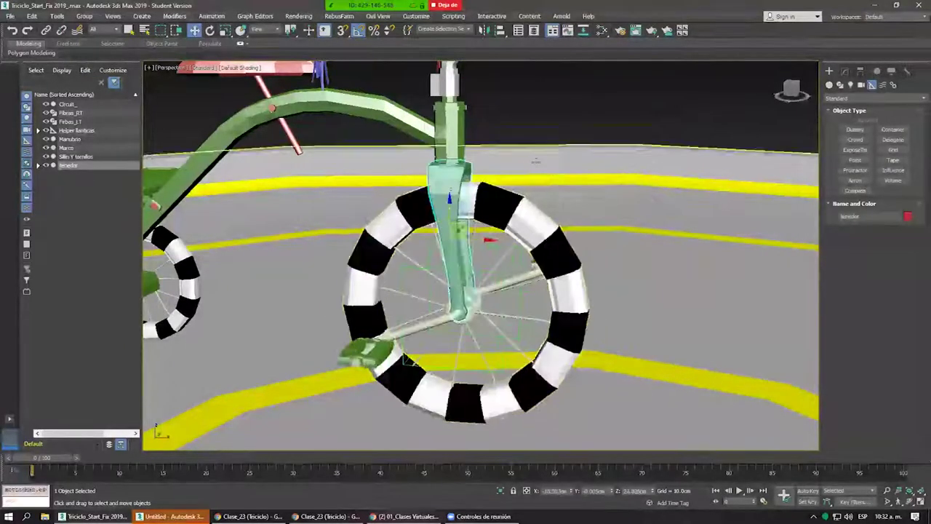
middle_click_drag(560, 177, 582, 160, "alt")
scroll(582, 160, "down", 5)
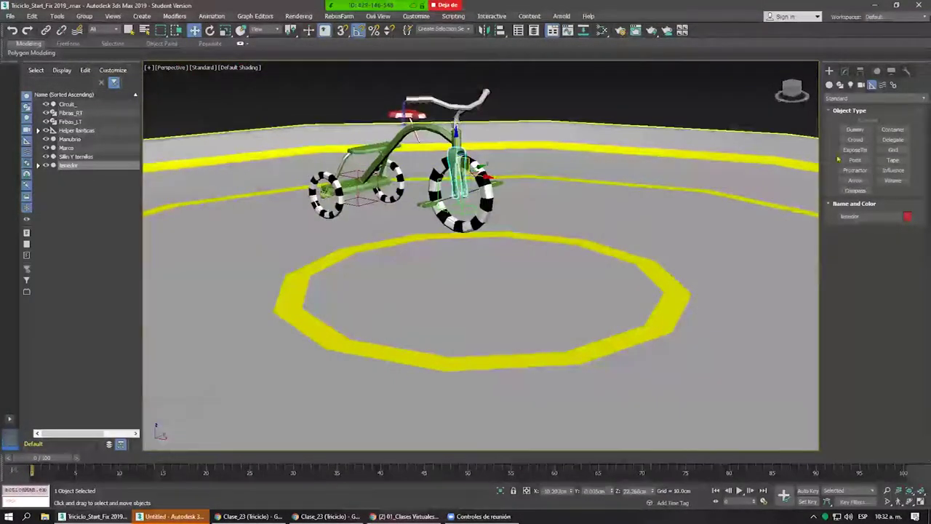
Place a point helper inside the floor ring, colour it pink and set its box to 12.8 cm.
left_click(855, 160)
left_click(509, 284)
key("w")
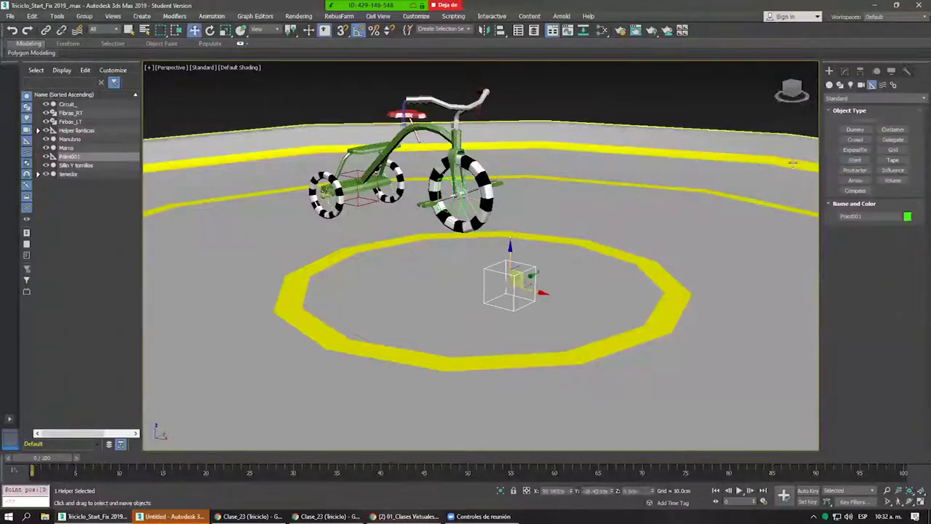
left_click(907, 216)
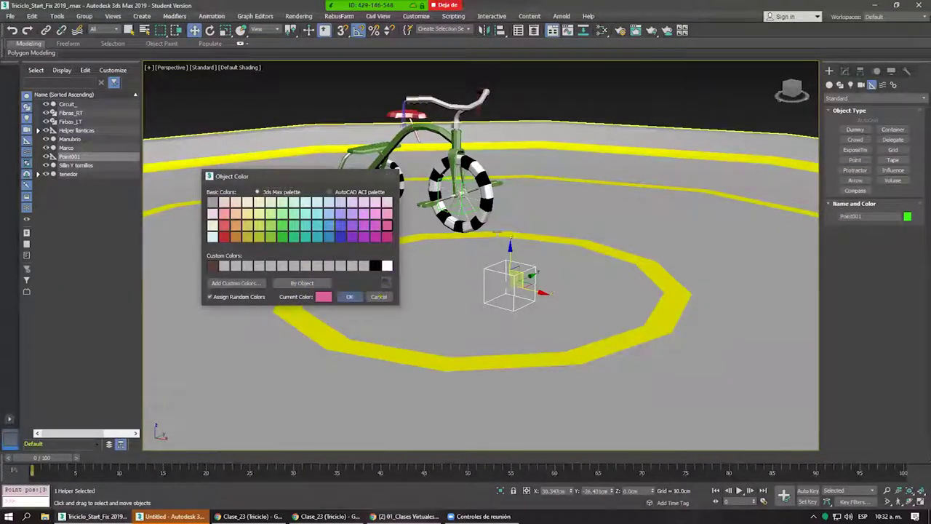
left_click(349, 296)
left_click(843, 72)
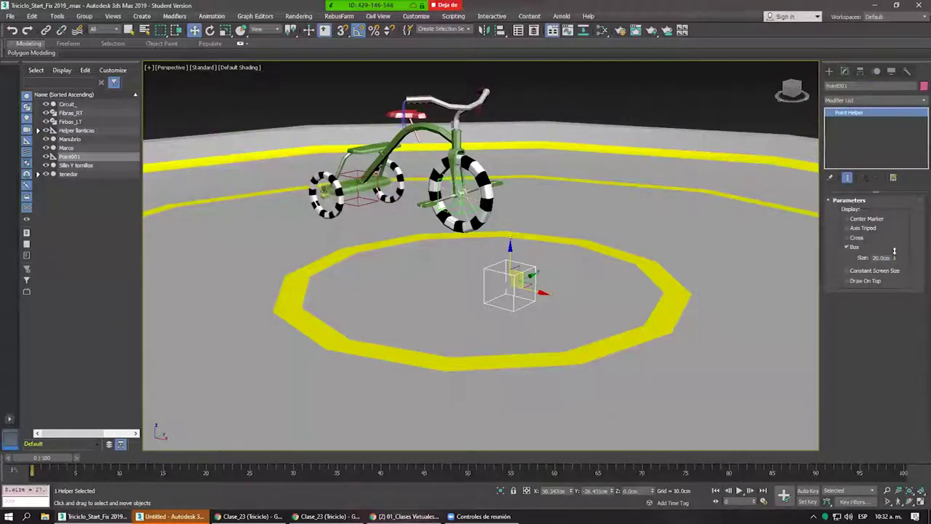
left_click_drag(894, 251, 889, 274)
Look over the tricycle, selecting handlebar Manubrio and fork tenedor, then reselect Point001.
left_click(569, 220)
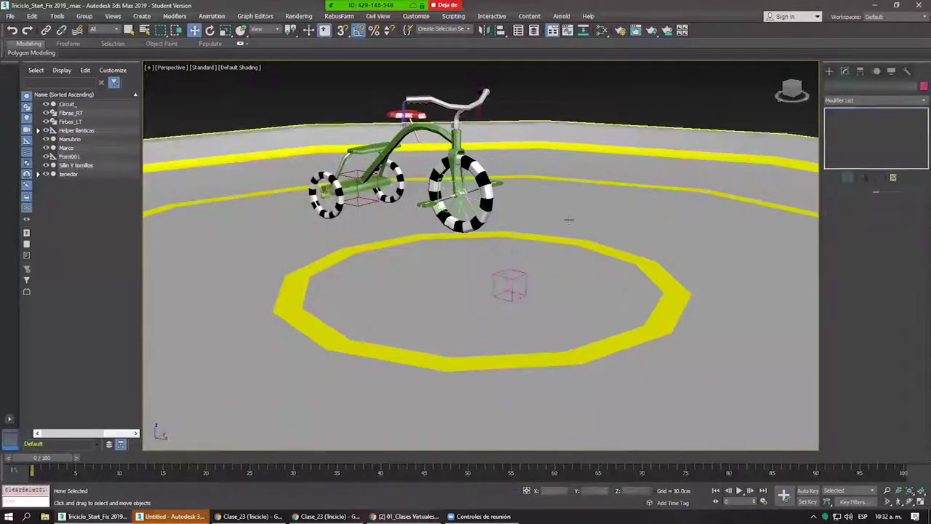
scroll(521, 279, "up", 3)
left_click(518, 276)
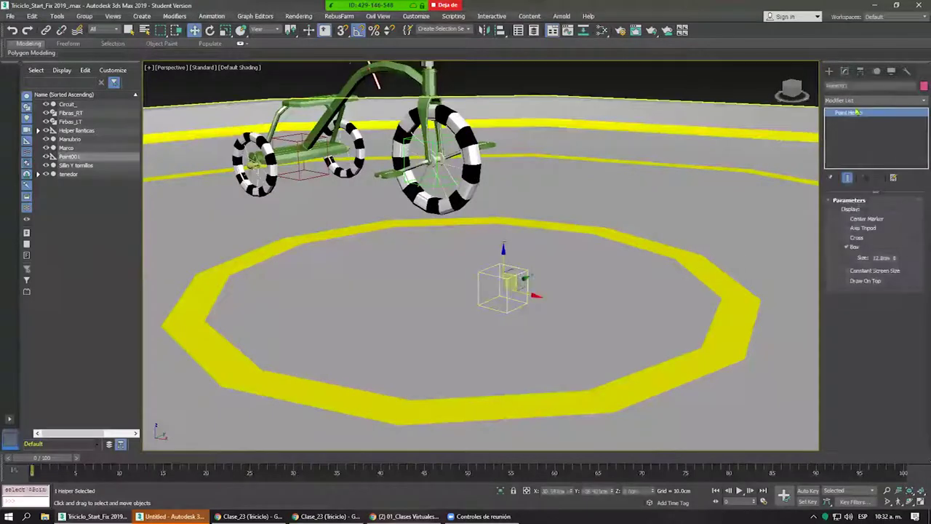
middle_click_drag(509, 291, 495, 313, "alt")
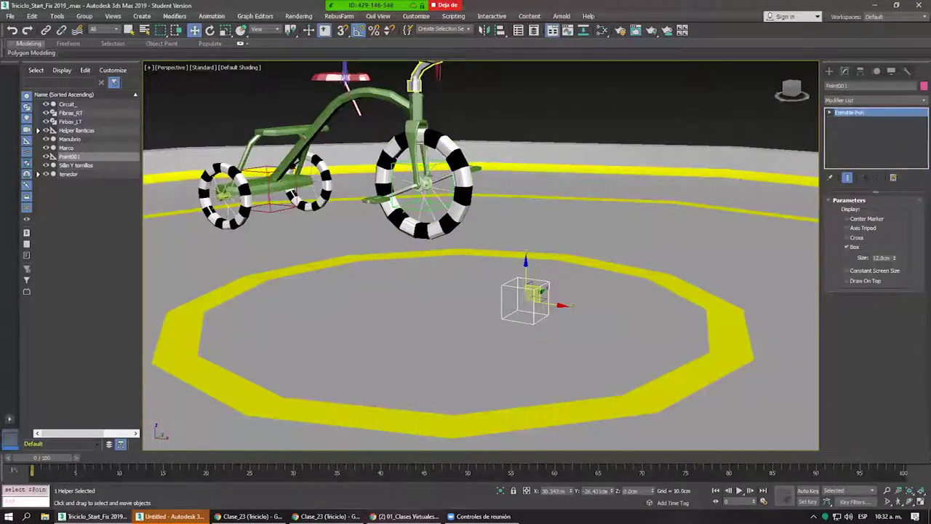
scroll(407, 128, "down", 3)
left_click(408, 131)
scroll(407, 131, "up", 4)
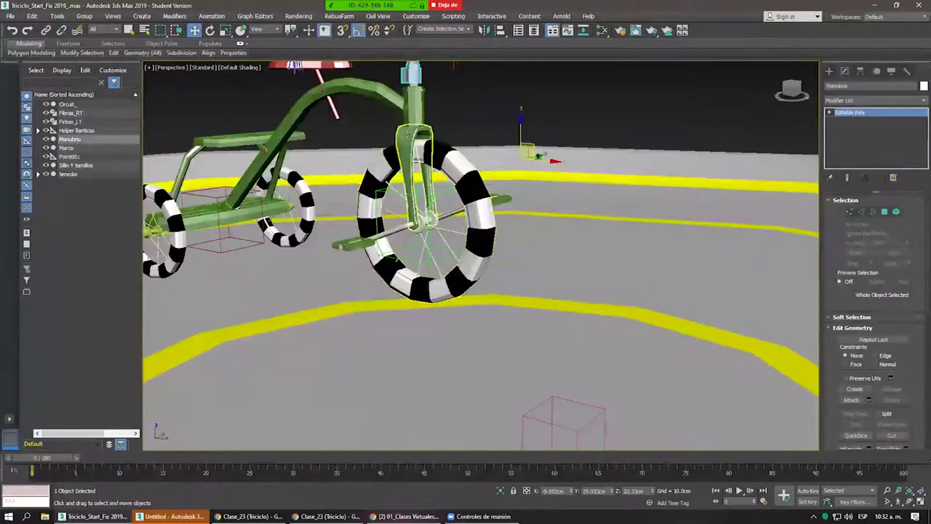
left_click(409, 135)
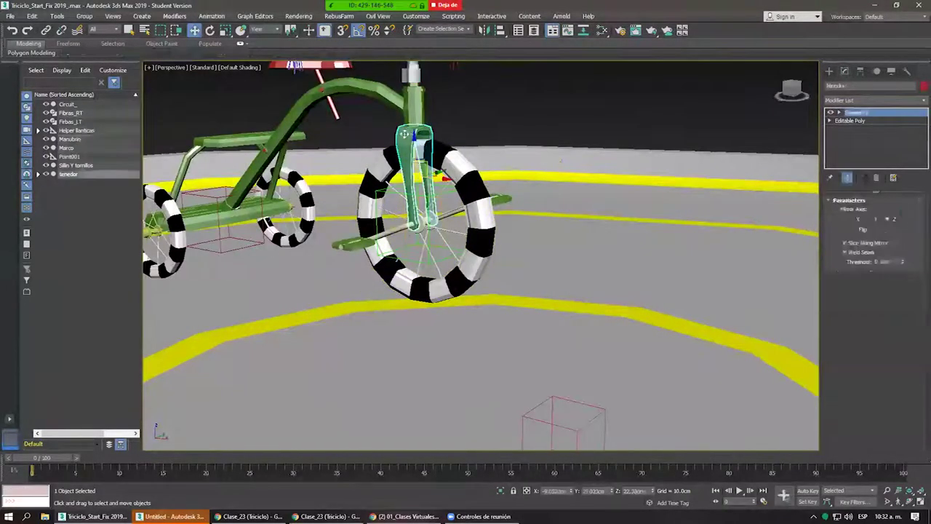
left_click(596, 412)
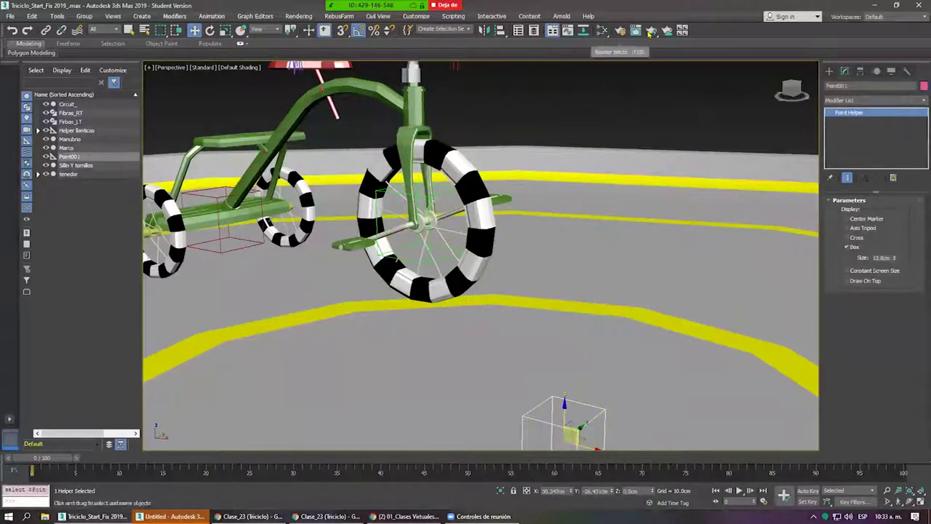
Align Point001 center-to-center with the fork tenedor on X, Y and Z.
left_click(500, 31)
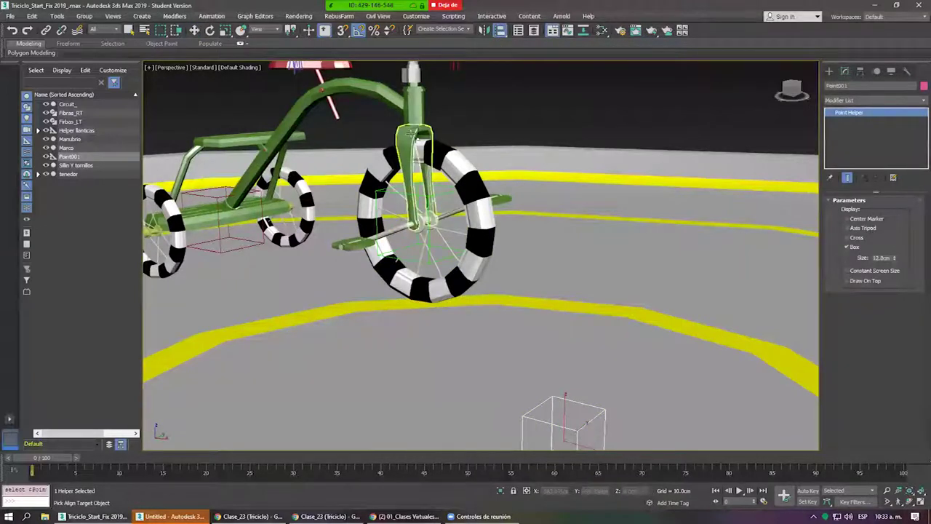
left_click(411, 138)
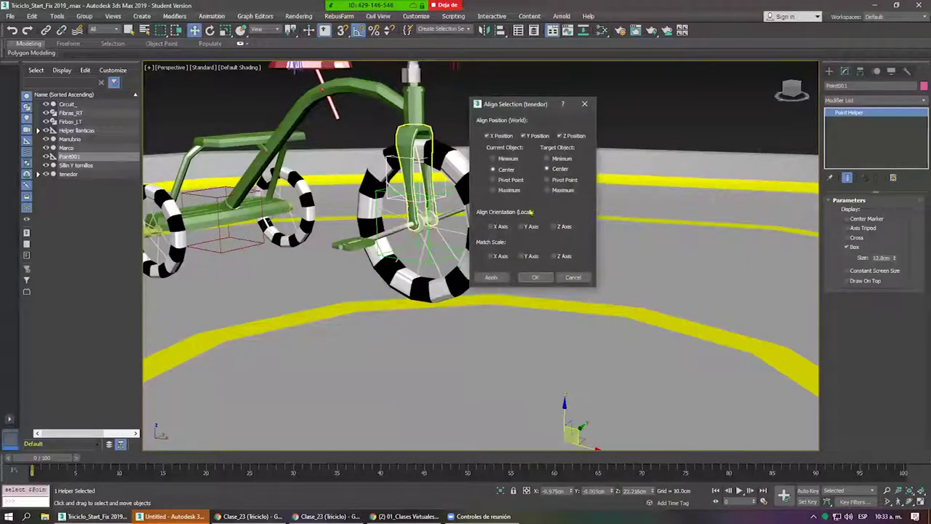
left_click(533, 278)
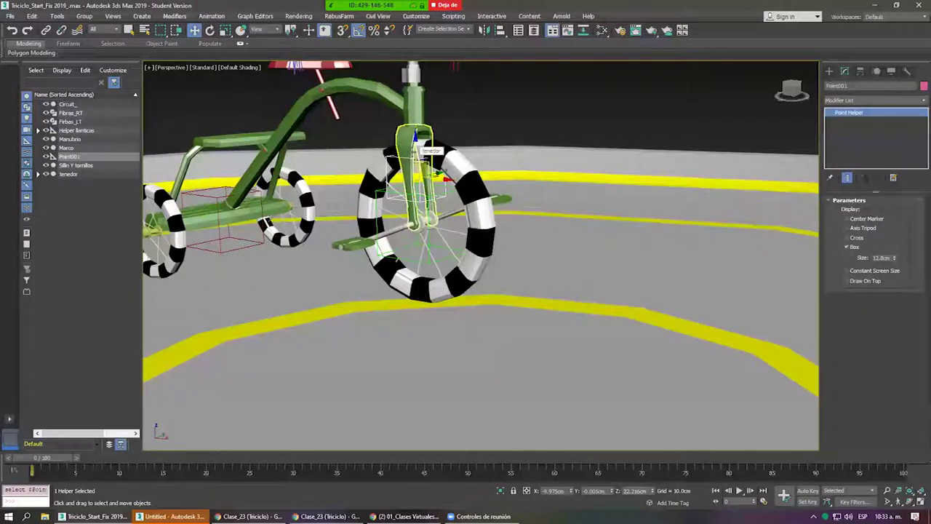
left_click(422, 142)
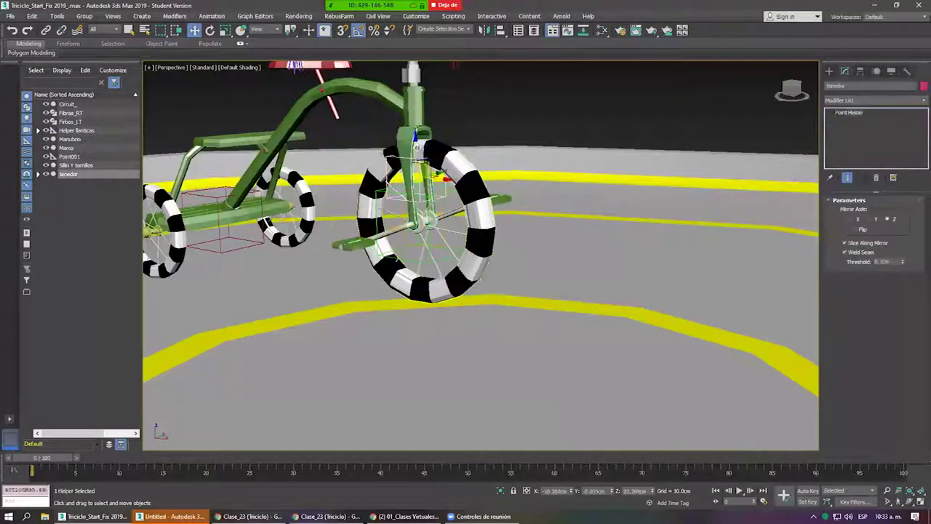
left_click(416, 147)
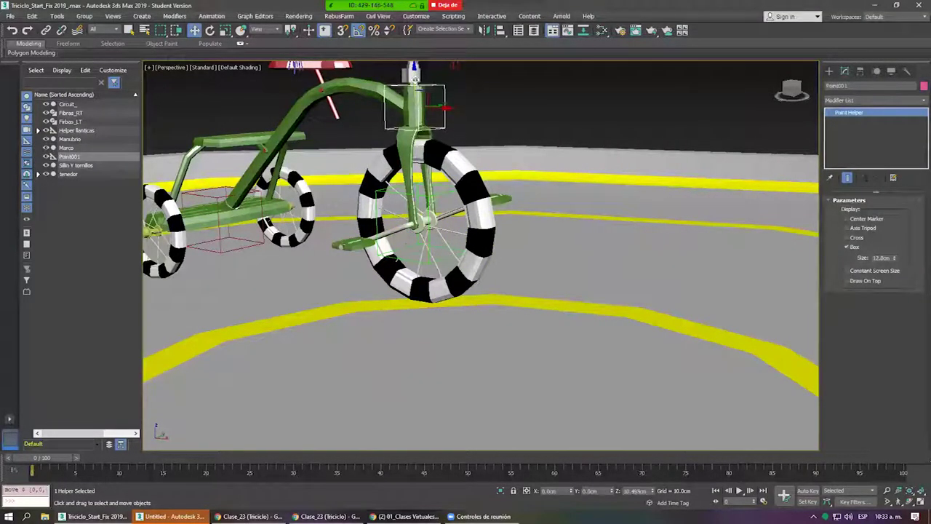
Orbit around the front of the tricycle to check Point001 atop the fork stem.
mouse_move(489, 136)
middle_mouse_down("alt")
mouse_move(450, 152)
mouse_move(480, 156)
middle_mouse_up("alt")
left_click(477, 157)
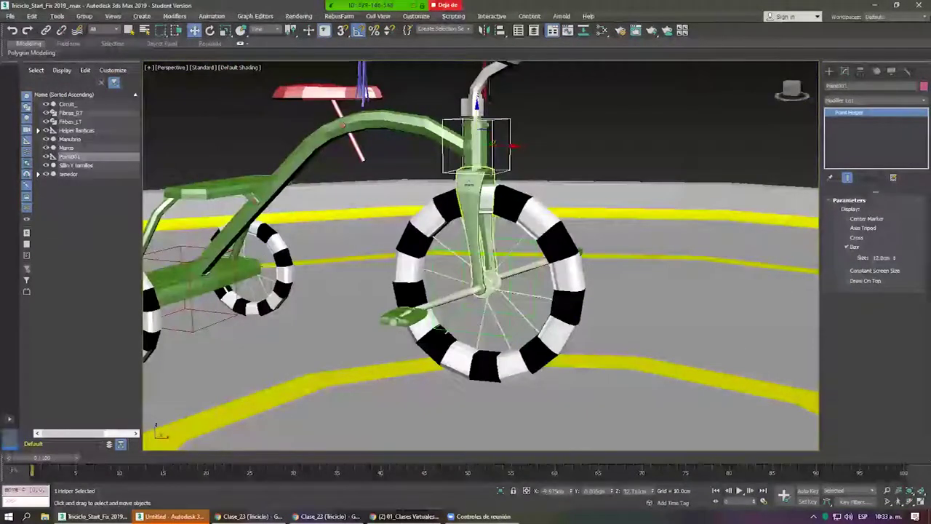
mouse_move(544, 153)
middle_mouse_down("alt")
mouse_move(561, 150)
mouse_move(520, 189)
mouse_move(510, 219)
middle_mouse_up("alt")
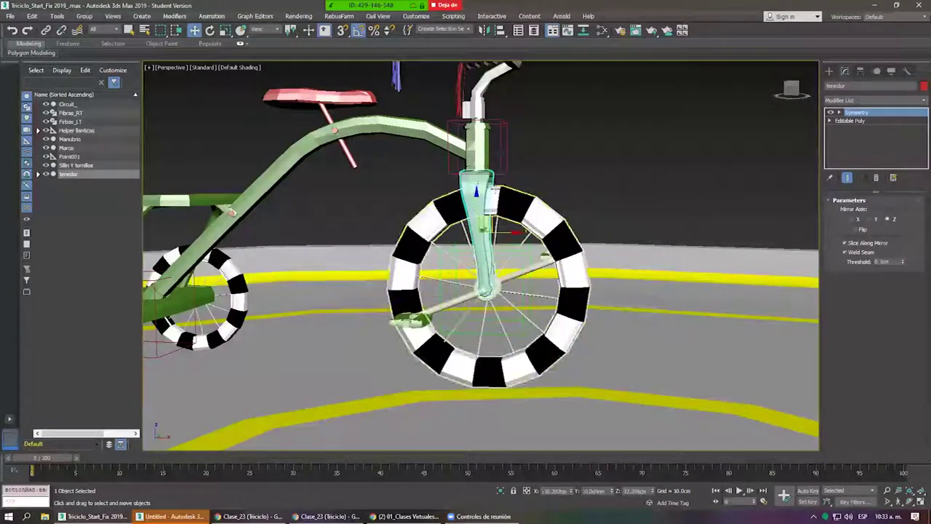
key("shift+z")
left_click(45, 30)
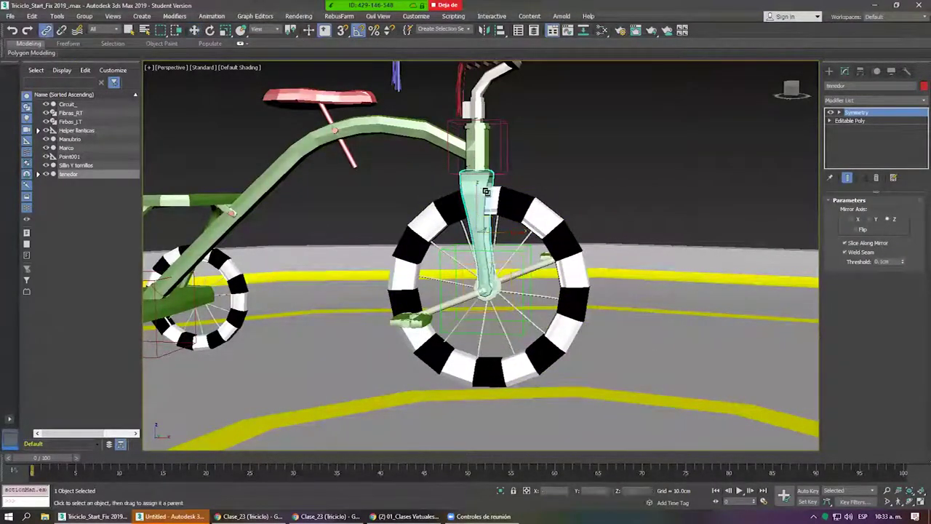
Return to Select and Move and rename Point001 to 'Helper Manubrio'.
right_click(538, 141)
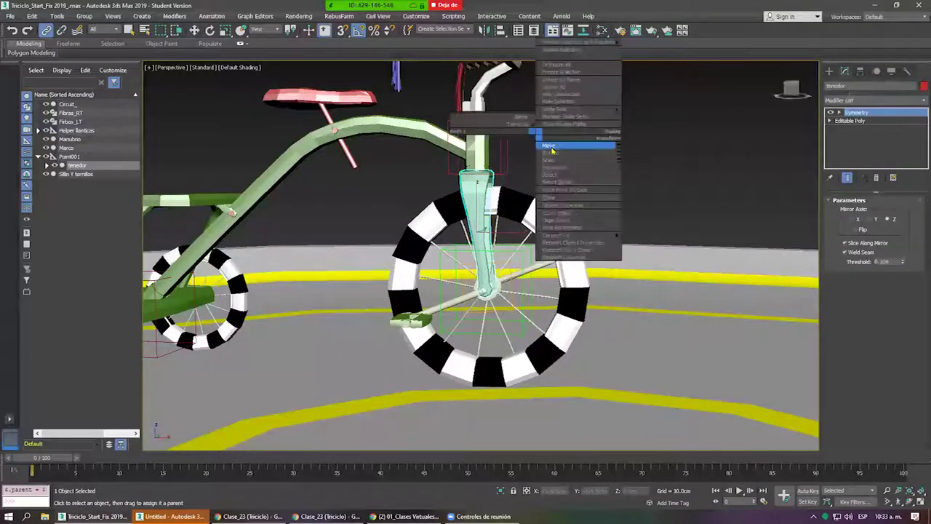
left_click(550, 146)
left_click(507, 146)
type("Manu")
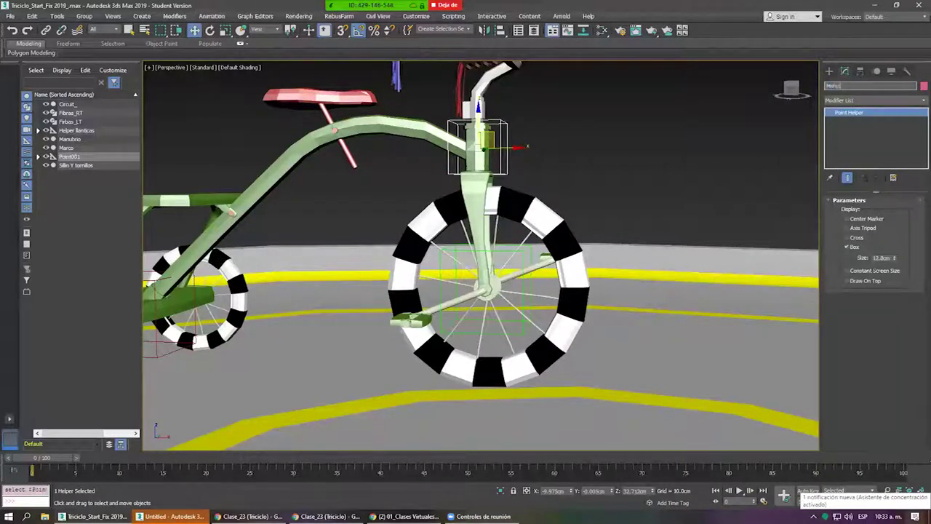
type("brio")
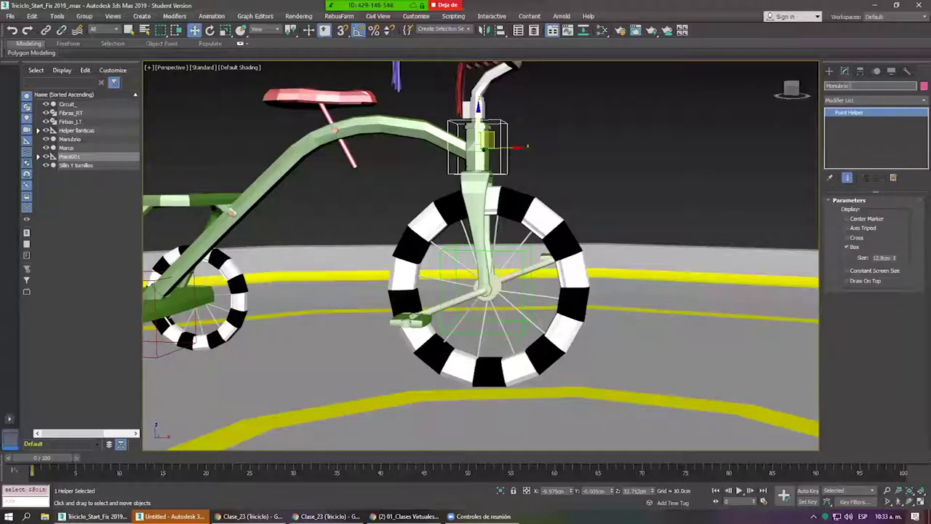
key("Return")
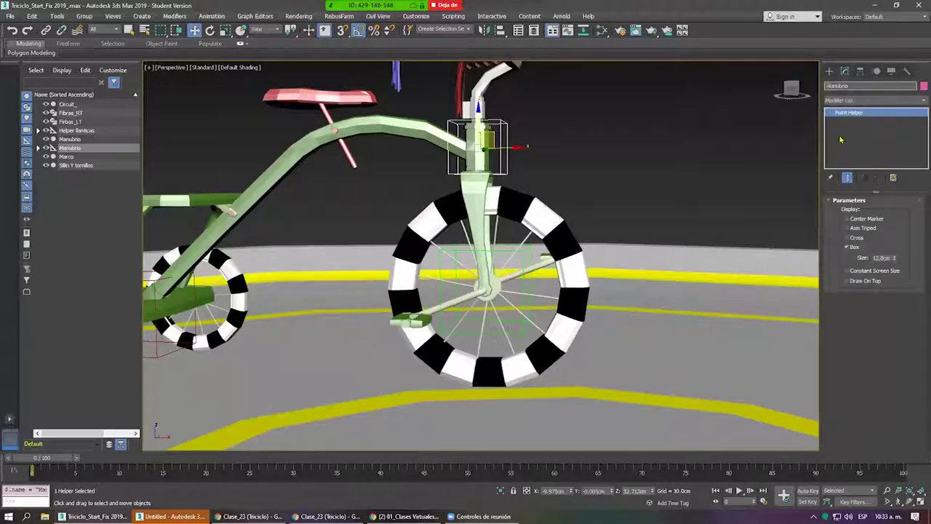
type("Helper")
key("Return")
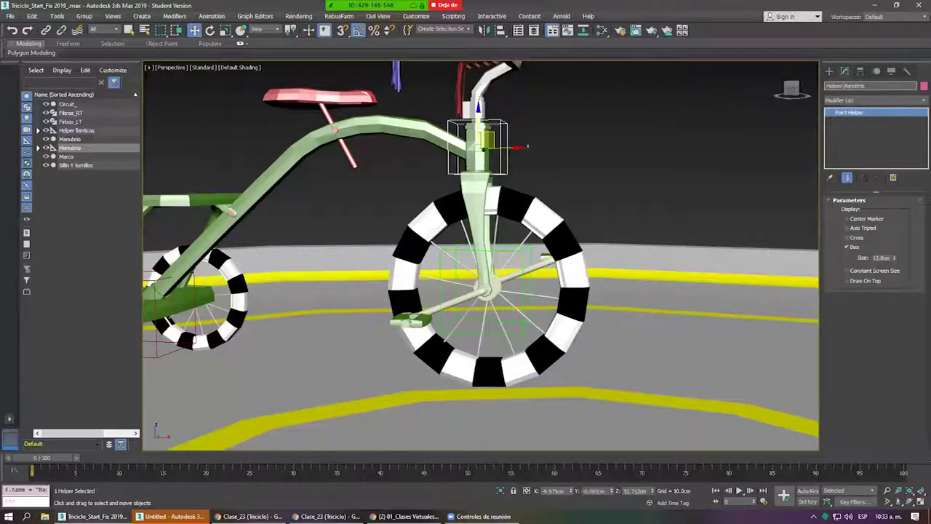
left_click(557, 161)
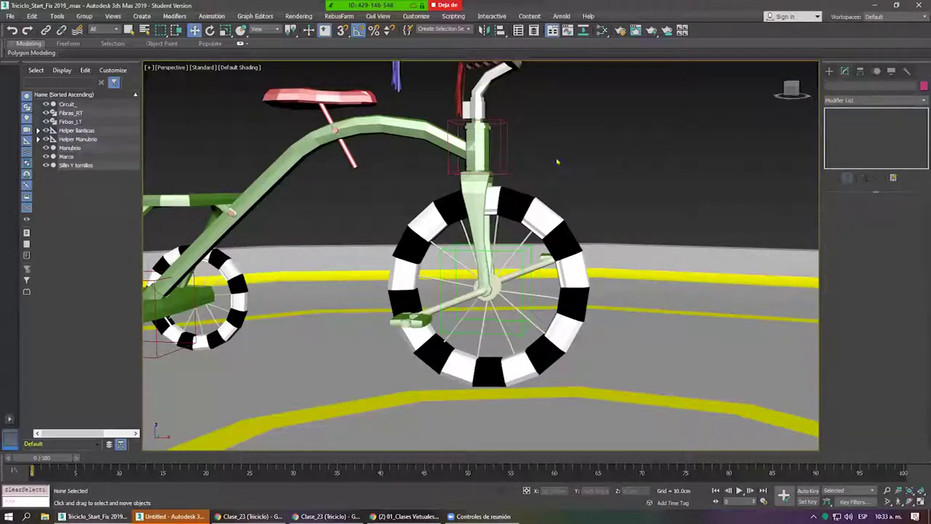
Tilt Helper Manubrio to test the fork link, then rotate the handlebar Manubrio back and forth.
left_click(505, 131)
middle_click_drag(505, 133, 502, 138, "alt")
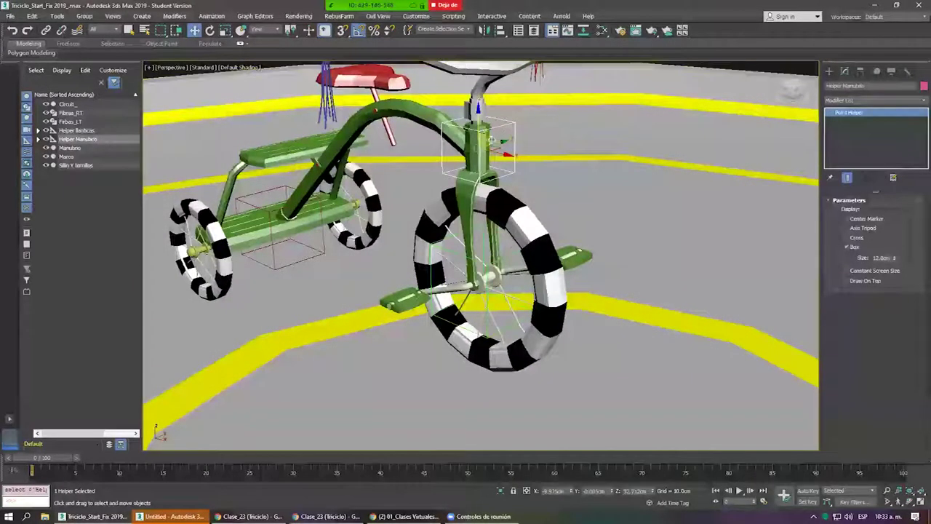
left_click_drag(491, 140, 512, 123)
middle_click_drag(512, 122, 483, 113, "alt")
left_click(483, 113)
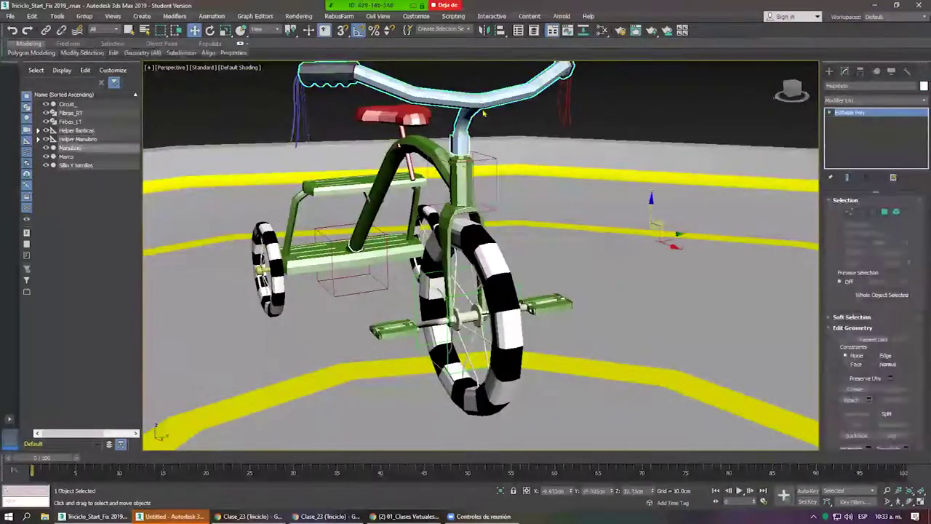
right_click(483, 113)
left_click(520, 121)
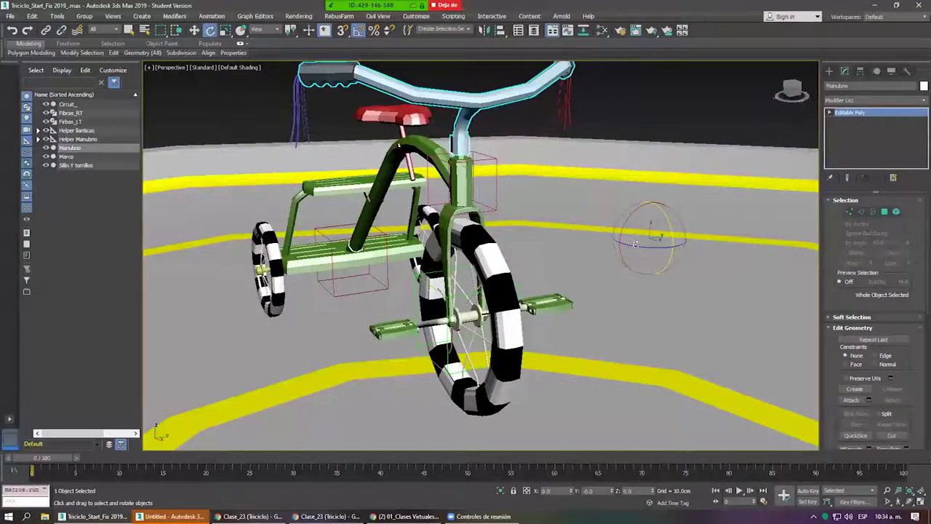
left_click_drag(635, 244, 731, 163)
middle_click_drag(681, 163, 727, 200, "alt")
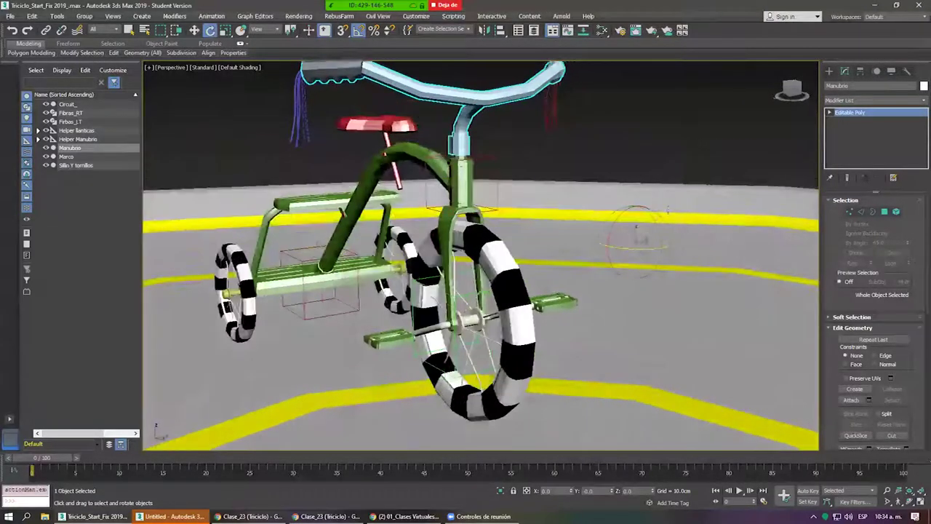
With Affect Pivot Only, centre the handlebar Manubrio's pivot on the object.
left_click(860, 71)
left_click(874, 138)
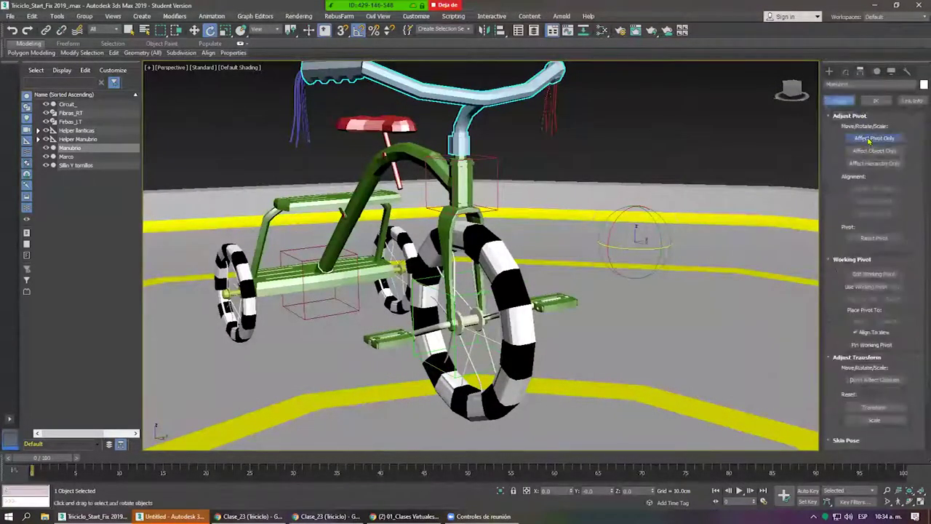
left_click(873, 188)
mouse_move(567, 168)
middle_mouse_down("alt")
mouse_move(594, 158)
mouse_move(567, 235)
mouse_move(483, 153)
middle_mouse_up("alt")
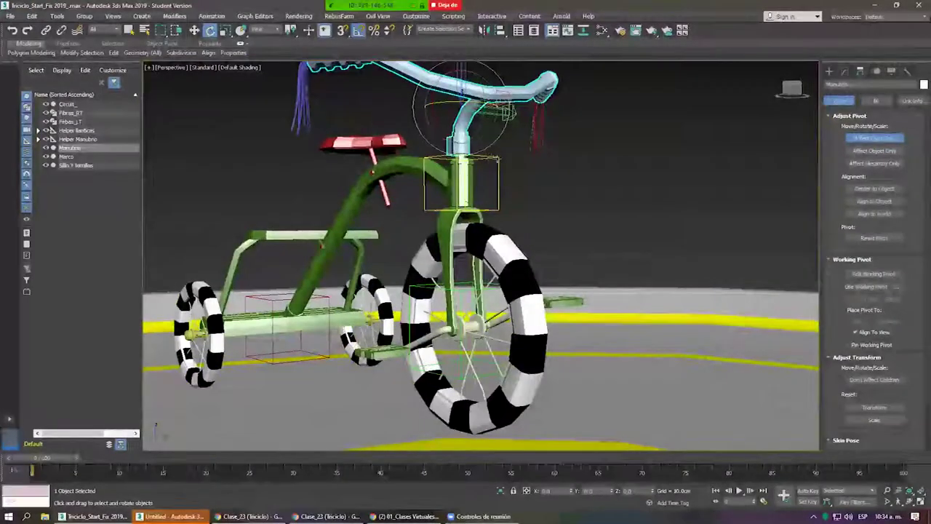
middle_click_drag(483, 153, 510, 166, "alt")
Turn off Affect Pivot Only and rotate the handlebar about its new pivot.
left_click(821, 72)
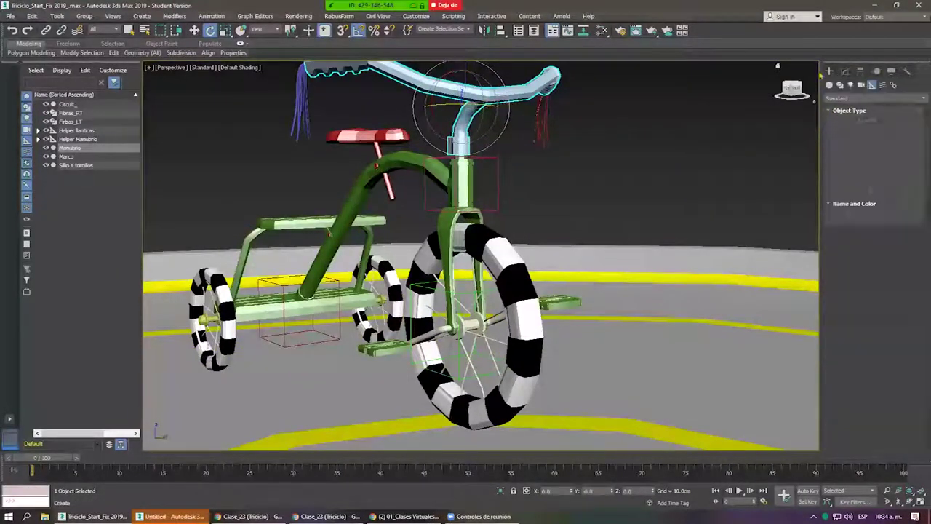
left_click_drag(462, 91, 515, 109)
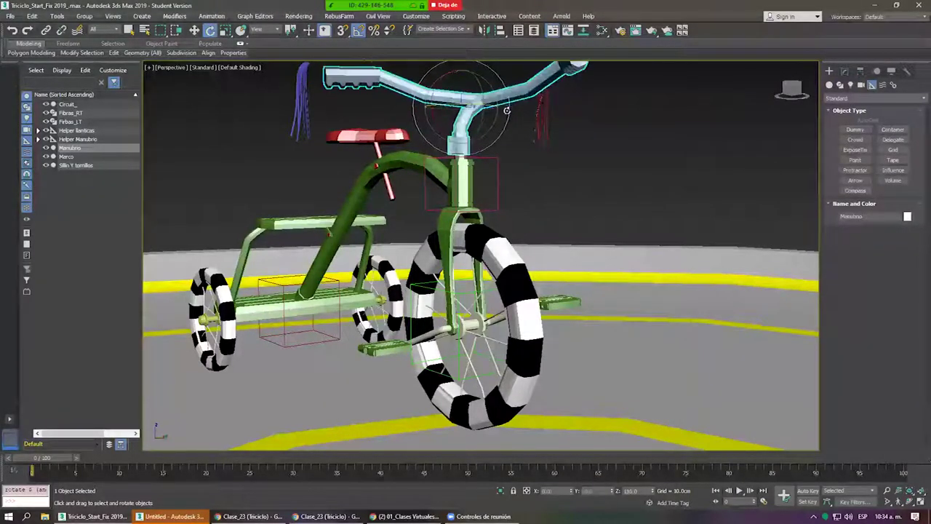
left_click_drag(515, 110, 499, 157)
mouse_move(508, 175)
middle_mouse_down("alt")
mouse_move(525, 181)
mouse_move(500, 156)
middle_mouse_up("alt")
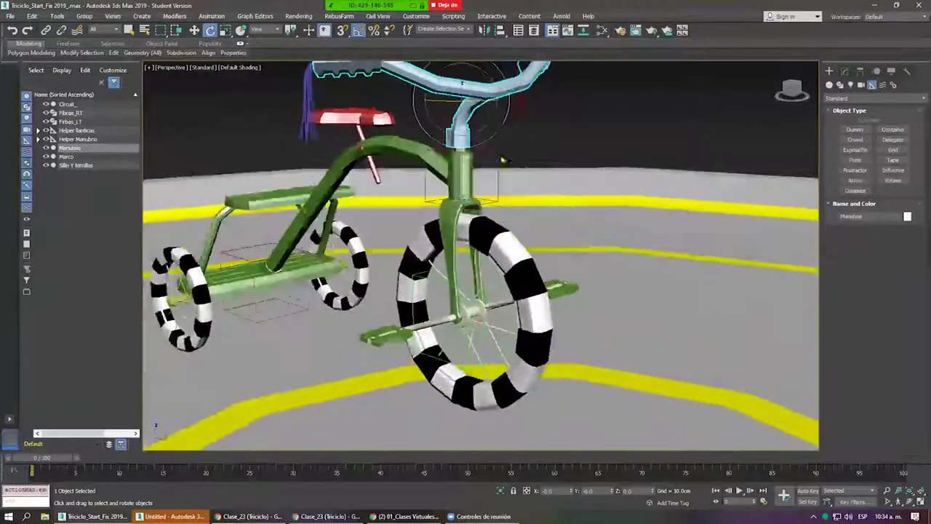
scroll(484, 129, "down", 2)
scroll(483, 128, "up", 3)
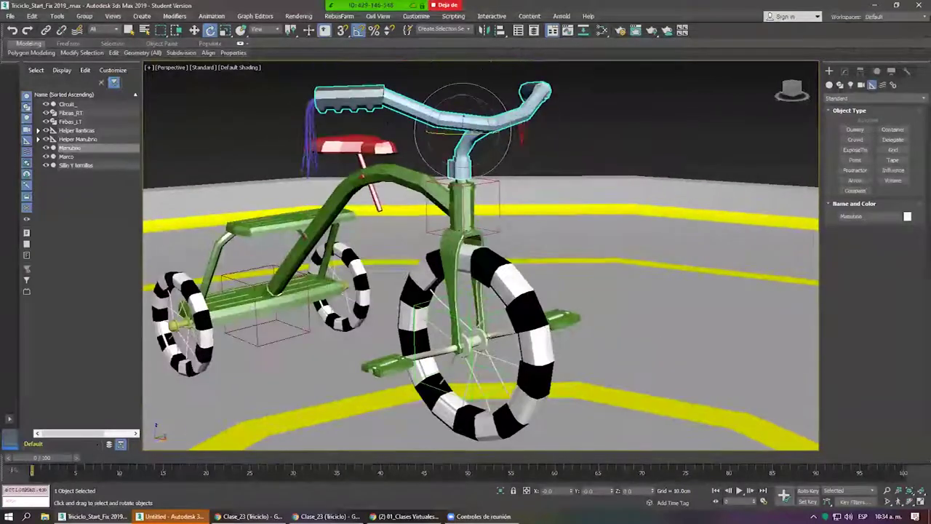
Link Manubrio to Helper Manubrio and tassels Fibras_RT and Fibras_LT to Manubrio.
left_click(45, 29)
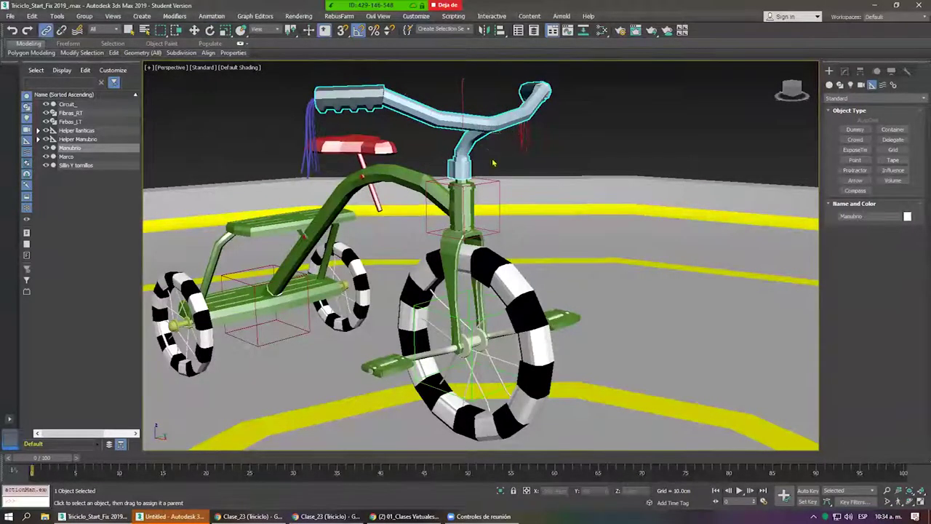
left_click_drag(475, 154, 501, 187)
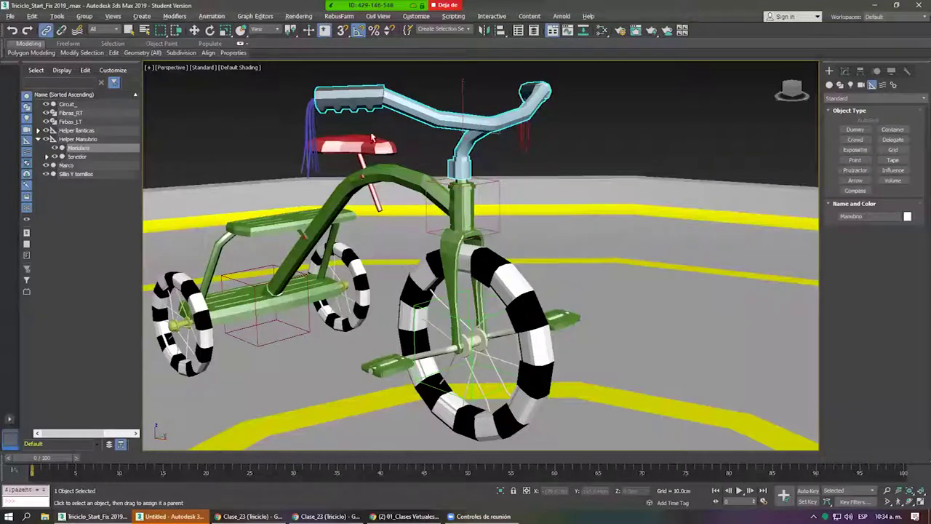
left_click(308, 116)
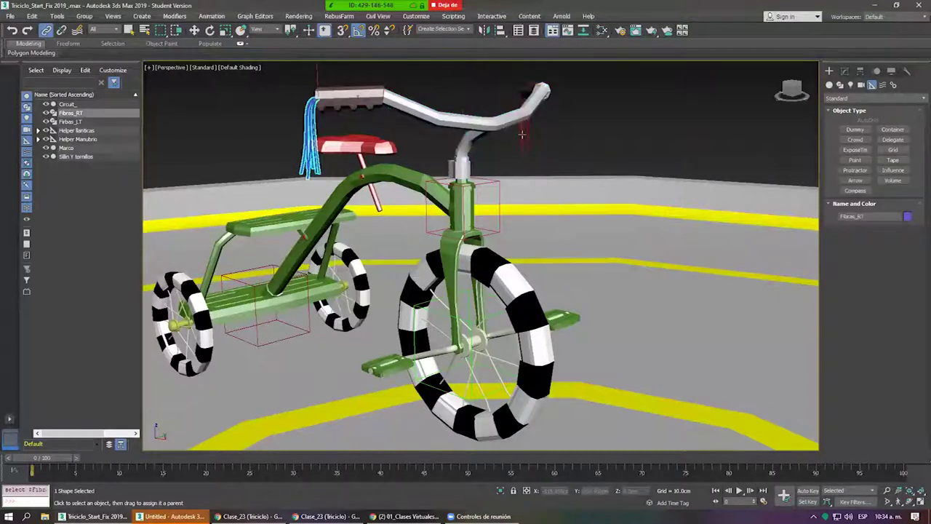
left_click_drag(522, 134, 407, 153)
mouse_move(406, 153)
middle_mouse_down("alt")
mouse_move(421, 176)
mouse_move(422, 226)
middle_mouse_up("alt")
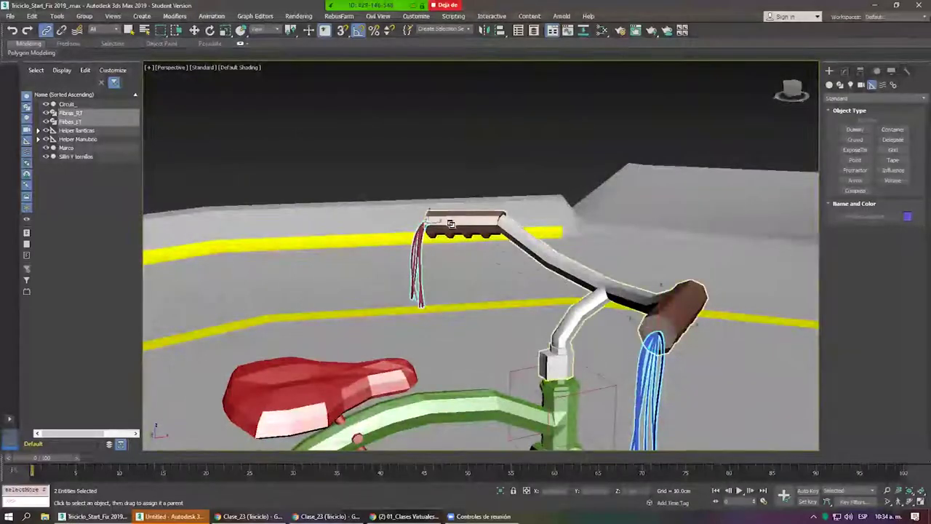
left_click_drag(451, 223, 469, 226)
mouse_move(469, 226)
middle_mouse_down("alt")
mouse_move(513, 188)
mouse_move(530, 205)
middle_mouse_up("alt")
Rotate Helper Manubrio about its vertical axis to turn the handlebar assembly.
right_click(529, 205)
left_click(553, 222)
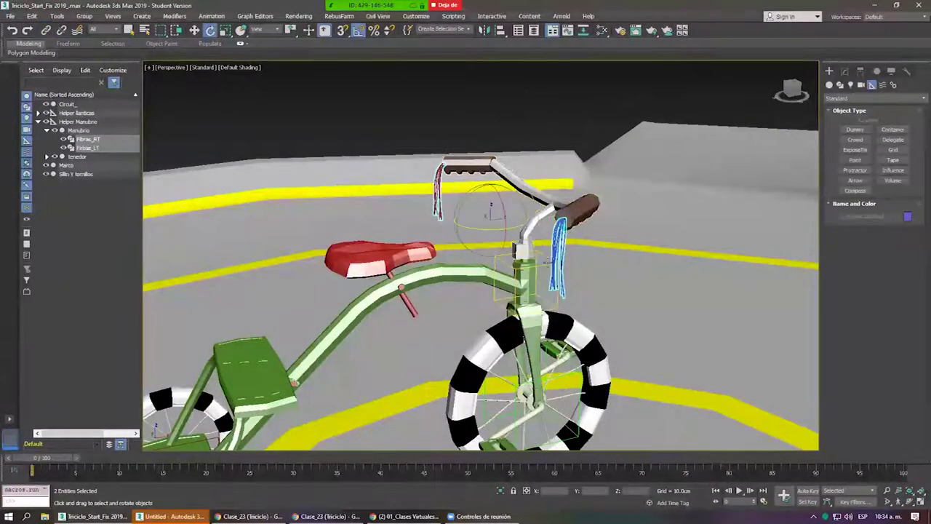
left_click(527, 277)
left_click_drag(534, 276, 510, 280)
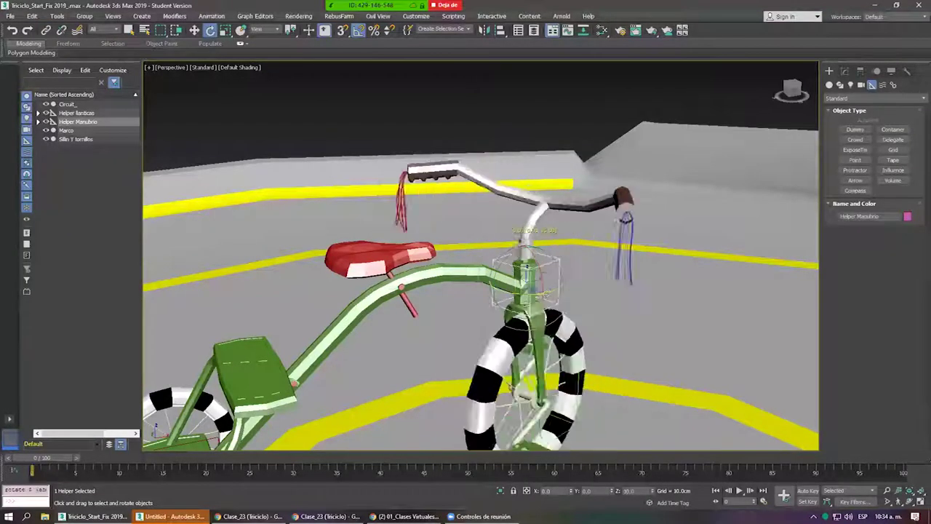
left_click_drag(535, 230, 466, 204)
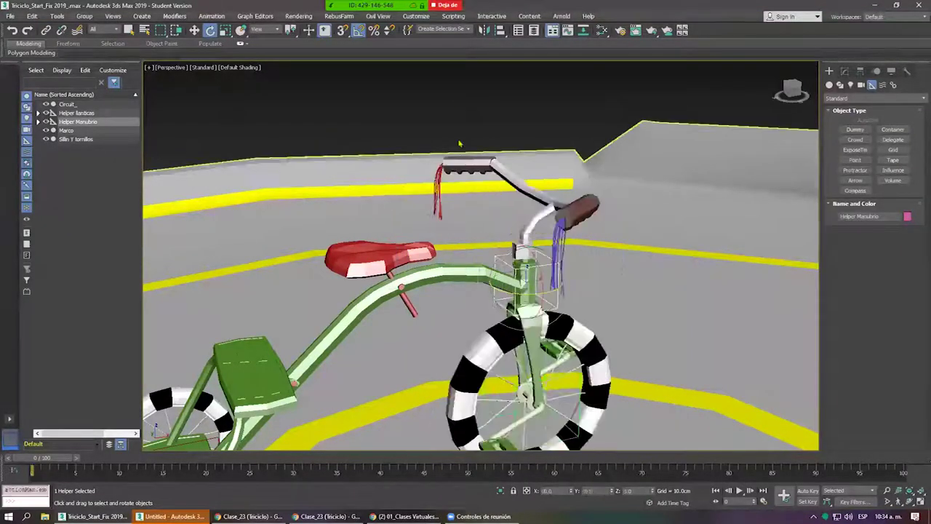
left_click(440, 187)
Expand Helper Manubrio, tenedor, Helper LLANTA and Eje_PP in Scene Explorer to check the hierarchy.
left_click(438, 193)
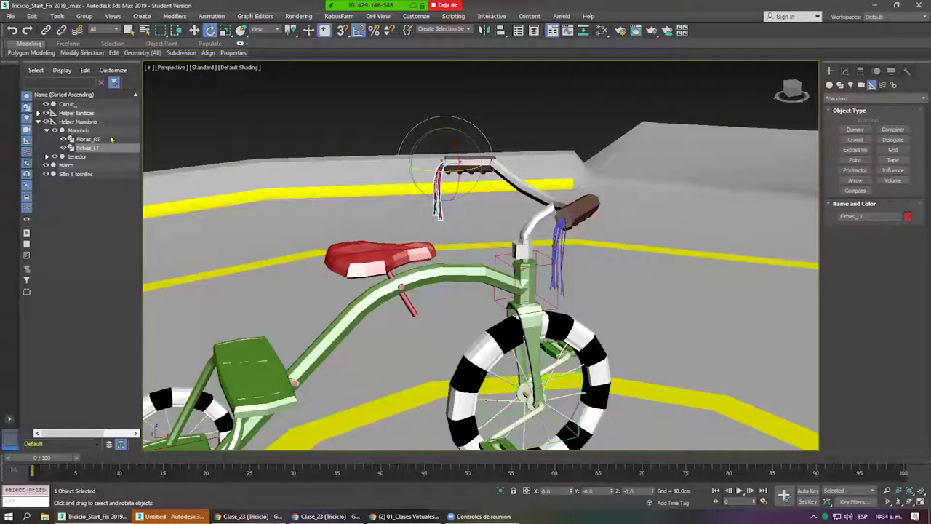
left_click(85, 138)
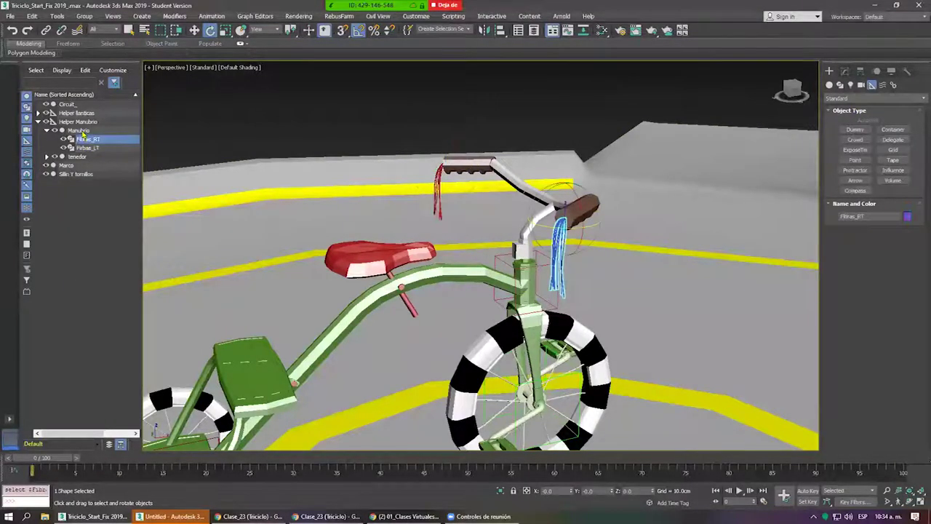
left_click(79, 130)
left_click(80, 121)
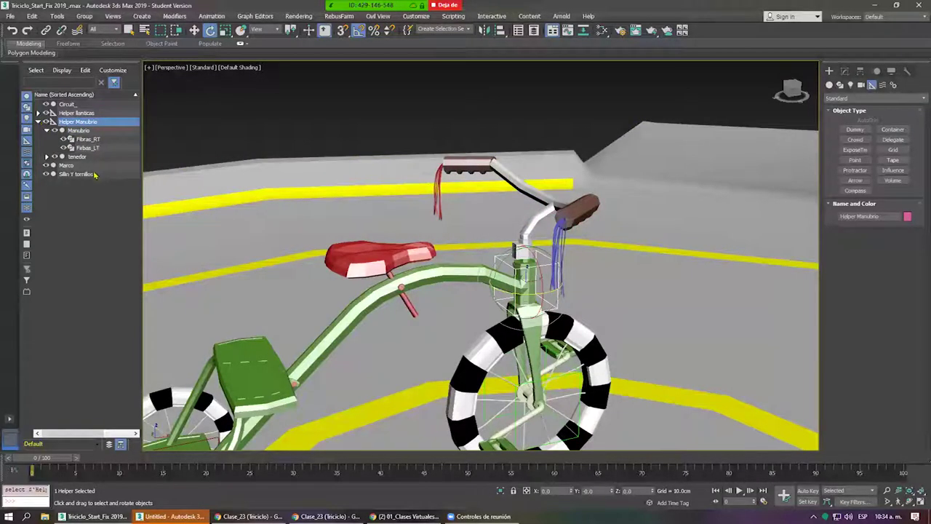
left_click(38, 122)
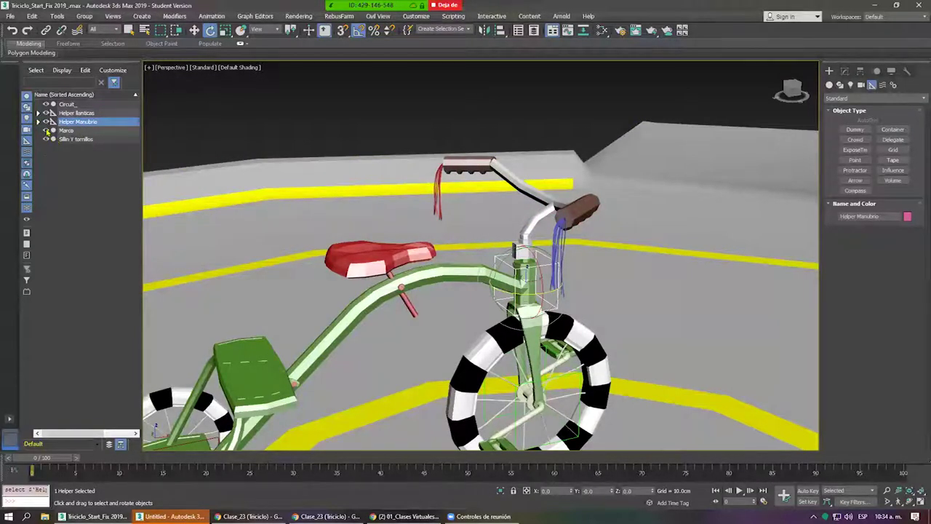
left_click(37, 122)
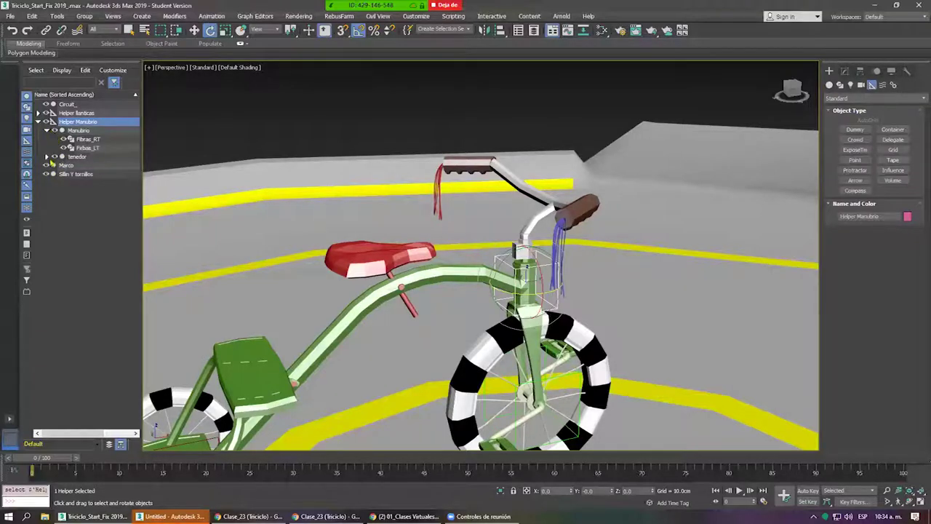
left_click(47, 157)
left_click(55, 166)
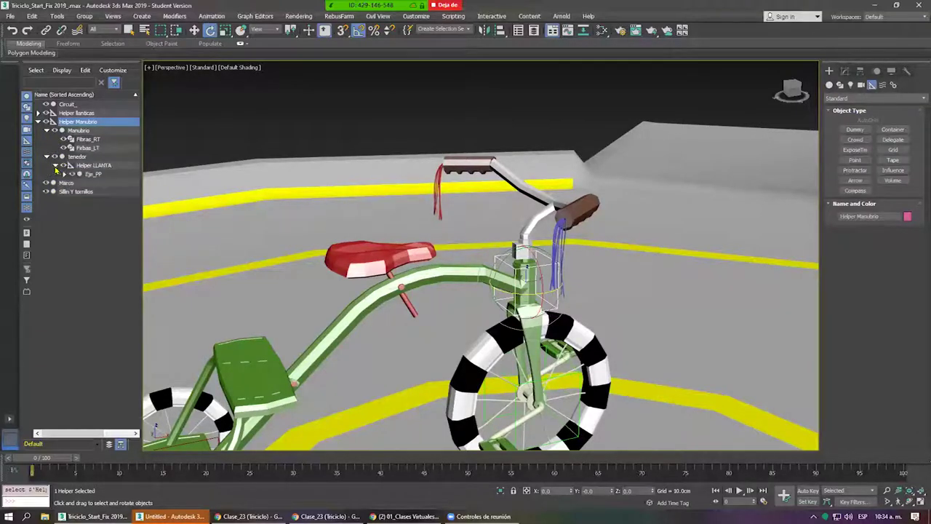
left_click(64, 175)
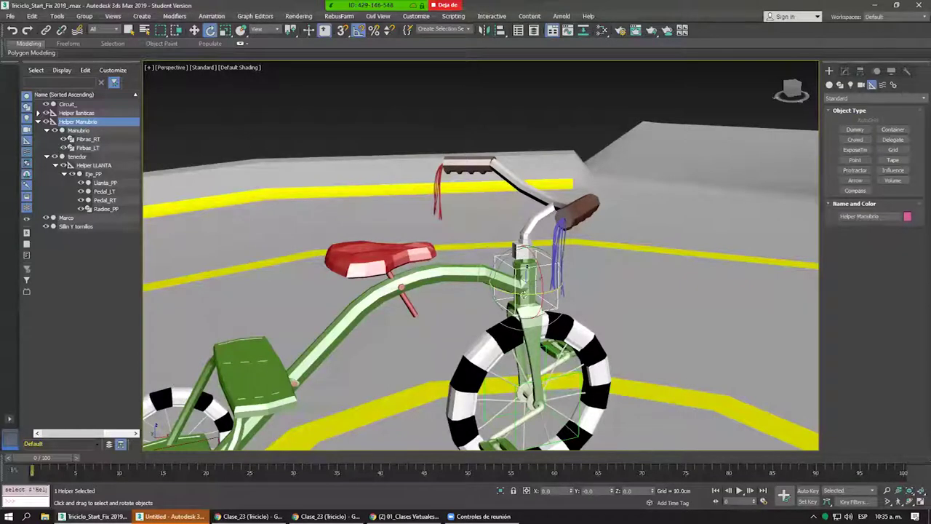
mouse_move(538, 285)
left_mouse_down()
mouse_move(571, 283)
mouse_move(538, 285)
mouse_move(561, 285)
left_mouse_up()
left_click(46, 130)
Rotate Helper LLANTA to spin the front wheel and pedals about the axle.
middle_click_drag(480, 291, 429, 256, "alt")
left_click(93, 148)
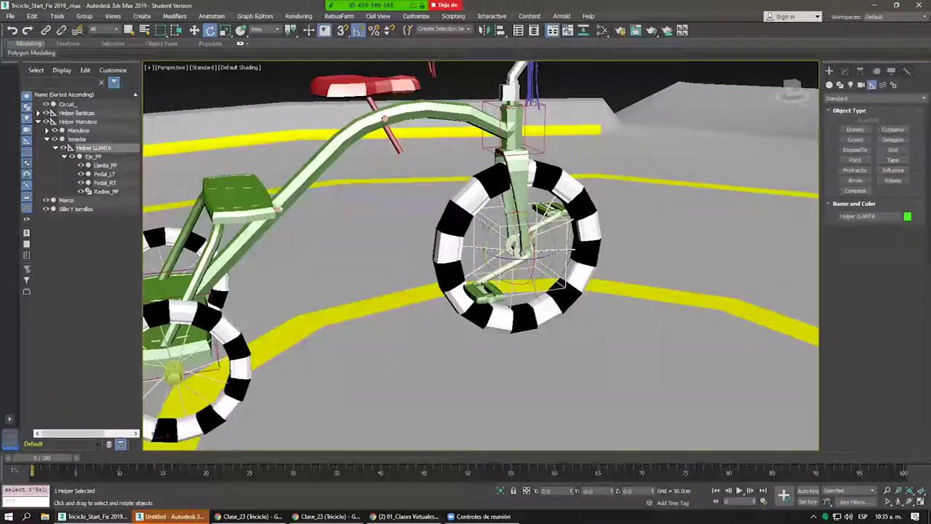
mouse_move(465, 240)
left_mouse_down()
mouse_move(447, 230)
mouse_move(501, 184)
left_mouse_up()
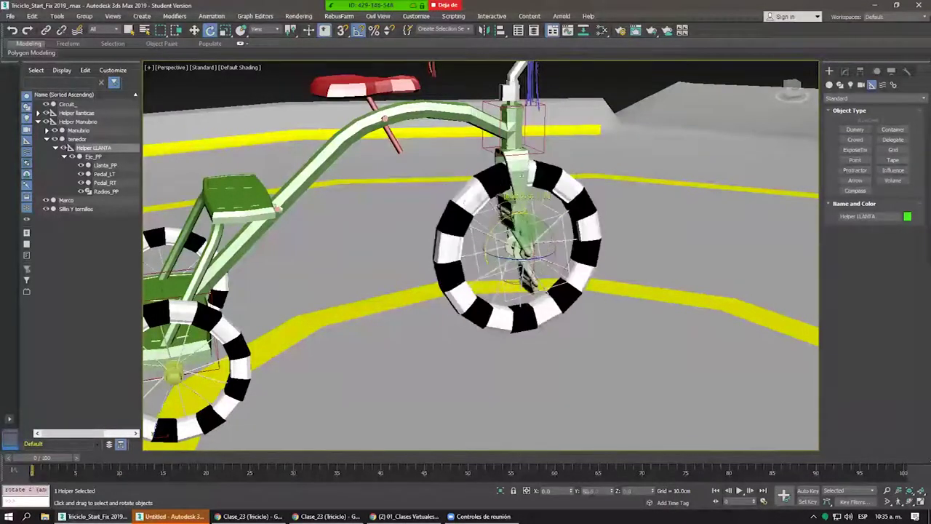
middle_click_drag(480, 255, 451, 233, "alt")
scroll(480, 254, "down", 3)
scroll(562, 238, "up", 5)
mouse_move(562, 239)
middle_mouse_down("alt")
mouse_move(525, 206)
mouse_move(539, 182)
middle_mouse_up("alt")
scroll(538, 218, "down", 4)
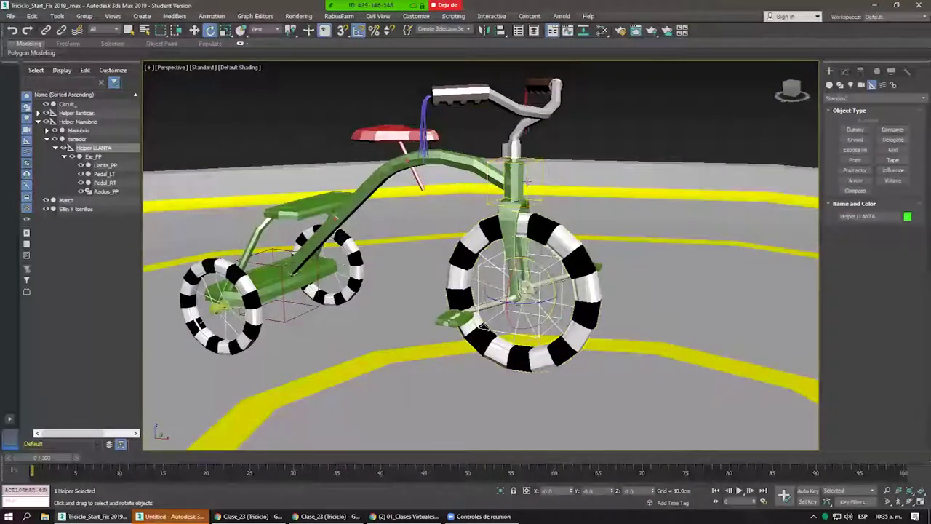
Steer with Helper Manubrio, then rotate Helper LLANTA again to turn the front wheel.
left_click(544, 177)
left_click_drag(544, 178, 524, 182)
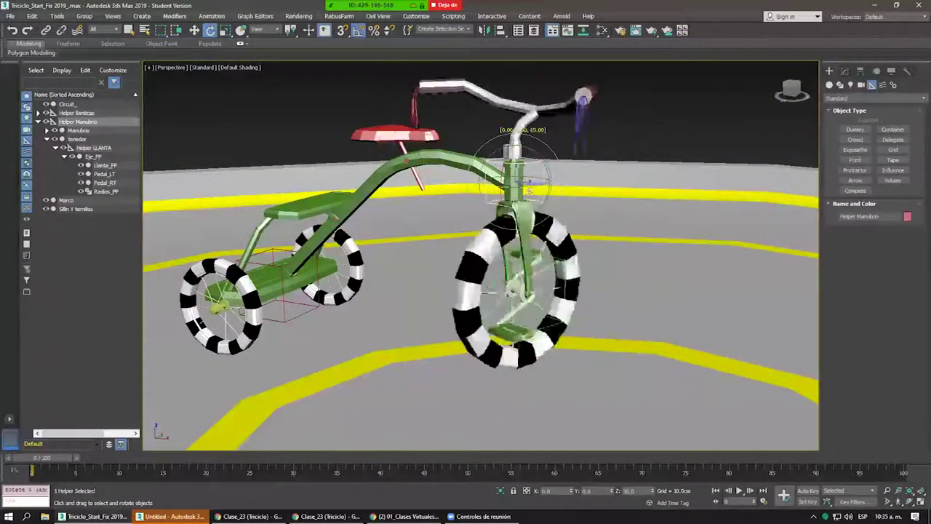
left_click(541, 281)
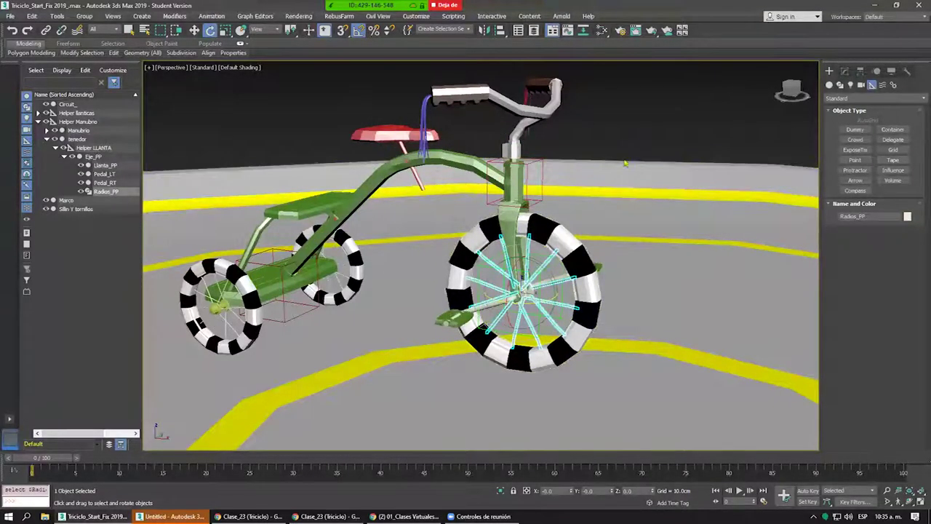
left_click(560, 305)
left_click(534, 268)
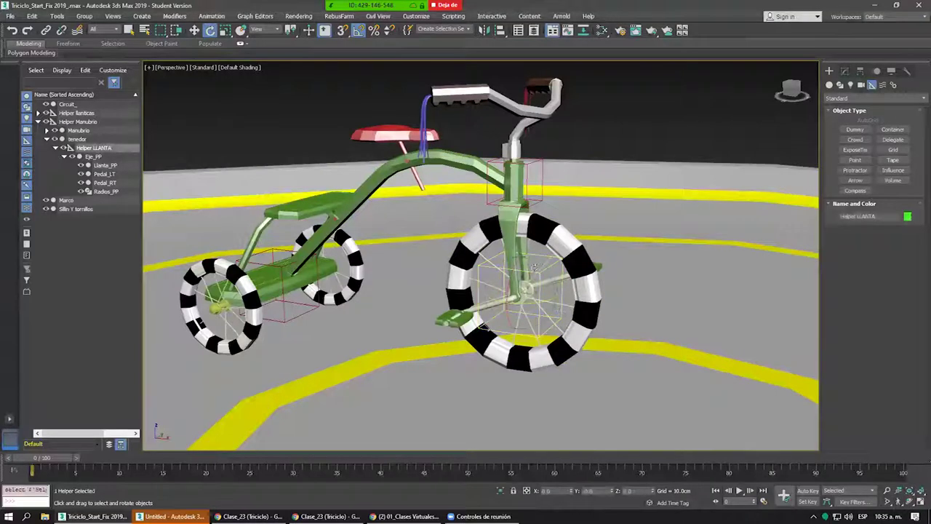
left_click_drag(536, 265, 530, 264)
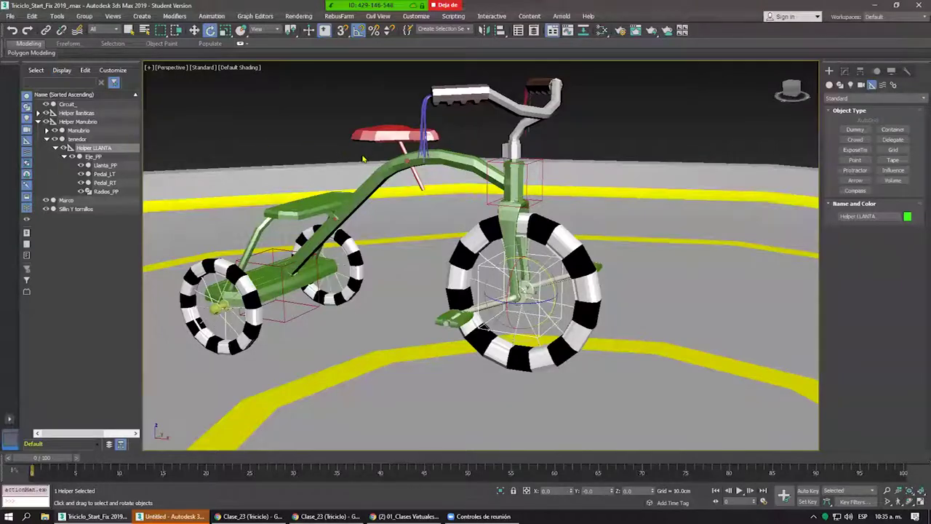
middle_click_drag(363, 158, 430, 202, "alt")
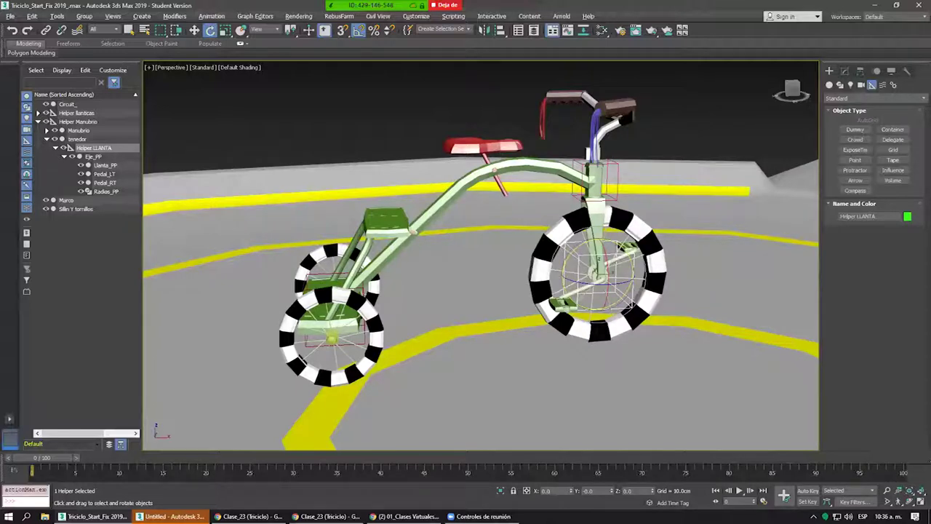
right_click(356, 176)
left_click(364, 185)
left_click(365, 118)
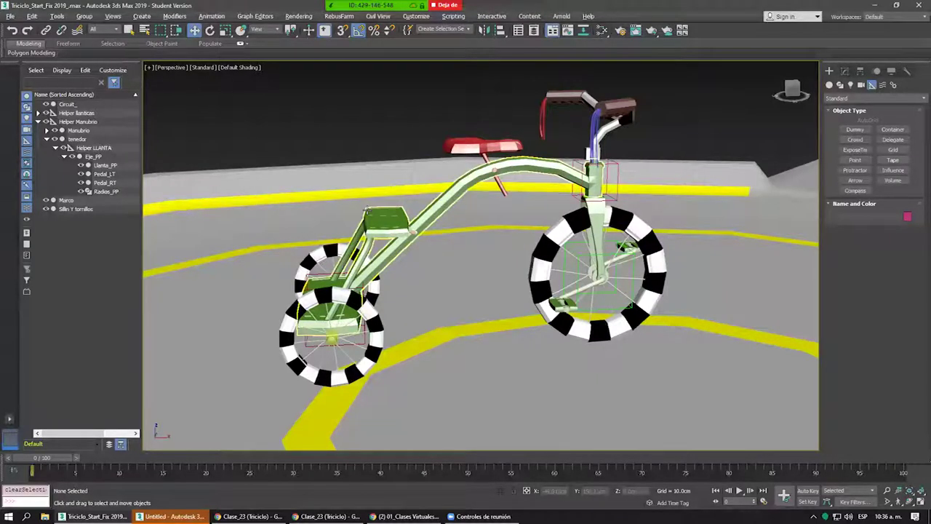
mouse_move(373, 213)
middle_mouse_down("alt")
mouse_move(403, 200)
mouse_move(509, 198)
mouse_move(555, 183)
mouse_move(586, 149)
middle_mouse_up("alt")
left_click(586, 149)
right_click(590, 169)
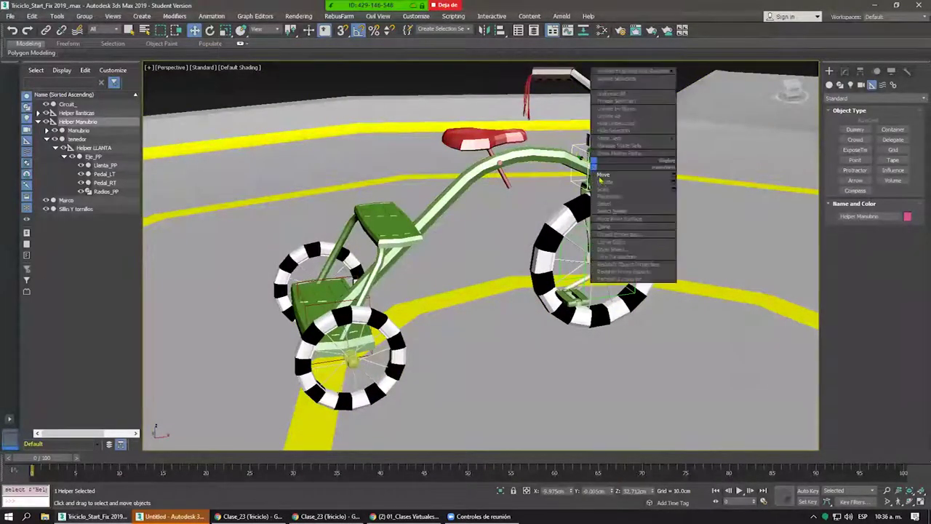
left_click(611, 186)
left_click_drag(574, 171, 389, 312)
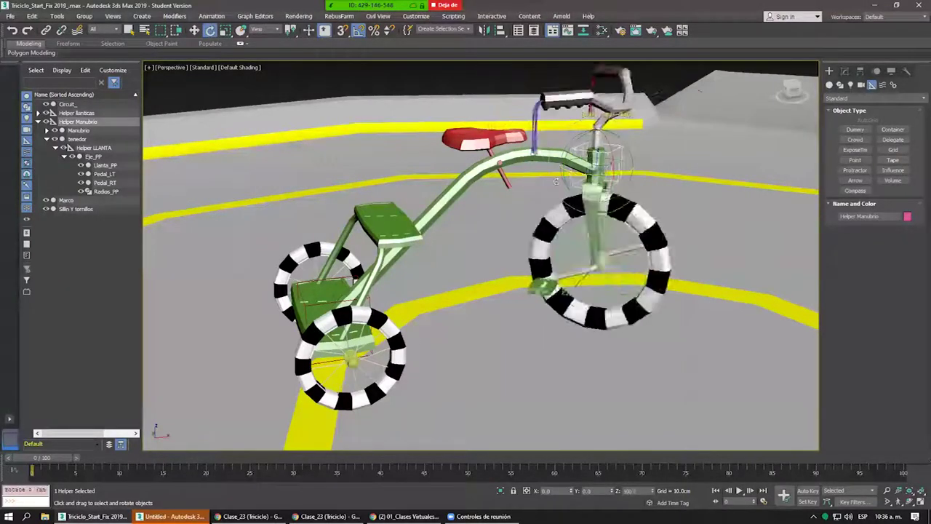
left_click_drag(604, 182, 552, 186)
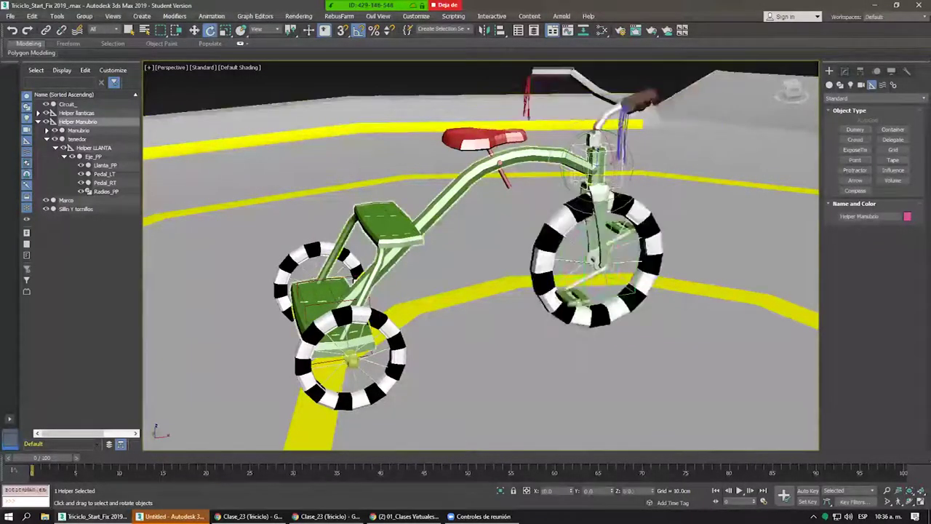
left_click(330, 282)
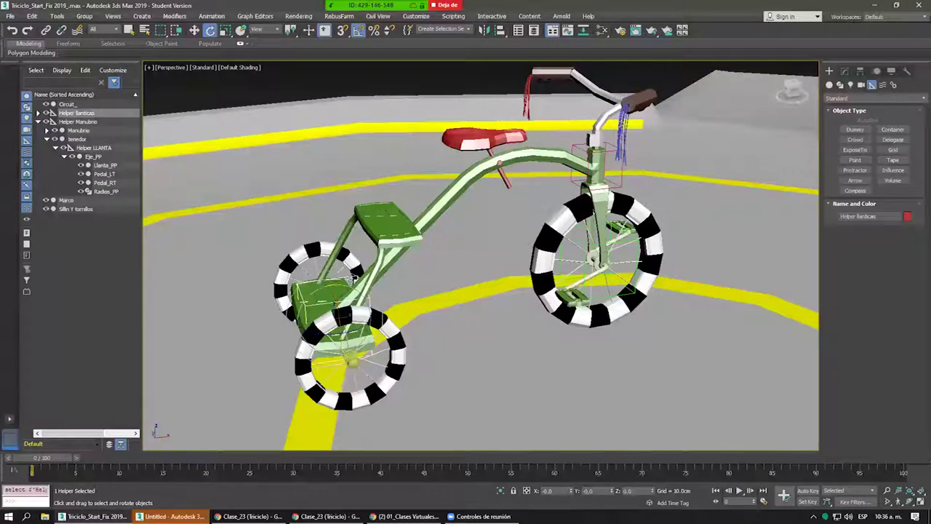
left_click_drag(330, 282, 393, 219)
left_click(393, 220)
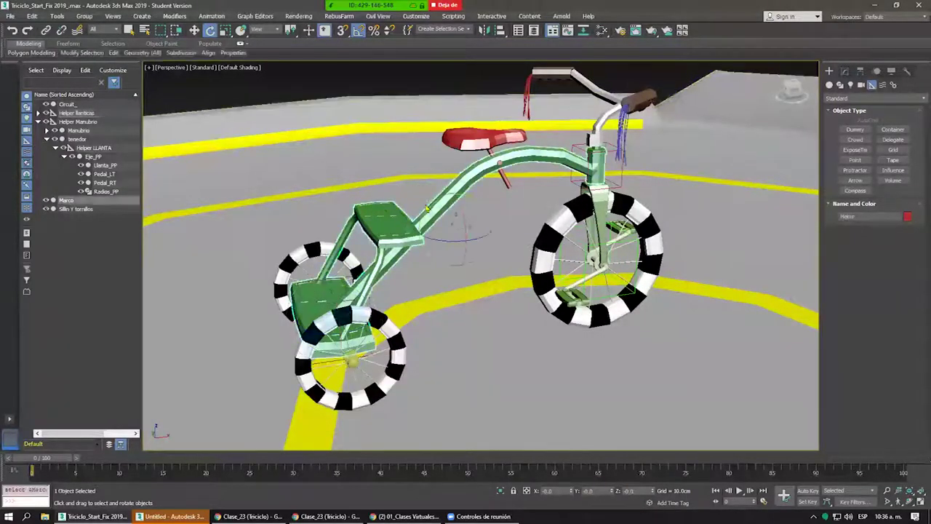
right_click(430, 201)
left_click(447, 208)
left_click_drag(447, 211, 494, 185)
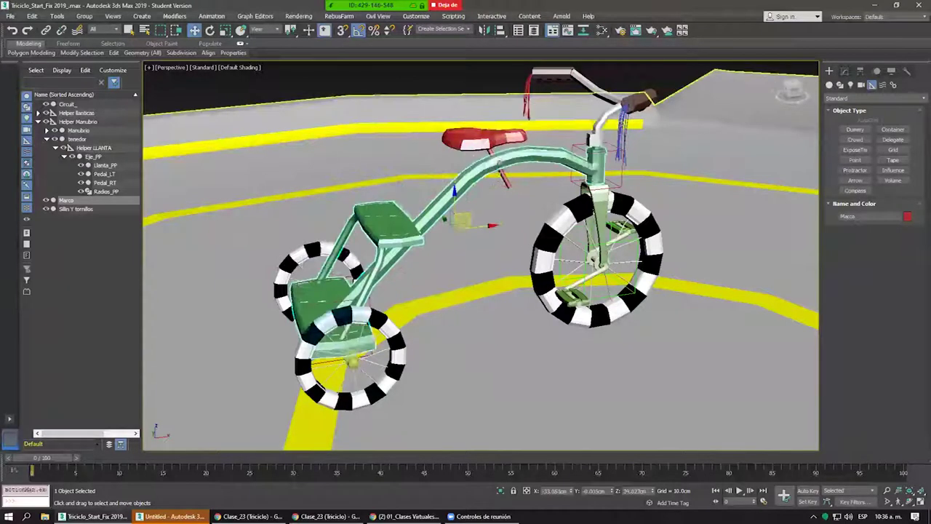
left_click_drag(483, 139, 465, 111)
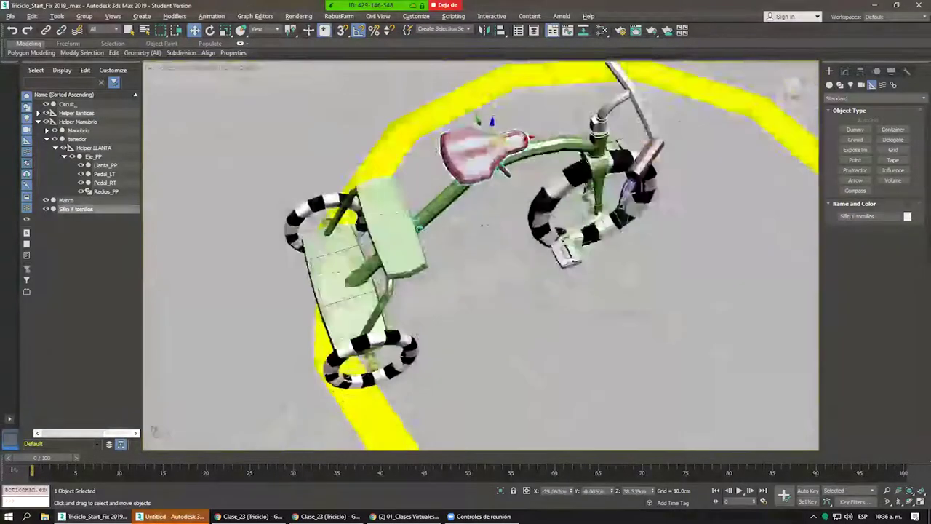
mouse_move(448, 130)
middle_mouse_down("alt")
mouse_move(475, 201)
mouse_move(415, 230)
mouse_move(500, 140)
mouse_move(502, 168)
middle_mouse_up("alt")
right_click(501, 140)
left_click(514, 151)
Create a point helper on the ground and set its size to 50.
left_click(855, 160)
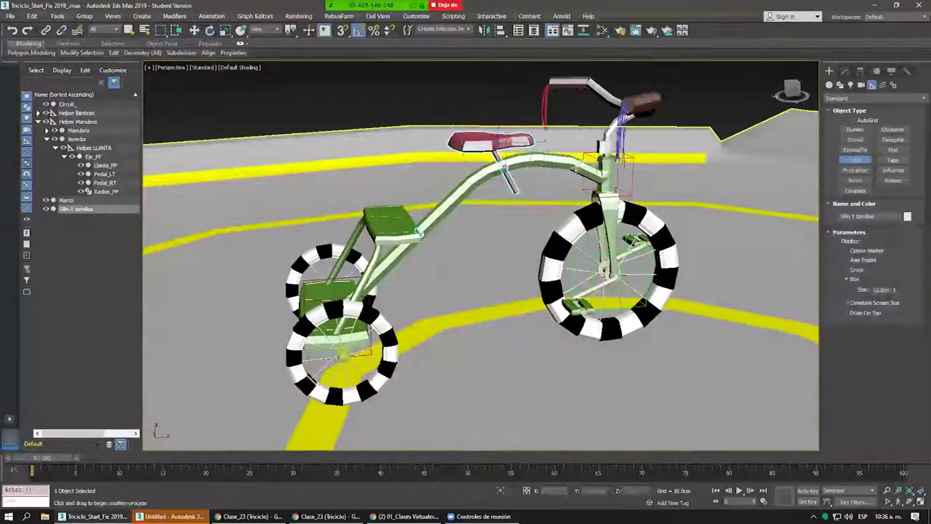
scroll(508, 288, "down", 3)
left_click(508, 287)
key("e")
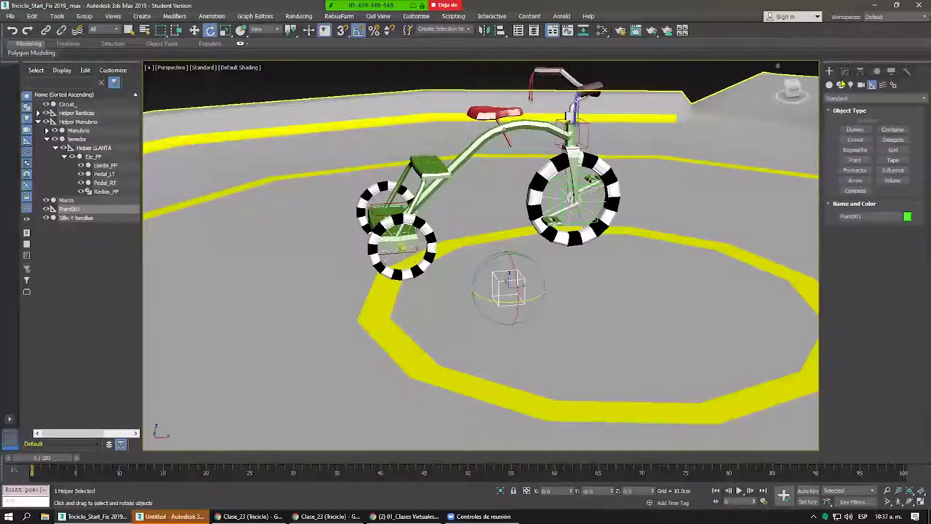
left_click(844, 72)
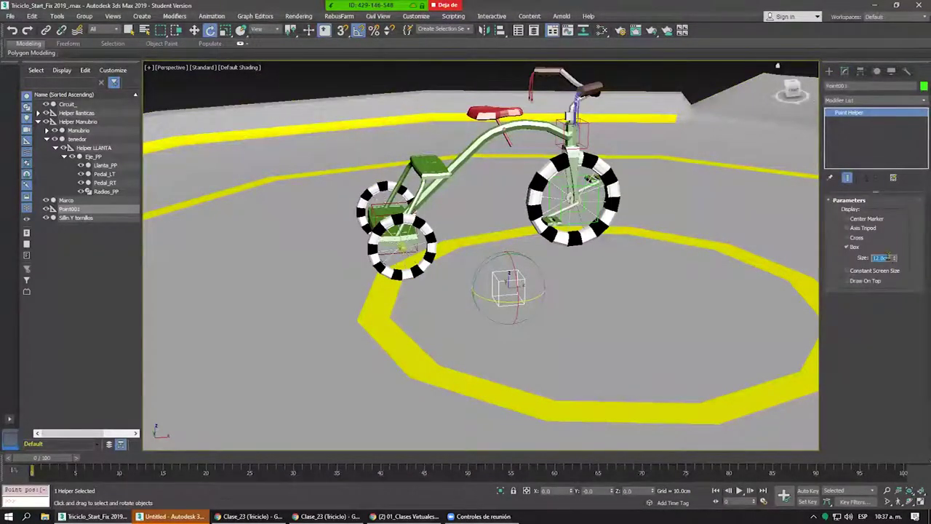
type("50")
key("Return")
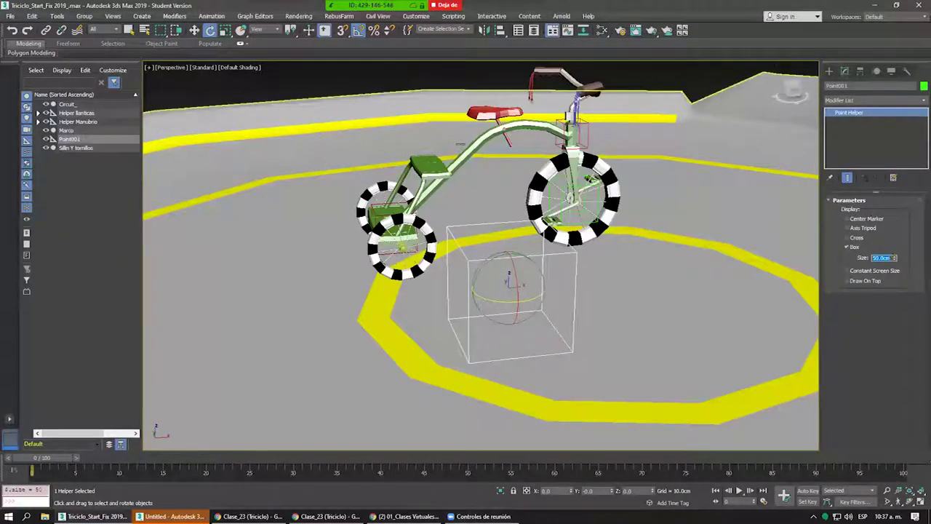
Align the helper center-to-center with the seat Sillin Y tornillos using Alt+A.
middle_click_drag(480, 254, 567, 240, "alt")
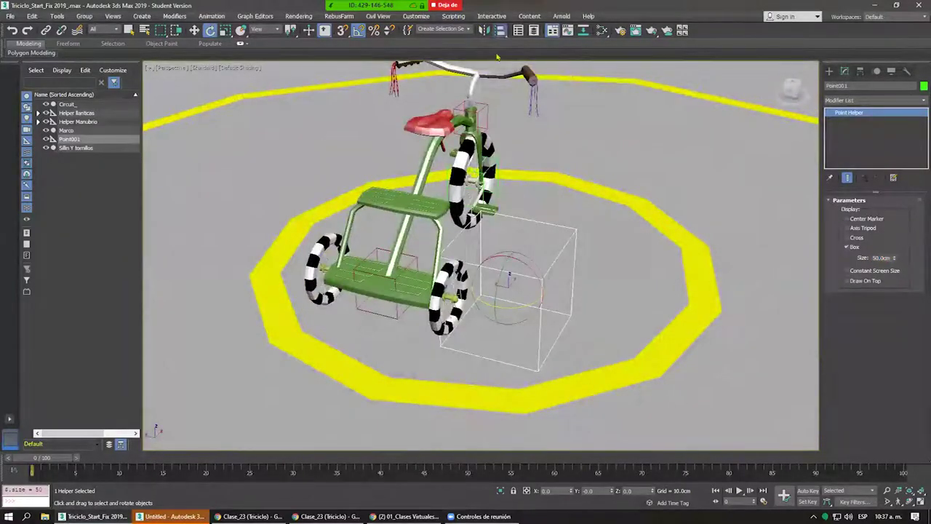
key("w")
key("alt+a")
left_click(431, 120)
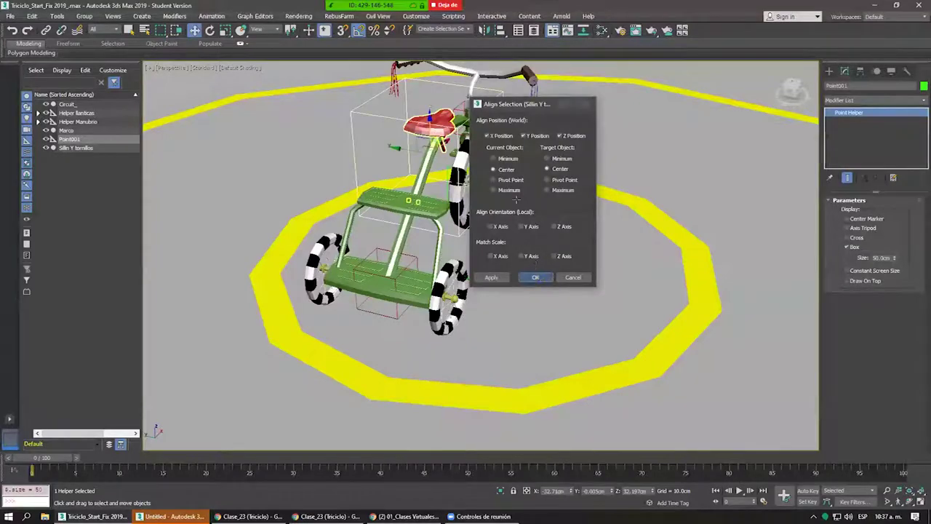
left_click(535, 277)
mouse_move(536, 277)
middle_mouse_down("alt")
mouse_move(468, 209)
mouse_move(468, 240)
mouse_move(468, 174)
middle_mouse_up("alt")
scroll(468, 211, "up", 3)
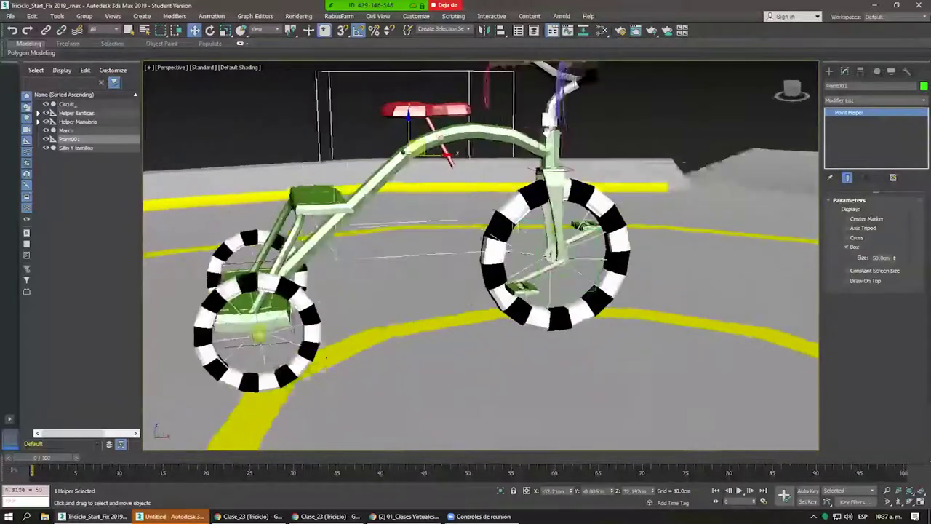
middle_click_drag(562, 160, 562, 146, "alt")
scroll(562, 146, "up", 3)
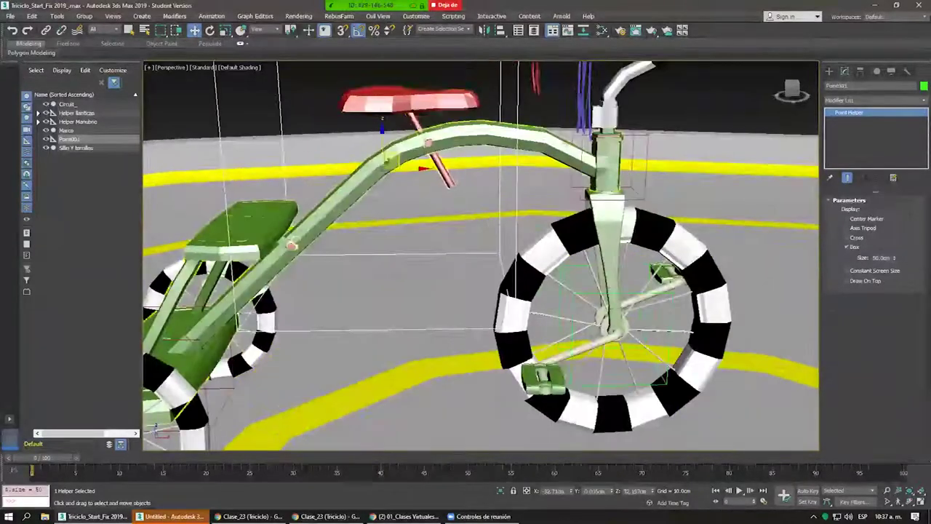
left_click(562, 146)
middle_click_drag(562, 146, 578, 152)
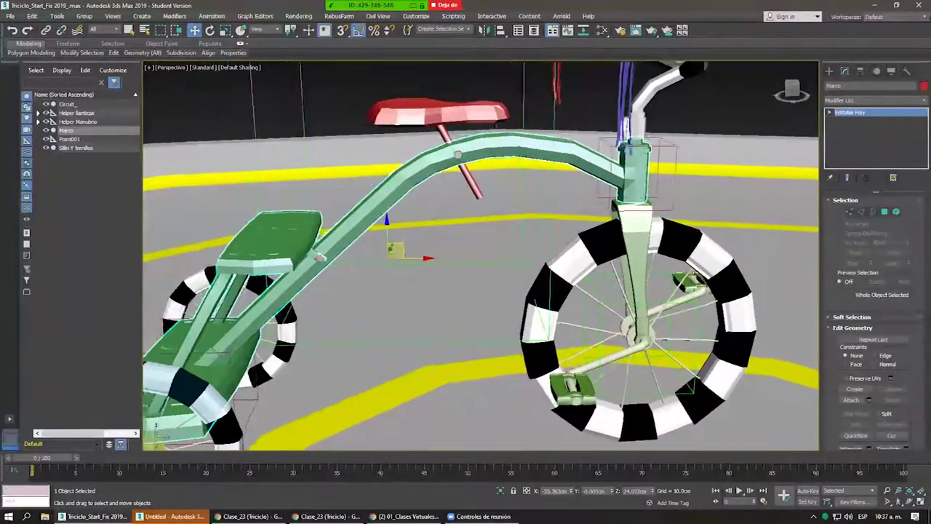
scroll(480, 218, "down", 3)
left_click(482, 129, "ctrl")
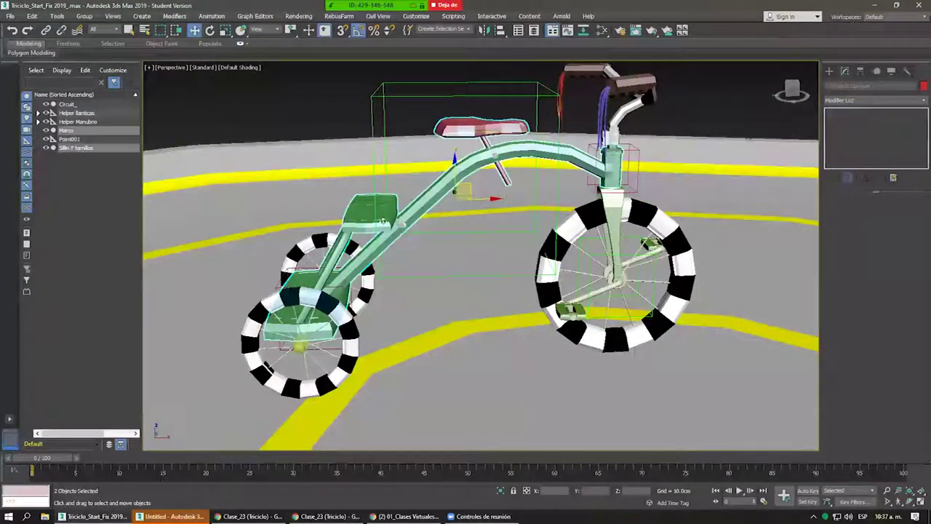
middle_click_drag(383, 221, 402, 218, "alt")
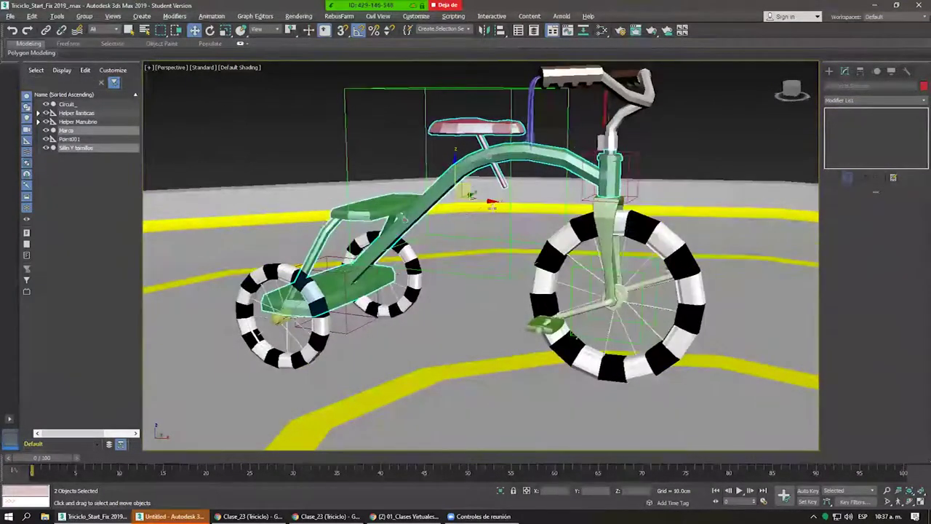
key("alt+q")
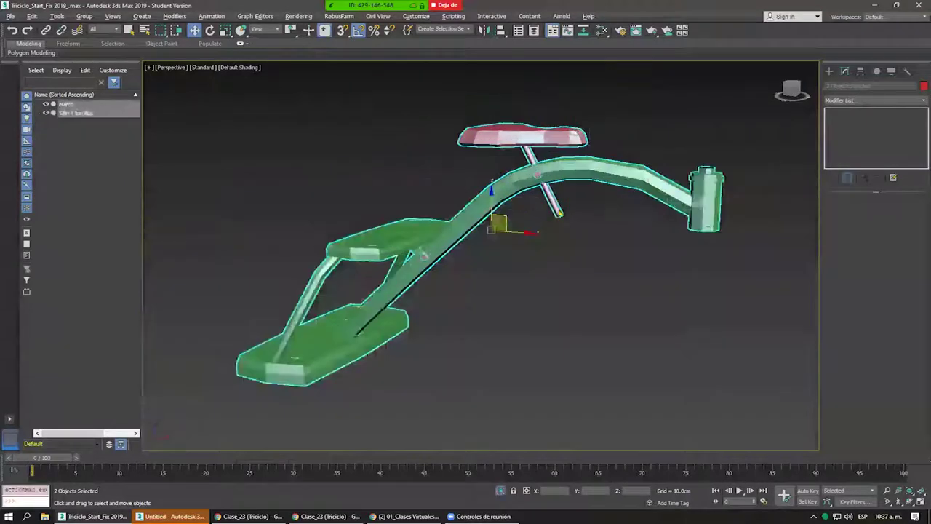
mouse_move(507, 208)
middle_mouse_down("alt")
mouse_move(650, 208)
mouse_move(557, 203)
mouse_move(509, 218)
mouse_move(531, 175)
middle_mouse_up("alt")
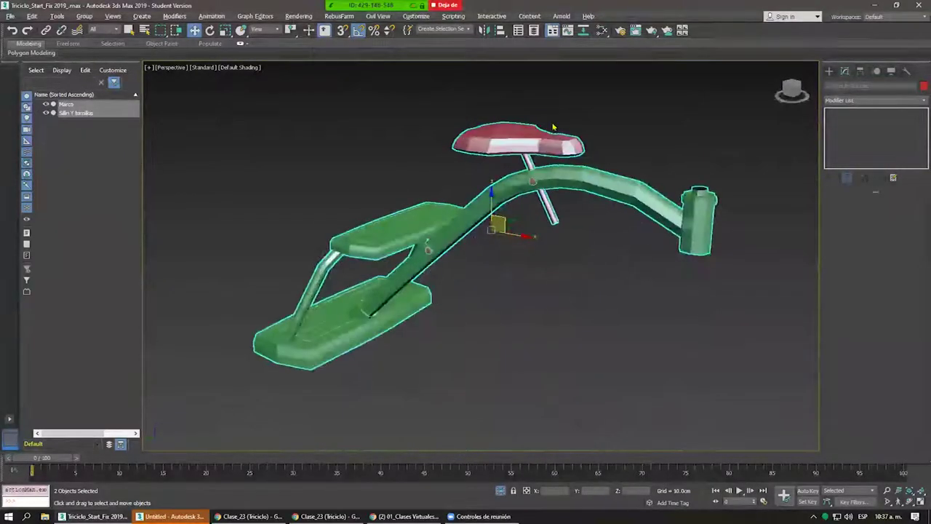
left_click(542, 146)
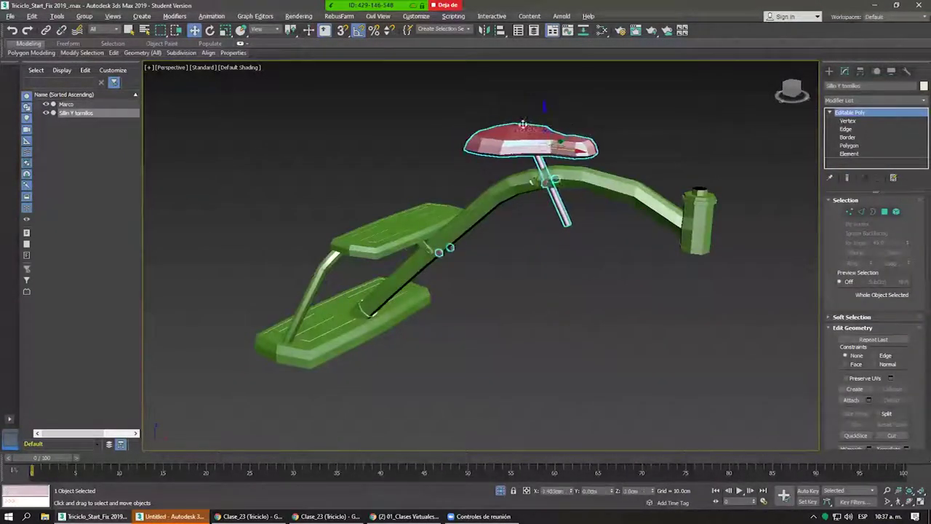
left_click(430, 223)
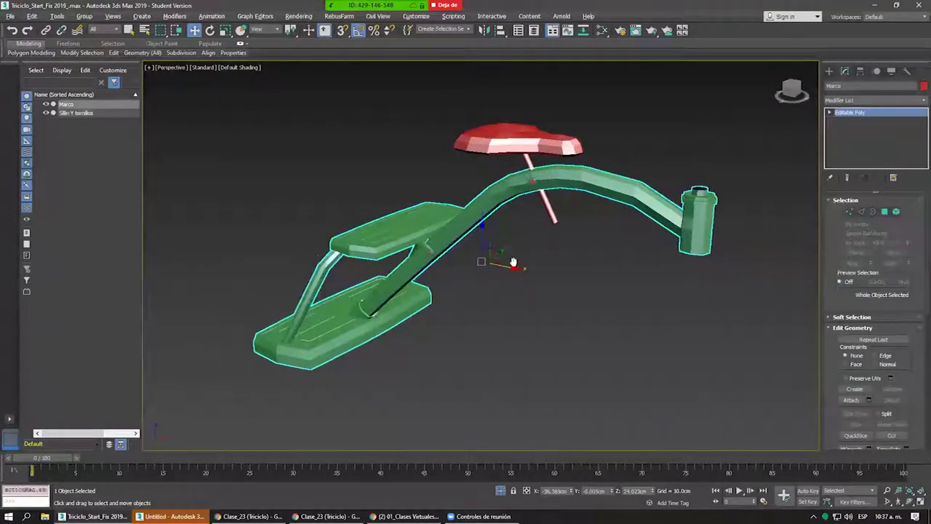
middle_click_drag(513, 262, 510, 248)
left_click(501, 491)
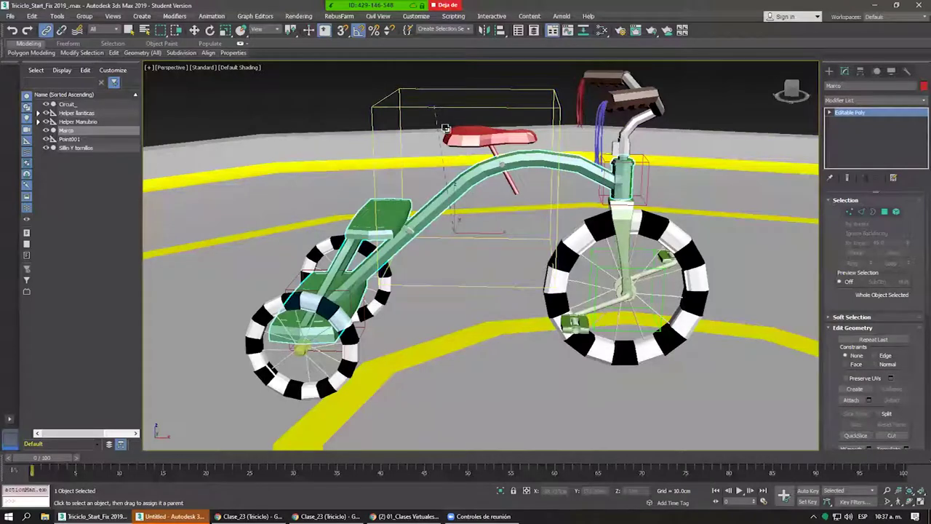
Link the frame Marco and the seat Sillin Y tornillos to Point001.
left_click_drag(446, 128, 446, 129)
left_click(478, 141)
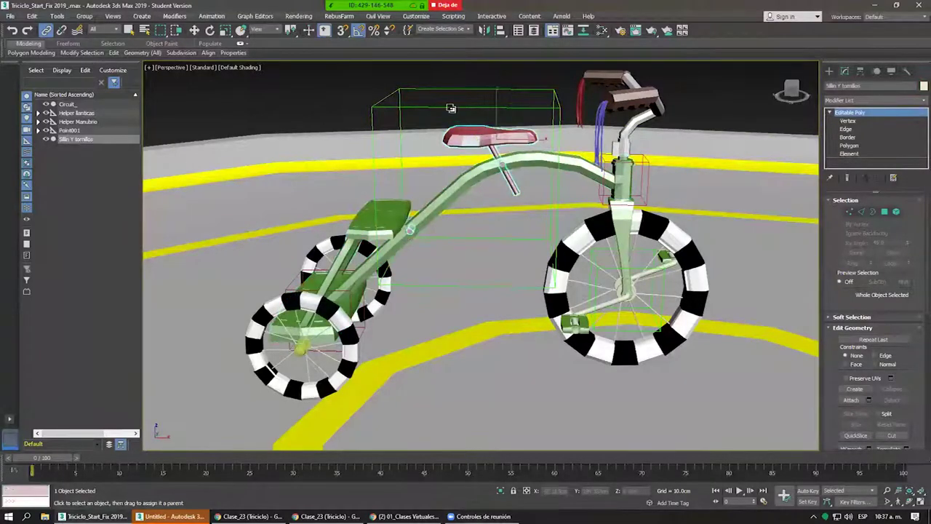
left_click_drag(453, 107, 453, 109)
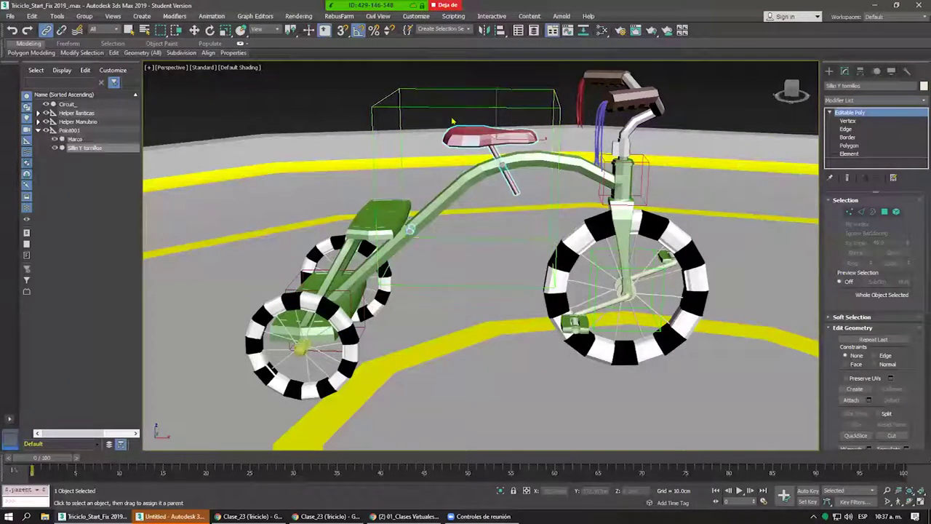
right_click(459, 125)
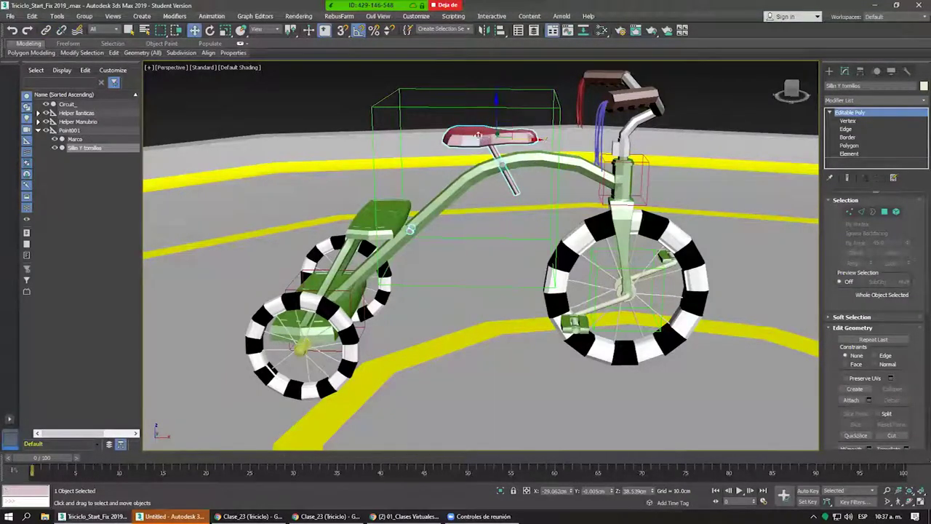
Move Point001 to confirm the frame and seat follow it.
left_click(470, 177)
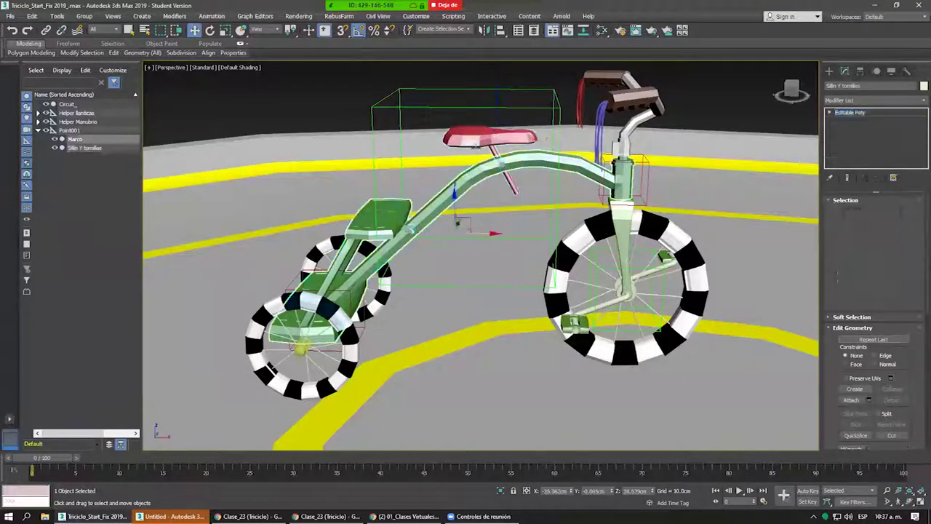
left_click(472, 102)
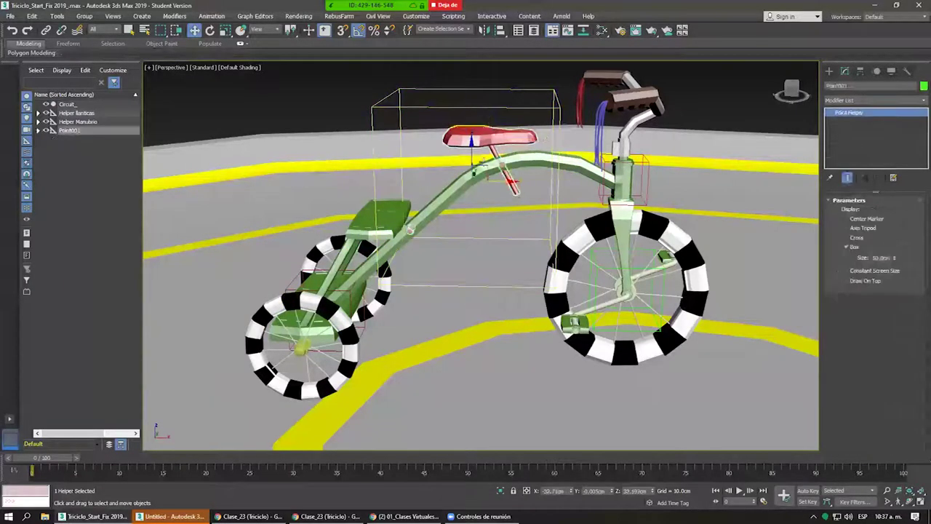
left_click_drag(473, 169, 521, 182)
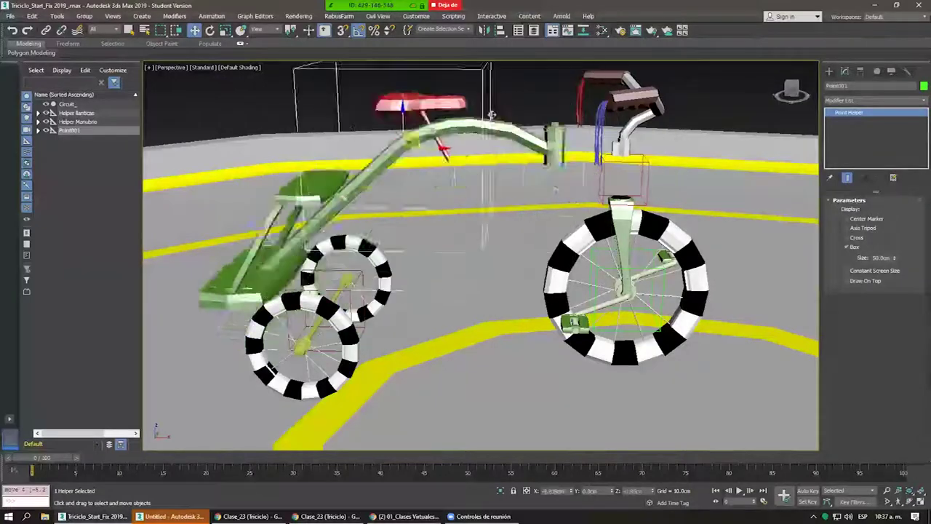
mouse_move(521, 182)
left_mouse_down()
mouse_move(480, 150)
mouse_move(516, 177)
mouse_move(514, 187)
left_mouse_up()
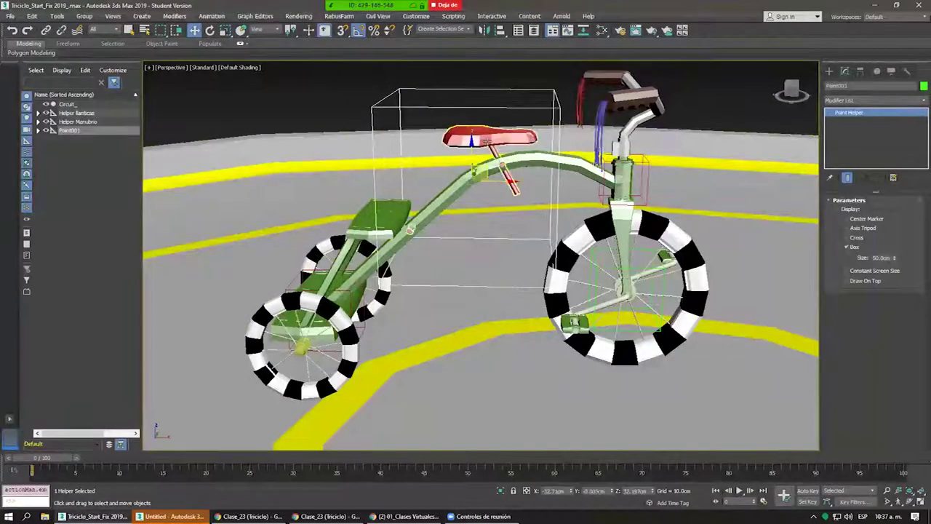
middle_click_drag(437, 138, 435, 128, "alt")
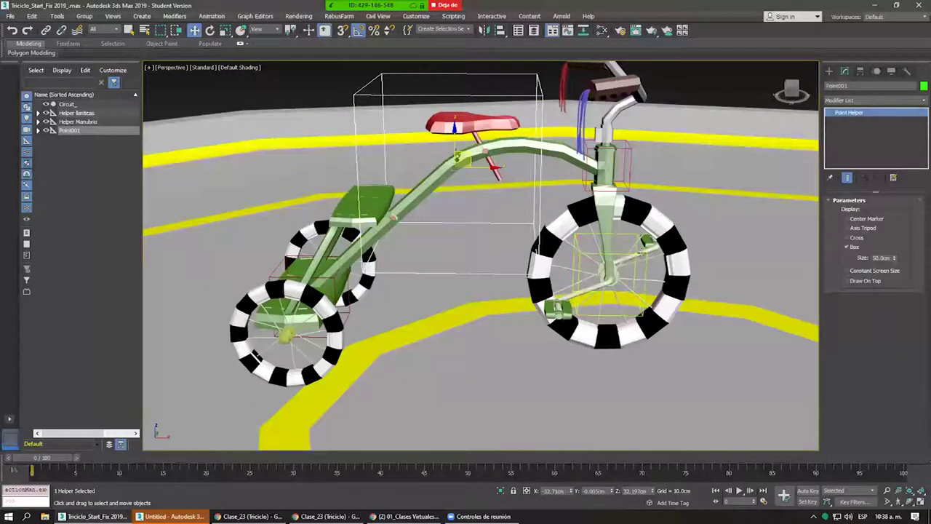
Link Helper Manubrio and Helper llanticas to Point001, then return to Select and Move.
left_click(631, 160)
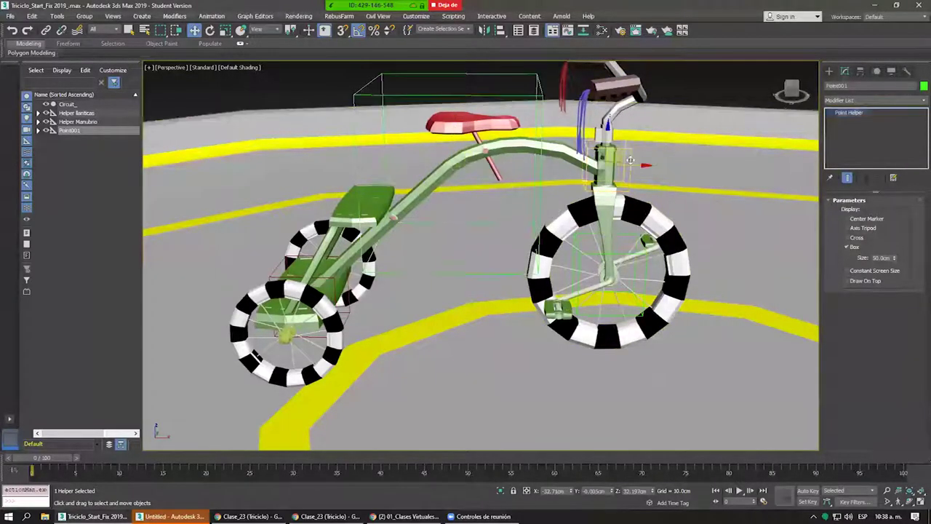
left_click(631, 160)
left_click(46, 30)
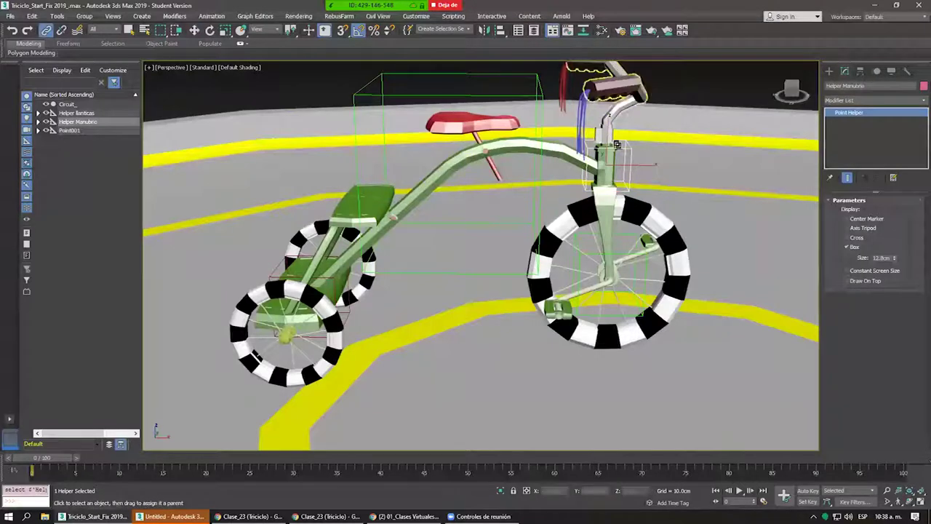
left_click_drag(627, 151, 515, 99)
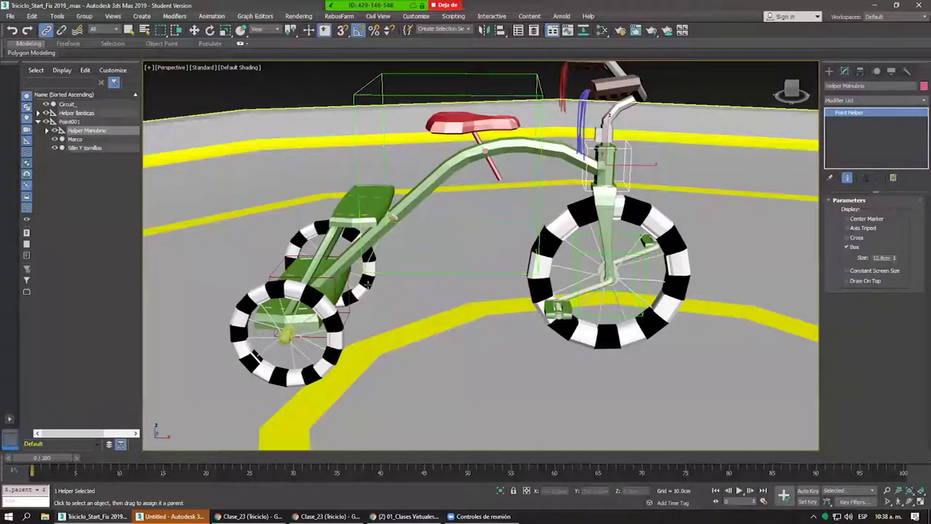
scroll(352, 234, "up", 1)
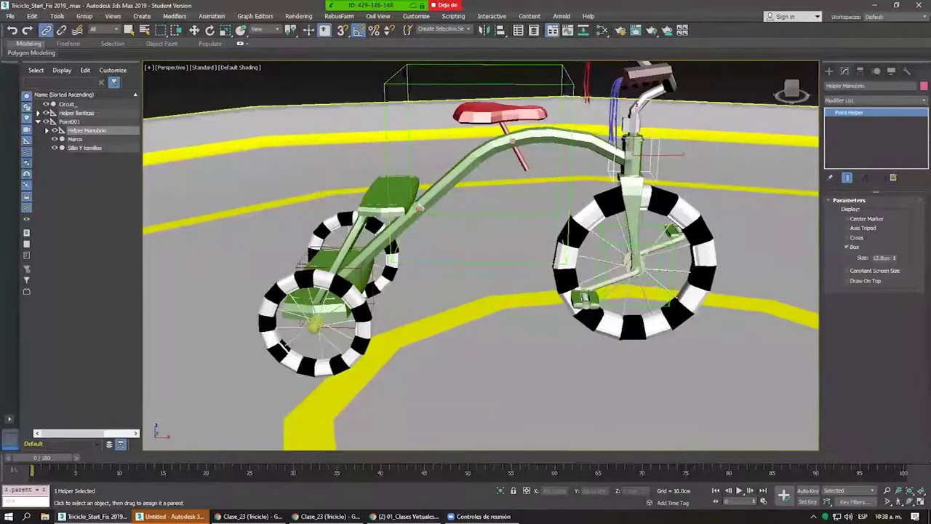
left_click(305, 261)
left_click_drag(306, 262, 355, 193)
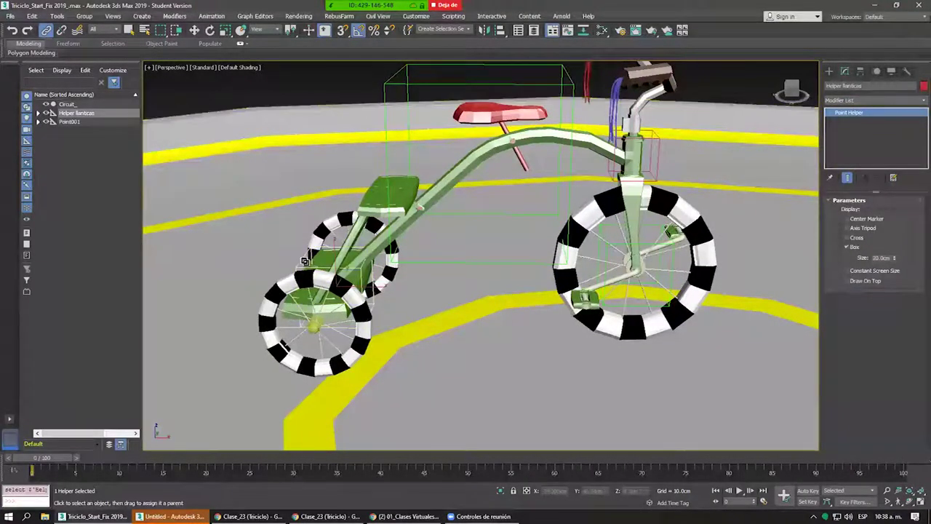
left_click_drag(456, 99, 474, 89)
right_click(479, 102)
left_click(486, 109)
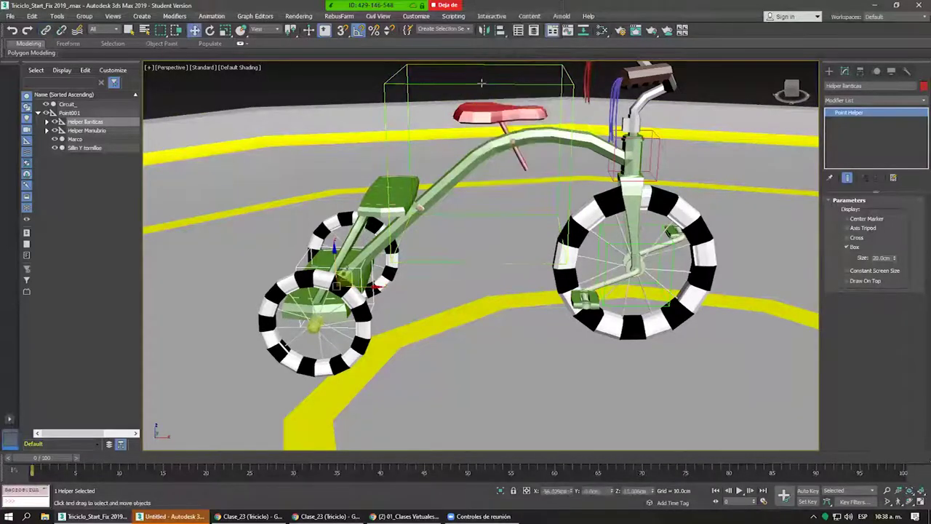
Select the Point001 helper and orbit the view down onto the yellow track.
left_click(69, 113)
scroll(480, 255, "down", 10)
scroll(480, 254, "up", 5)
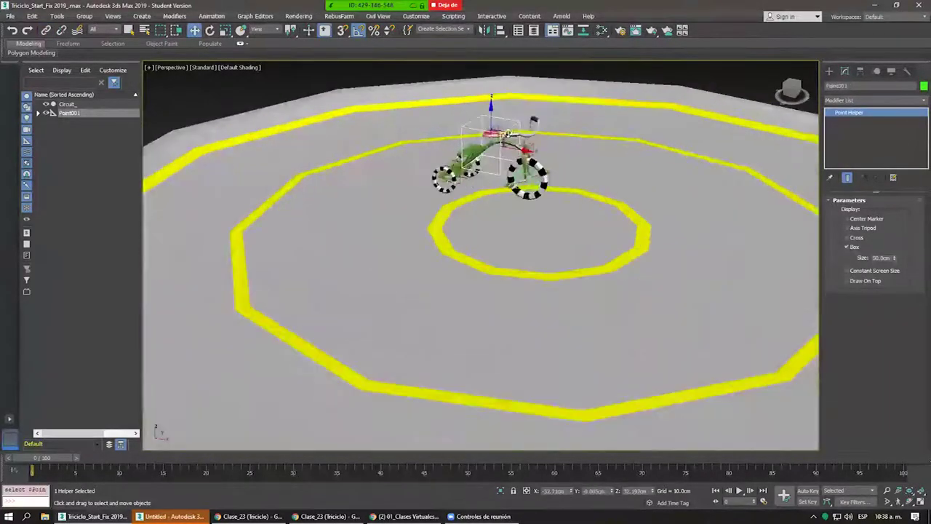
mouse_move(482, 156)
left_mouse_down()
mouse_move(624, 70)
mouse_move(466, 182)
mouse_move(502, 145)
left_mouse_up()
middle_click_drag(502, 145, 507, 130, "alt")
mouse_move(507, 129)
left_mouse_down()
mouse_move(357, 92)
mouse_move(500, 159)
mouse_move(515, 152)
mouse_move(504, 99)
left_mouse_up()
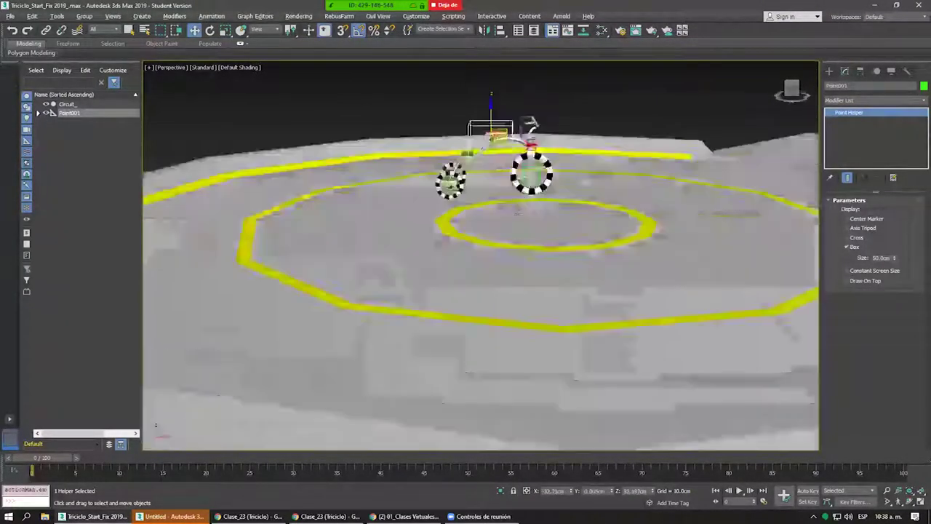
middle_click_drag(504, 99, 511, 173, "alt")
In Top view, try moving the rig toward the track, then undo the move.
key("t")
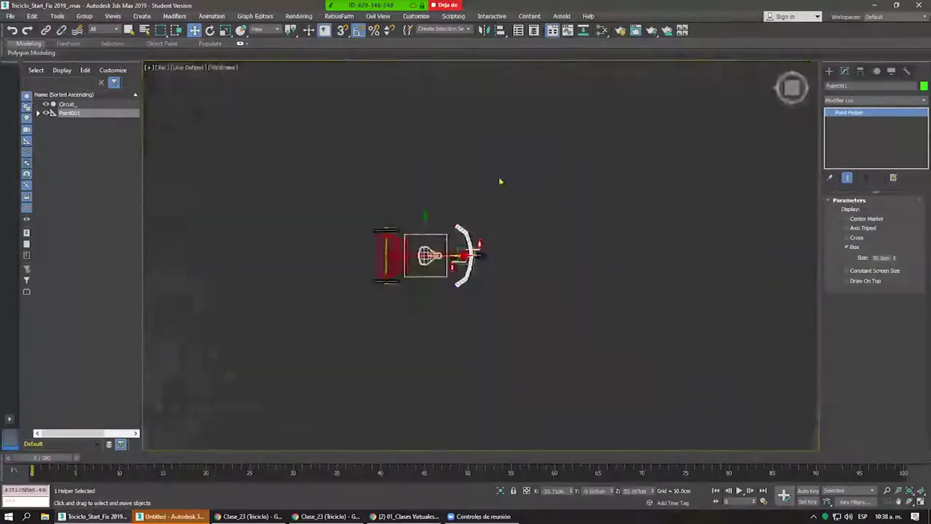
scroll(502, 181, "down", 3)
middle_click_drag(476, 139, 466, 230)
left_click_drag(455, 192, 484, 304)
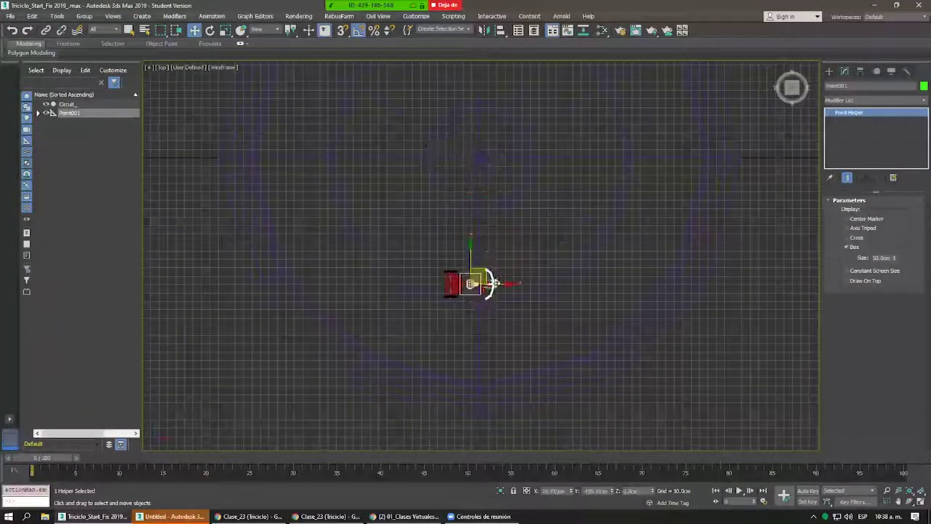
key("ctrl+z")
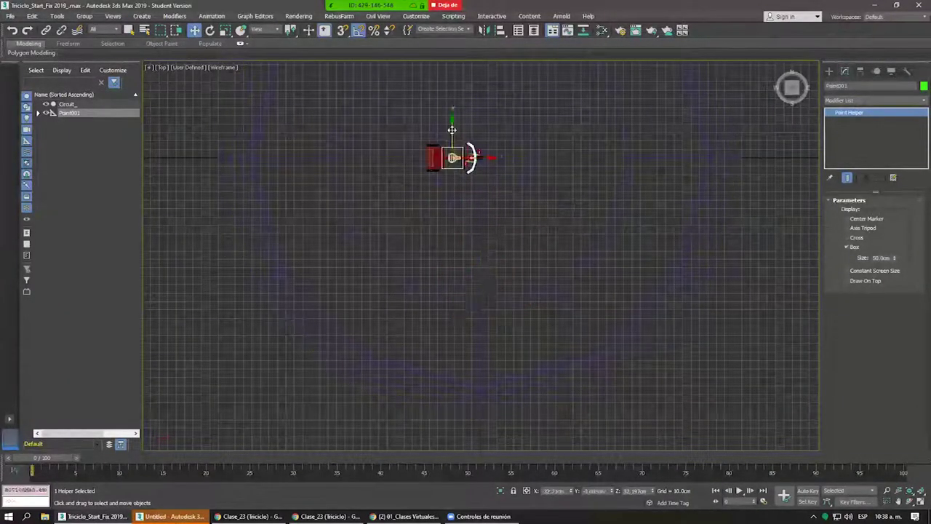
Reselect Point001, zero its X position, and move the rig along Y onto the track.
left_click(449, 137)
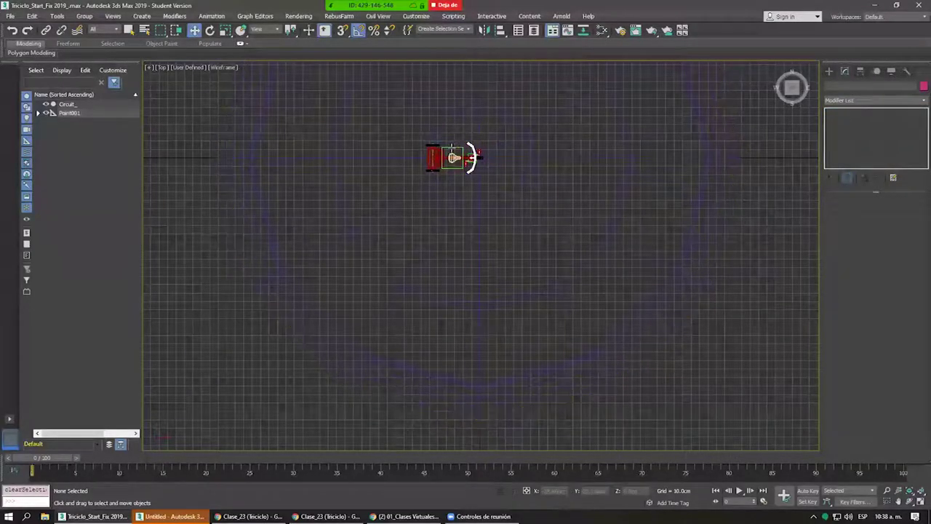
left_click(452, 153)
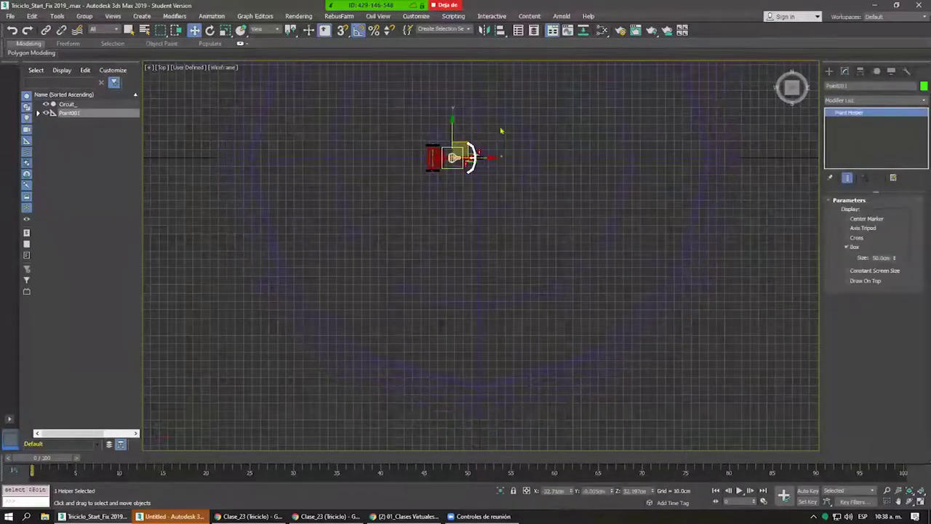
right_click(571, 492)
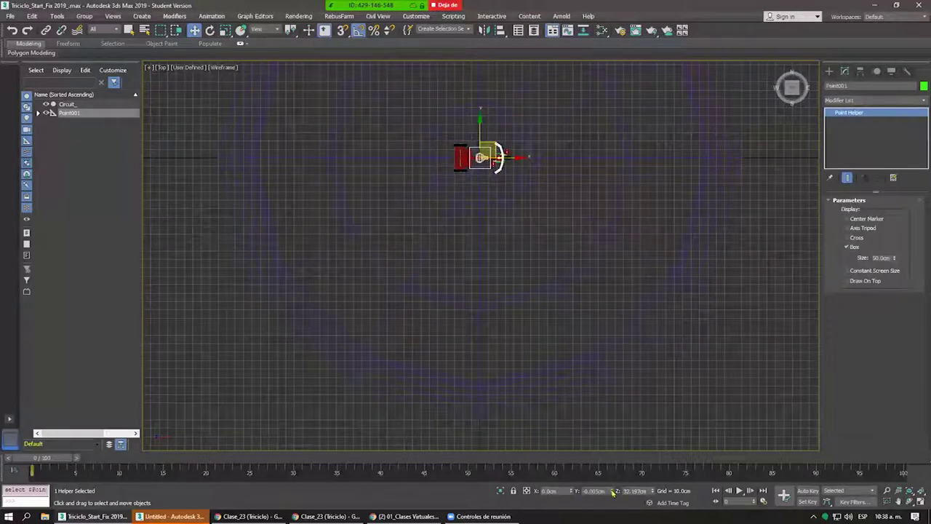
left_click_drag(480, 128, 474, 276)
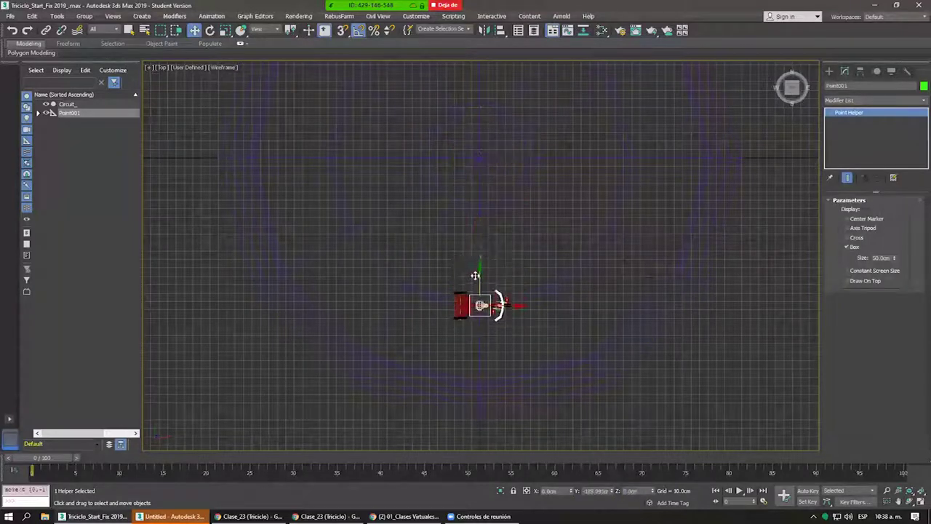
Check the rig's placement from the Perspective and Front views, ending in shaded Perspective.
key("p")
mouse_move(474, 280)
middle_mouse_down("alt")
mouse_move(409, 289)
mouse_move(350, 166)
mouse_move(361, 170)
middle_mouse_up("alt")
key("f")
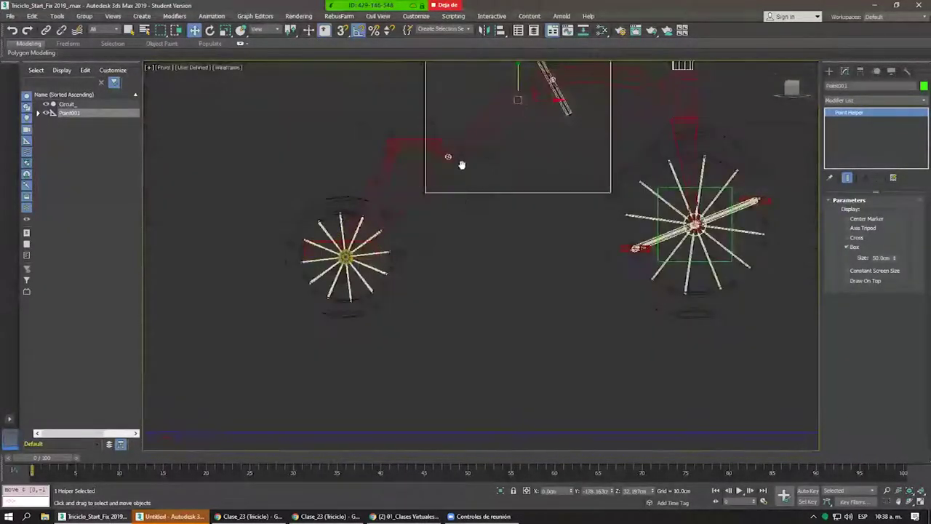
key("F3")
key("F3")
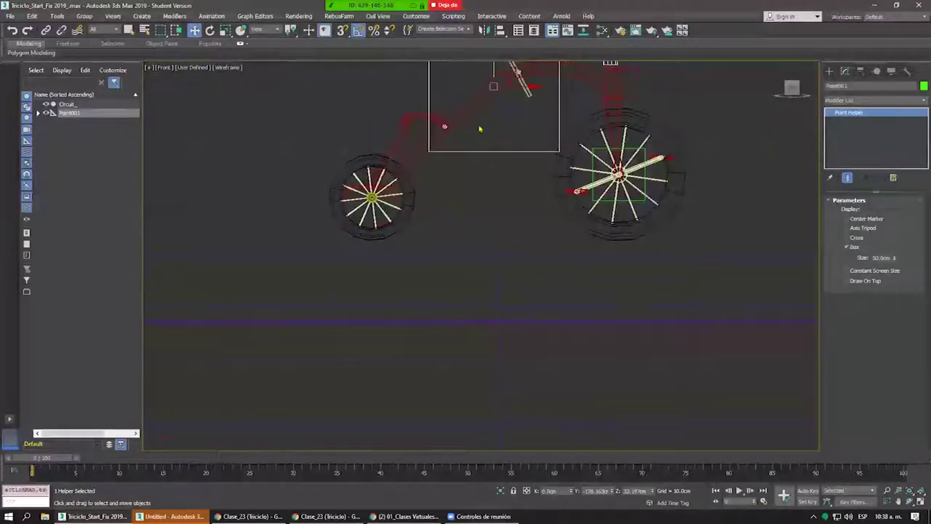
middle_click_drag(473, 118, 465, 131)
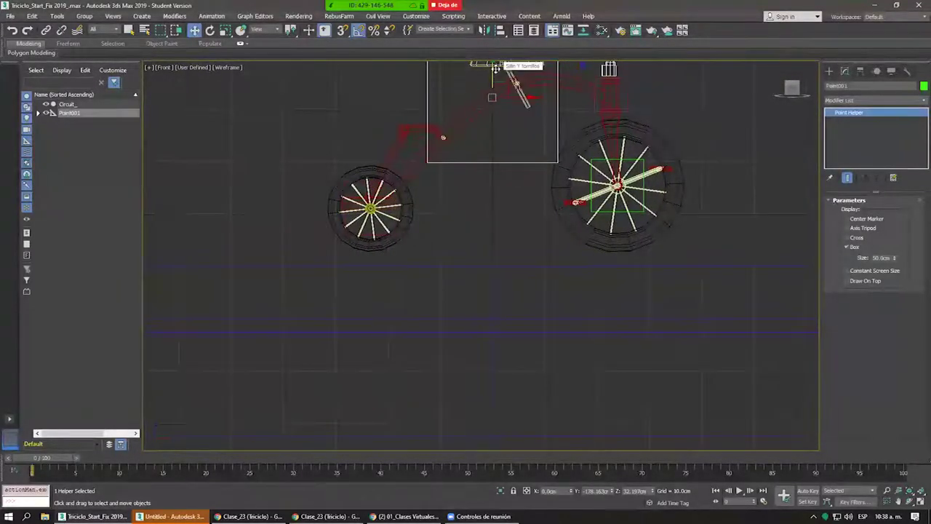
middle_click_drag(493, 73, 478, 157)
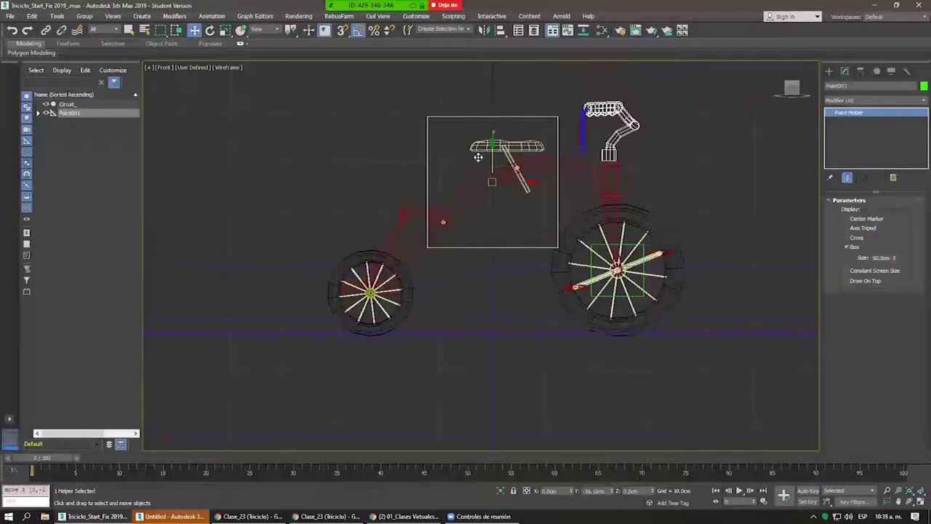
key("p")
key("F3")
middle_click_drag(495, 205, 494, 182, "alt")
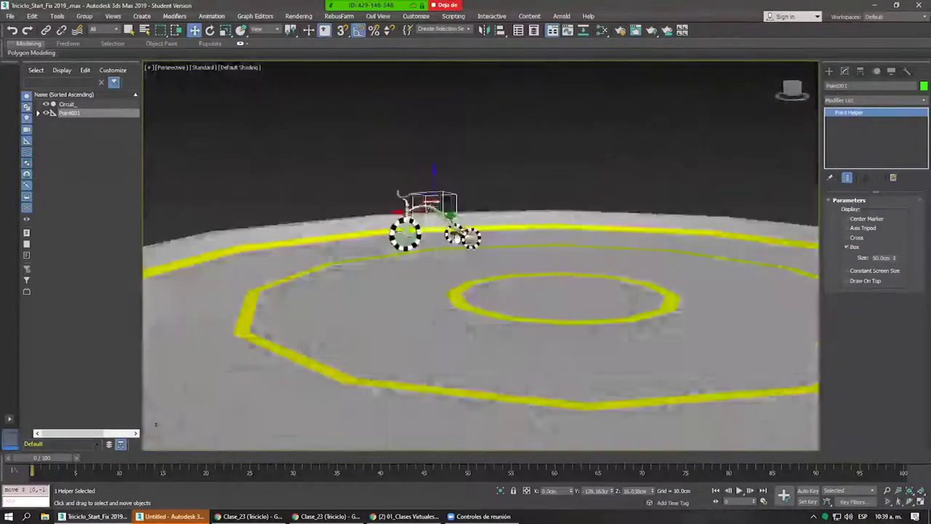
scroll(466, 219, "up", 3)
scroll(466, 219, "up", 3)
scroll(451, 218, "up", 3)
scroll(437, 226, "up", 5)
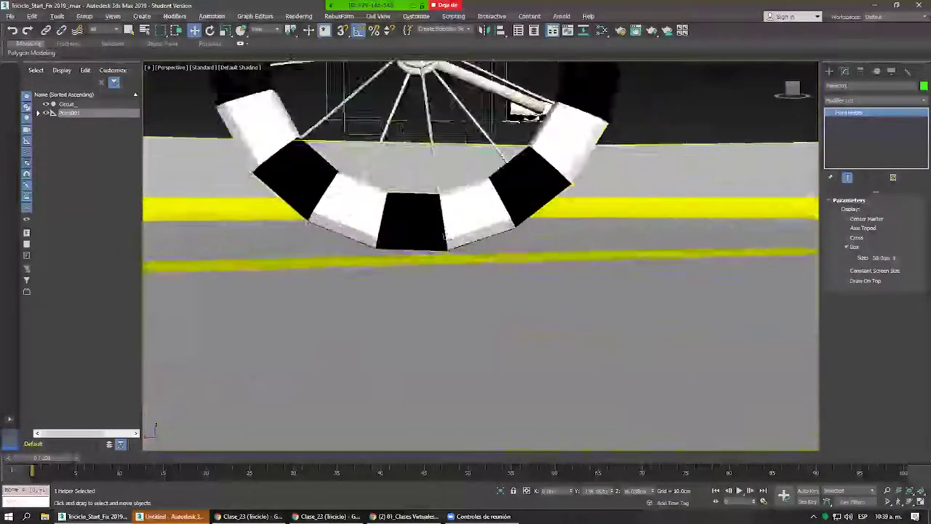
scroll(436, 226, "up", 3)
scroll(460, 211, "up", 2)
scroll(519, 201, "down", 3)
scroll(473, 218, "down", 3)
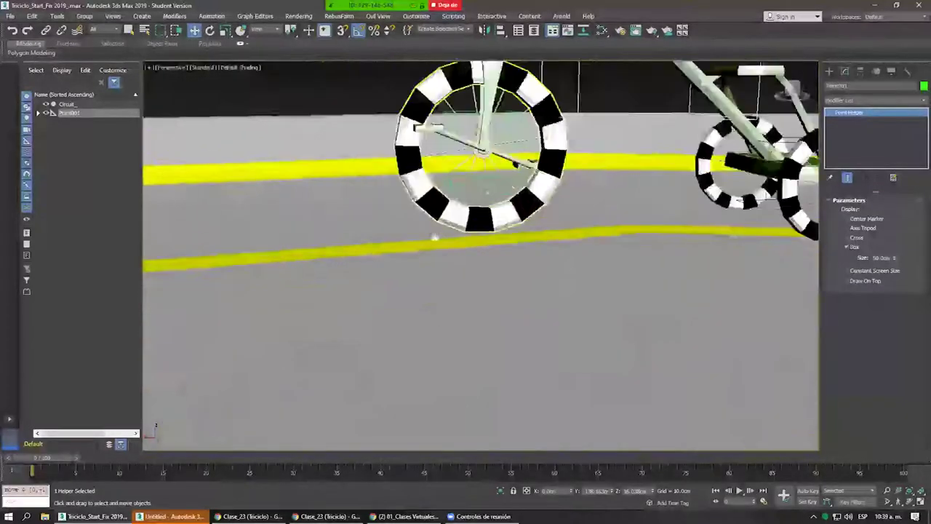
scroll(434, 239, "down", 3)
middle_click_drag(441, 214, 481, 257, "alt")
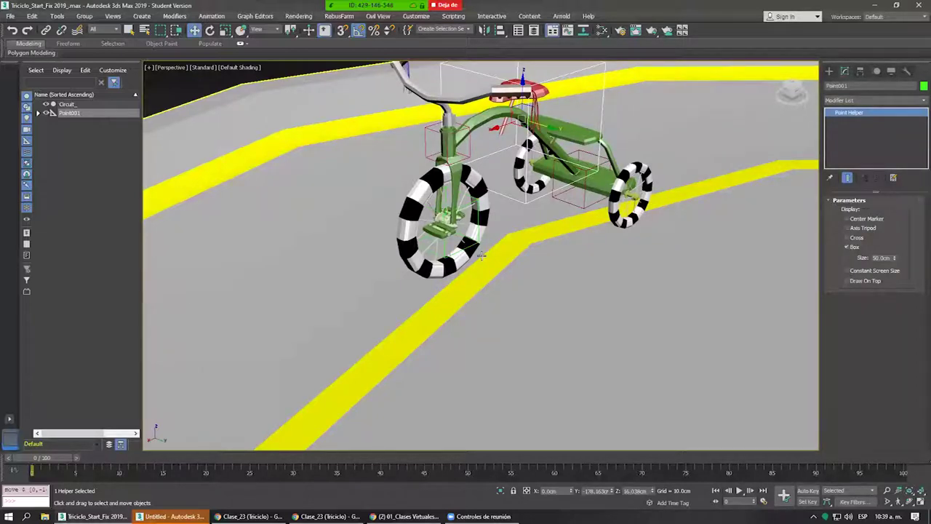
scroll(486, 262, "up", 3)
middle_click_drag(485, 261, 404, 228, "alt")
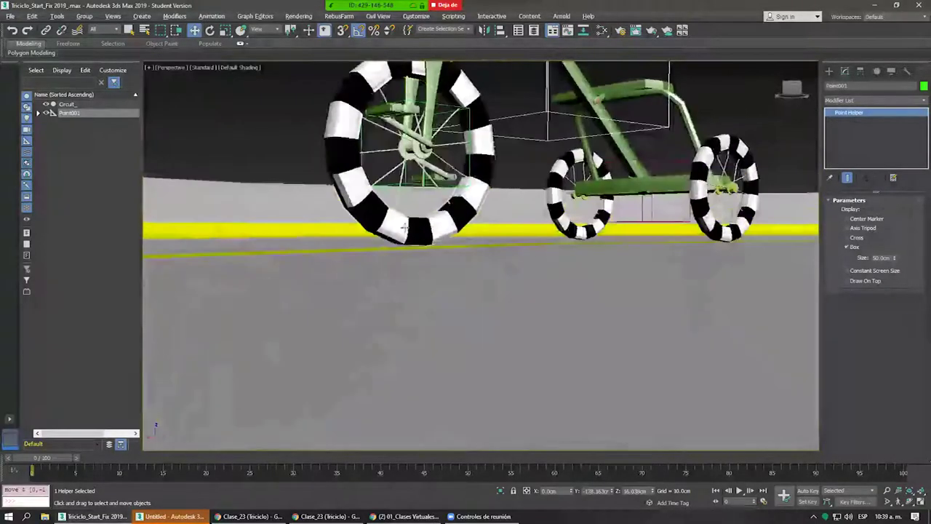
scroll(404, 227, "up", 3)
scroll(422, 247, "up", 2)
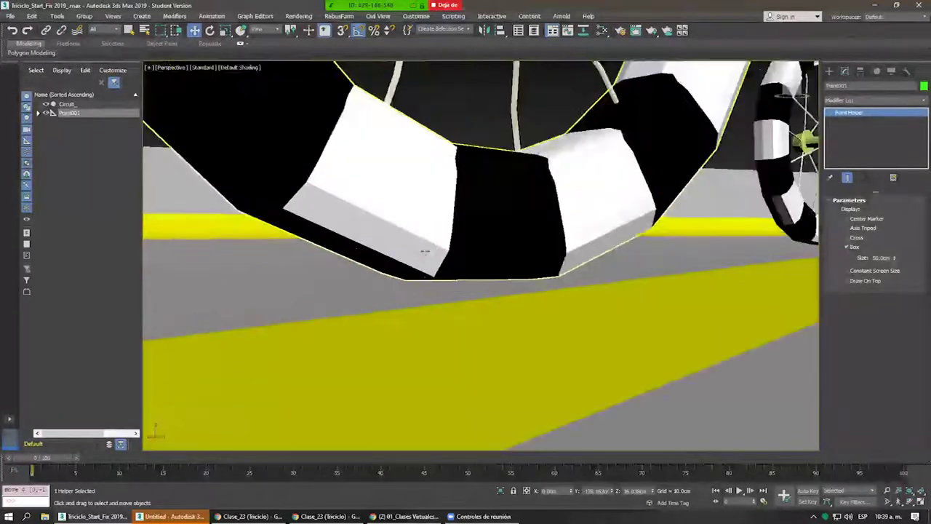
scroll(426, 253, "down", 4)
left_click(418, 240)
scroll(418, 239, "down", 5)
middle_click_drag(419, 238, 435, 197, "alt")
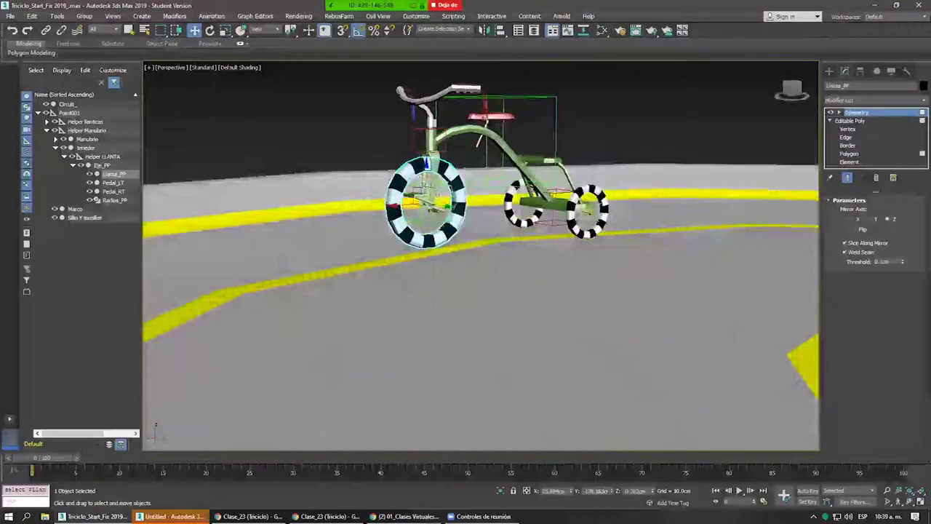
left_click_drag(435, 197, 320, 112)
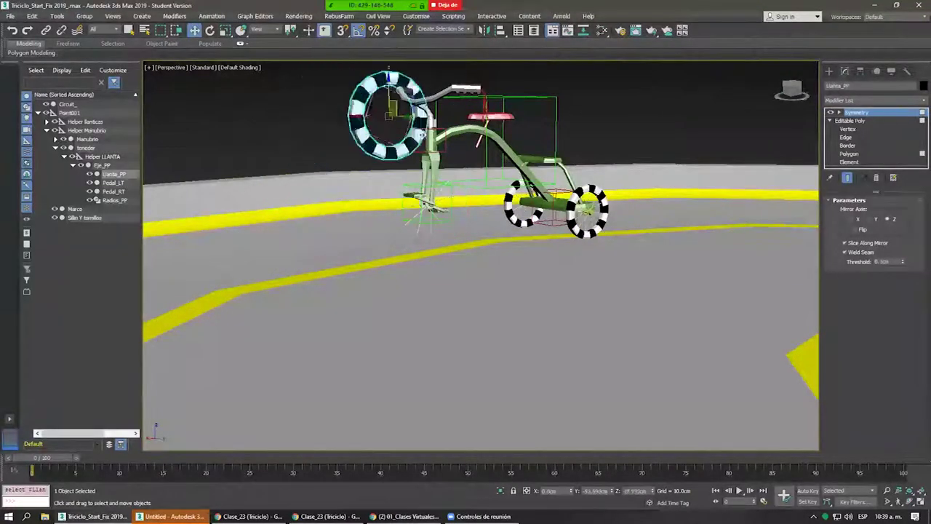
key("ctrl+z")
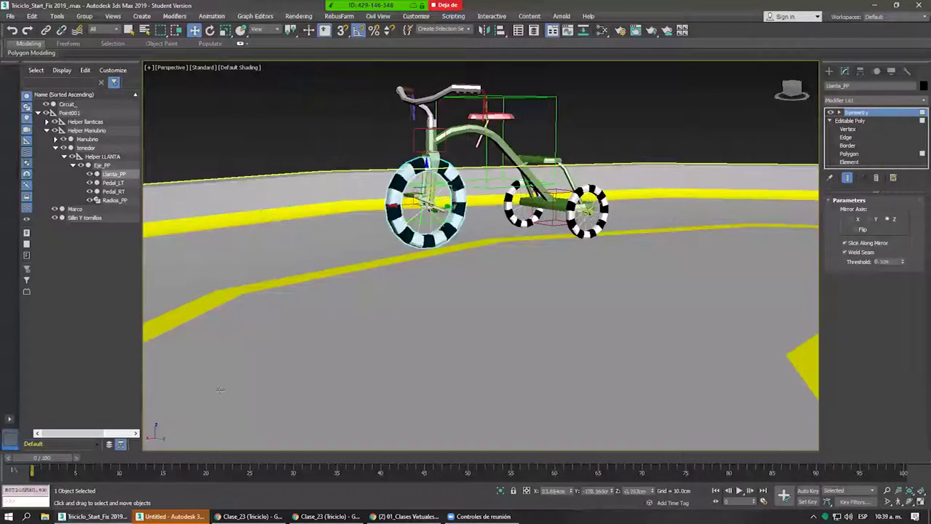
middle_click_drag(218, 390, 301, 113, "alt")
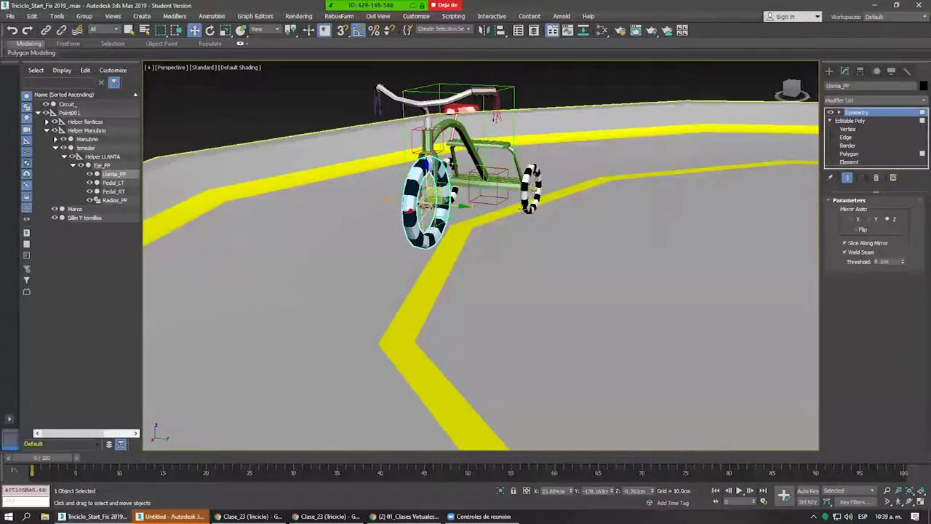
mouse_move(551, 243)
middle_mouse_down("alt")
mouse_move(457, 233)
mouse_move(470, 260)
mouse_move(453, 250)
mouse_move(462, 285)
middle_mouse_up("alt")
key("t")
key("F3")
scroll(495, 291, "up", 3)
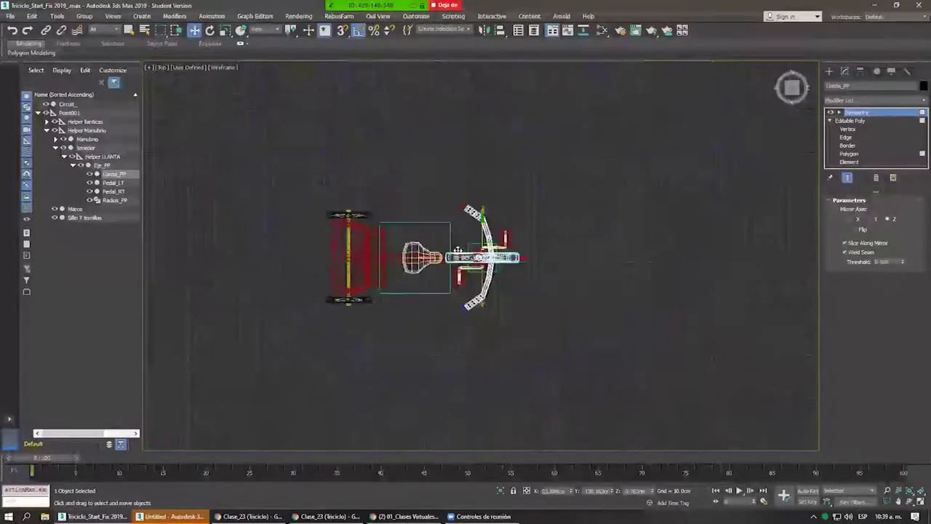
scroll(509, 276, "up", 3)
scroll(522, 271, "up", 2)
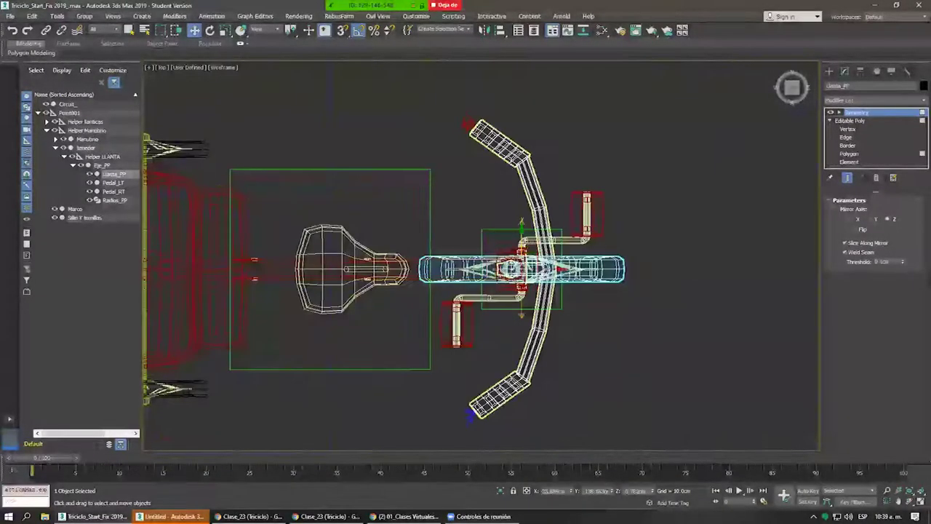
left_click(613, 355)
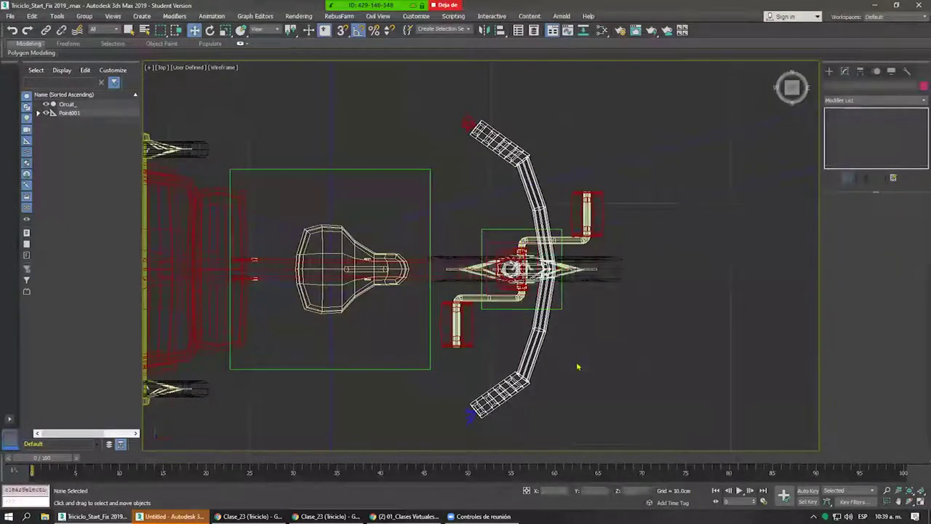
Select Helper Manubrio and turn the handlebar 10 degrees about Z.
left_click(514, 229)
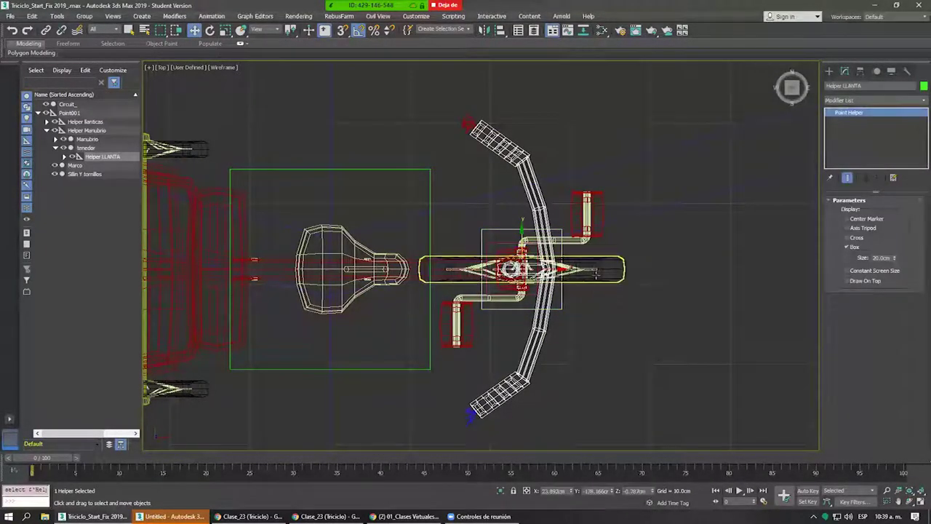
scroll(553, 265, "up", 2)
scroll(549, 264, "up", 2)
left_click(463, 224)
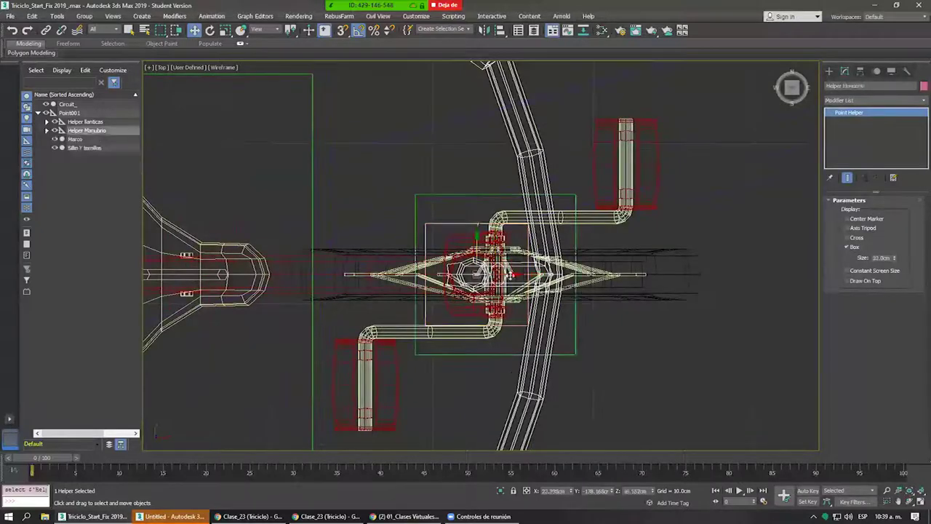
scroll(502, 276, "down", 3)
right_click(516, 243)
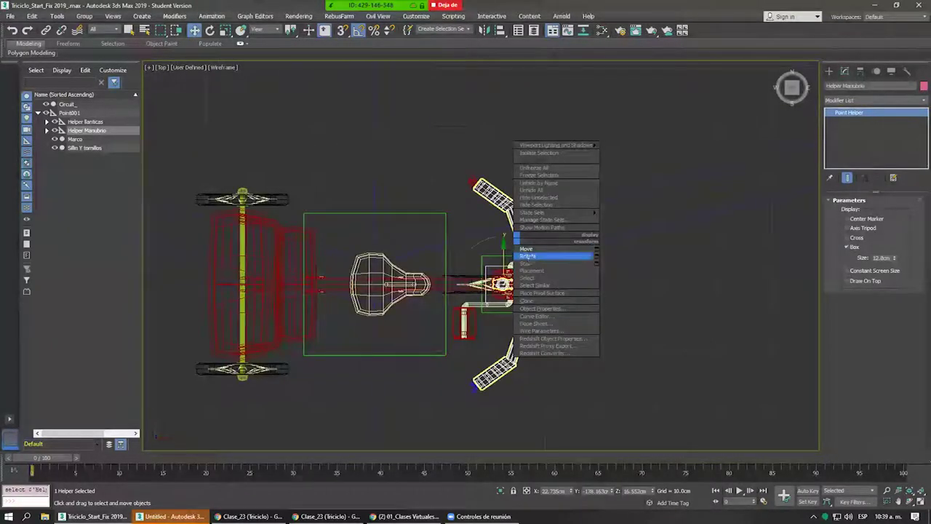
left_click(528, 256)
left_click_drag(529, 256, 534, 251)
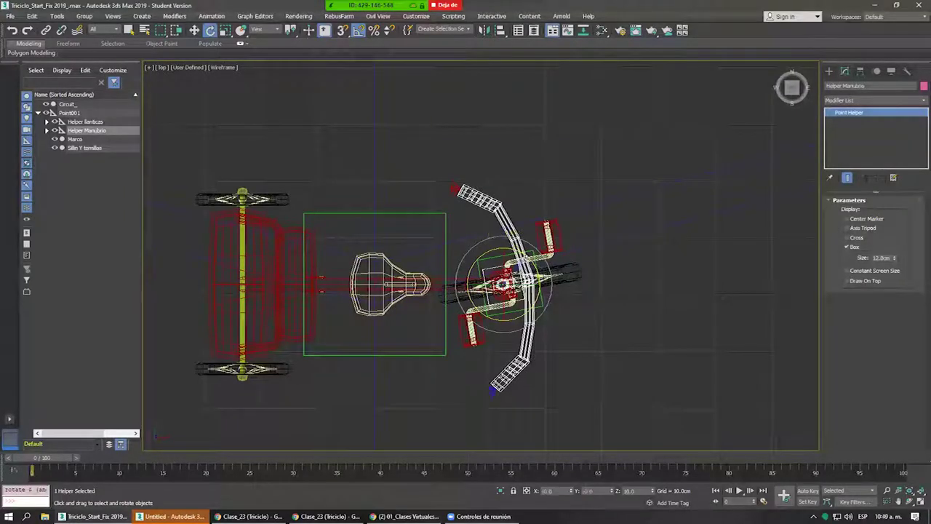
Select Point001 and rotate the whole tricycle 5 degrees in Top view.
key("p")
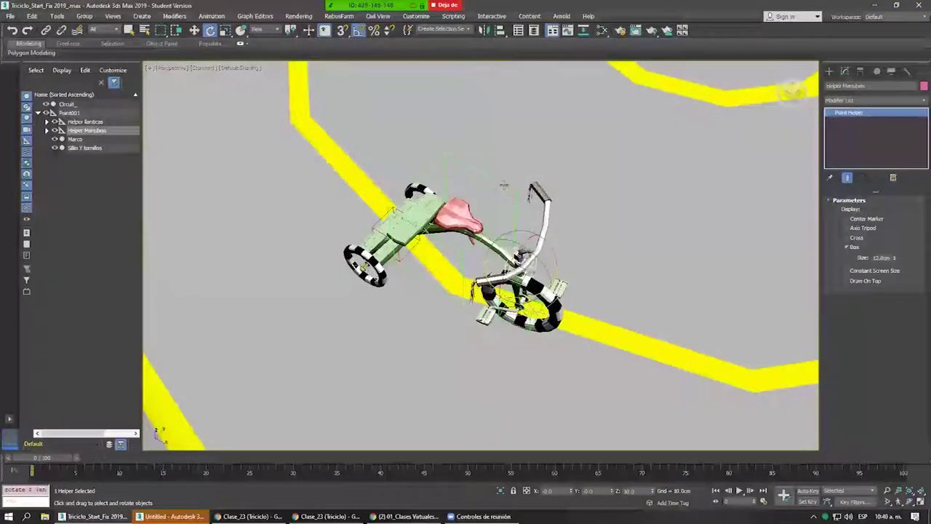
left_click(501, 189)
key("t")
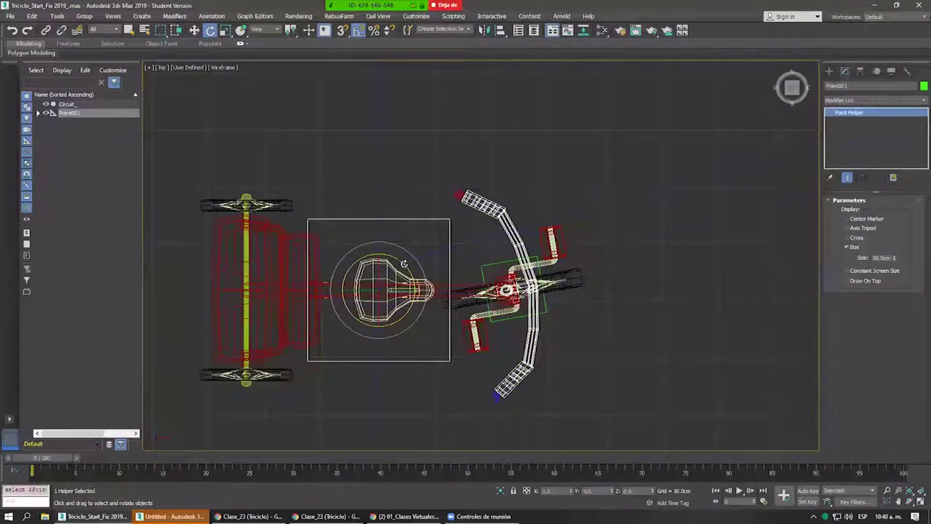
left_click_drag(401, 264, 405, 267)
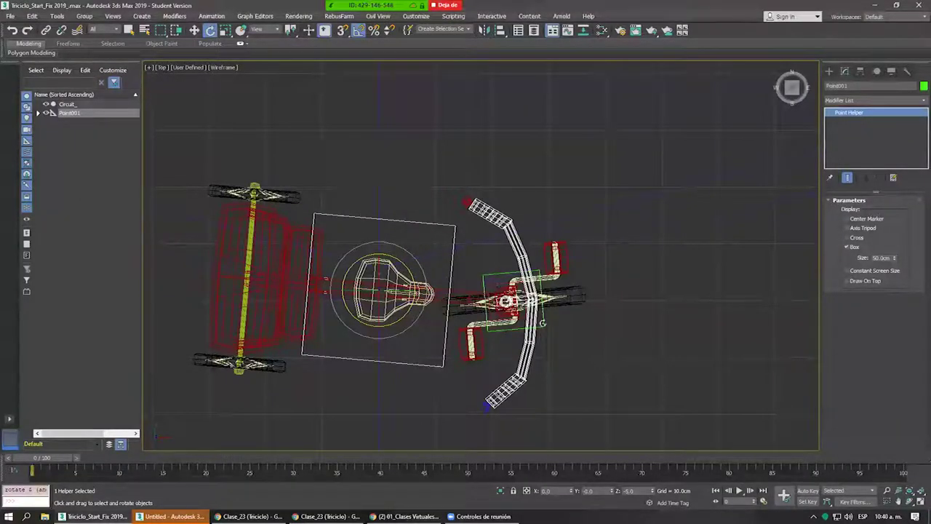
Turn the front wheel 10 degrees, then turn the handlebar back 5 degrees.
left_click(542, 299)
left_click_drag(547, 275, 558, 310)
key("ctrl+z")
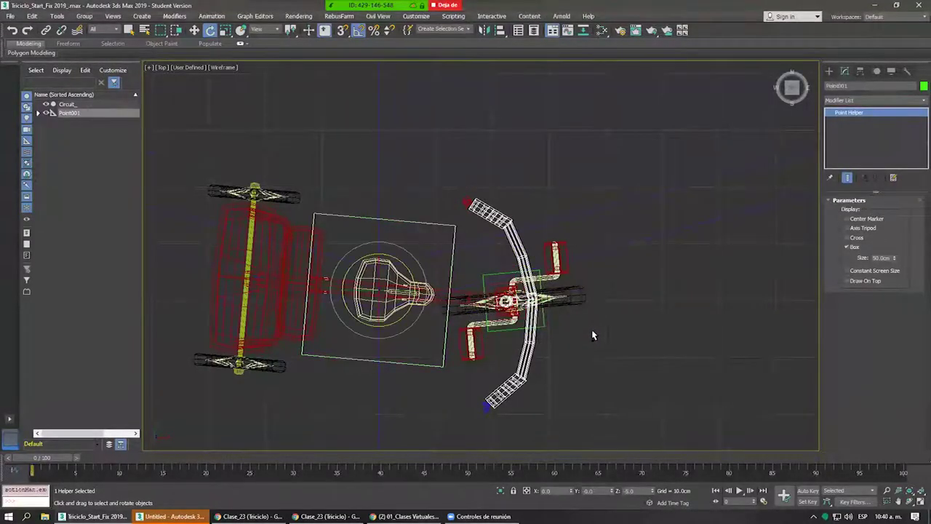
key("ctrl+z")
key("ctrl+z")
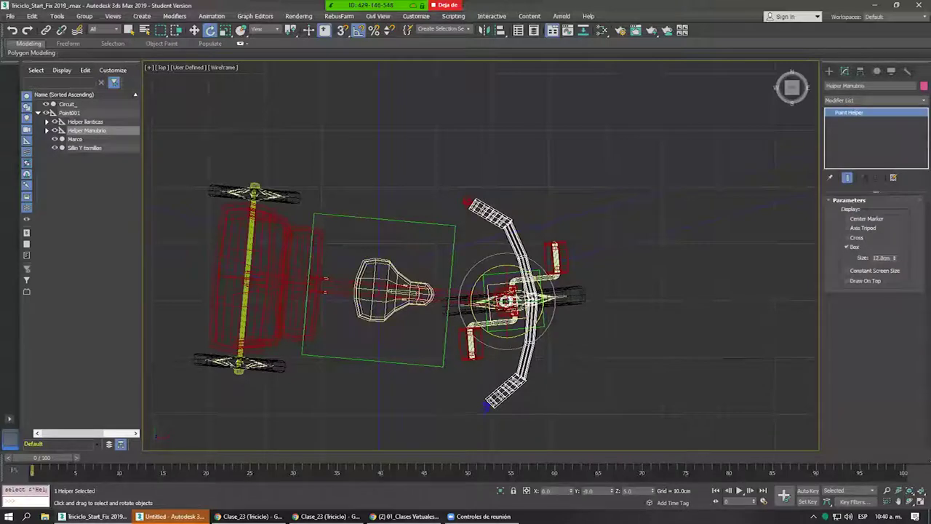
left_click_drag(542, 287, 553, 305)
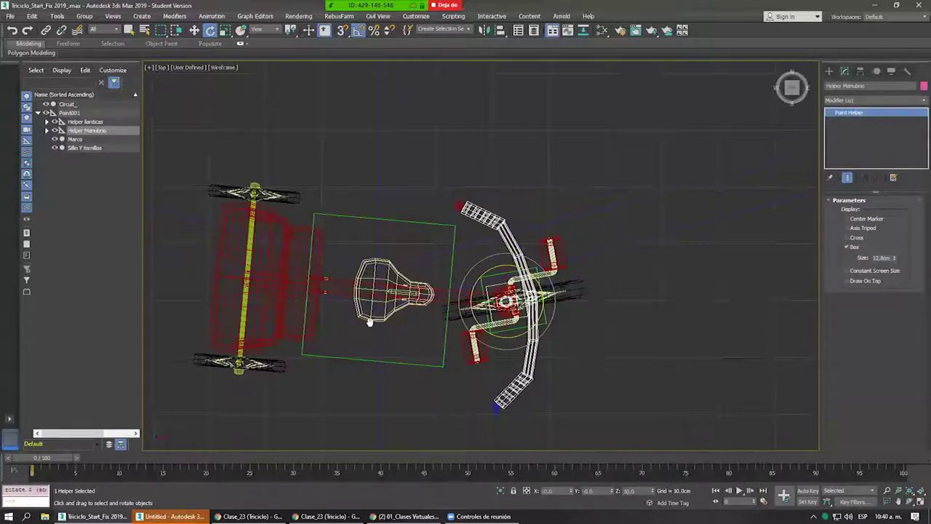
Orbit the Perspective view around the tricycle to check it on the track.
key("p")
mouse_move(368, 322)
middle_mouse_down("alt")
mouse_move(288, 283)
mouse_move(313, 350)
middle_mouse_up("alt")
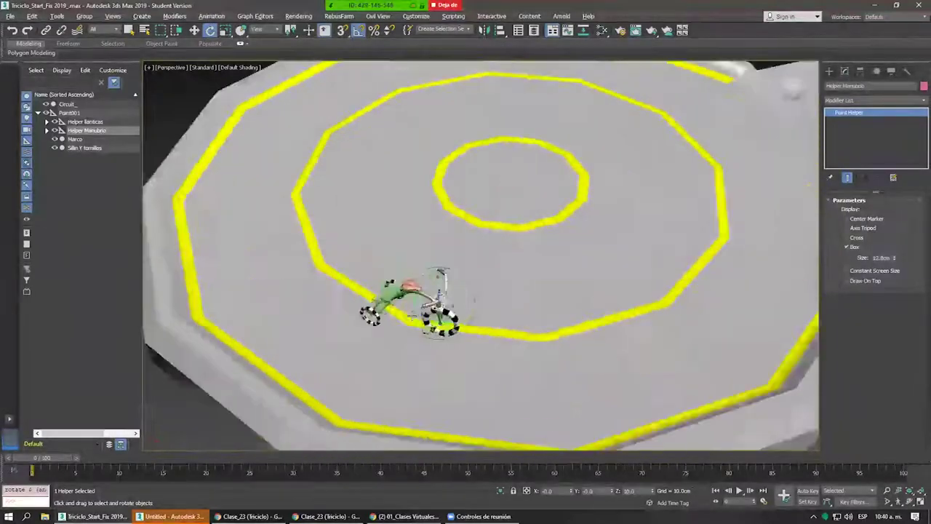
scroll(418, 306, "up", 5)
mouse_move(429, 320)
middle_mouse_down("alt")
mouse_move(436, 261)
mouse_move(466, 276)
mouse_move(480, 298)
mouse_move(466, 349)
middle_mouse_up("alt")
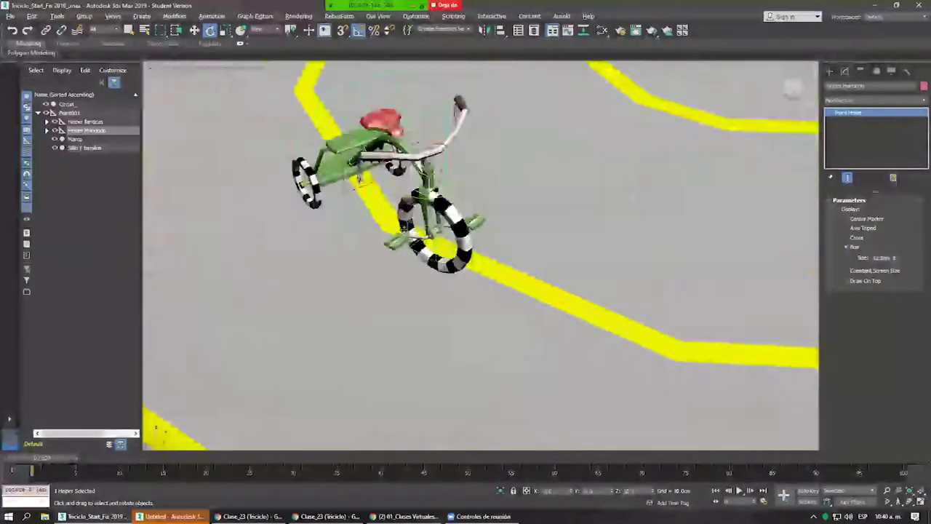
scroll(419, 277, "down", 5)
middle_click_drag(419, 298, 419, 267, "alt")
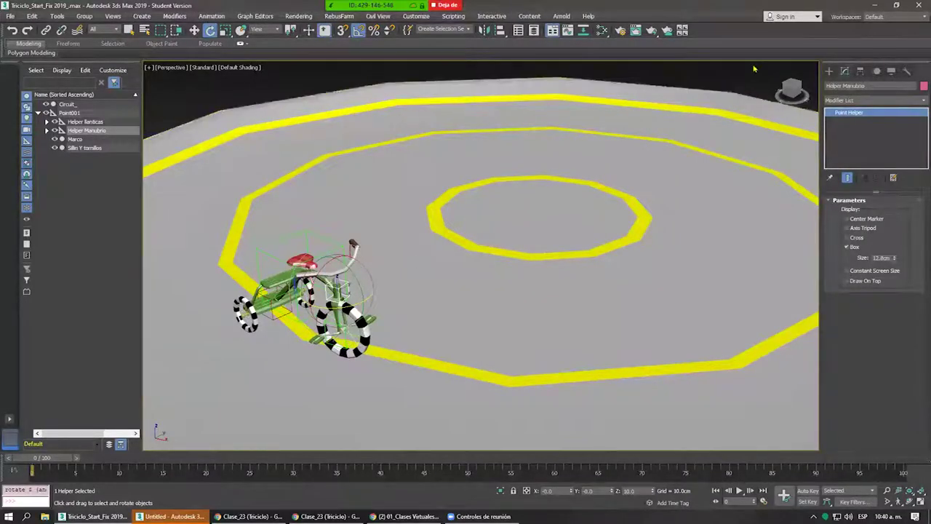
Create a point helper, Point002, near the track centre and frame it in Top view.
left_click(830, 71)
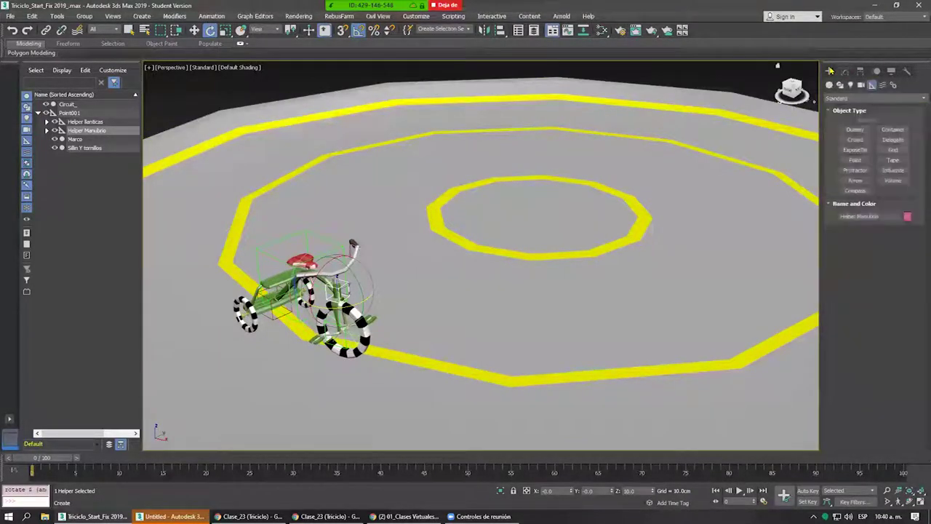
left_click(855, 159)
left_click(532, 212)
key("e")
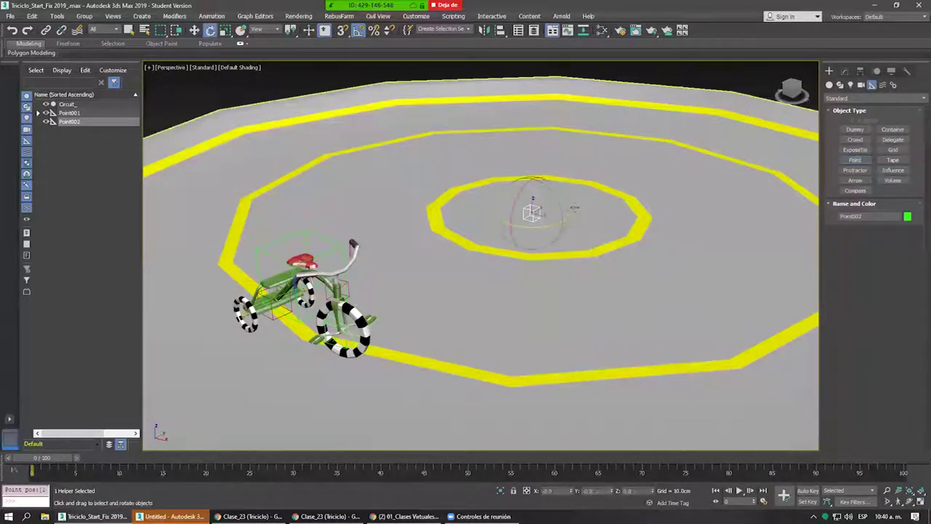
key("t")
key("F3")
key("z")
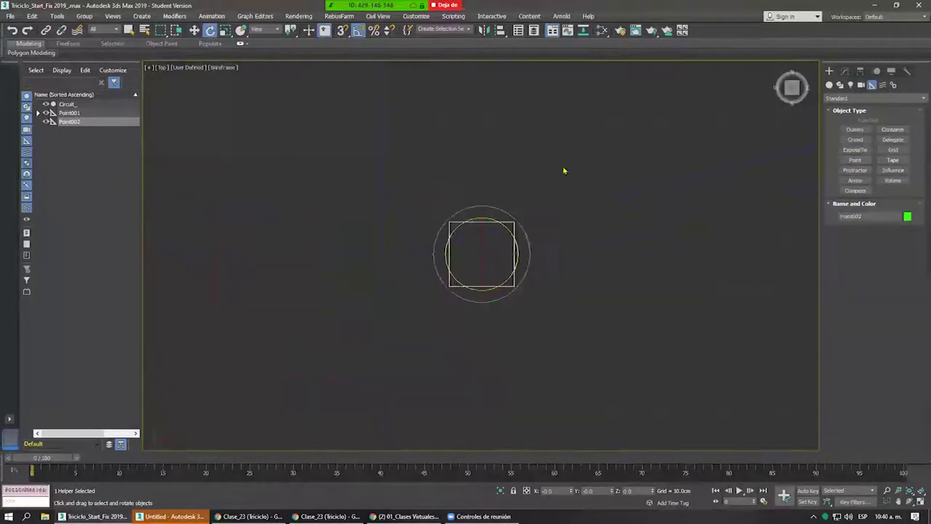
scroll(565, 170, "down", 3)
Zero Point002's X and Y positions so it sits at the track centre.
right_click(573, 184)
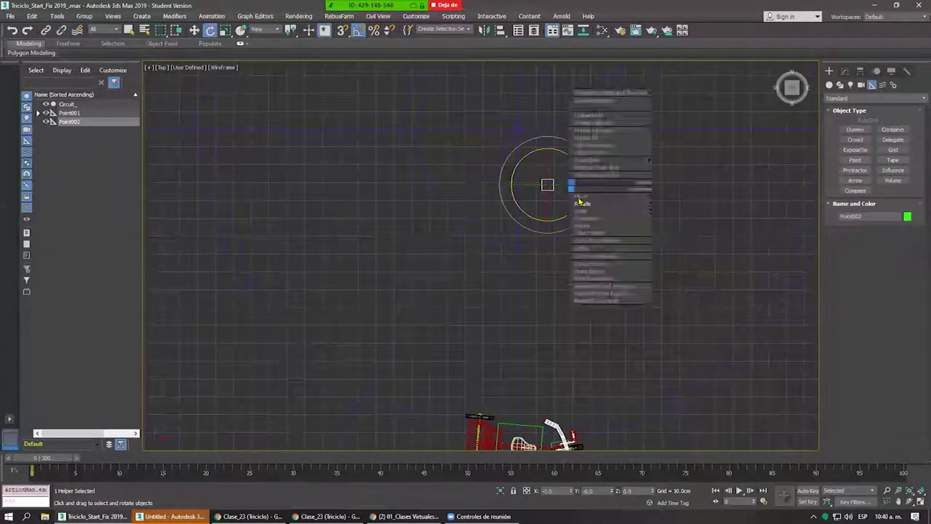
left_click(591, 195)
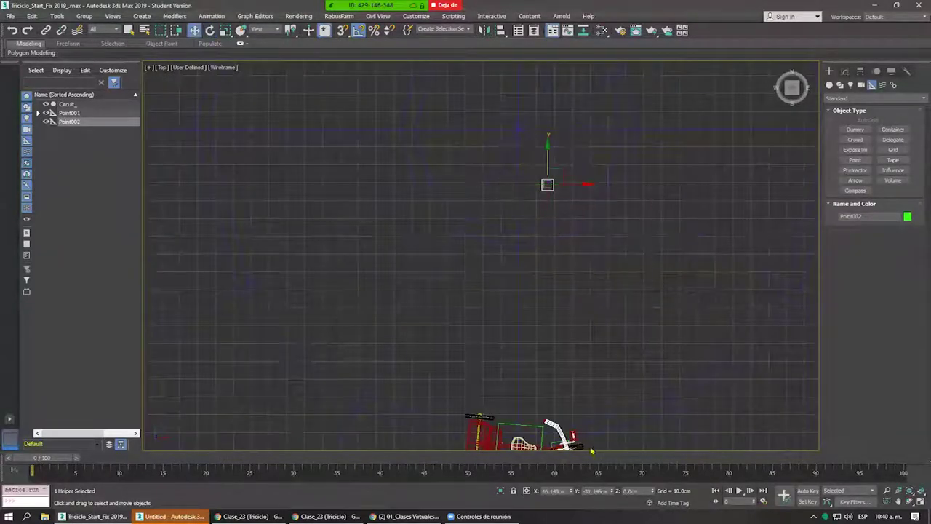
right_click(571, 492)
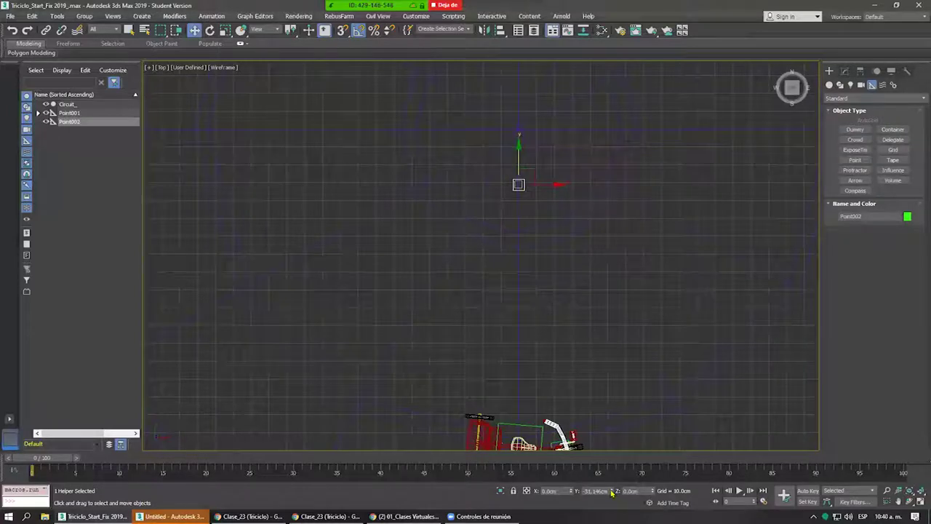
right_click(612, 491)
scroll(560, 257, "down", 3)
key("shift+z")
key("shift+z")
key("shift+z")
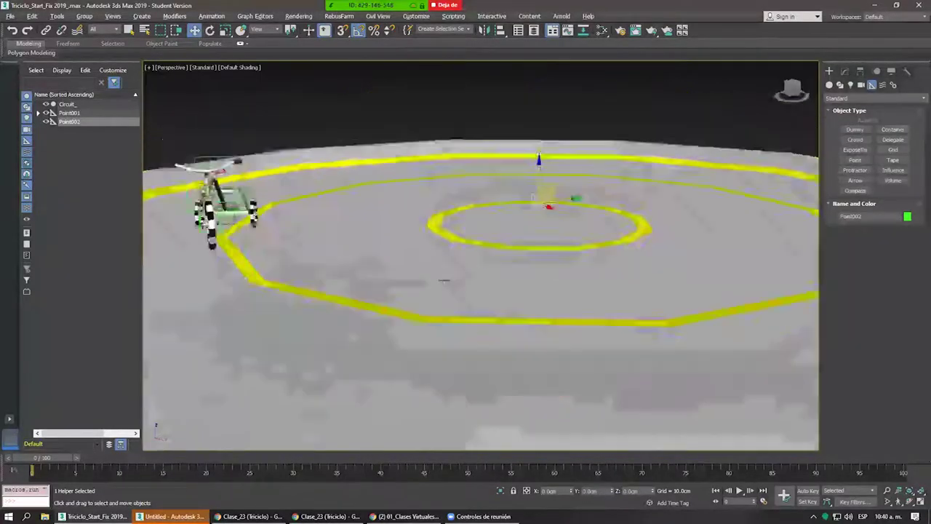
Set Point002's Box Size to about 160.12 and rename it 'Helper recorrido'.
middle_click_drag(507, 305, 507, 240, "alt")
left_click(845, 71)
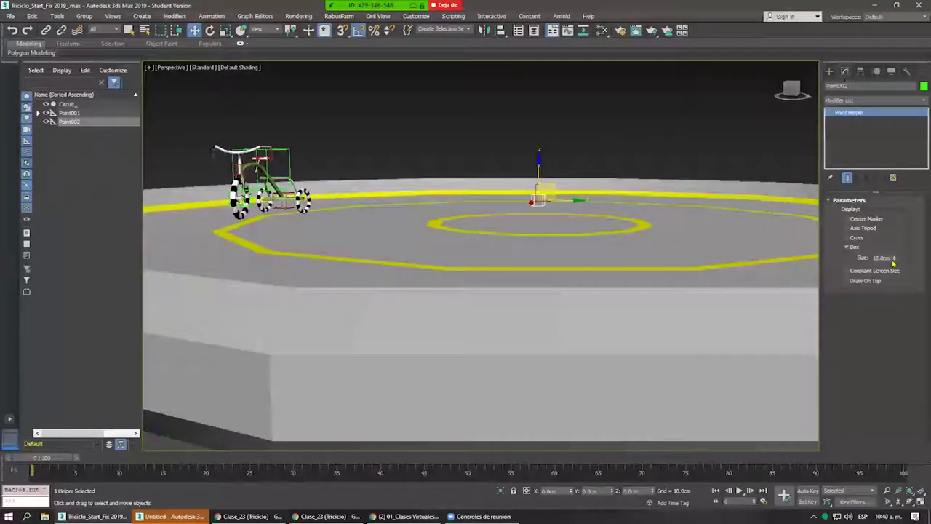
left_click_drag(894, 258, 889, 206)
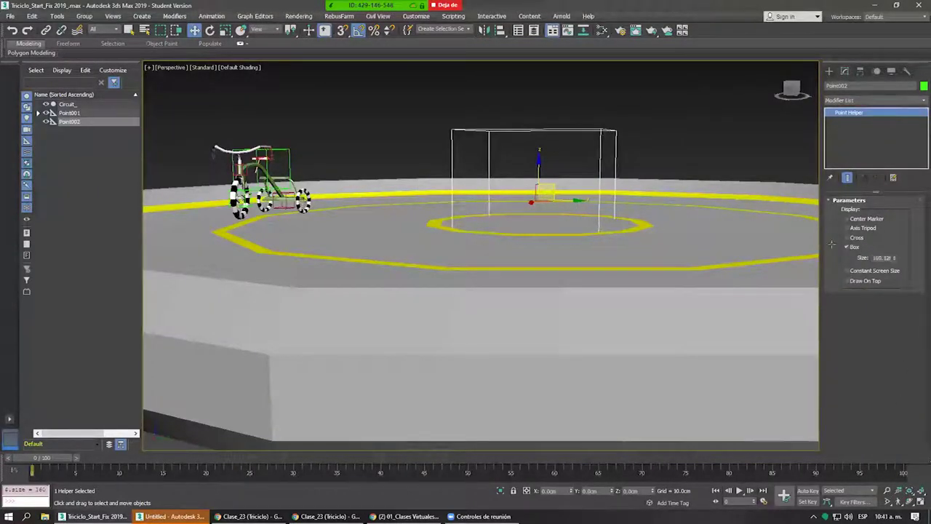
middle_click_drag(772, 189, 777, 65, "alt")
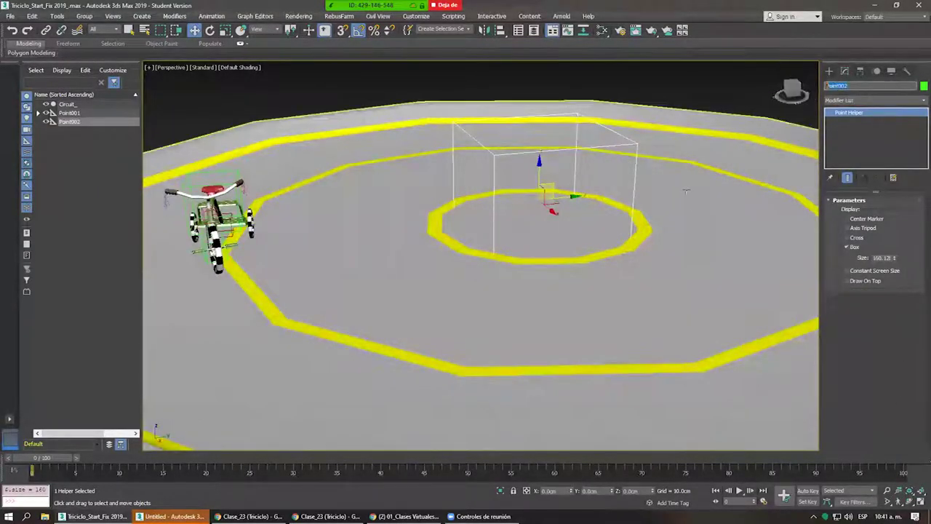
type("Hepers")
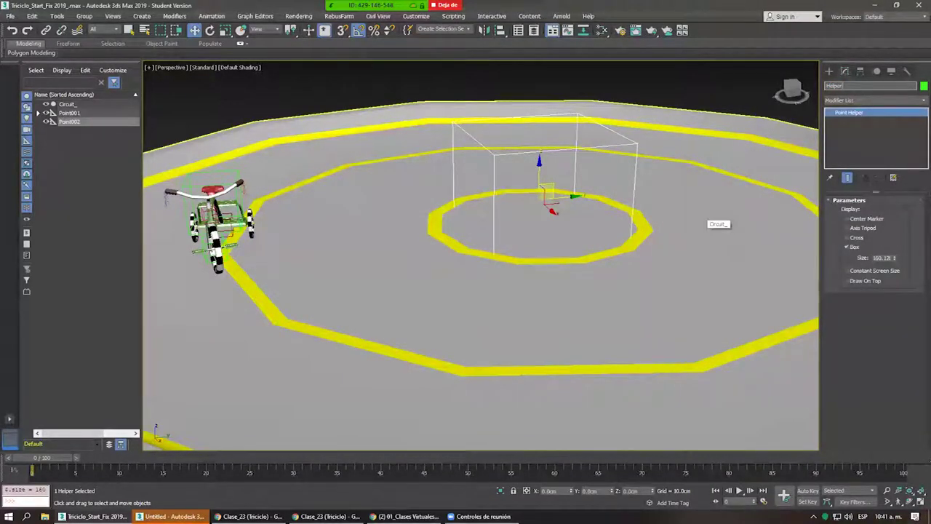
type("ta")
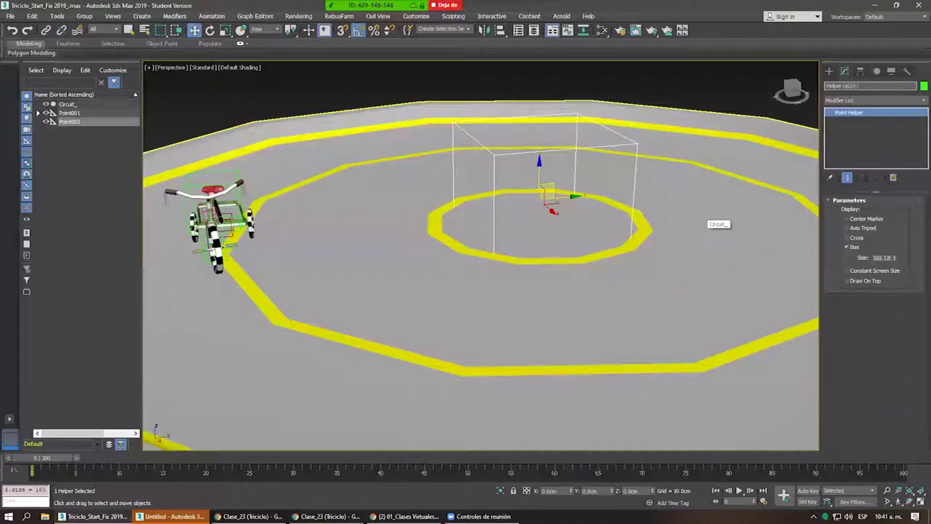
key("Return")
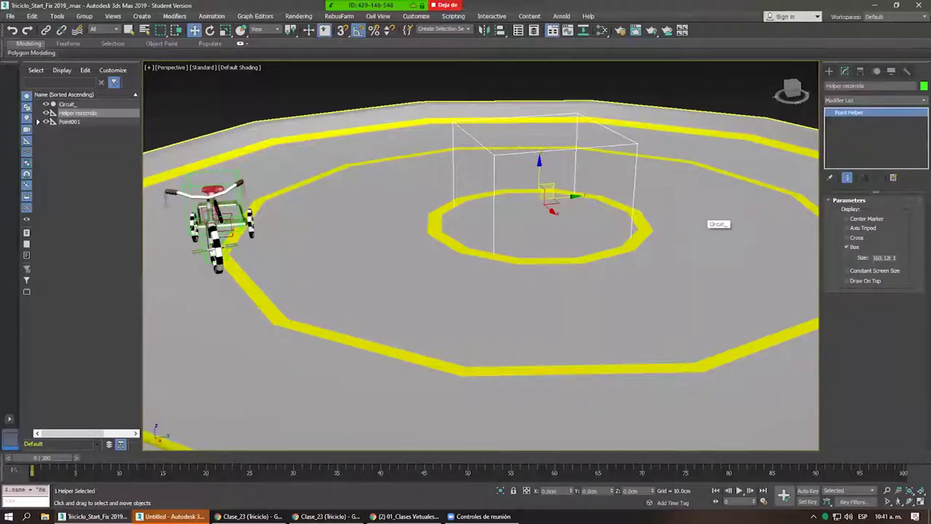
middle_click_drag(576, 228, 515, 188, "alt")
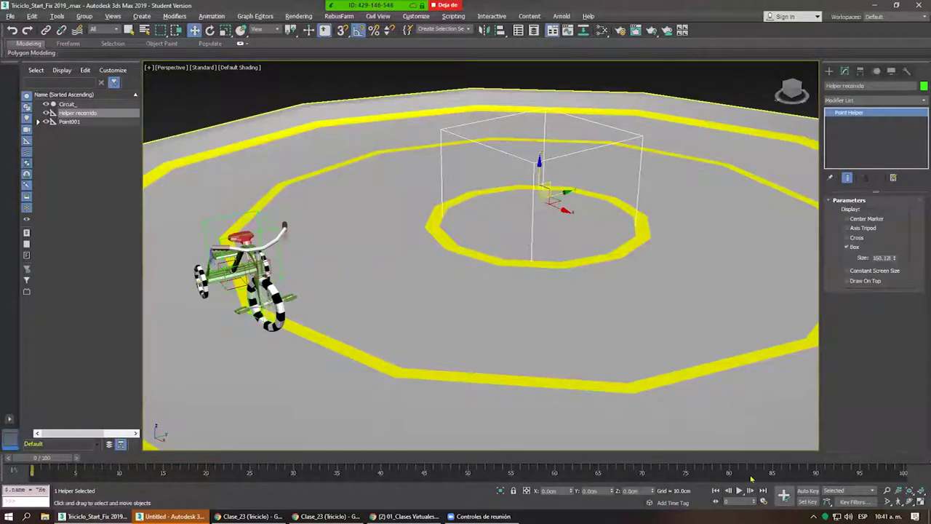
Turn on Auto Key, move to about frame 80, and view the whole track.
left_click(806, 491)
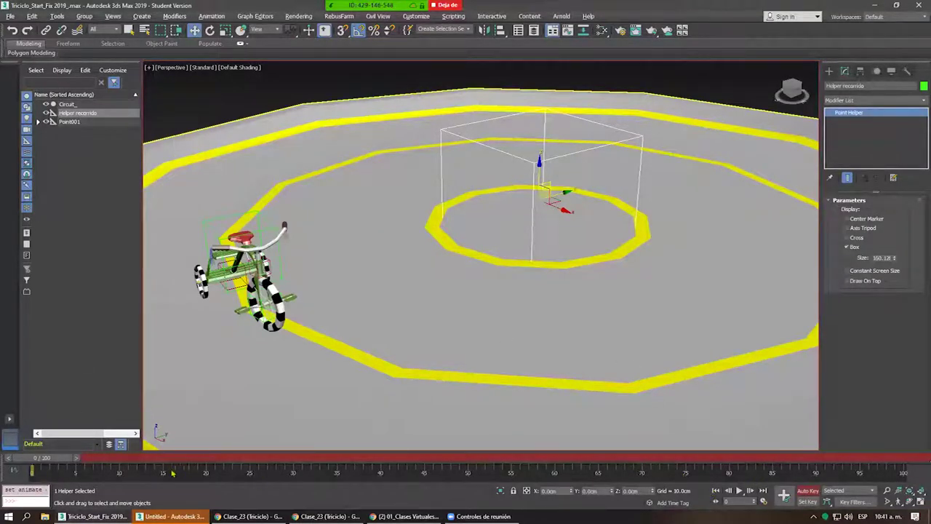
mouse_move(13, 461)
left_mouse_down()
mouse_move(736, 477)
mouse_move(15, 462)
left_mouse_up()
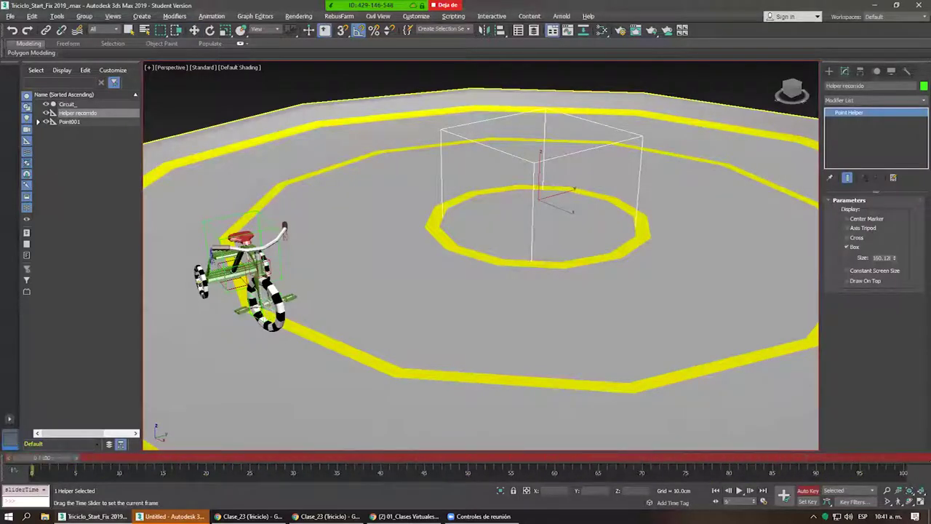
key("w")
middle_click_drag(487, 208, 441, 224, "alt")
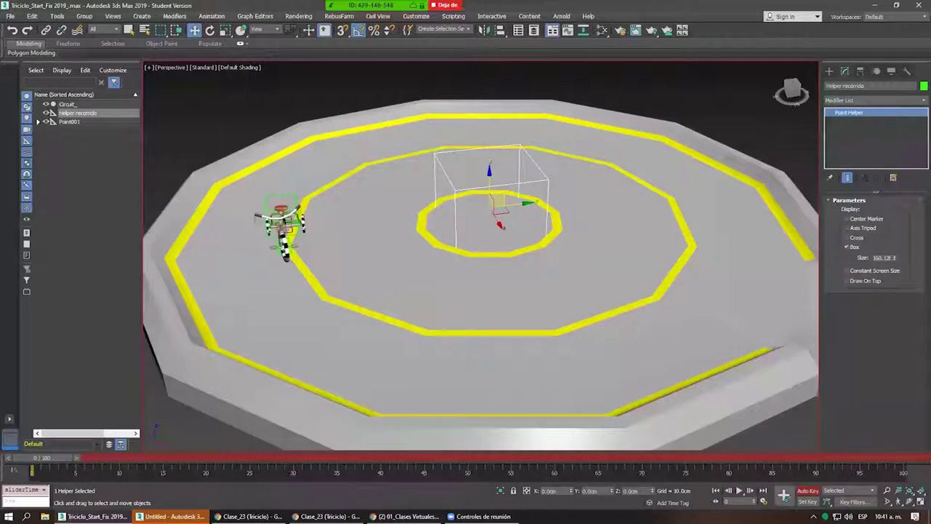
Stretch the animation range by dragging the time ruler out to 282 frames.
left_click(761, 502)
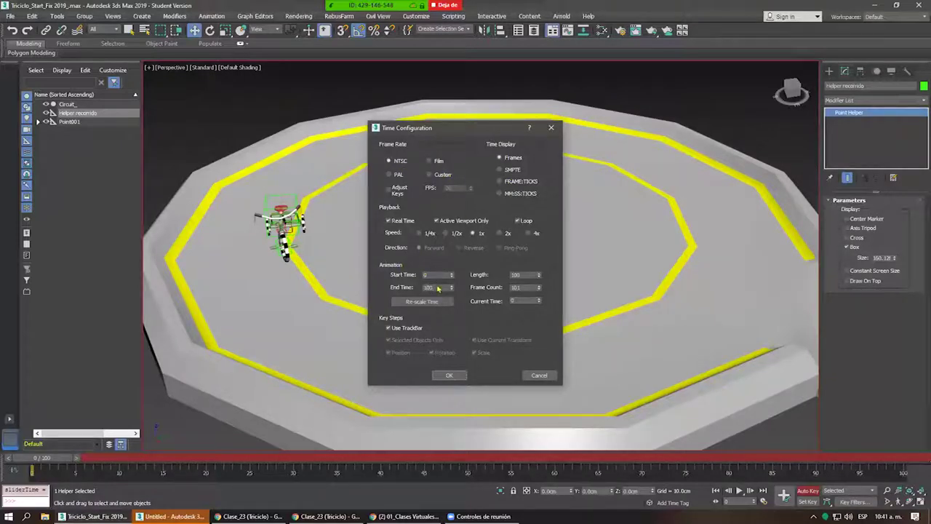
left_click(553, 128)
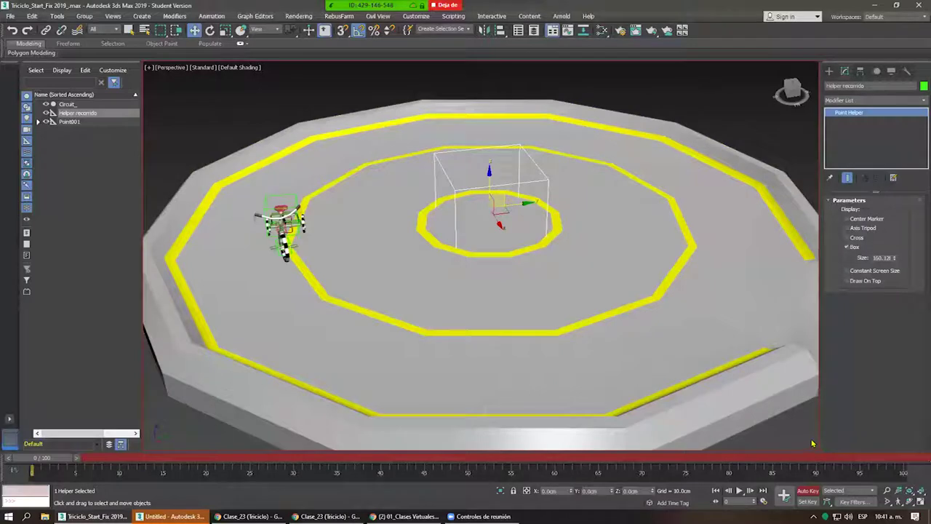
mouse_move(851, 474)
right_mouse_down("ctrl+alt")
mouse_move(611, 452)
mouse_move(572, 461)
right_mouse_up("ctrl+alt")
right_click_drag(839, 475, 509, 465, "ctrl+alt")
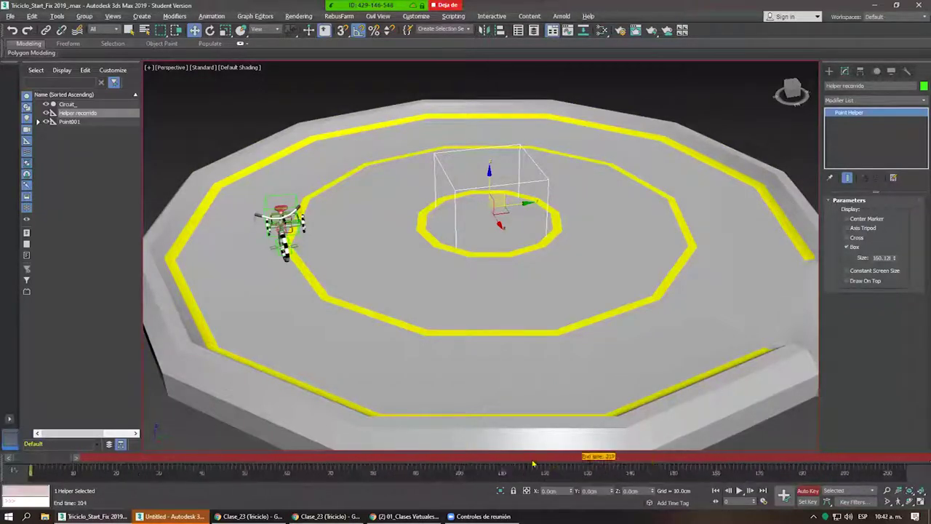
right_click_drag(793, 486, 615, 492, "ctrl+alt")
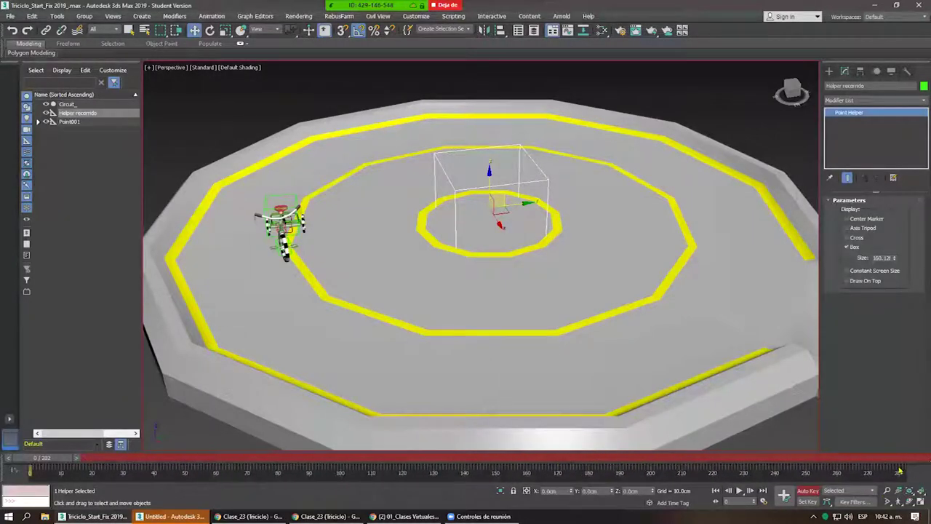
Set the End Time to 300 in Time Configuration and scrub the timeline.
left_click(763, 501)
double_click(437, 288)
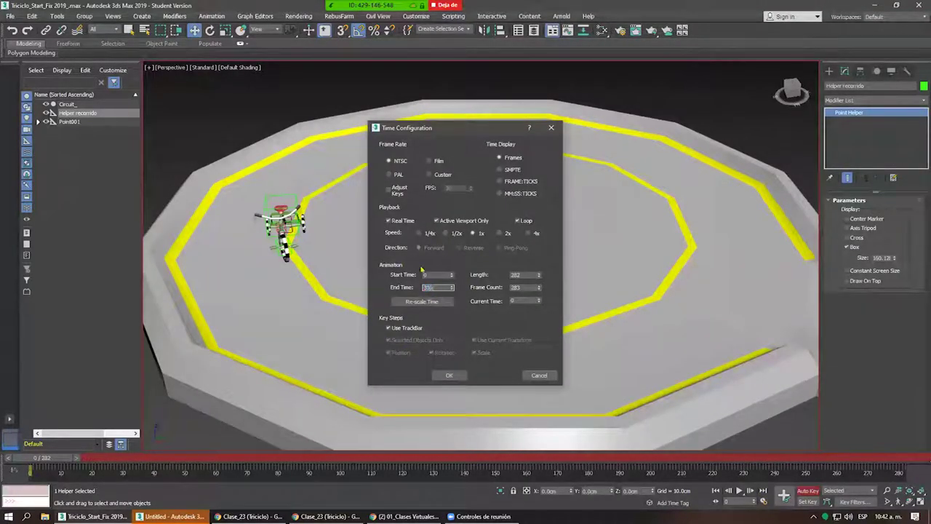
left_click(459, 374)
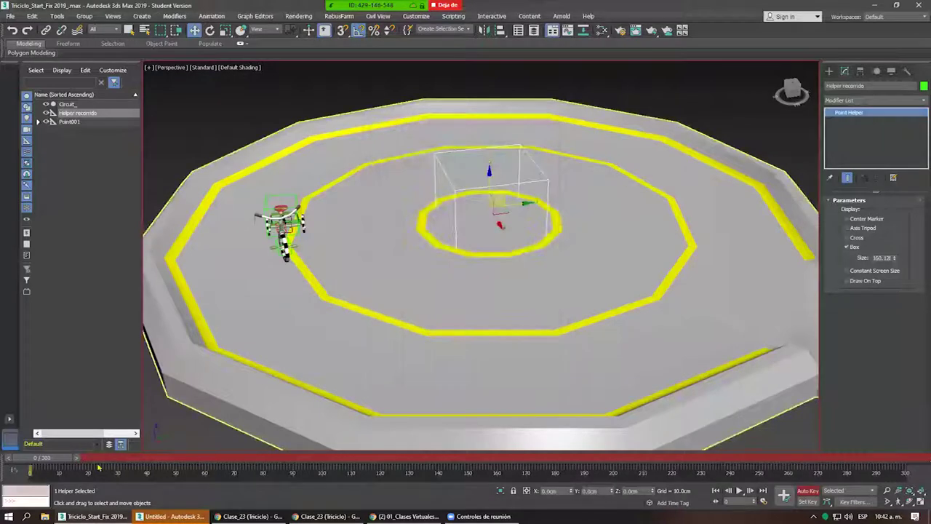
left_click_drag(45, 452, 220, 467)
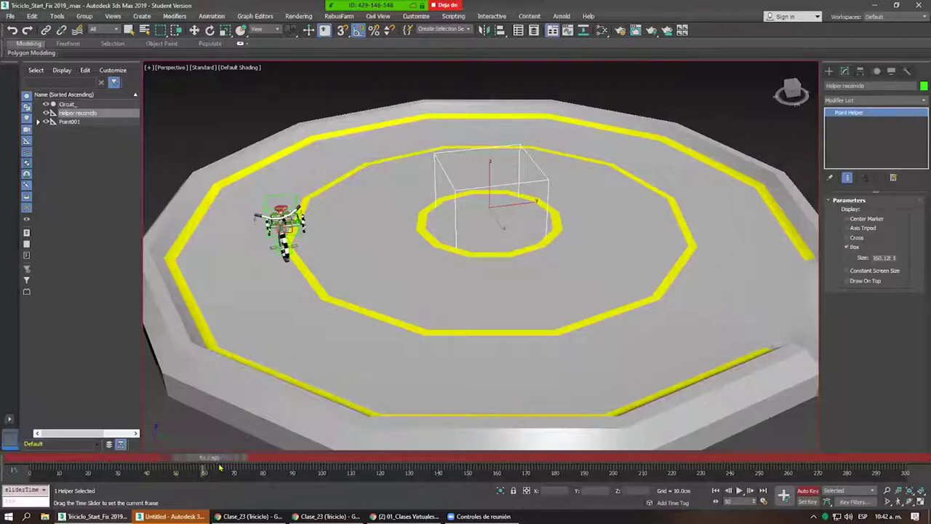
Scrub through the timeline and go to the last frame, 300.
left_click_drag(220, 467, 33, 456)
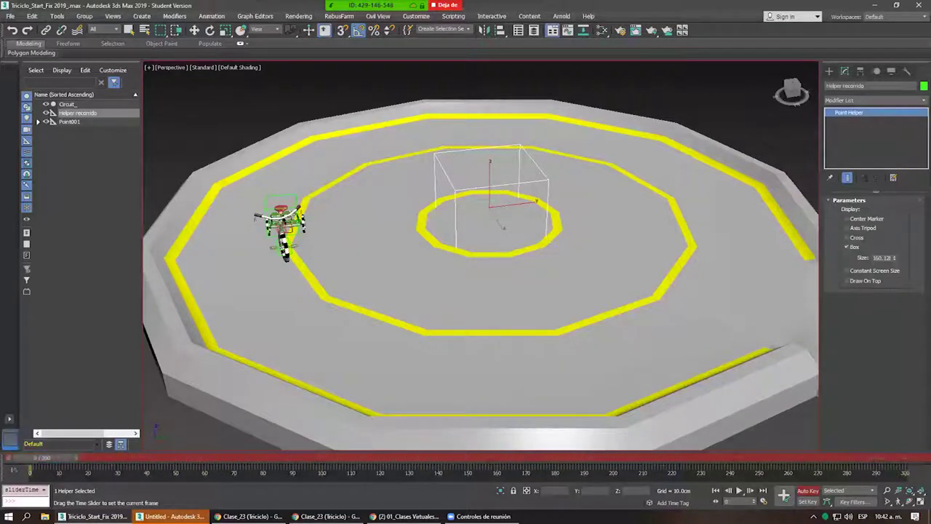
key("w")
middle_click_drag(412, 132, 330, 337, "alt")
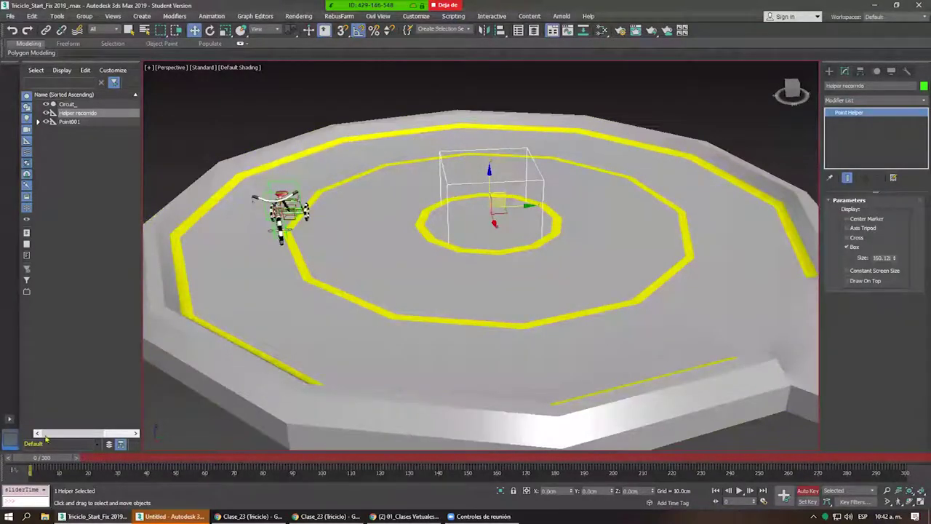
mouse_move(26, 458)
left_mouse_down()
mouse_move(669, 458)
mouse_move(886, 442)
left_mouse_up()
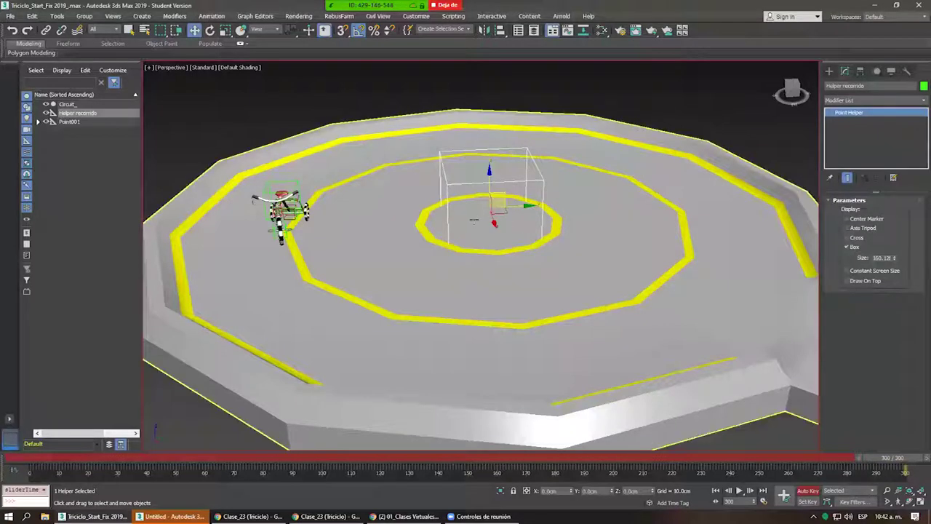
With Angle Snap on, rotate Helper recorrido about its vertical Z axis at frame 300.
left_click(209, 32)
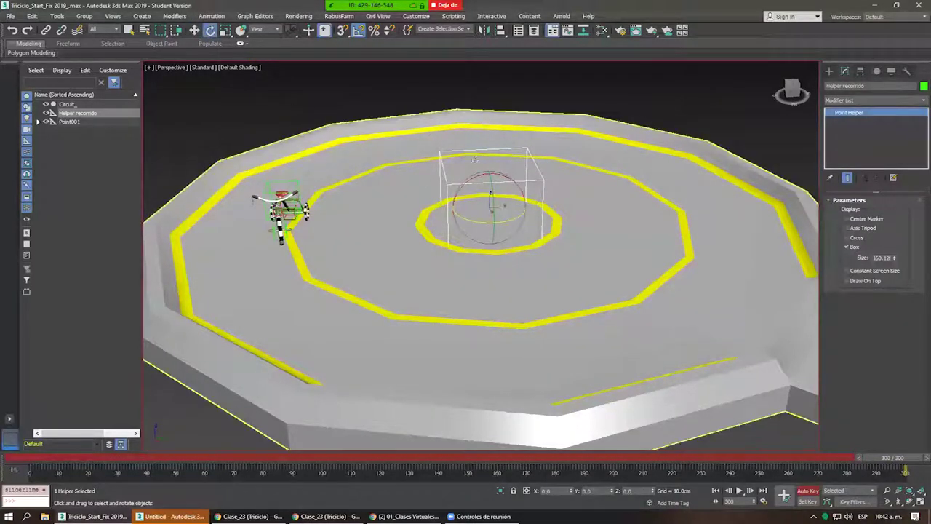
key("F3")
key("F3")
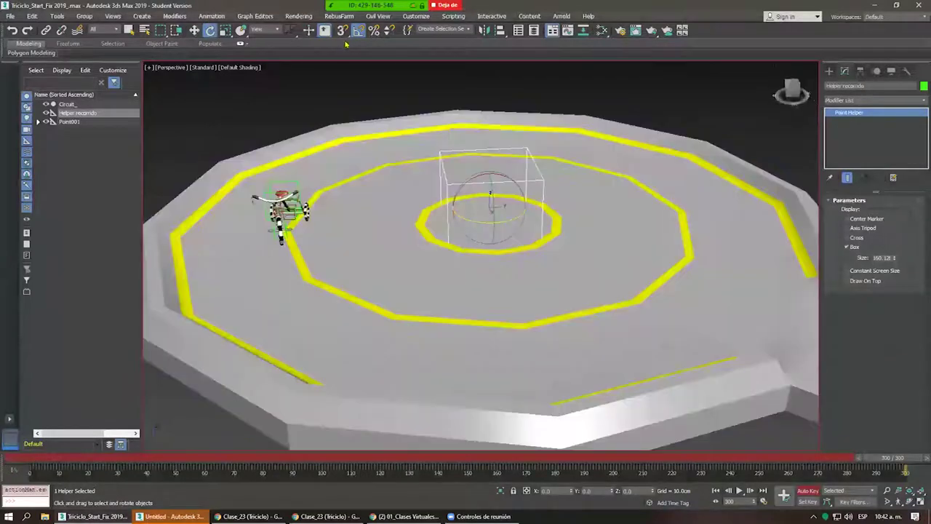
left_click(357, 32)
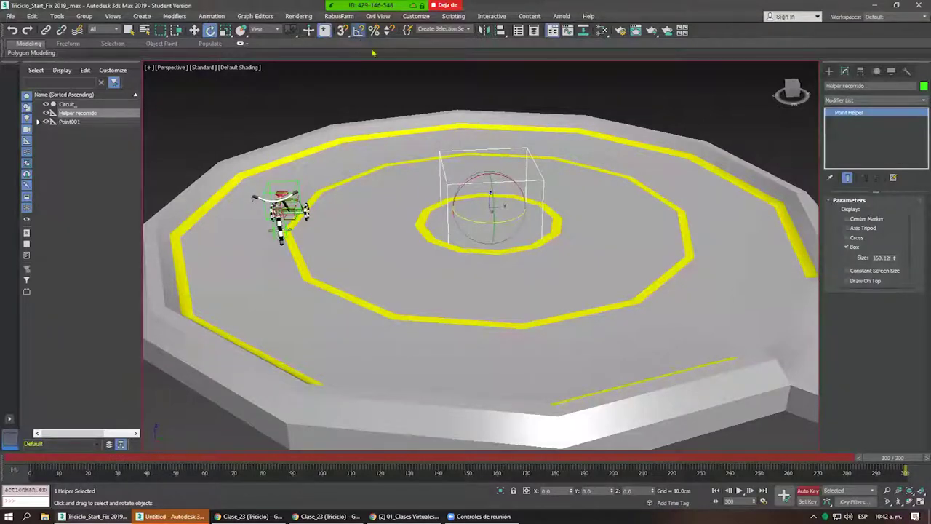
middle_click_drag(472, 229, 469, 224, "alt")
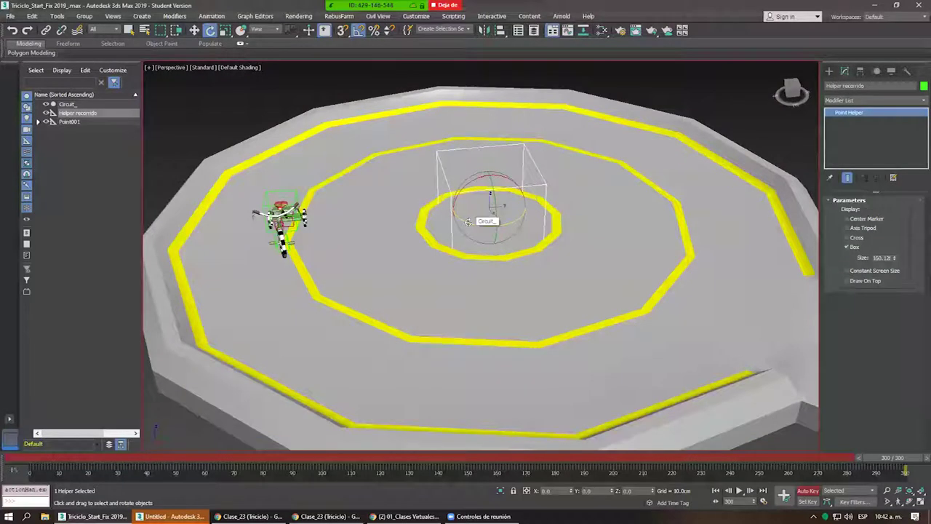
mouse_move(468, 221)
left_mouse_down()
mouse_move(694, 226)
mouse_move(582, 239)
mouse_move(645, 236)
left_mouse_up()
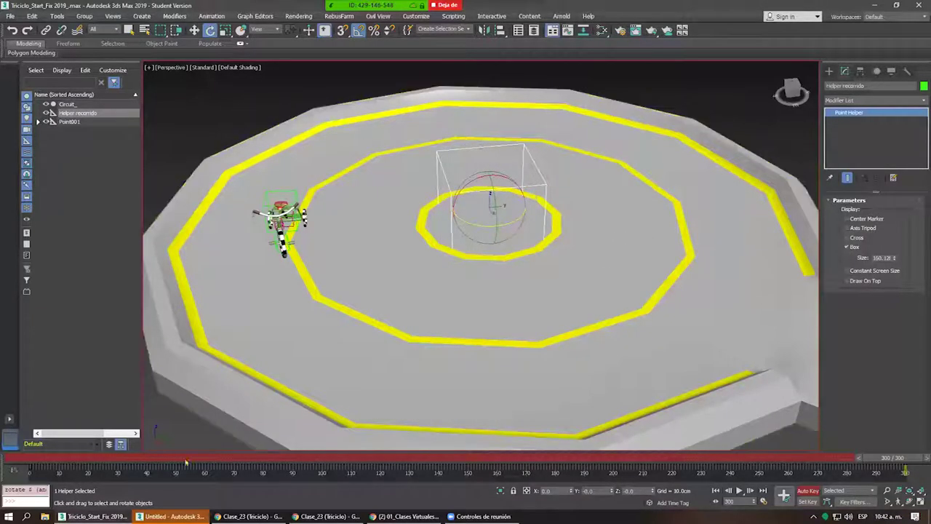
Play the 300-frame animation from frame 0 to check the helper's rotation.
left_click(30, 459)
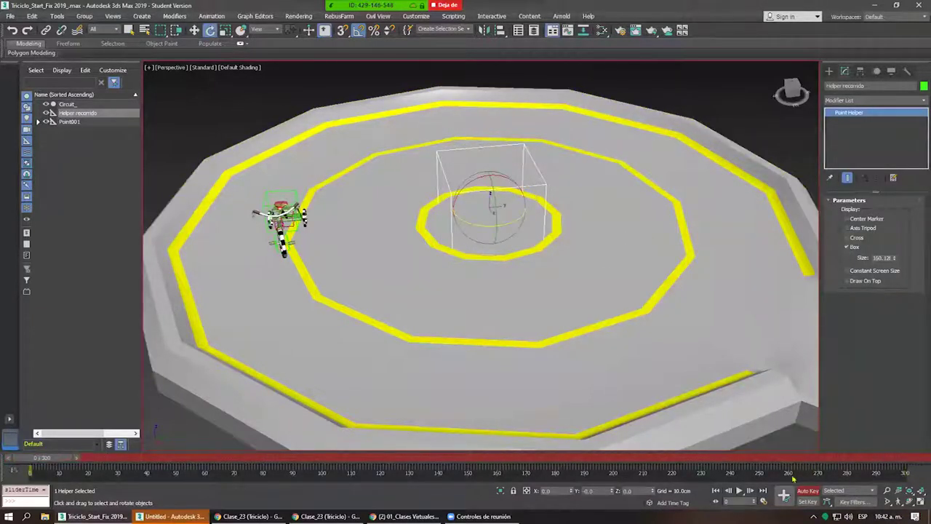
left_click(739, 491)
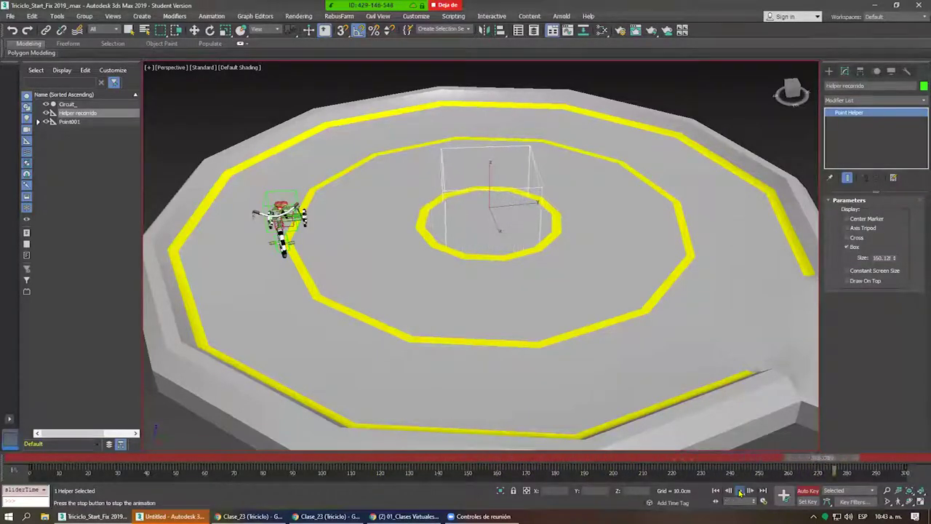
left_click(741, 493)
key("e")
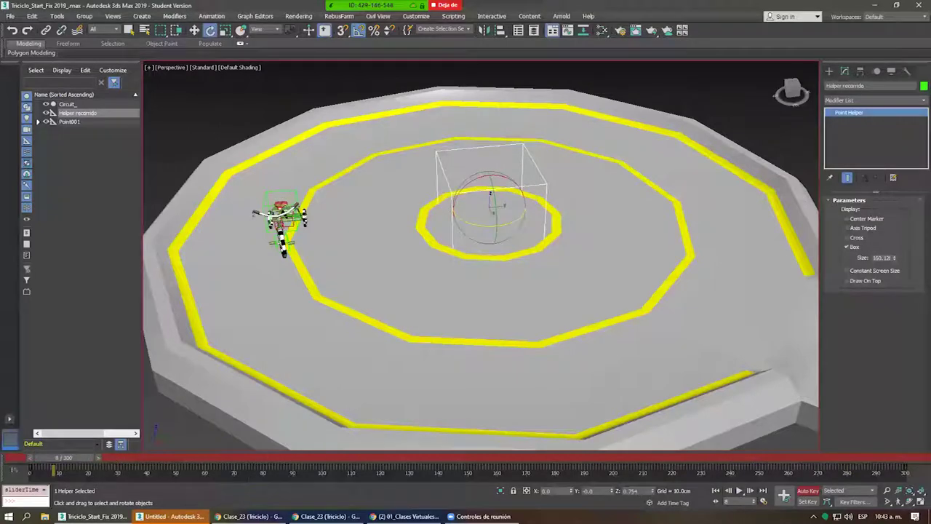
Select Helper recorrido's Rotation > Z Rotation track and fit the 0–300 frame curve in the graph.
left_click(14, 470)
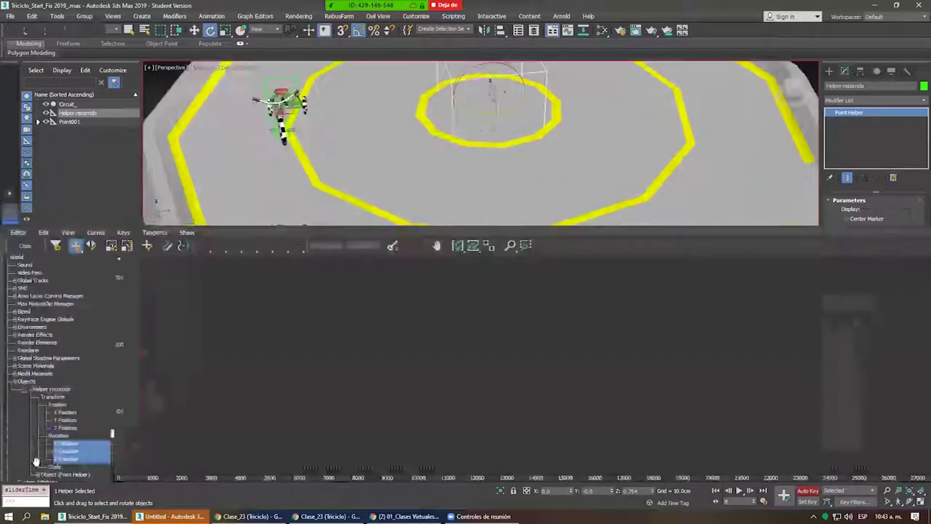
scroll(97, 352, "down", 3)
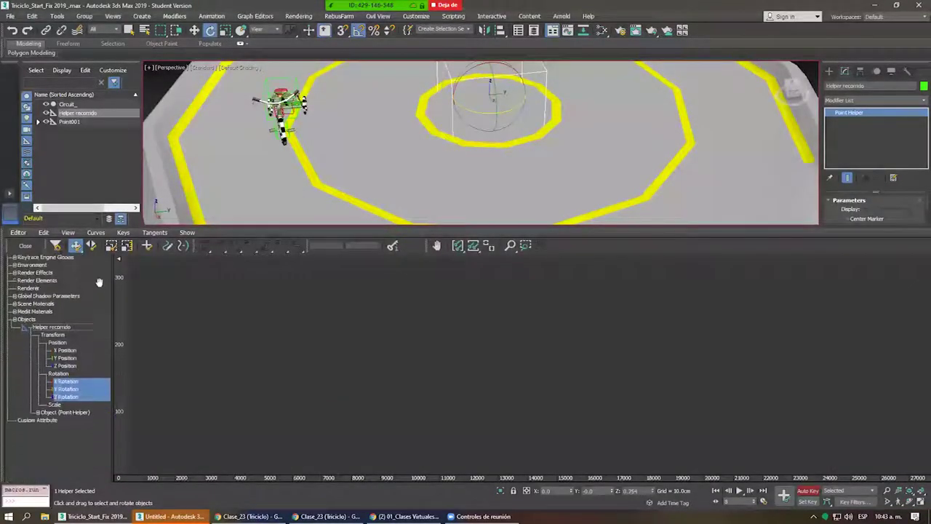
scroll(102, 320, "down", 2)
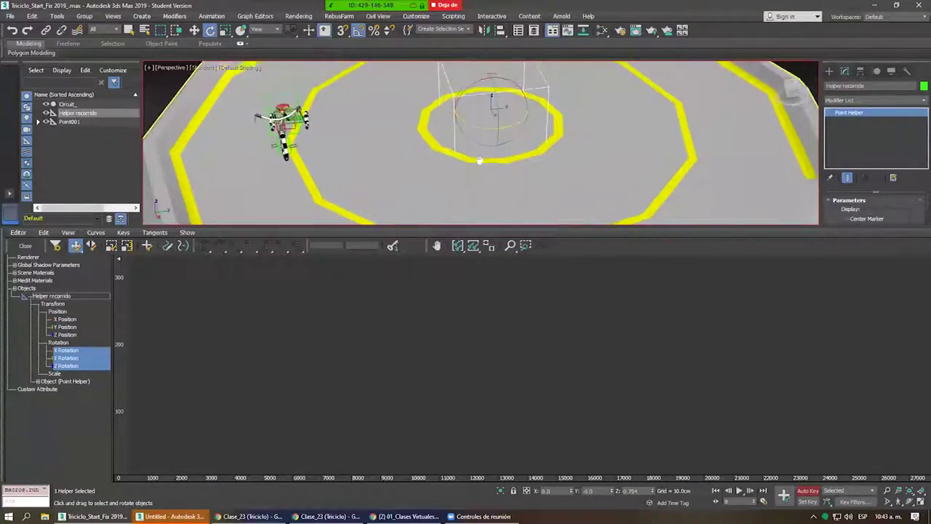
middle_click_drag(475, 147, 476, 169)
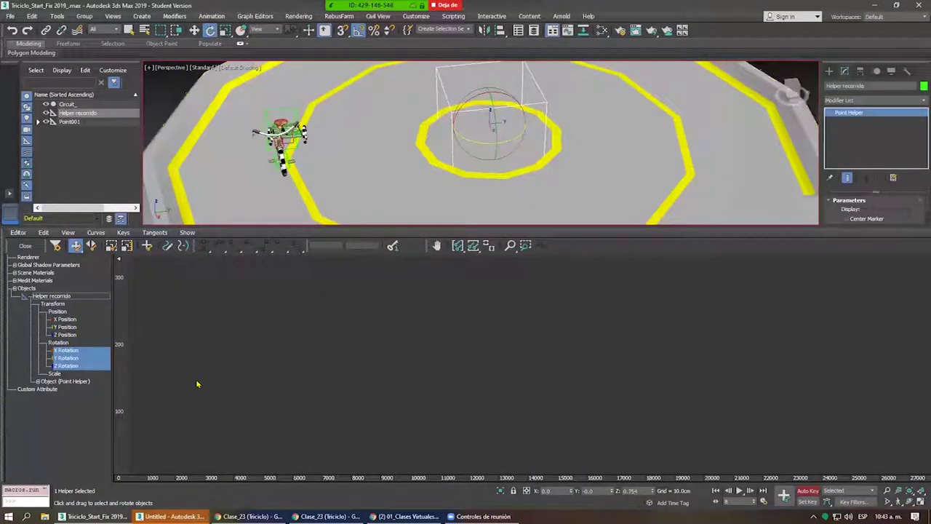
left_click(66, 343)
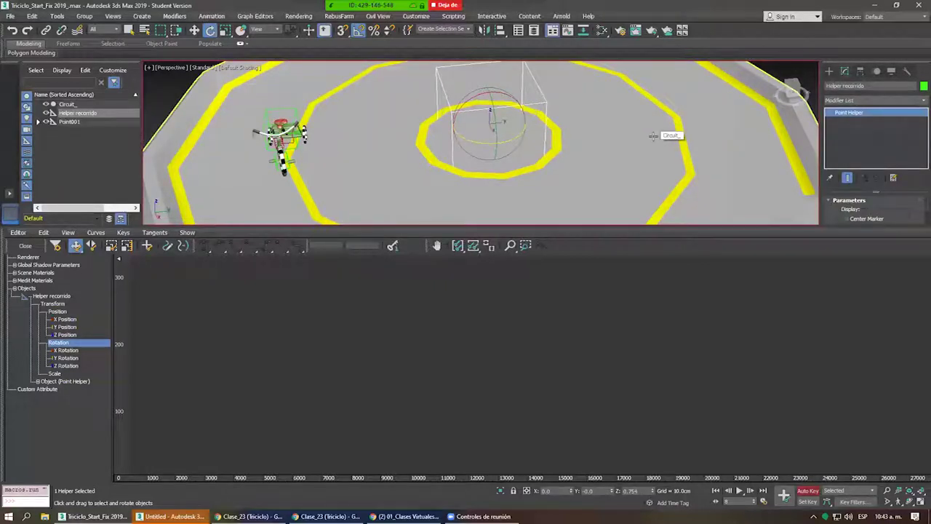
left_click_drag(495, 120, 498, 124)
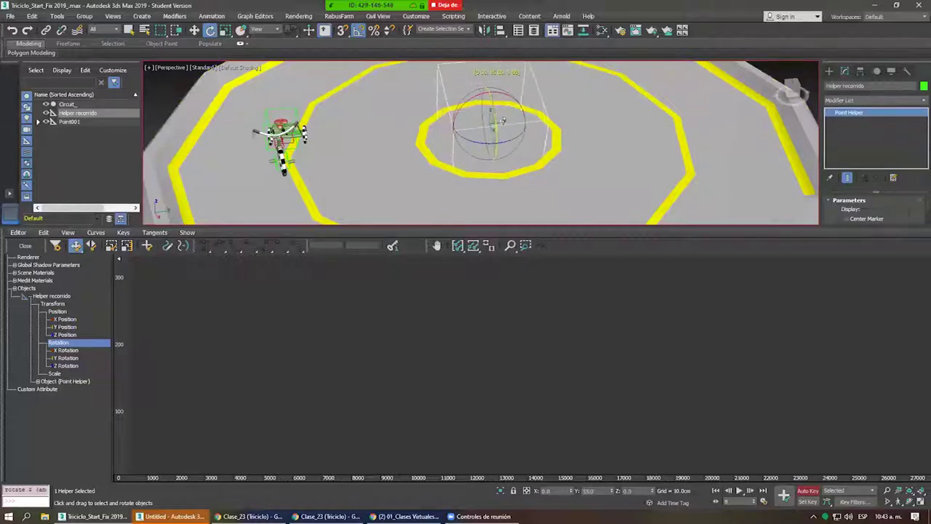
left_click(69, 366)
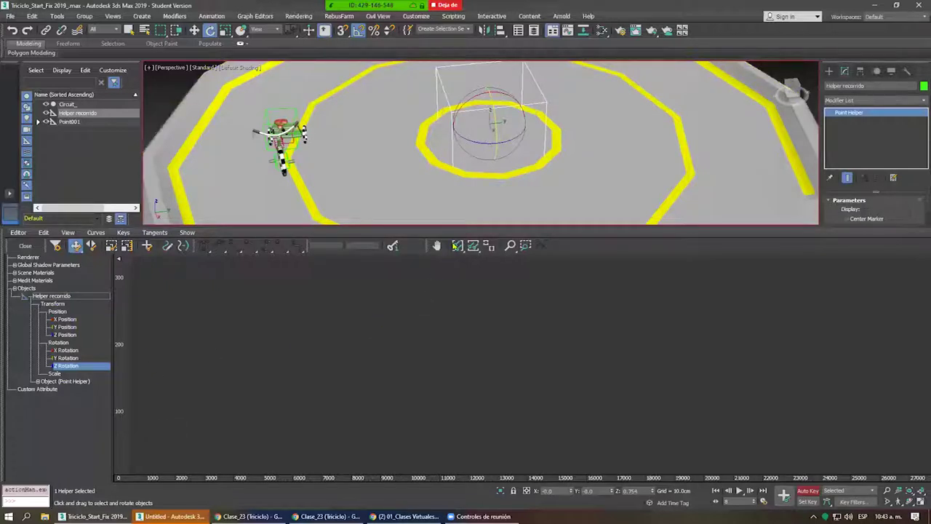
left_click(458, 245)
left_click(474, 245)
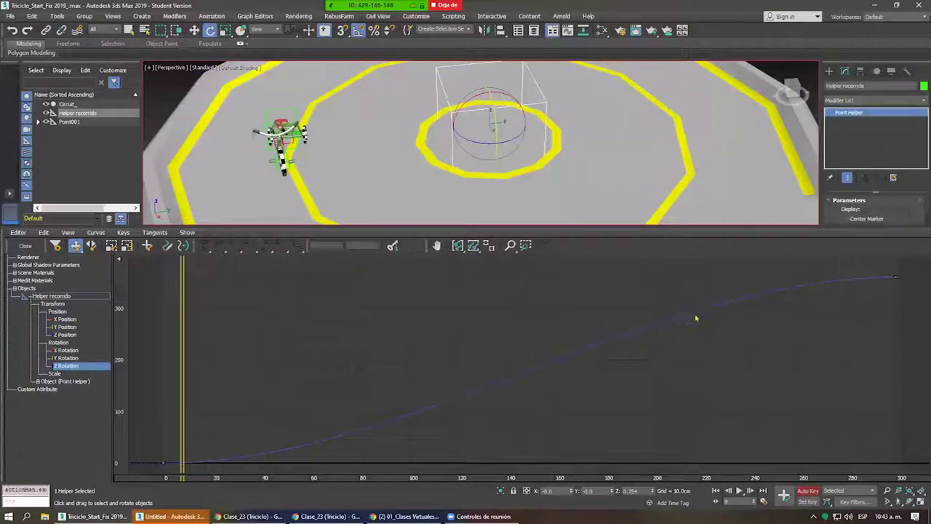
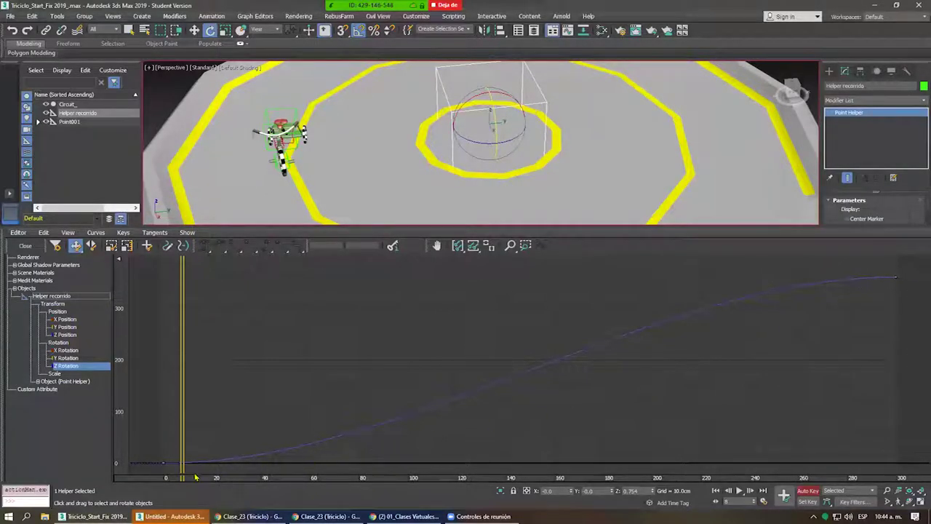
Select both Z Rotation keys, preview them with Stepped tangents, then set them to Linear.
key("ctrl+a")
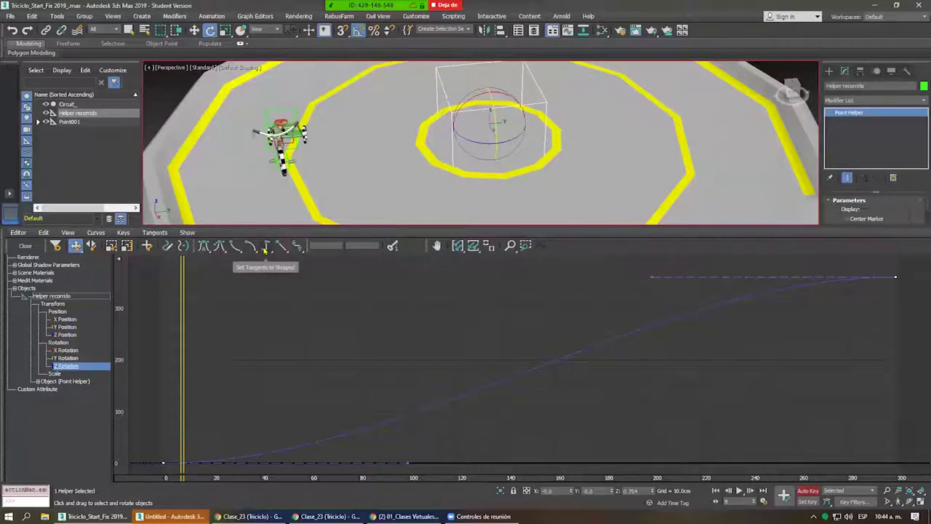
left_click(266, 248)
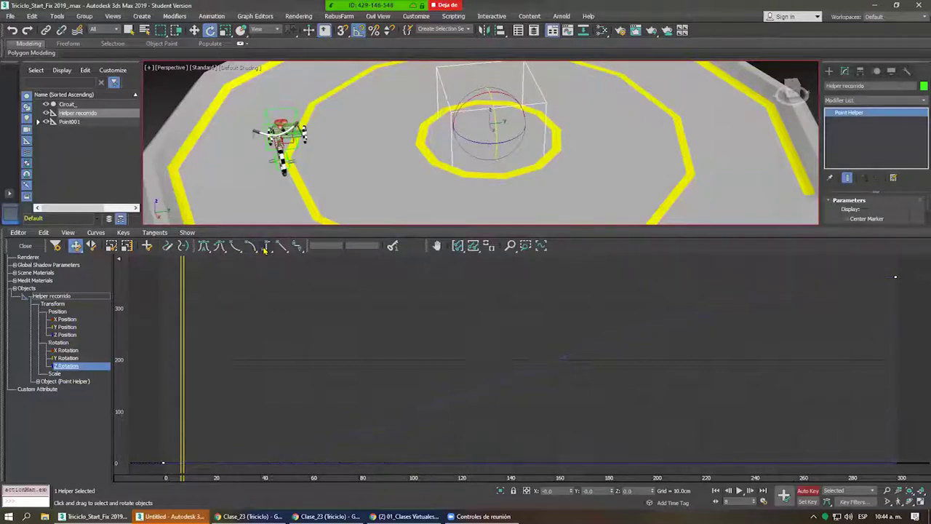
key("slash")
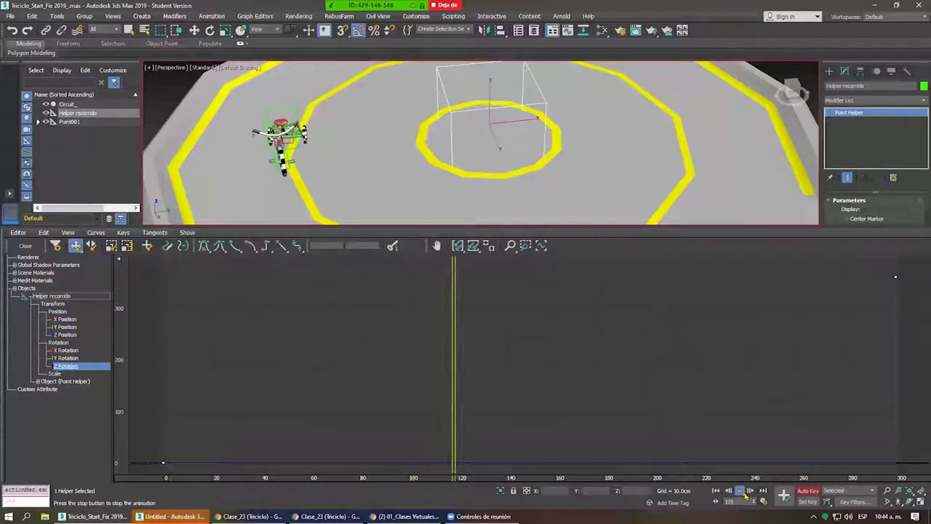
key("slash")
key("e")
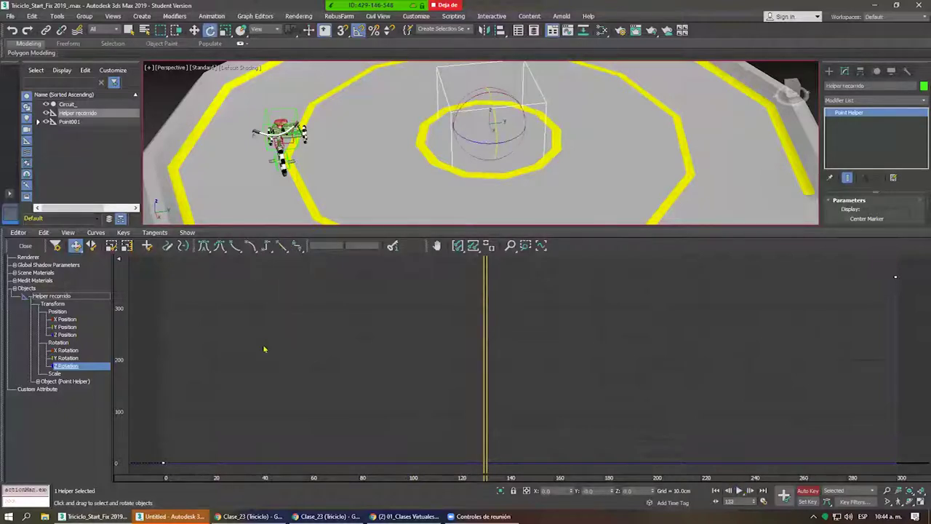
left_click(280, 248)
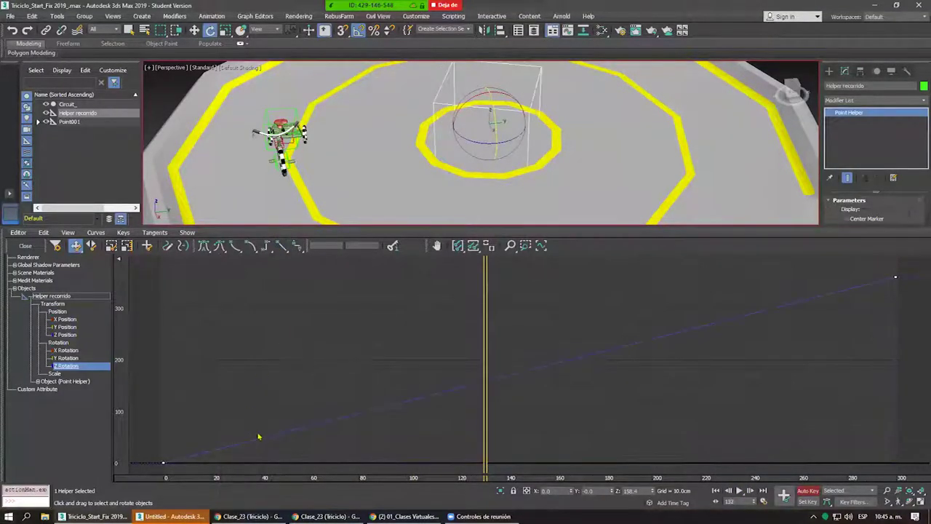
Give the Z Rotation keys Auto tangents and pan the graph to show the curve.
left_click(204, 246)
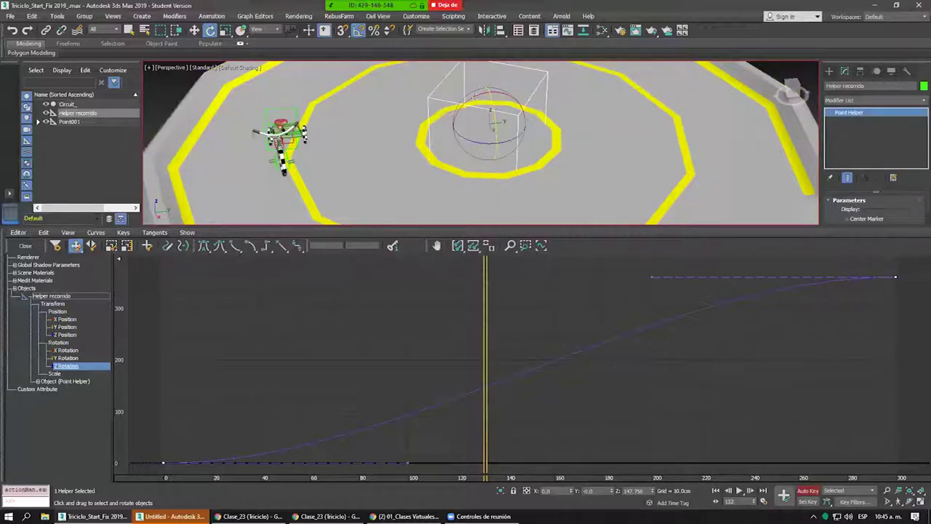
scroll(416, 301, "up", 3)
scroll(430, 312, "down", 2)
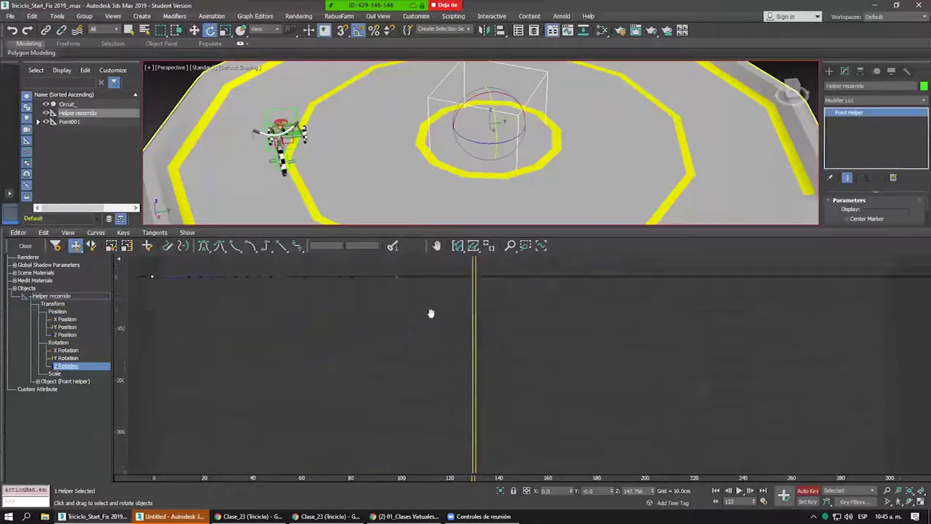
scroll(426, 316, "down", 2)
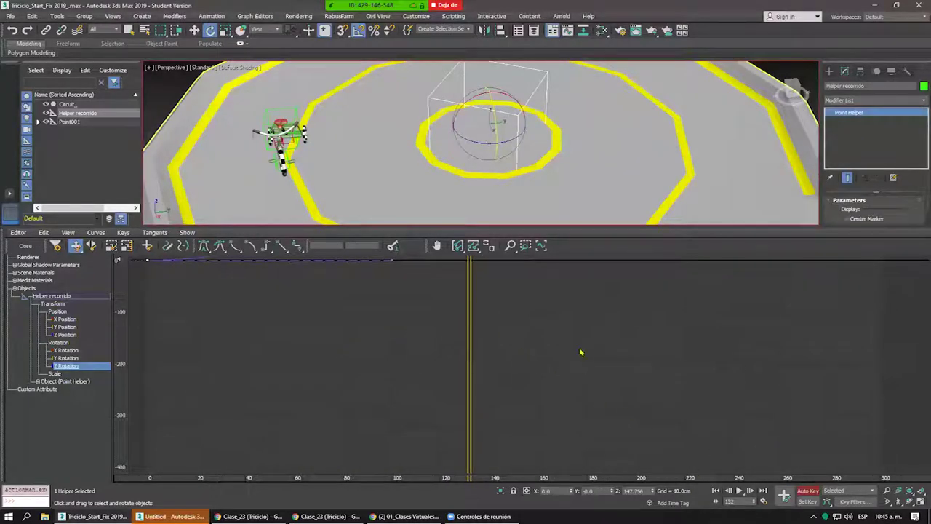
middle_click_drag(368, 324, 357, 430)
mouse_move(401, 357)
middle_mouse_down()
mouse_move(442, 403)
mouse_move(483, 411)
middle_mouse_up()
middle_click_drag(555, 397, 552, 411)
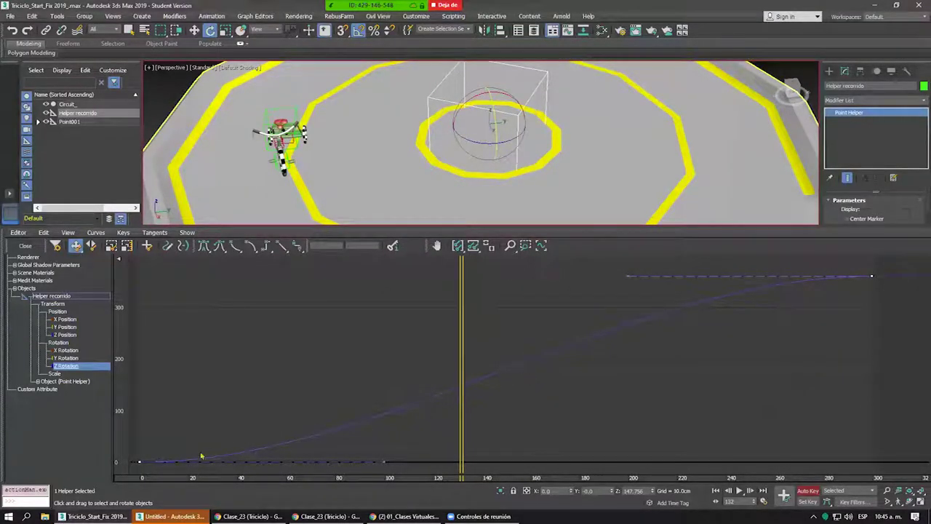
Check the frame 0 key is 0 and frame 300 key is 360, then restore Linear tangents.
left_click(139, 460)
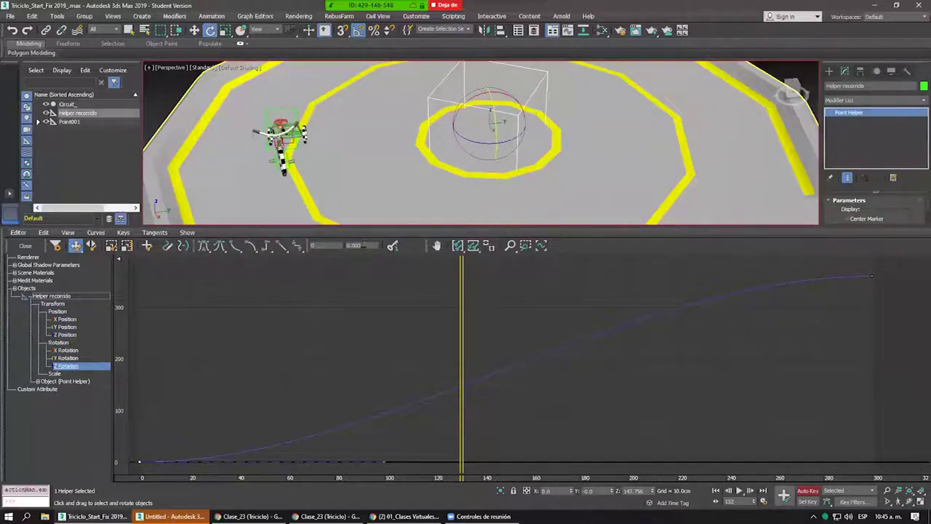
type("1")
key("Return")
left_click(870, 275)
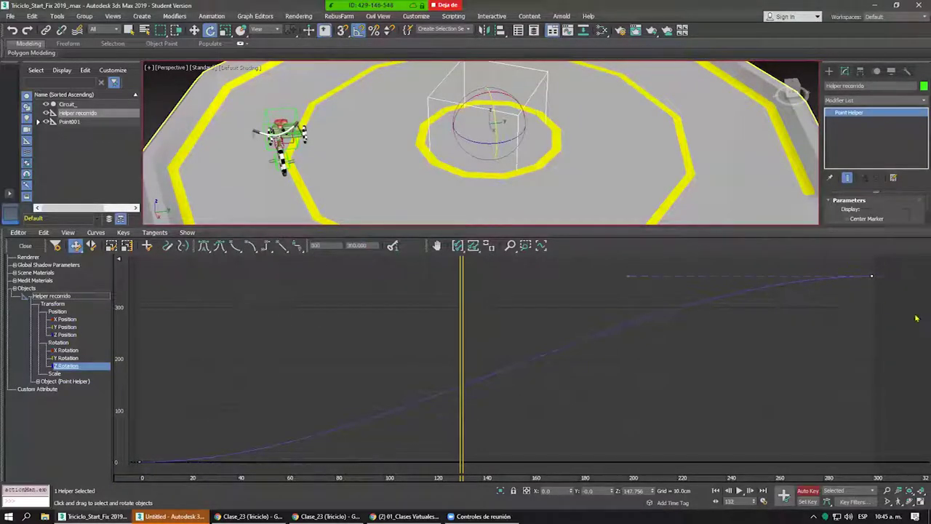
left_click(372, 246)
left_click(184, 409)
type("1")
key("Return")
left_click(872, 277)
double_click(374, 245)
left_click(140, 267)
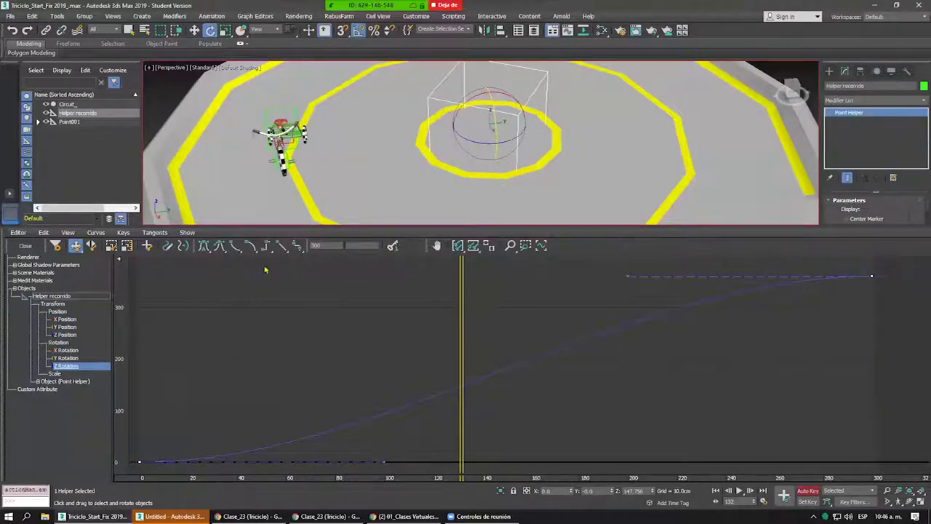
left_click(280, 247)
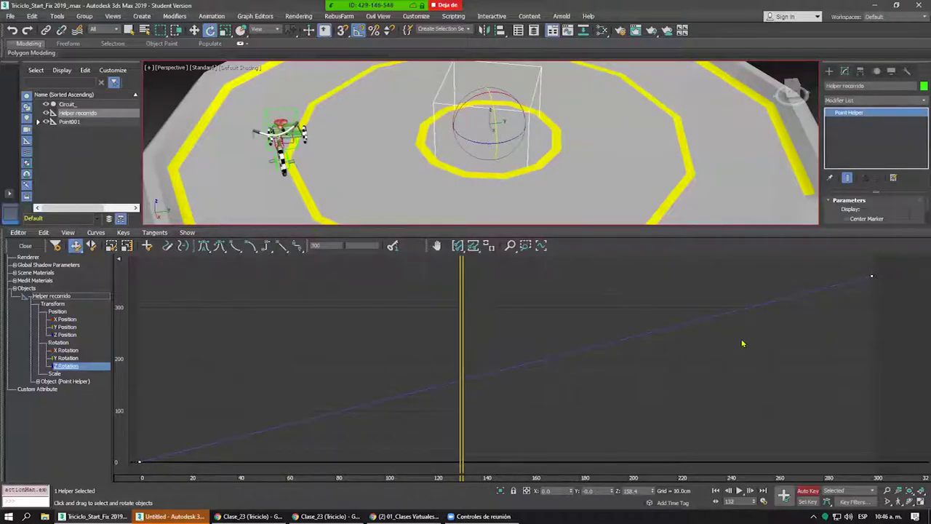
Close the Curve Editor, play the helper's rotation, then return to frame 0.
left_click(32, 245)
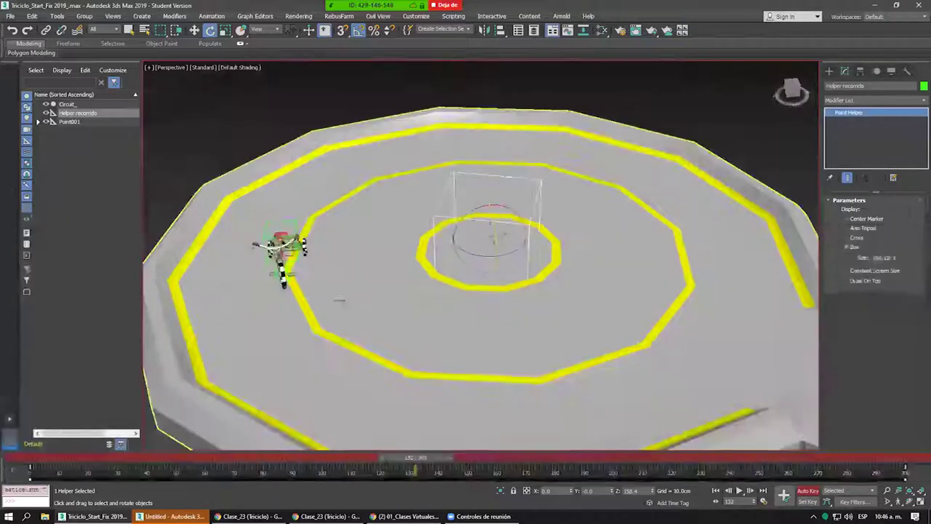
left_click(38, 459)
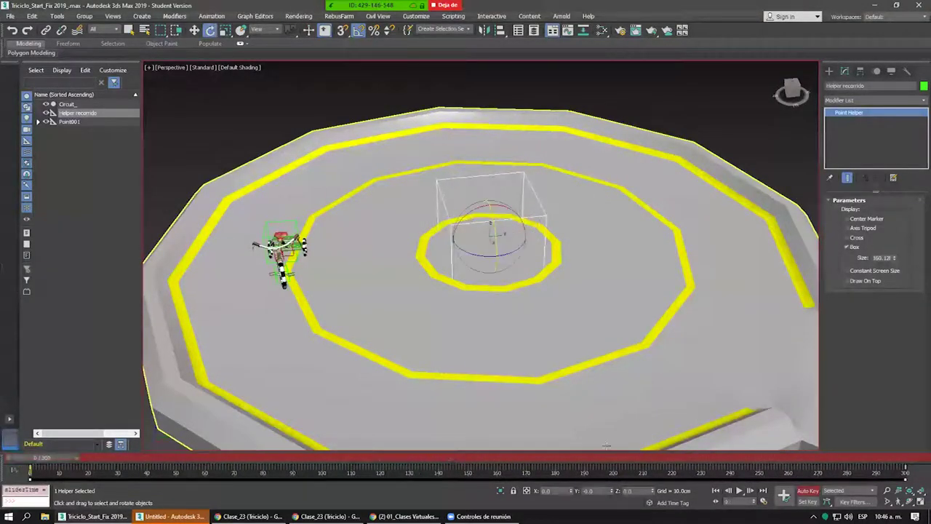
left_click(740, 491)
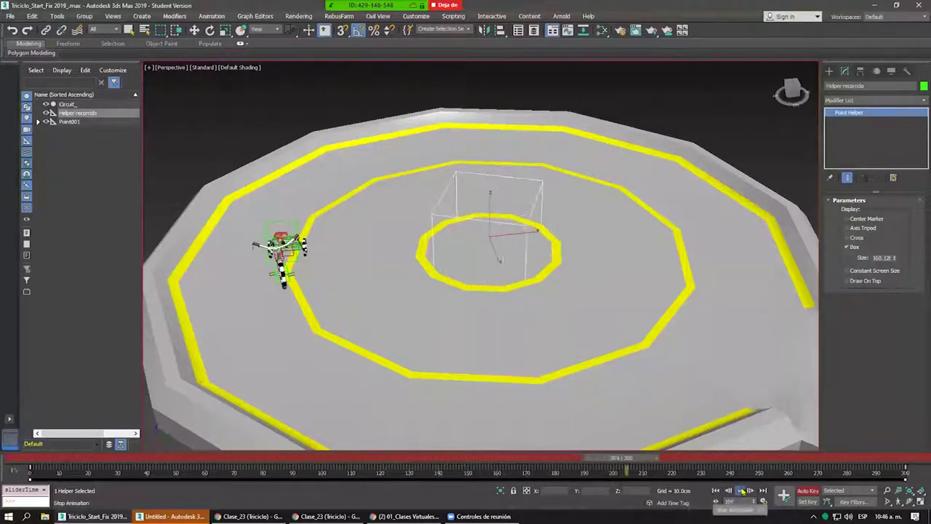
key("/")
key("e")
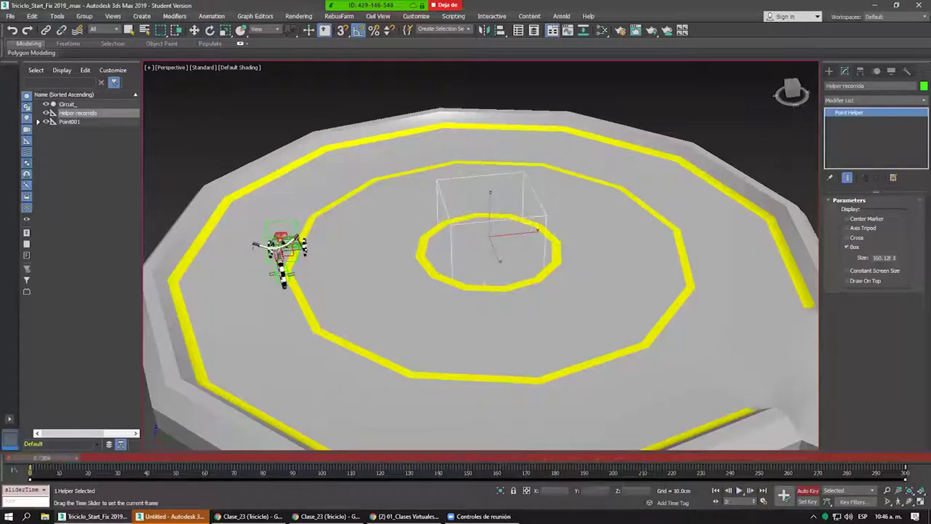
left_click_drag(764, 457, 33, 457)
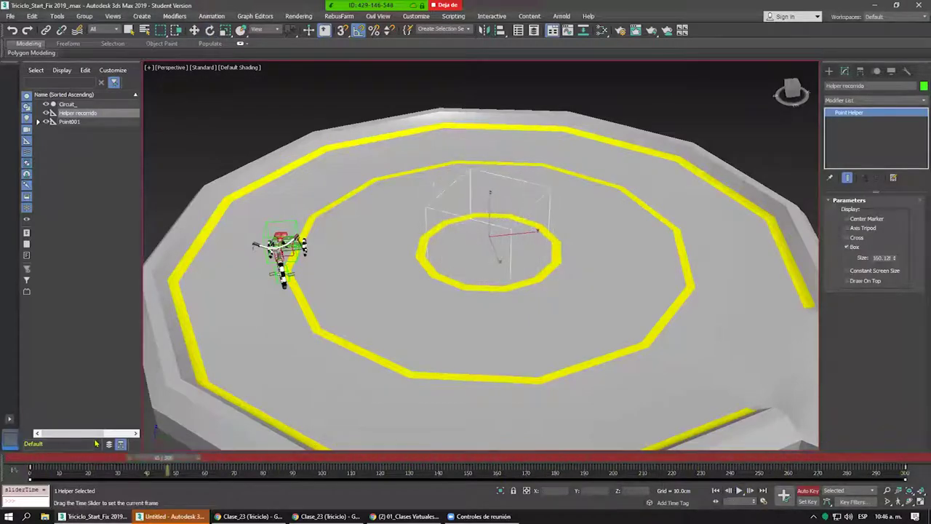
key("e")
Orbit around the track, turn off Auto Key and clear the selection.
mouse_move(358, 234)
middle_mouse_down("alt")
mouse_move(577, 195)
mouse_move(680, 307)
middle_mouse_up("alt")
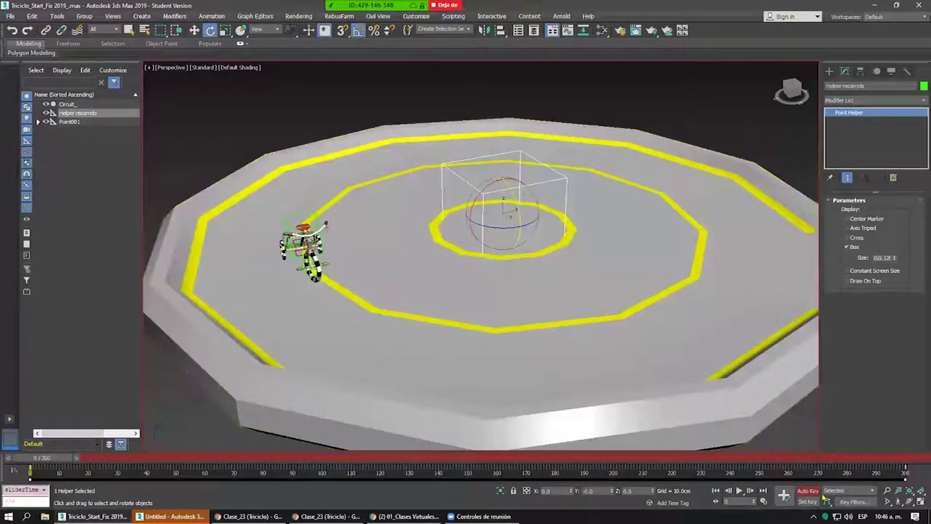
left_click(807, 491)
right_click(673, 116)
left_click(698, 120)
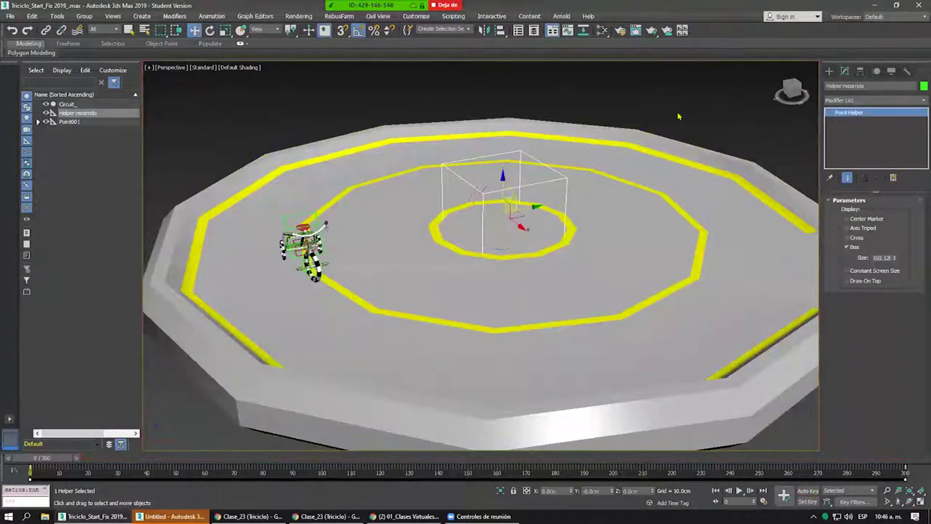
key("ctrl+d")
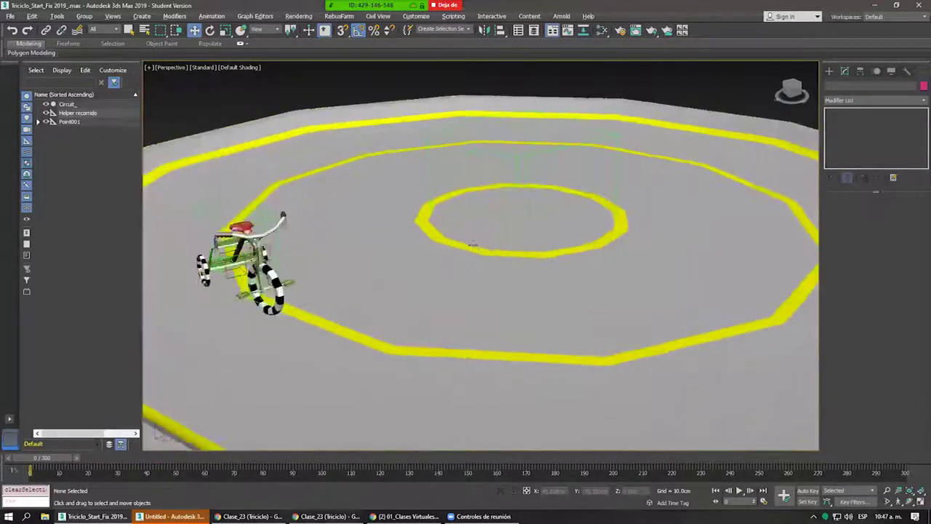
Rename the tricycle's helper Point001 to 'Helper Master'.
middle_click_drag(443, 249, 502, 248, "alt")
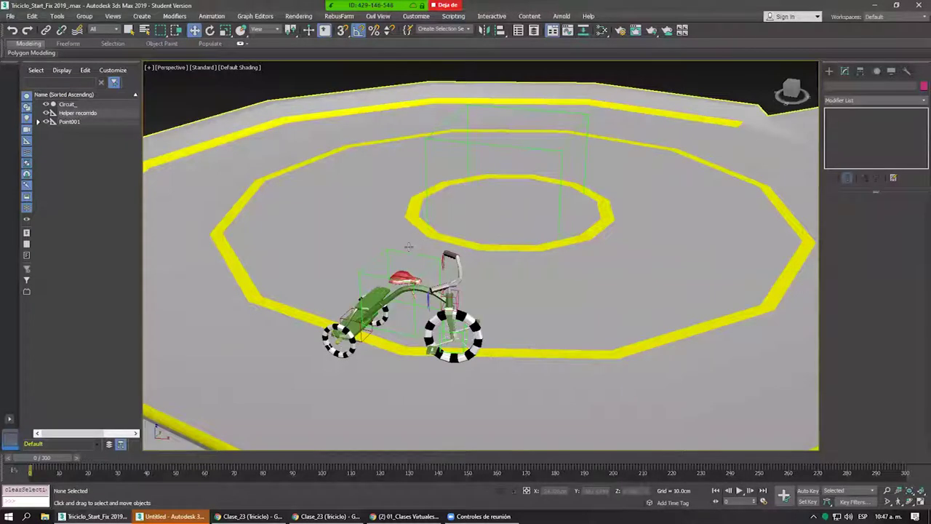
left_click(403, 250)
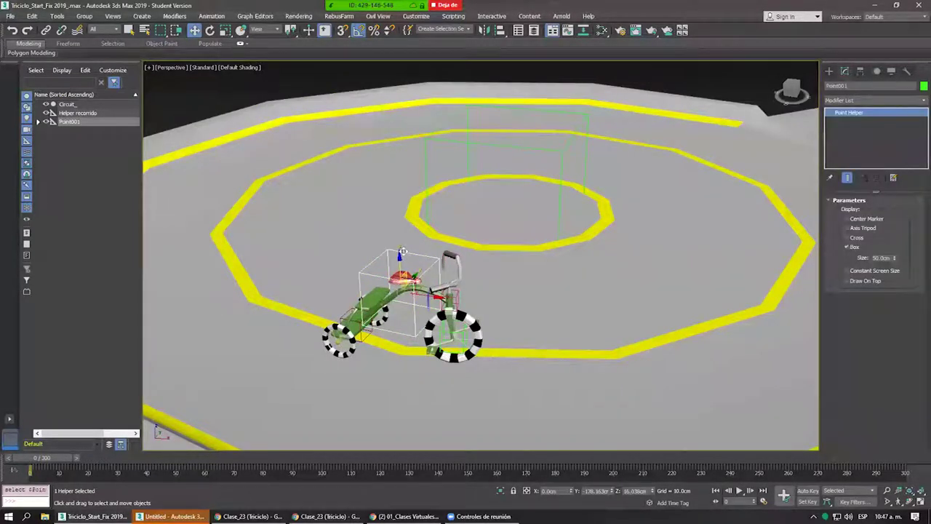
left_click(880, 86)
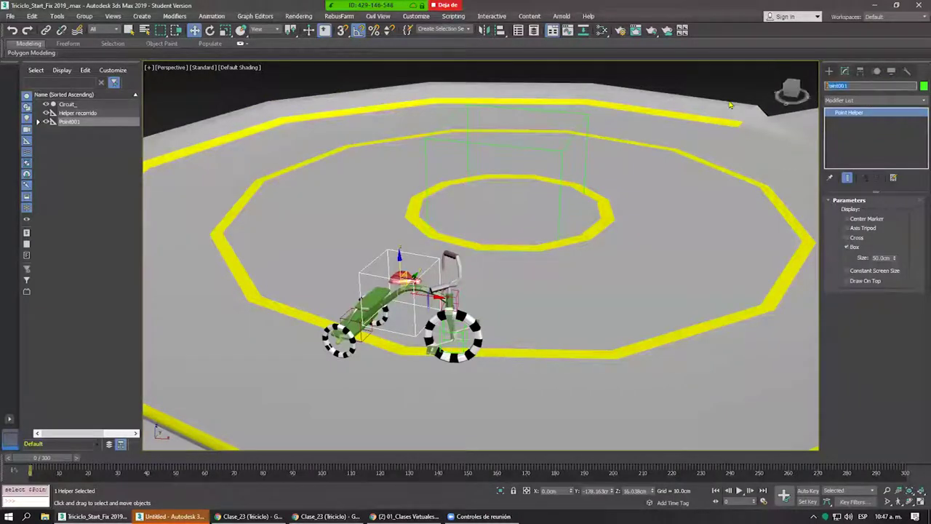
type("Pu")
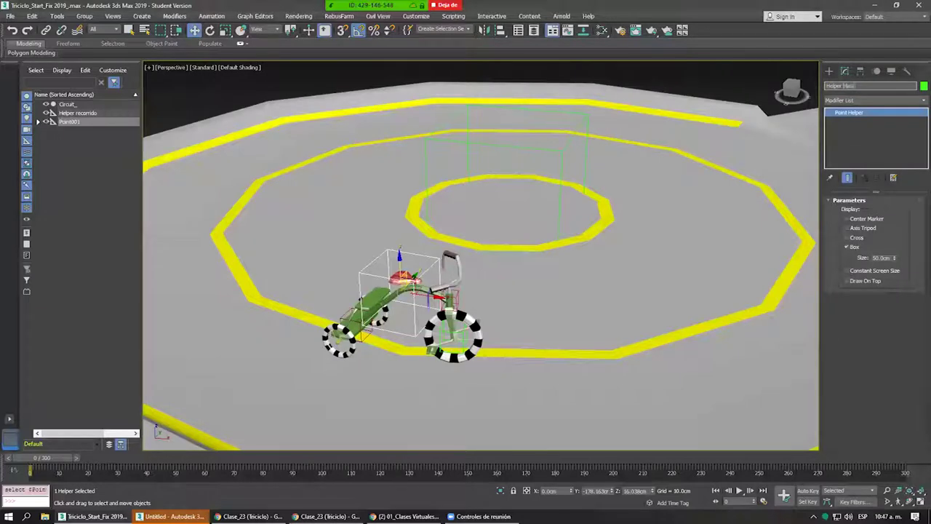
key("Return")
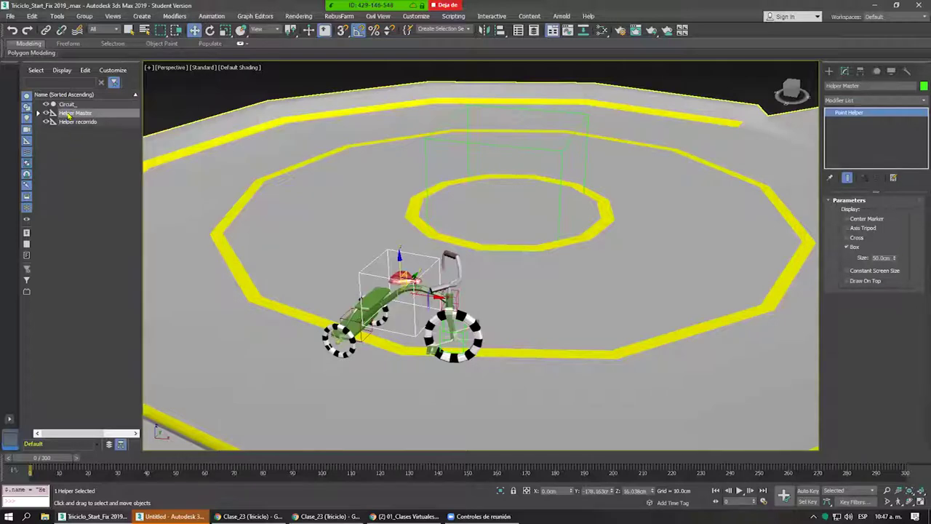
Link Helper Master under Helper recorrido in the Scene Explorer and play to test.
left_click_drag(73, 115, 73, 125)
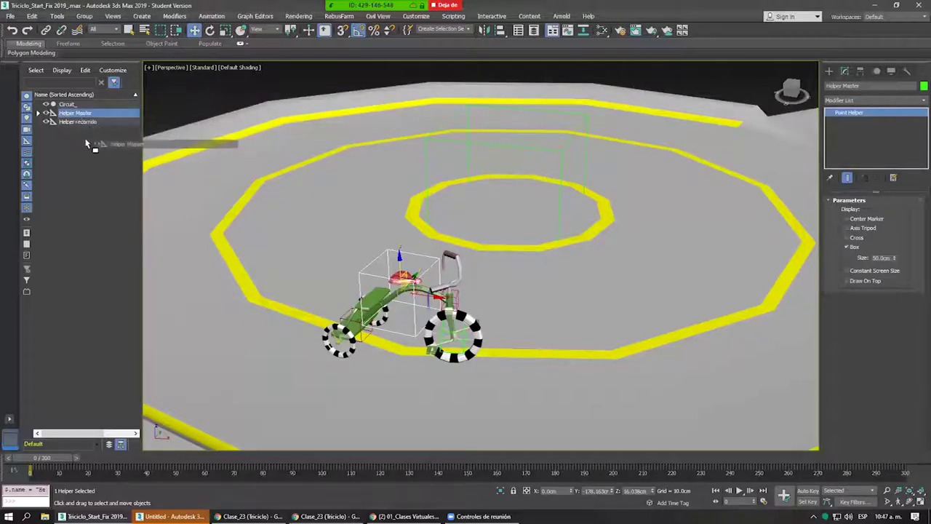
left_click_drag(71, 124, 78, 125)
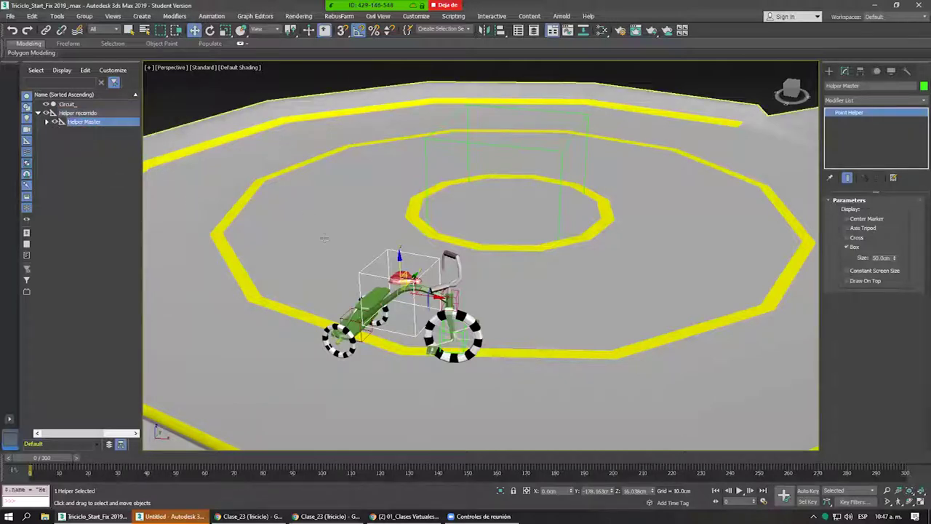
left_click(740, 490)
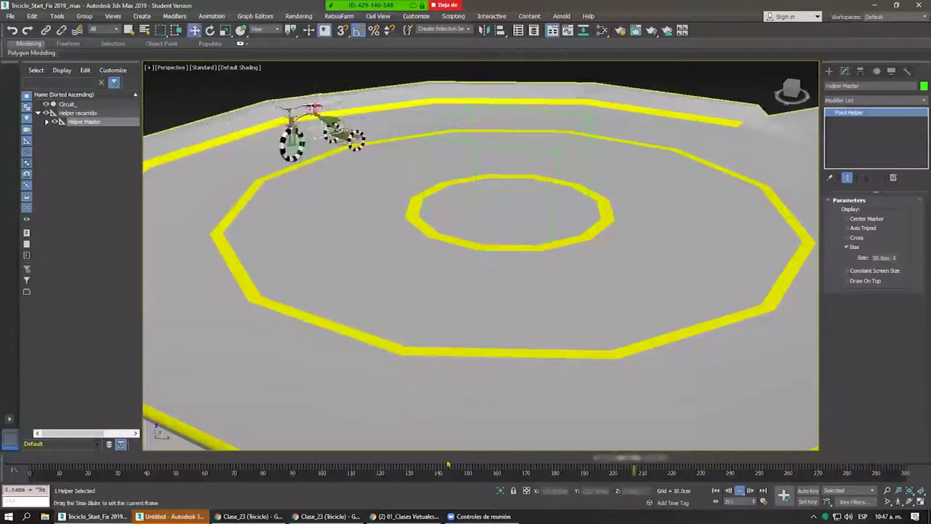
key("Home")
key("w")
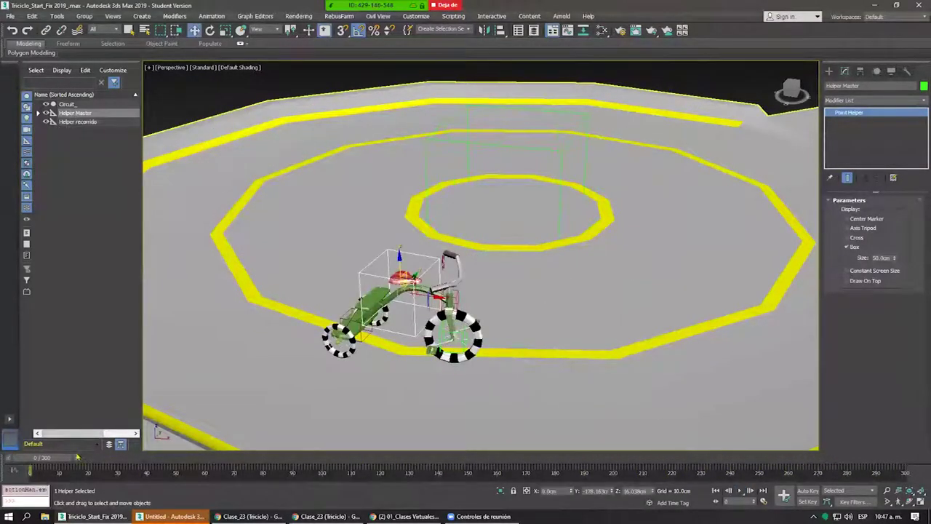
left_click_drag(80, 459, 104, 463)
key("slash")
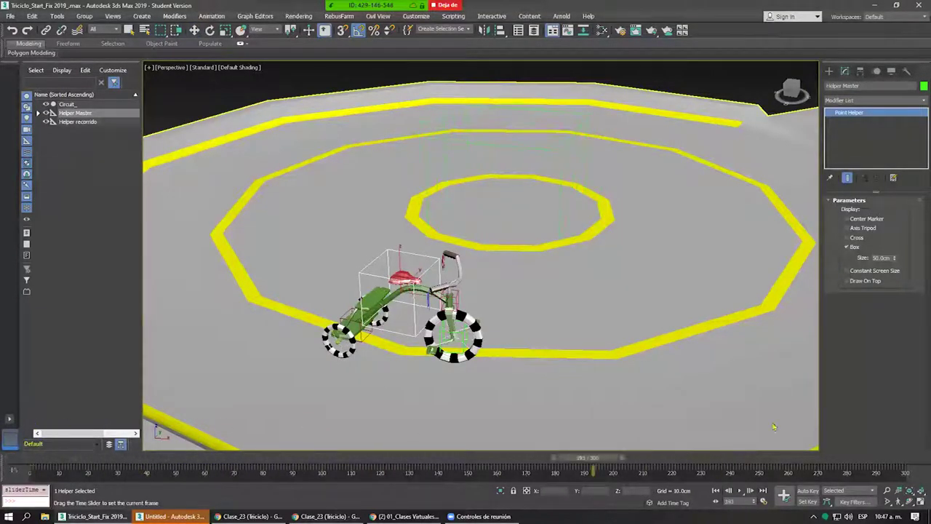
key("Home")
key("w")
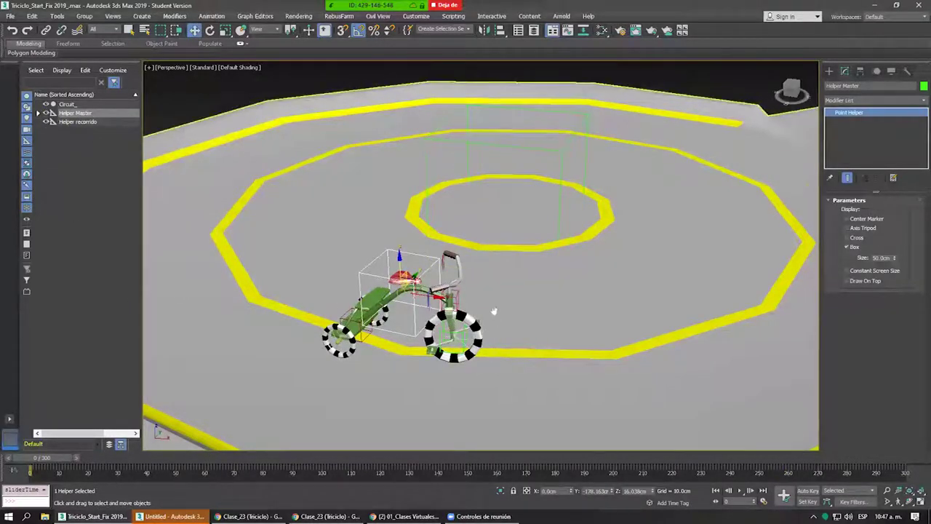
Orbit around the tricycle and select the front-wheel helper Helper LLANTA.
scroll(494, 311, "up", 5)
left_click(451, 243)
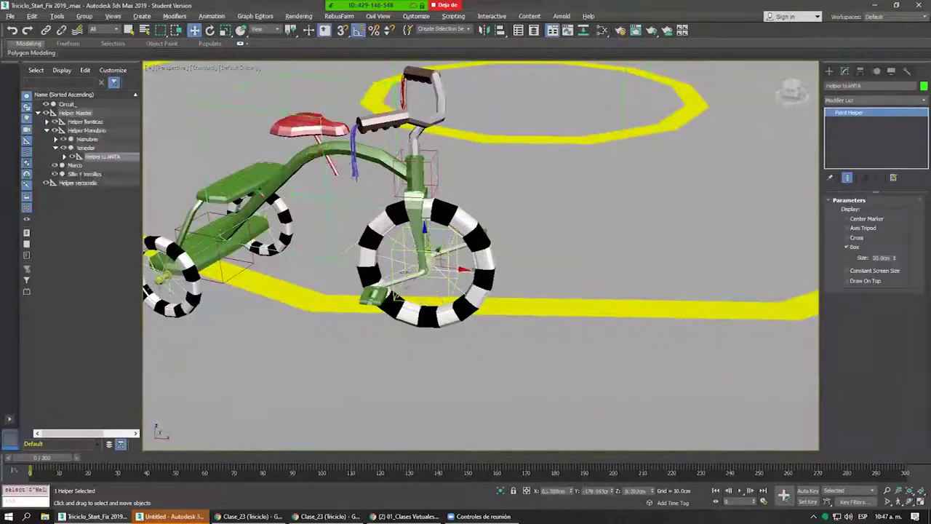
mouse_move(451, 244)
middle_mouse_down("alt")
mouse_move(487, 235)
mouse_move(480, 191)
mouse_move(608, 112)
middle_mouse_up("alt")
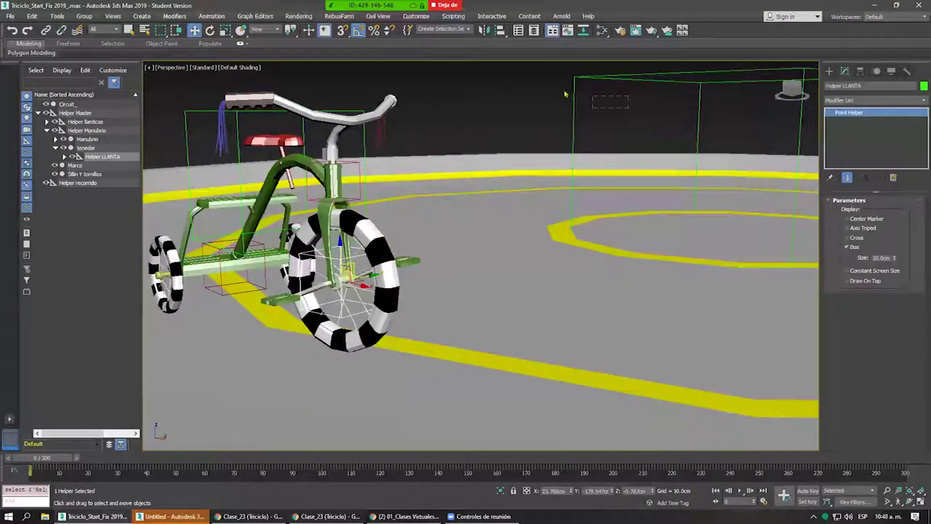
left_click(566, 93)
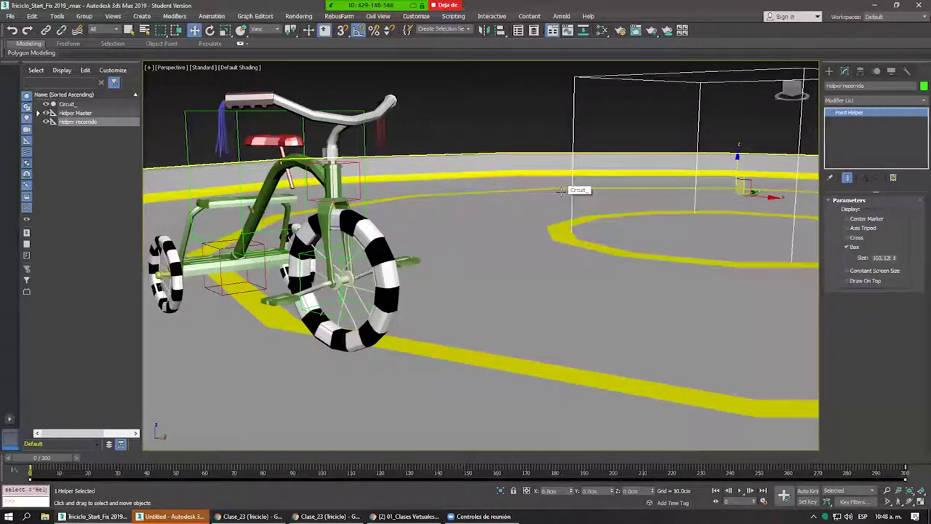
mouse_move(554, 174)
middle_mouse_down("alt")
mouse_move(541, 137)
mouse_move(495, 258)
mouse_move(434, 218)
mouse_move(471, 208)
mouse_move(448, 197)
mouse_move(460, 195)
middle_mouse_up("alt")
left_click(496, 258)
Switch Helper LLANTA to Rotate via the quad menu and turn on Auto Key.
right_click(446, 161)
left_click(461, 167)
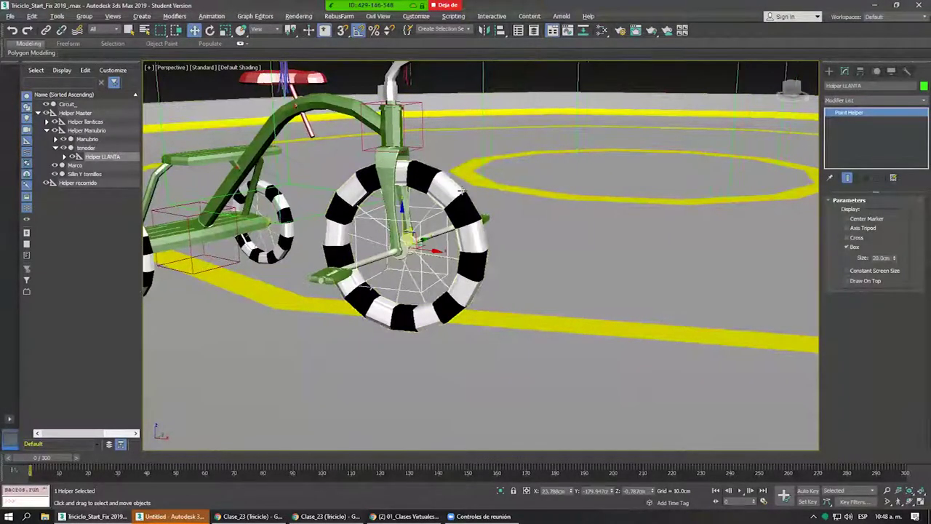
right_click(460, 195)
left_click(465, 215)
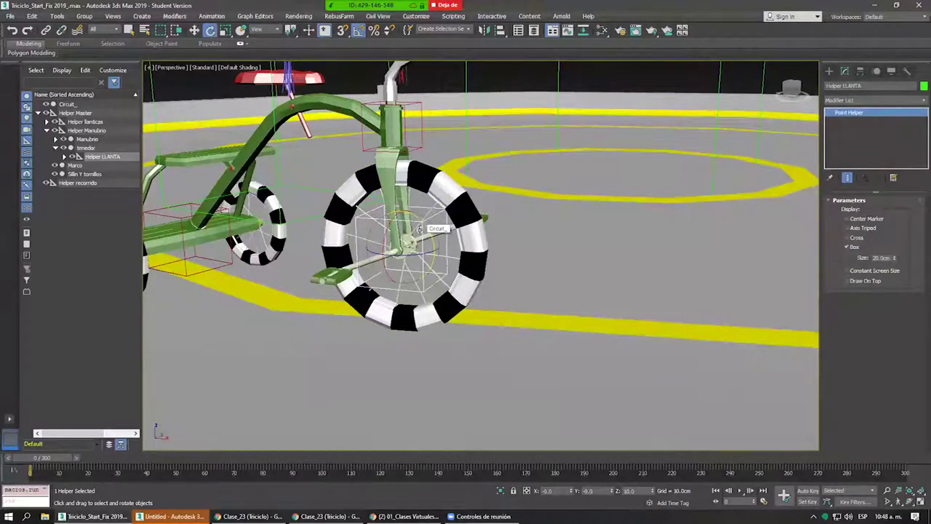
left_click(804, 491)
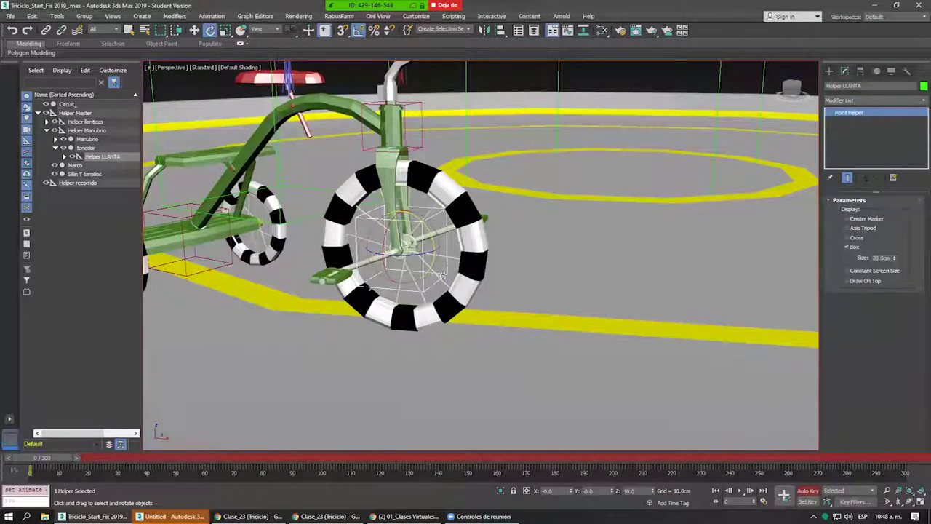
Turn off Auto Key and draw Circle001, 13.013 cm radius, from the front wheel hub.
key("f")
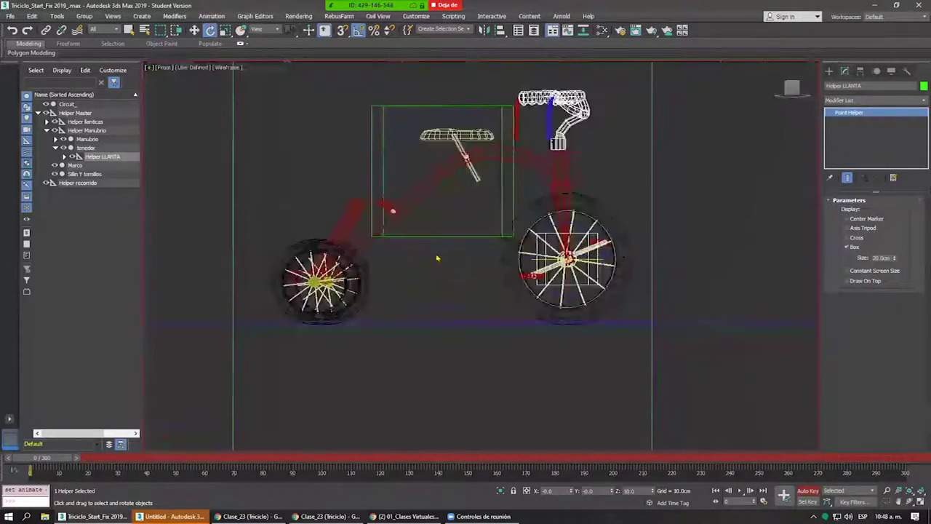
left_click(808, 490)
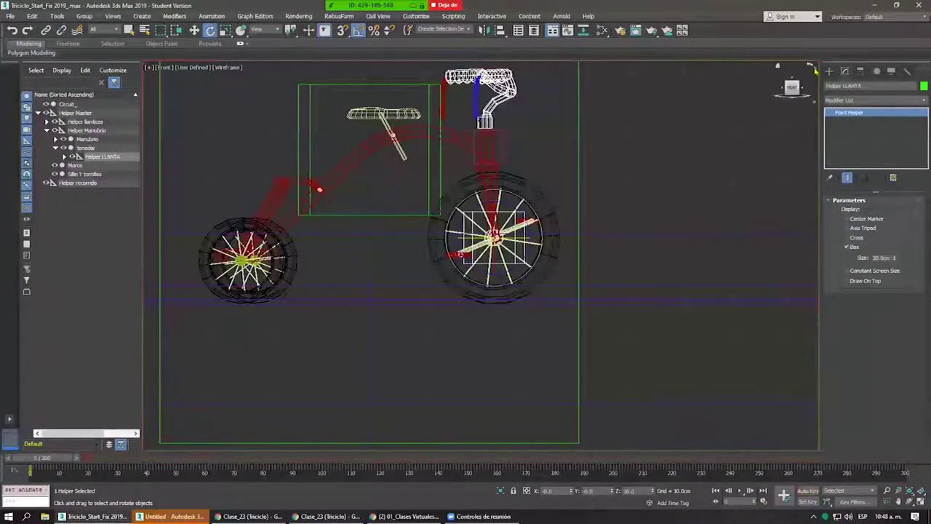
left_click(829, 71)
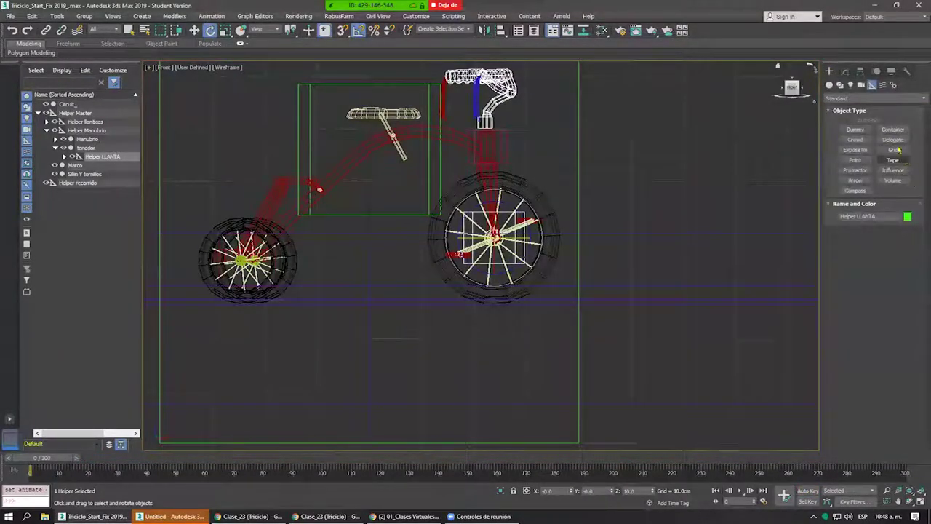
left_click(841, 86)
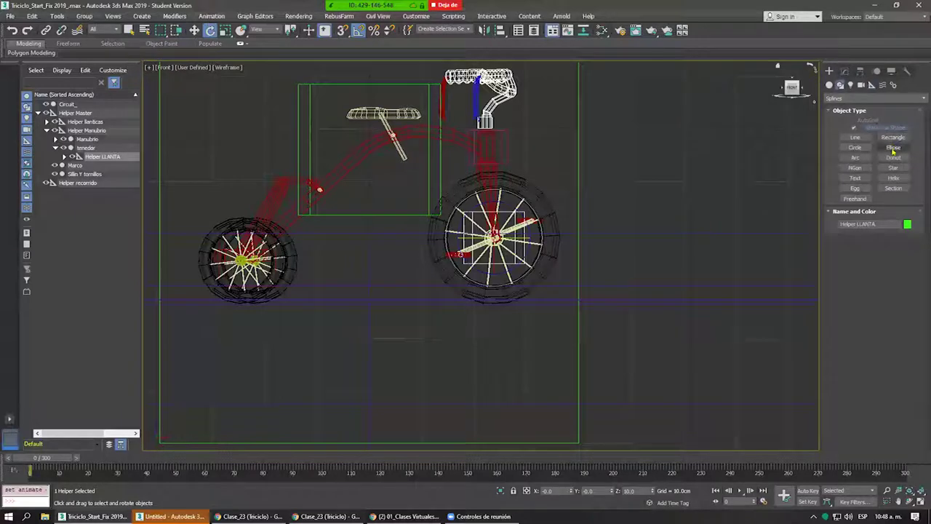
left_click(854, 148)
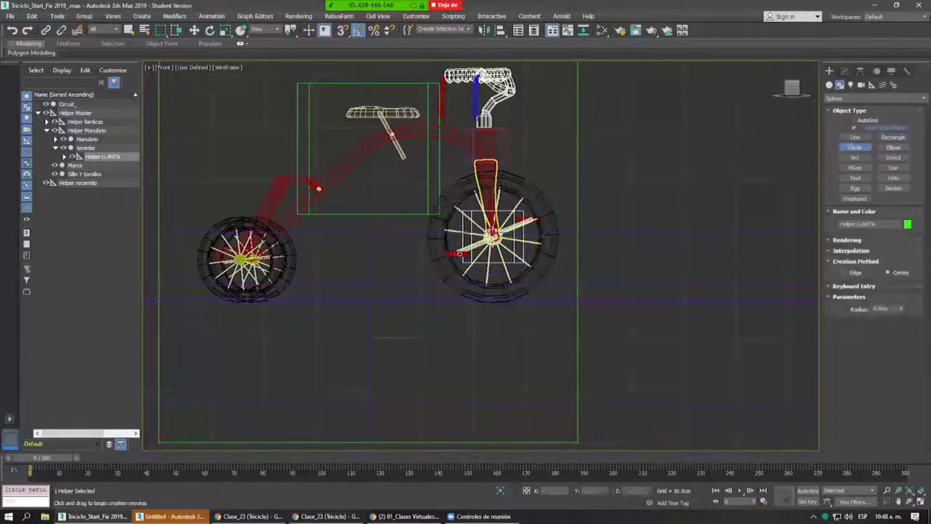
left_click_drag(492, 237, 503, 170)
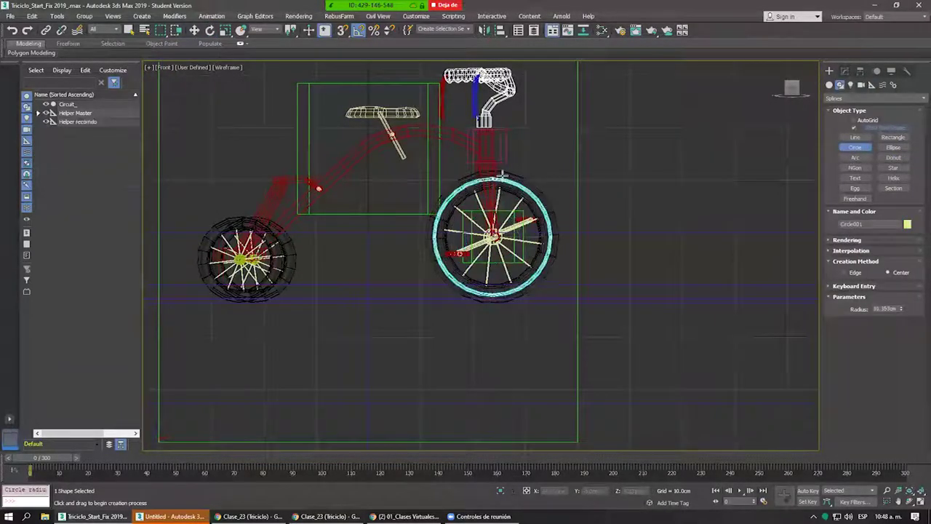
right_click(597, 165)
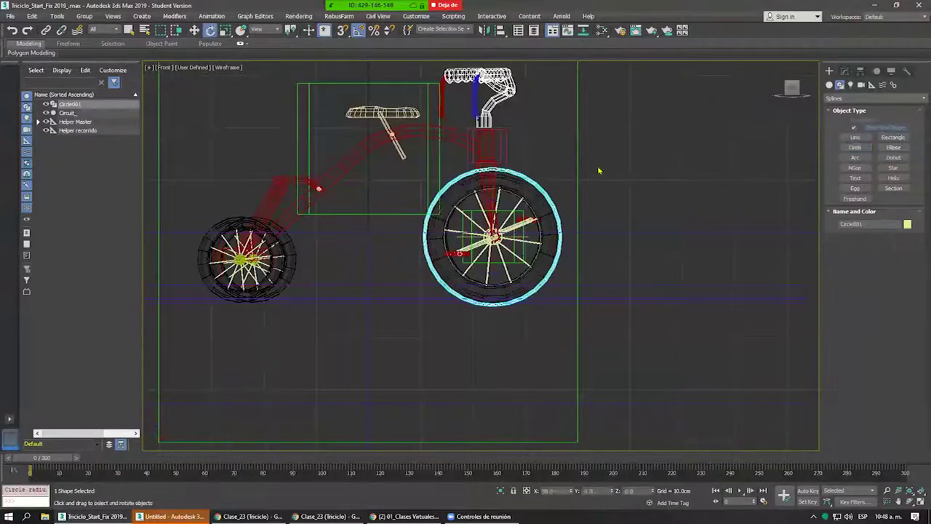
Move Circle001 onto the tricycle's front wheel and start aligning it with Alt+A.
key("e")
key("p")
scroll(549, 176, "down", 5)
middle_click_drag(550, 177, 655, 145, "alt")
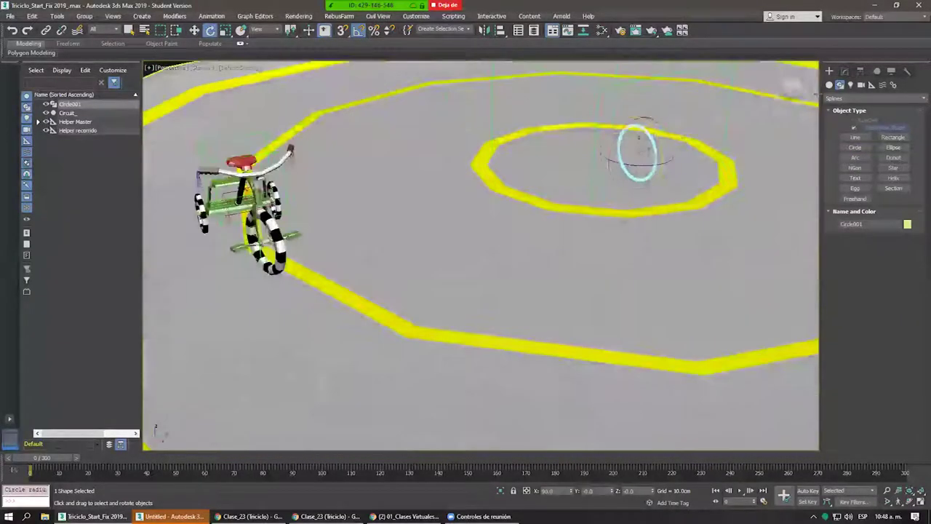
left_click(845, 71)
right_click(654, 146)
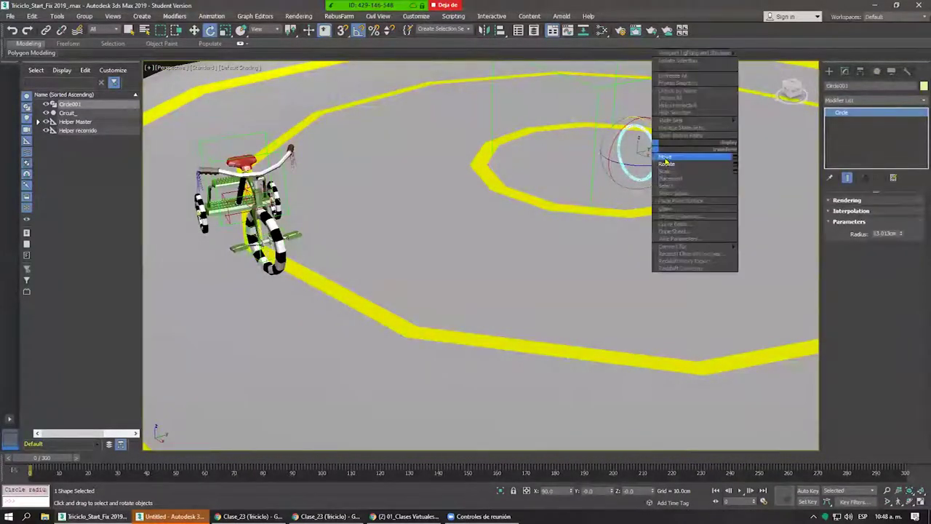
left_click(665, 153)
left_click_drag(657, 147, 288, 236)
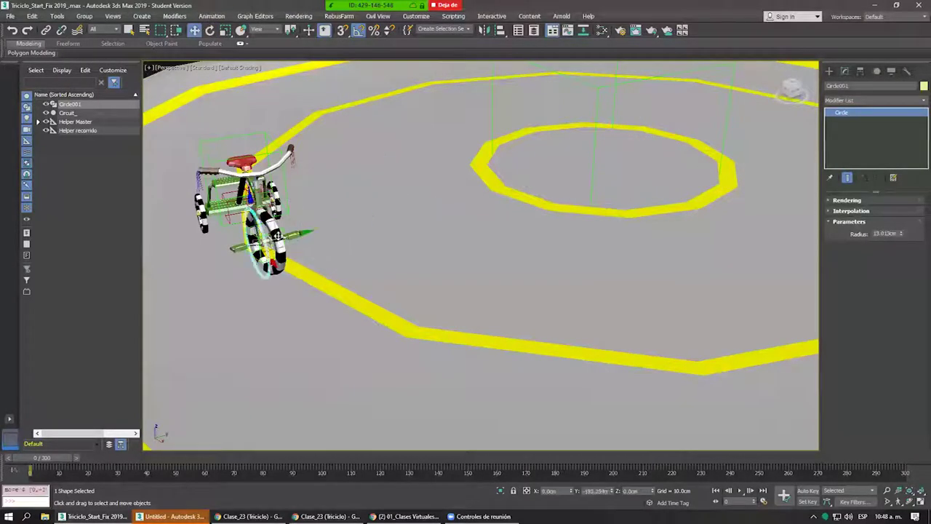
scroll(287, 236, "up", 5)
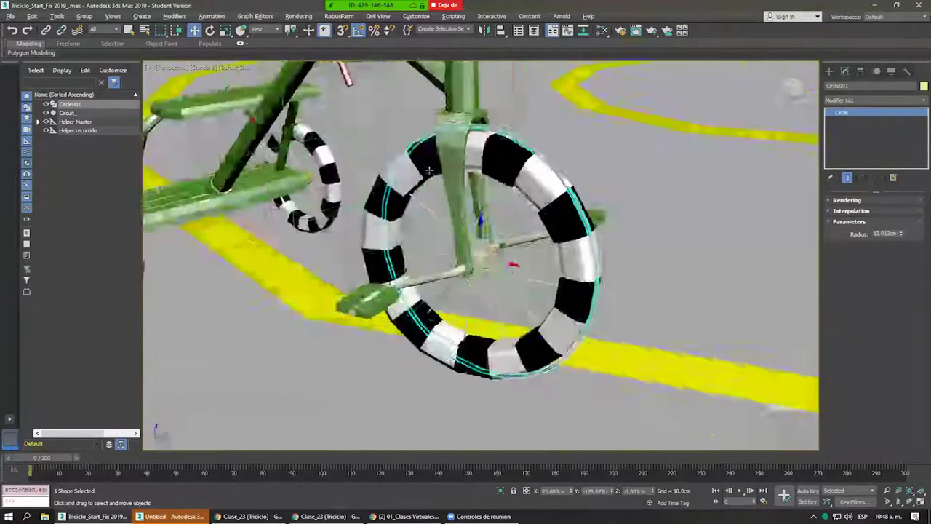
mouse_move(287, 236)
middle_mouse_down("alt")
mouse_move(520, 169)
mouse_move(525, 197)
middle_mouse_up("alt")
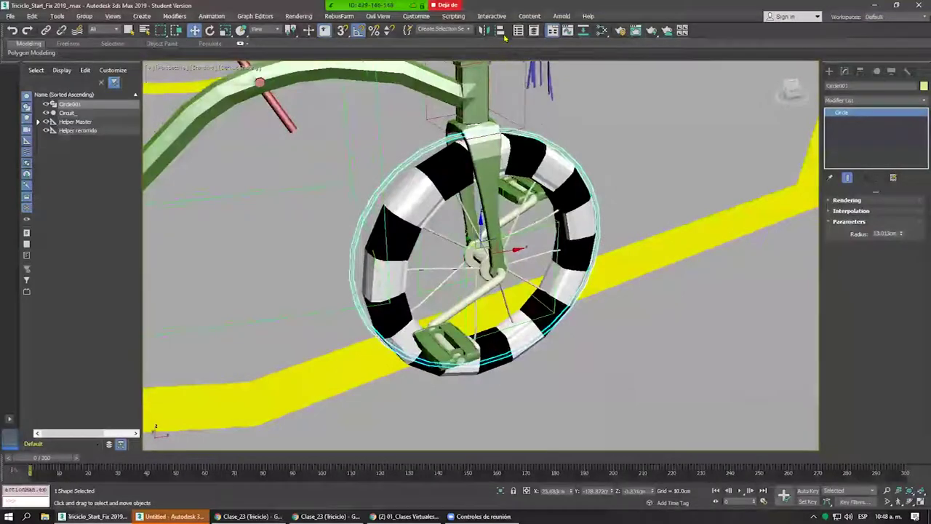
key("alt+a")
Align Circle001 center-to-center on the front wheel with X-axis orientation matched.
left_click(447, 166)
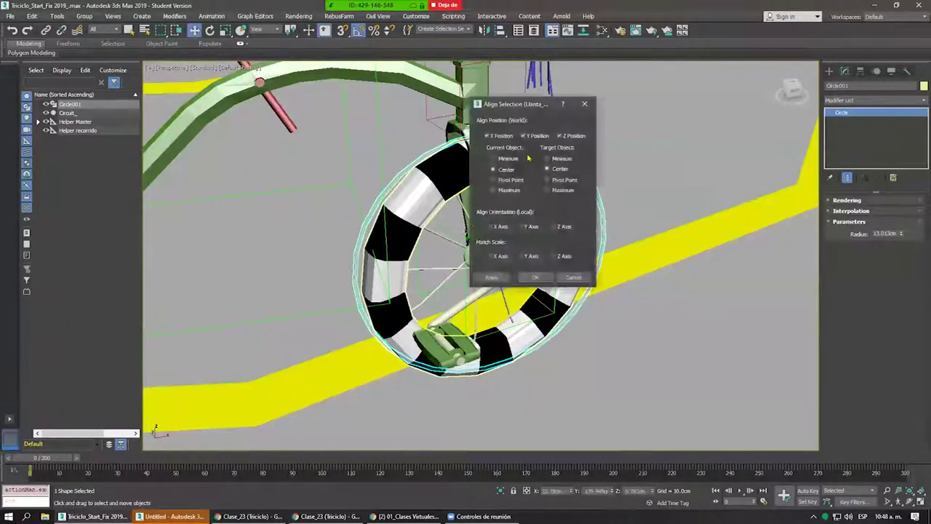
left_click(500, 226)
left_click(553, 227)
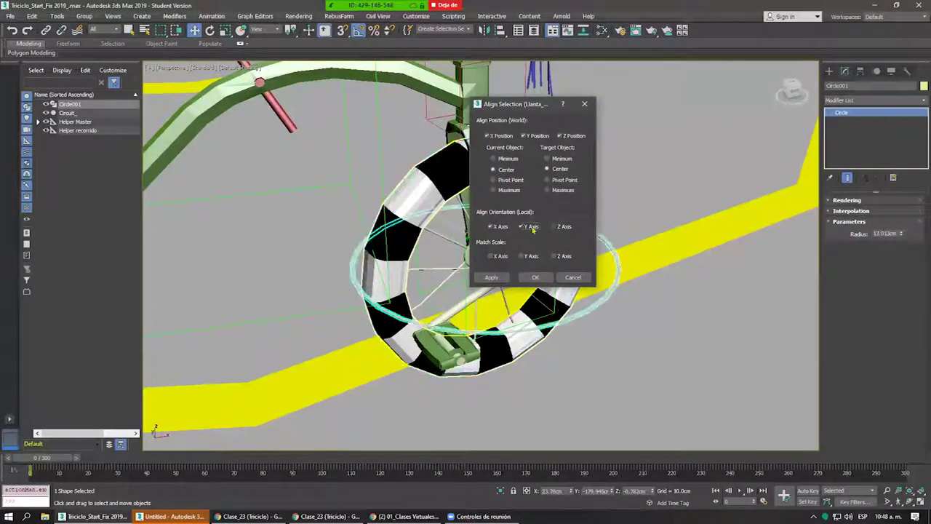
left_click(564, 227)
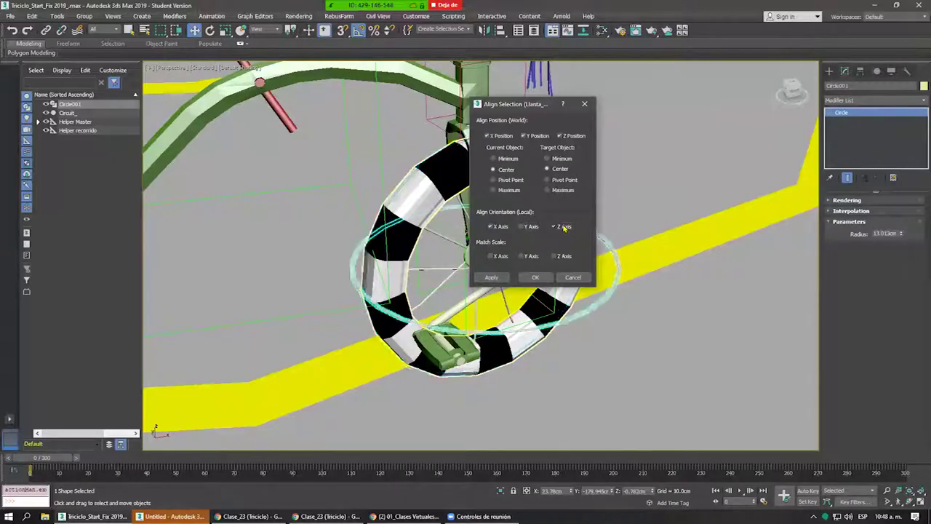
left_click(536, 277)
Move Circle001 sideways out beside the front wheel and reframe the platform.
middle_click_drag(481, 255, 516, 259, "alt")
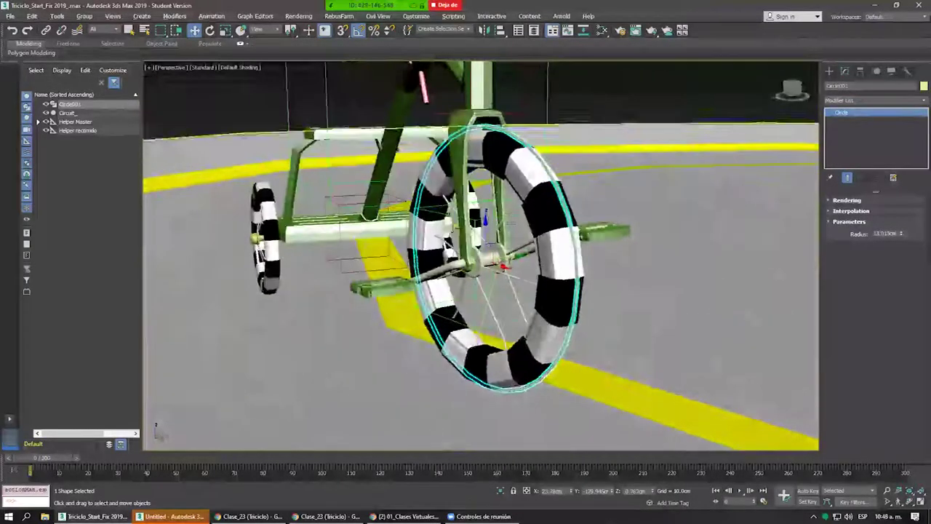
left_click_drag(517, 258, 291, 265)
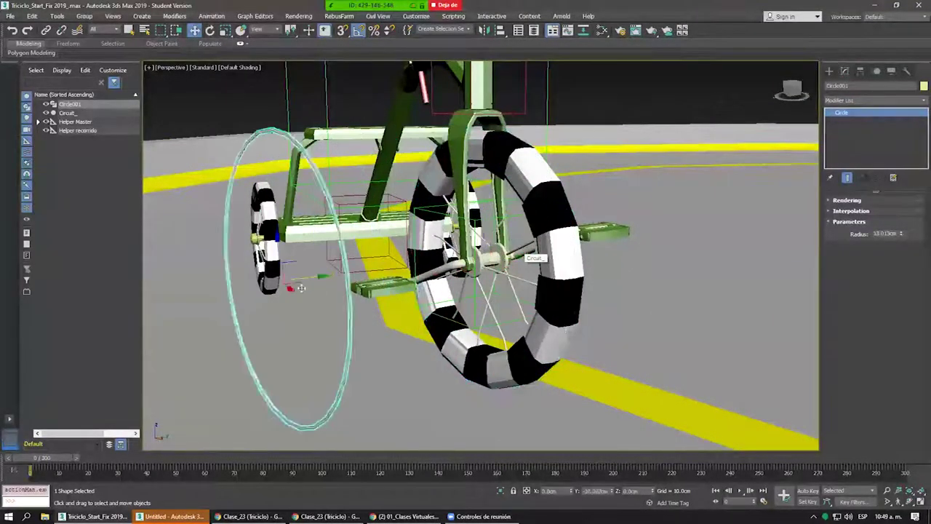
scroll(495, 182, "down", 5)
middle_click_drag(473, 218, 473, 171, "alt")
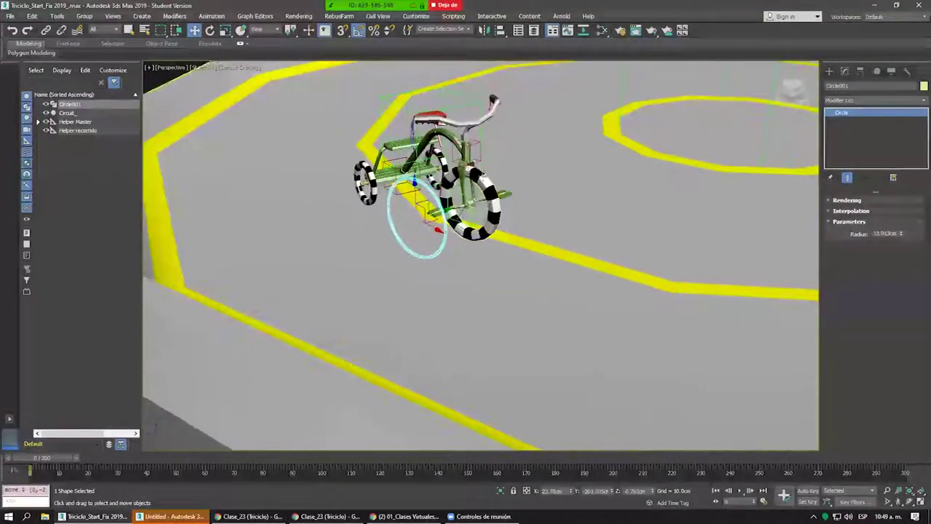
scroll(473, 171, "up", 3)
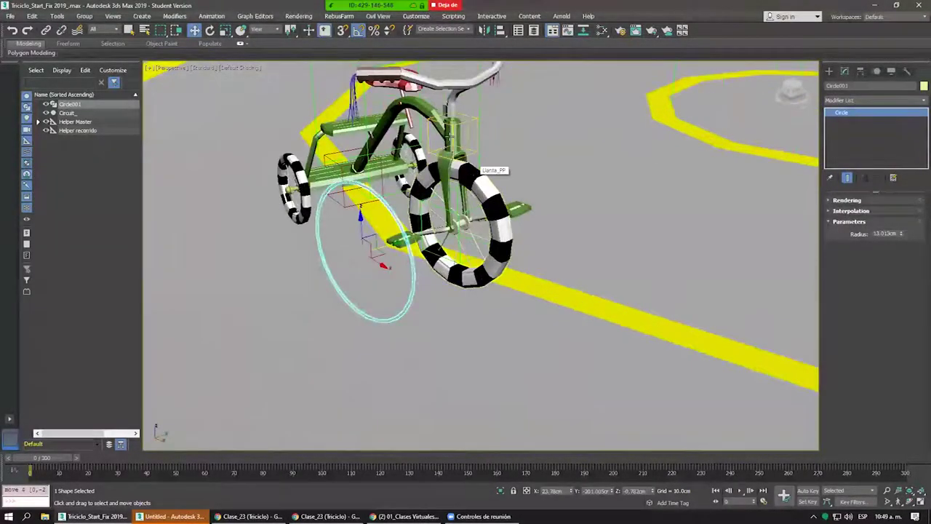
scroll(481, 171, "down", 6)
middle_click_drag(397, 208, 364, 251)
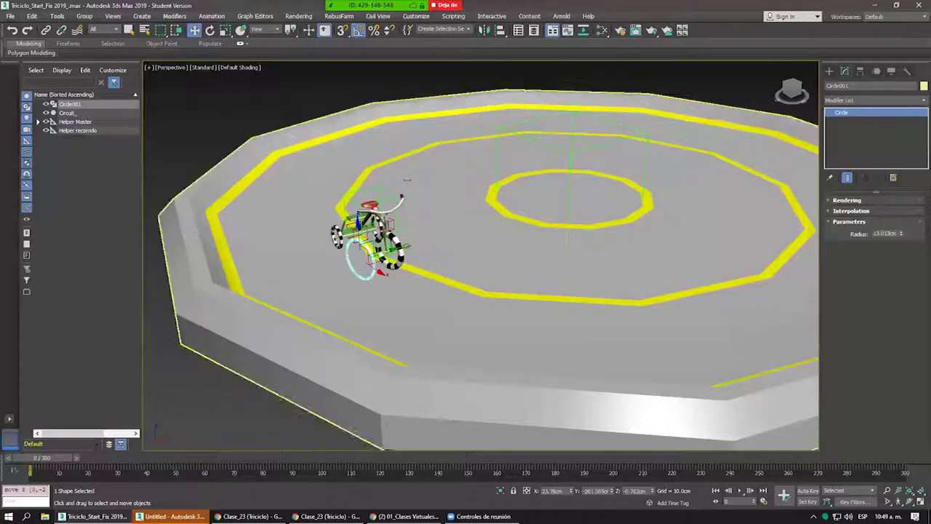
Orbit and zoom in the Front view to frame the front wheel and Circle001.
scroll(363, 232, "up", 3)
scroll(363, 233, "up", 2)
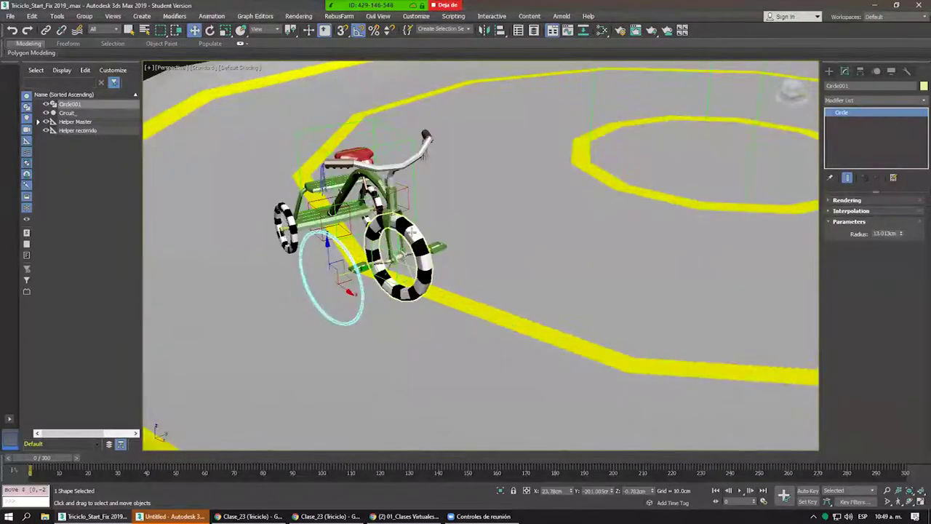
scroll(338, 153, "down", 5)
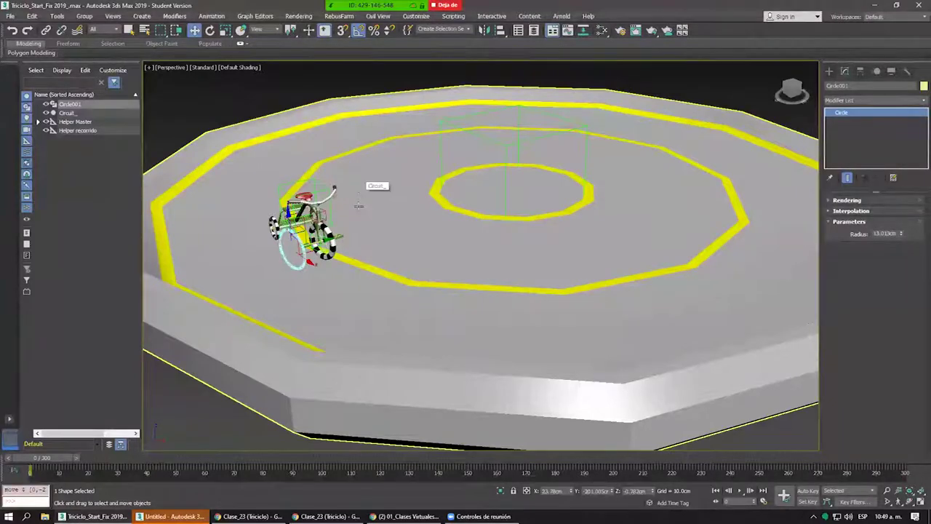
mouse_move(374, 182)
middle_mouse_down("alt")
mouse_move(375, 213)
mouse_move(384, 213)
middle_mouse_up("alt")
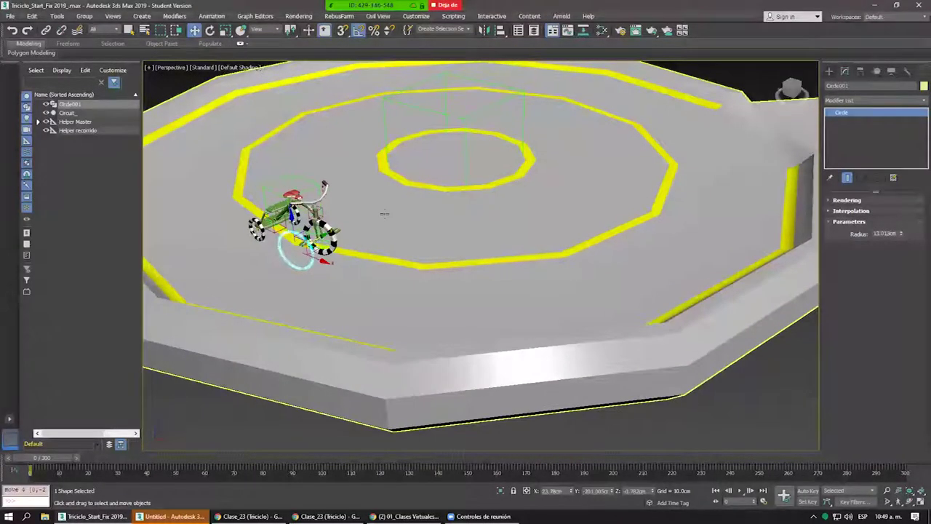
key("f")
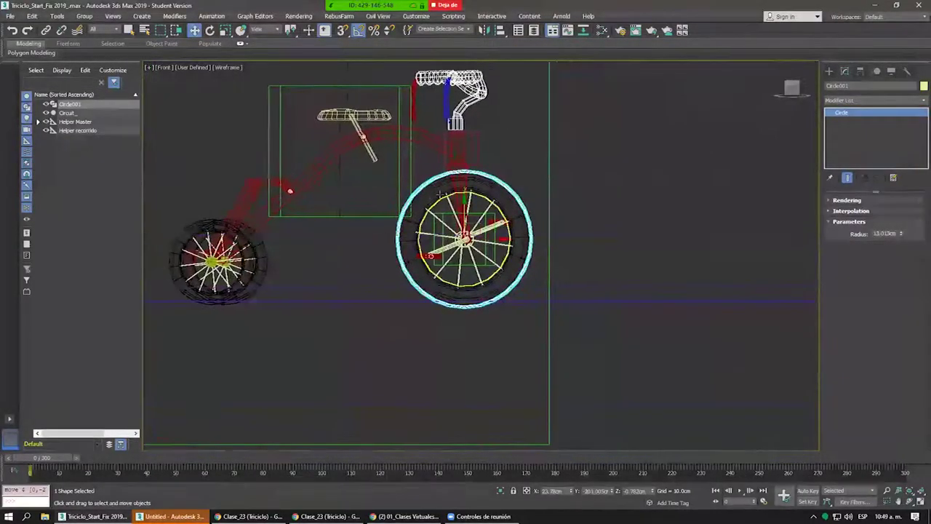
scroll(480, 277, "up", 3)
scroll(473, 189, "up", 1)
scroll(473, 190, "down", 4)
scroll(466, 189, "down", 2)
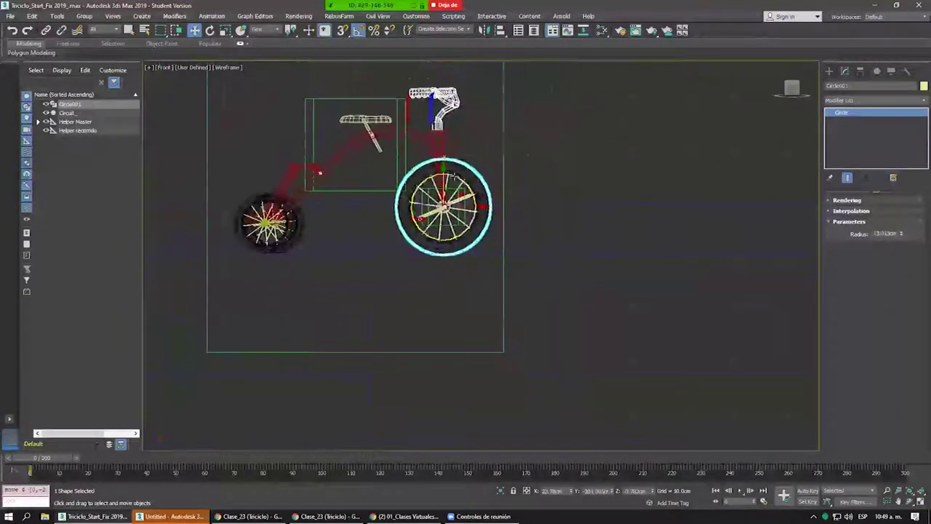
scroll(473, 170, "up", 4)
scroll(473, 170, "up", 3)
scroll(465, 146, "up", 2)
scroll(407, 124, "up", 2)
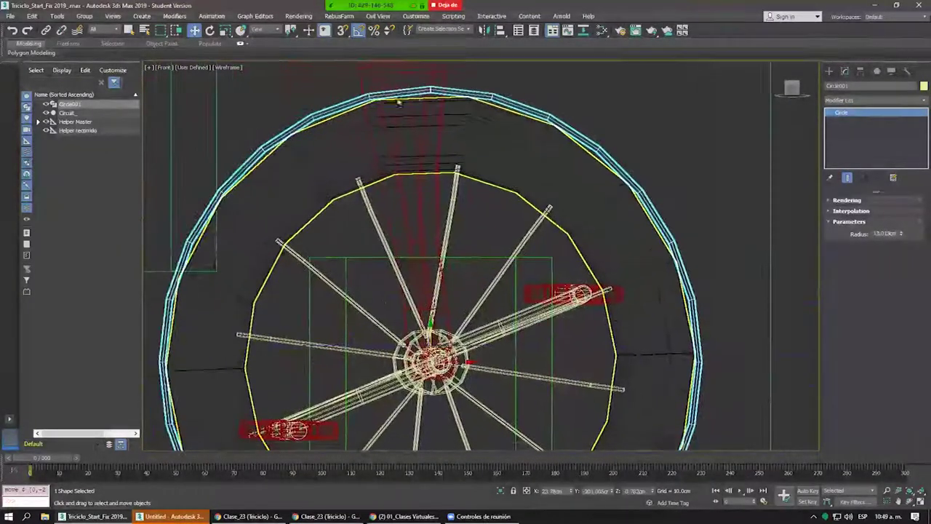
scroll(366, 107, "up", 2)
scroll(366, 108, "down", 3)
scroll(323, 208, "down", 3)
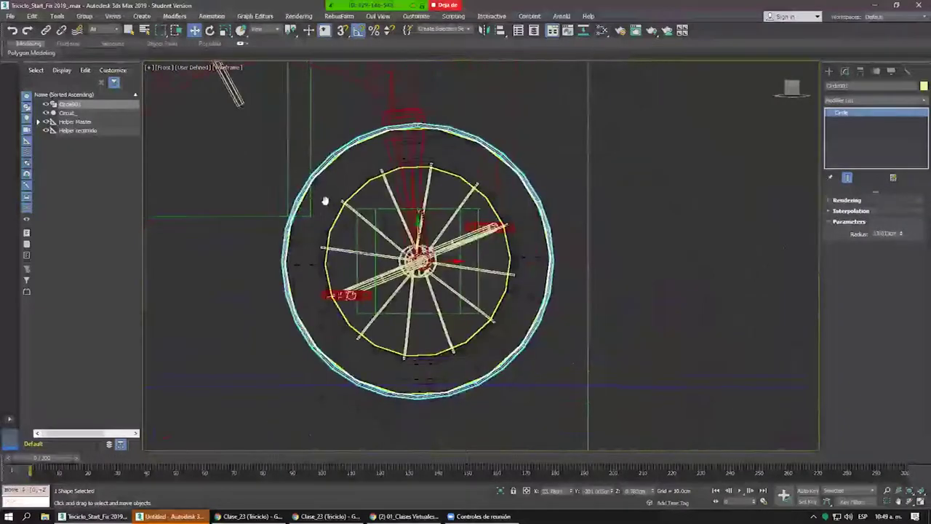
Drag Circle001 upward in the Front view, clear of the front wheel.
key("p")
scroll(386, 181, "down", 3)
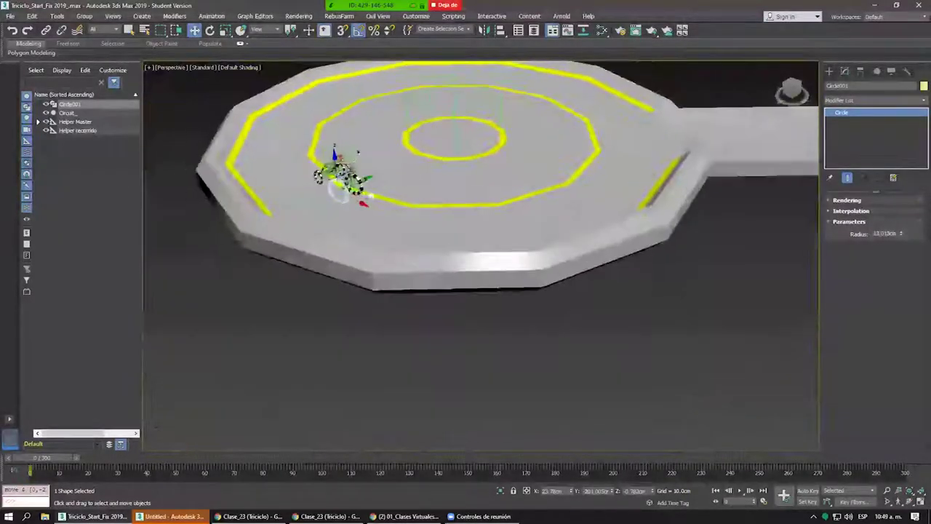
scroll(391, 181, "up", 5)
middle_click_drag(391, 181, 386, 191, "alt")
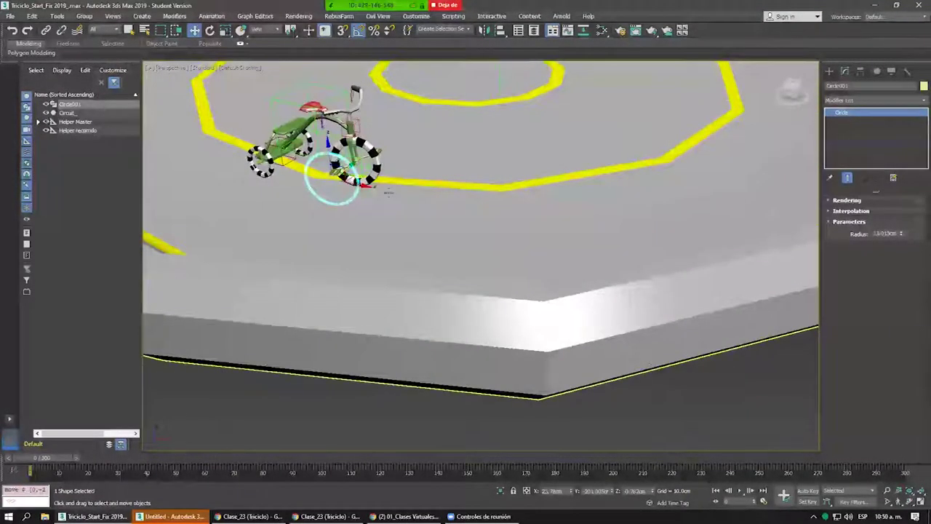
key("f")
scroll(273, 212, "down", 2)
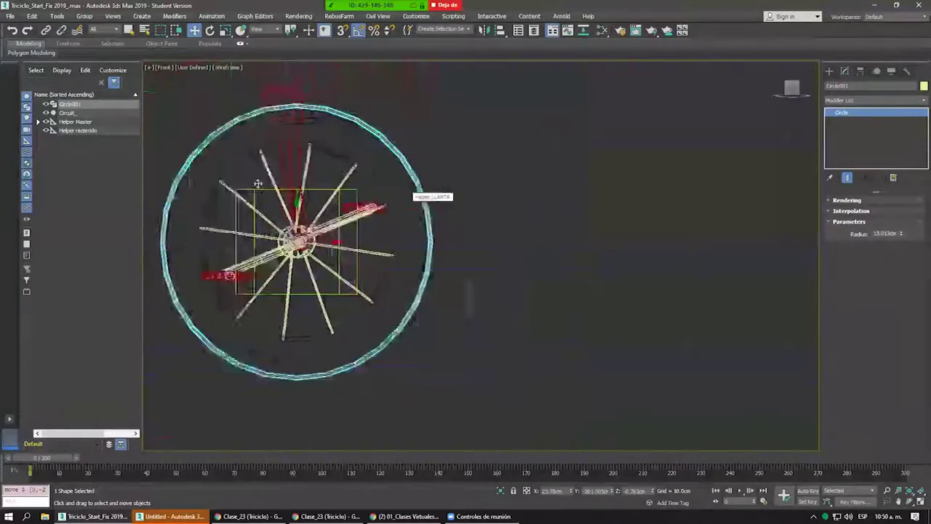
scroll(273, 211, "down", 2)
left_click_drag(478, 221, 550, 88)
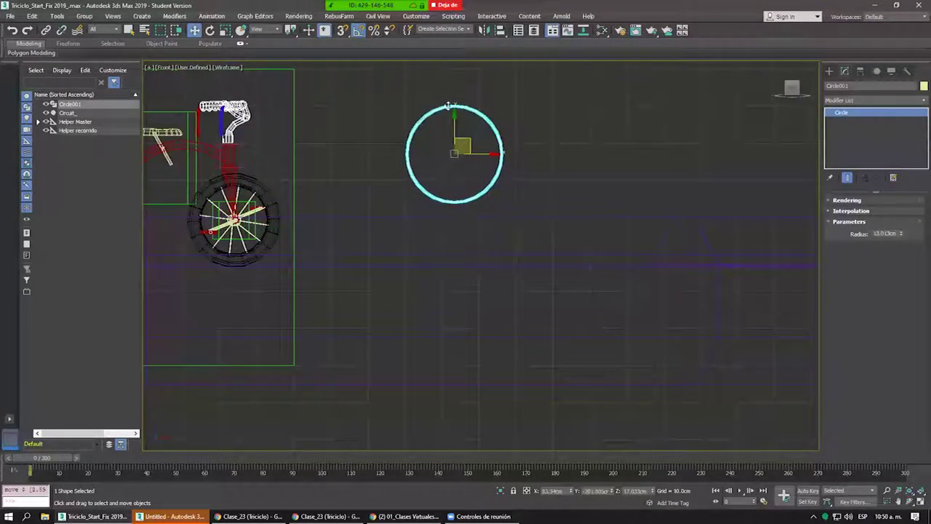
Draw a straight Line001 from Circle001's top out to the right.
left_click(834, 71)
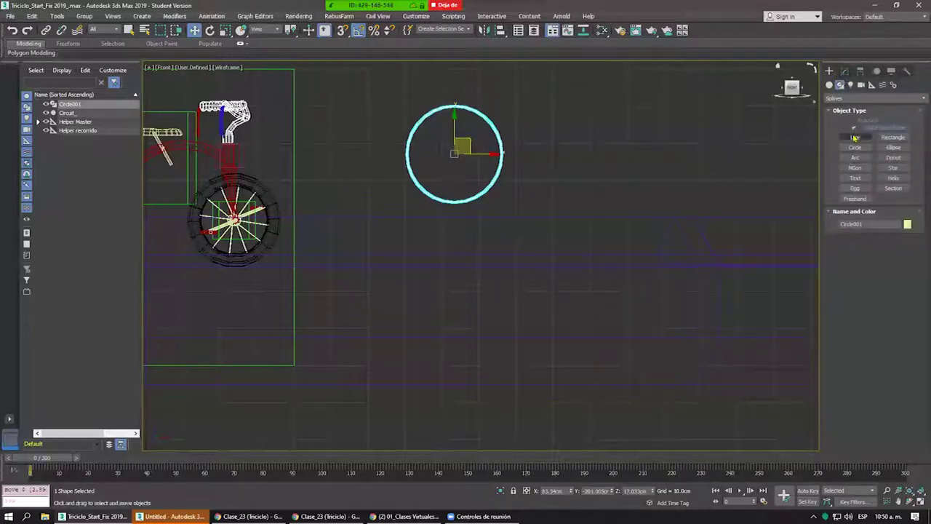
left_click(855, 136)
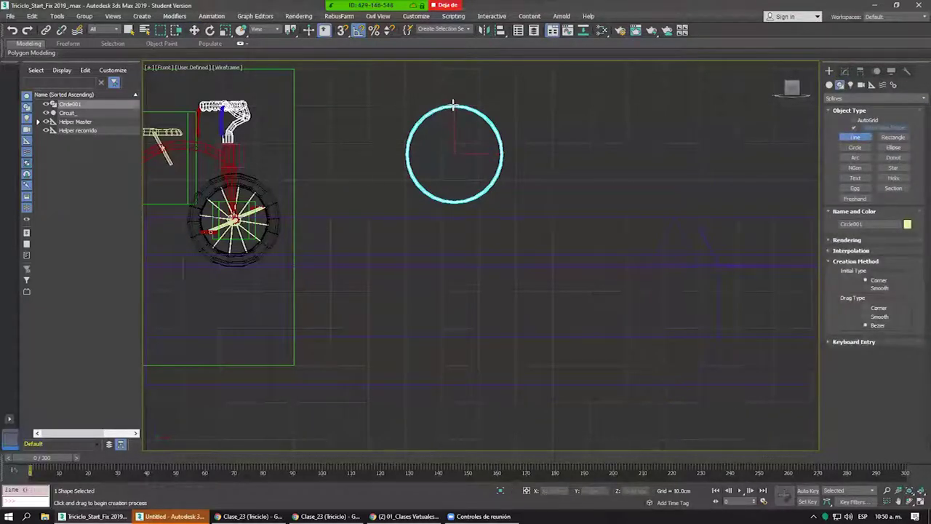
left_click(452, 105)
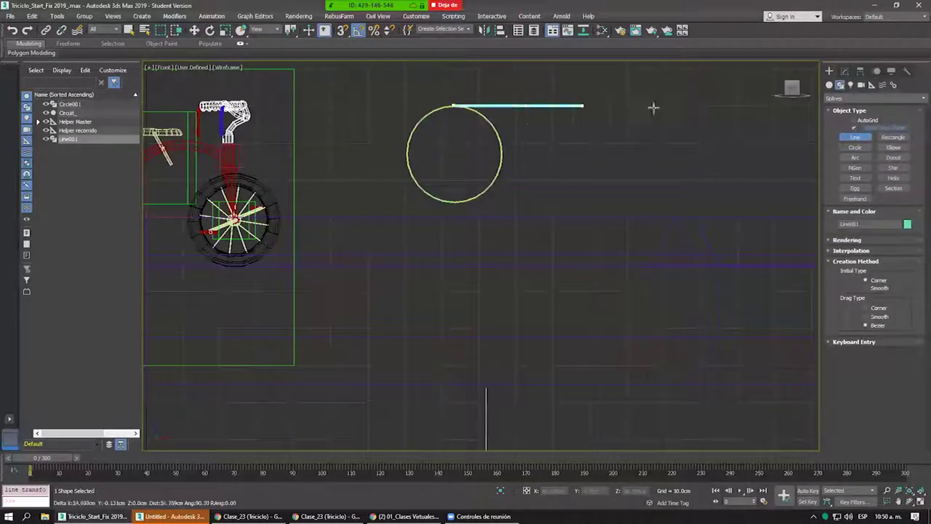
left_click(749, 106)
right_click(749, 106)
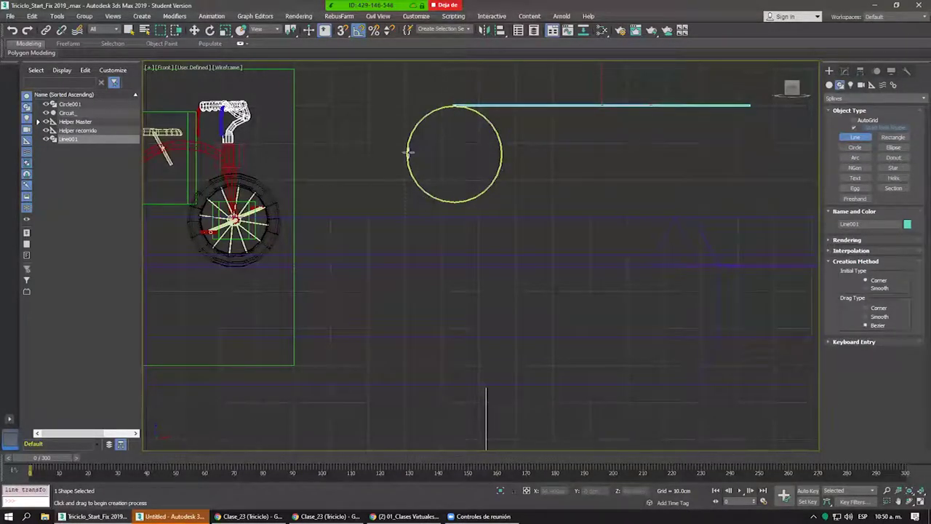
Delete Line001 and undo with Ctrl+Z so Circle001 surrounds the front wheel again.
key("w")
key("Delete")
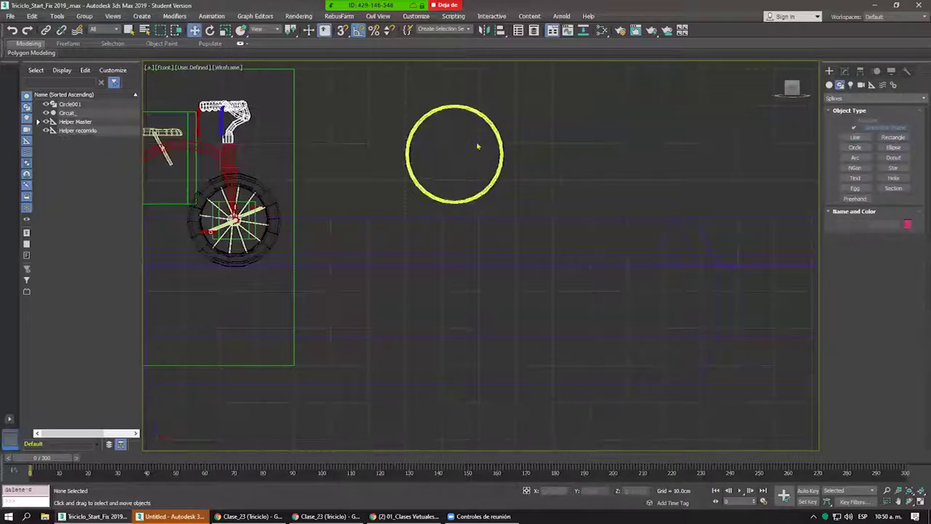
left_click(439, 144)
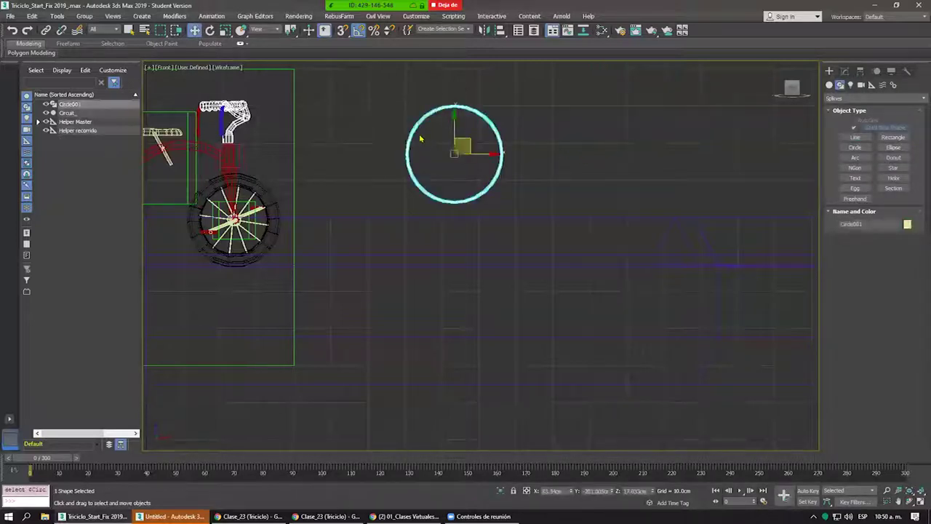
key("p")
key("ctrl+z")
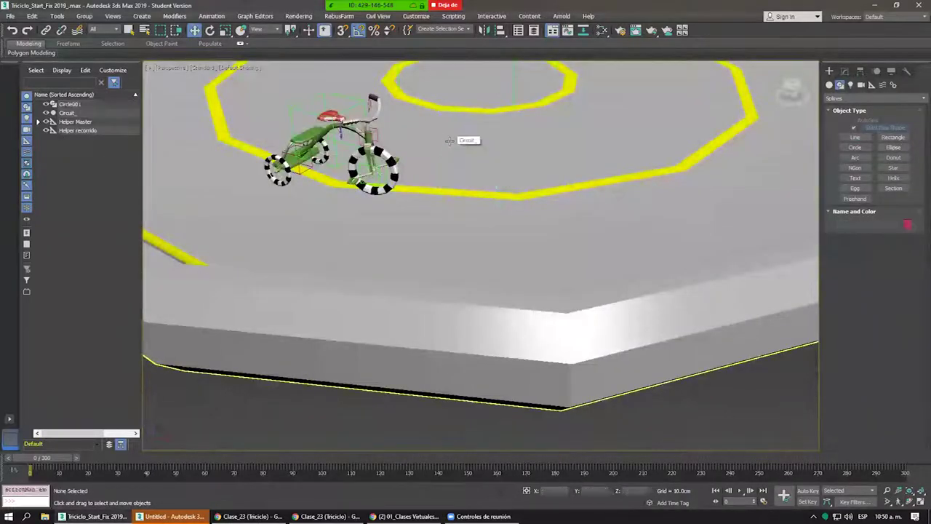
key("ctrl+z")
key("ctrl+z")
key("ctrl+z")
key("ctrl+z")
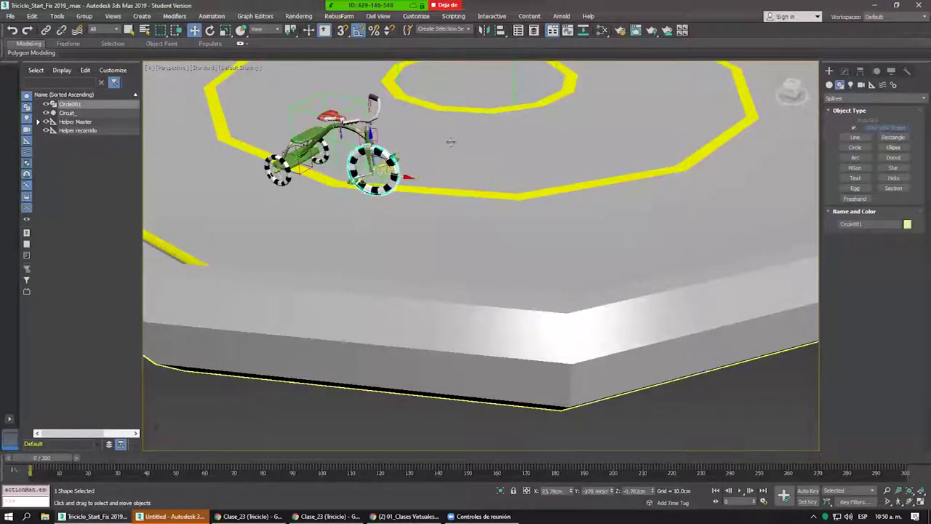
In the Top view, draw a large circle starting from the track's centre.
scroll(451, 152, "down", 5)
key("t")
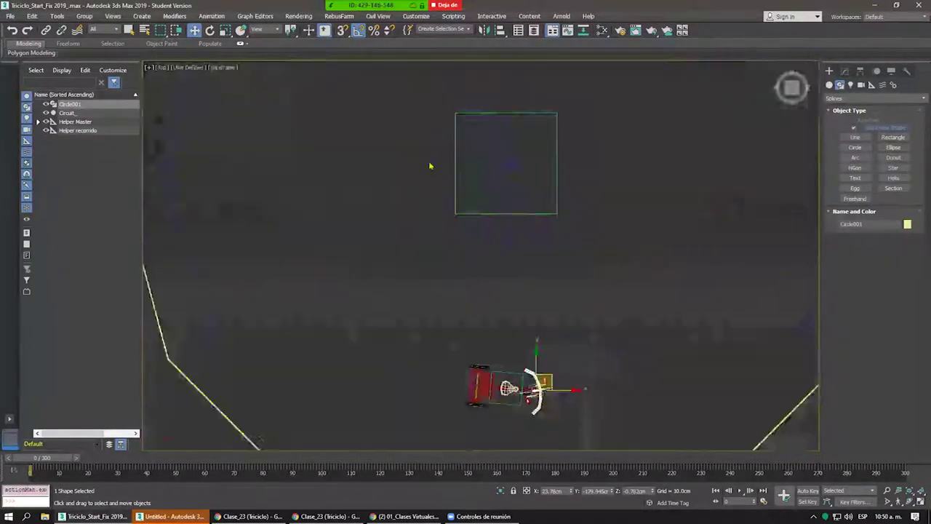
key("z")
scroll(483, 260, "down", 5)
scroll(482, 260, "down", 2)
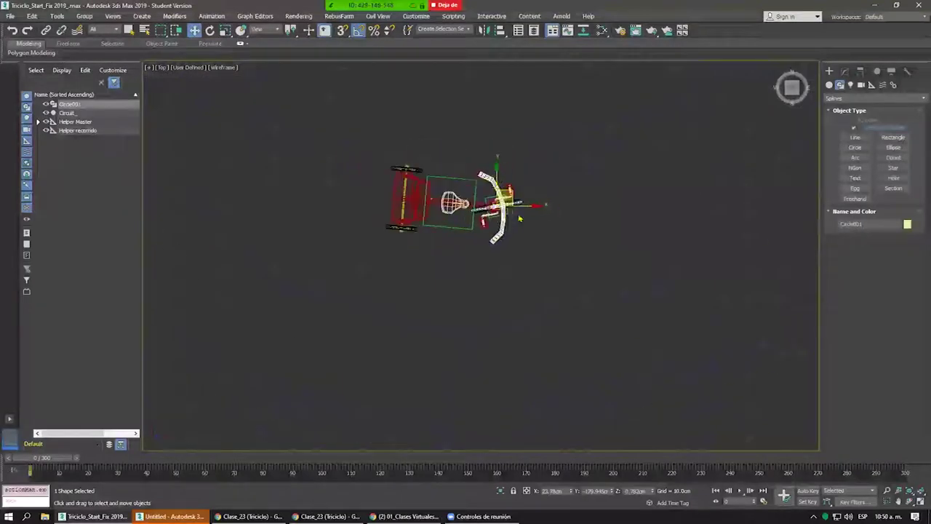
scroll(796, 372, "down", 1)
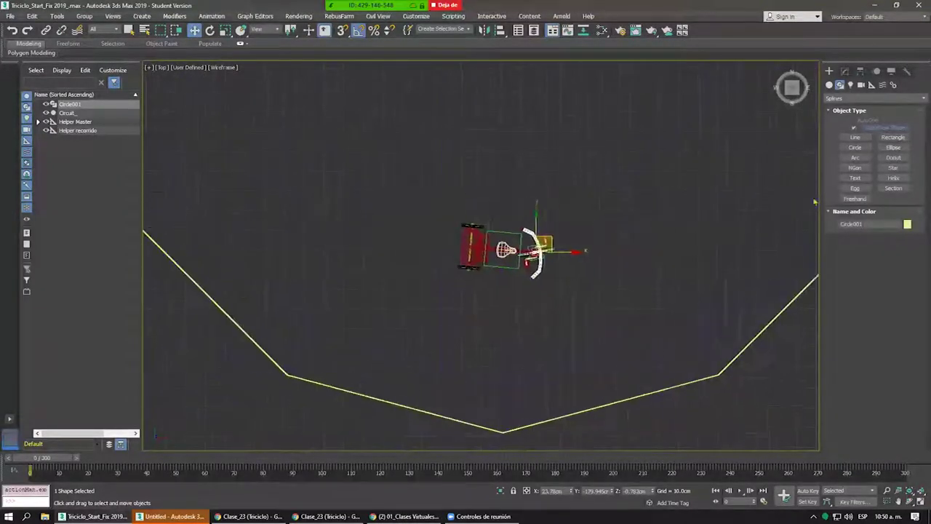
left_click(856, 148)
scroll(518, 266, "down", 1)
scroll(519, 267, "down", 2)
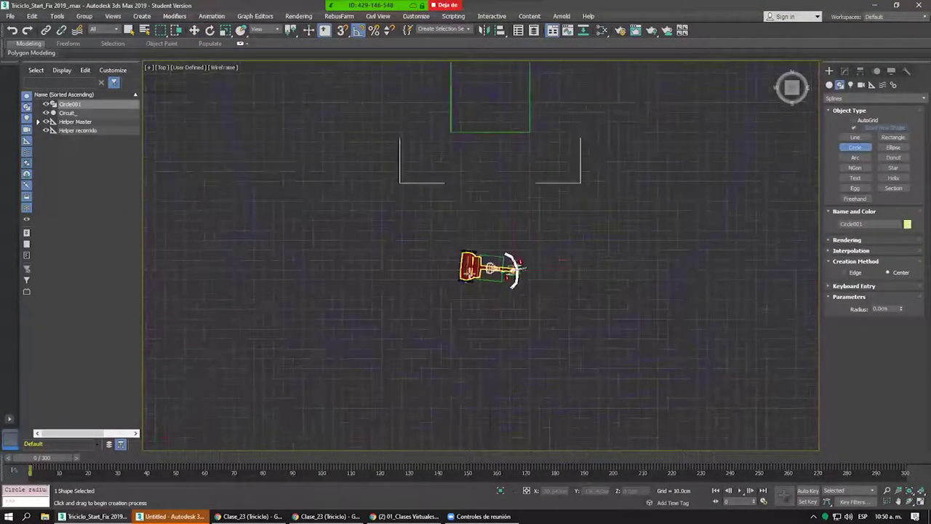
middle_click_drag(574, 250, 586, 299)
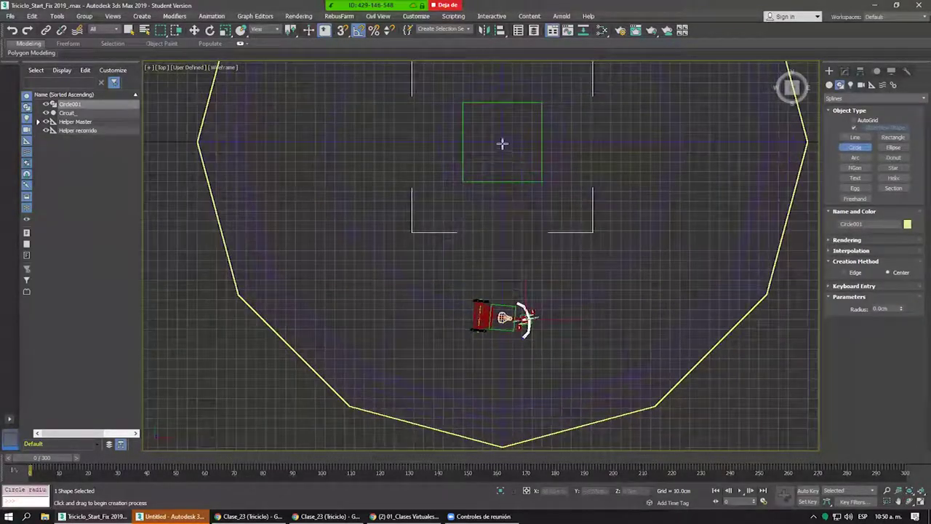
left_click_drag(501, 125, 509, 2)
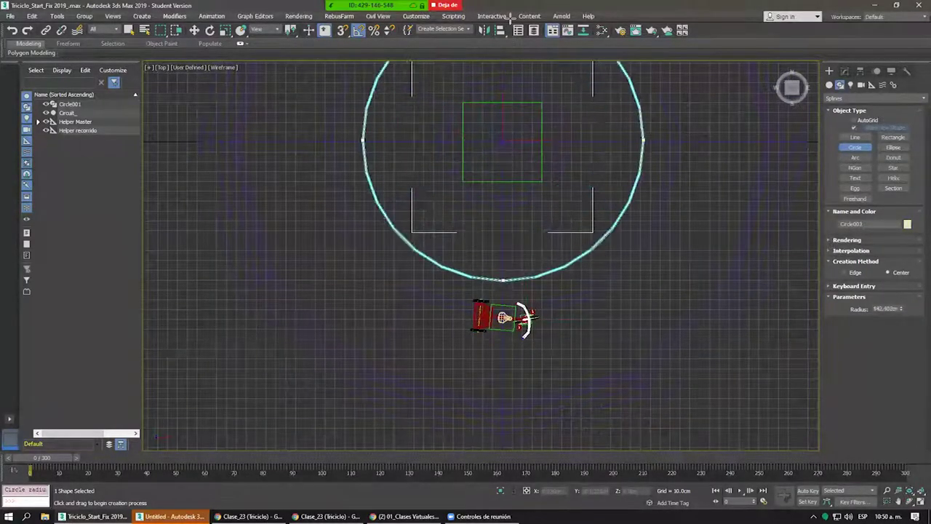
key("w")
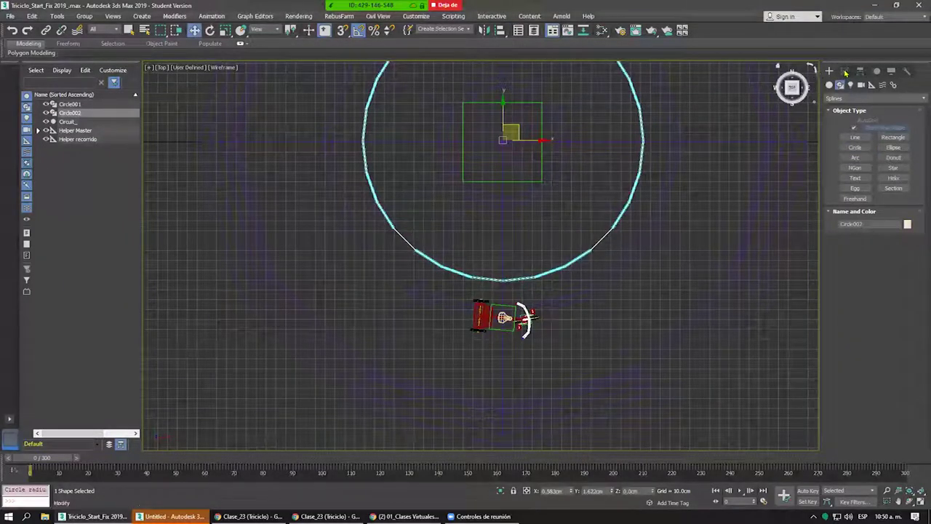
Set the new circle's radius to about 182.17 cm so it reaches the tricycle.
left_click(845, 71)
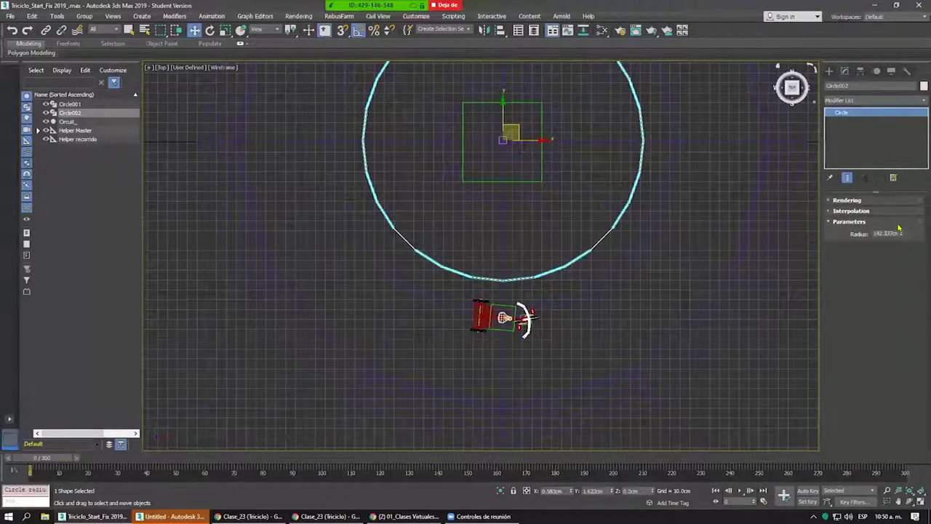
left_click_drag(901, 234, 900, 215)
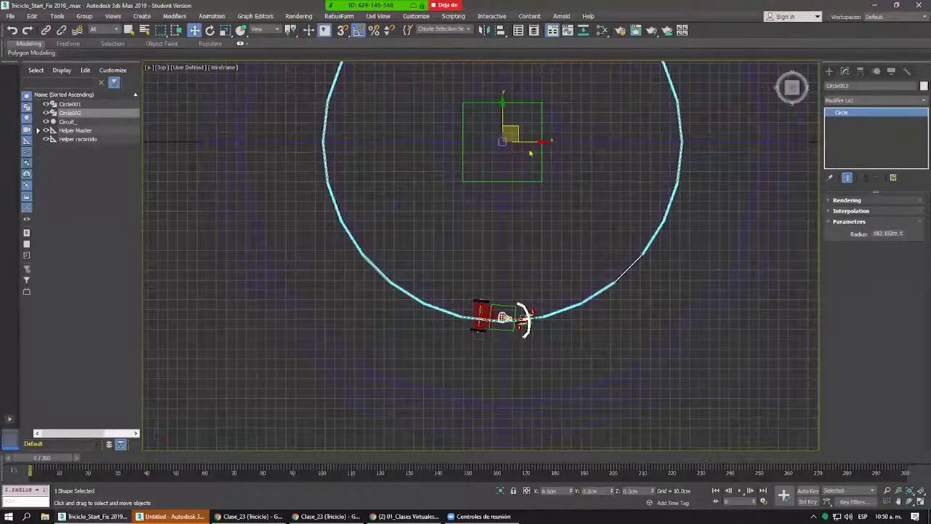
scroll(575, 313, "up", 2)
scroll(580, 334, "up", 5)
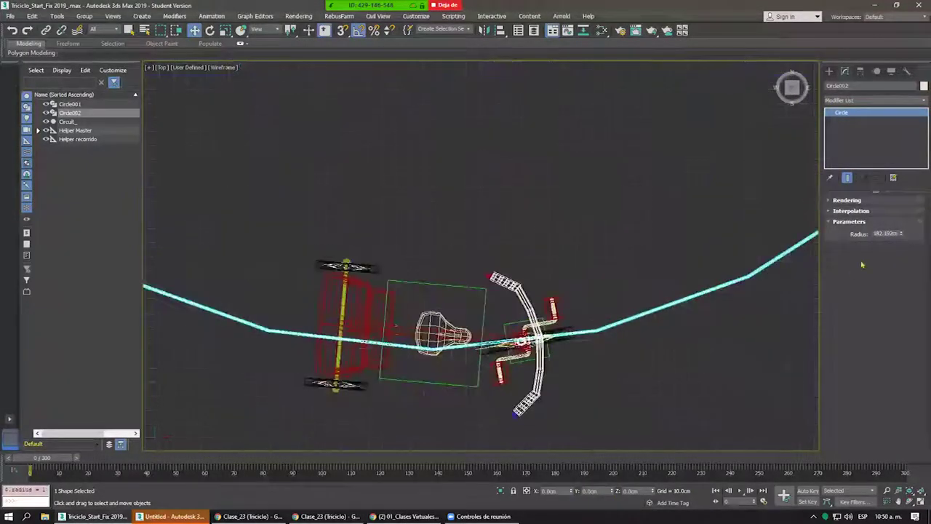
left_click(901, 237)
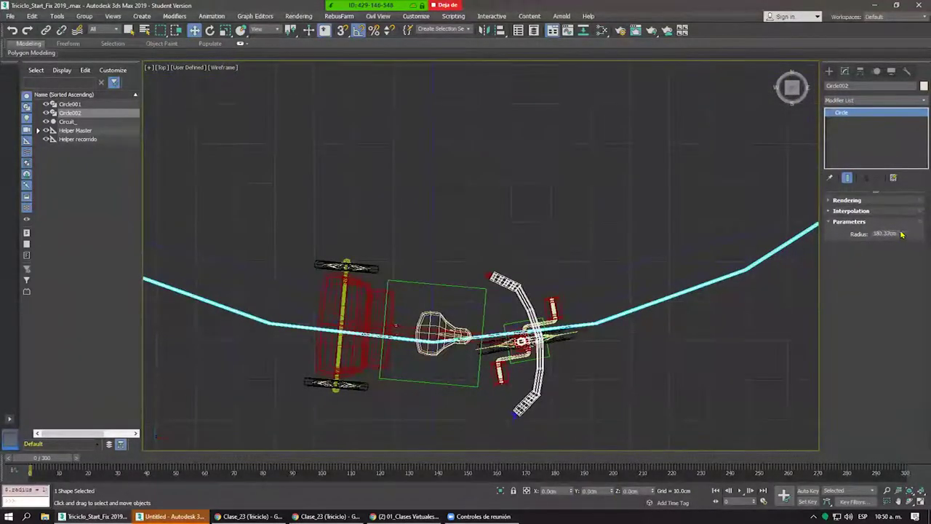
scroll(492, 227, "down", 4)
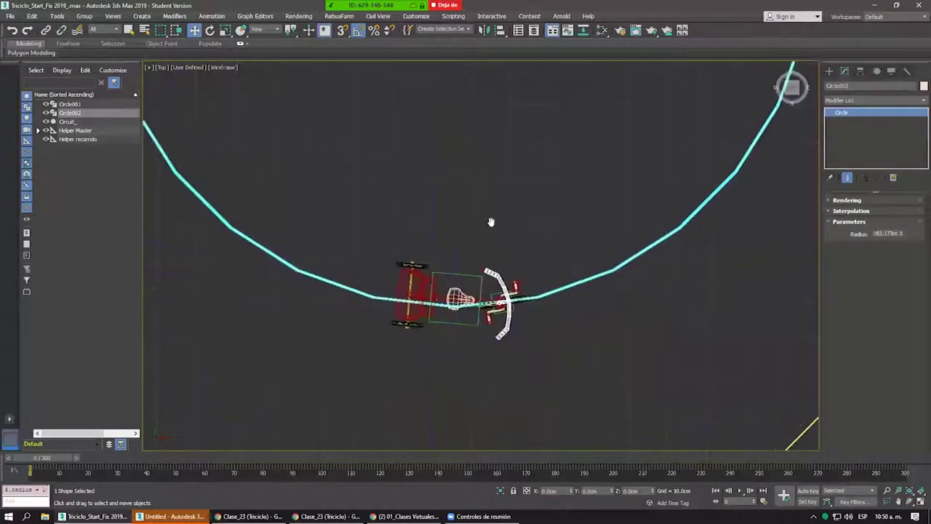
key("p")
scroll(492, 228, "up", 3)
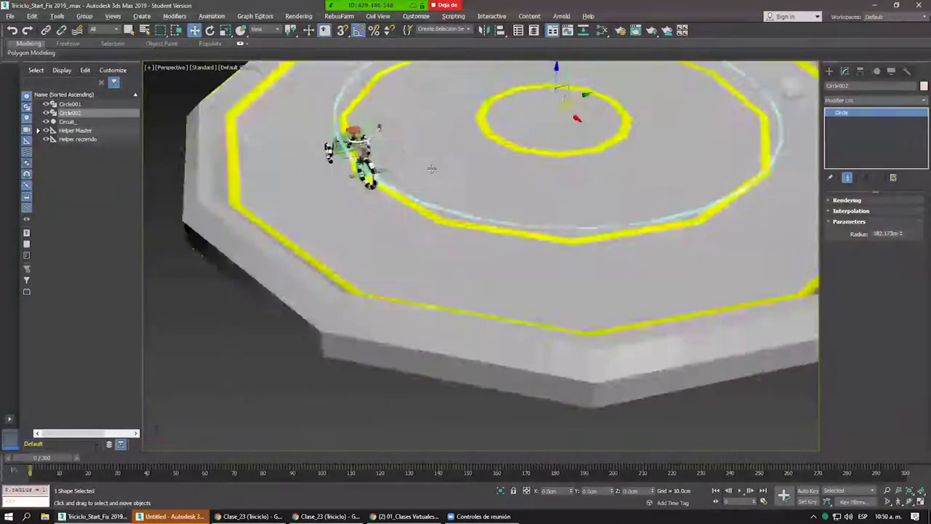
scroll(492, 228, "up", 2)
scroll(425, 176, "up", 2)
scroll(425, 176, "up", 1)
scroll(425, 176, "up", 2)
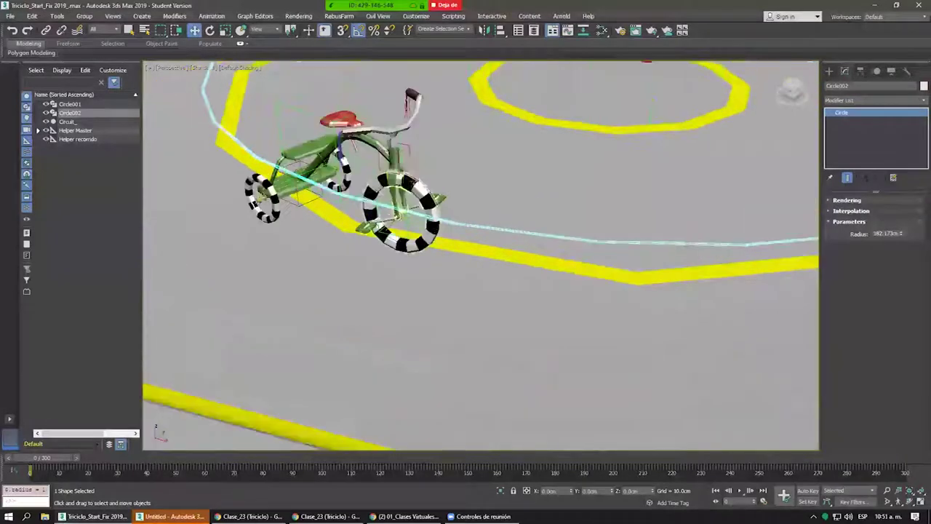
scroll(426, 176, "up", 2)
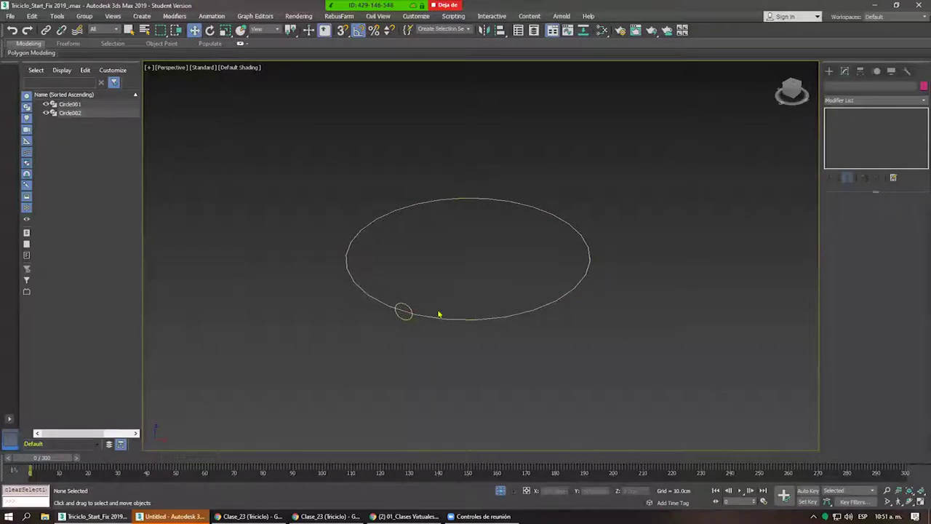
Select the large track circle and open the full MAXScript Listener.
scroll(439, 309, "up", 4)
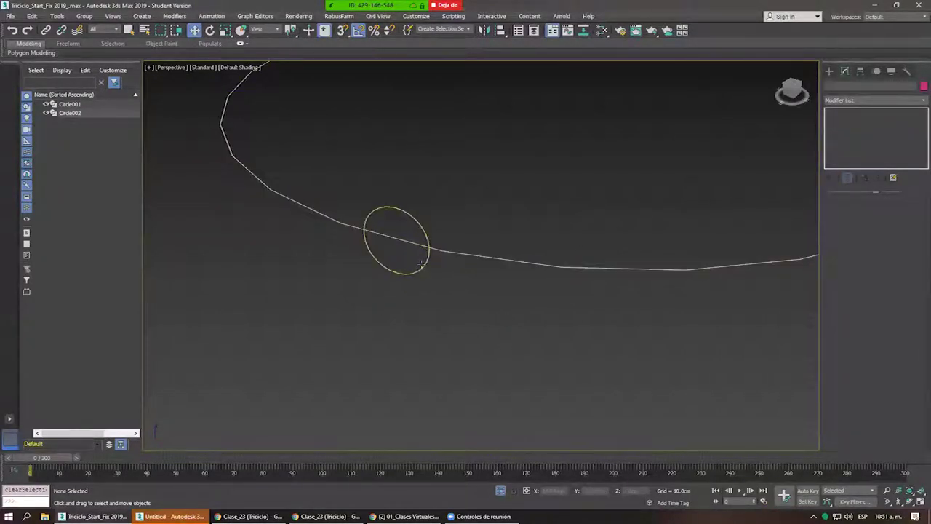
middle_click_drag(464, 241, 403, 274)
scroll(475, 239, "down", 3)
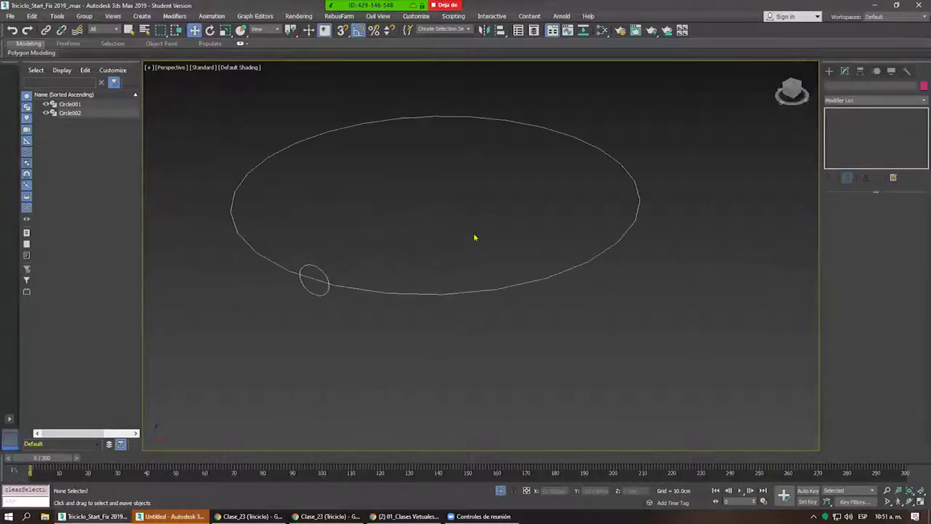
left_click(414, 292)
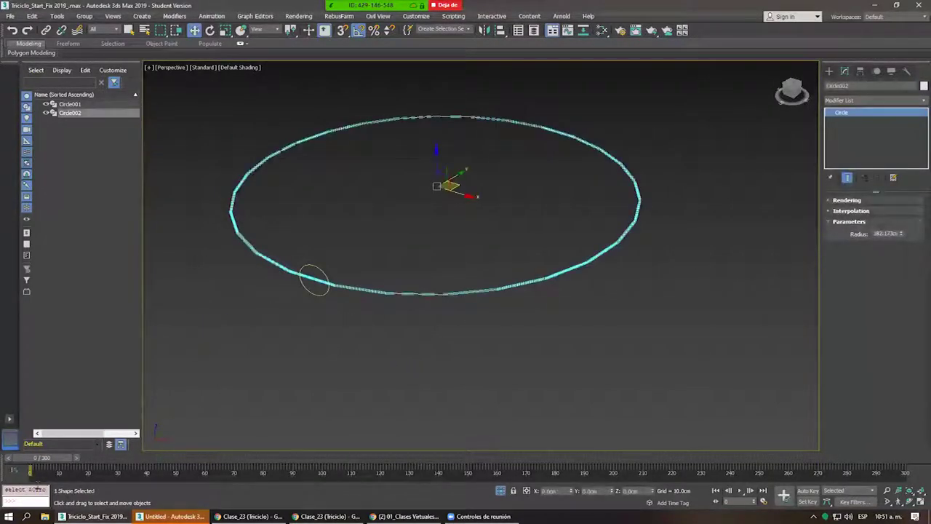
right_click(24, 497)
left_click(36, 465)
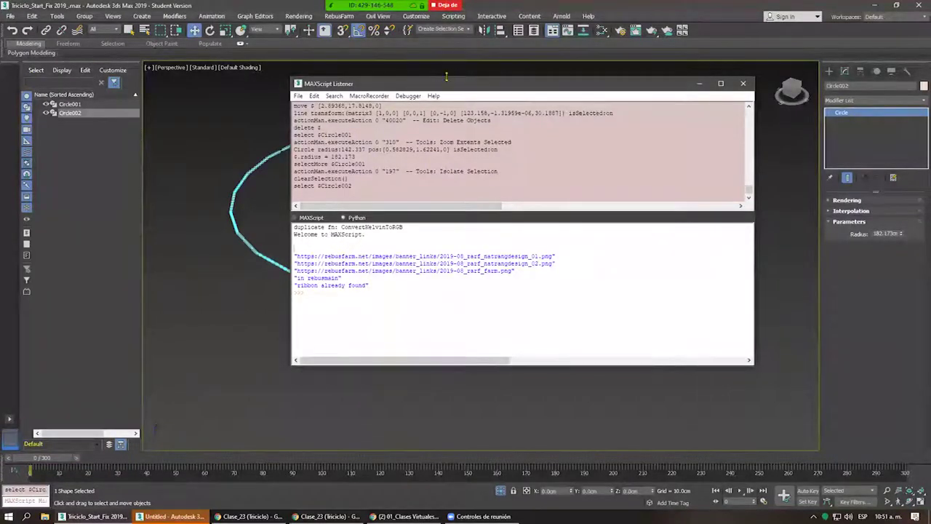
Resize the Listener, move it beside the track circle, and clear its output.
left_click_drag(446, 77, 446, 64)
left_click_drag(349, 73, 196, 67)
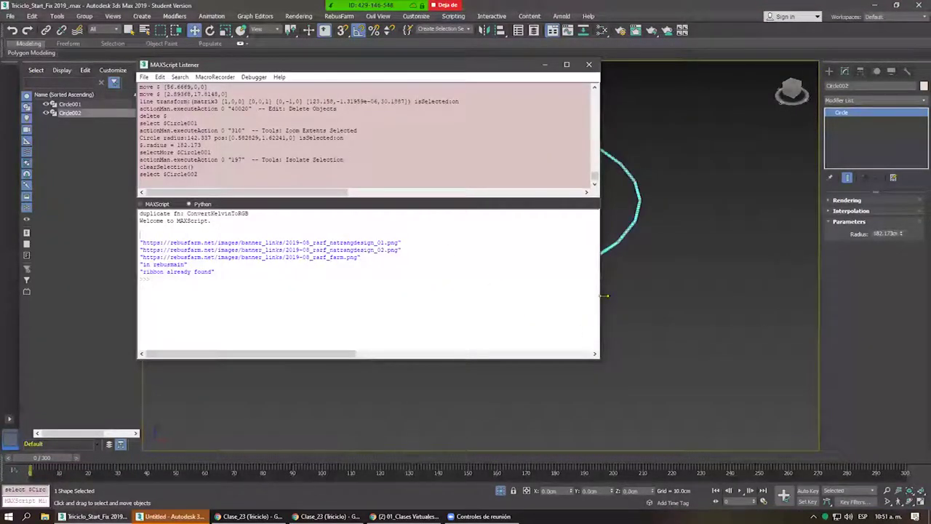
left_click_drag(600, 296, 418, 296)
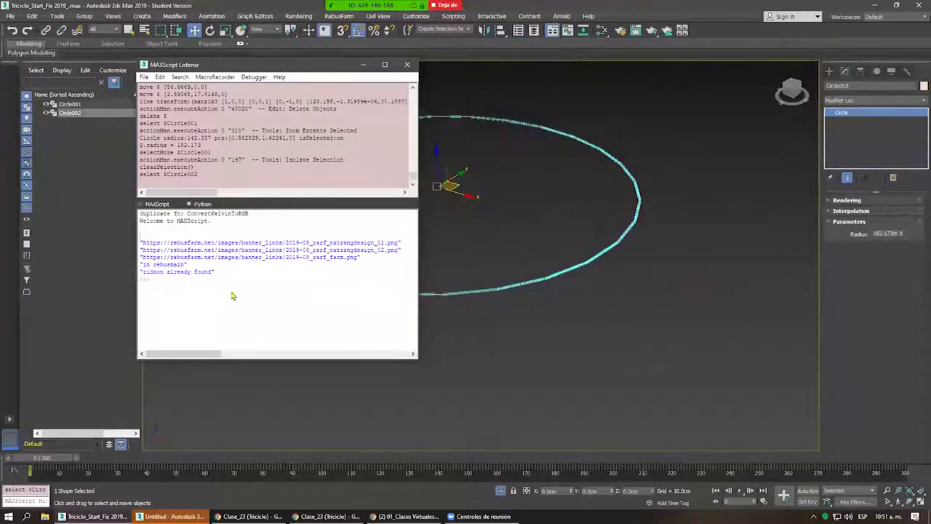
right_click(190, 295)
left_click(244, 366)
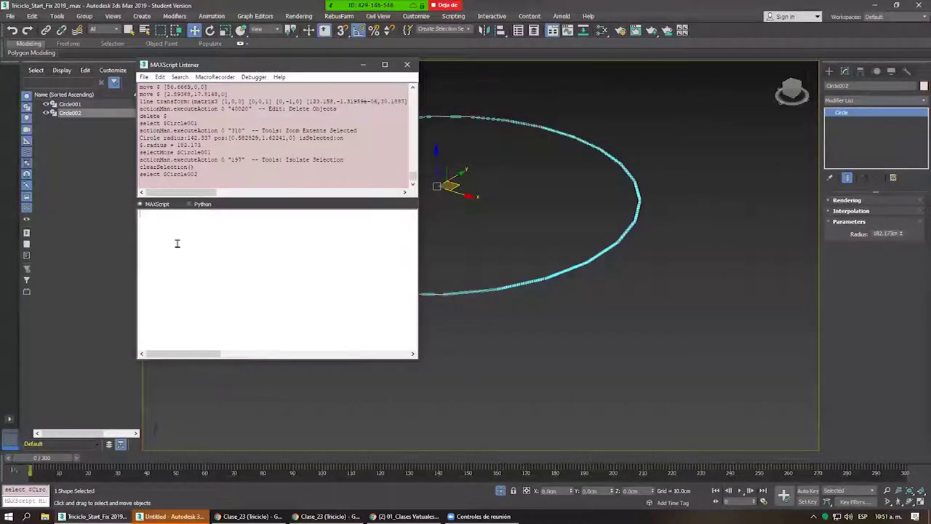
left_click_drag(262, 70, 133, 53)
middle_click_drag(429, 196, 532, 215)
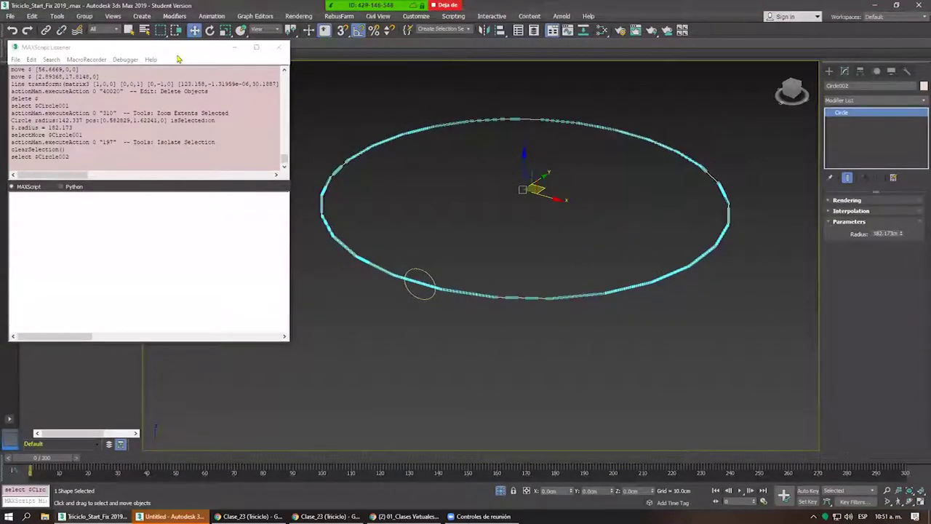
left_click_drag(176, 52, 232, 47)
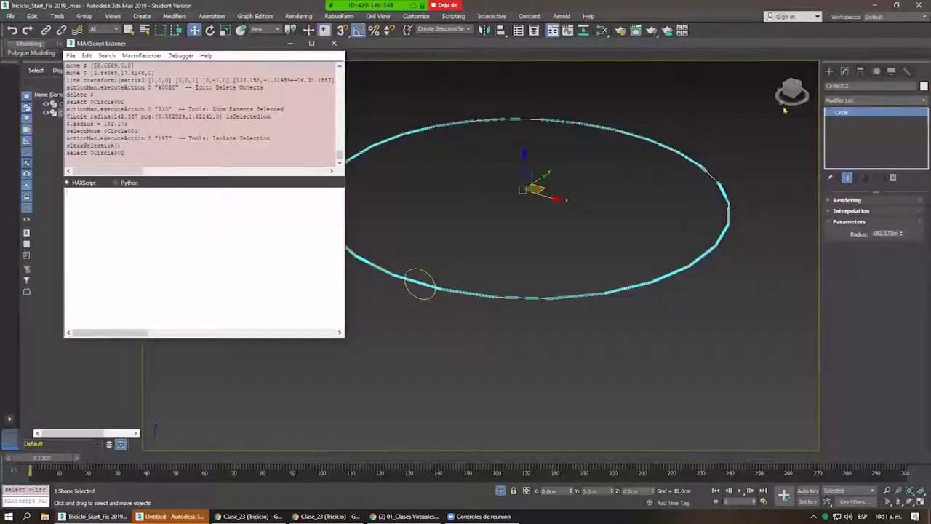
left_click(611, 321)
left_click(547, 298)
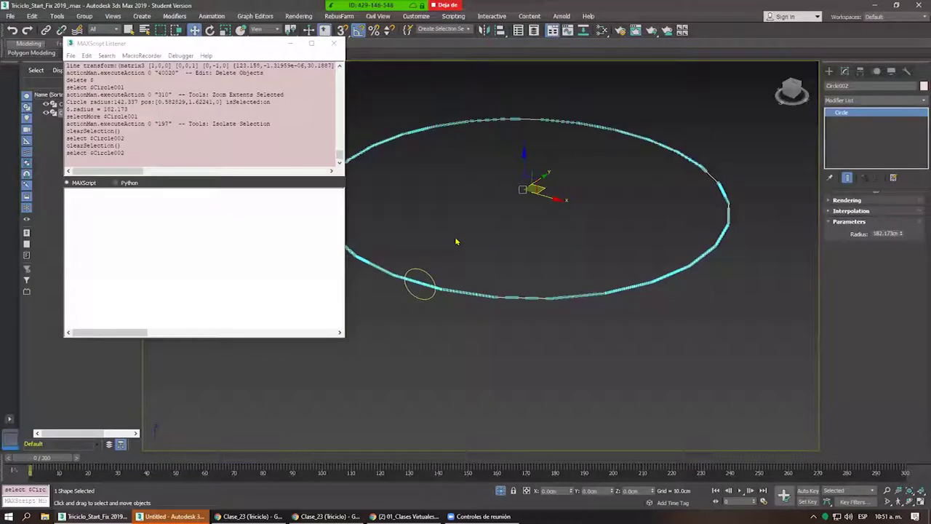
Measure the track circle's 1144.62 cm length, note it in the Listener, and select the wheel circle.
left_click(906, 70)
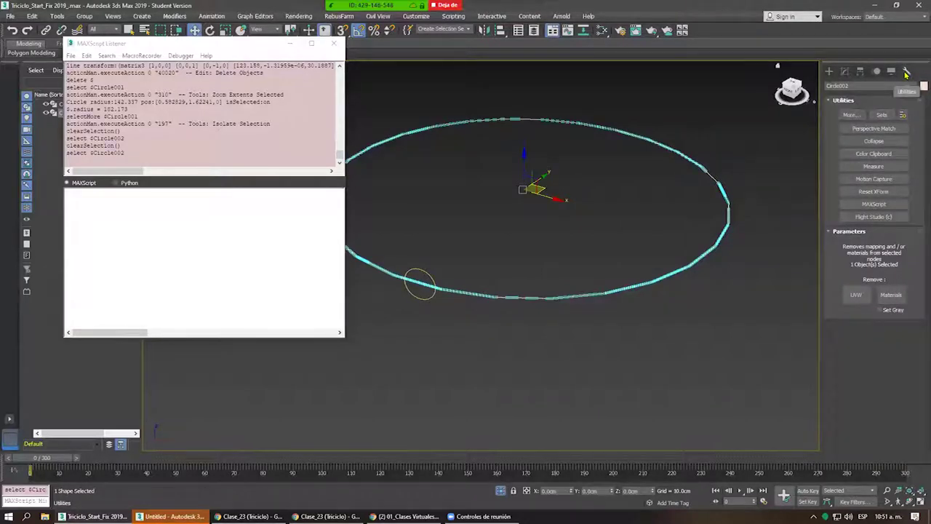
left_click(875, 168)
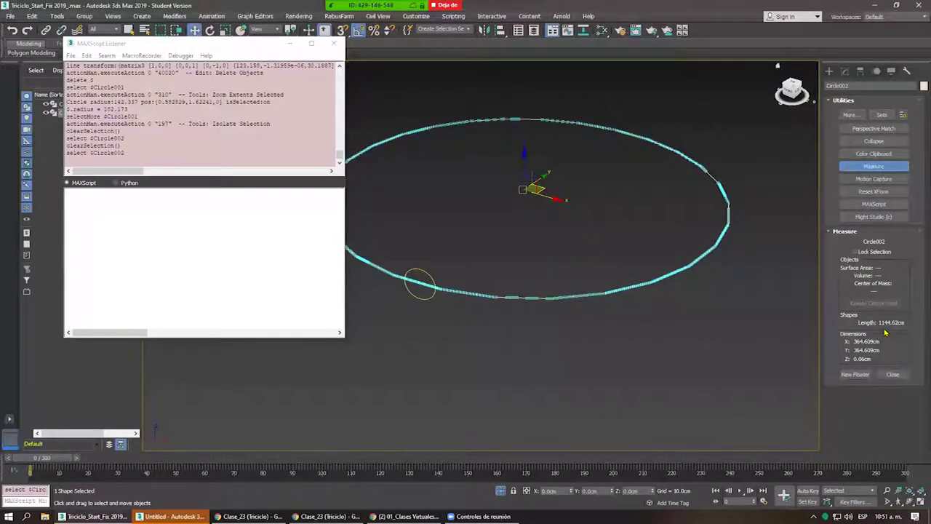
left_click(126, 219)
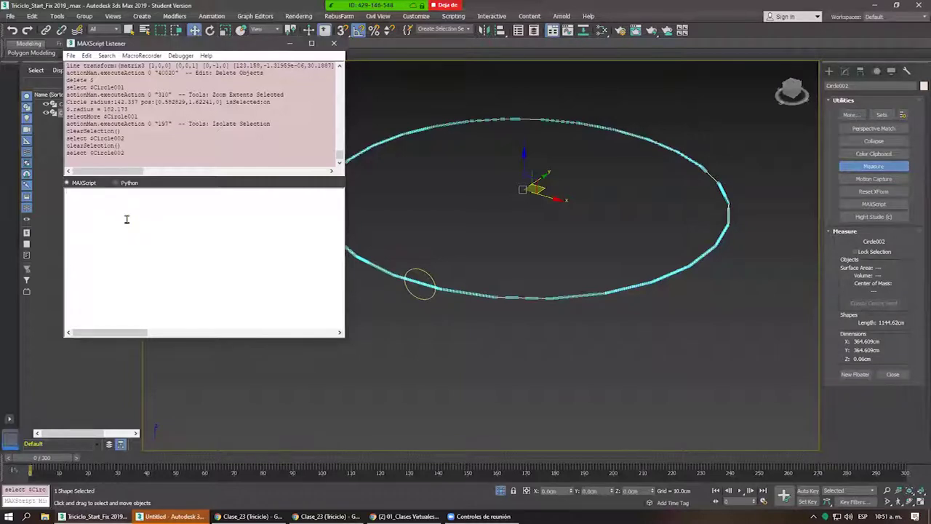
type("$")
type("orri")
type("do=11")
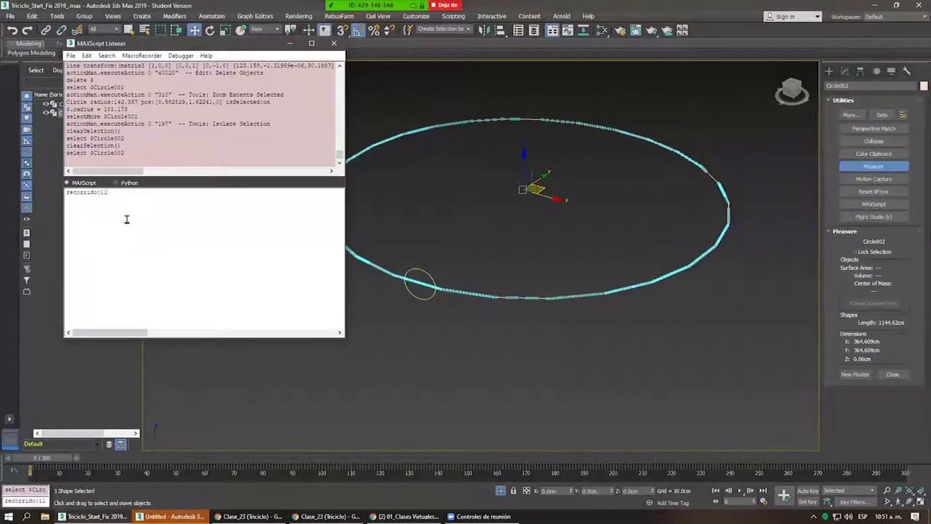
type("444.6")
type("2")
key("Return")
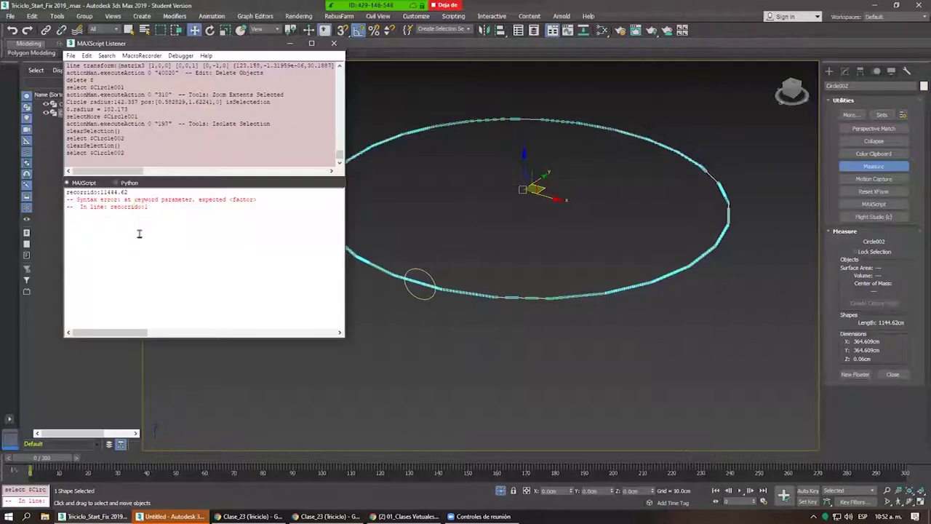
left_click(419, 278)
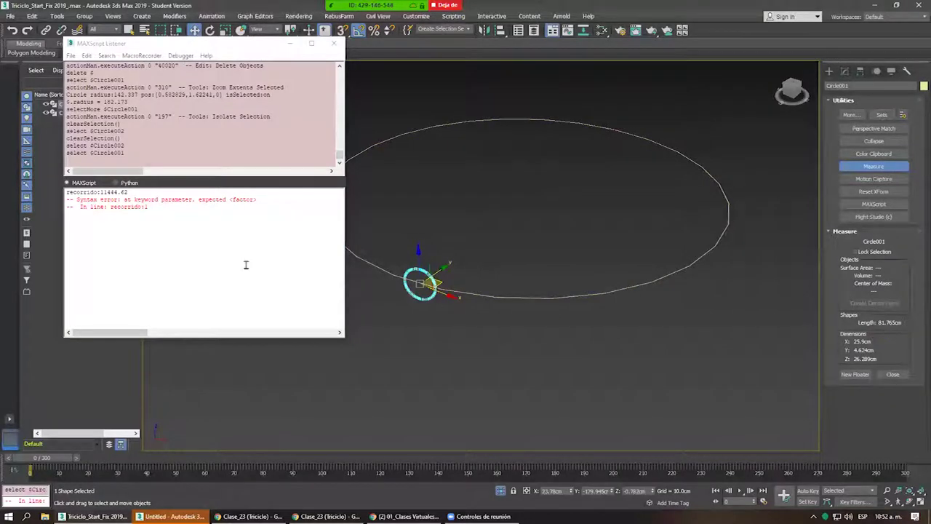
Add the note LLanta:81765 in the Listener and check the wheel circle's X, Y, Z fields.
left_click(96, 227)
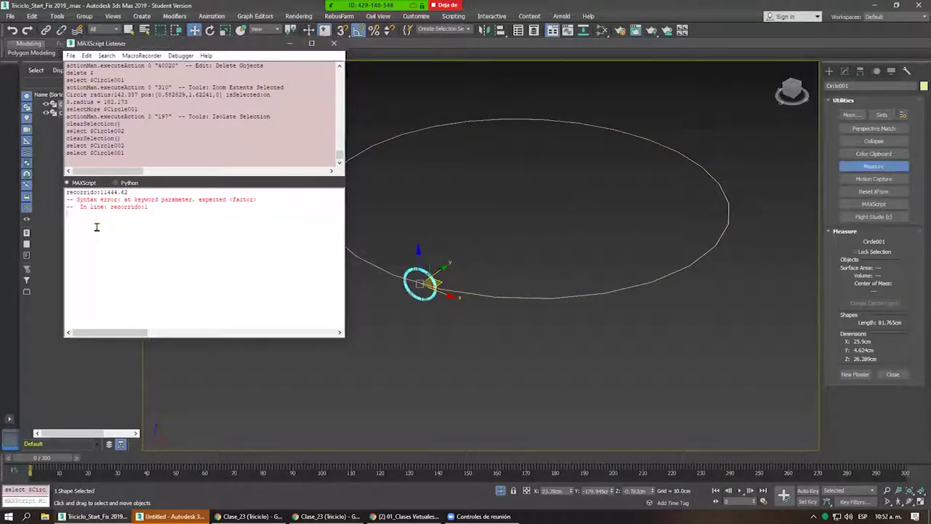
type("LLanta:81765")
left_click(554, 491)
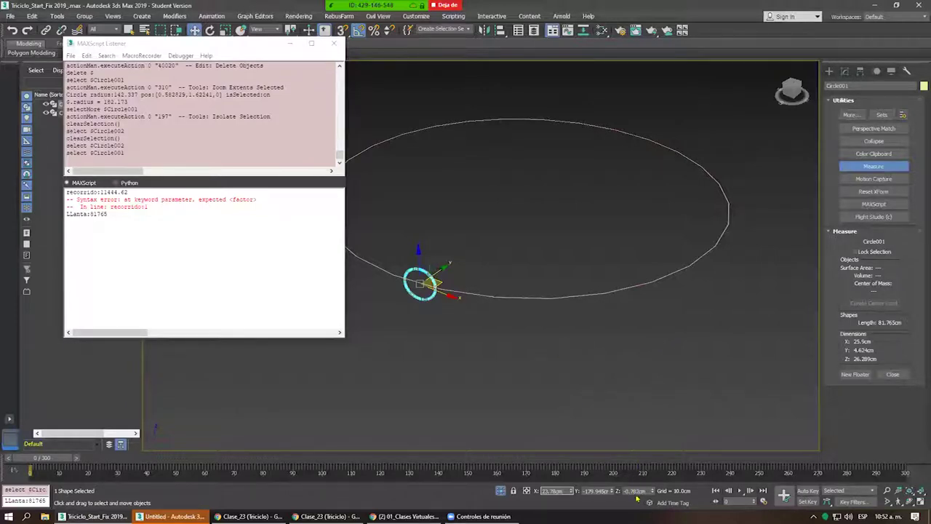
left_click(601, 490)
left_click(644, 491)
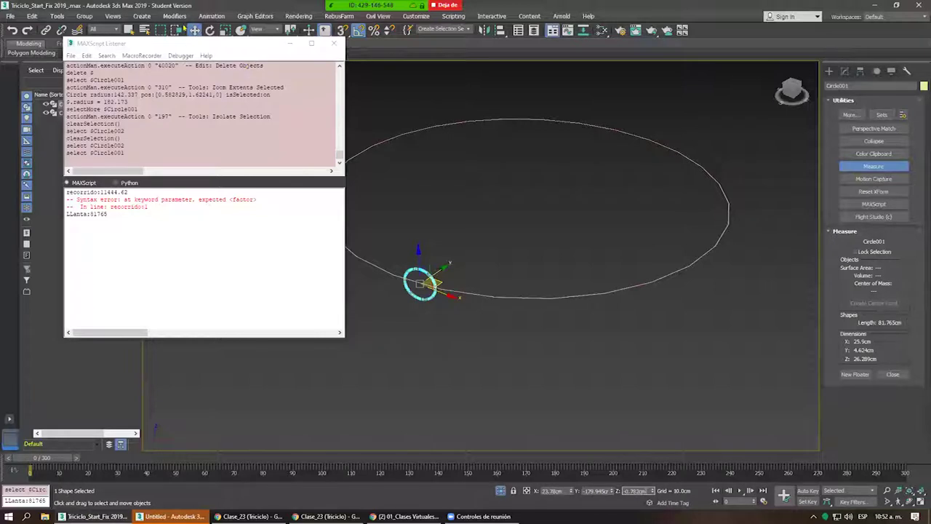
Use the Offset X expression calculator to divide 1144.62 by 81 (about 14), then reselect Circle002.
right_click(193, 30)
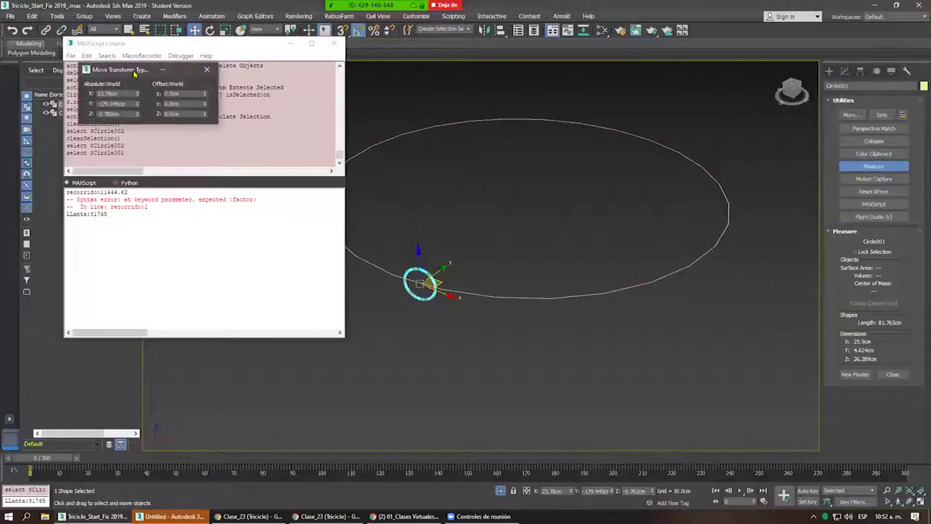
left_click_drag(161, 69, 569, 91)
double_click(603, 116)
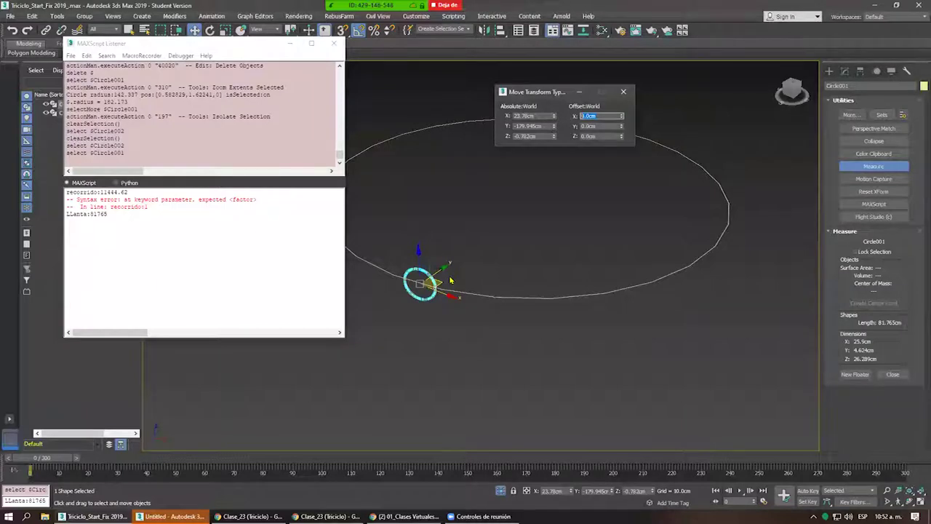
key("ctrl+n")
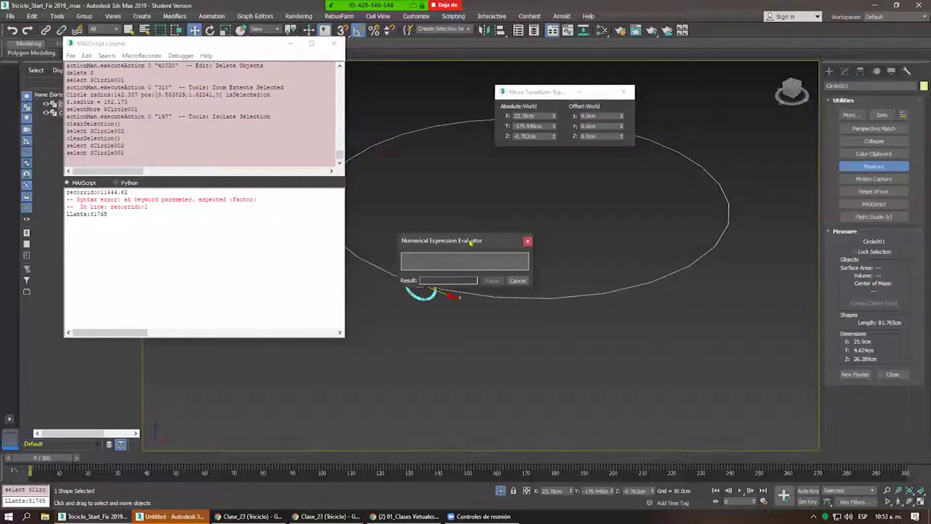
left_click_drag(471, 241, 640, 179)
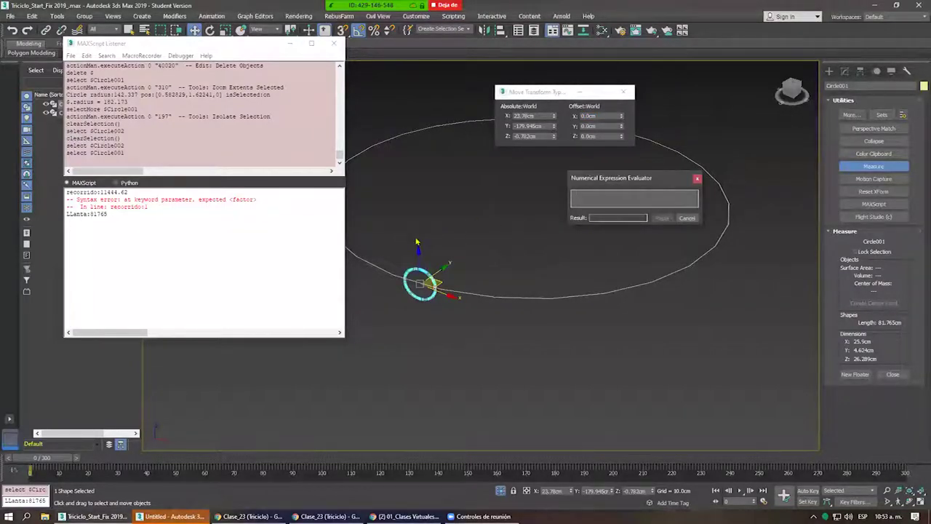
type("11")
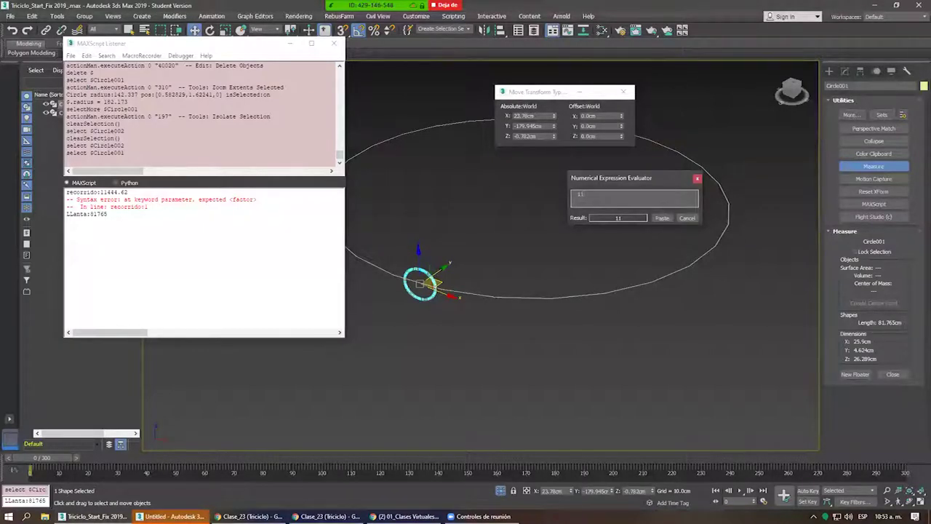
type("44.")
type("62")
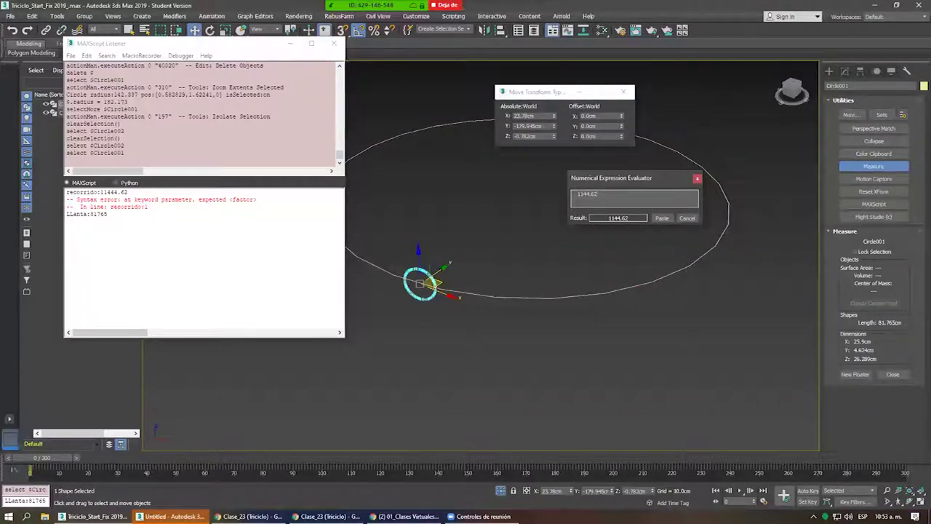
type("/")
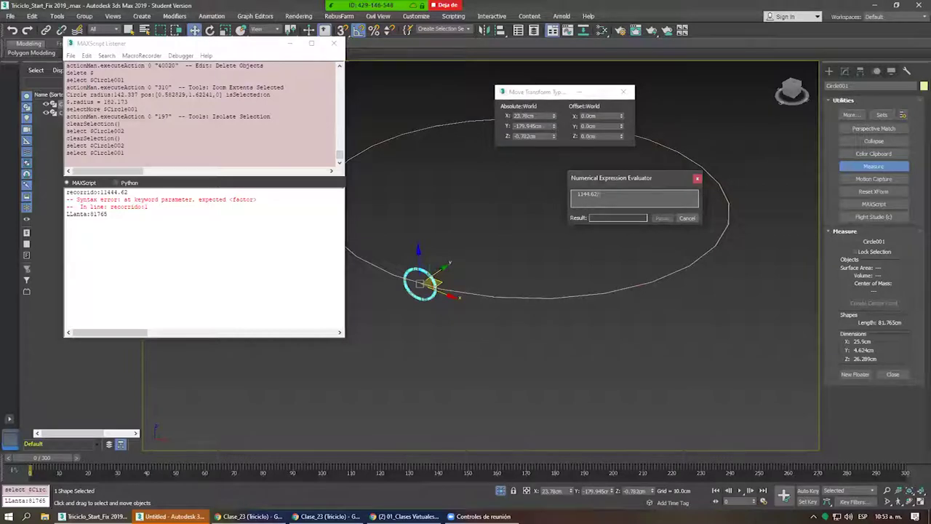
type("81")
key("BackSpace")
key("BackSpace")
key("BackSpace")
key("BackSpace")
key("BackSpace")
left_click(661, 218)
left_click(678, 270)
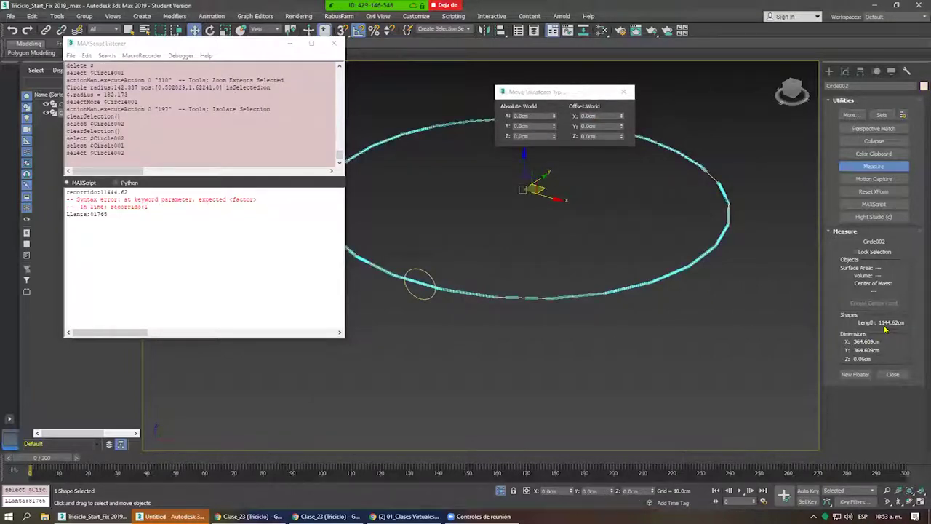
Correct the track-length note to 1144.62 and evaluate 1144/81 in the calculator.
left_click(110, 192)
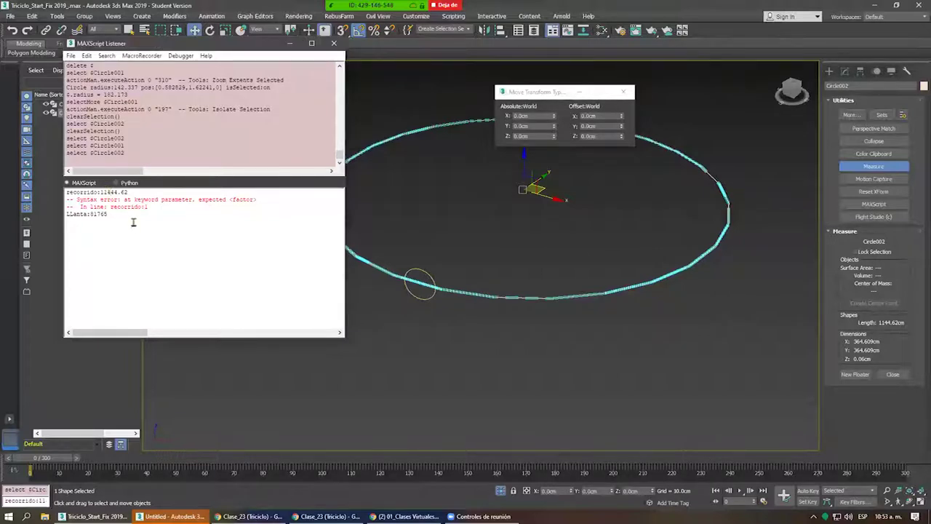
key("Delete")
left_click(174, 257)
left_click(593, 115)
key("ctrl+n")
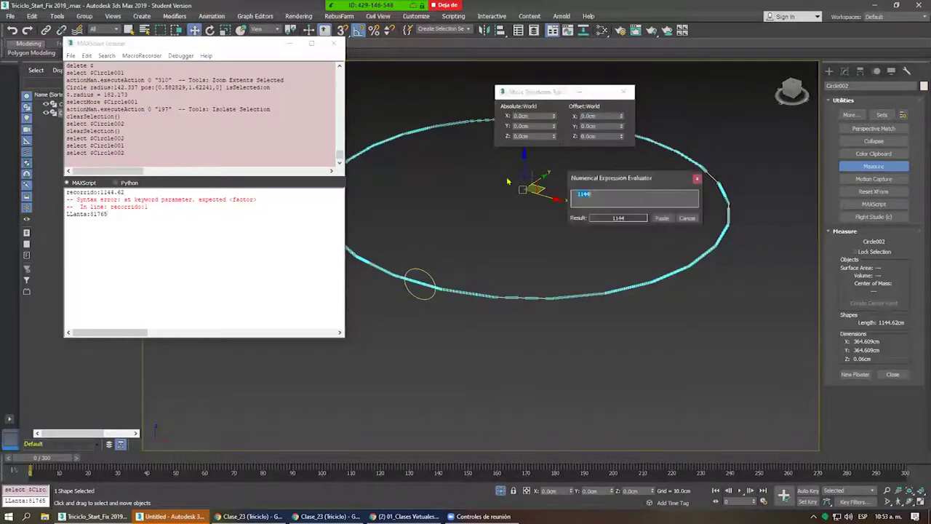
left_click(610, 199)
type("/")
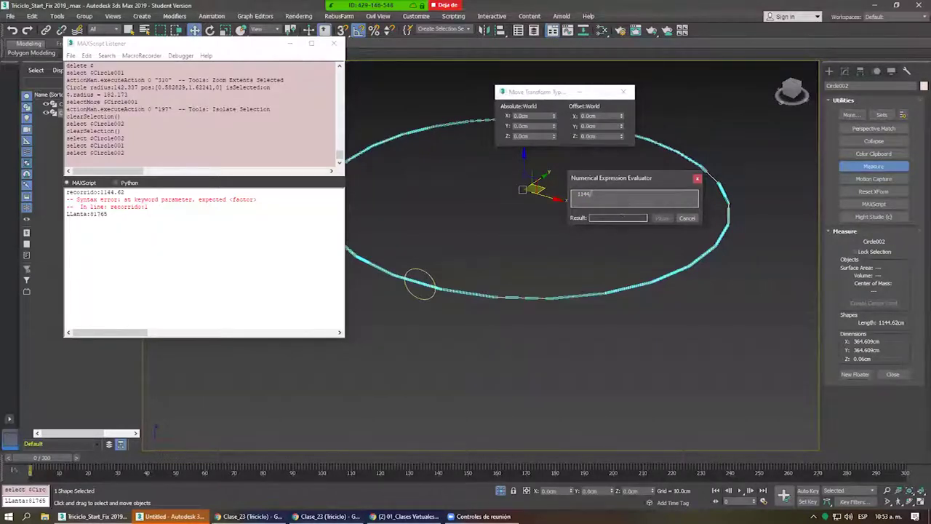
type("81")
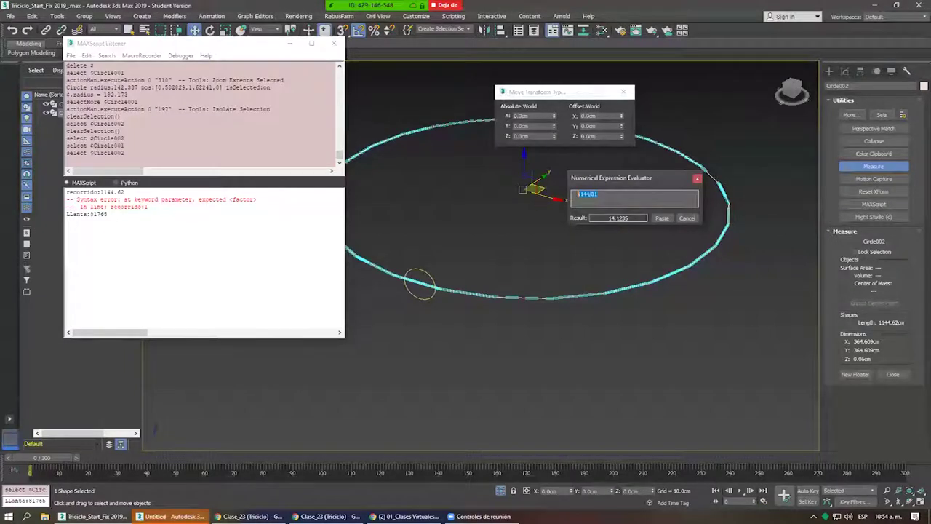
Compute 360*14 = 5040 degrees in the calculator, then close it.
key("BackSpace")
key("BackSpace")
key("BackSpace")
type("360*")
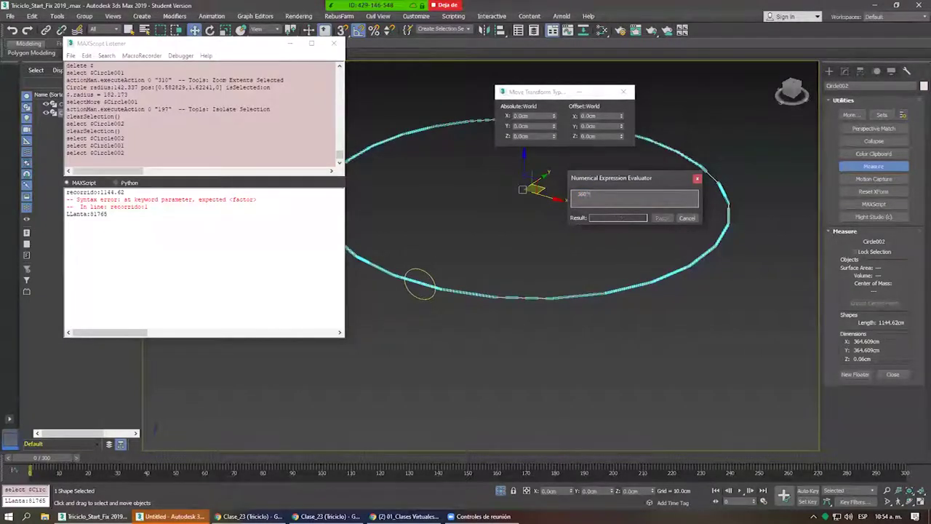
type("14")
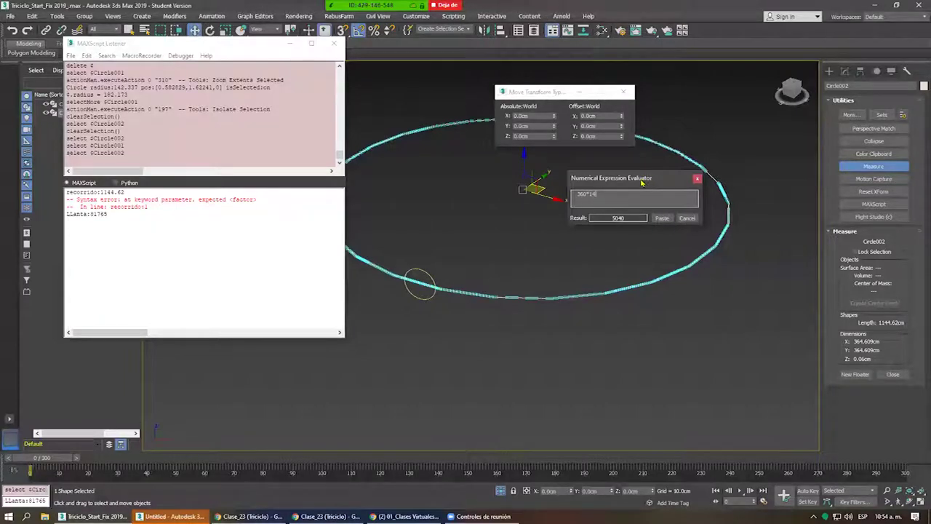
left_click_drag(642, 182, 344, 214)
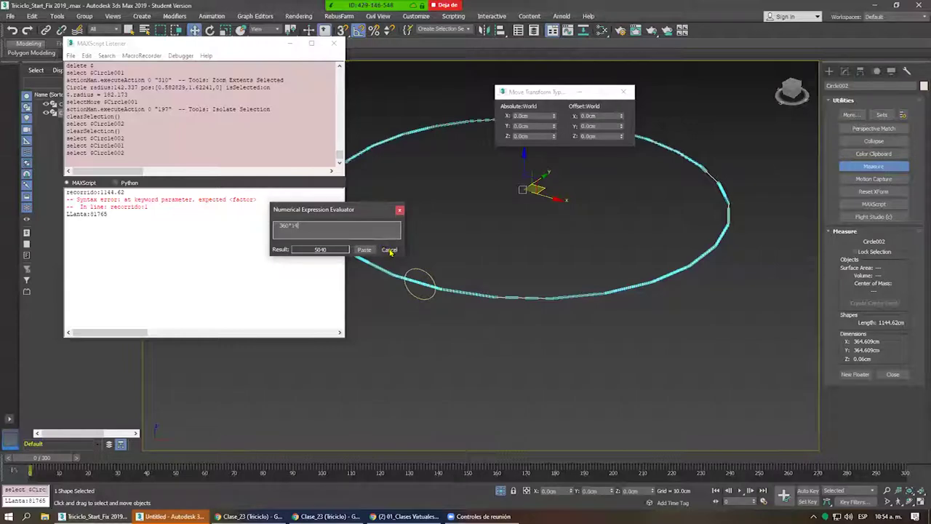
left_click(389, 250)
Close the Move Type-In and MAXScript Listener and exit isolation to show the full scene.
left_click(624, 93)
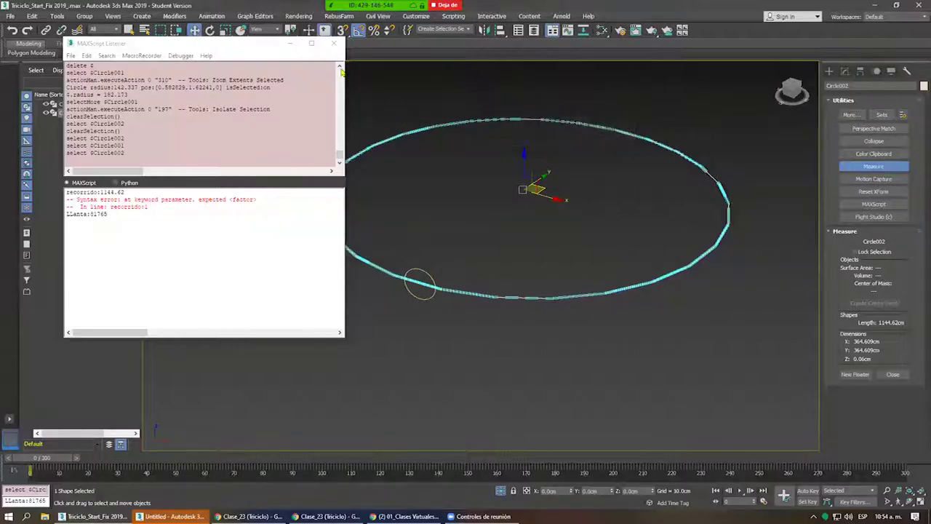
left_click(334, 43)
left_click(401, 389)
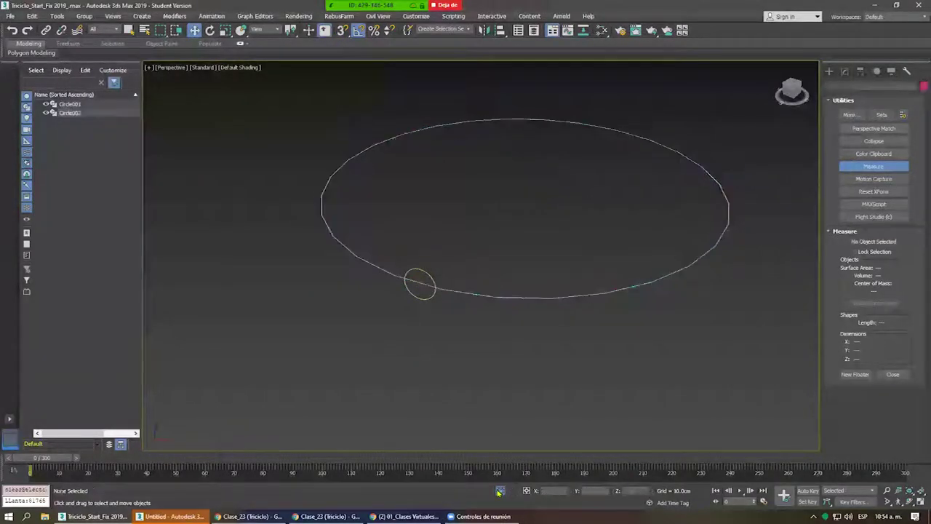
left_click(500, 490)
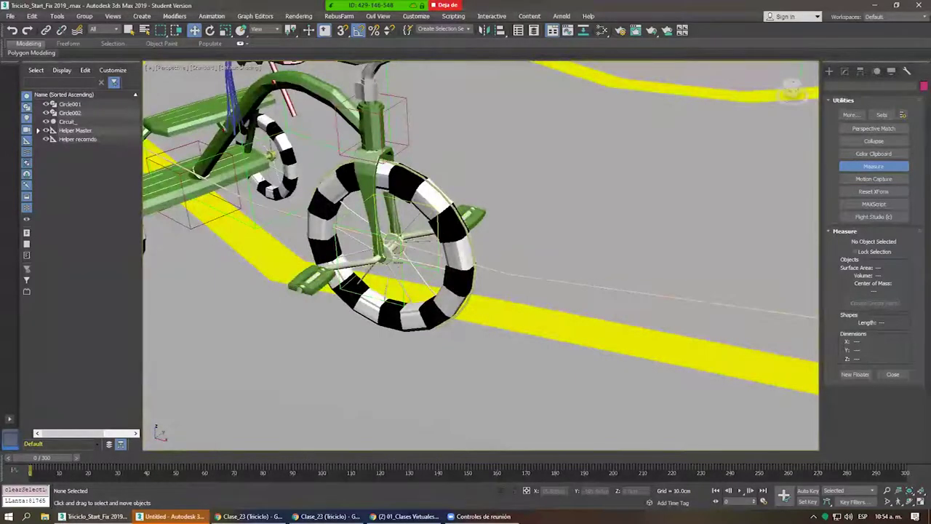
Select Helper LLANTA, go to frame 300, turn on Auto Key and pick Select and Rotate.
left_click(393, 247)
scroll(559, 327, "down", 5)
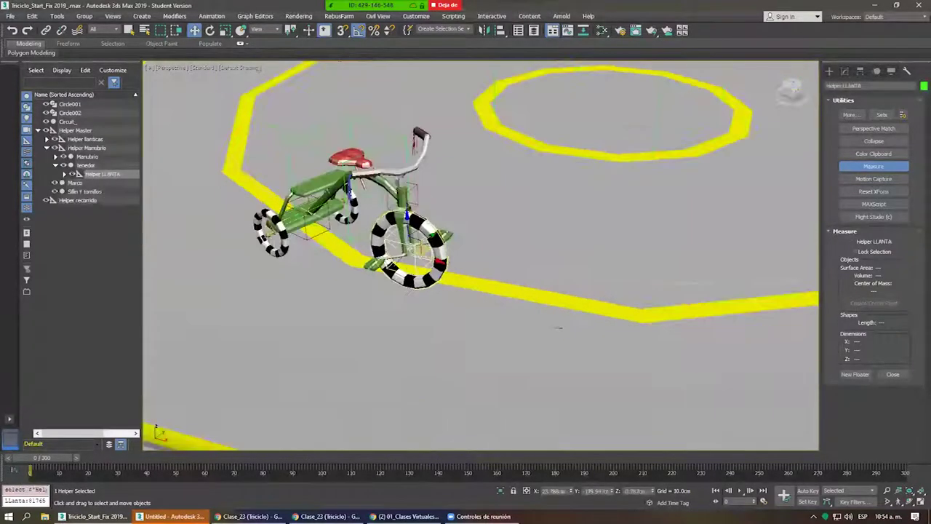
left_click(892, 458)
left_click(807, 491)
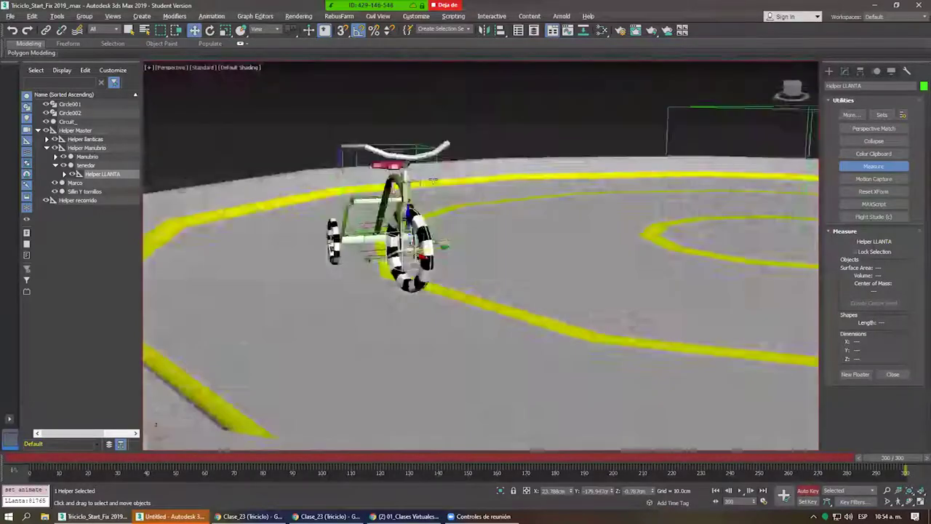
middle_click_drag(453, 194, 409, 95, "alt")
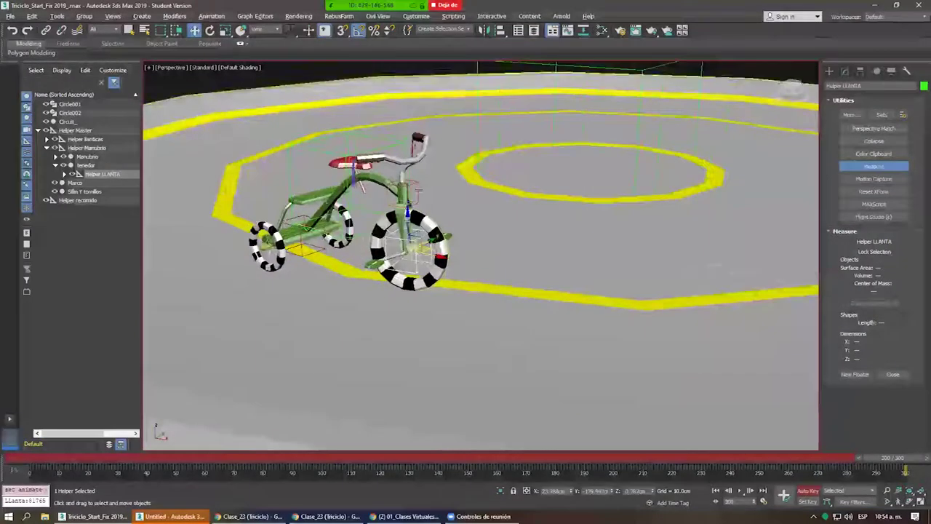
right_click(412, 182)
left_click(458, 195)
middle_click_drag(416, 174, 422, 177)
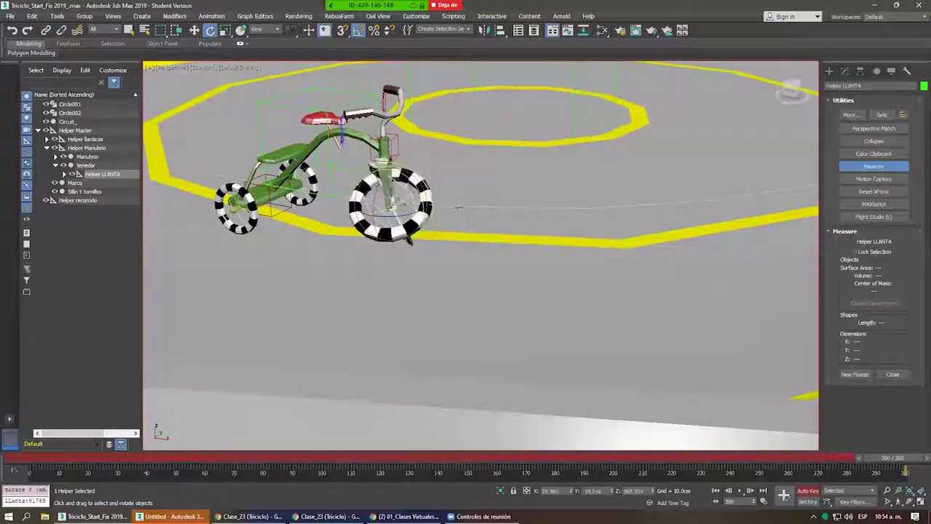
mouse_move(423, 181)
middle_mouse_down("alt")
mouse_move(427, 197)
mouse_move(445, 192)
middle_mouse_up("alt")
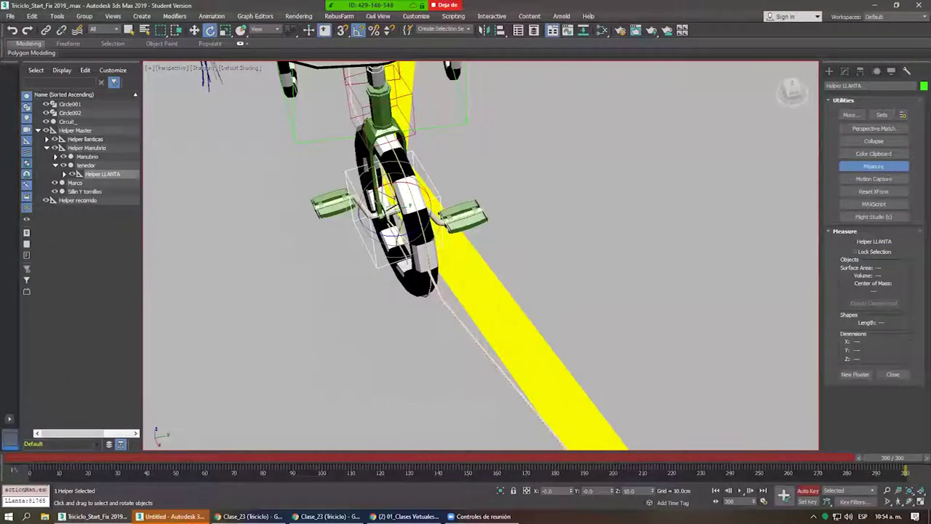
middle_click_drag(457, 257, 484, 451, "alt")
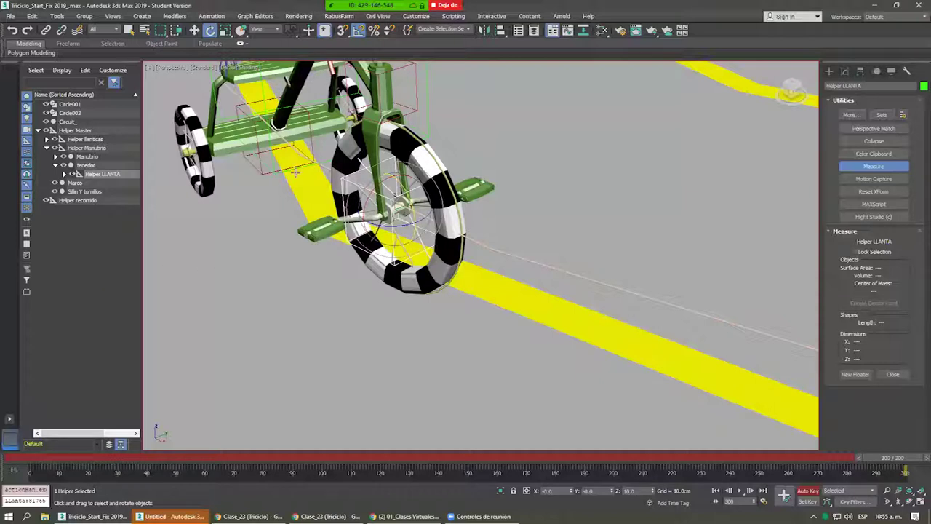
Try the Local coordinate system around the front wheel, then isolate Helper LLANTA.
left_click(266, 30)
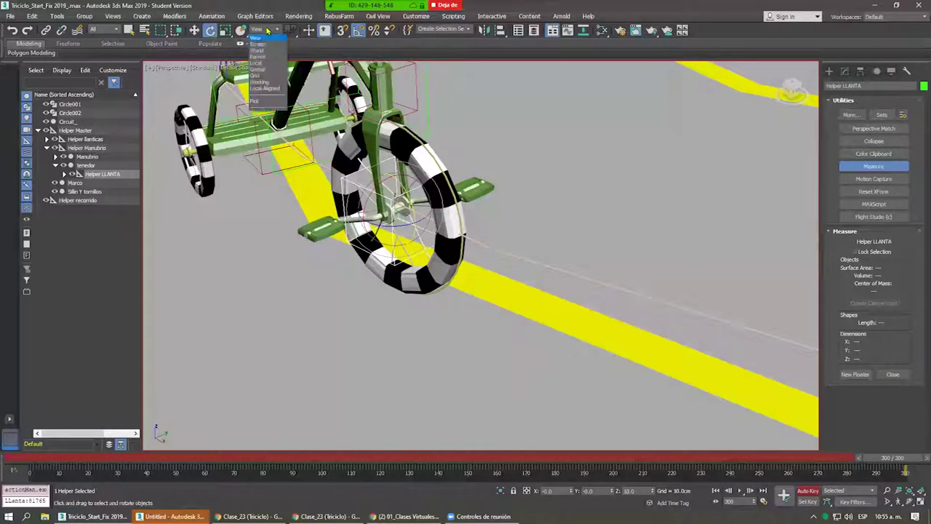
left_click(262, 66)
middle_click_drag(364, 215, 397, 177, "alt")
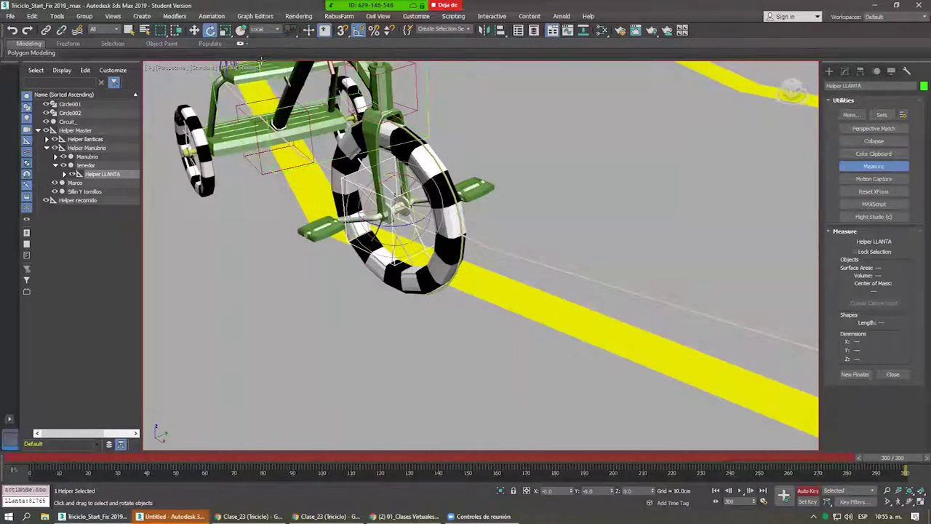
middle_click_drag(420, 262, 415, 251, "alt")
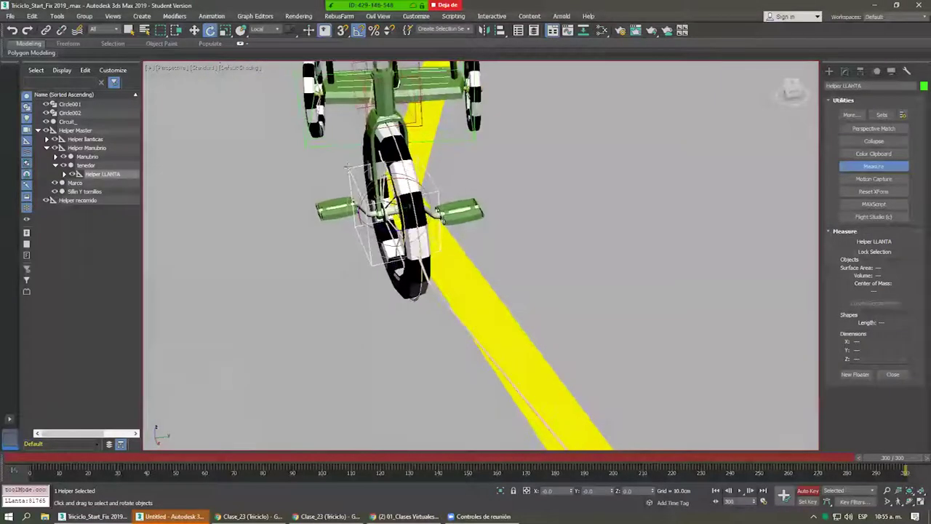
left_click(267, 30)
left_click(260, 38)
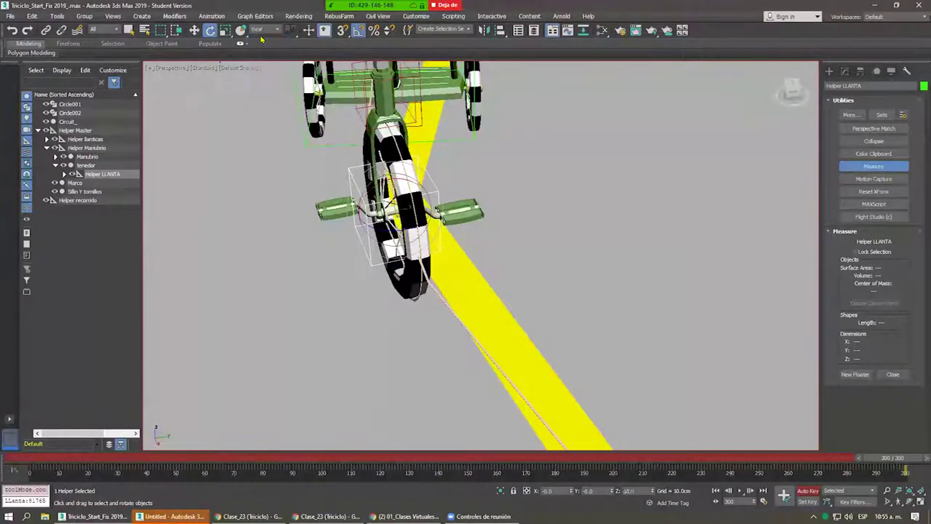
scroll(373, 209, "up", 3)
scroll(373, 209, "up", 3)
middle_click_drag(373, 208, 376, 209, "alt")
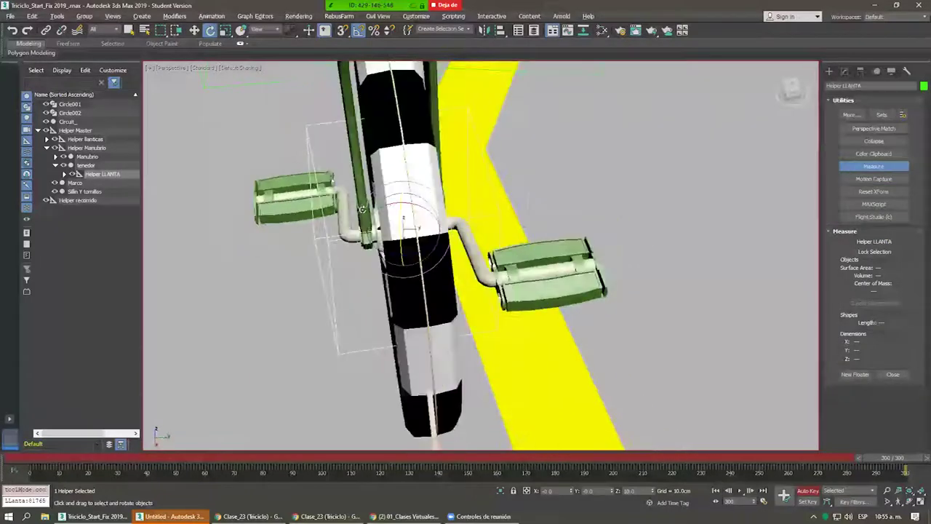
key("alt+q")
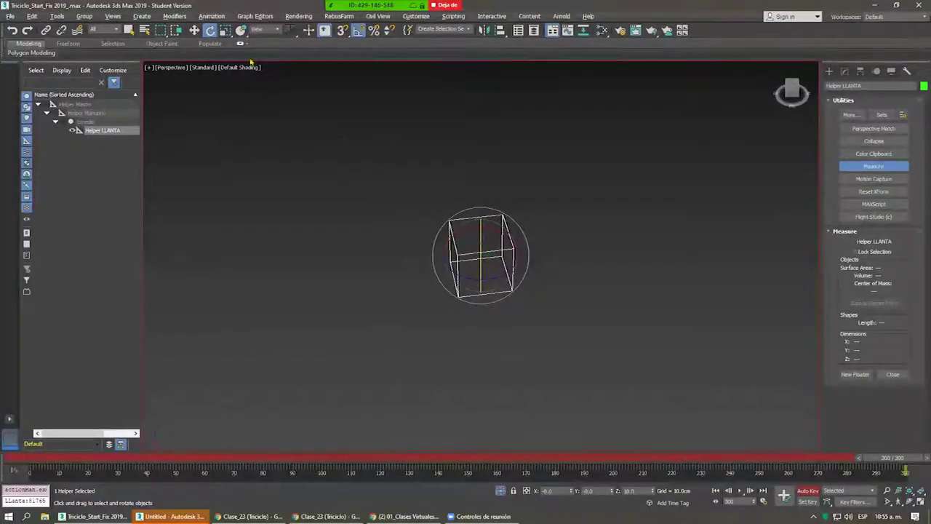
Switch to Local coordinates, exit isolation, and rotate the helper about its Y axle by roughly 5055°.
left_click(267, 31)
left_click(263, 69)
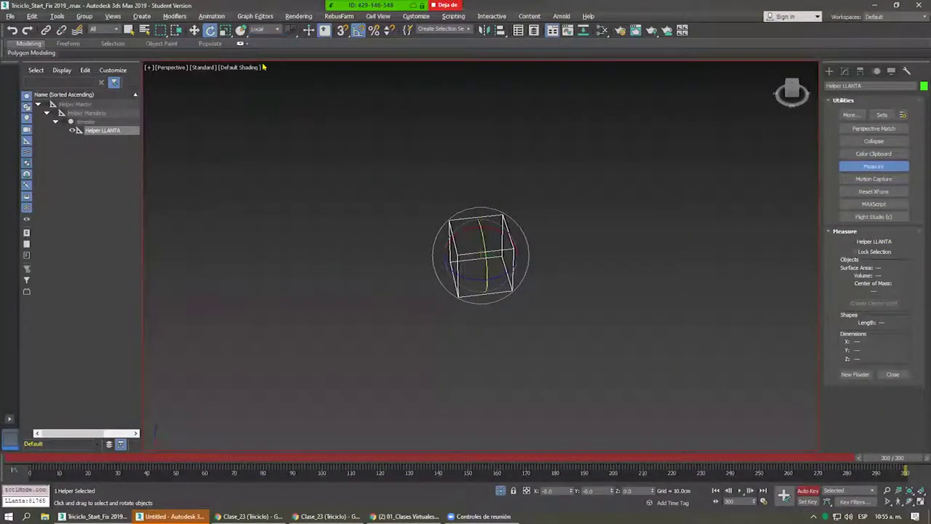
left_click(501, 491)
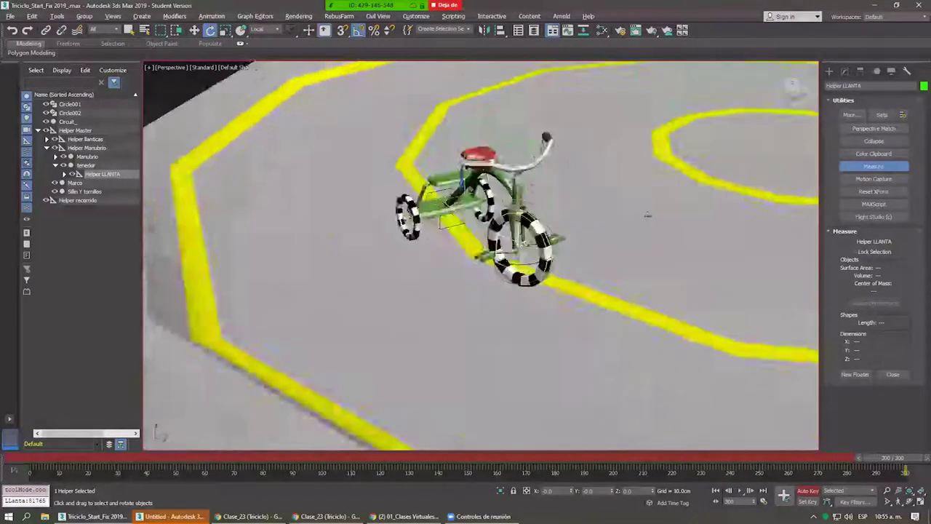
middle_click_drag(647, 214, 528, 218, "alt")
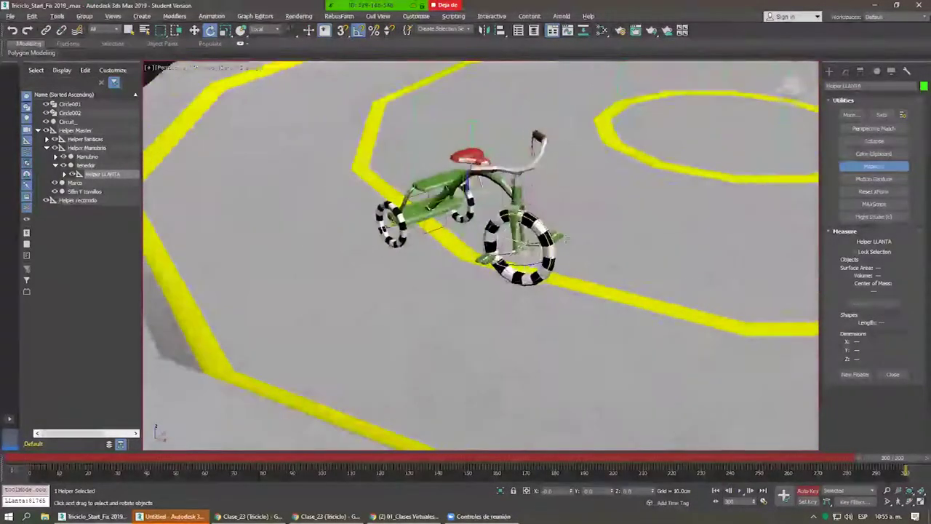
mouse_move(527, 218)
left_mouse_down()
mouse_move(529, 197)
mouse_move(130, 399)
left_mouse_up()
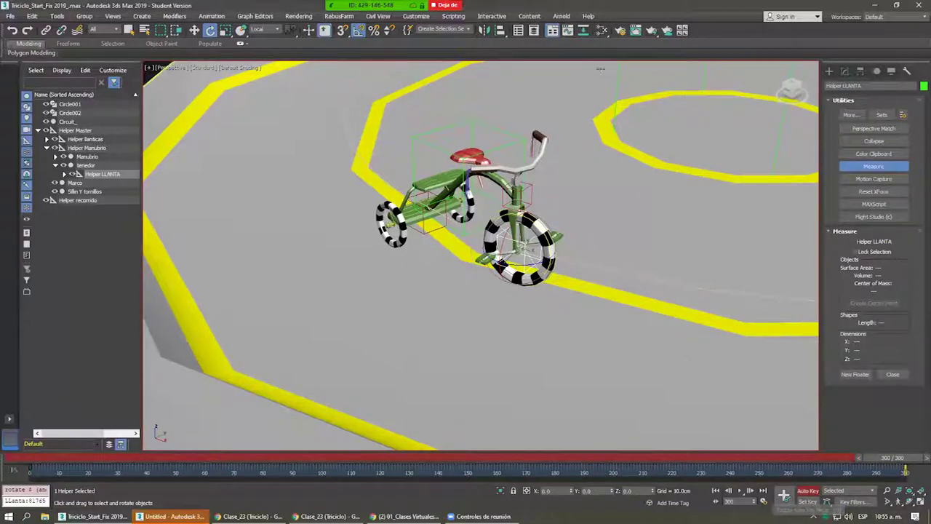
In the Curve Editor, give both Y Rotation keys (0 to 5040) linear tangents.
left_click(13, 471)
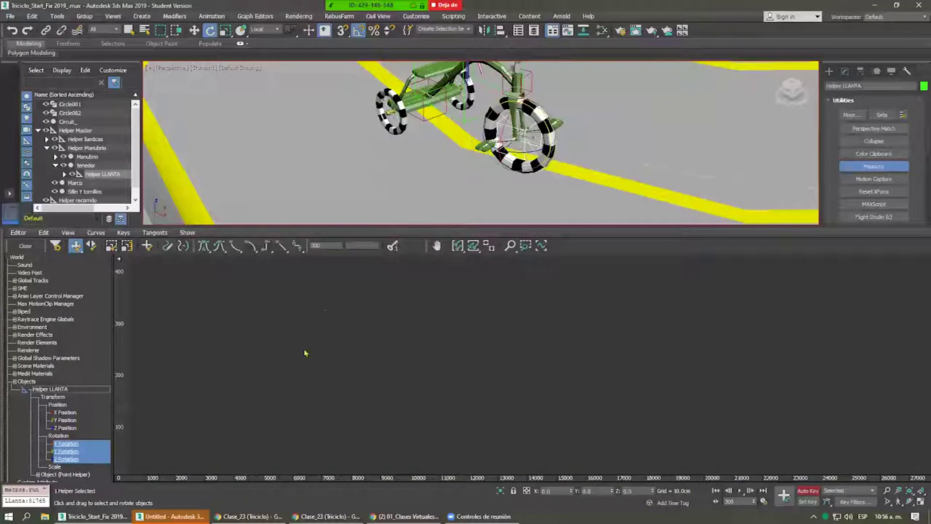
left_click(469, 249)
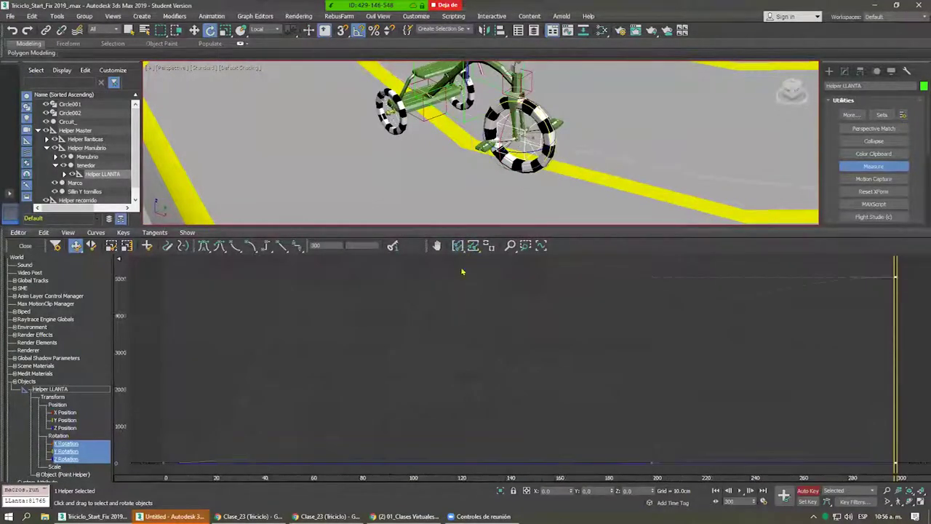
left_click(840, 351)
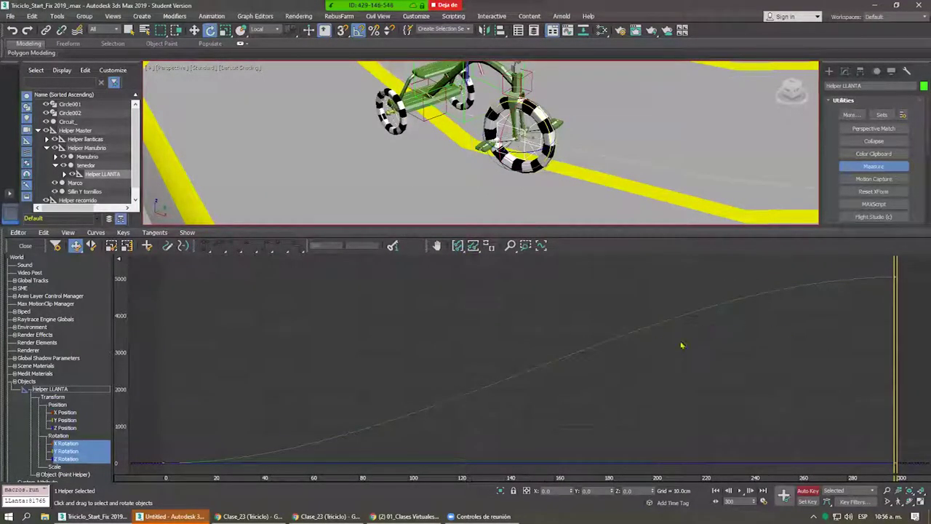
left_click(67, 459)
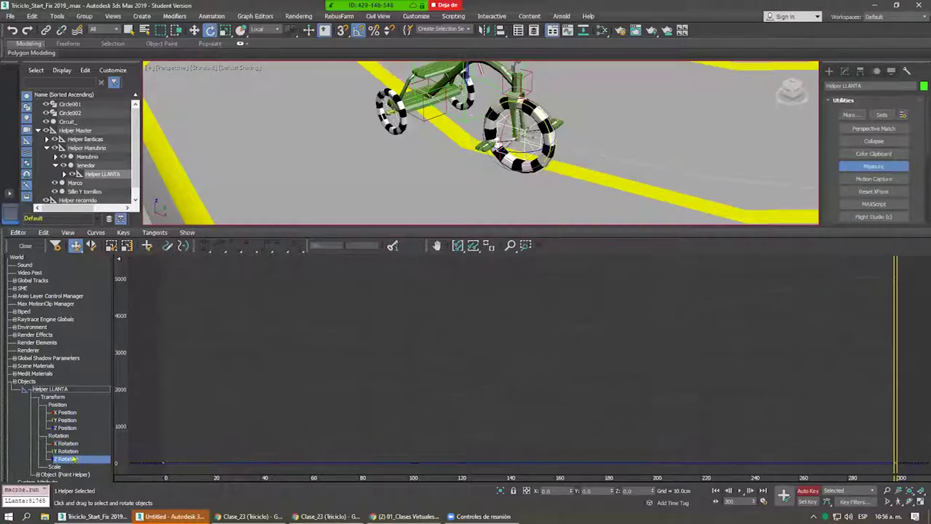
left_click(66, 451)
left_click(895, 278)
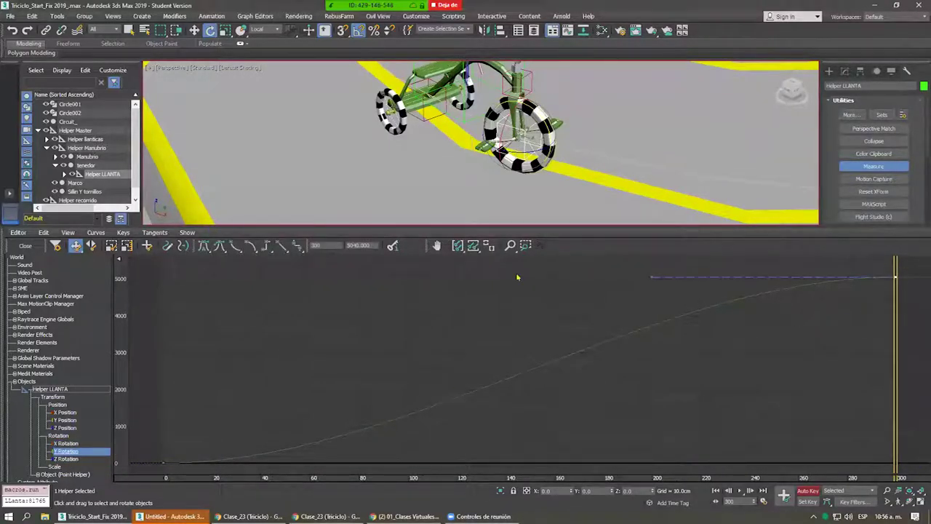
left_click(358, 245)
left_click(263, 413)
key("ctrl+a")
left_click(279, 247)
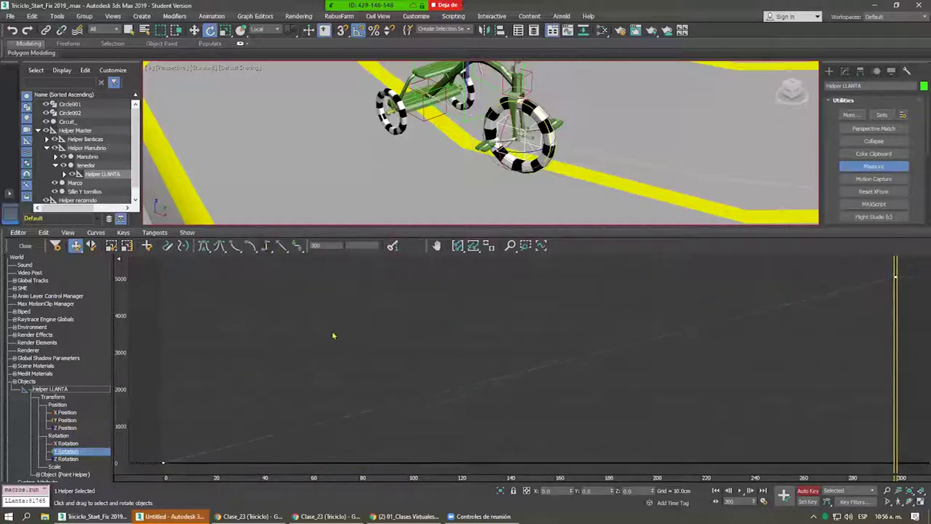
left_click(26, 246)
middle_click_drag(427, 277, 291, 287)
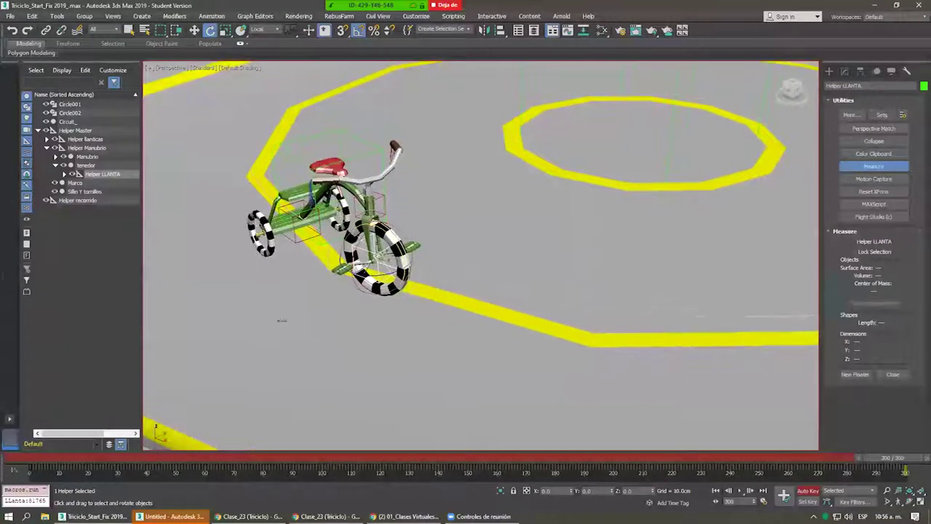
Play the animation from frame 0 to preview the wheel rolling, then stop at frame 0.
key("Home")
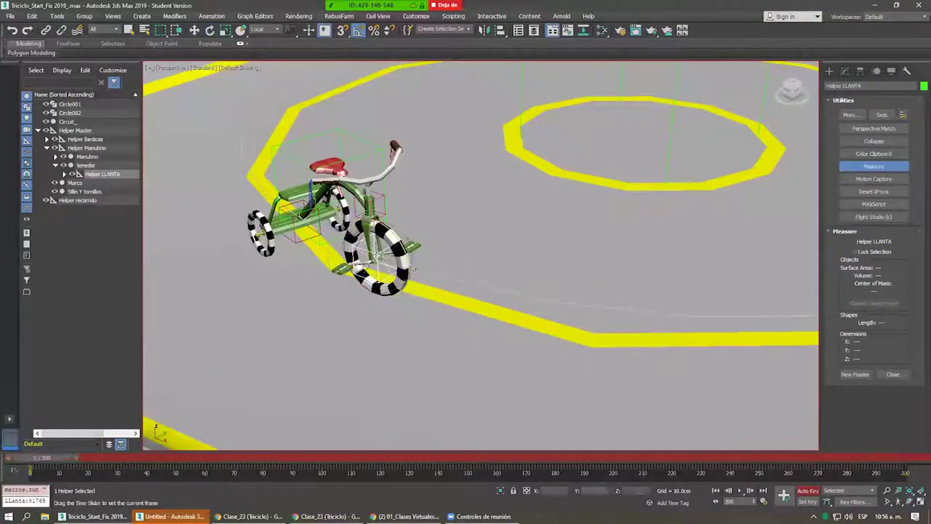
left_click(745, 491)
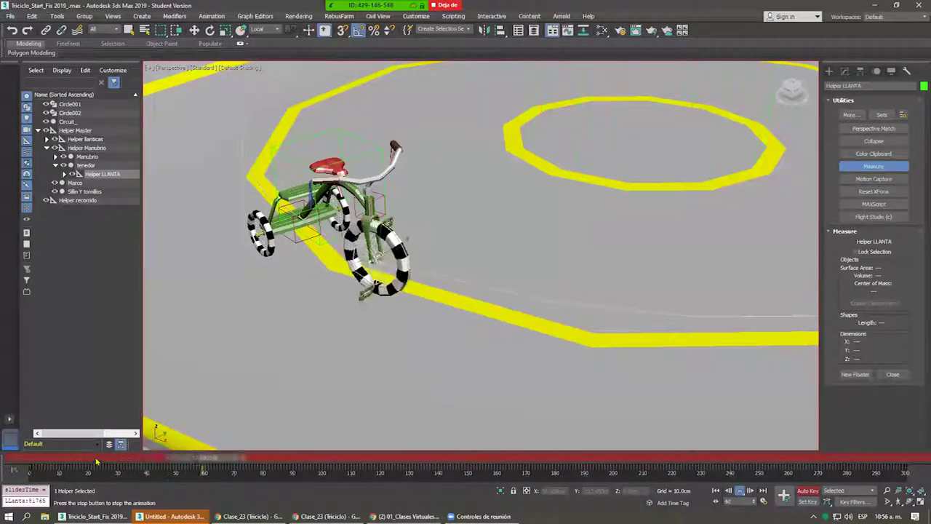
key("Home")
key("e")
Select the front wheel and switch to Left, then Front views framed on it.
left_click(380, 291)
key("l")
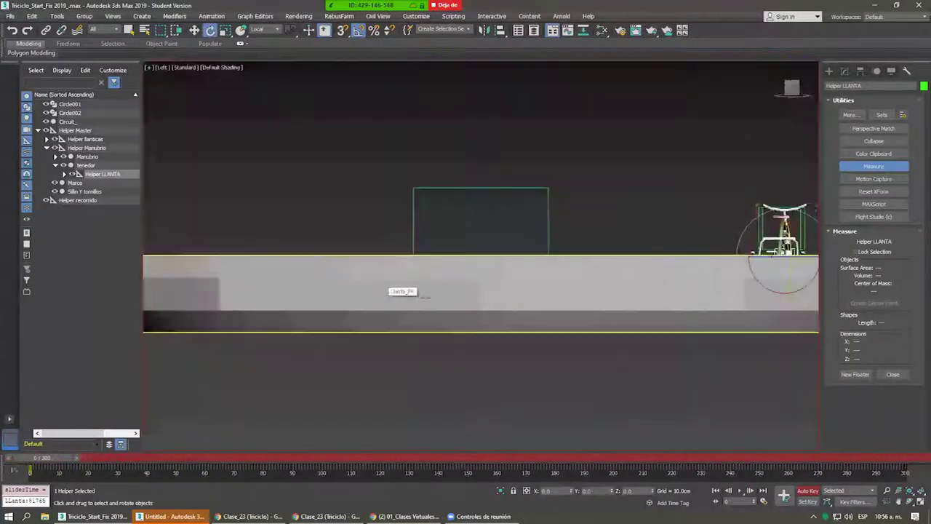
mouse_move(701, 277)
middle_mouse_down()
mouse_move(585, 297)
mouse_move(690, 316)
middle_mouse_up()
key("f")
scroll(415, 252, "up", 3)
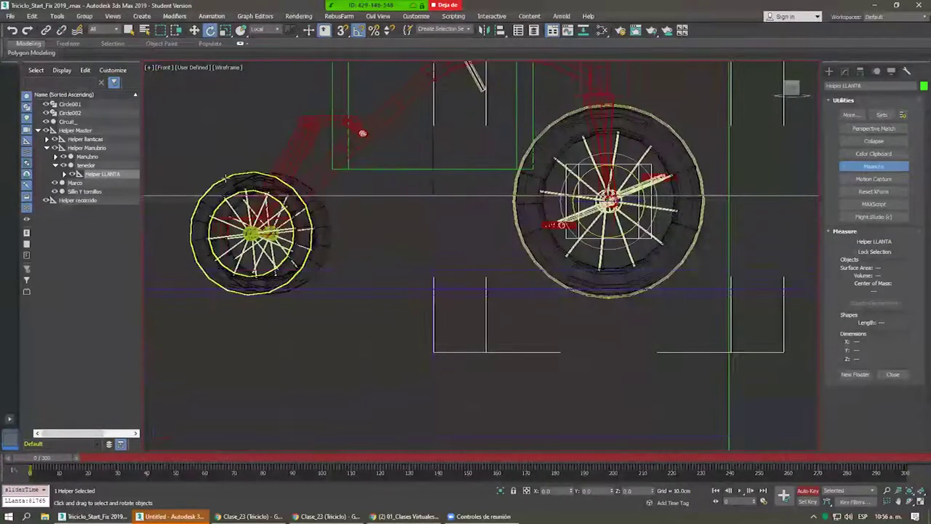
Draw a circle spline, Circle003, around the small Tire_RT wheel in the Front view.
left_click(226, 177)
middle_click_drag(510, 328, 621, 335)
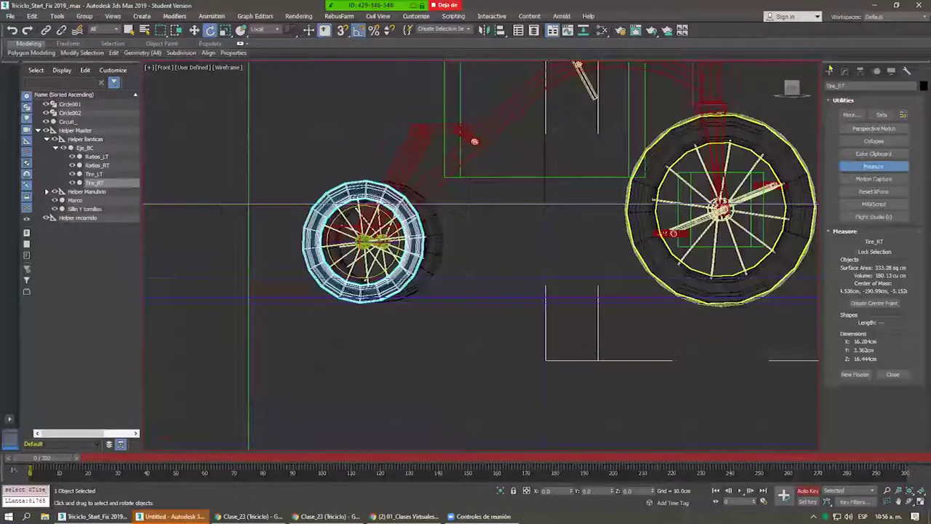
left_click(830, 70)
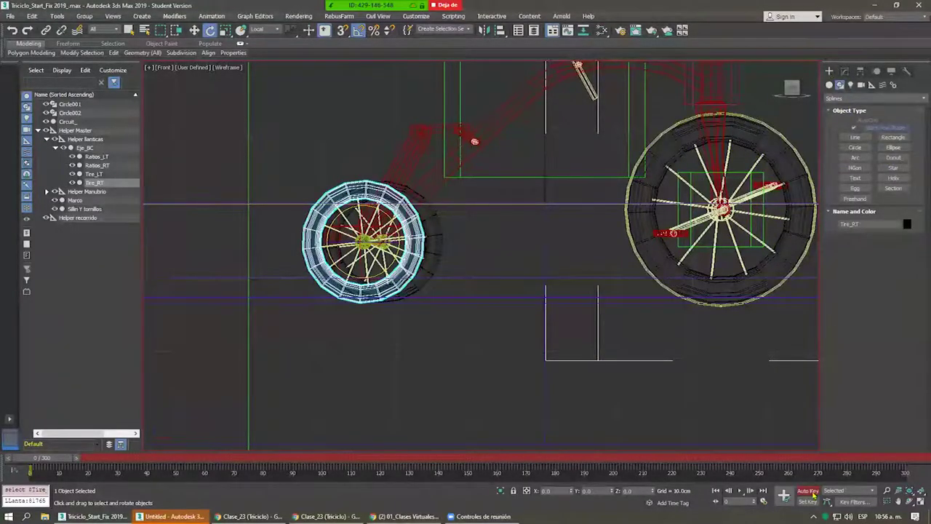
left_click(854, 147)
middle_click_drag(308, 182, 317, 182)
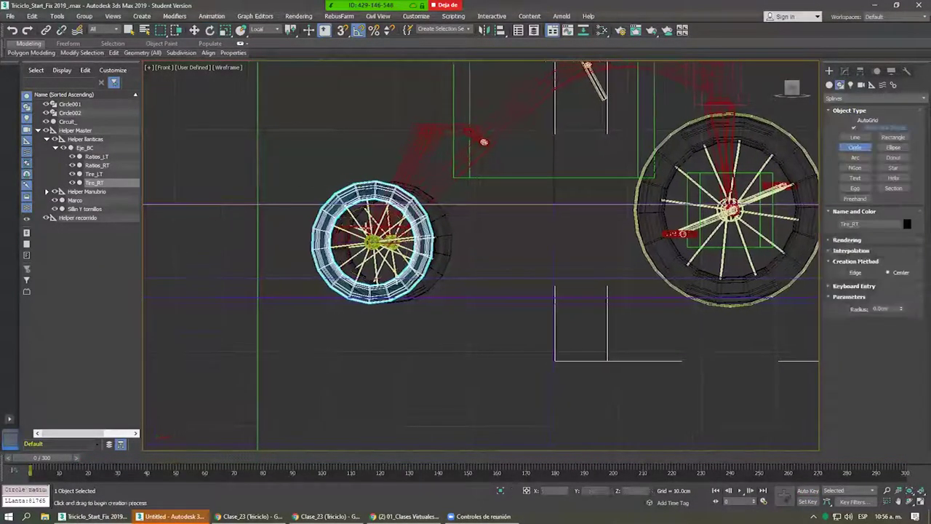
scroll(347, 218, "up", 4)
left_click_drag(394, 262, 406, 136)
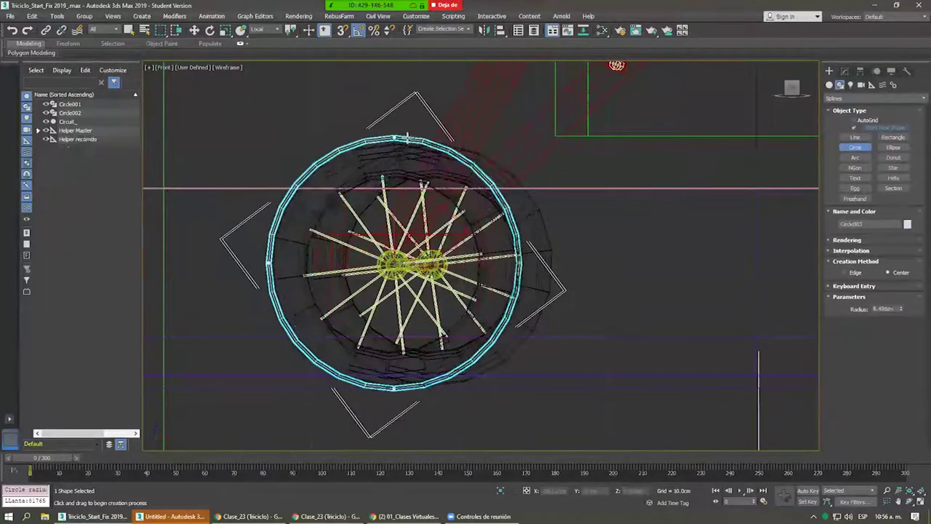
Inspect the new circle in isolation, then restore the full scene in shaded mode.
key("e")
key("alt+q")
mouse_move(485, 229)
middle_mouse_down("alt")
mouse_move(443, 235)
mouse_move(480, 218)
mouse_move(473, 189)
middle_mouse_up("alt")
key("alt+q")
key("F3")
scroll(342, 189, "down", 3)
scroll(341, 189, "down", 3)
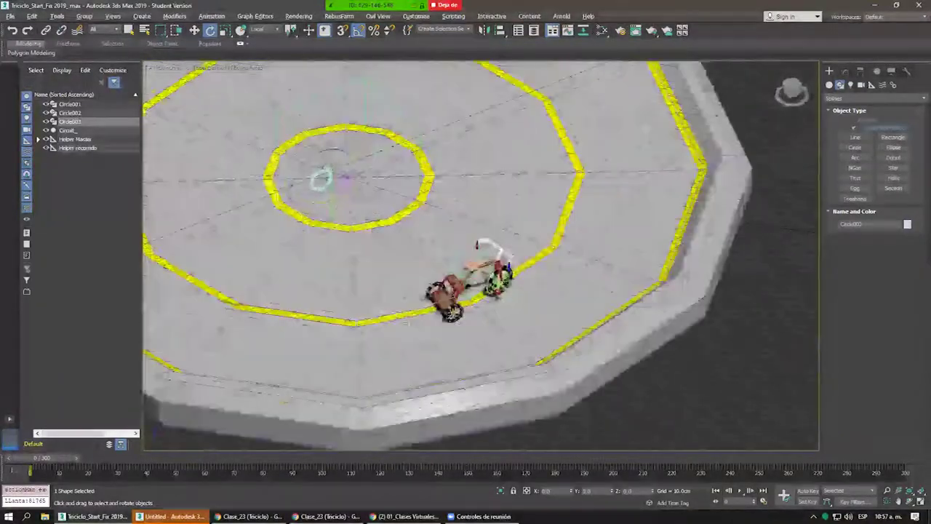
Frame the wheel circle and align it to Tire_RT, matching its X orientation.
key("w")
scroll(437, 255, "up", 2)
scroll(480, 255, "down", 2)
key("z")
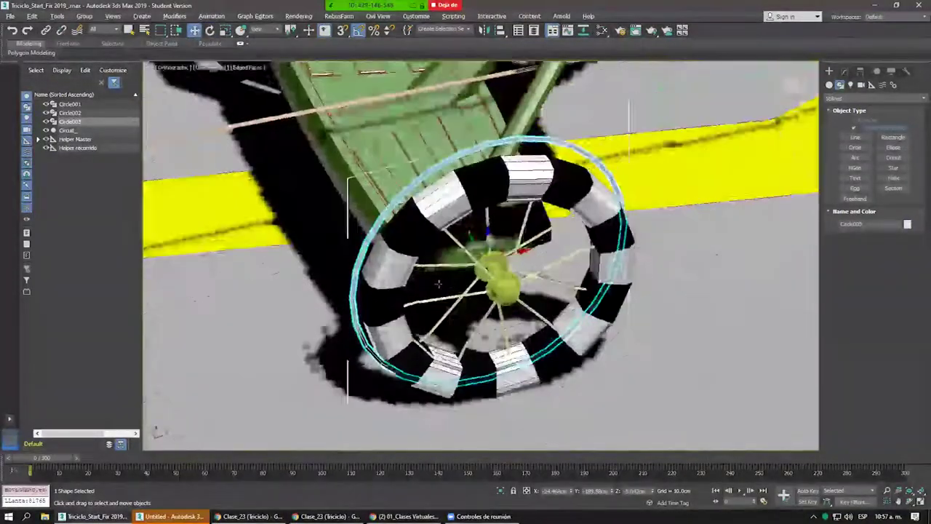
mouse_move(509, 218)
middle_mouse_down("alt")
mouse_move(553, 259)
mouse_move(553, 181)
middle_mouse_up("alt")
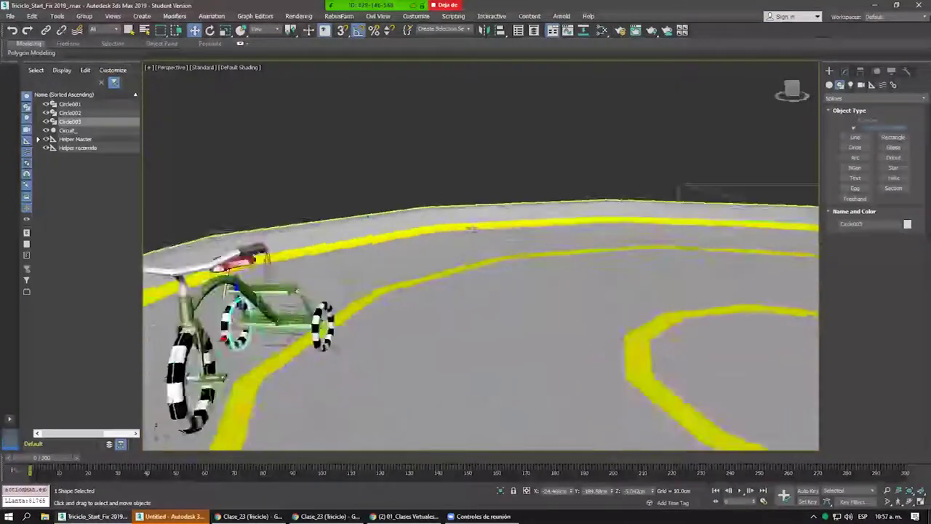
scroll(407, 277, "up", 3)
scroll(371, 269, "up", 4)
middle_click_drag(371, 269, 386, 255, "alt")
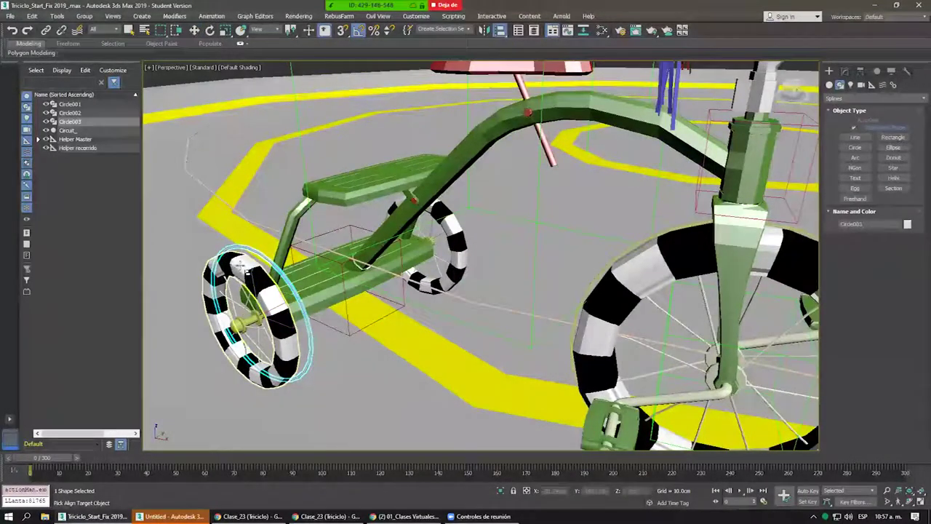
left_click(240, 266)
left_click(493, 227)
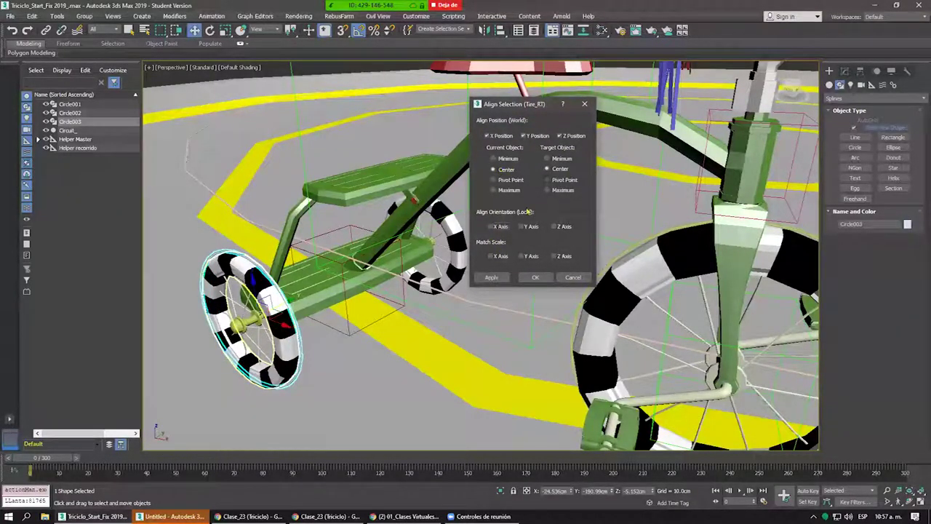
left_click(535, 277)
middle_click_drag(535, 277, 510, 240, "alt")
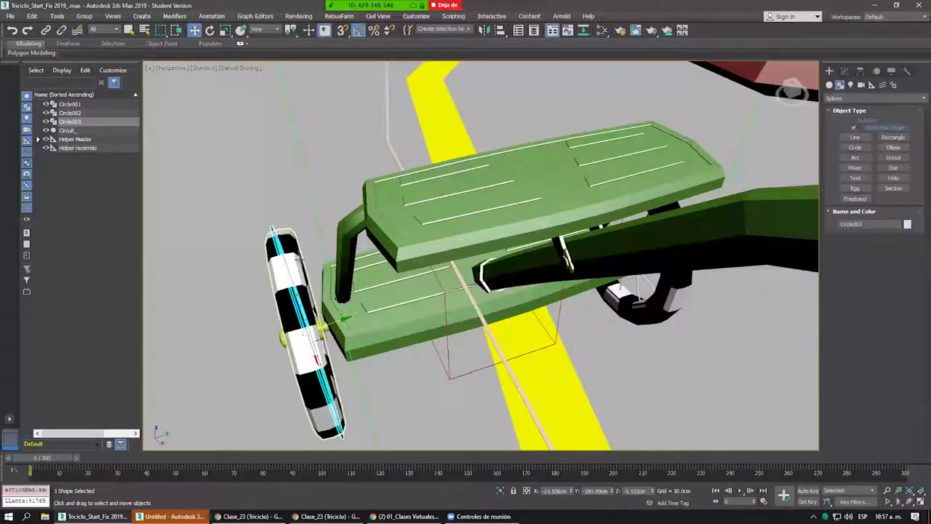
Realign Circle003 to Tire_RT with Center/Center positions and X Axis orientation only.
left_click(500, 30)
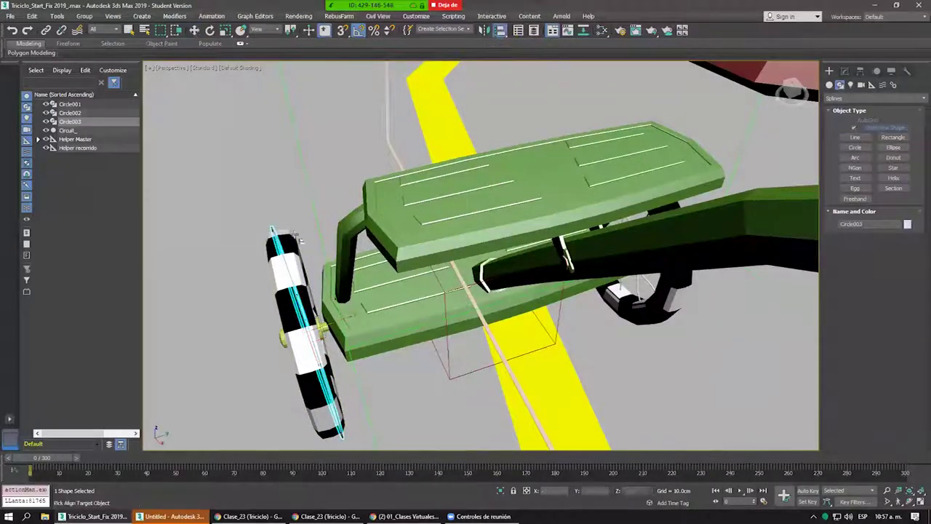
left_click(289, 240)
left_click(493, 168)
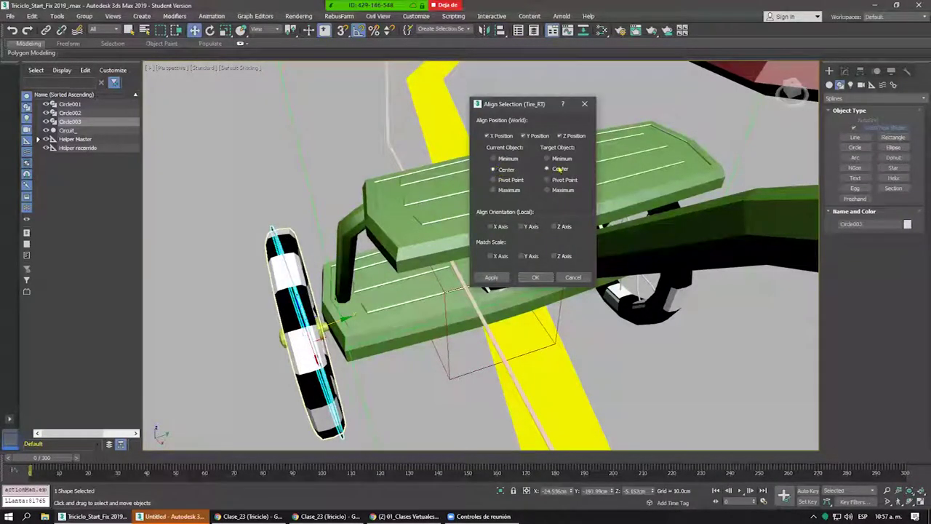
left_click(494, 227)
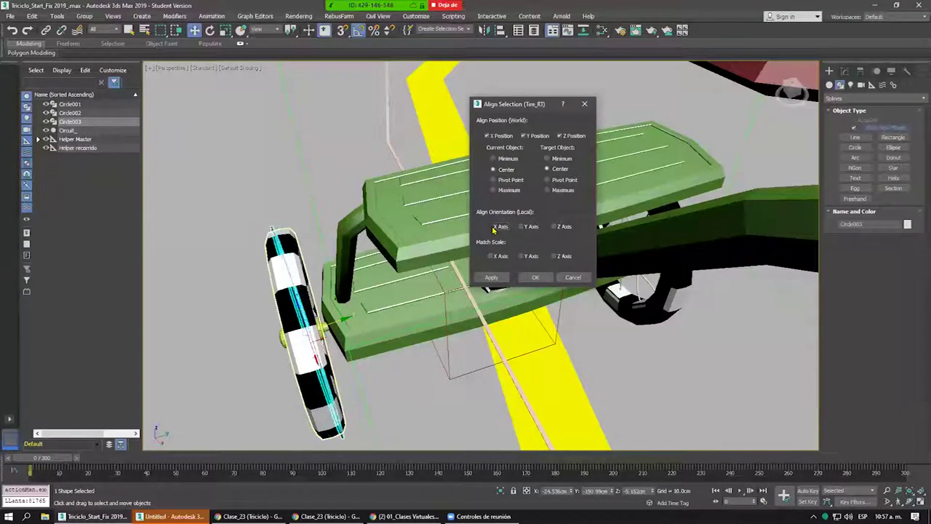
left_click(531, 227)
left_click(533, 228)
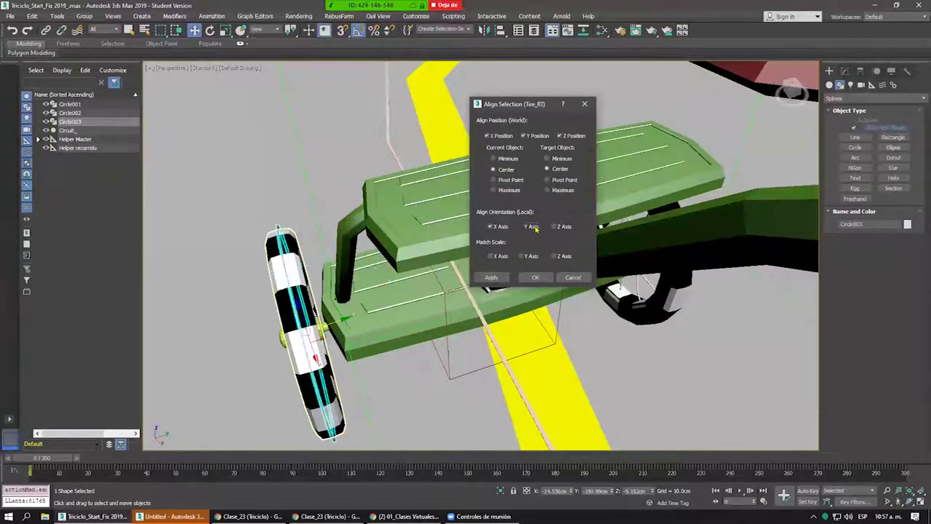
left_click(533, 228)
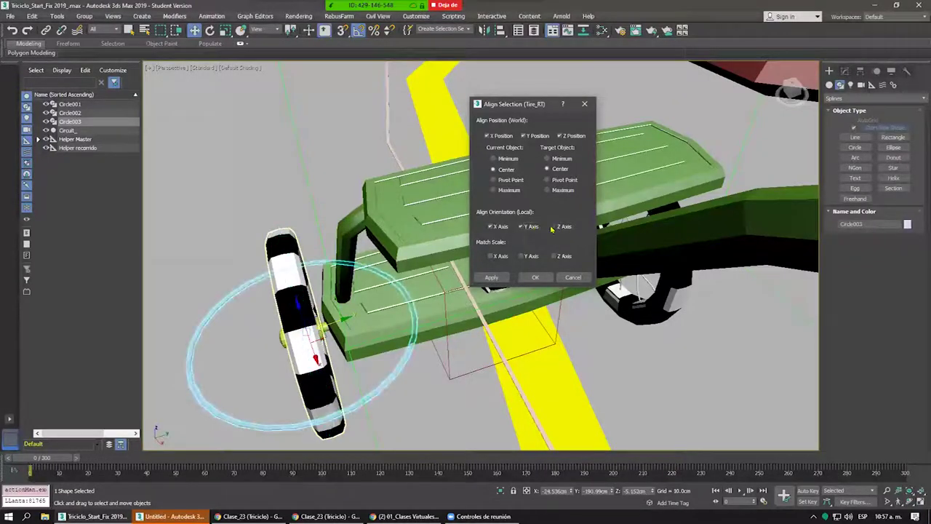
left_click(529, 228)
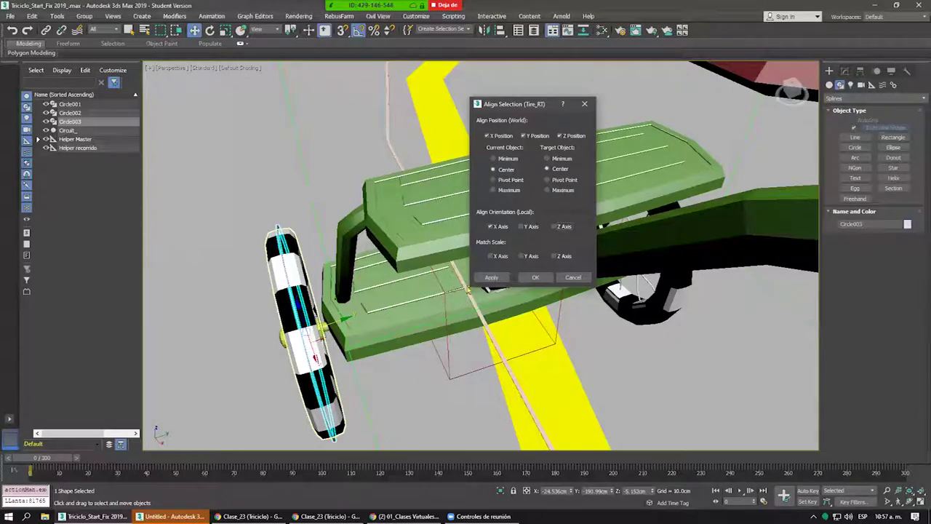
left_click(534, 277)
mouse_move(535, 278)
middle_mouse_down("alt")
mouse_move(470, 236)
mouse_move(509, 211)
middle_mouse_up("alt")
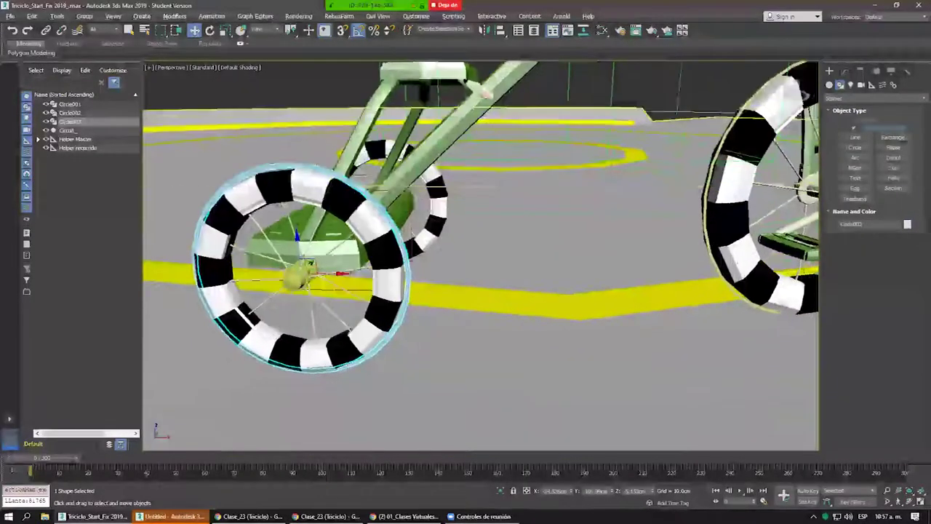
Measure Circle003 at 53.423 cm and open the expression evaluator from the Move Type-In.
left_click(906, 71)
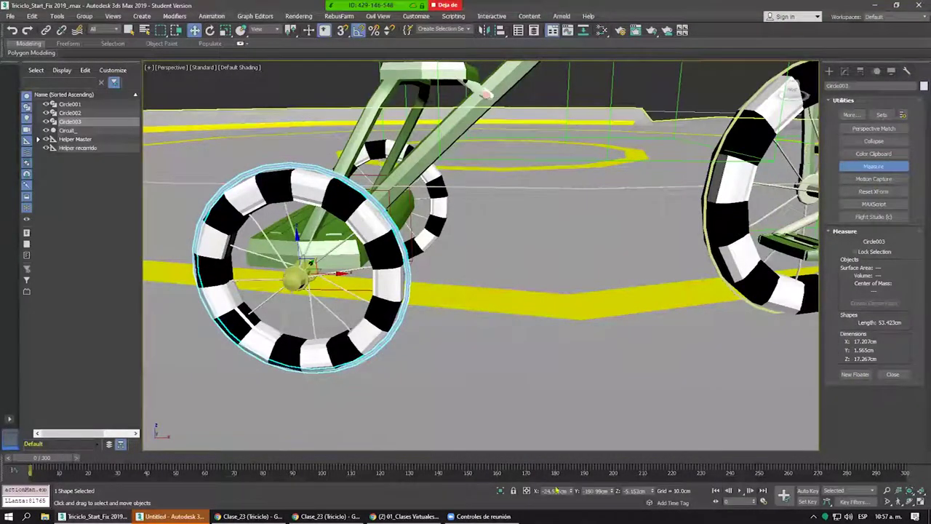
right_click(194, 30)
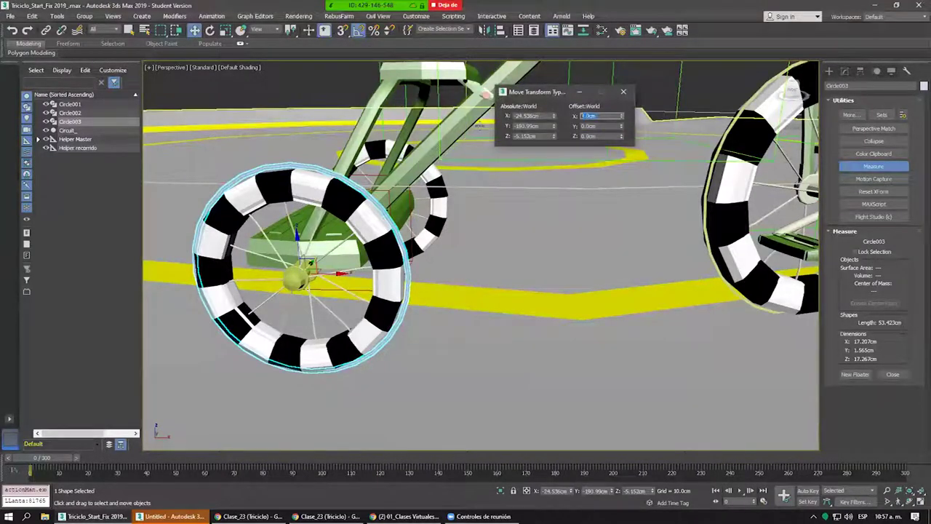
key("ctrl+n")
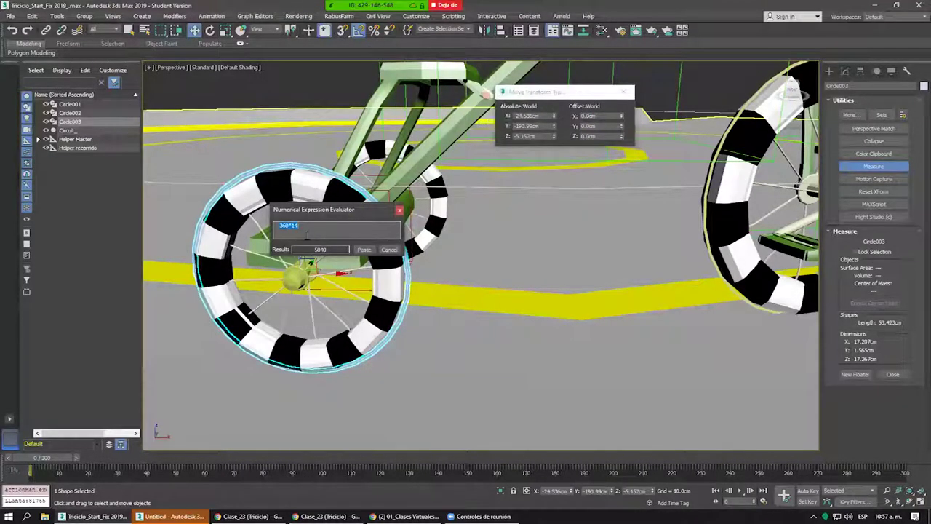
left_click(305, 230)
Work out about 21 wheel turns (1144/53.5) and 21*360 = 7560 degrees, then cancel.
key("BackSpace")
type("114")
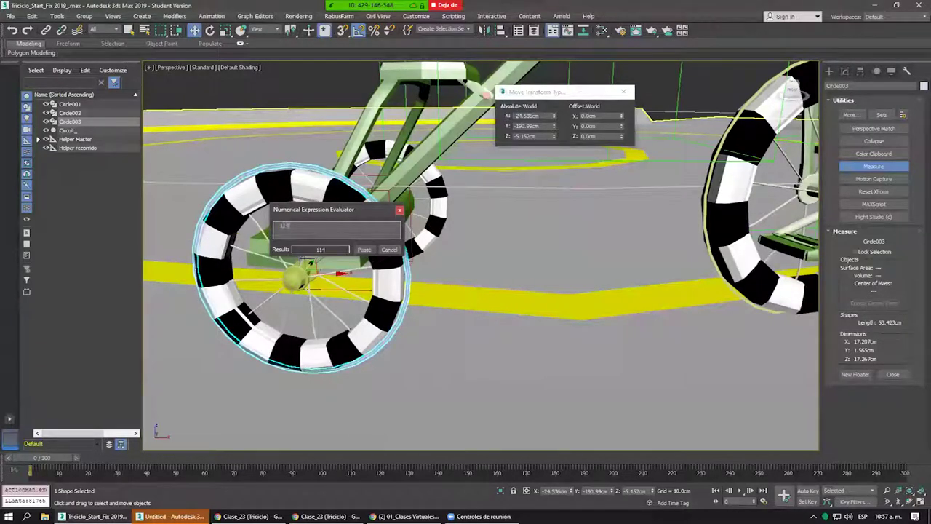
type("4/")
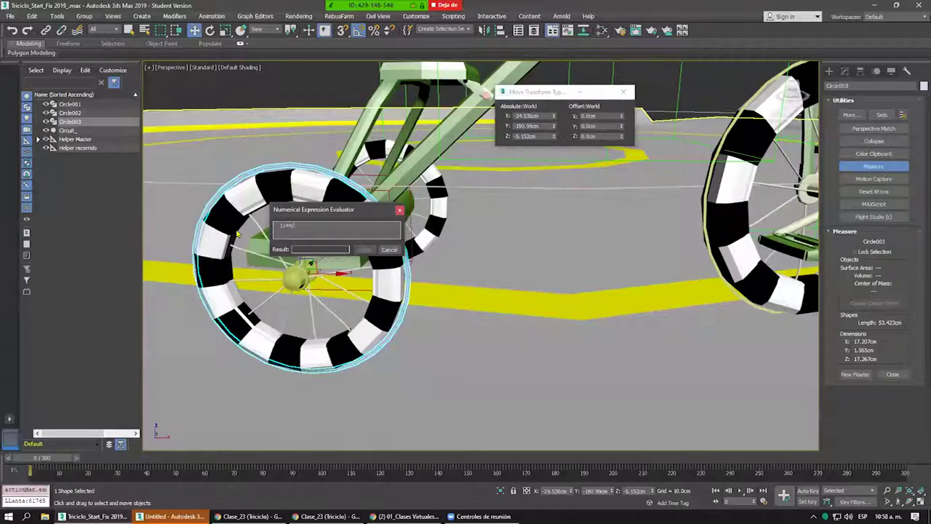
type("53.")
type("0")
left_click_drag(337, 233, 237, 228)
key("BackSpace")
type("*2.5")
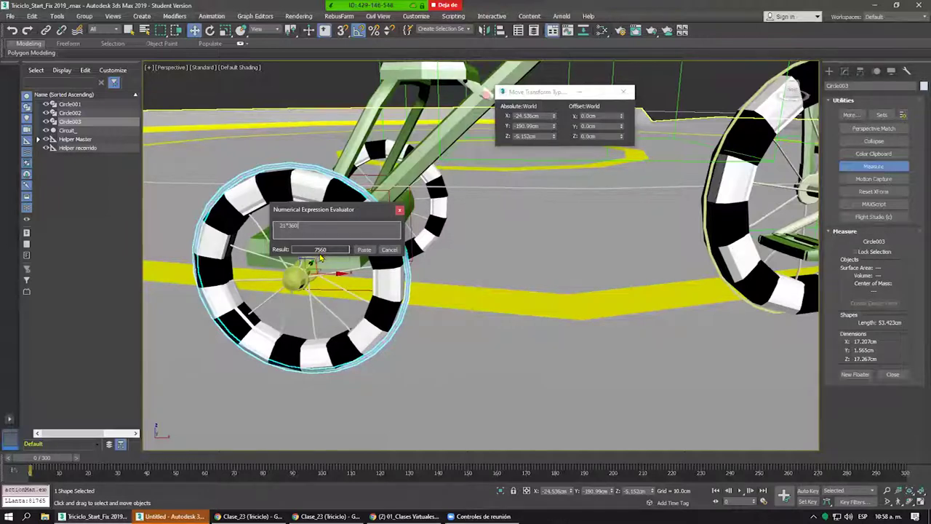
left_click(384, 250)
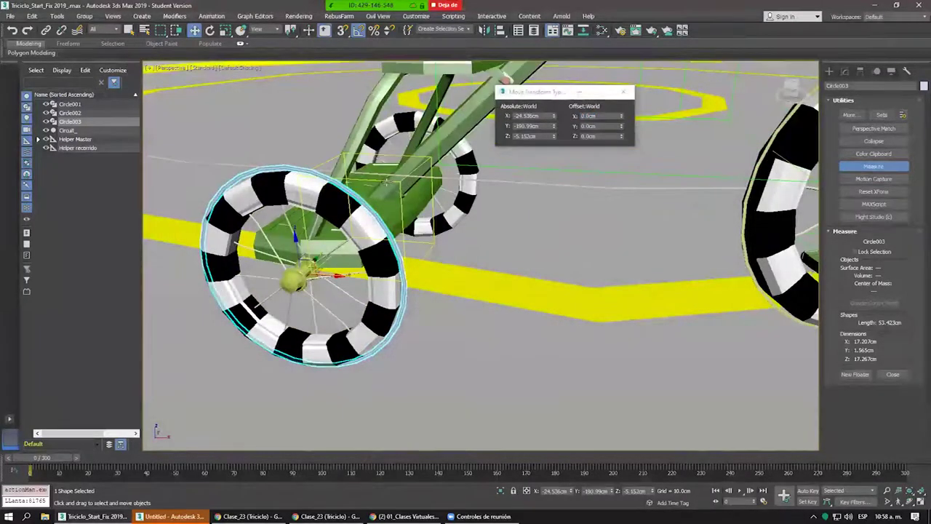
With Auto Key on, rotate Helper llanticas about 7555° around its axle at frame 300.
left_click(407, 182)
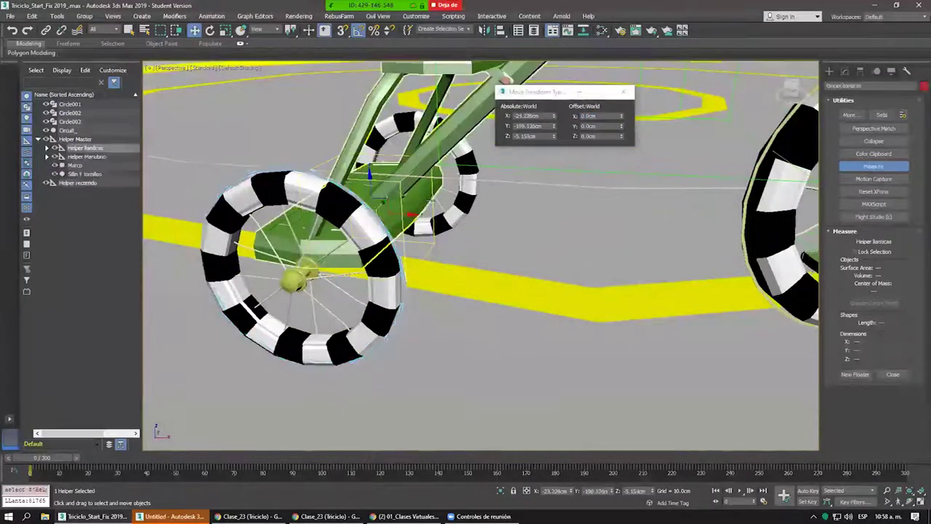
right_click(435, 196)
left_click(451, 216)
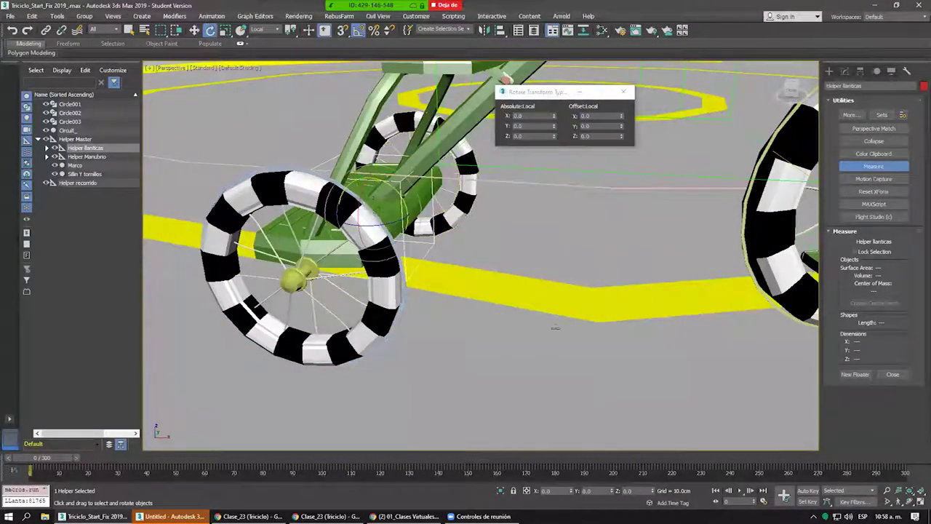
left_click(901, 463)
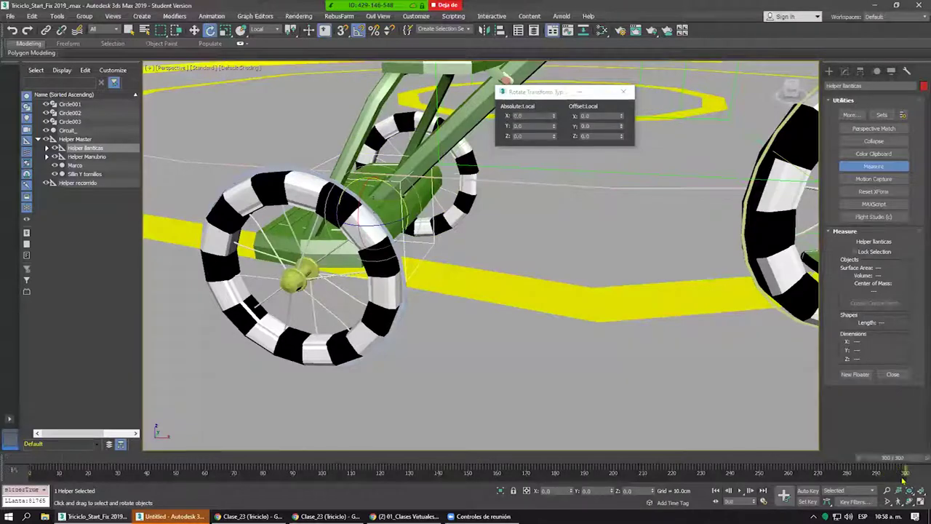
key("n")
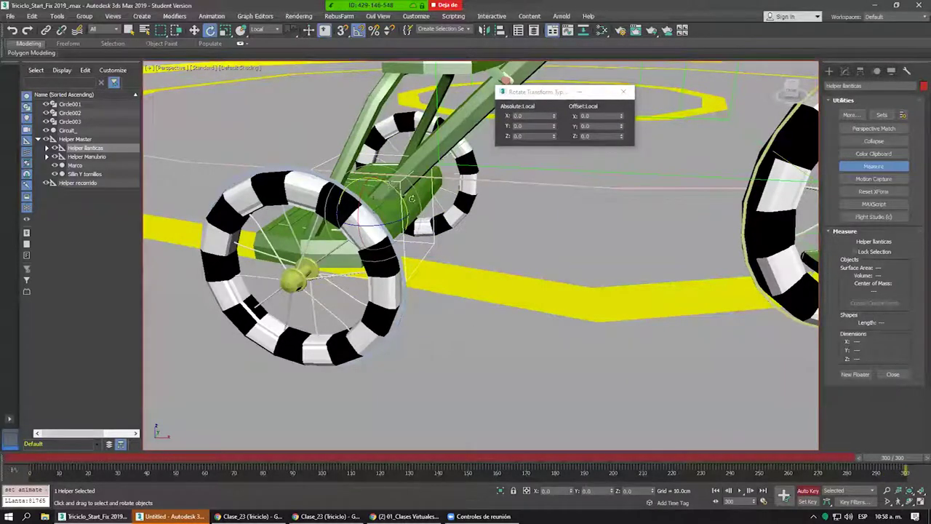
left_click_drag(392, 187, 399, 240)
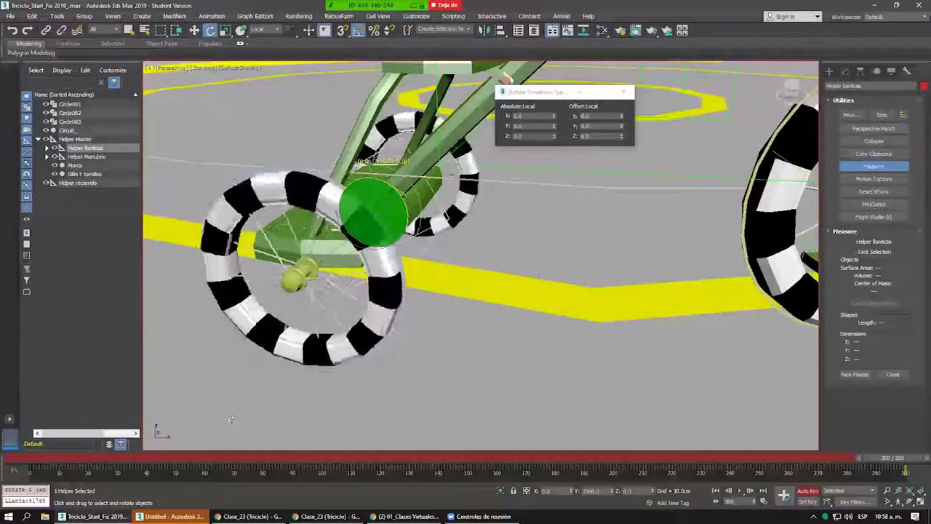
mouse_move(399, 240)
left_mouse_down()
mouse_move(265, 422)
mouse_move(343, 413)
left_mouse_up()
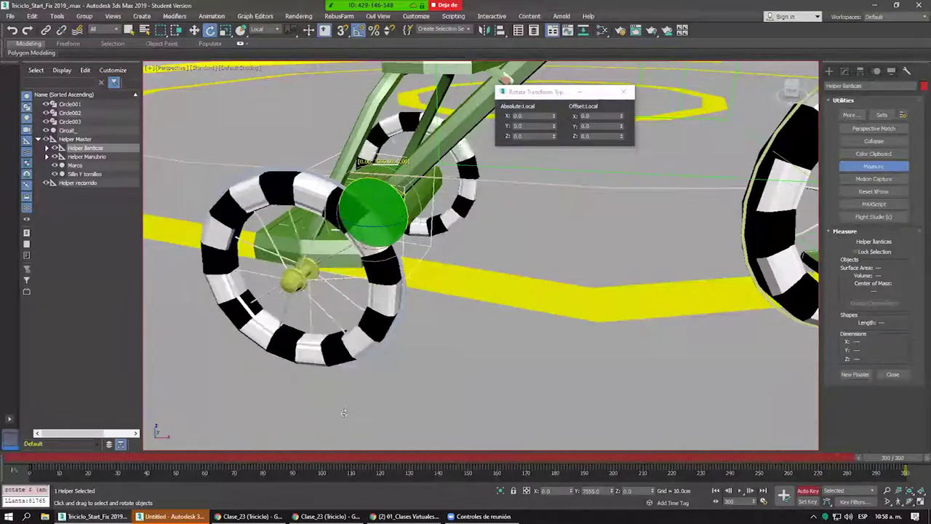
left_click_drag(342, 413, 340, 413)
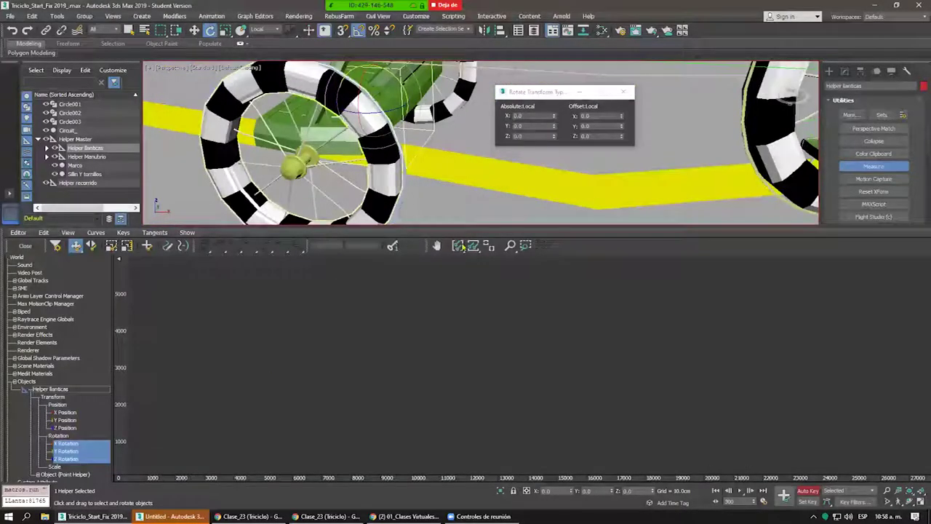
Set all Helper llanticas Y Rotation keys to Linear tangents and close the Curve Editor.
left_click(460, 246)
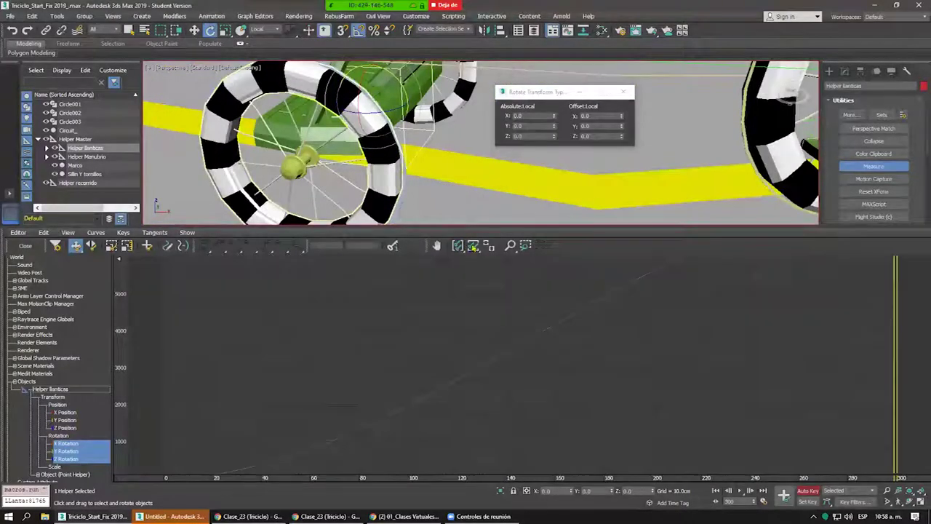
left_click(87, 451)
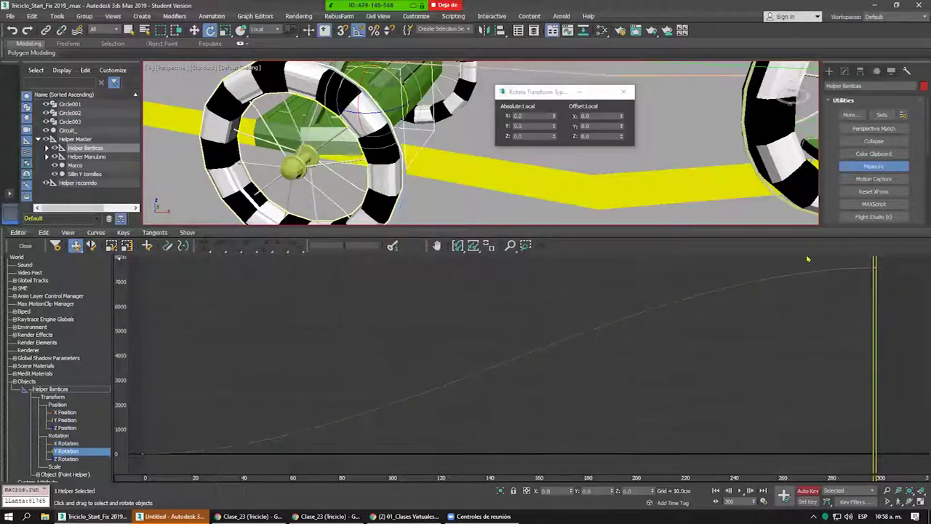
key("ctrl+a")
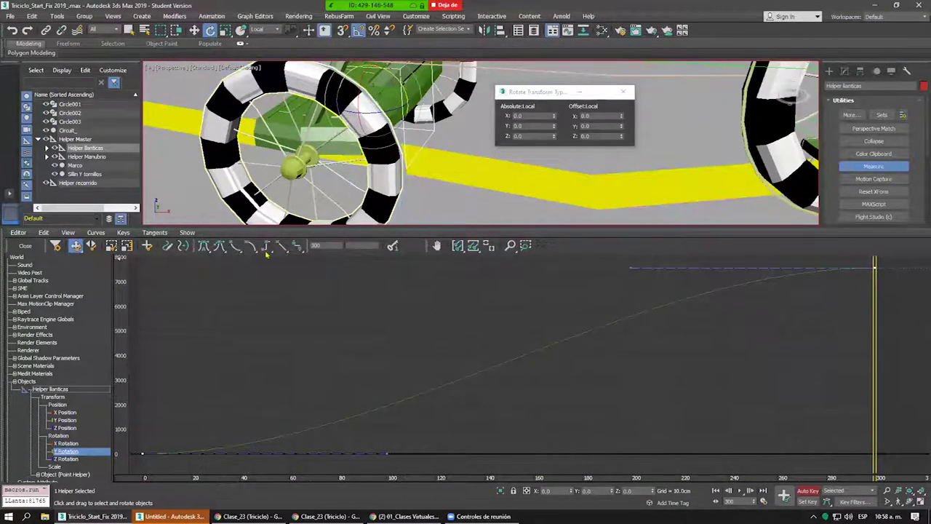
left_click(515, 317)
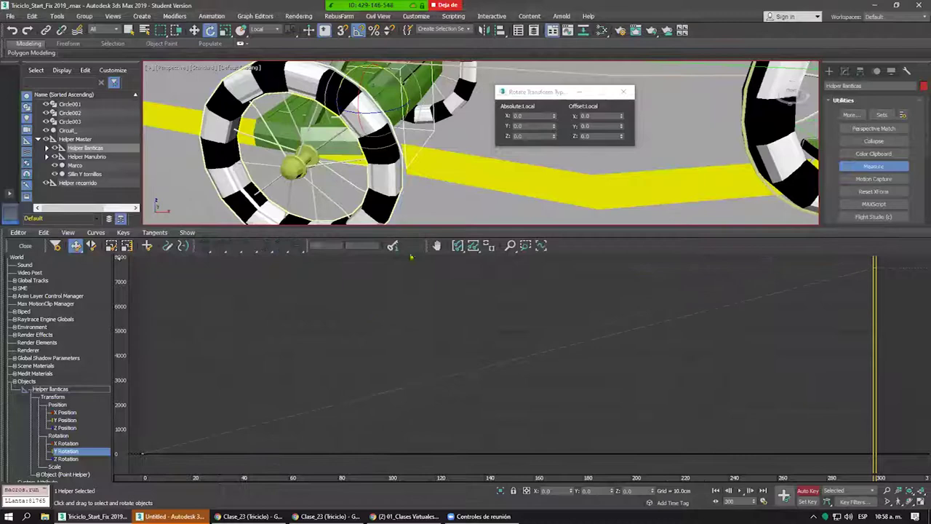
left_click(26, 246)
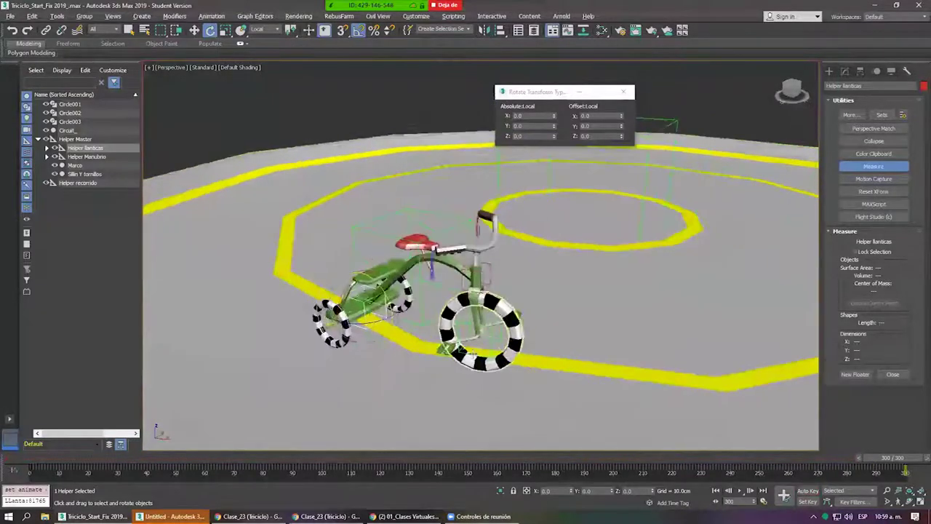
Select Pedal_RT and scrub between frame 0 and about 22 to watch it turn.
left_click(430, 340)
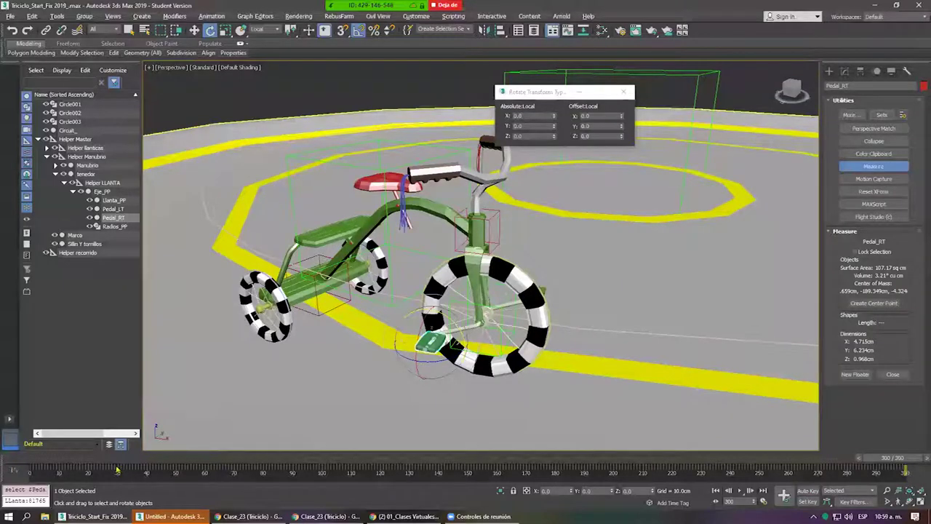
middle_click_drag(567, 316, 542, 299)
left_click_drag(120, 457, 134, 471)
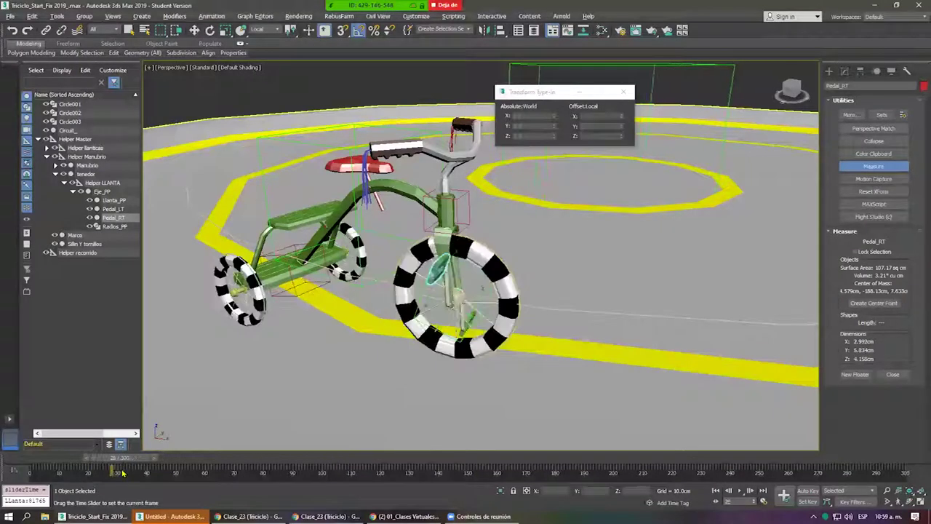
key("e")
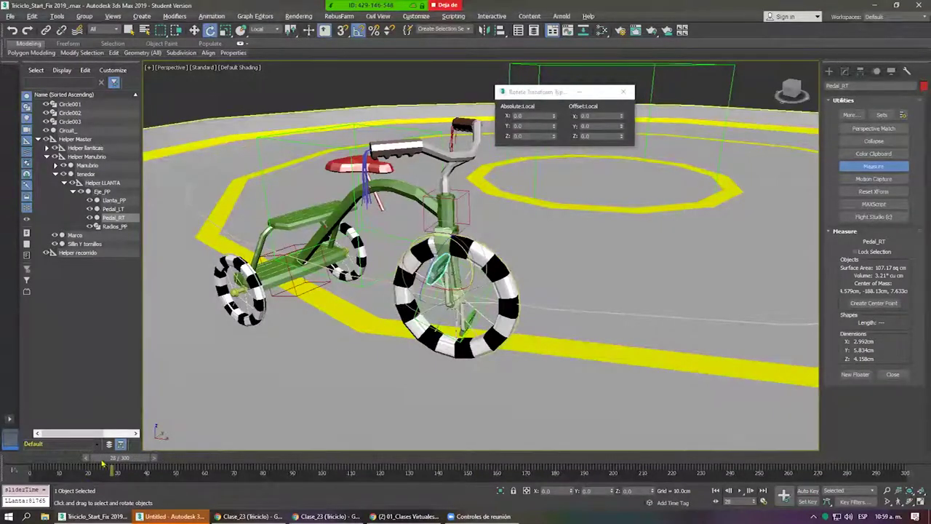
left_click_drag(113, 457, 41, 463)
key("e")
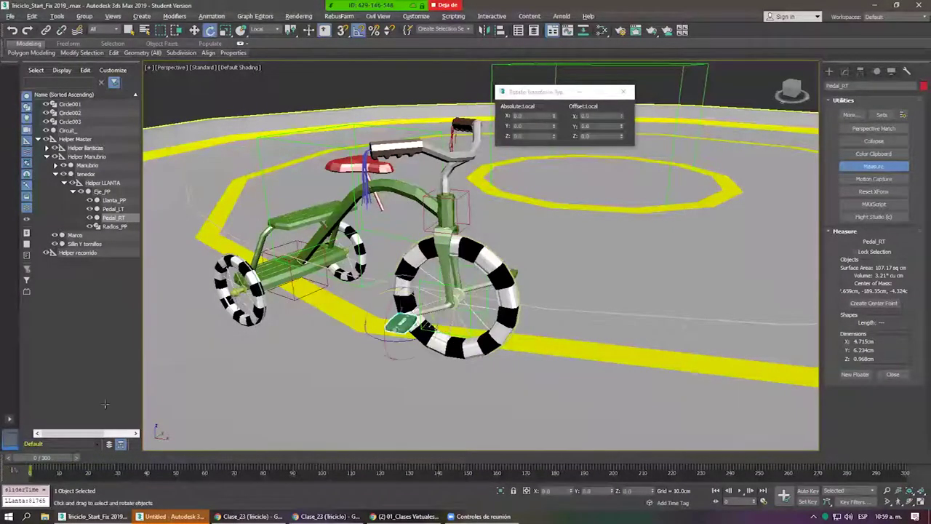
Orbit around the pedal and wheels, close the Rotate Type-In, and open the Hierarchy panel.
middle_click_drag(436, 320, 436, 291)
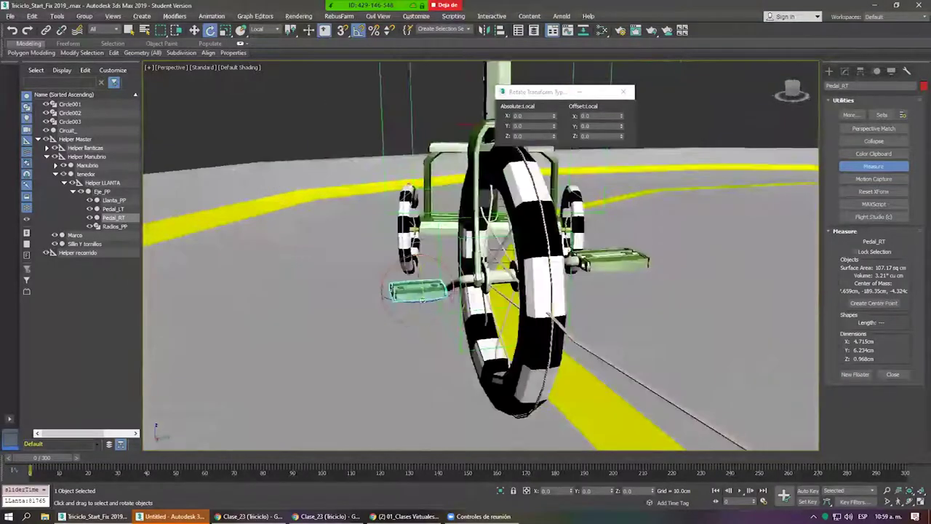
scroll(422, 262, "up", 5)
middle_click_drag(480, 255, 553, 261, "alt")
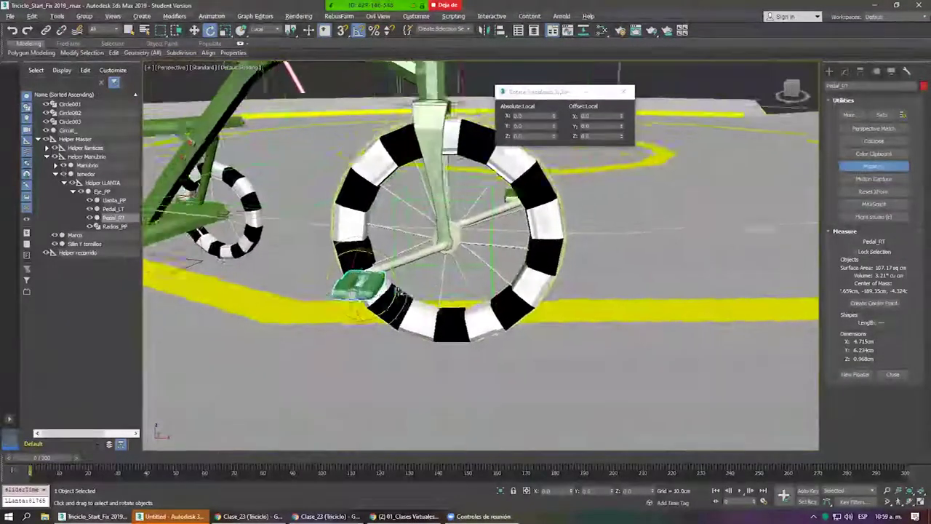
middle_click_drag(480, 262, 421, 276, "alt")
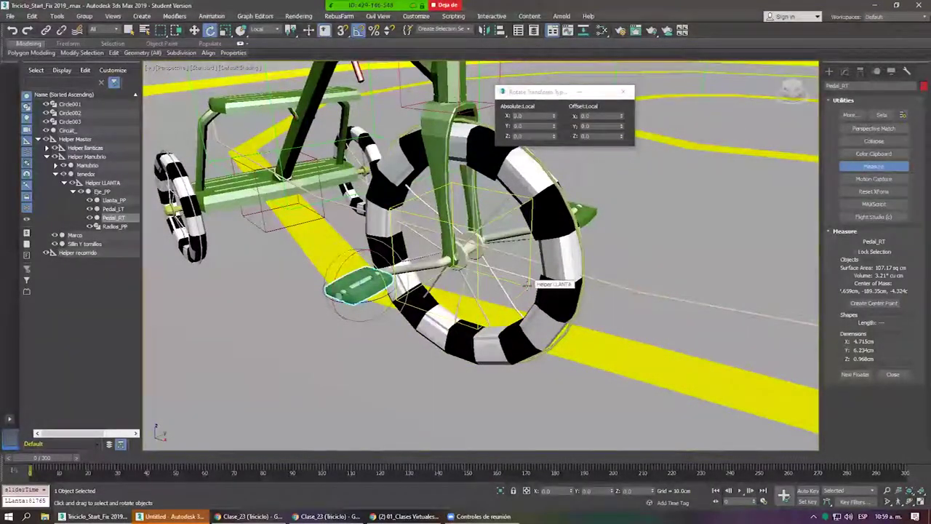
left_click(624, 93)
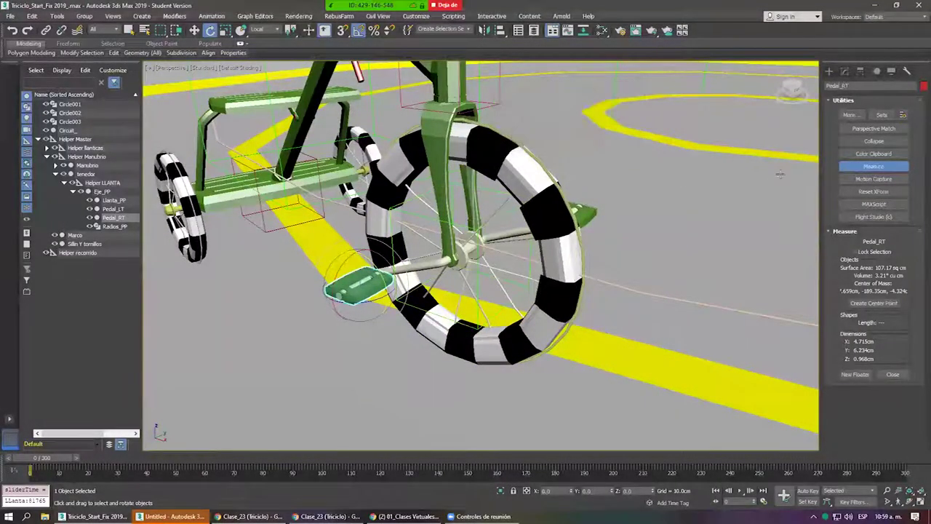
left_click(860, 70)
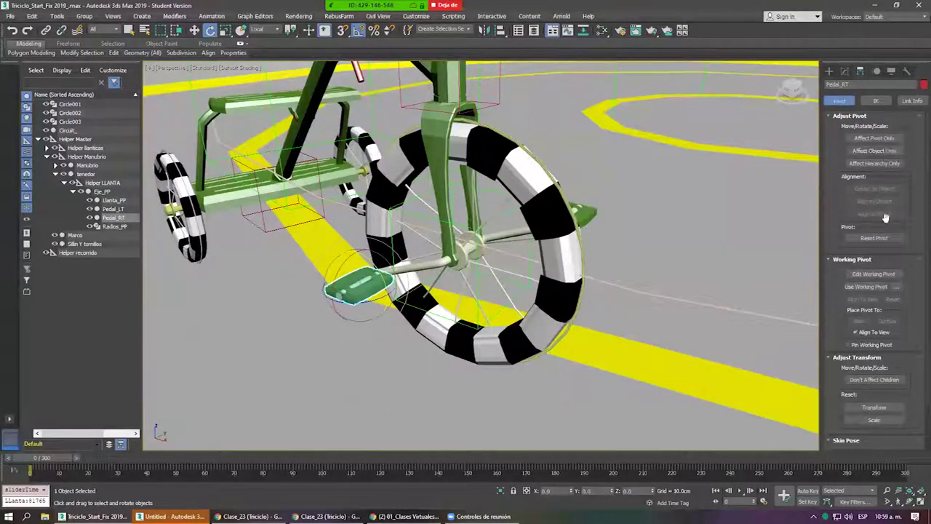
Turn off Inherit Rotate Y in Link Info for Pedal_RT, then select Pedal_LT.
left_click(912, 102)
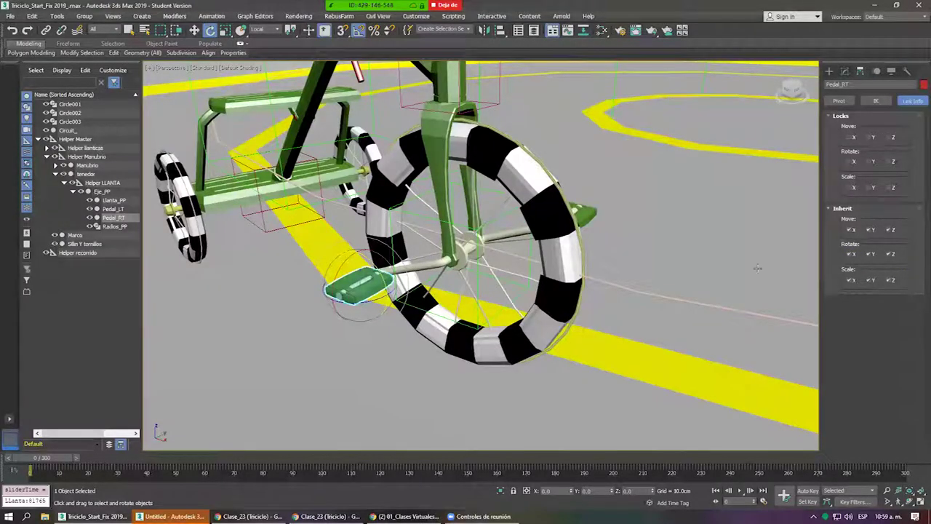
left_click(870, 254)
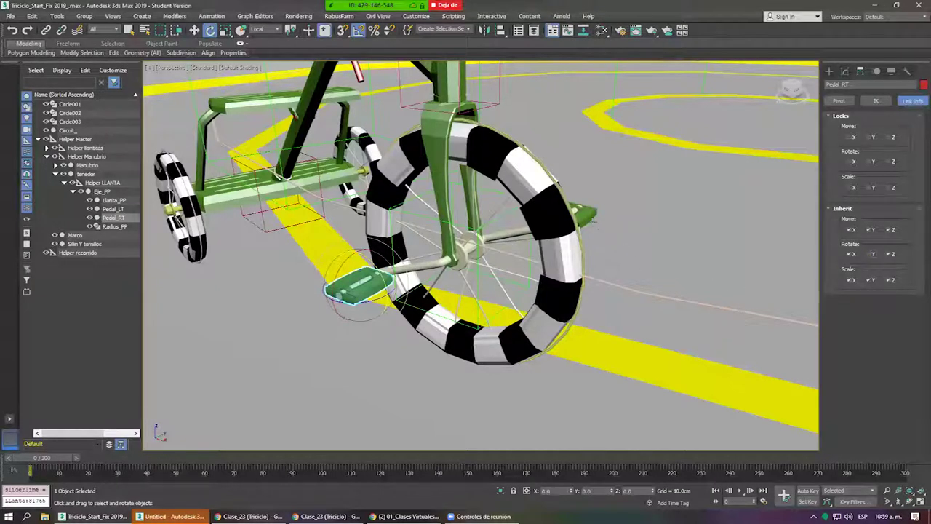
left_click(569, 216)
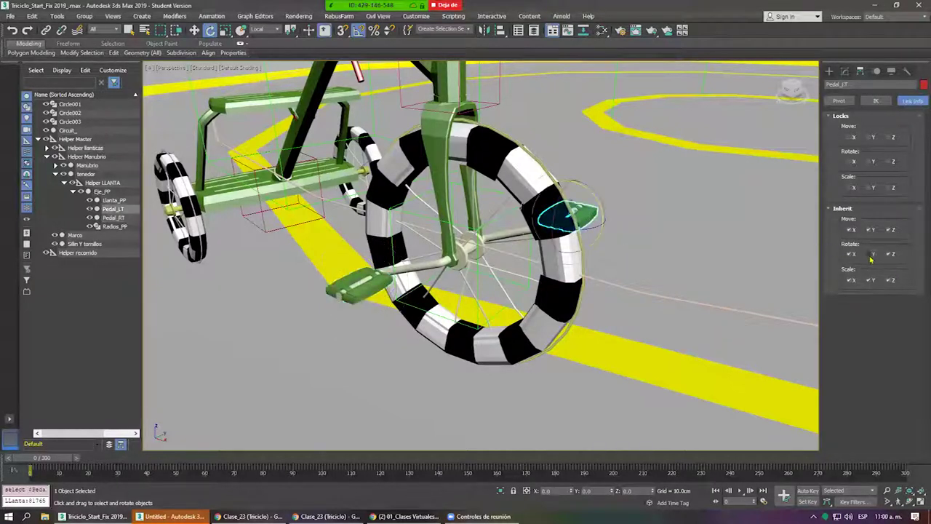
Play the ride back to check the pedals, then stop at frame 0.
left_click(740, 492)
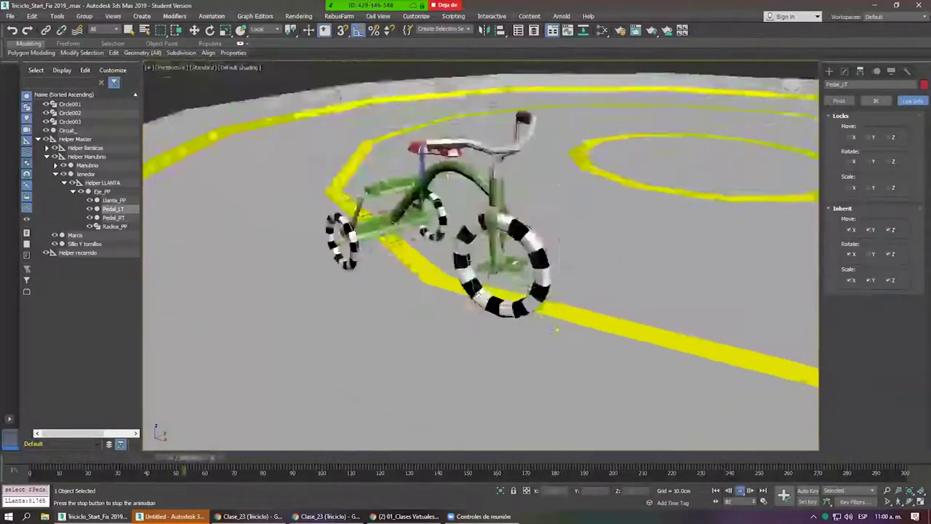
middle_click_drag(480, 320, 498, 341, "alt")
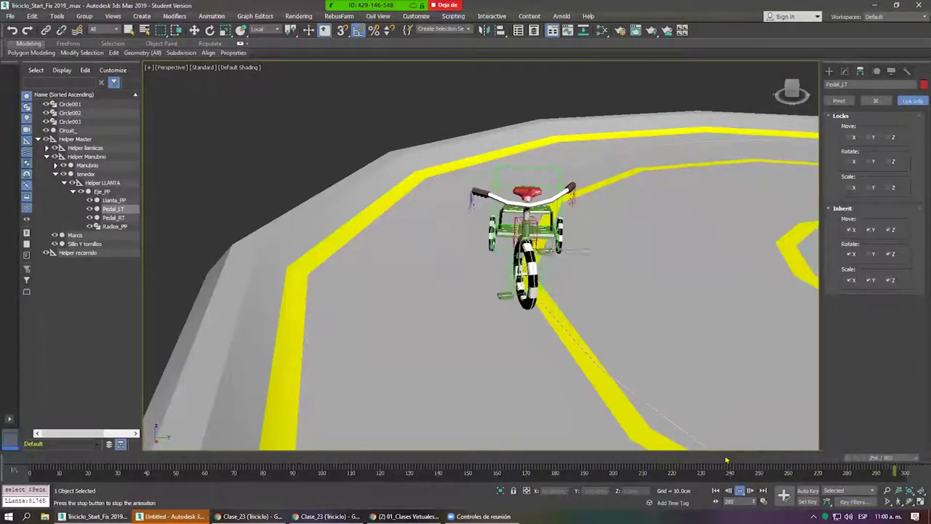
left_click_drag(716, 457, 43, 457)
Turn off Inherit Rotate Y for Pedal_LT and zoom in on the tricycle.
key("e")
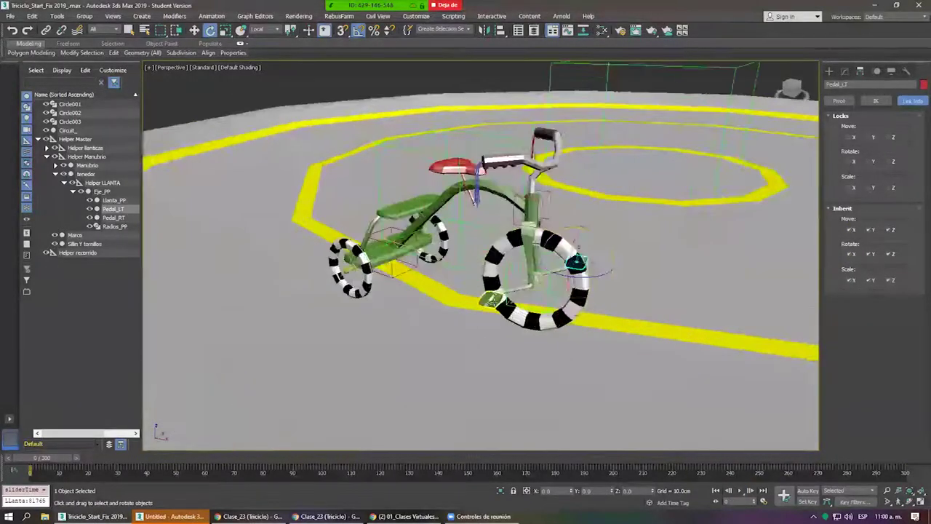
left_click(873, 256)
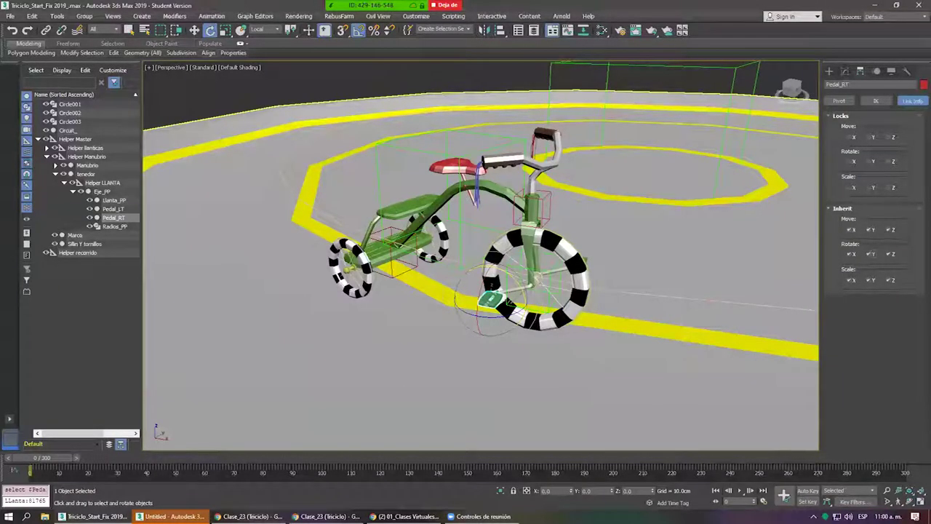
scroll(315, 226, "down", 15)
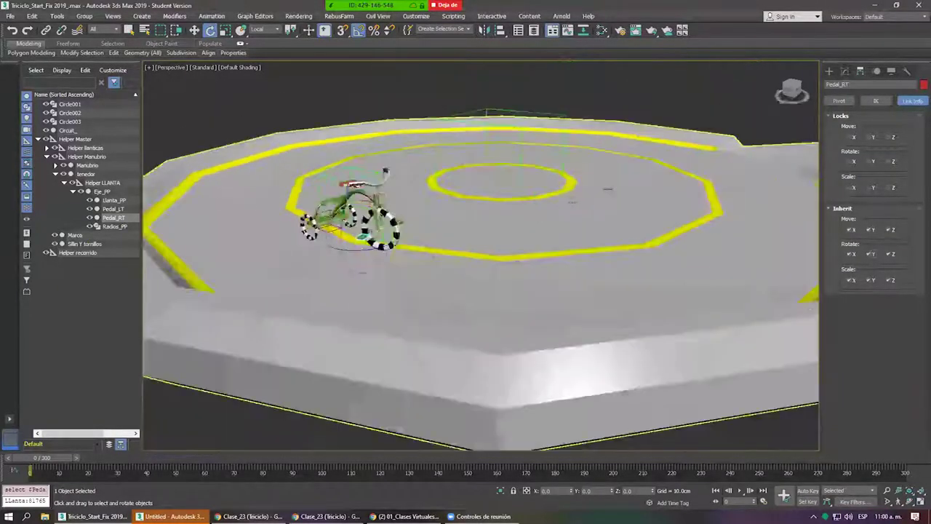
left_click(829, 70)
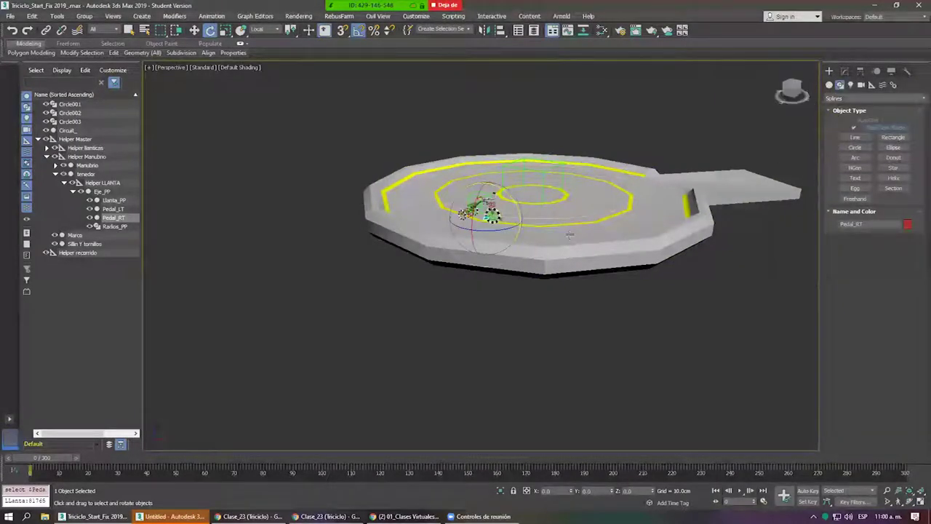
scroll(406, 264, "up", 2)
scroll(473, 233, "up", 6)
scroll(576, 184, "up", 4)
Select Helper LLANTA and rotate it to test how the pedals follow the wheel.
scroll(576, 184, "up", 1)
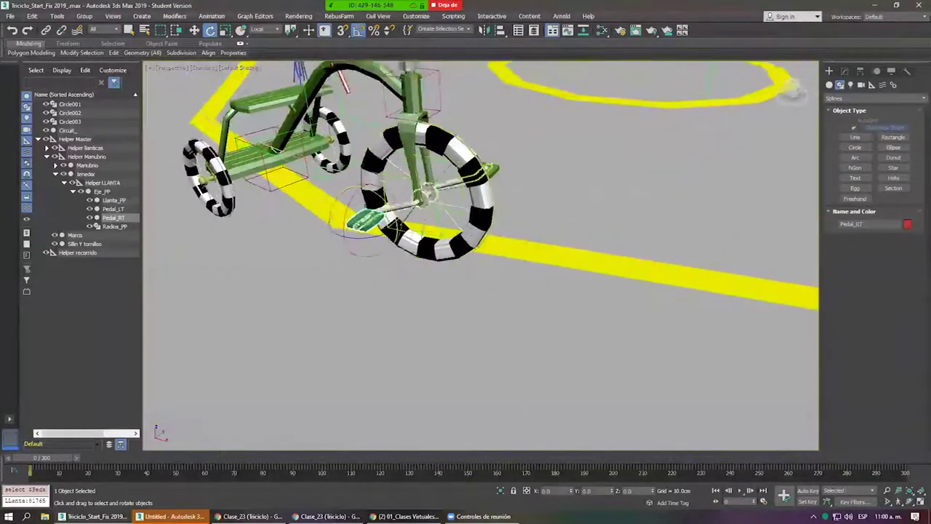
left_click(439, 177)
left_click_drag(439, 176, 466, 202)
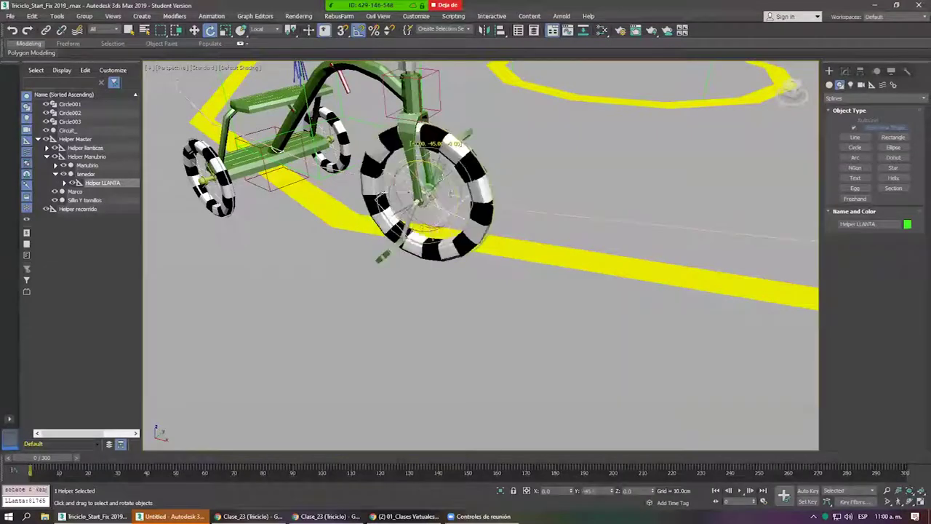
middle_click_drag(454, 174, 423, 227, "alt")
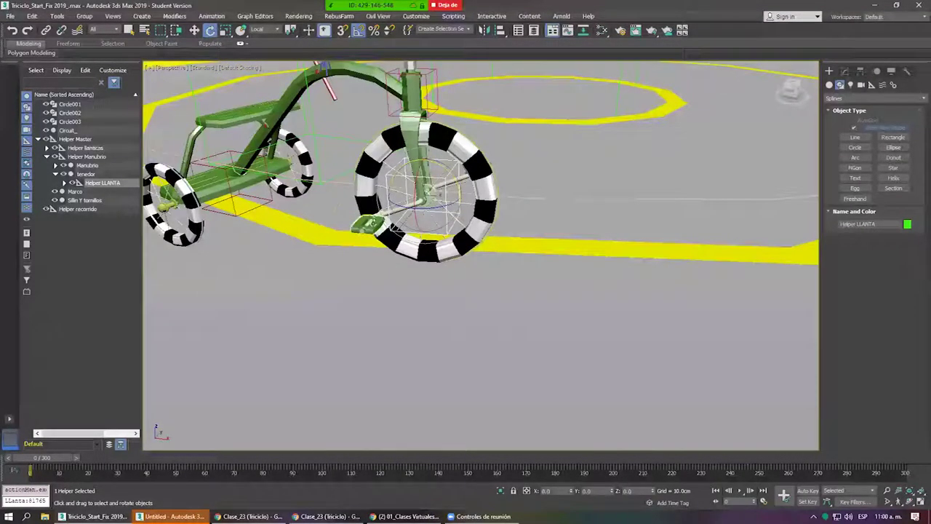
Select Pedal_RT, try the Link tool on it, then switch it to Move.
left_click(368, 224)
left_click(46, 30)
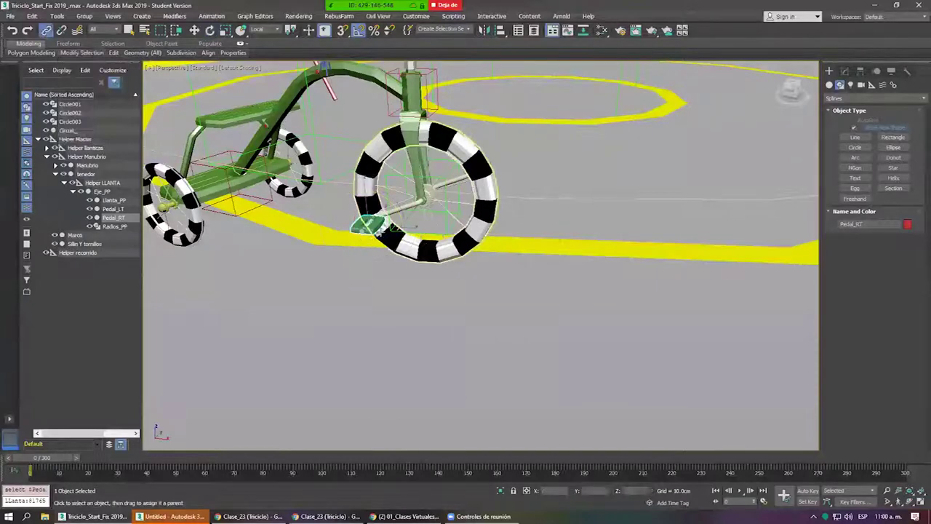
left_click_drag(377, 231, 394, 227)
right_click(387, 204)
left_click(397, 208)
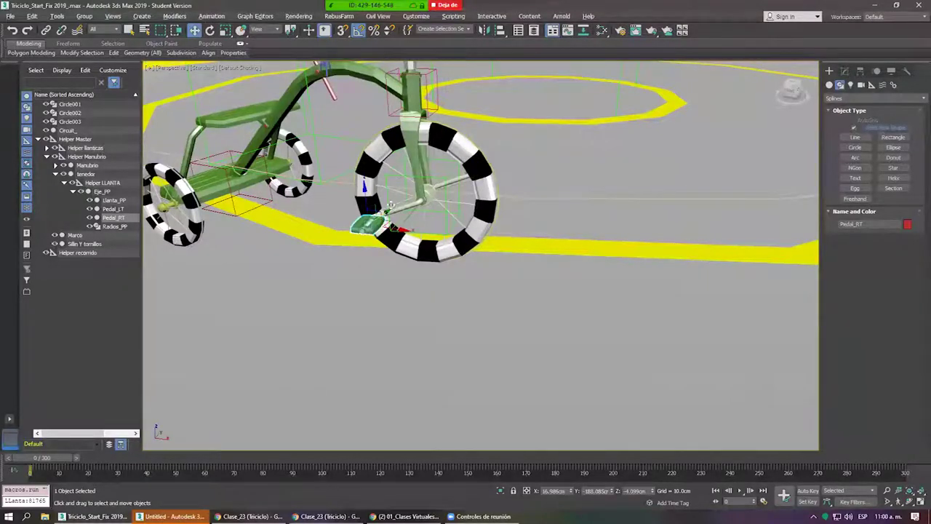
scroll(391, 205, "up", 2)
scroll(391, 206, "up", 1)
scroll(363, 233, "up", 4)
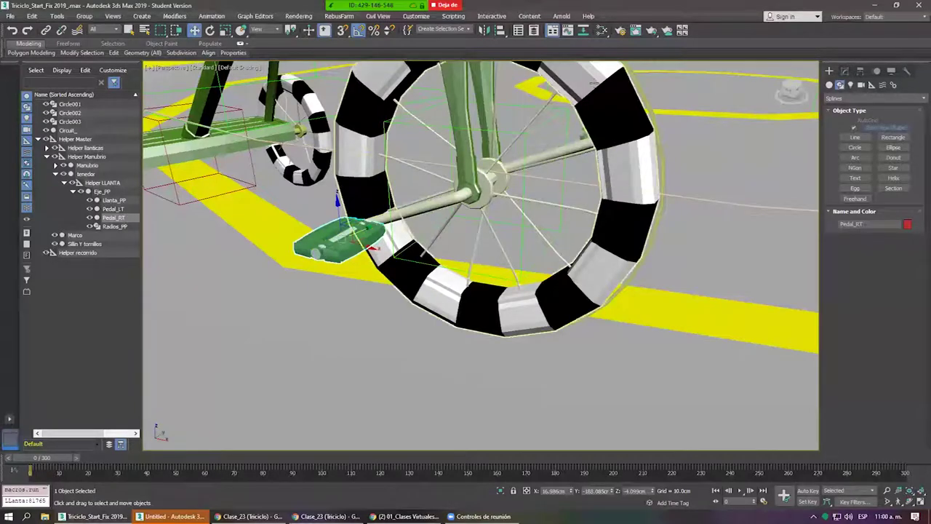
Roll Helper LLANTA forward 25° around its local Y axis.
left_click(394, 237)
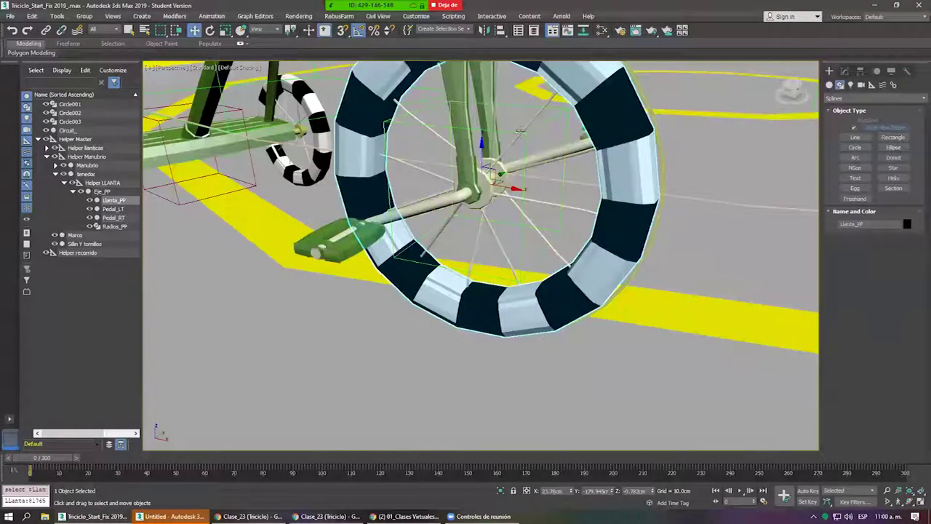
left_click(507, 146)
right_click(506, 146)
left_click(507, 153)
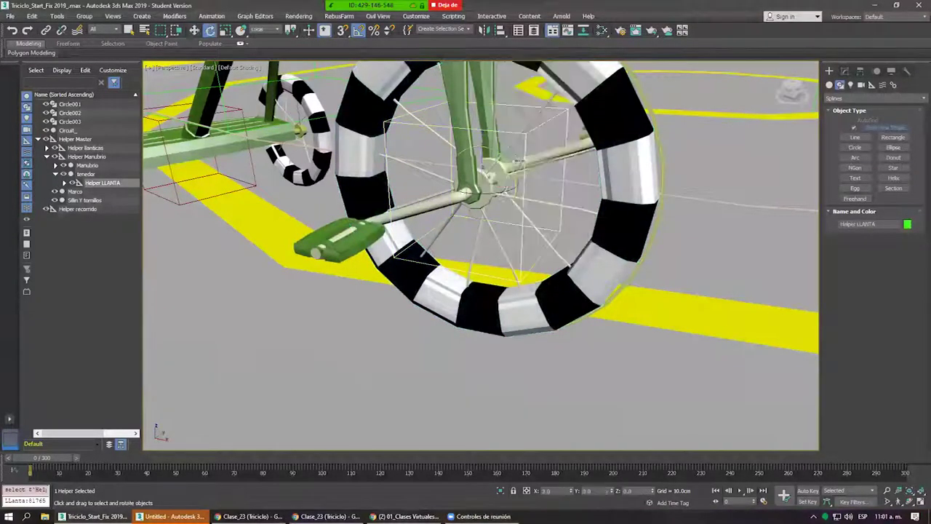
mouse_move(502, 158)
left_mouse_down()
mouse_move(511, 168)
mouse_move(505, 148)
mouse_move(509, 171)
left_mouse_up()
Review Pedal_RT's Pivot and Link Info settings, then go back up to Helper LLANTA.
left_click(342, 240)
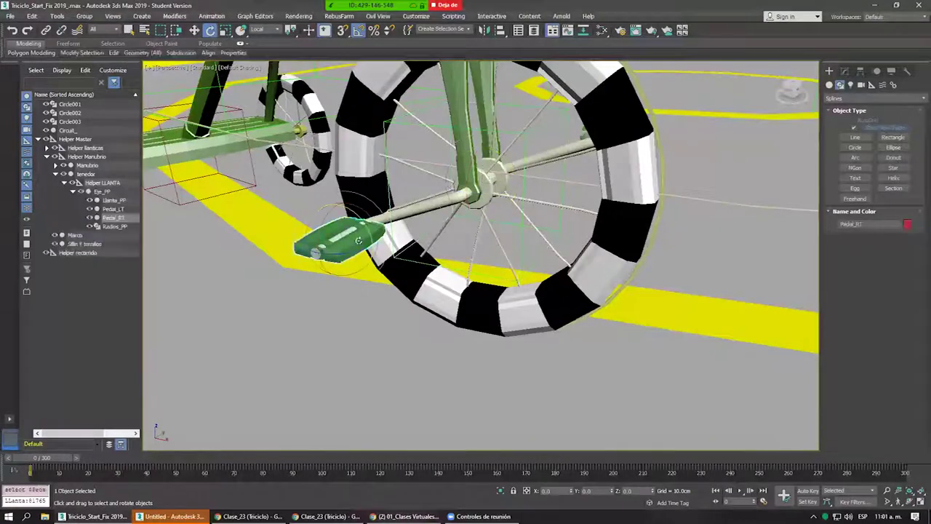
left_click(860, 71)
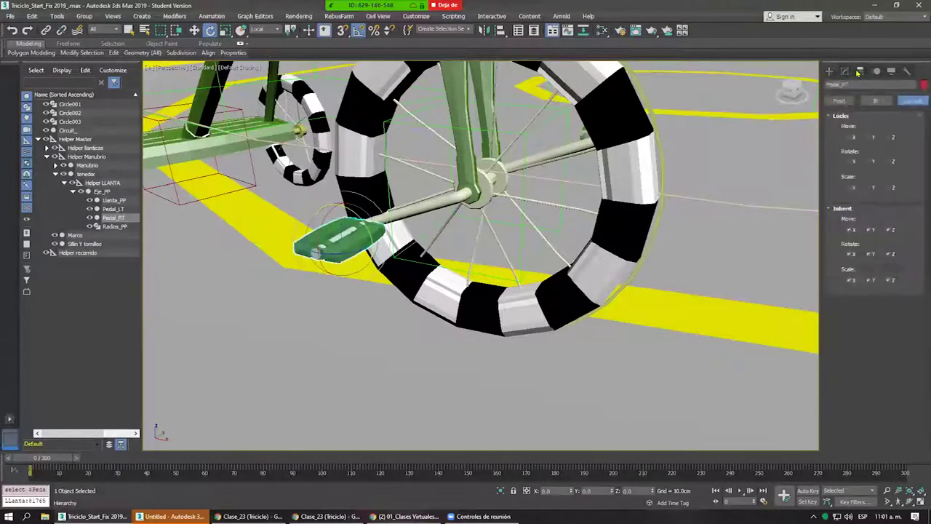
left_click(838, 101)
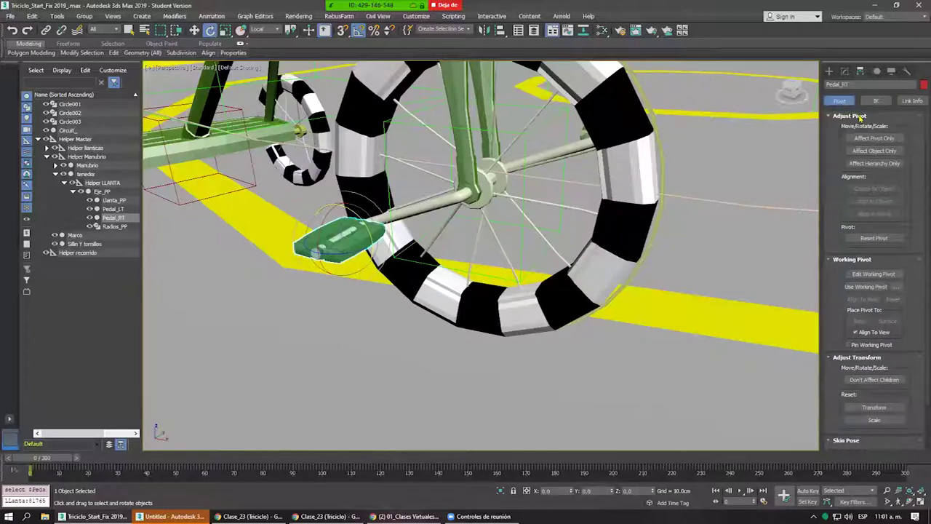
left_click(911, 102)
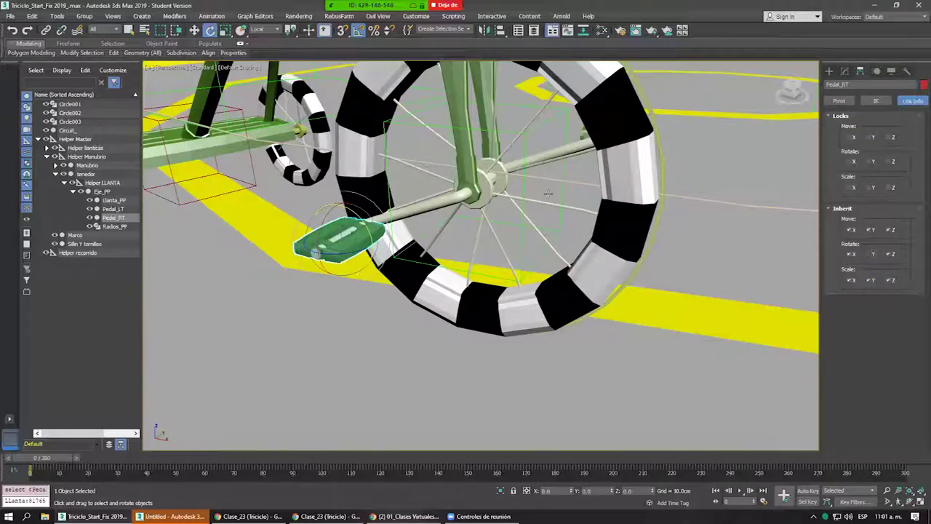
middle_click_drag(549, 193, 509, 197, "alt")
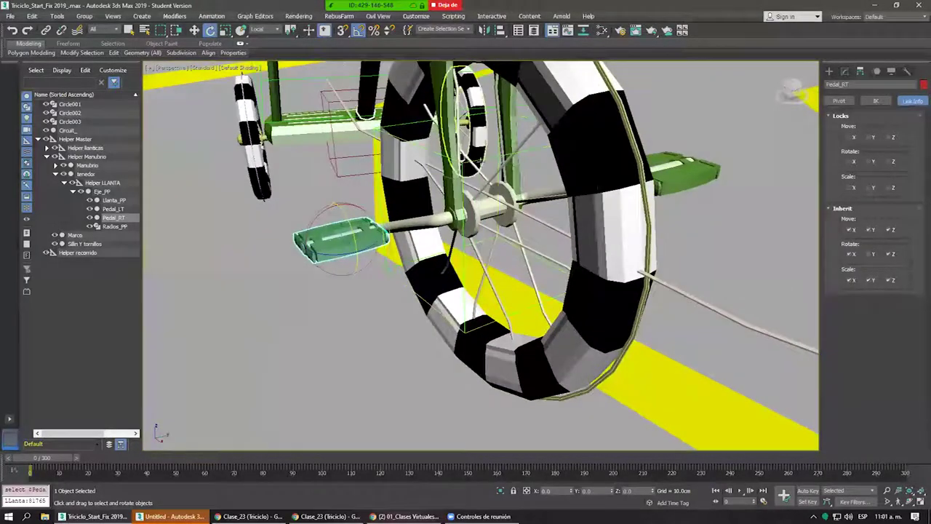
key("Page_Up")
key("Page_Up")
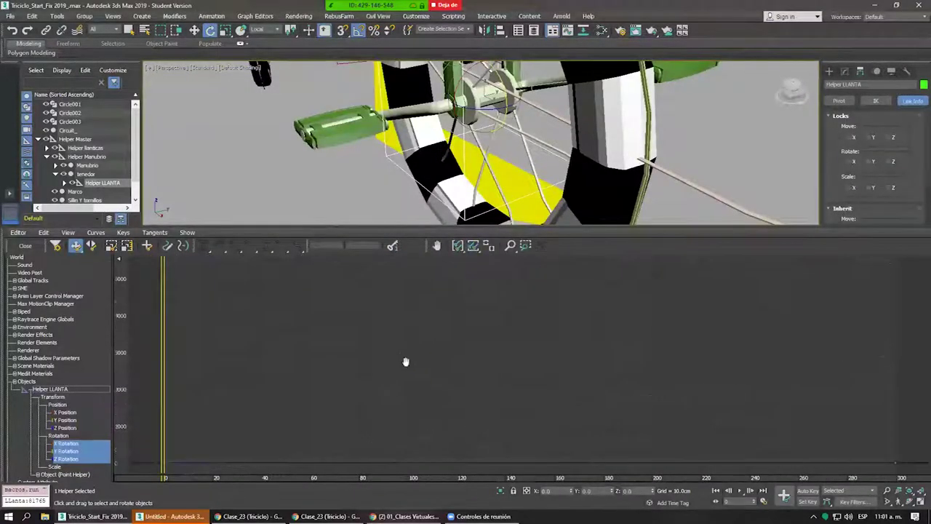
Close the wheel's Y Rotation curves, select Pedal_LT and zoom out to the whole tricycle.
left_click(70, 458, "ctrl")
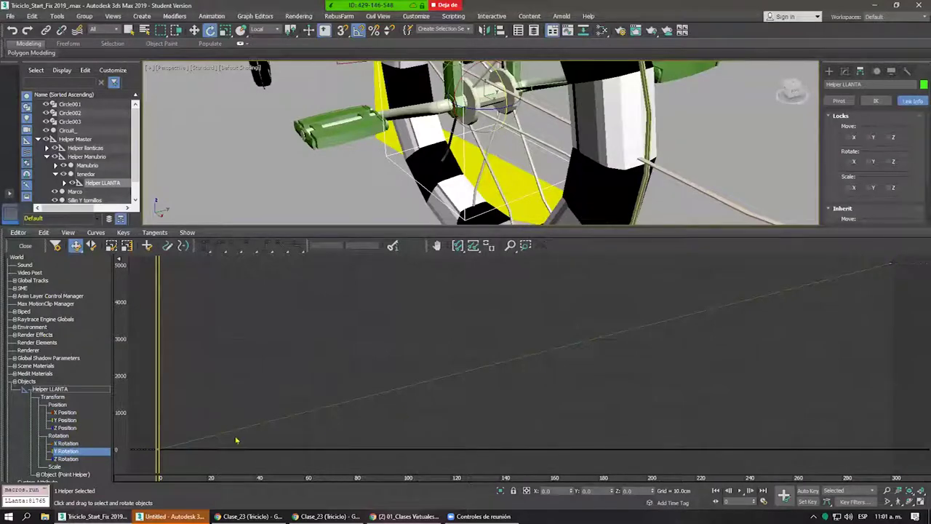
left_click(22, 247)
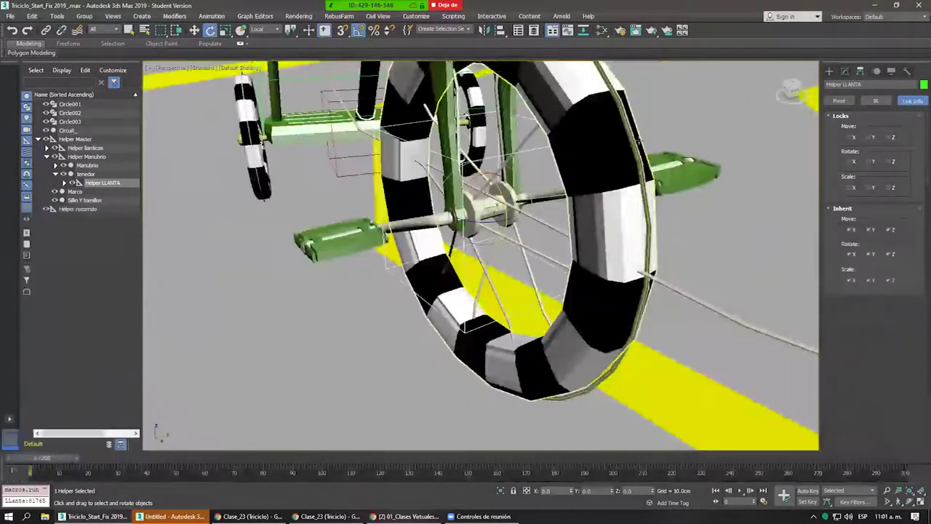
left_click(691, 175)
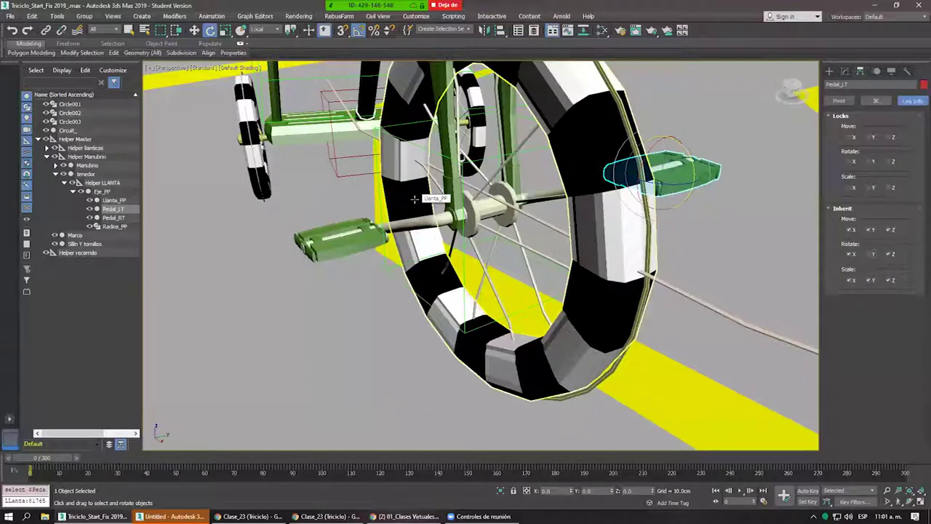
scroll(385, 198, "down", 2)
scroll(385, 198, "down", 6)
mouse_move(386, 198)
middle_mouse_down("alt")
mouse_move(451, 204)
mouse_move(465, 219)
middle_mouse_up("alt")
Play the animation, watch the tricycle from several angles, then stop playback.
left_click(740, 492)
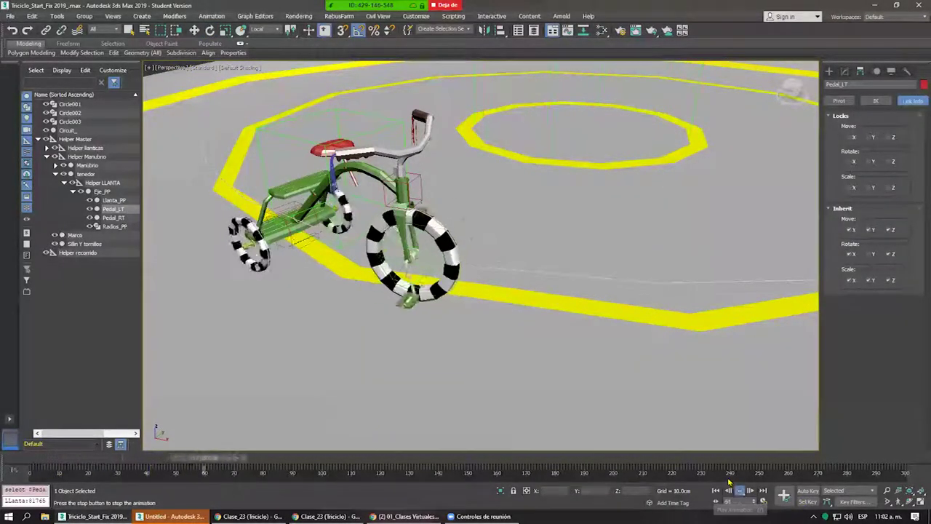
middle_click_drag(465, 255, 495, 260, "alt")
middle_click_drag(459, 334, 618, 339, "alt")
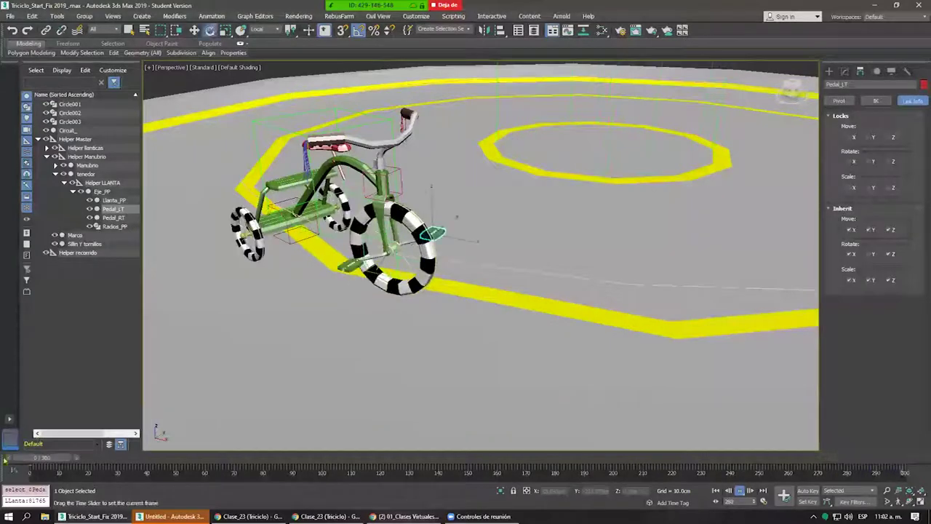
left_click(210, 30)
middle_click_drag(437, 255, 343, 150, "alt")
Link Helper Master to Helper recorrido and play back to watch the tricycle circle the track.
left_click(342, 150)
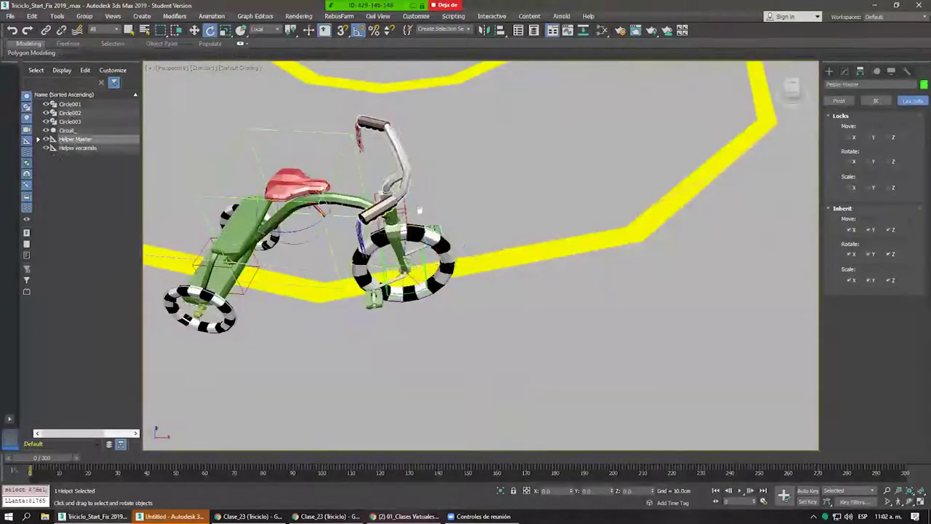
scroll(343, 151, "down", 5)
middle_click_drag(291, 131, 168, 70, "alt")
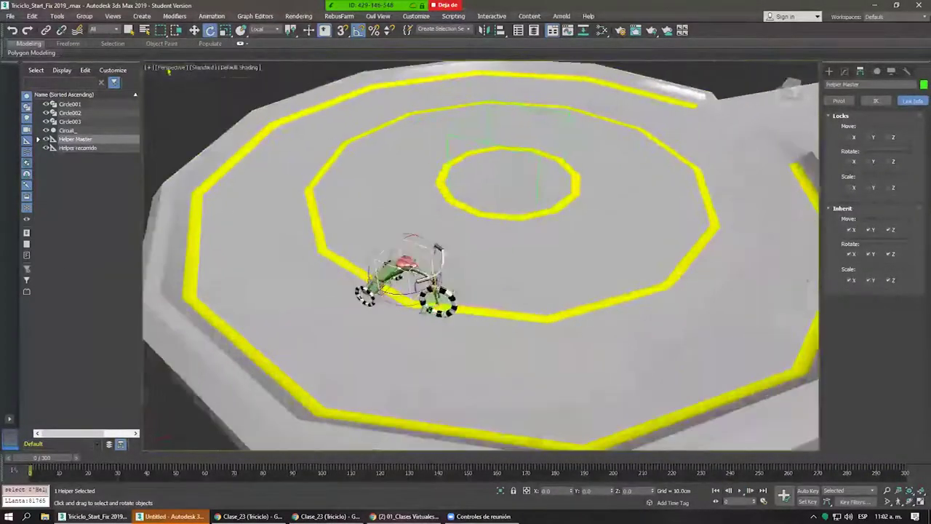
left_click(45, 31)
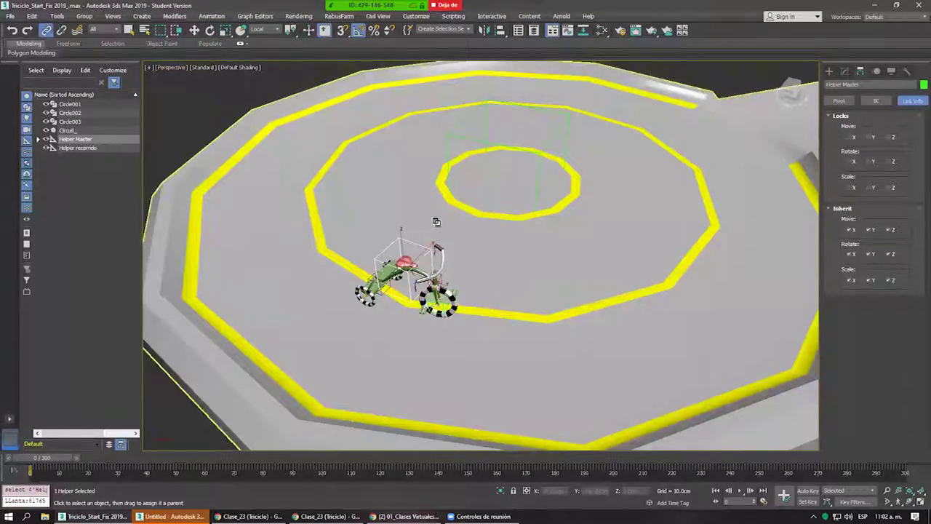
left_click_drag(435, 221, 451, 136)
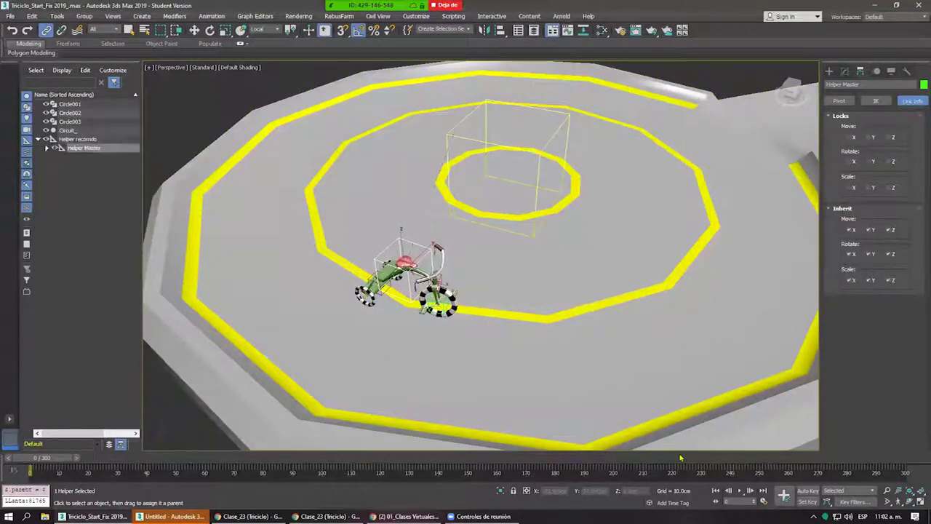
left_click(740, 489)
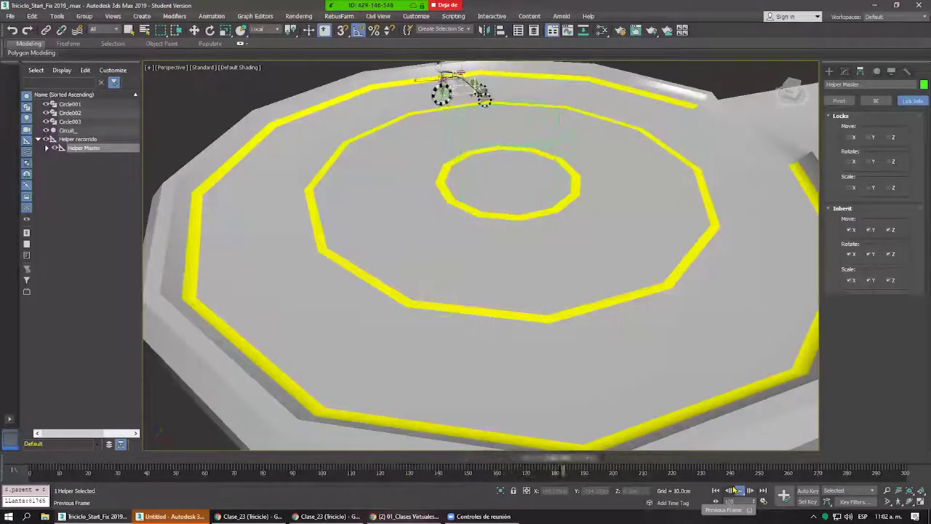
mouse_move(401, 255)
middle_mouse_down("alt")
mouse_move(370, 291)
mouse_move(372, 277)
mouse_move(411, 297)
middle_mouse_up("alt")
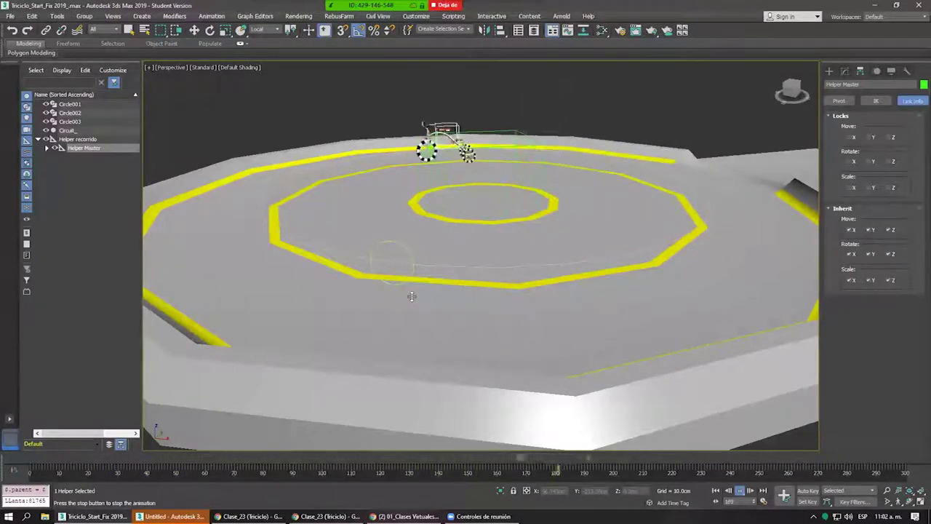
Stop playback and delete the guide circles Circle001, Circle002 and Circle003.
left_click(739, 490)
left_click(45, 30)
left_click(390, 248)
key("Delete")
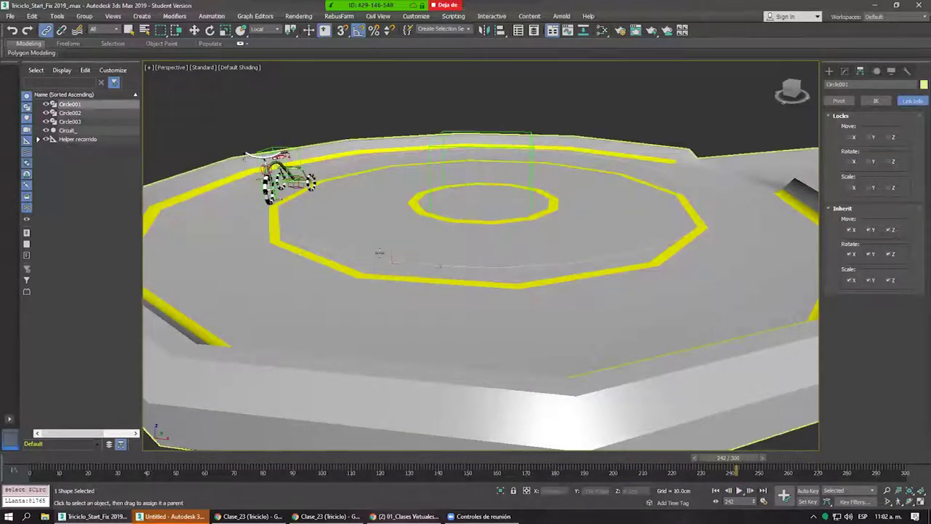
left_click(377, 263)
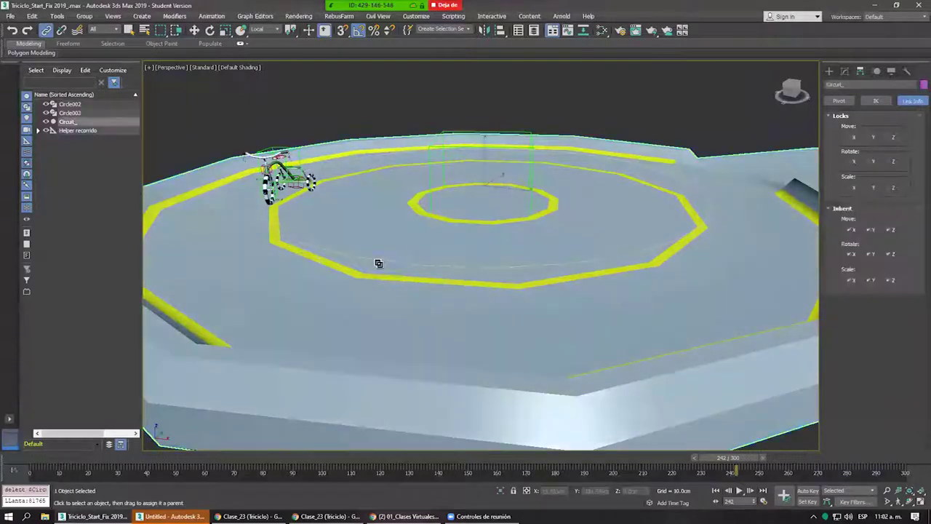
left_click(376, 257)
key("Delete")
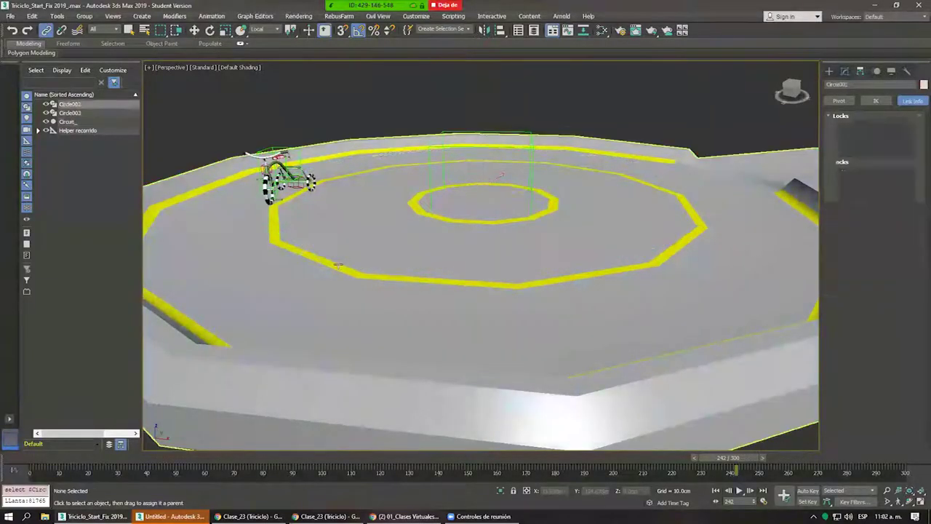
left_click(315, 260)
key("Delete")
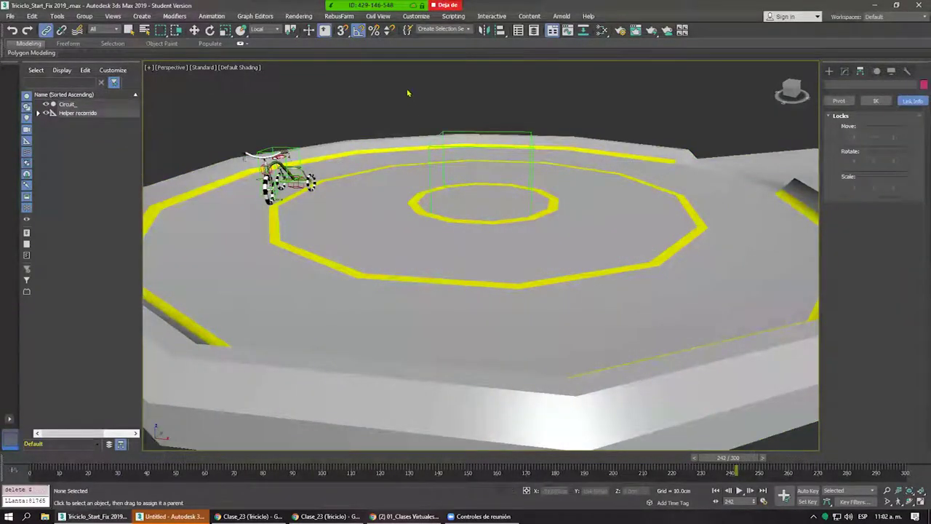
Switch back to Move, frame the platform, and orbit and zoom to inspect the cleared circuit.
key("w")
key("z")
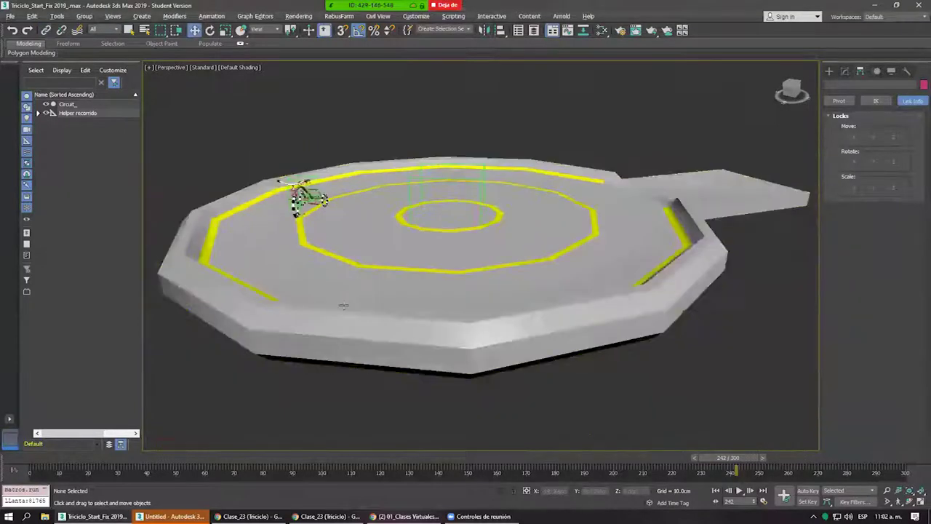
middle_click_drag(343, 306, 393, 289, "alt")
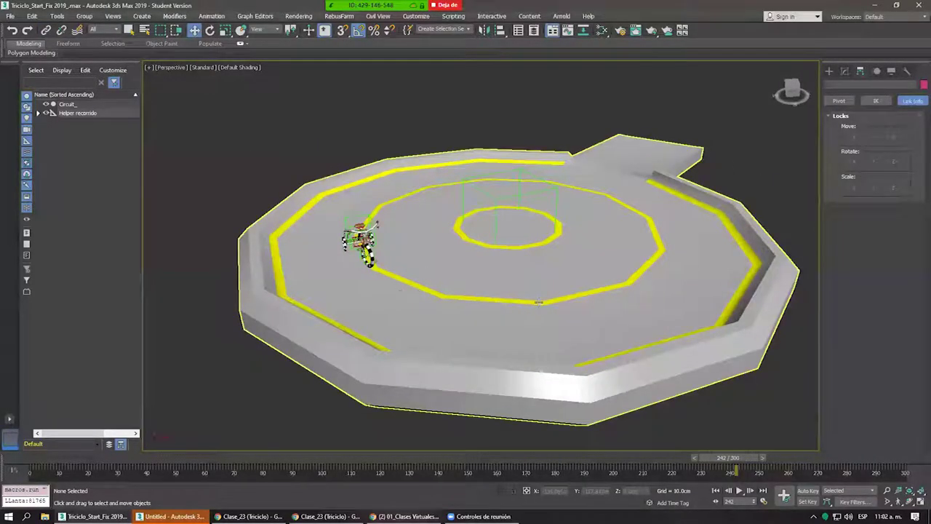
middle_click_drag(514, 235, 218, 270, "alt")
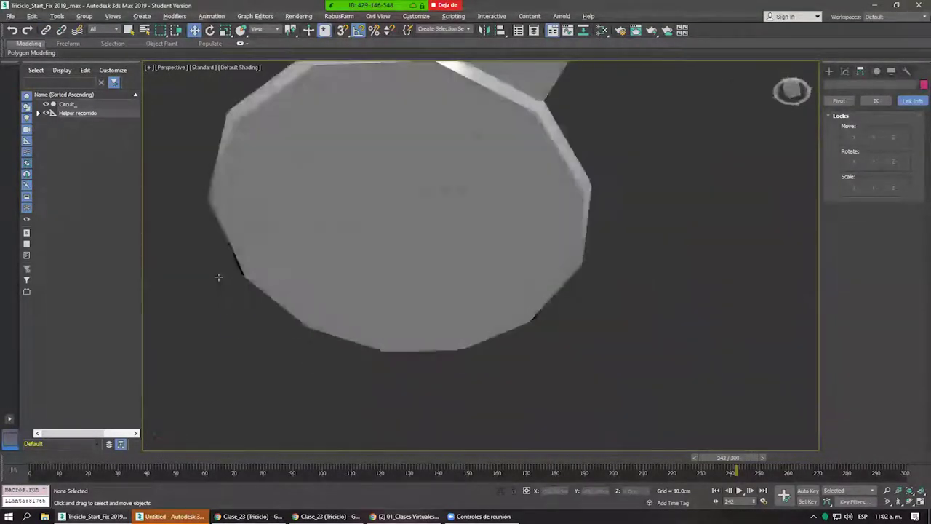
scroll(206, 219, "up", 5)
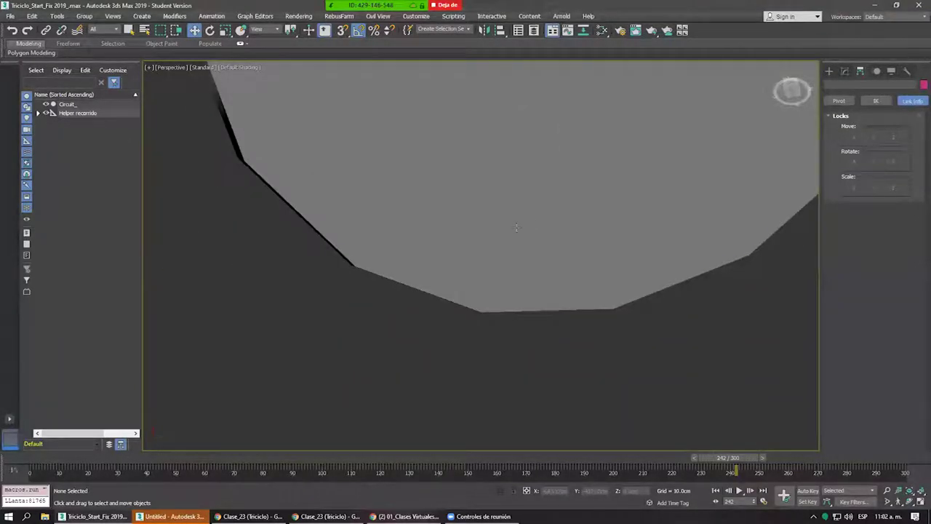
scroll(516, 228, "down", 5)
mouse_move(516, 228)
middle_mouse_down("alt")
mouse_move(522, 204)
mouse_move(451, 218)
mouse_move(408, 204)
mouse_move(445, 232)
mouse_move(432, 239)
mouse_move(451, 241)
middle_mouse_up("alt")
scroll(522, 203, "up", 3)
scroll(517, 221, "up", 3)
scroll(408, 204, "up", 4)
scroll(407, 203, "down", 2)
scroll(406, 207, "down", 2)
scroll(421, 213, "up", 1)
scroll(460, 240, "up", 2)
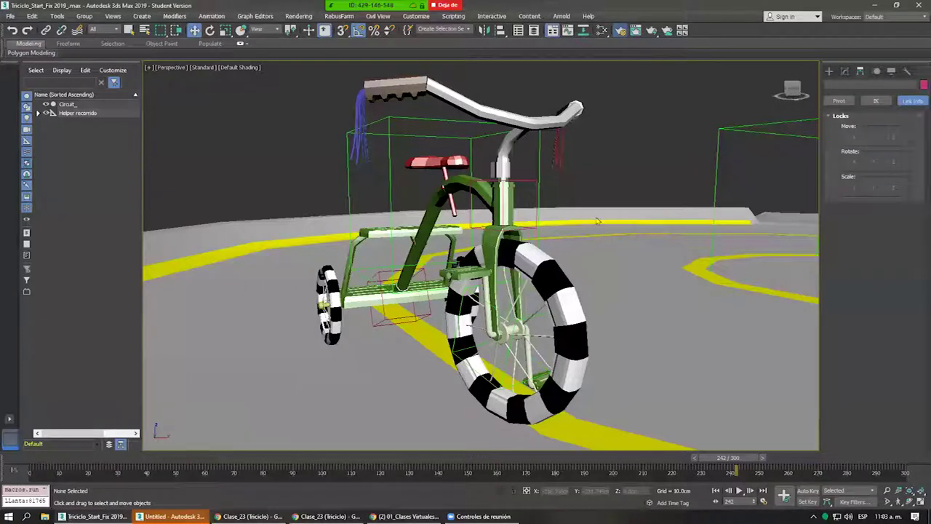
Set the Render Setup output size to the HDTV (video) 1280×720 preset.
key("F10")
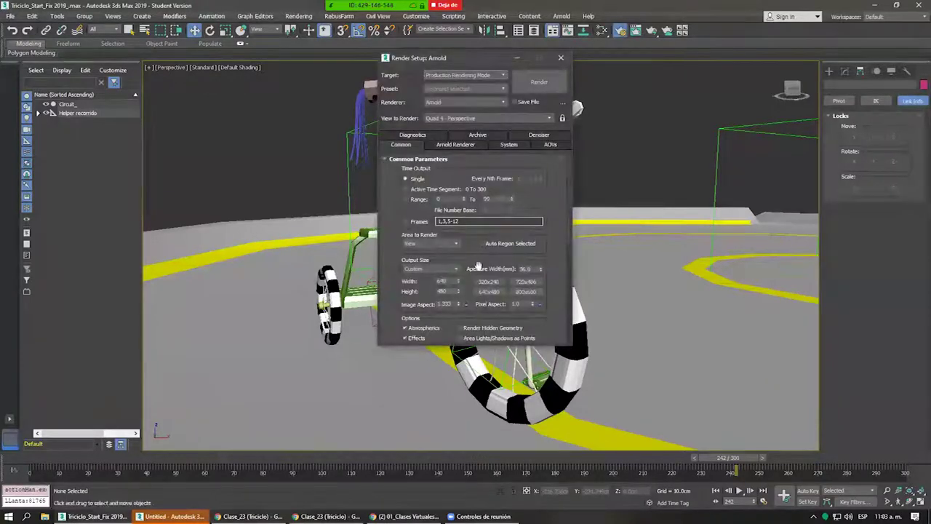
left_click(457, 271)
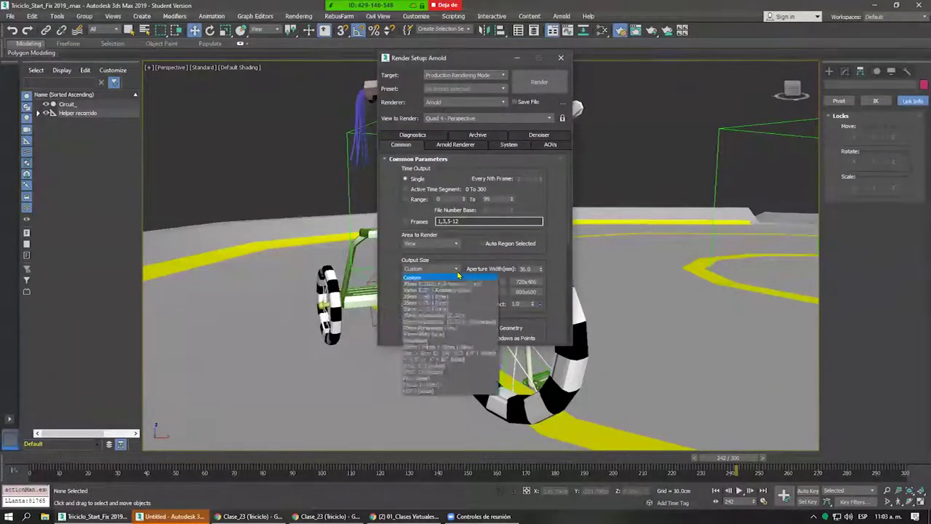
left_click(422, 393)
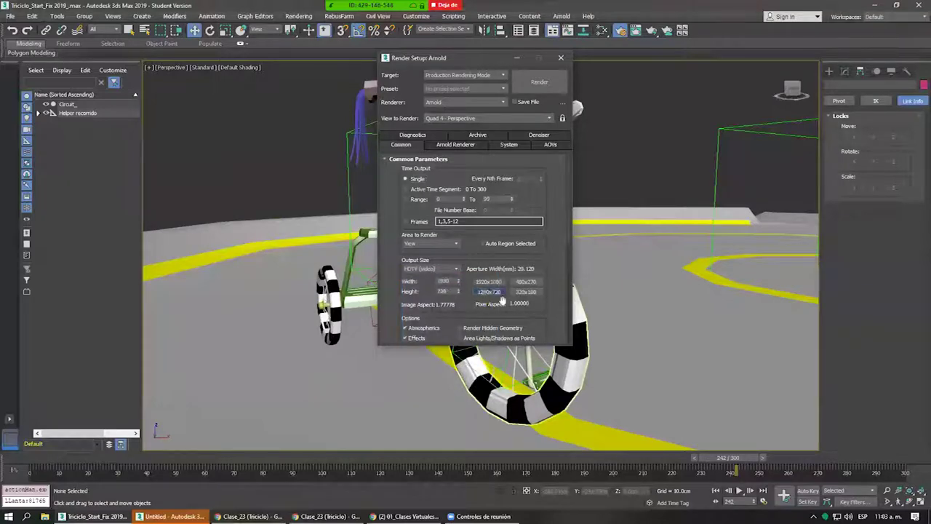
left_click(560, 58)
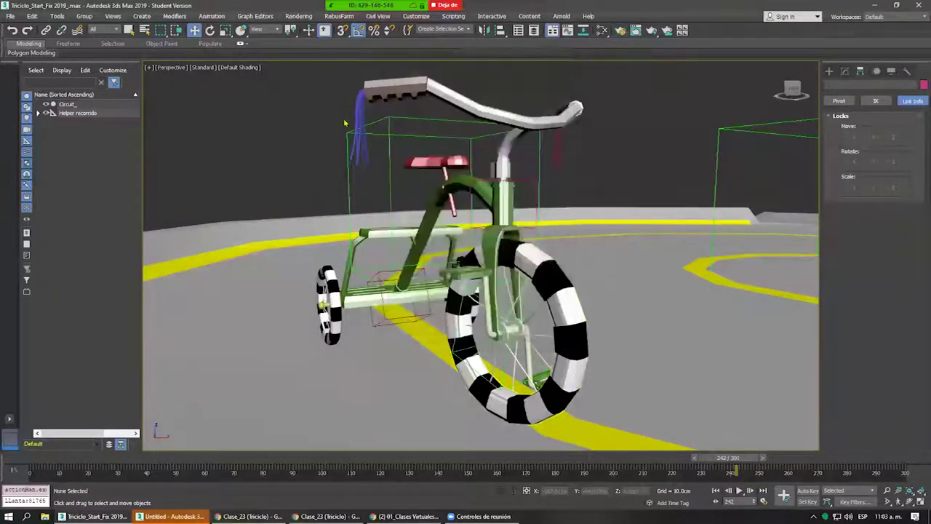
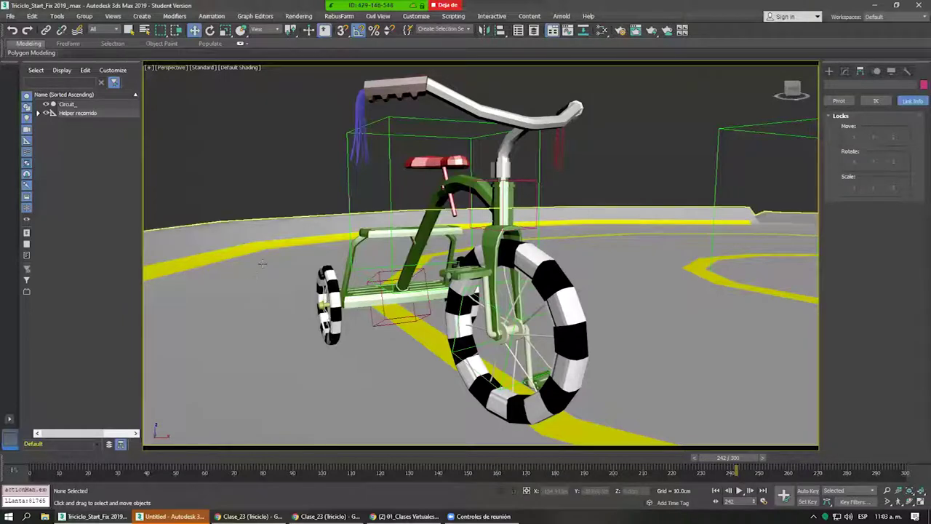
Rearrange the four-view layout sizes, then maximize the Perspective view again.
key("alt+w")
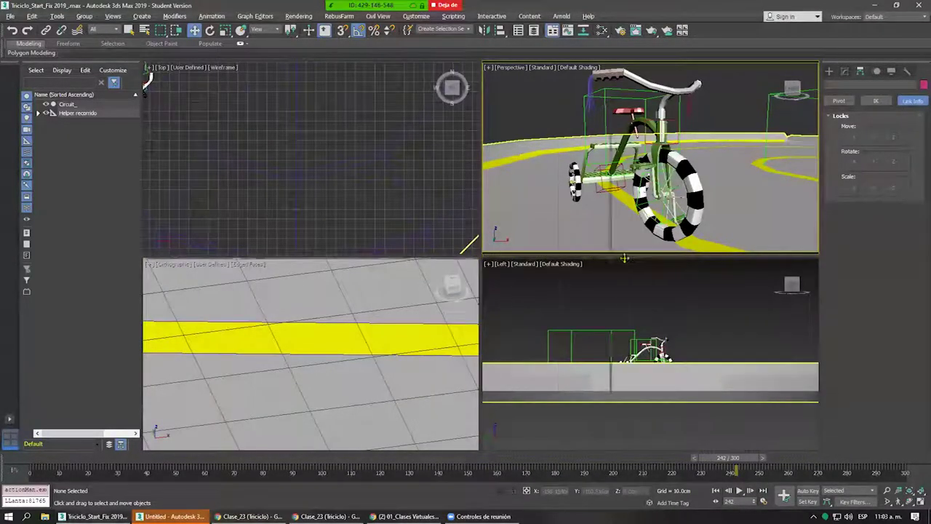
left_click_drag(482, 256, 635, 258)
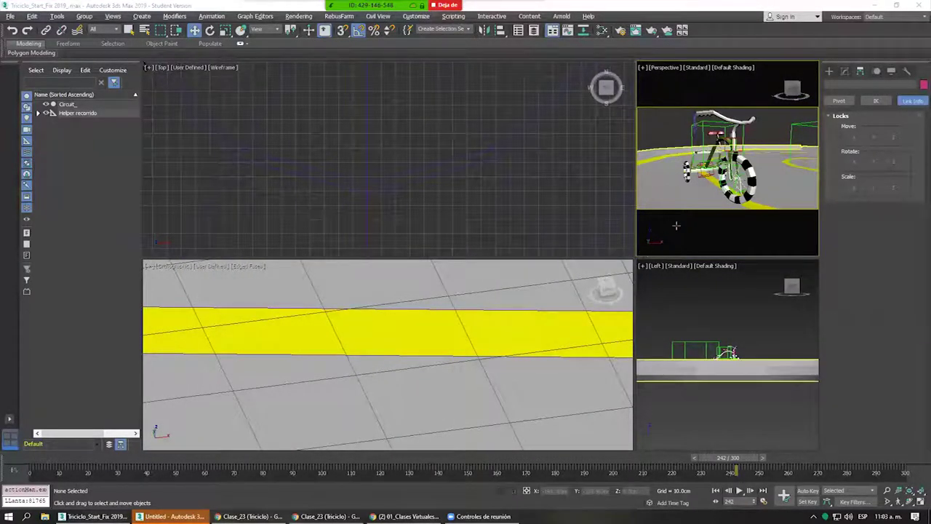
key("shift+f")
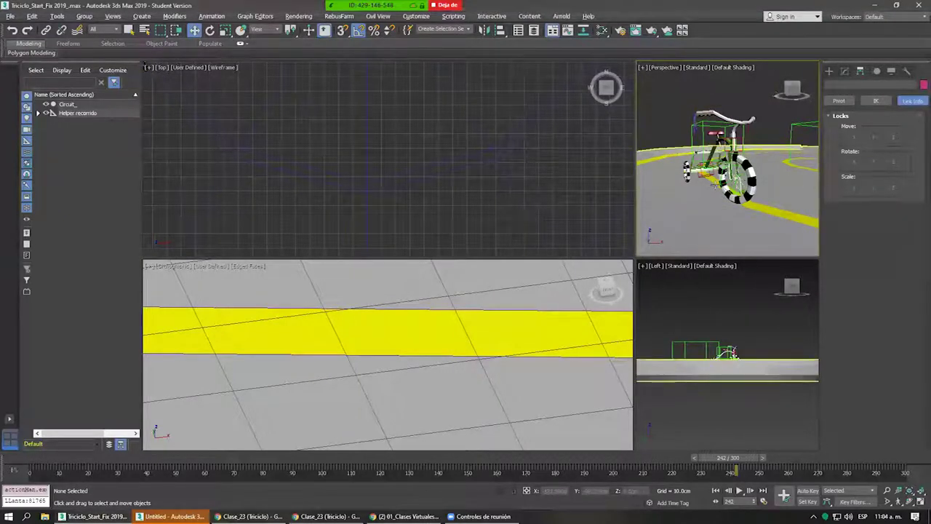
key("shift+f")
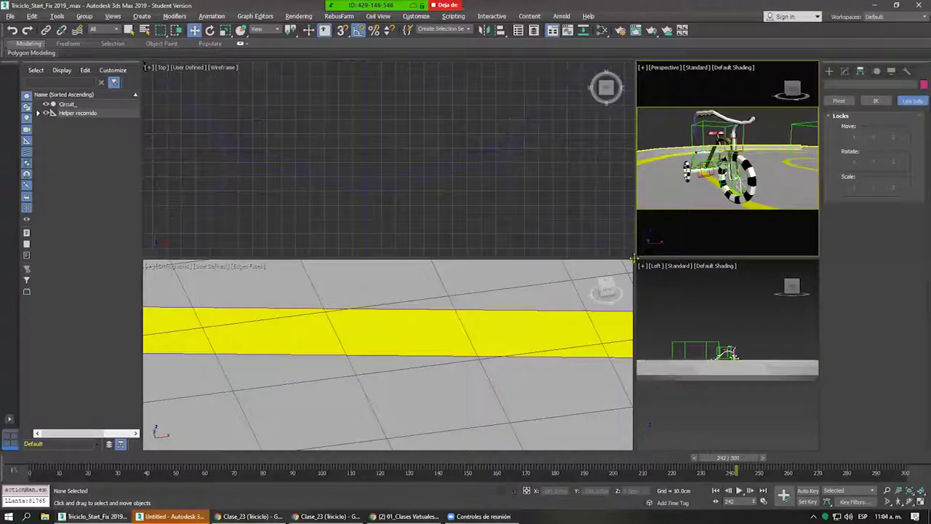
left_click_drag(640, 260, 404, 264)
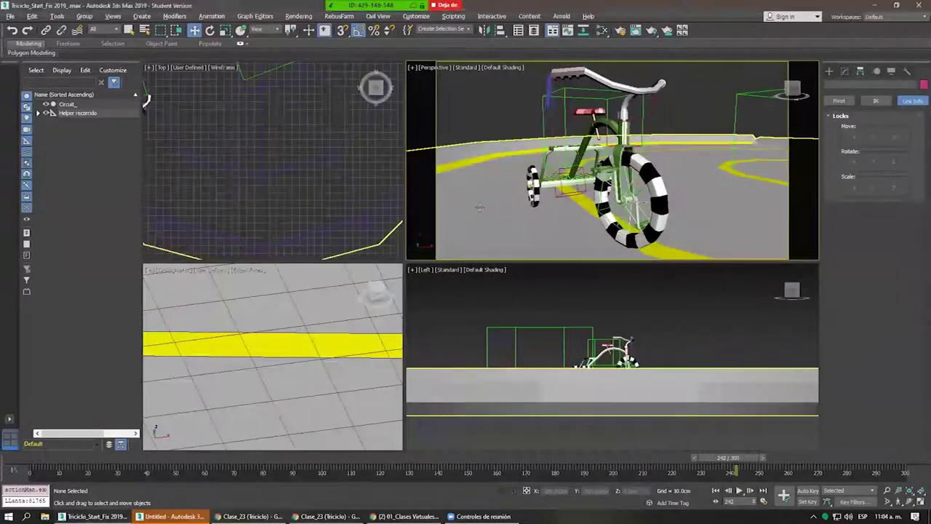
key("alt+w")
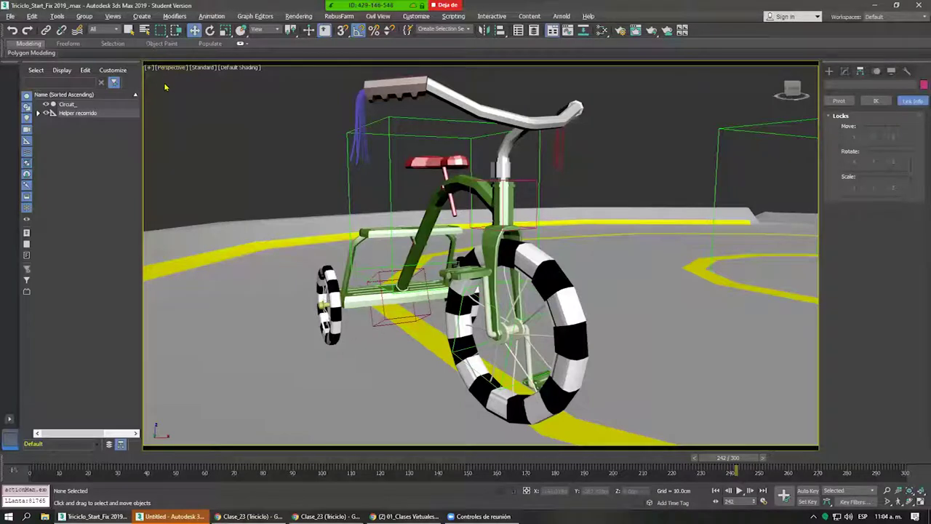
Create PhysCamera001 from the current view framing the tricycle, then orbit the Perspective view around the circuit.
key("ctrl+c")
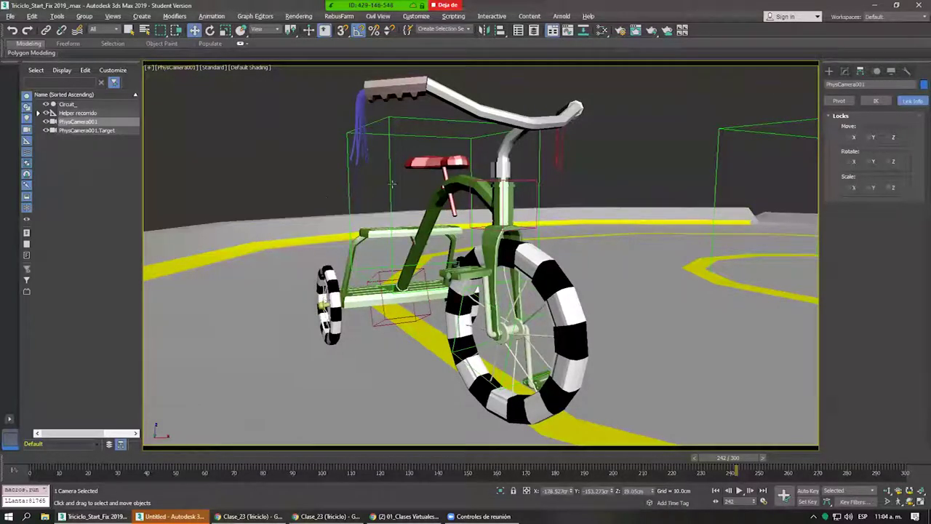
middle_click_drag(350, 189, 330, 186)
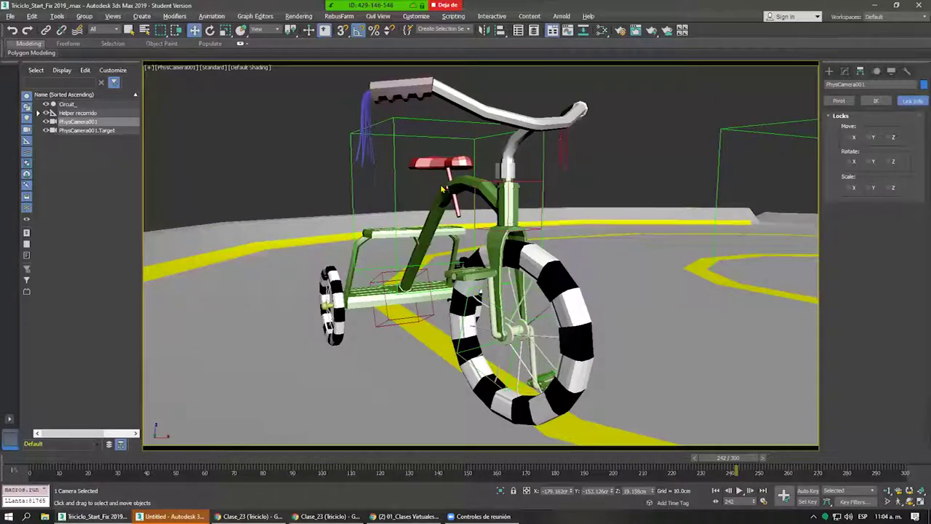
key("p")
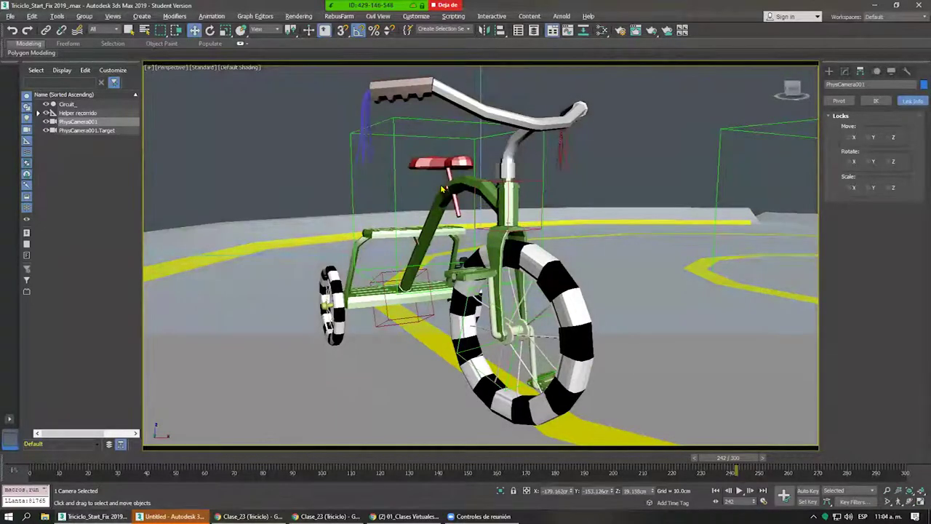
scroll(442, 189, "down", 10)
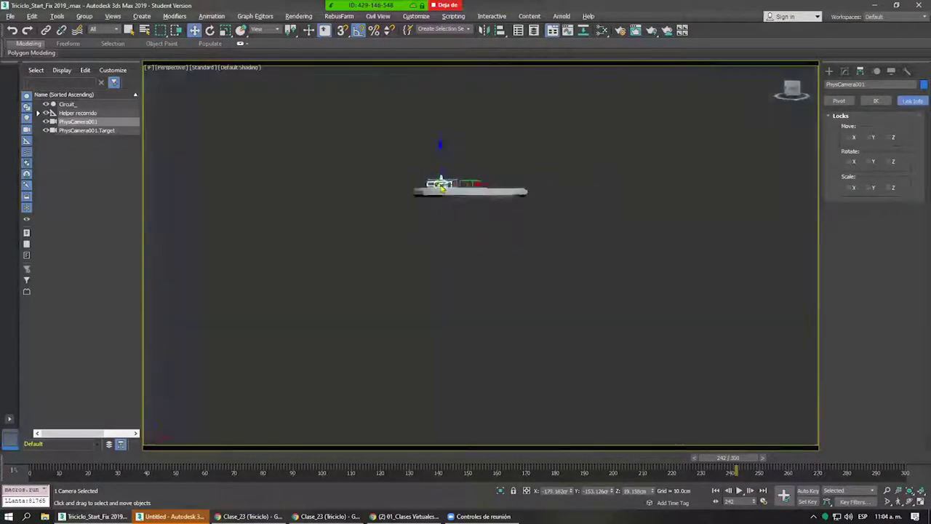
middle_click_drag(441, 189, 524, 219, "alt")
scroll(524, 218, "up", 5)
mouse_move(484, 159)
middle_mouse_down("alt")
mouse_move(505, 245)
mouse_move(536, 211)
mouse_move(480, 218)
middle_mouse_up("alt")
scroll(420, 256, "up", 3)
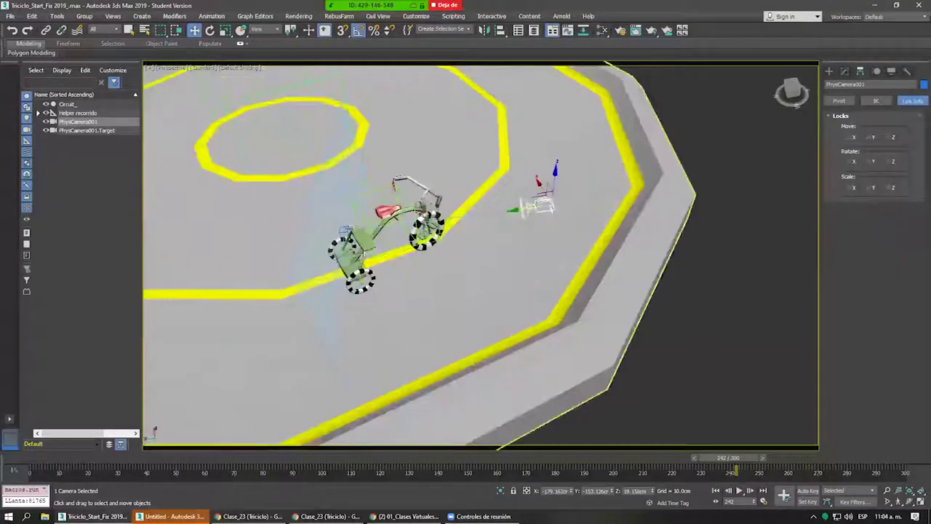
Select PhysCamera001.Target and move it down toward the tricycle.
left_click(86, 130)
scroll(420, 256, "up", 3)
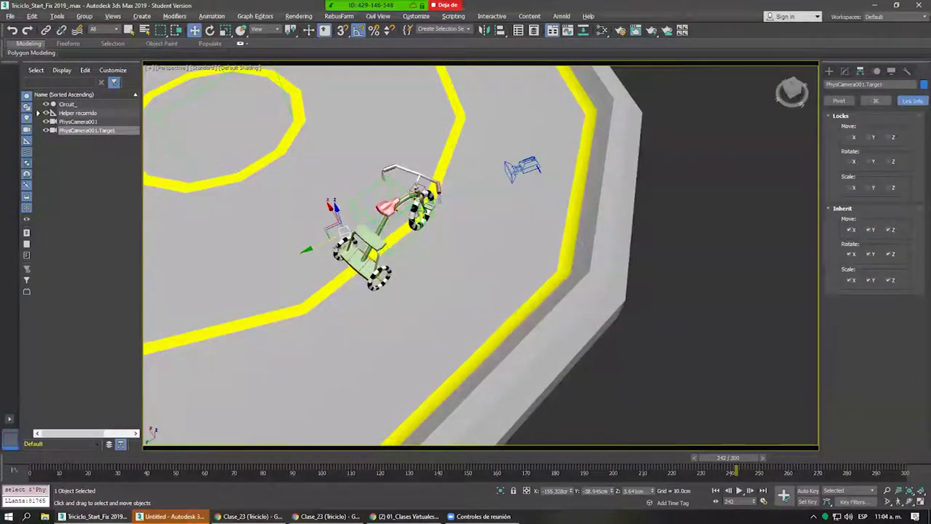
mouse_move(391, 242)
middle_mouse_down("alt")
mouse_move(402, 244)
mouse_move(440, 190)
mouse_move(429, 254)
middle_mouse_up("alt")
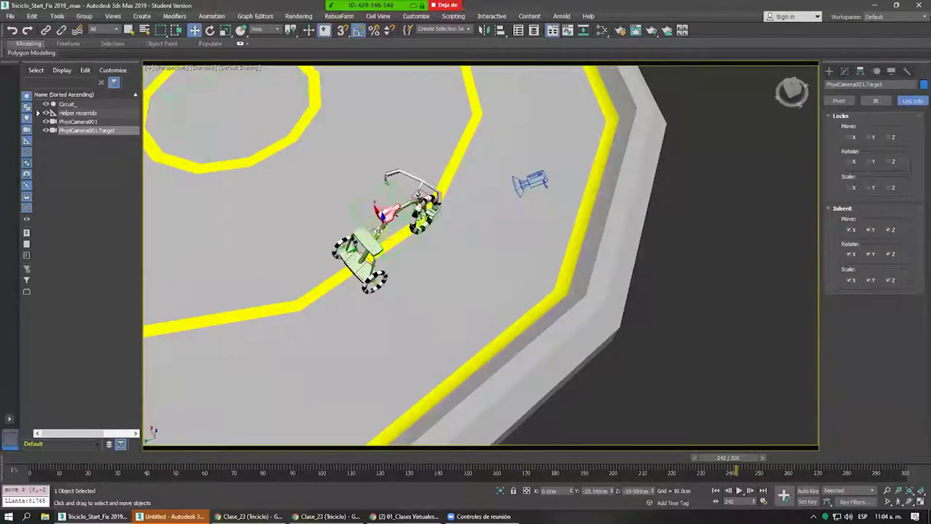
middle_click_drag(430, 255, 426, 226, "alt")
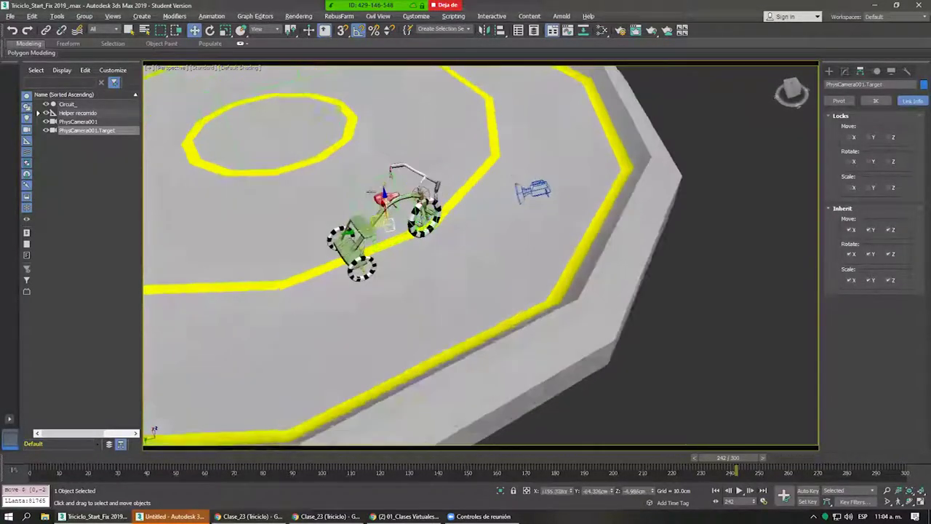
left_click_drag(374, 121, 377, 142)
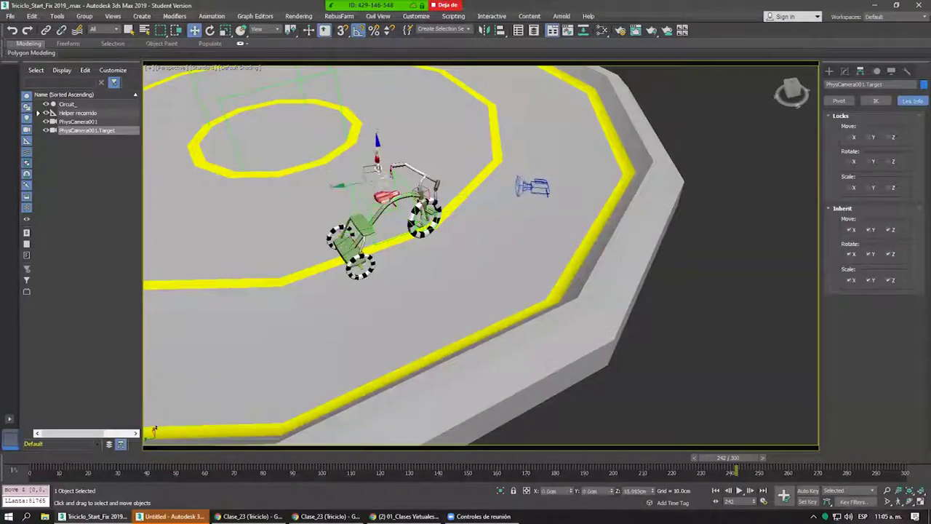
middle_click_drag(376, 142, 379, 133, "alt")
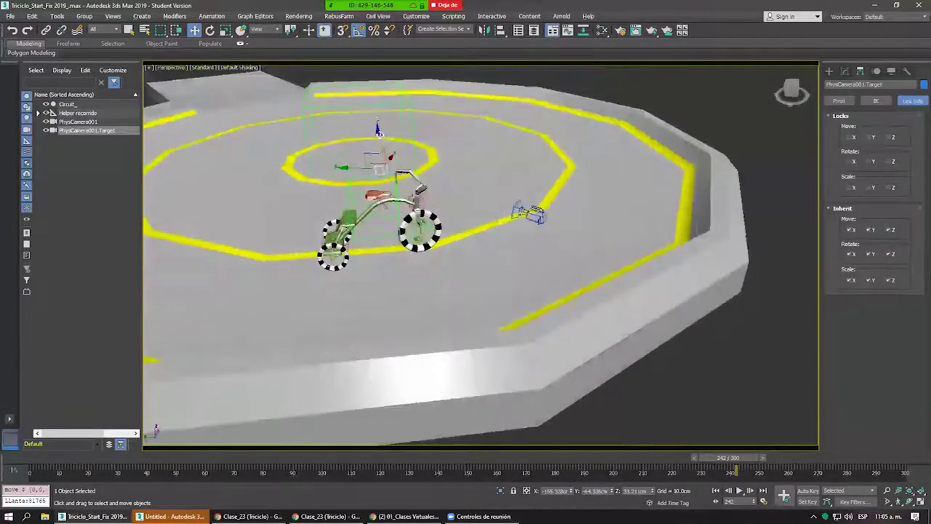
left_click_drag(372, 154, 374, 171)
scroll(379, 167, "up", 3)
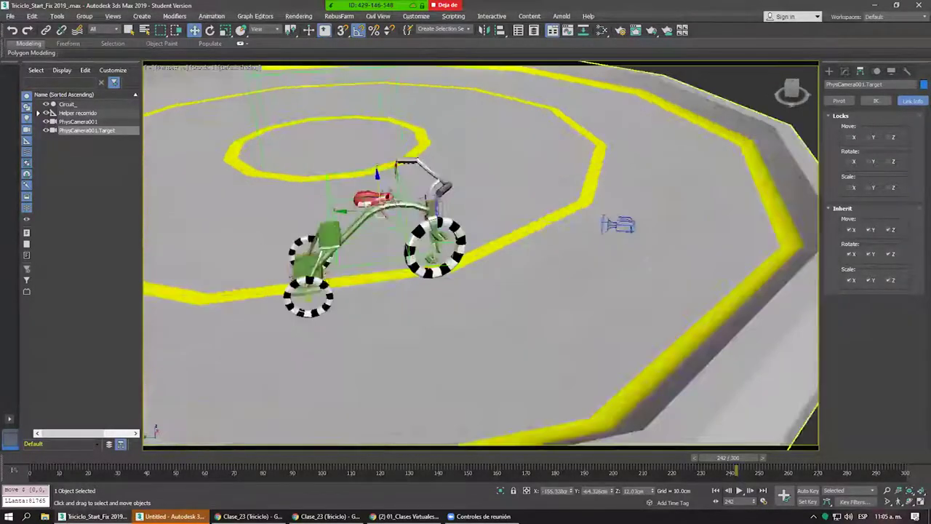
middle_click_drag(380, 167, 372, 172, "alt")
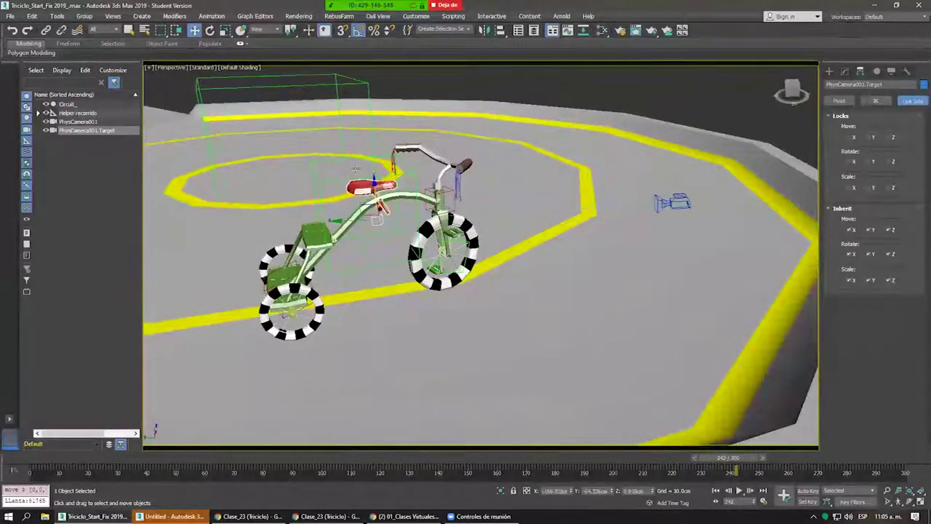
Link PhysCamera001.Target to Helper Master and play the animation through the camera.
left_click(46, 29)
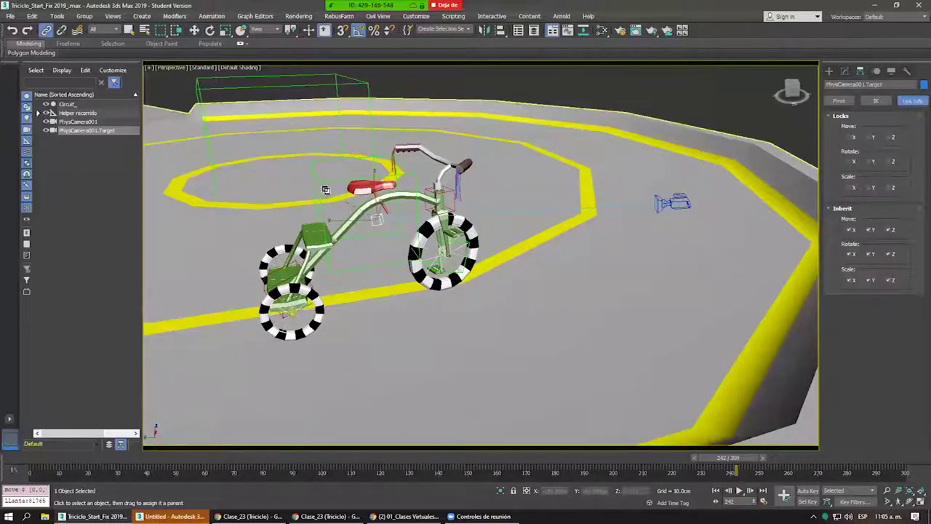
left_click_drag(376, 219, 376, 219)
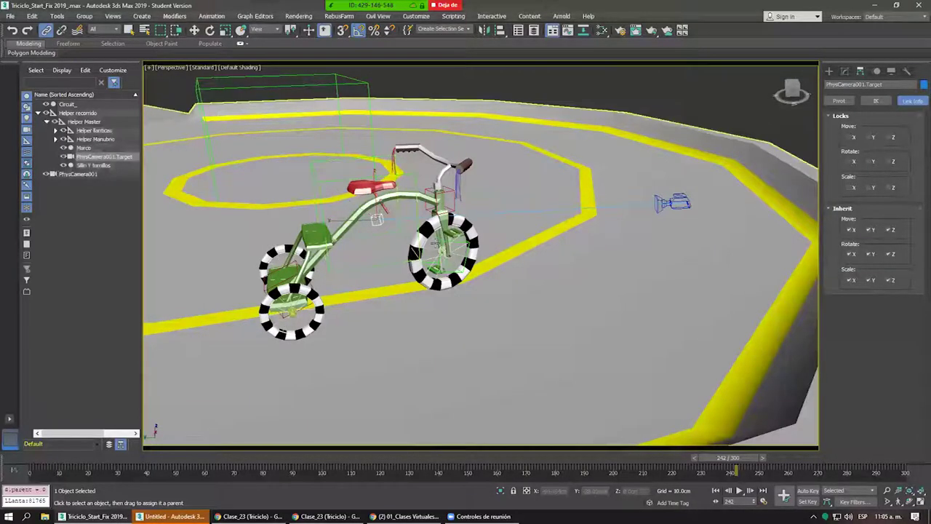
key("c")
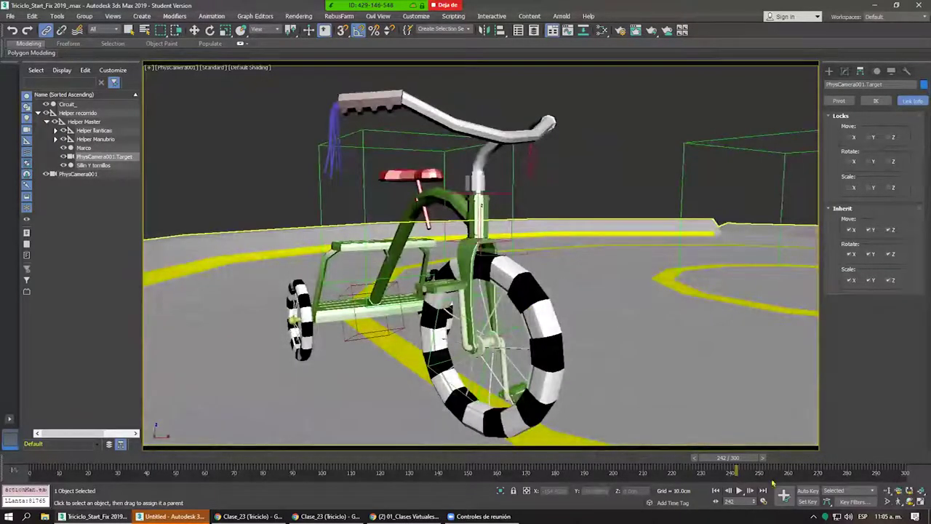
left_click(739, 491)
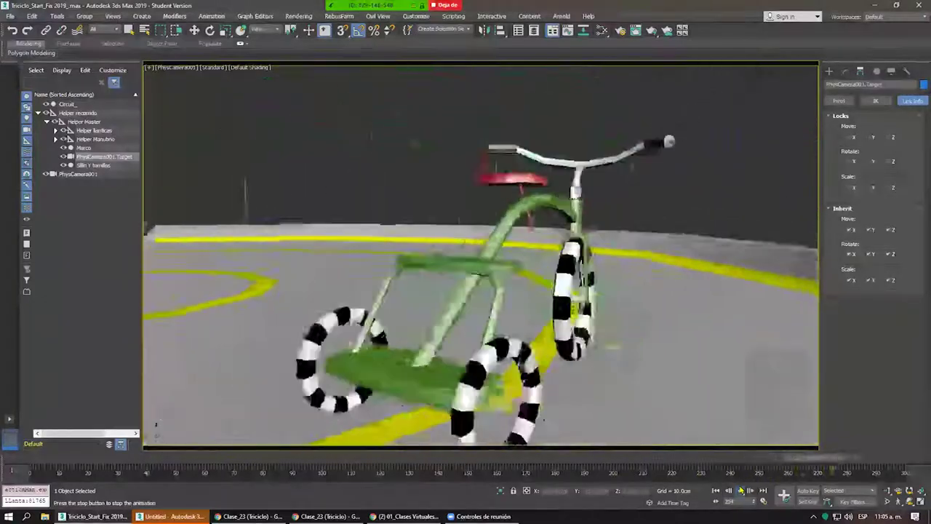
Orbit the Perspective view for a higher look at the track, then look through the camera again.
key("p")
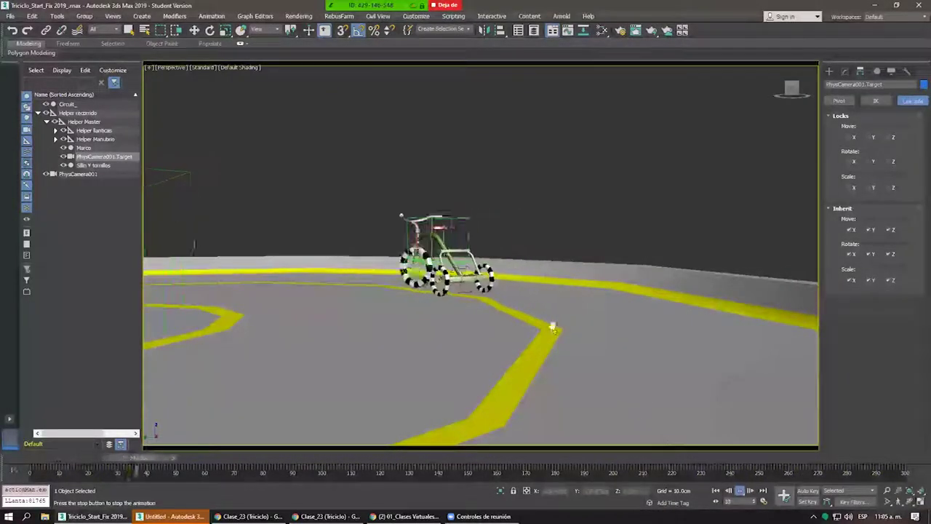
scroll(536, 316, "down", 5)
mouse_move(536, 315)
middle_mouse_down("alt")
mouse_move(437, 349)
mouse_move(449, 260)
mouse_move(422, 255)
middle_mouse_up("alt")
scroll(441, 333, "up", 3)
scroll(449, 260, "up", 2)
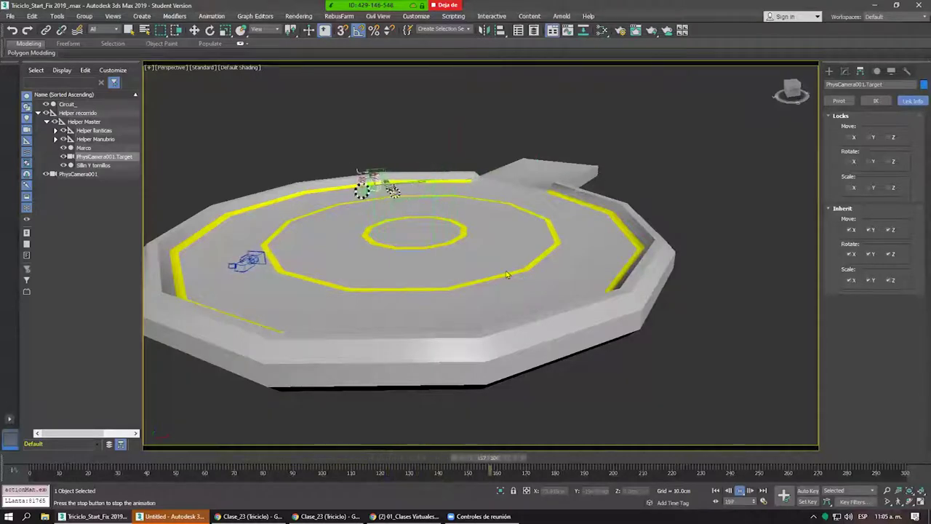
key("c")
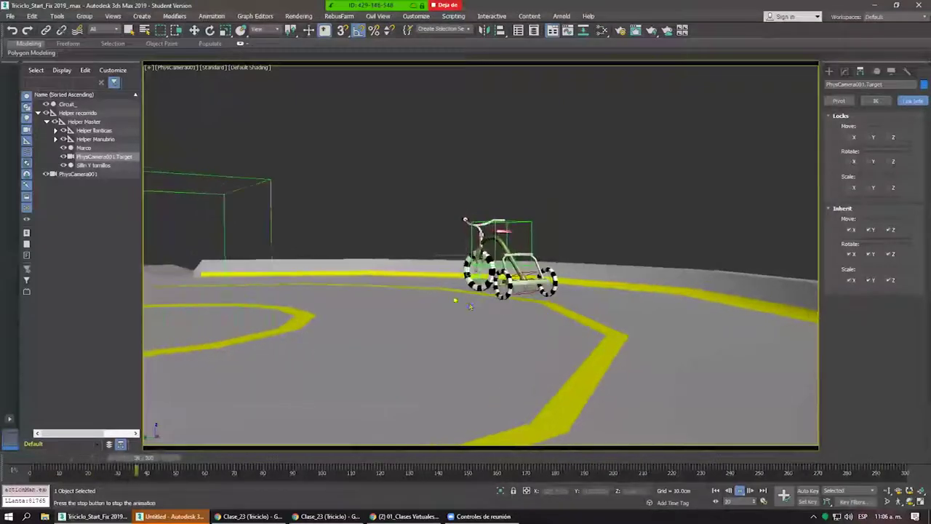
Scrub back to around frame 25 and turn on Auto Key.
key("p")
scroll(480, 255, "down", 5)
middle_click_drag(480, 255, 497, 298, "alt")
scroll(497, 298, "up", 5)
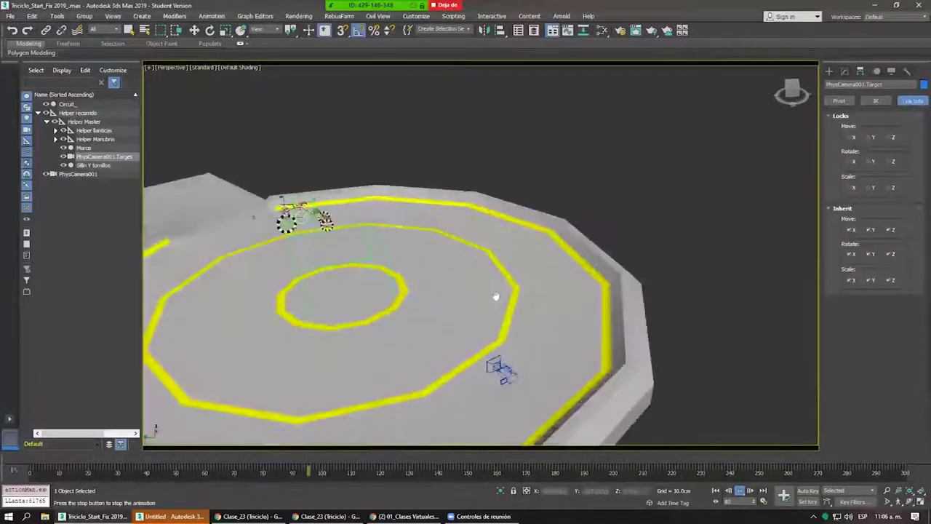
scroll(596, 434, "up", 2)
left_click_drag(451, 472, 30, 472)
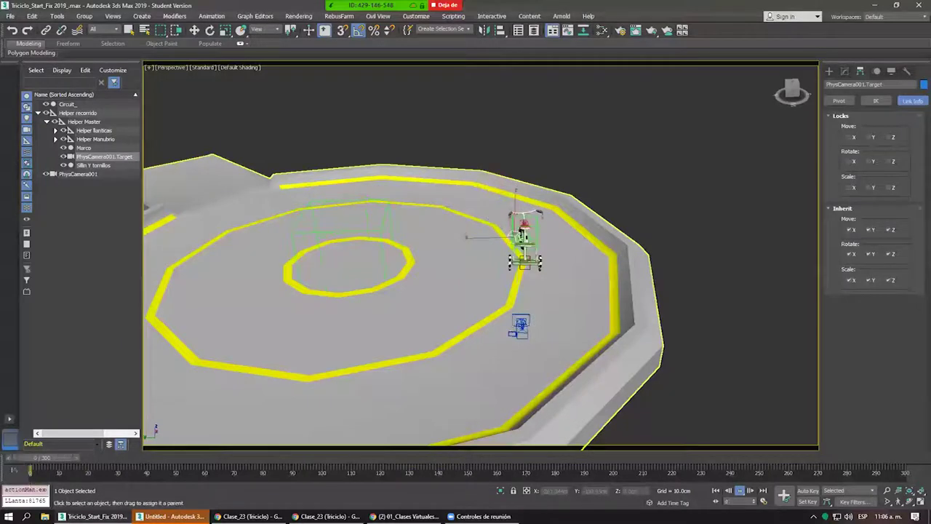
left_click(808, 491)
key("q")
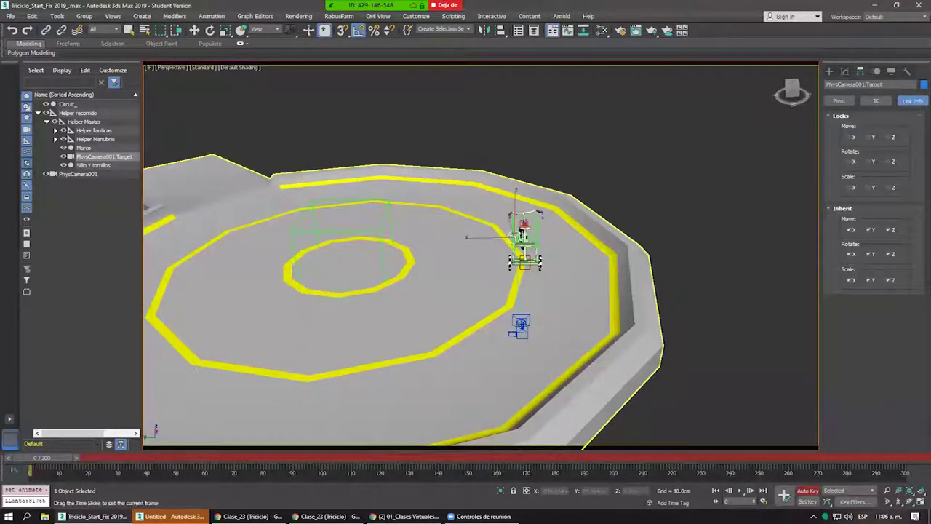
Move PhysCamera001 toward the track's front-left edge.
left_click(540, 301)
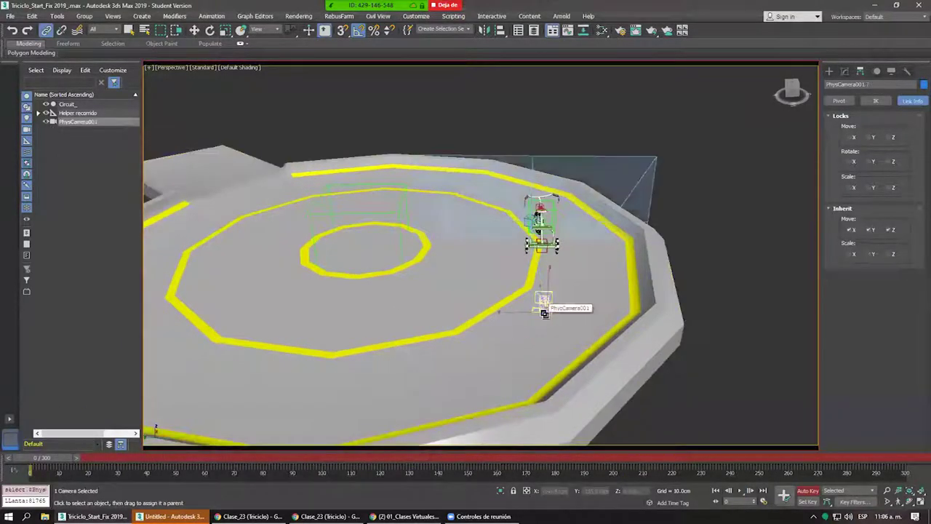
middle_click_drag(539, 301, 494, 282, "alt")
scroll(492, 282, "down", 3)
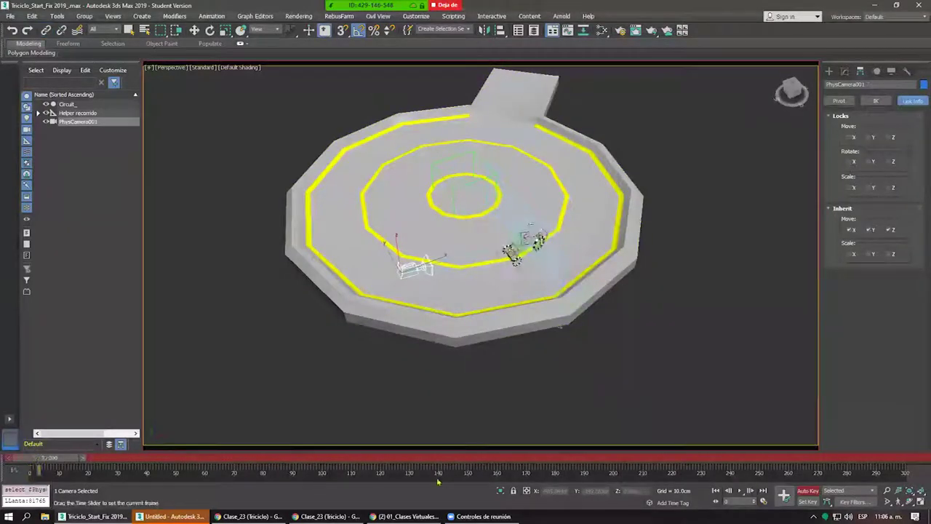
right_click(437, 240)
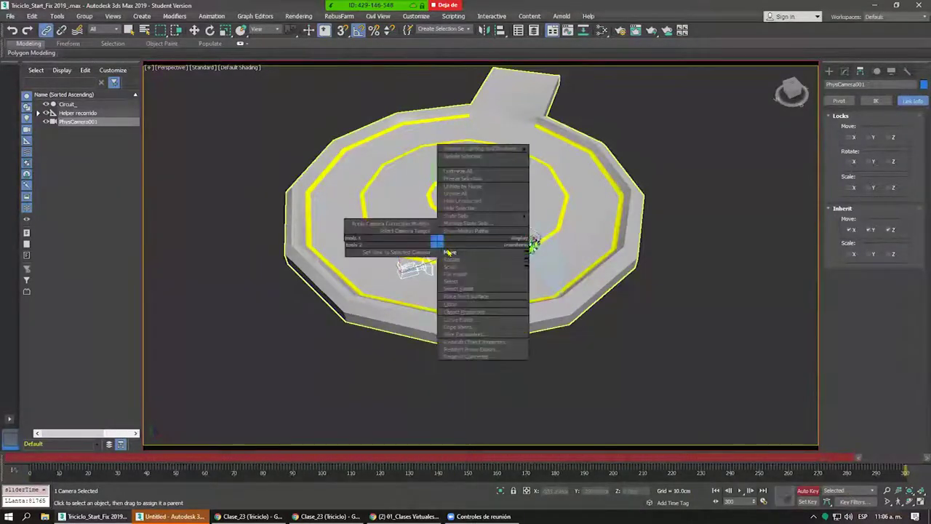
left_click(457, 249)
left_click_drag(411, 265, 366, 349)
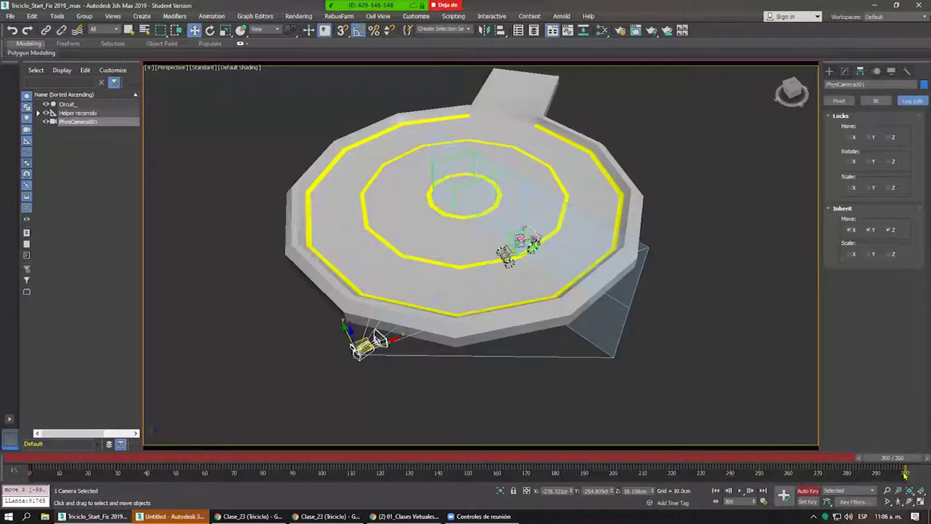
Shift the camera's key earlier and copy it along the timeline, then play the animation through the camera.
left_click_drag(904, 471, 511, 470)
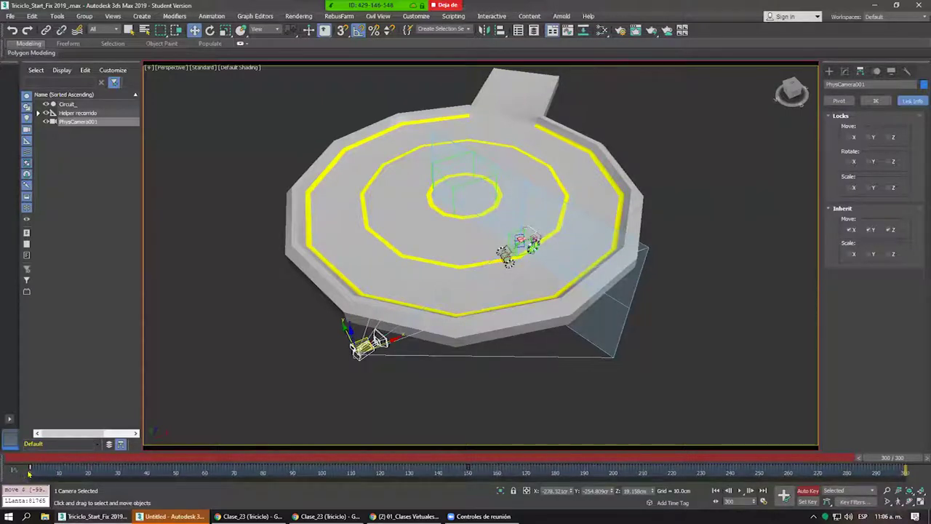
left_click_drag(120, 471, 884, 478, "shift")
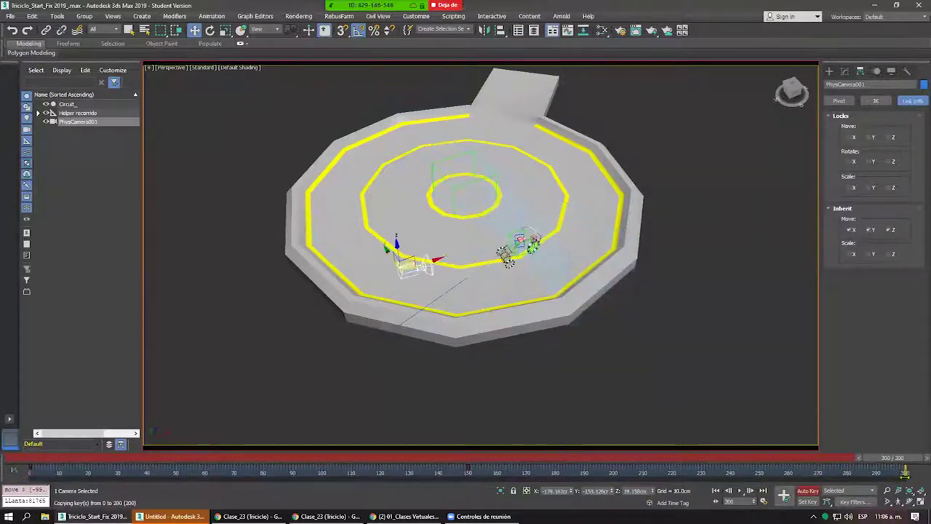
left_click(29, 463)
key("c")
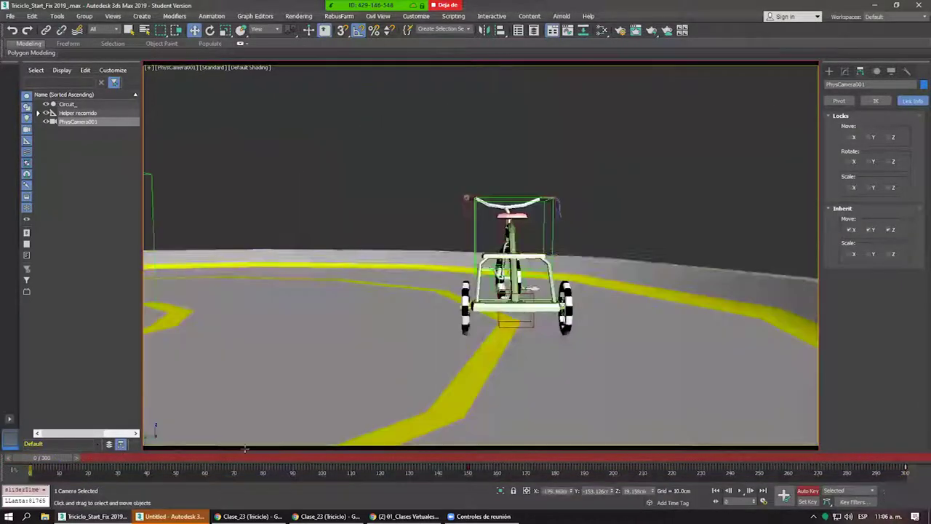
left_click(739, 491)
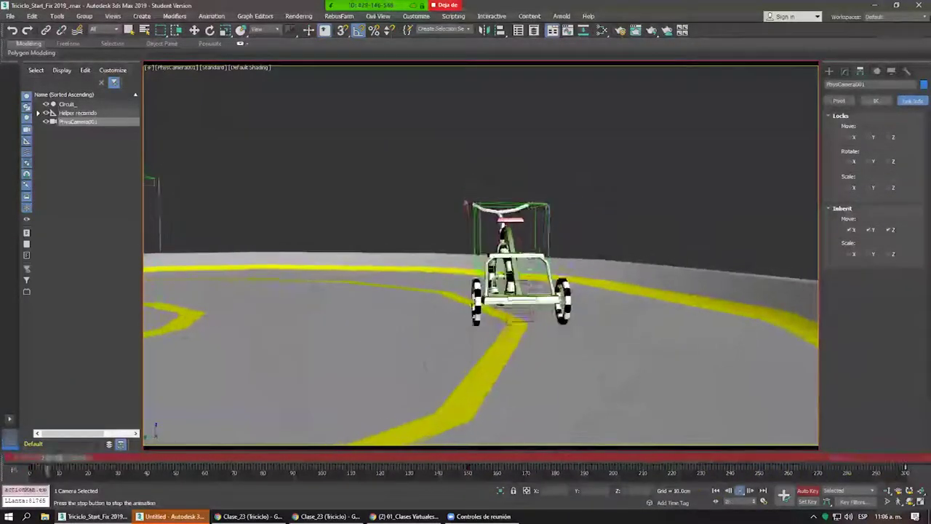
key("p")
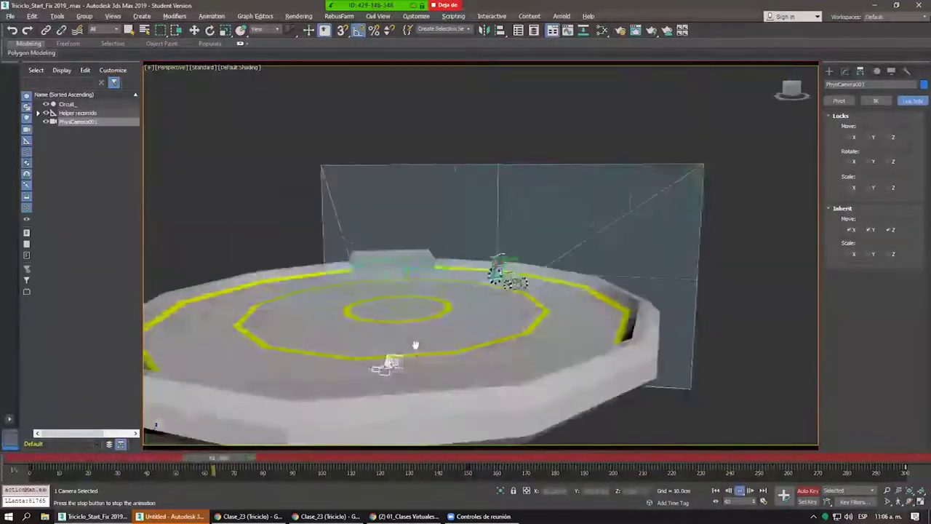
middle_click_drag(502, 329, 312, 318, "alt")
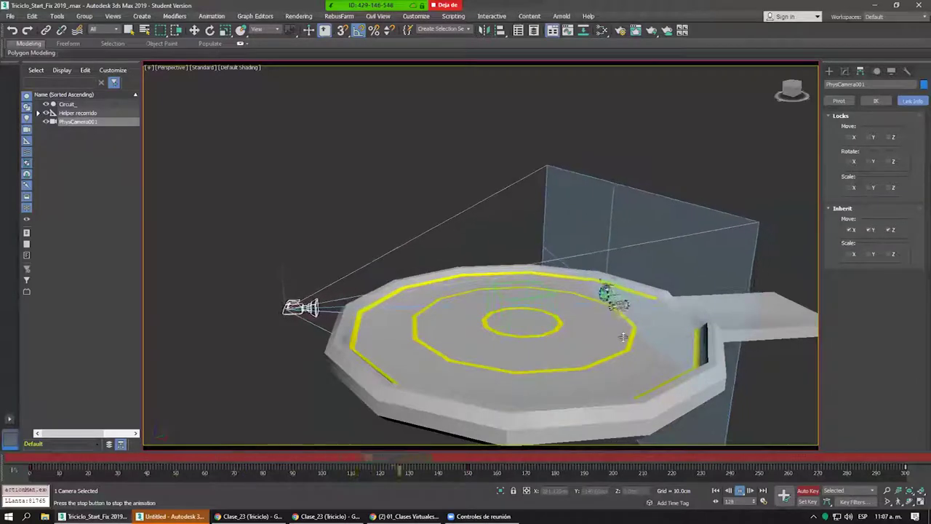
scroll(507, 263, "up", 2)
scroll(508, 263, "up", 4)
scroll(507, 263, "down", 3)
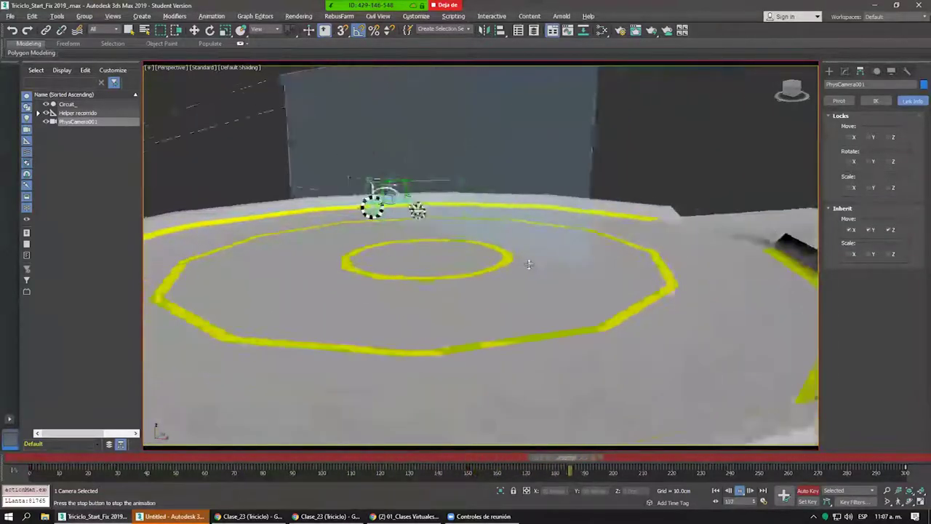
scroll(516, 261, "down", 3)
mouse_move(524, 262)
middle_mouse_down("alt")
mouse_move(580, 325)
mouse_move(632, 328)
middle_mouse_up("alt")
scroll(632, 329, "down", 3)
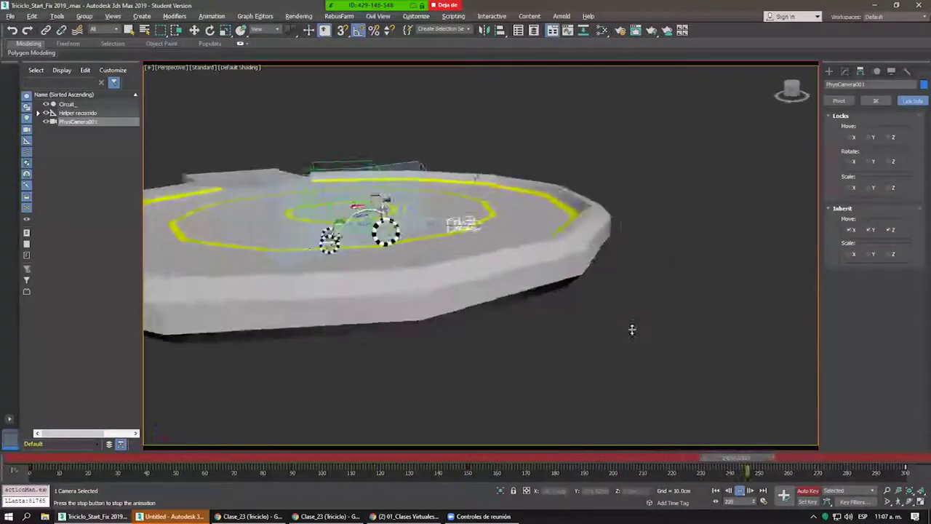
scroll(619, 328, "down", 2)
middle_click_drag(411, 289, 411, 312, "alt")
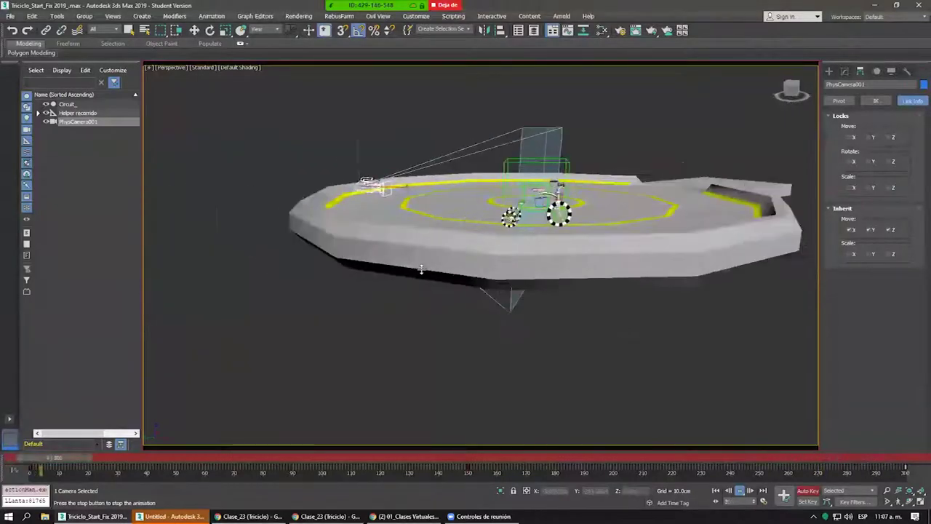
scroll(411, 313, "up", 3)
scroll(411, 313, "up", 2)
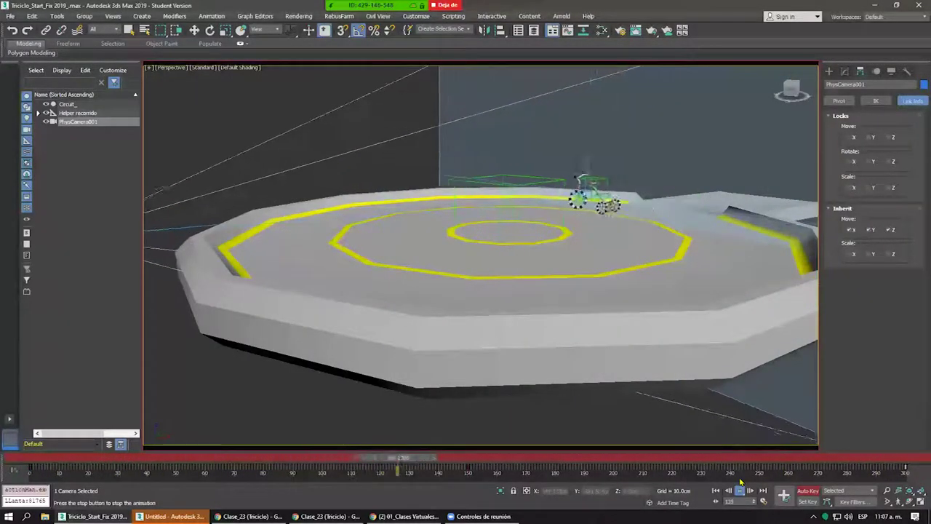
Stop playback, switch to Top view and turn off Auto Key.
key("w")
left_click(456, 244)
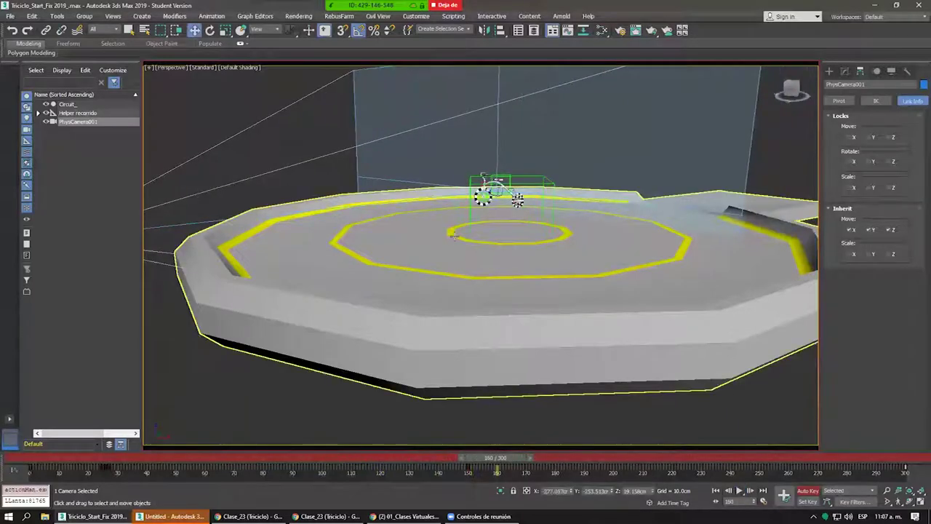
key("t")
left_click(647, 283)
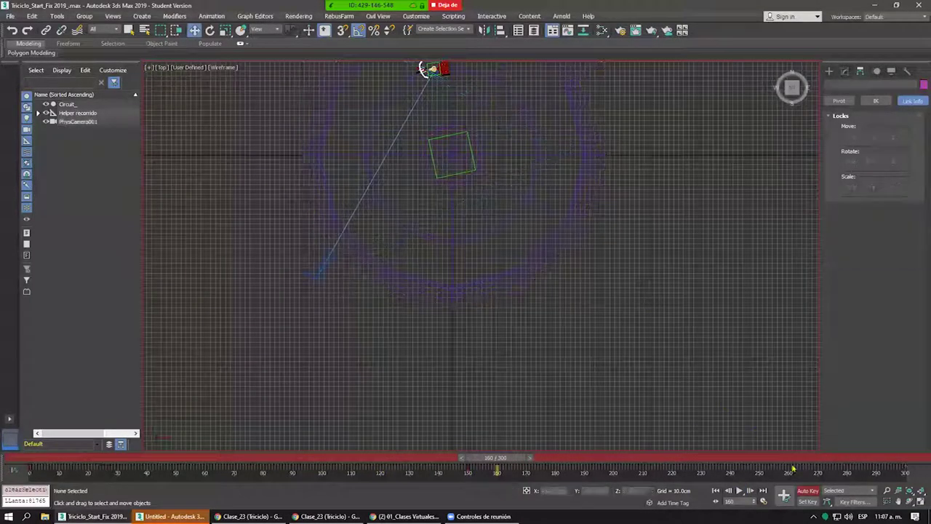
left_click(806, 490)
left_click(387, 279)
middle_click_drag(387, 279, 398, 310)
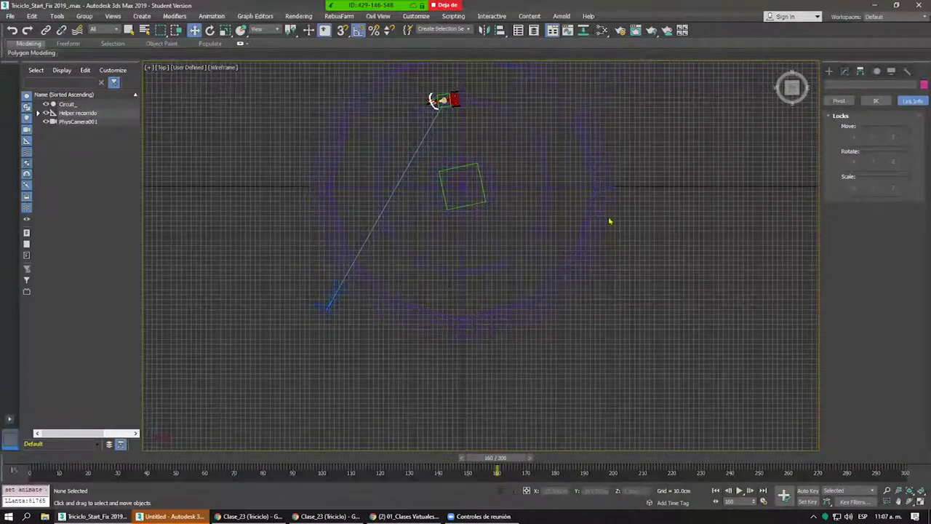
Recentre the Top view and pick the Line tool from Create > Shapes.
left_click(829, 72)
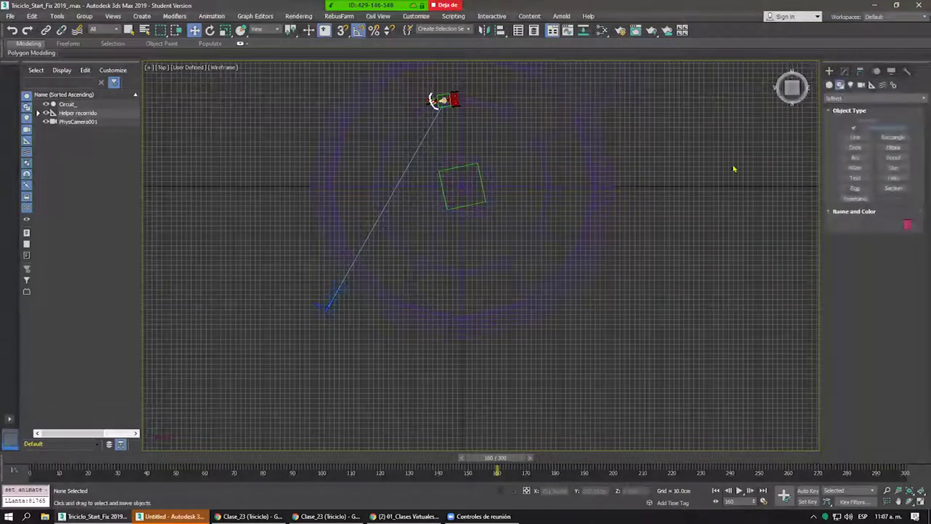
middle_click_drag(632, 190, 724, 214)
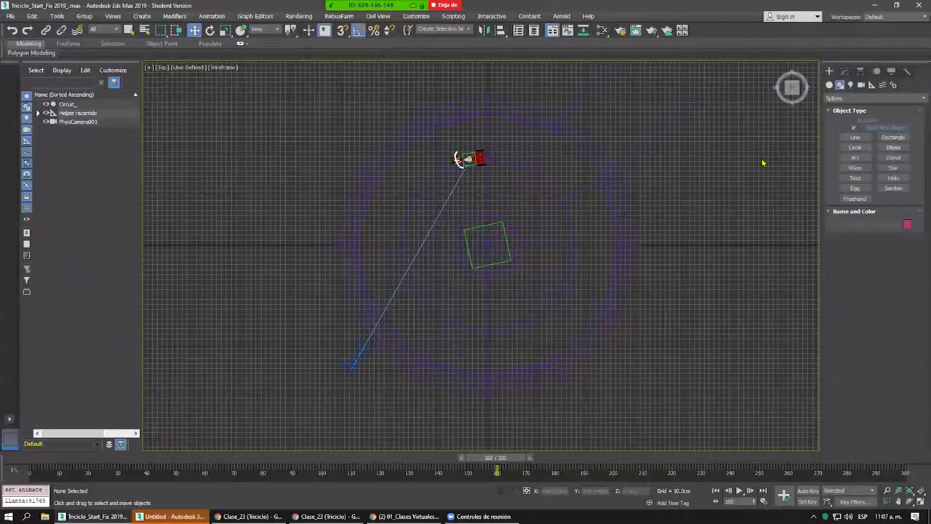
left_click(861, 85)
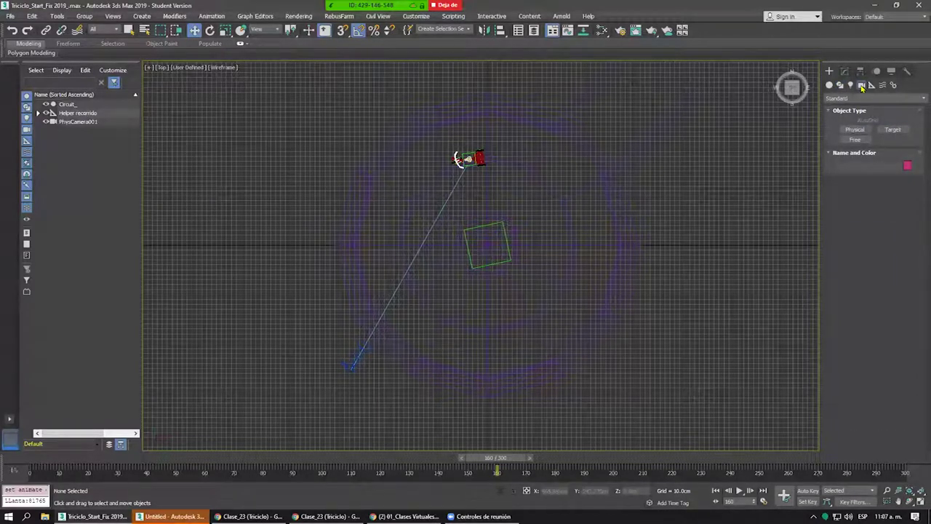
mouse_move(616, 226)
middle_mouse_down("alt")
mouse_move(494, 220)
mouse_move(528, 197)
middle_mouse_up("alt")
key("t")
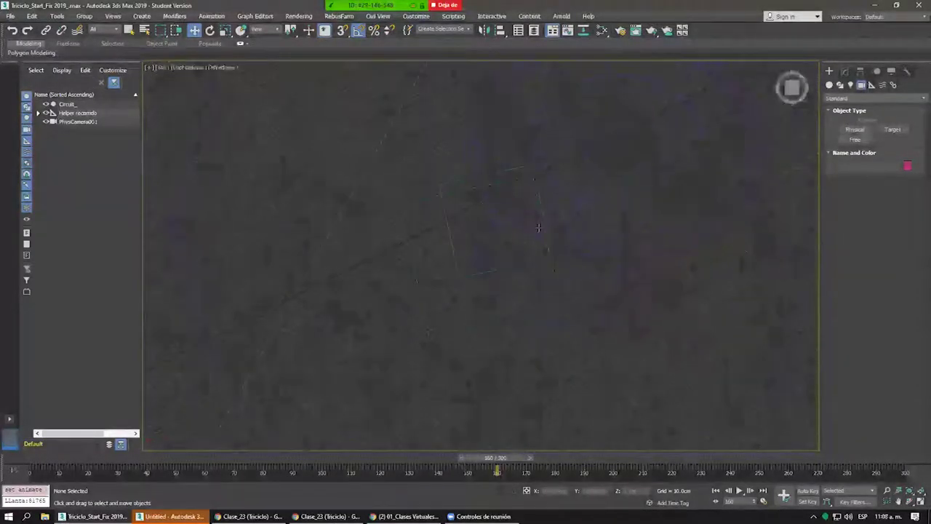
scroll(717, 164, "down", 3)
scroll(733, 187, "down", 3)
scroll(535, 184, "up", 5)
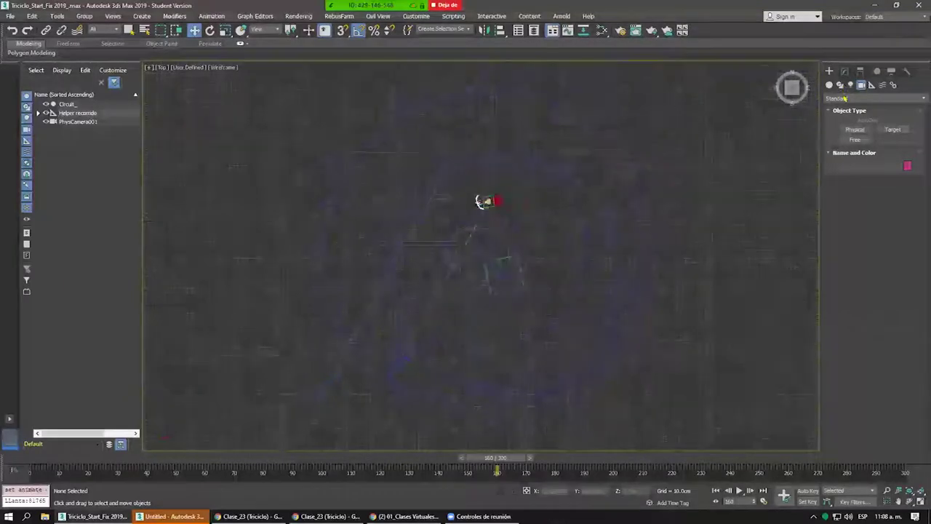
scroll(471, 359, "down", 3)
left_click(840, 84)
left_click(885, 139)
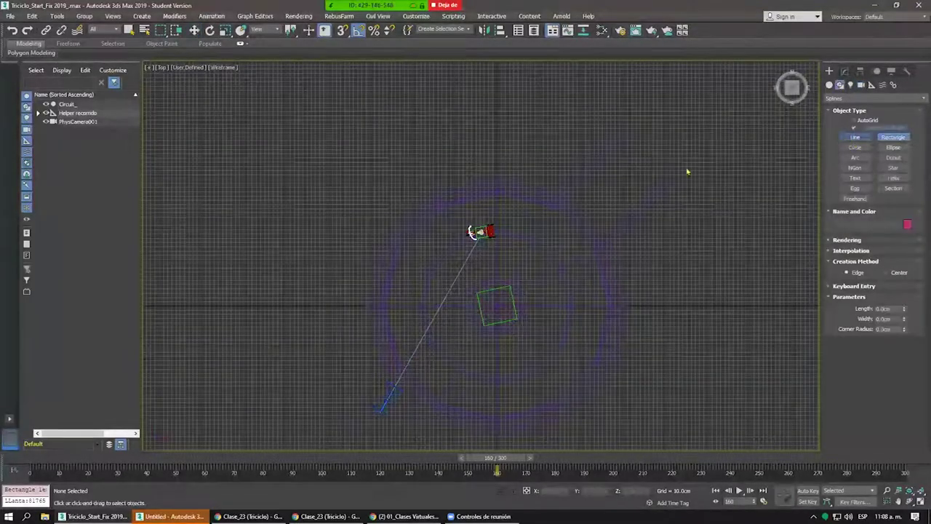
left_click(654, 154)
Draw the curved path Line001 with four vertices leading away from the circuit.
left_click(622, 189)
left_click(587, 220)
left_click(544, 242)
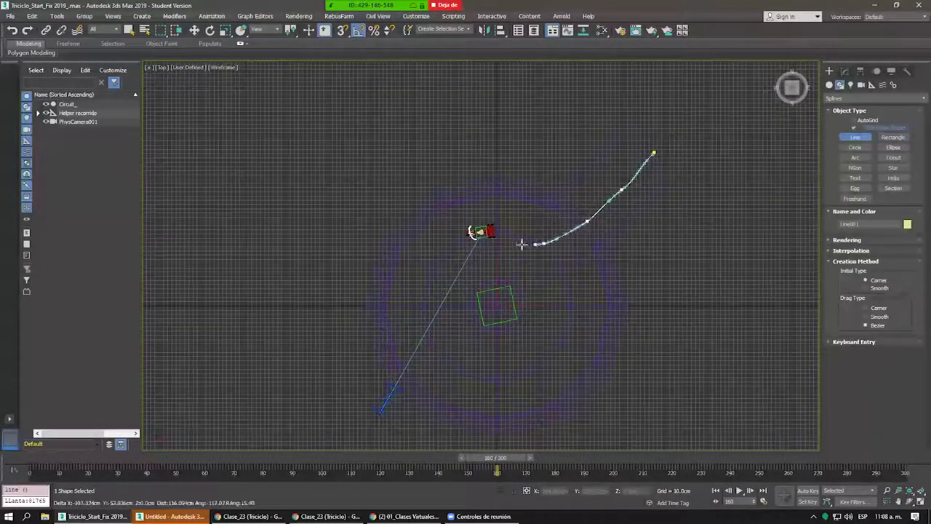
left_click(497, 251)
right_click(475, 260)
Frame the scene in Perspective and raise Line001 upward.
key("w")
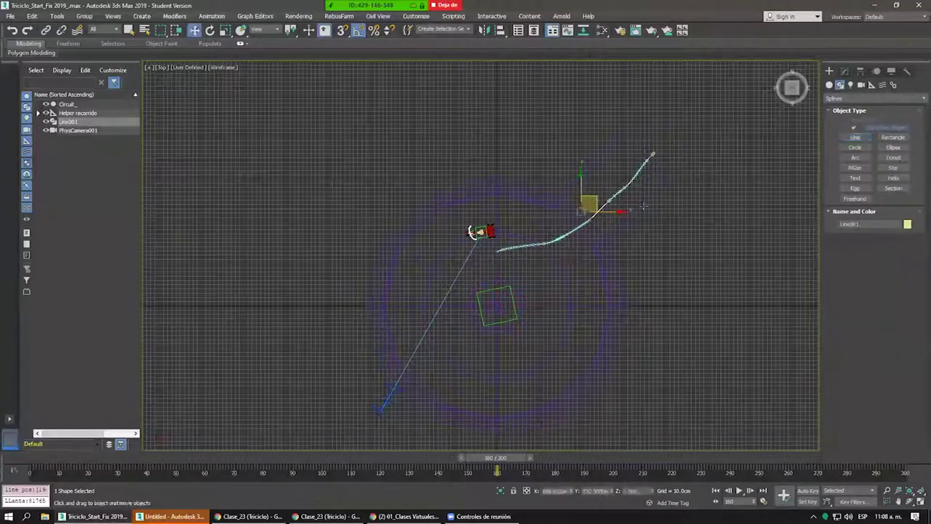
left_click(467, 232)
key("p")
key("F3")
mouse_move(607, 248)
middle_mouse_down("alt")
mouse_move(453, 264)
mouse_move(500, 245)
mouse_move(502, 227)
middle_mouse_up("alt")
left_click_drag(565, 190, 563, 176)
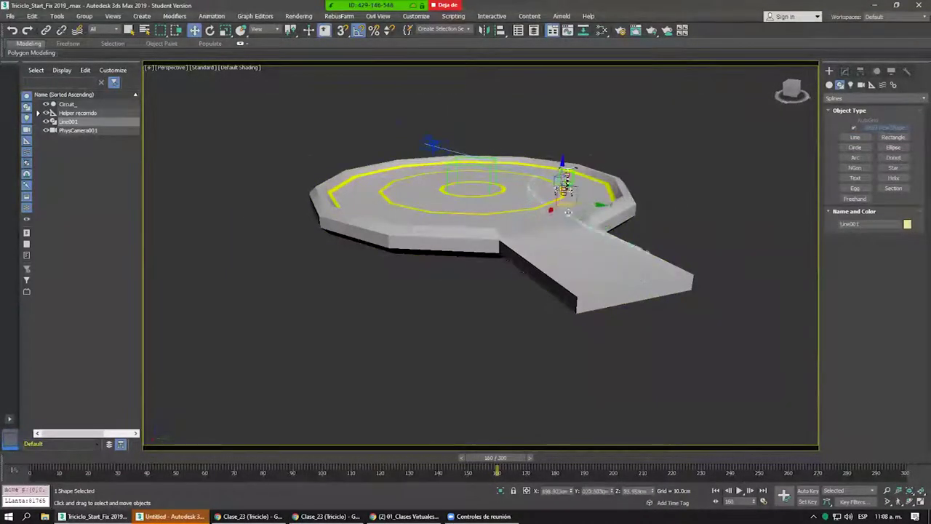
Enable In Viewport in Line001's Rendering rollout so it shows as thick geometry.
scroll(567, 212, "up", 3)
mouse_move(530, 208)
middle_mouse_down("alt")
mouse_move(499, 218)
mouse_move(509, 211)
middle_mouse_up("alt")
scroll(499, 218, "up", 4)
scroll(533, 207, "up", 2)
scroll(535, 205, "down", 5)
scroll(535, 205, "down", 5)
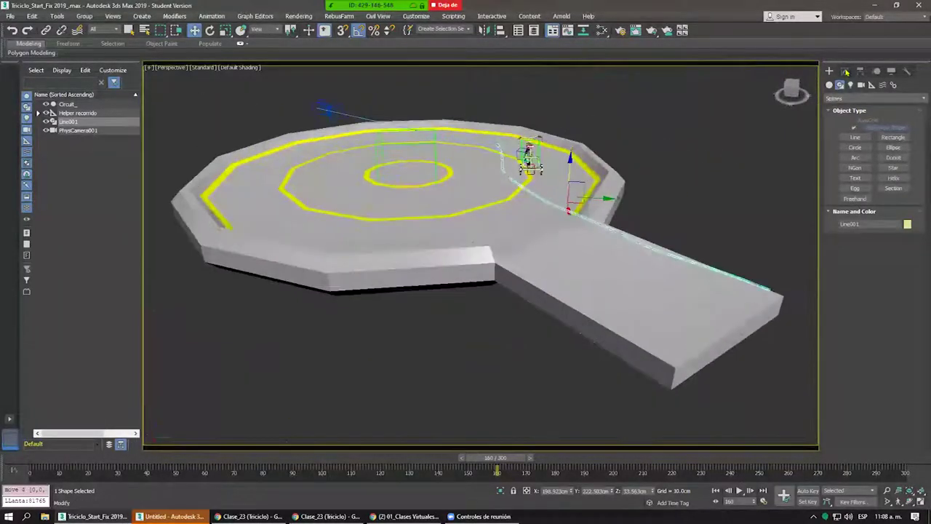
left_click(845, 71)
left_click(848, 200)
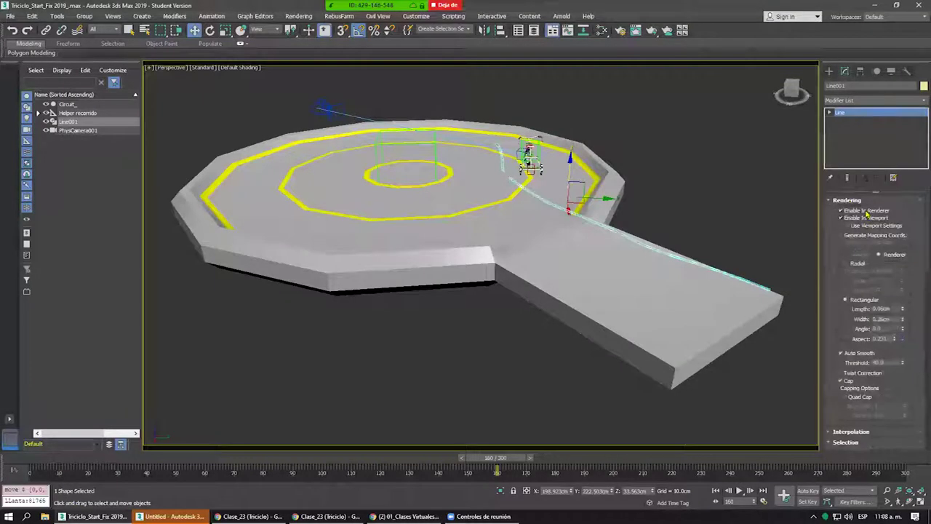
left_click(859, 218)
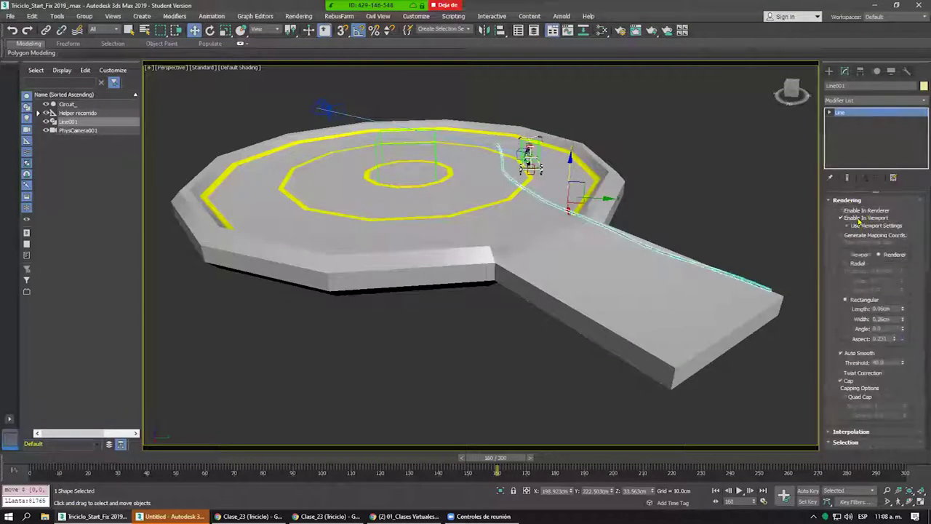
Lower Line001 along Z onto the track surface.
left_click(731, 206)
middle_click_drag(731, 205, 648, 205)
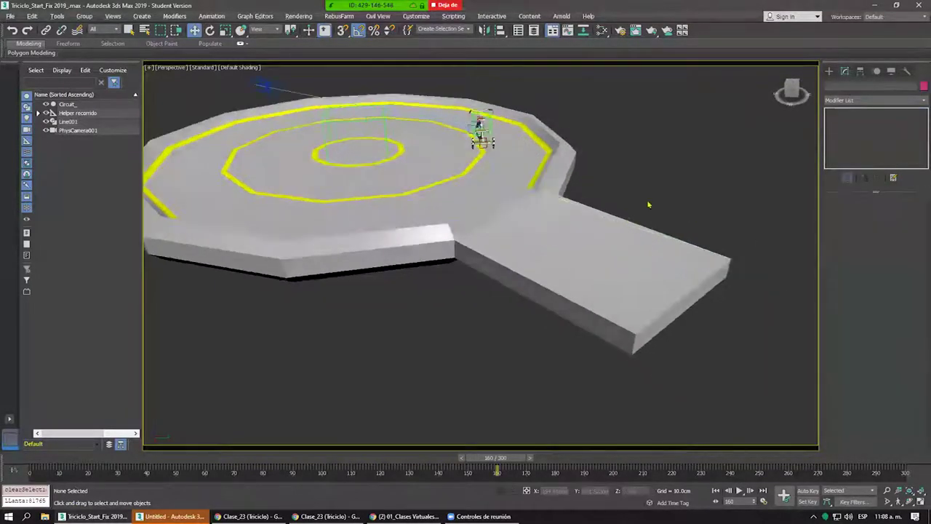
left_click(833, 72)
mouse_move(723, 156)
middle_mouse_down()
mouse_move(576, 208)
mouse_move(550, 240)
middle_mouse_up()
left_click(550, 228)
left_click_drag(496, 168, 497, 204)
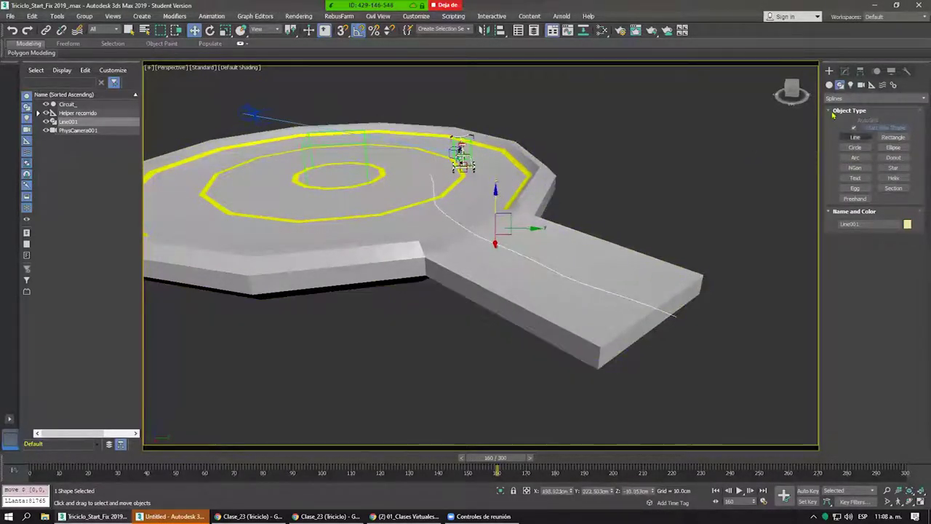
Create a teapot primitive on the platform's straight extension.
left_click(829, 84)
left_click(853, 170)
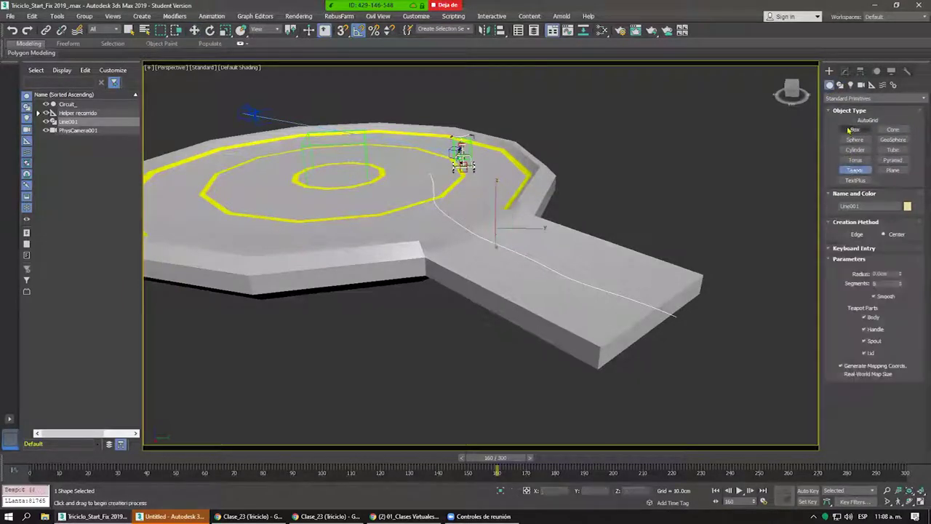
left_click_drag(627, 275, 658, 263)
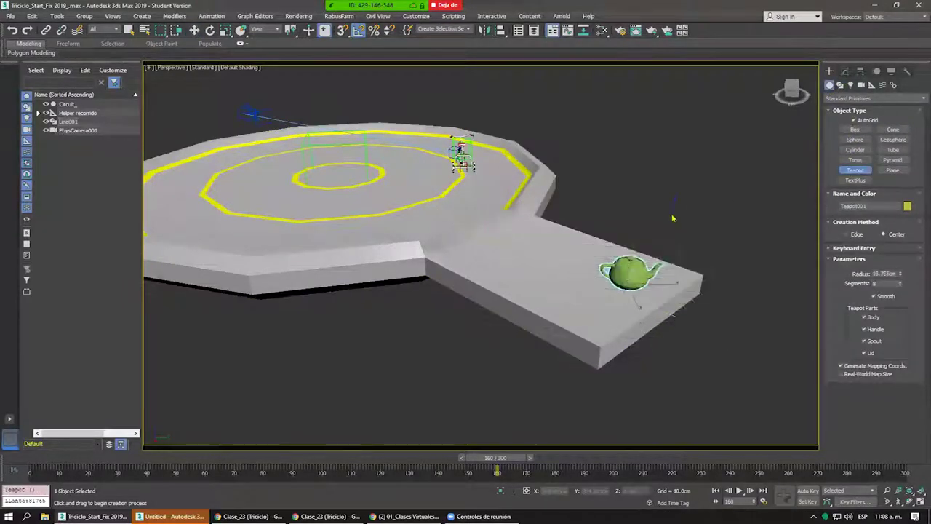
key("w")
Add Line001 to the selection and isolate the teapot and line with Alt+Q.
scroll(636, 234, "up", 4)
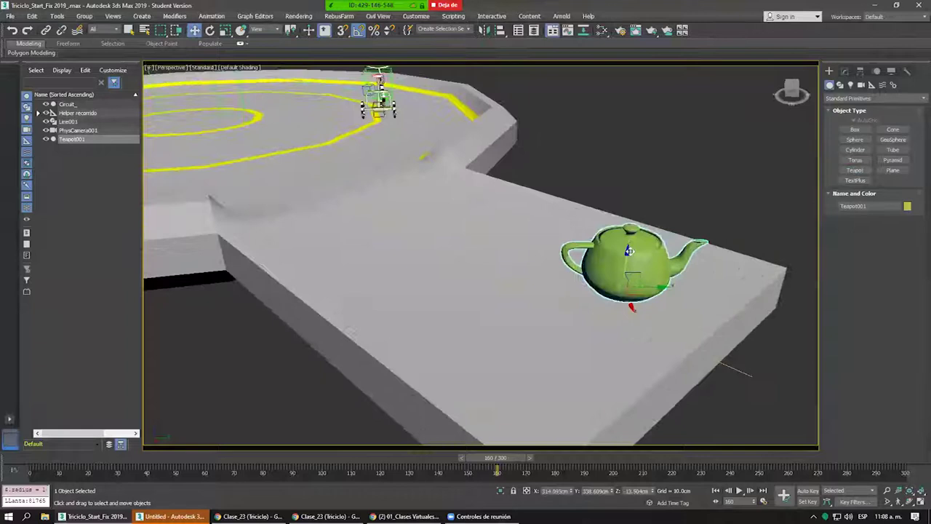
left_click(413, 228, "ctrl")
key("alt+q")
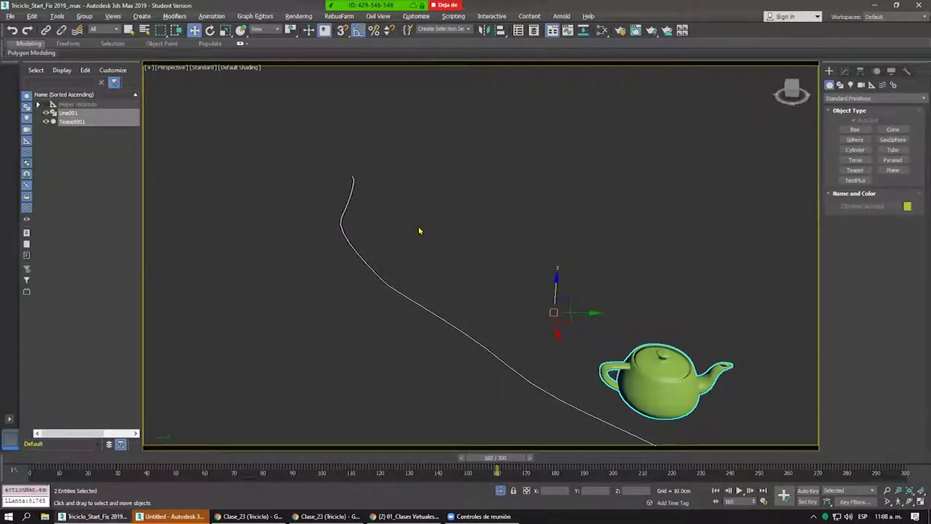
Nudge Teapot001 slightly to a new spot beside the Line001 curve.
mouse_move(426, 229)
middle_mouse_down()
mouse_move(416, 180)
mouse_move(432, 196)
middle_mouse_up()
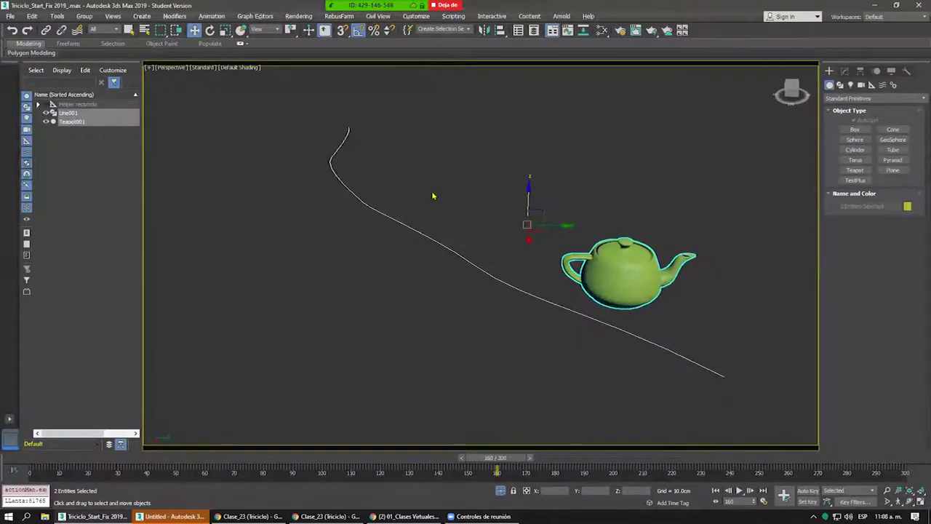
left_click(209, 16)
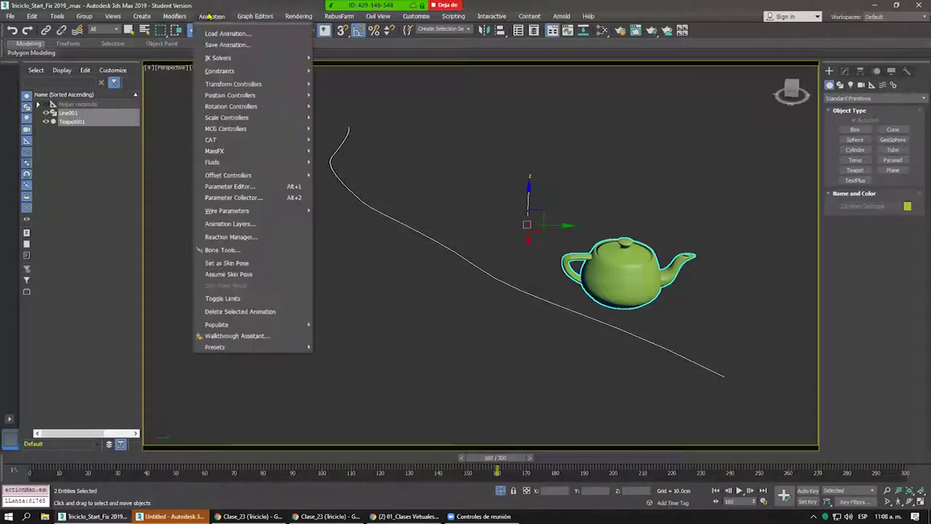
mouse_move(220, 70)
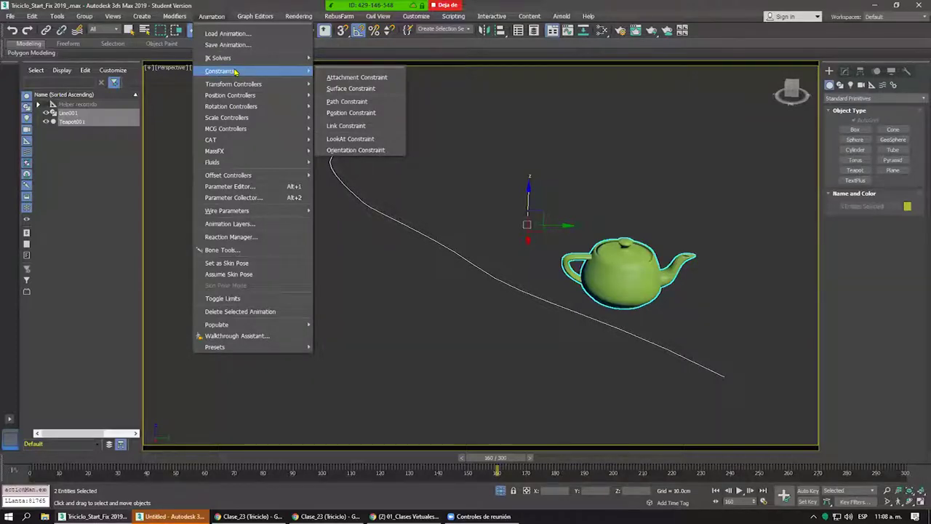
left_click(304, 138)
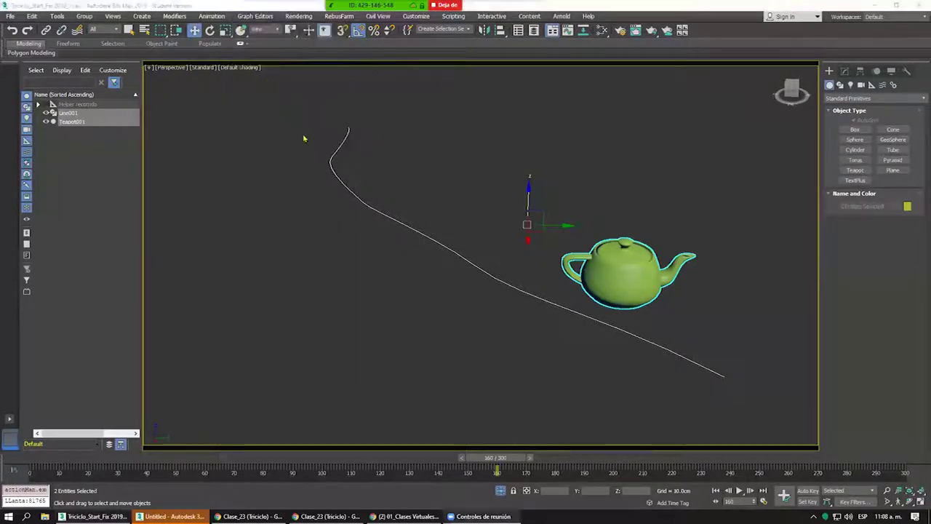
left_click(547, 149)
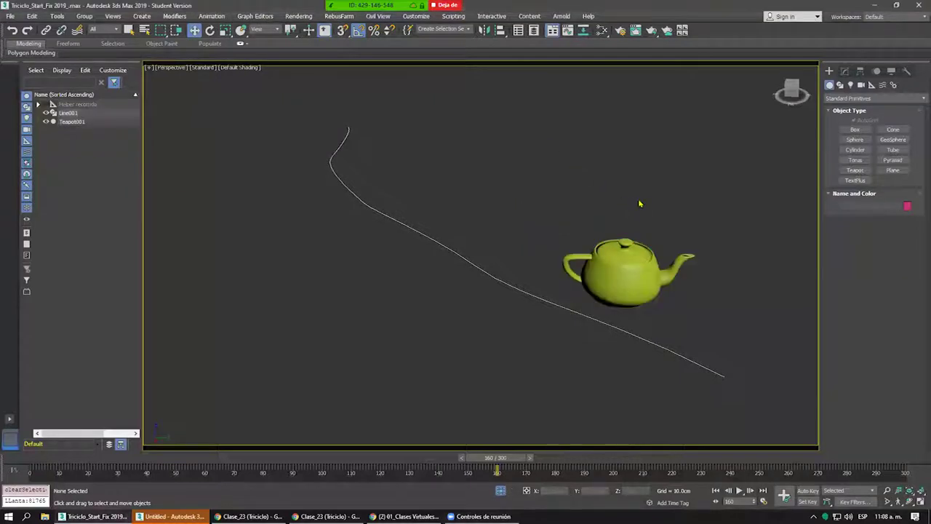
left_click(608, 283)
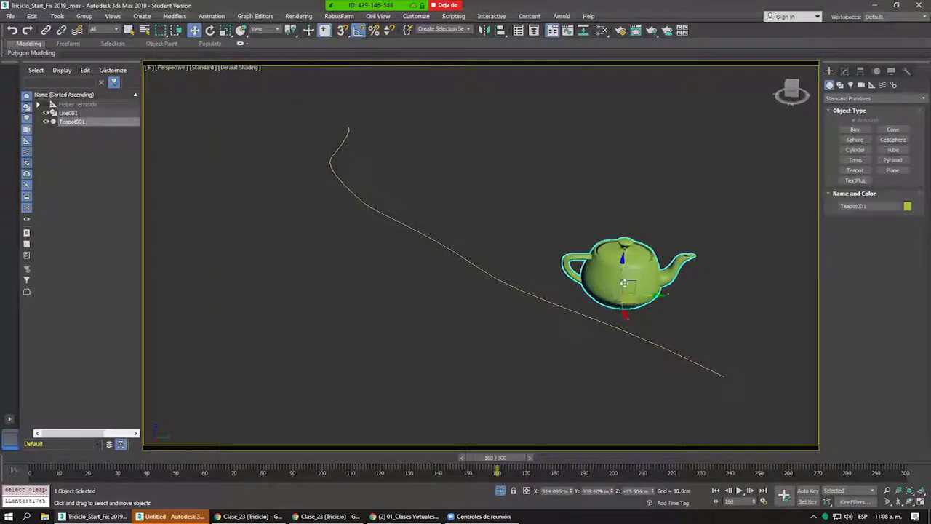
mouse_move(624, 283)
left_mouse_down()
mouse_move(638, 258)
mouse_move(623, 275)
left_mouse_up()
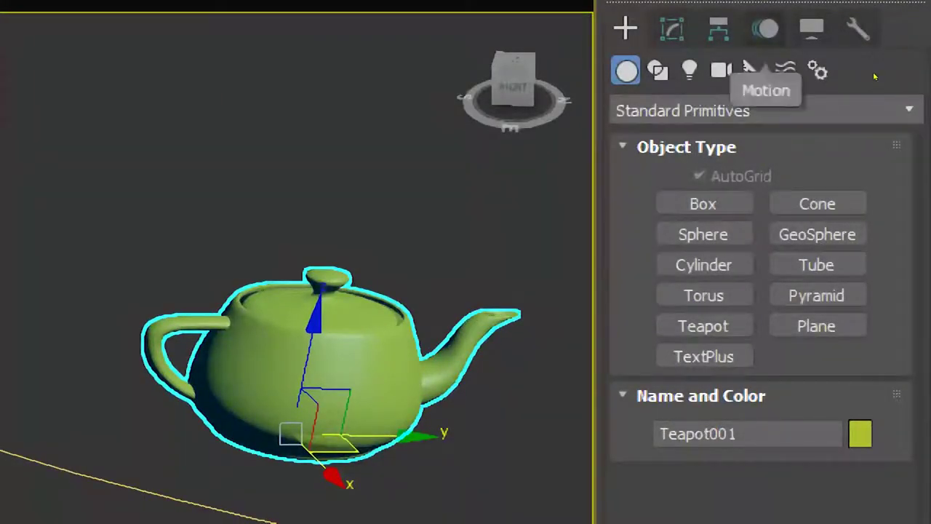
In Teapot001's Motion panel, expand Assign Controller and the Position XYZ and Euler XYZ nodes.
left_click(765, 29)
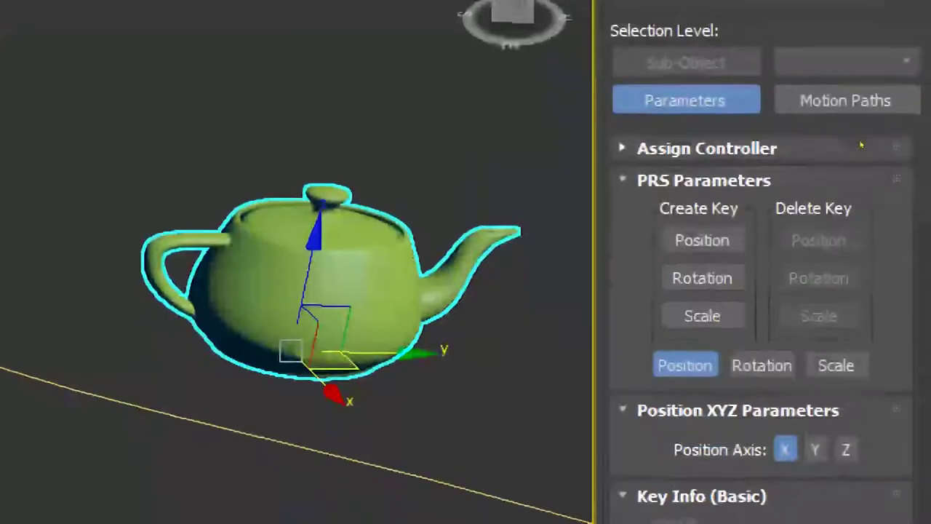
left_click(856, 144)
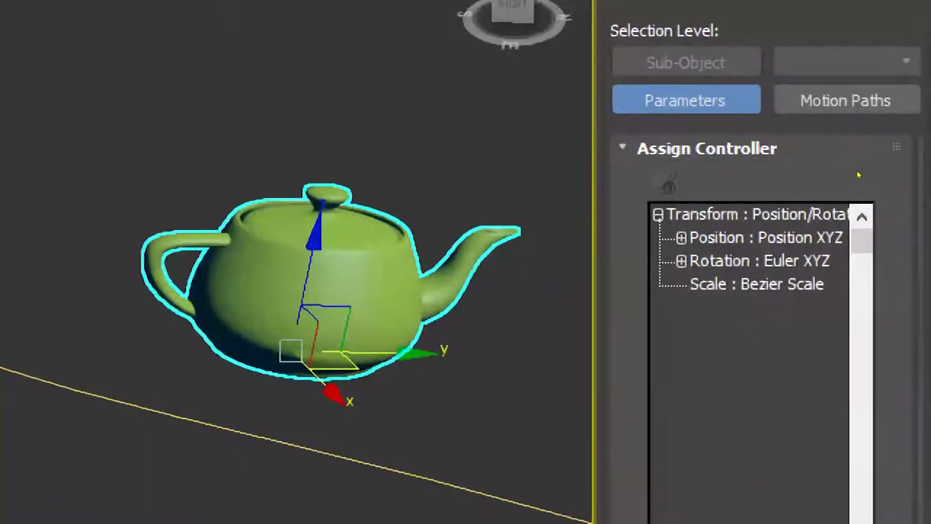
key("Right")
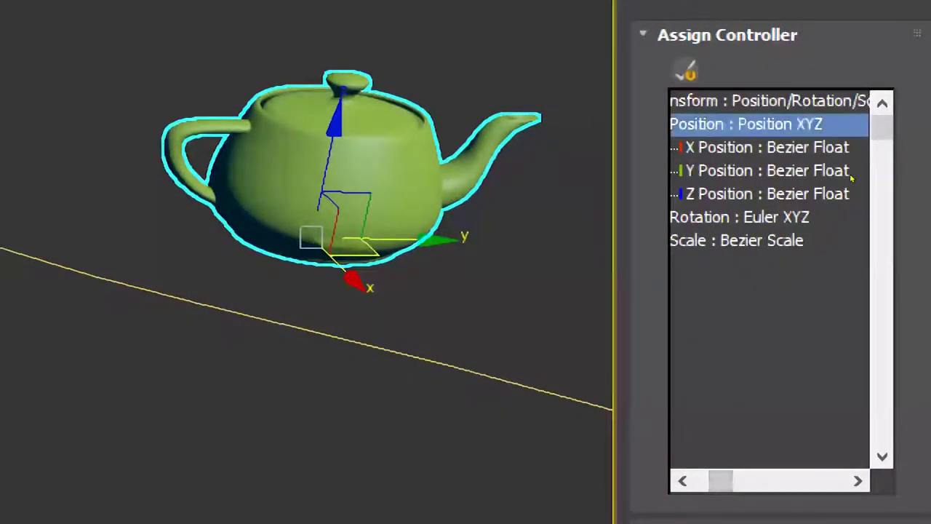
key("Down")
key("Down")
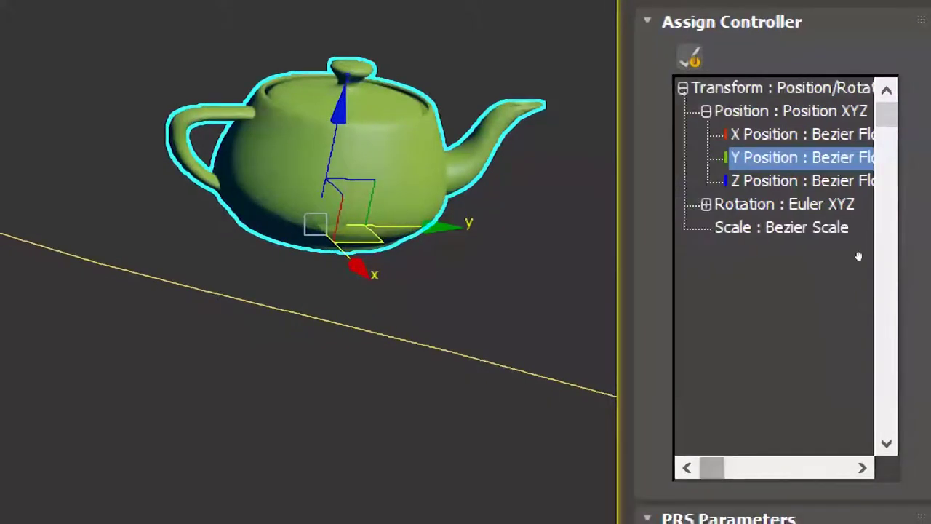
left_click(850, 206)
left_click(873, 222)
Browse the position, rotation and Bezier Scale controllers, ending on the top-level Transform entry.
key("Down")
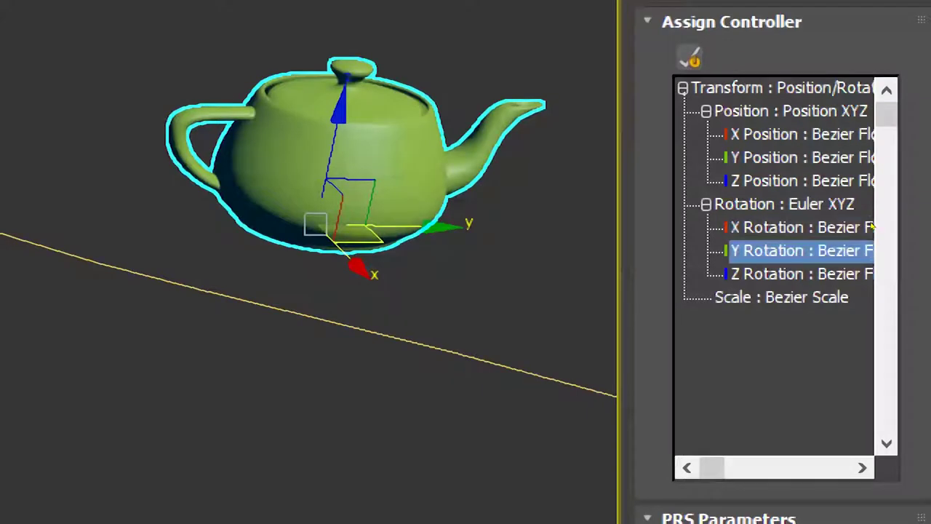
key("Down")
key("Up")
key("Up")
key("Down")
key("Down")
key("Up")
key("Up")
key("Up")
key("Down")
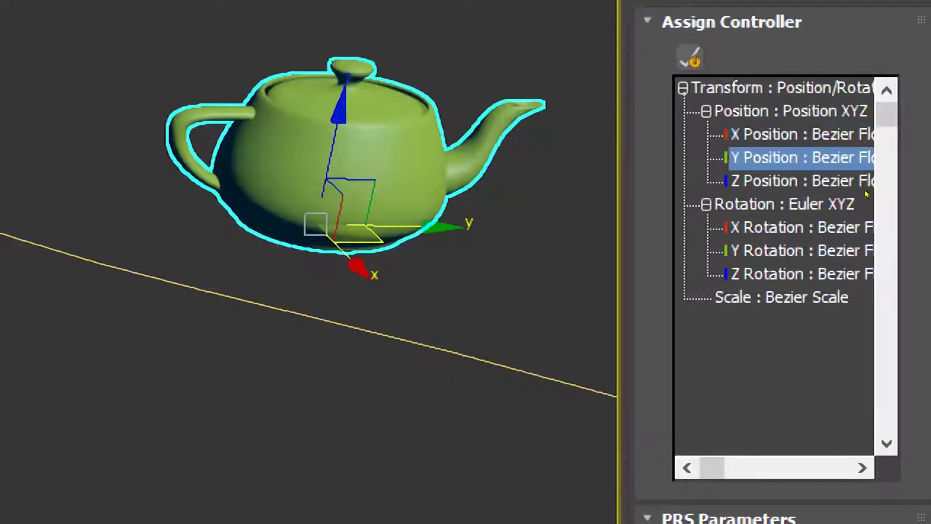
key("Down")
key("Left")
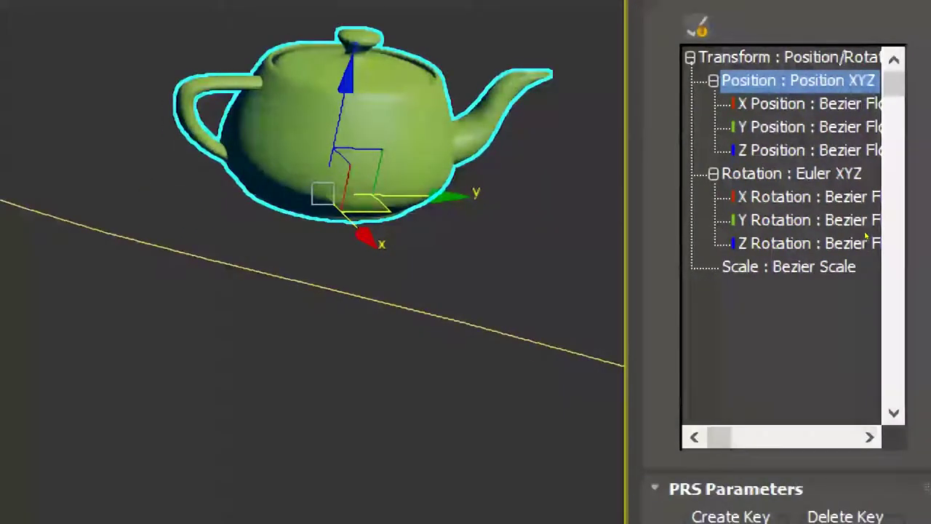
left_click(789, 266)
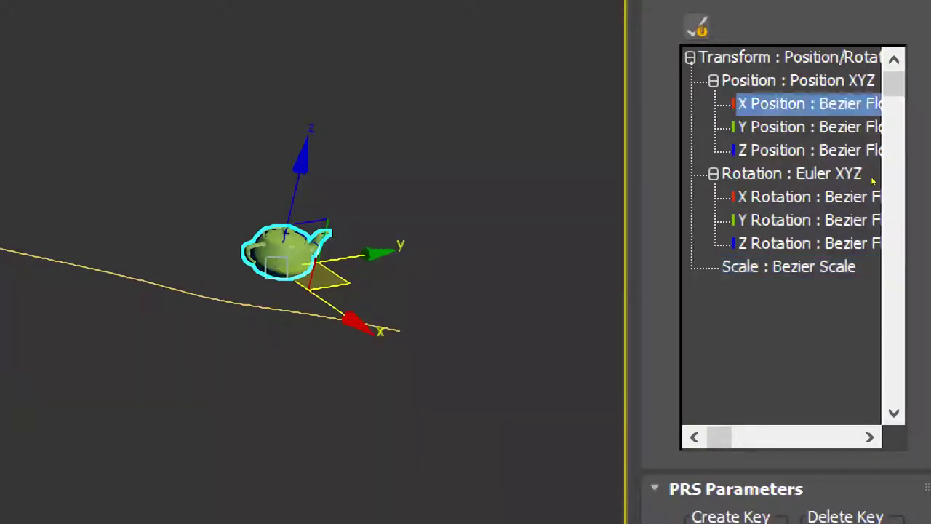
key("Up")
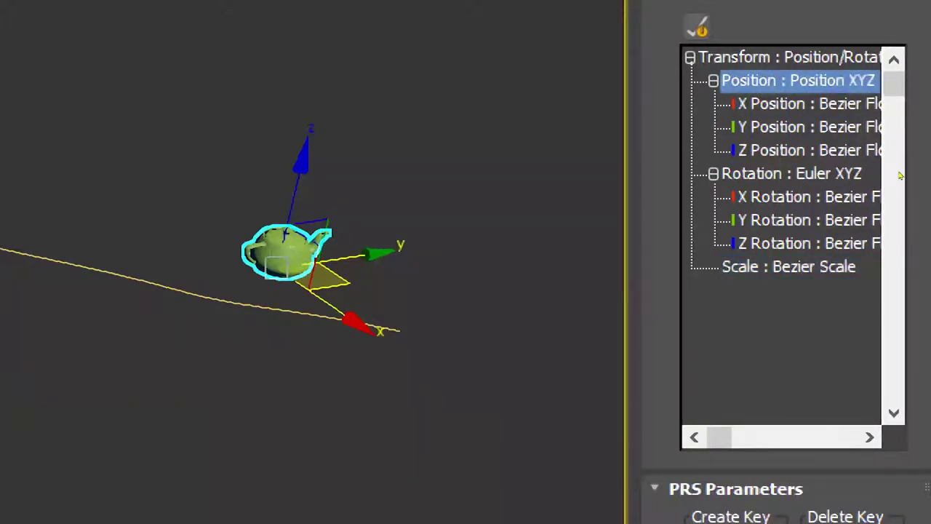
key("Down")
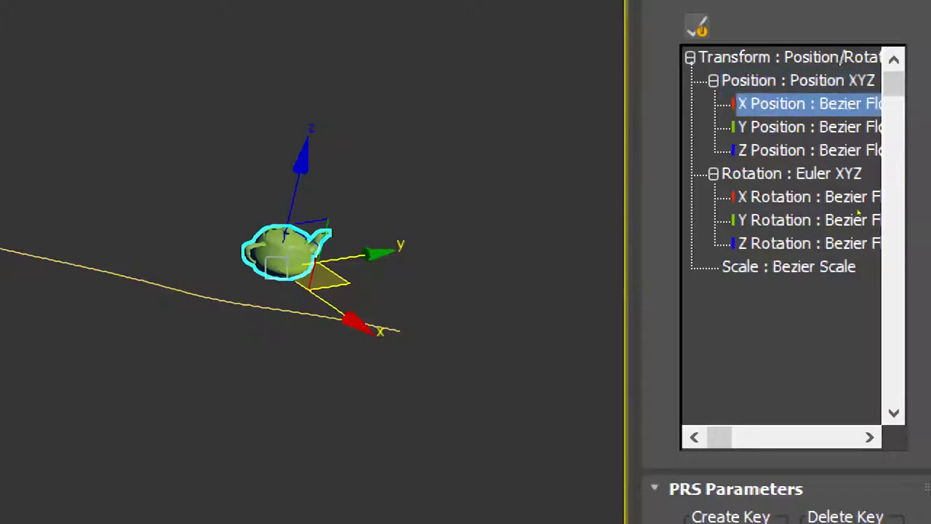
key("Up")
key("Up")
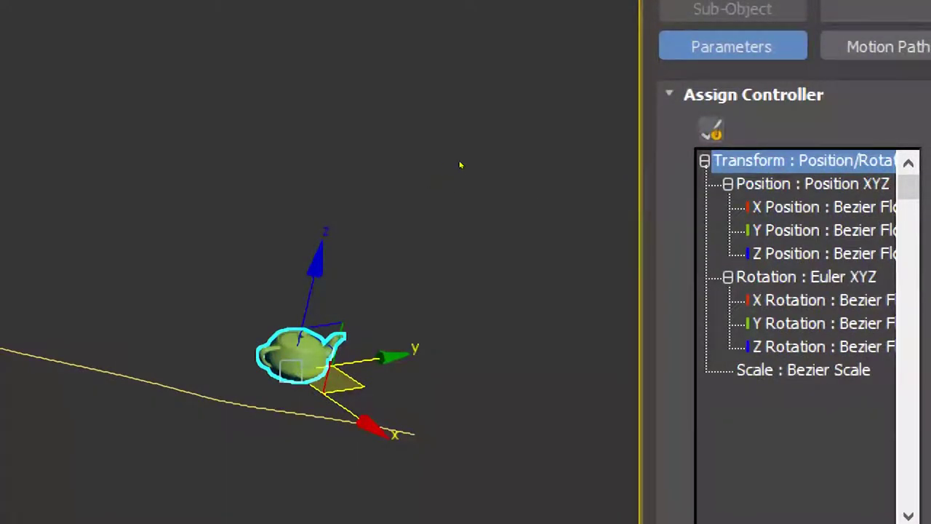
Preview Path Constraint for Teapot001's position but cancel, keeping Position XYZ, and reopen the Create panel.
left_click(711, 131)
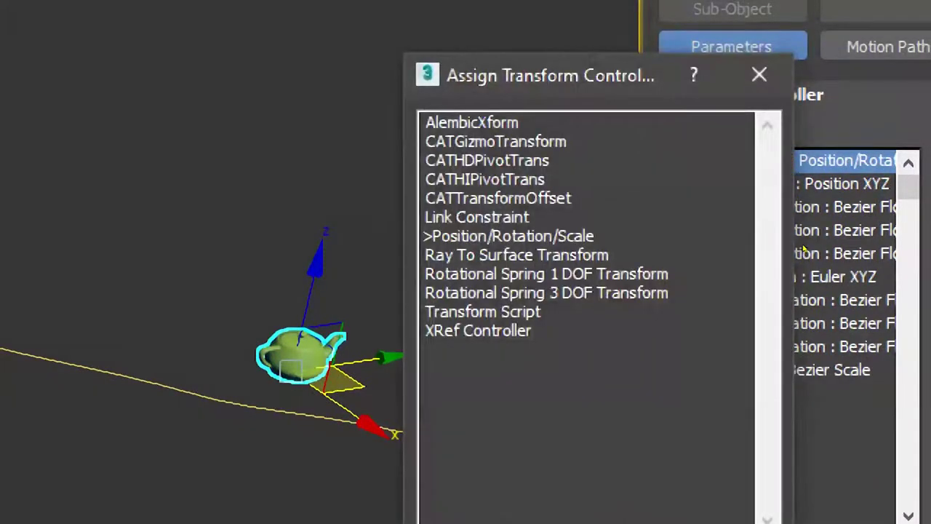
key("Escape")
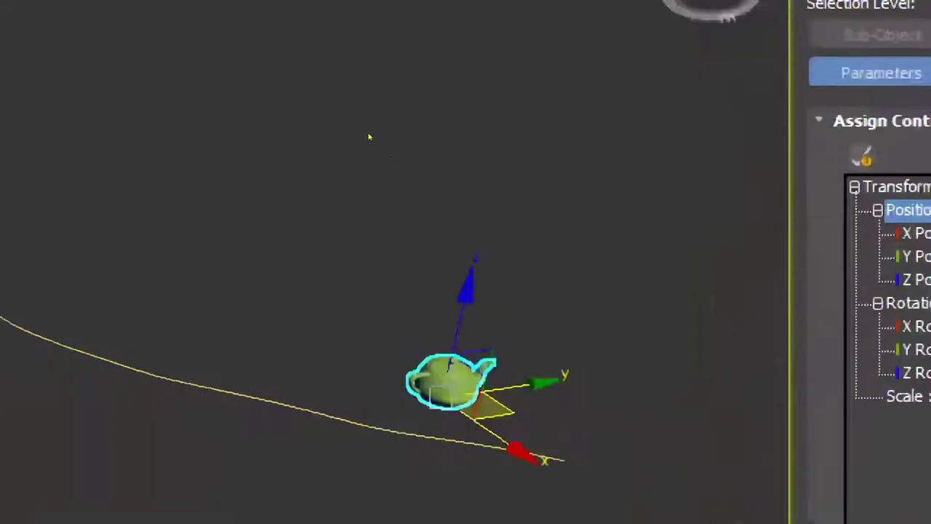
left_click(862, 156)
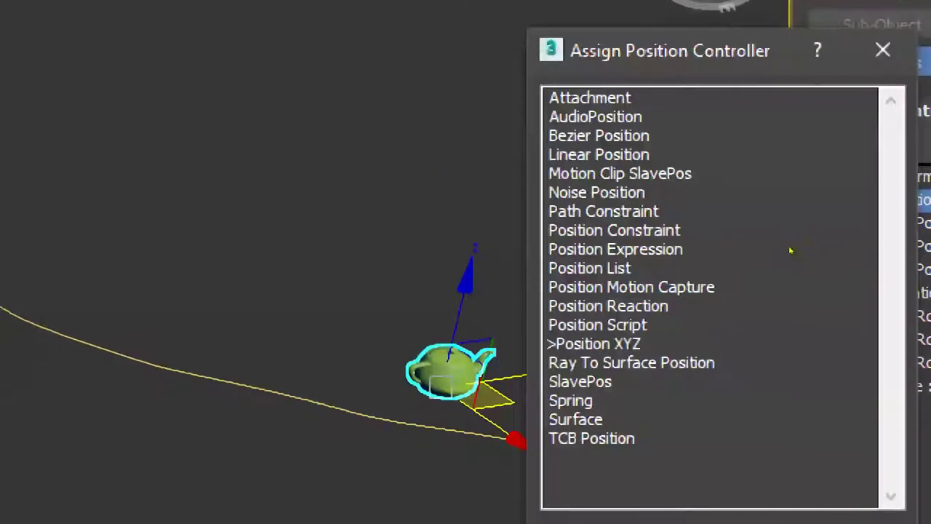
left_click(796, 205)
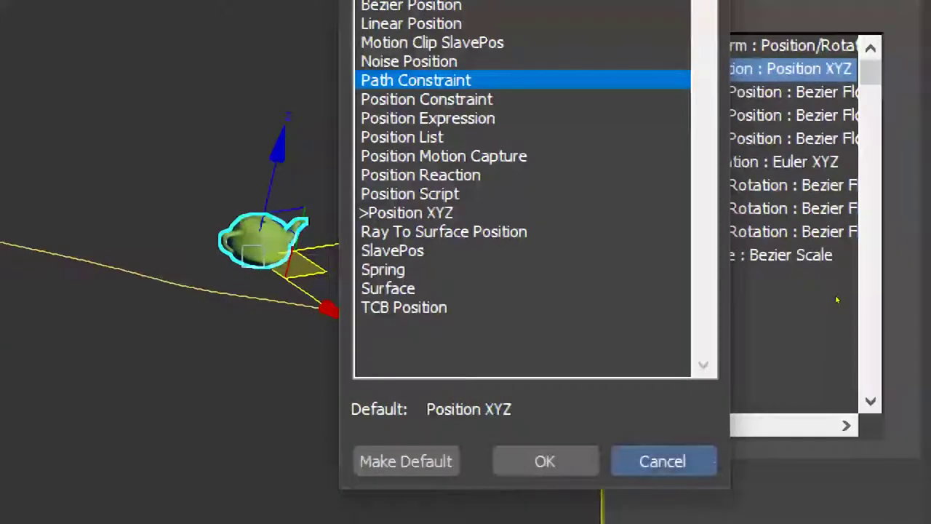
left_click(661, 461)
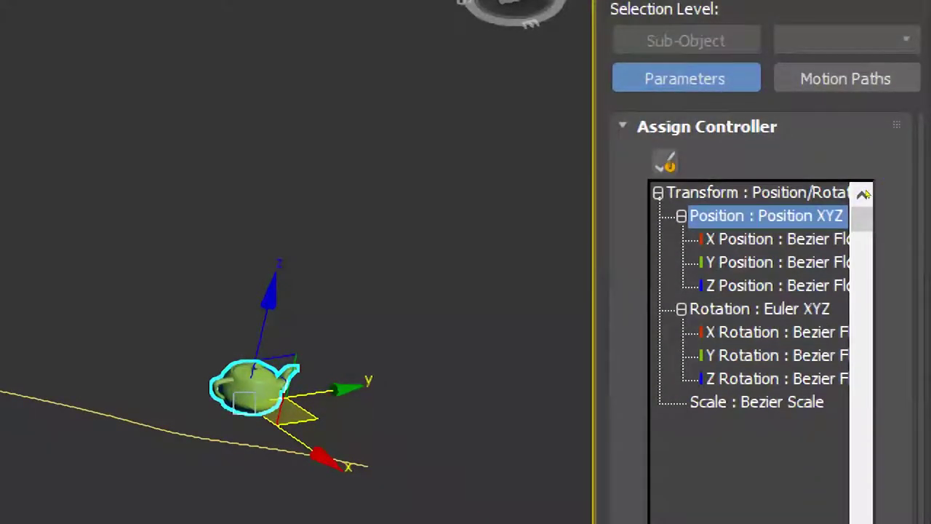
left_click(671, 27)
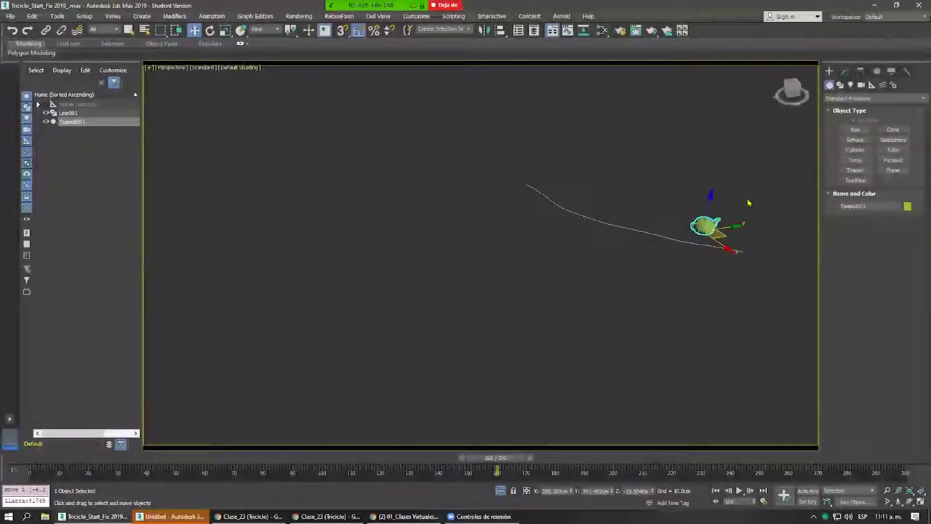
Delete the Line001 path and draw a star spline in its place.
scroll(749, 203, "up", 3)
scroll(703, 237, "up", 3)
left_click(440, 289)
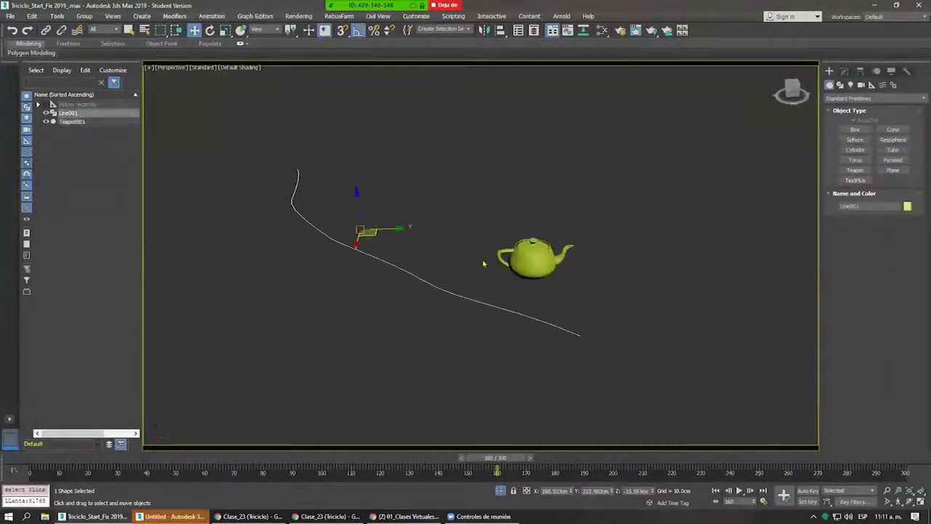
key("Delete")
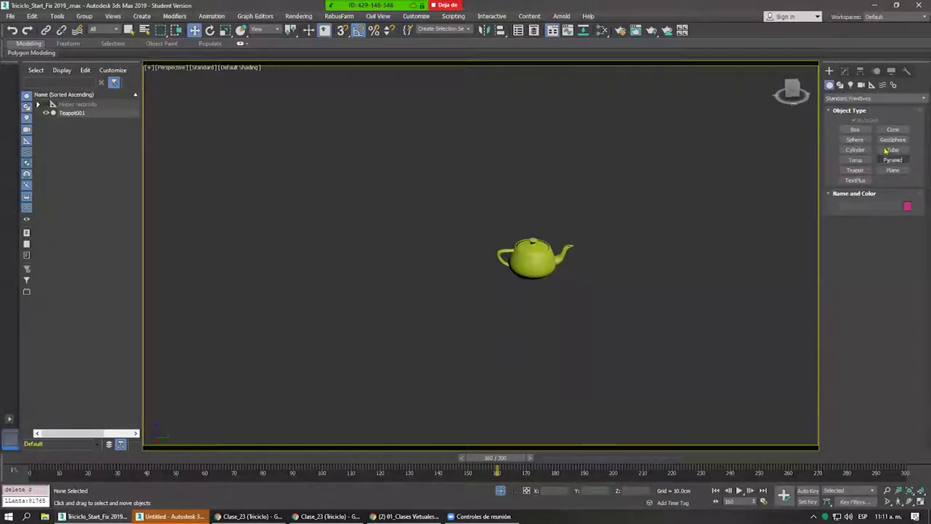
left_click(841, 85)
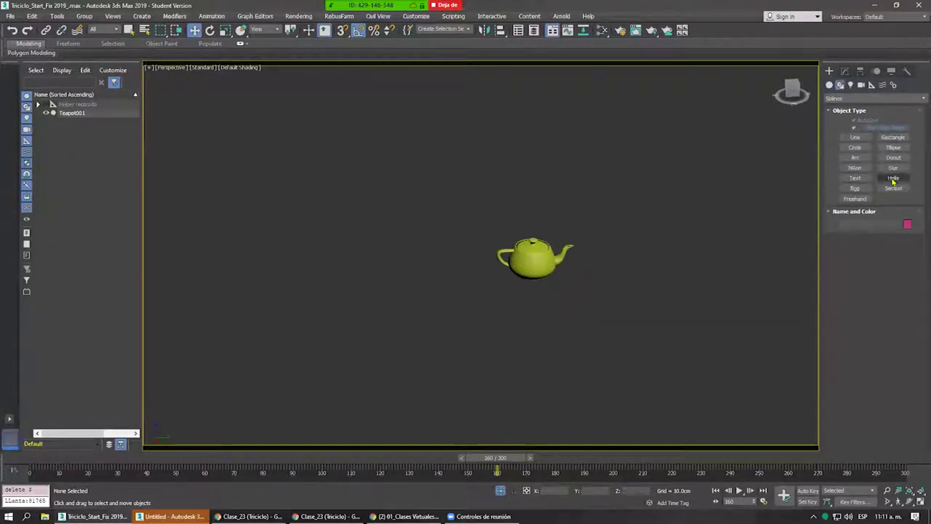
left_click_drag(442, 242, 449, 154)
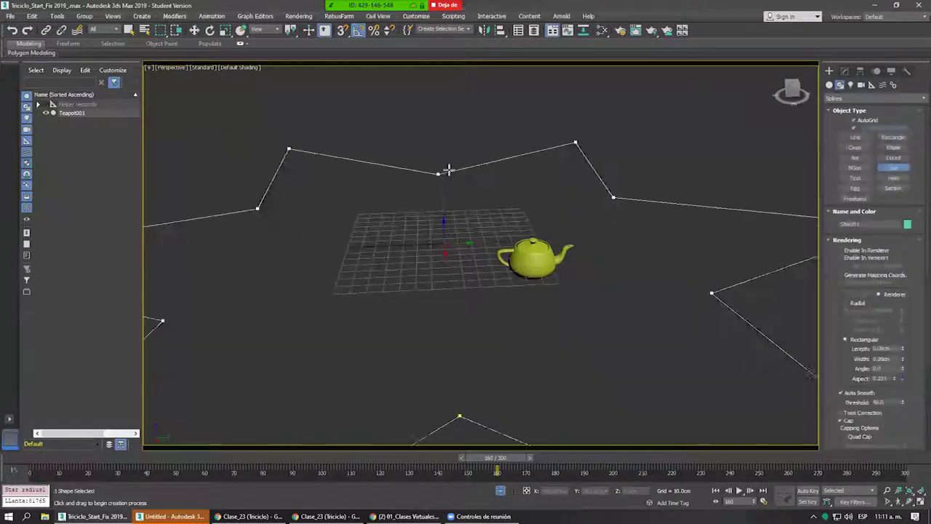
left_click(449, 185)
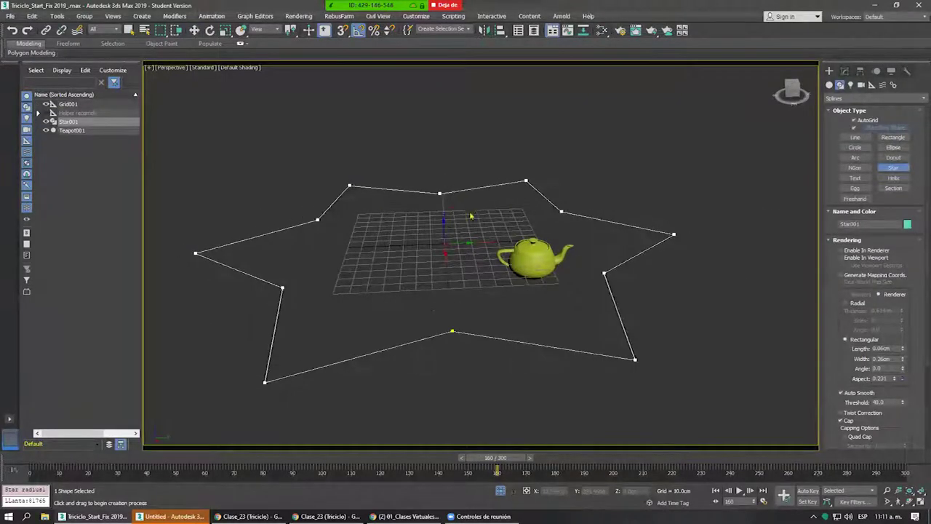
left_click(447, 193)
Unhide all objects, then move Star001 to the octagon's inner circle and the teapot onto the platform.
key("w")
left_click(553, 258)
middle_click_drag(556, 260, 557, 311, "alt")
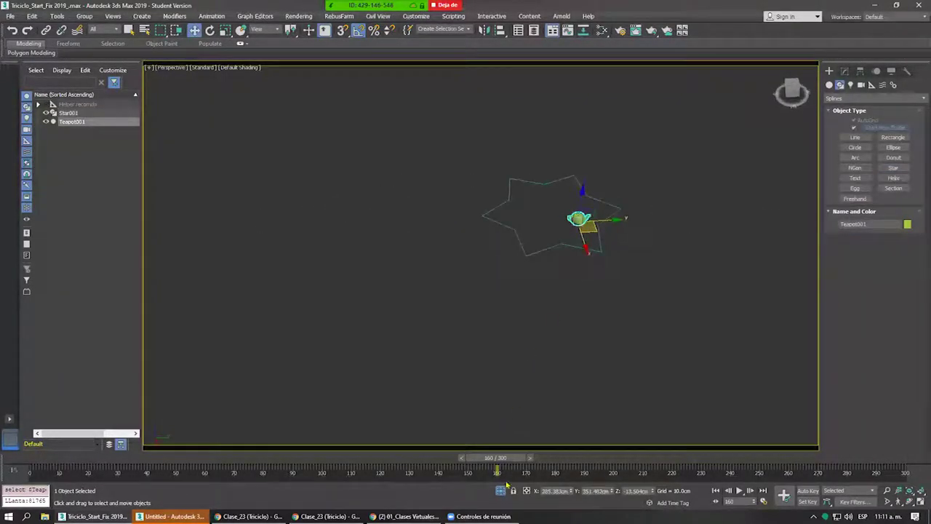
key("alt+q")
left_click(425, 218)
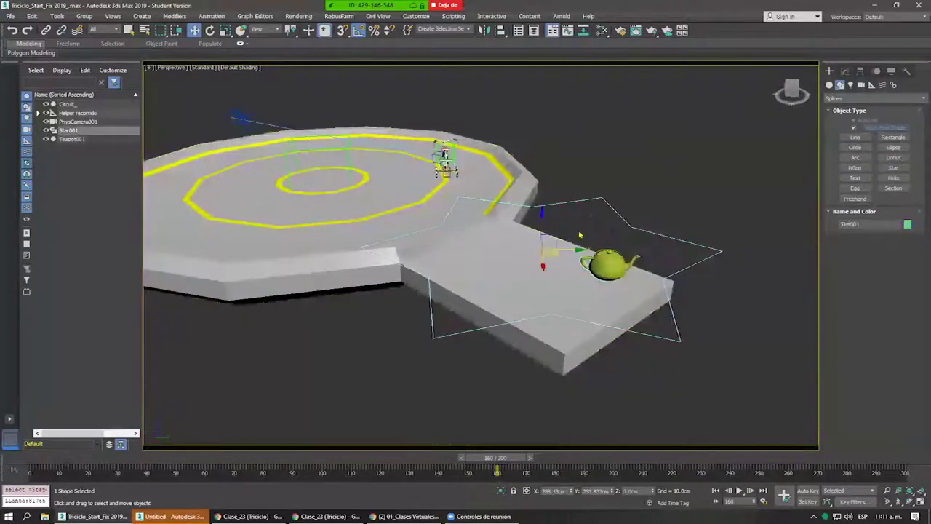
left_click_drag(554, 254, 268, 171)
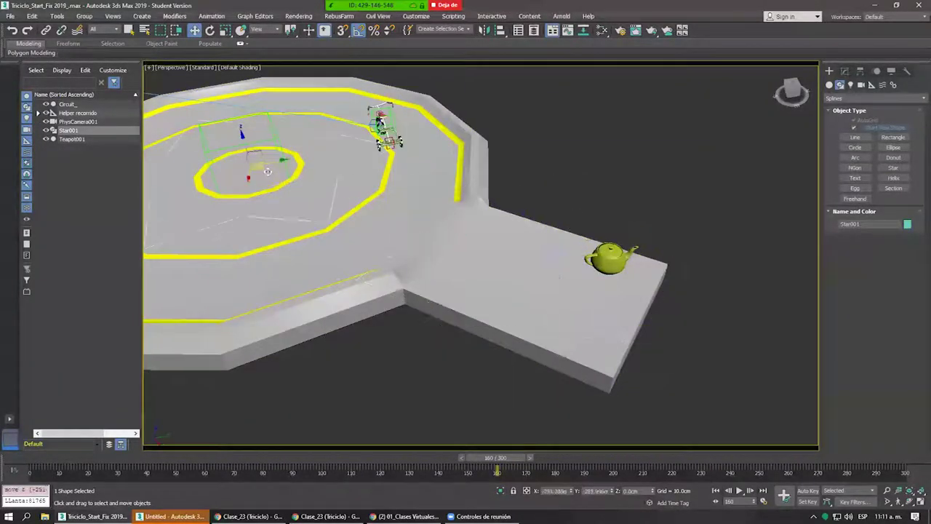
left_click(616, 263)
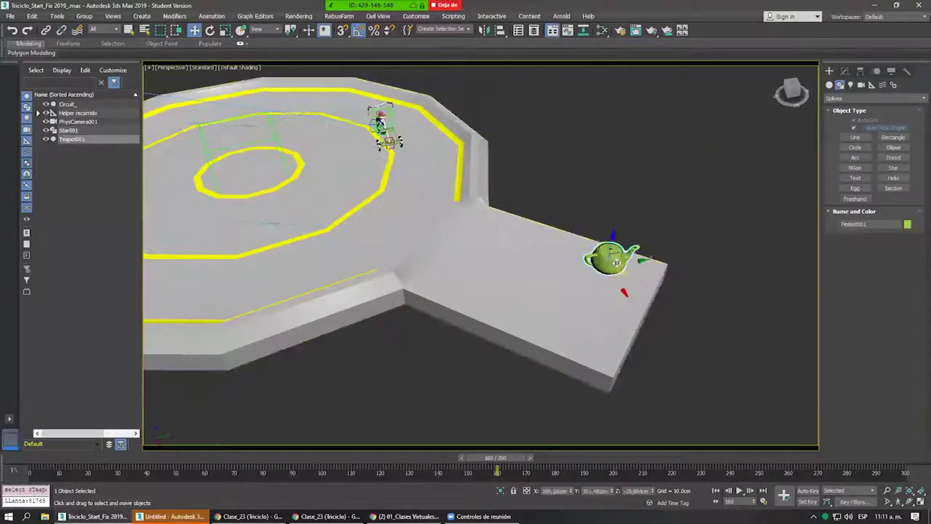
left_click_drag(633, 273, 339, 210)
Apply a Path Constraint to the teapot, picking Star001 as its path.
scroll(352, 213, "up", 5)
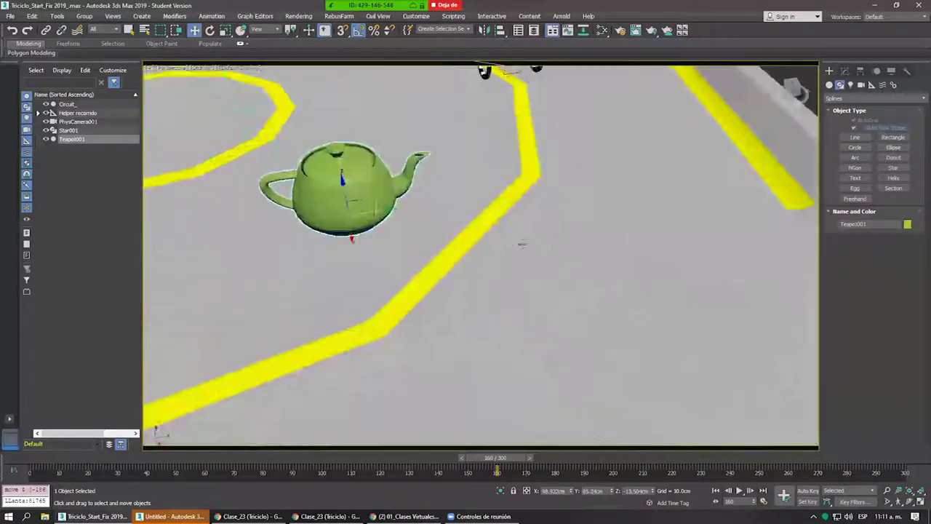
middle_click_drag(520, 238, 510, 245, "alt")
scroll(509, 245, "down", 5)
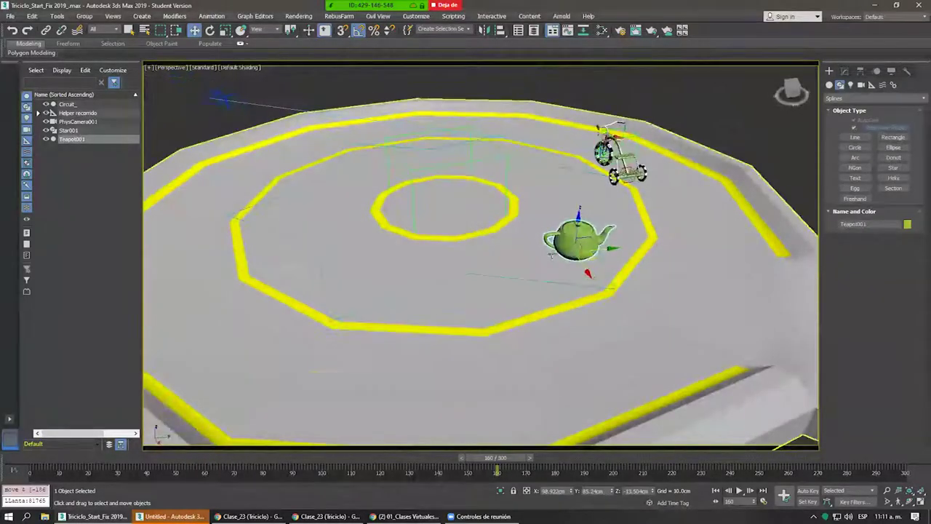
scroll(551, 253, "up", 2)
left_click(212, 16)
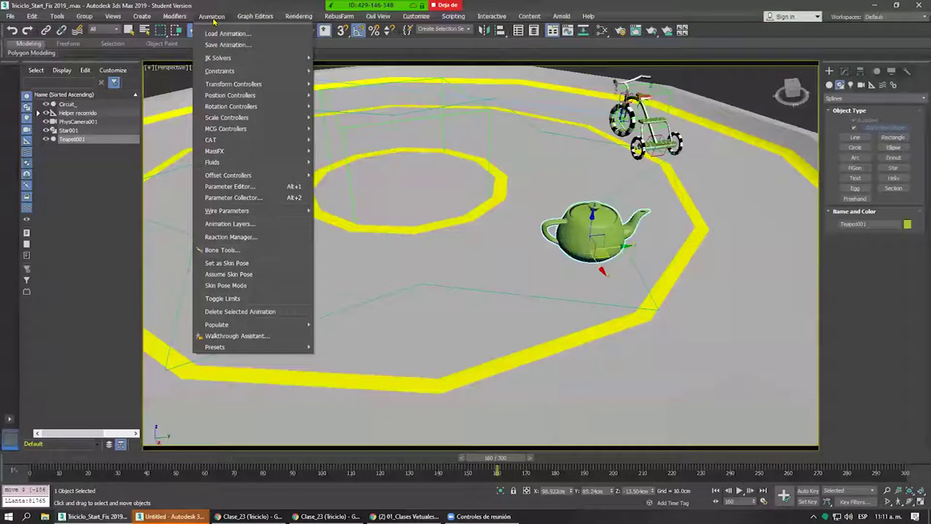
mouse_move(219, 71)
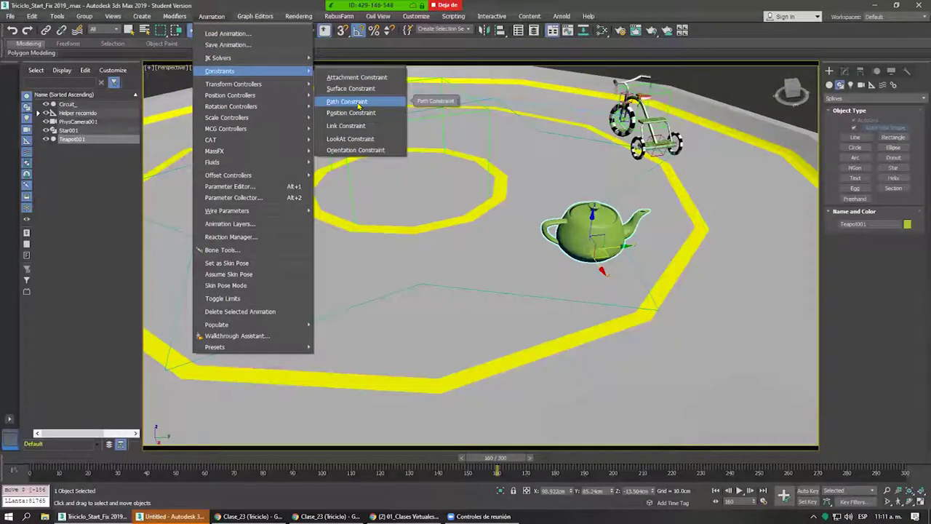
mouse_move(347, 101)
left_click(357, 106)
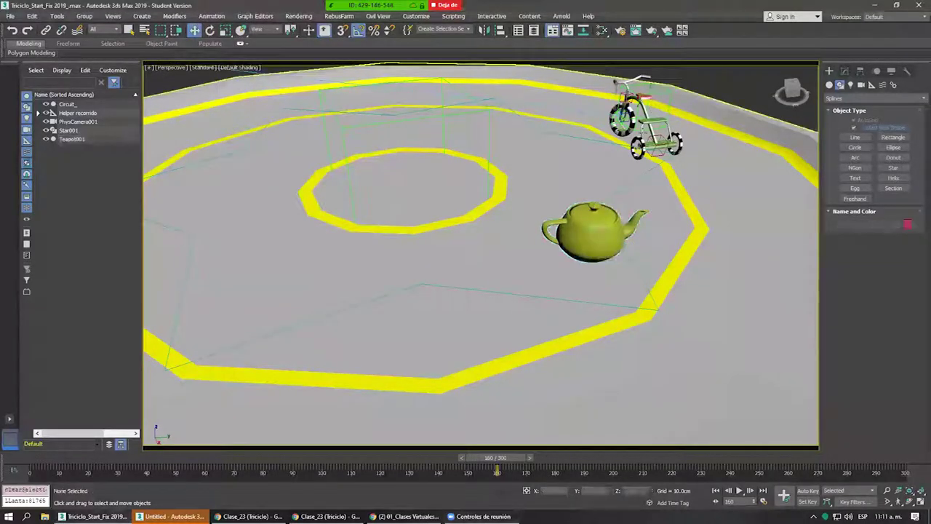
key("F3")
key("F3")
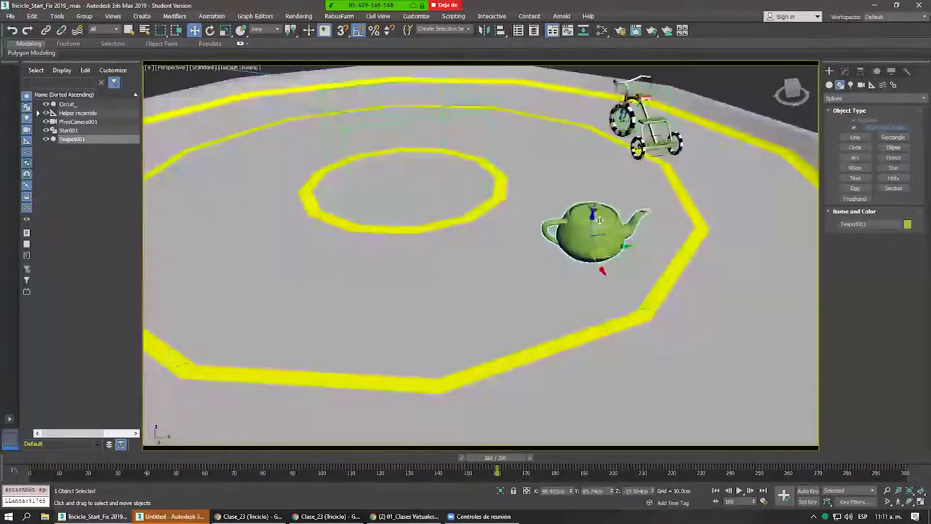
left_click(218, 19)
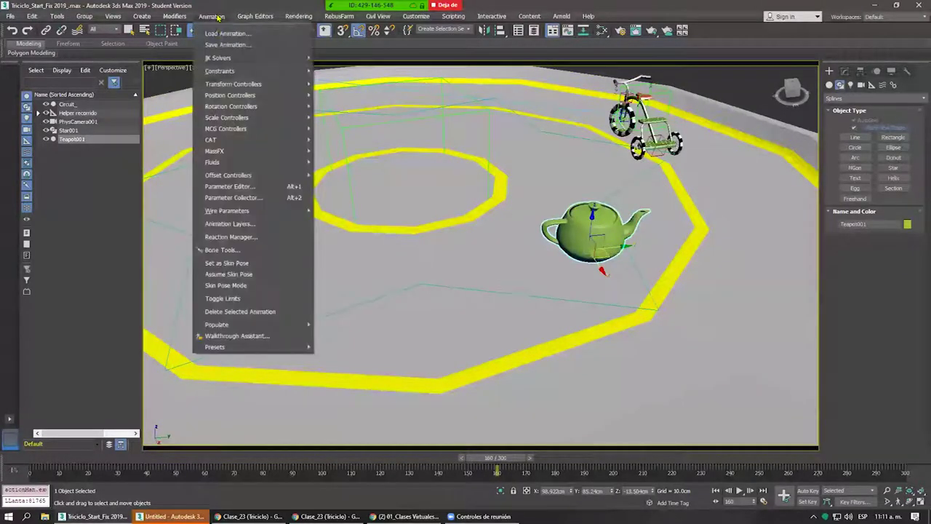
mouse_move(220, 71)
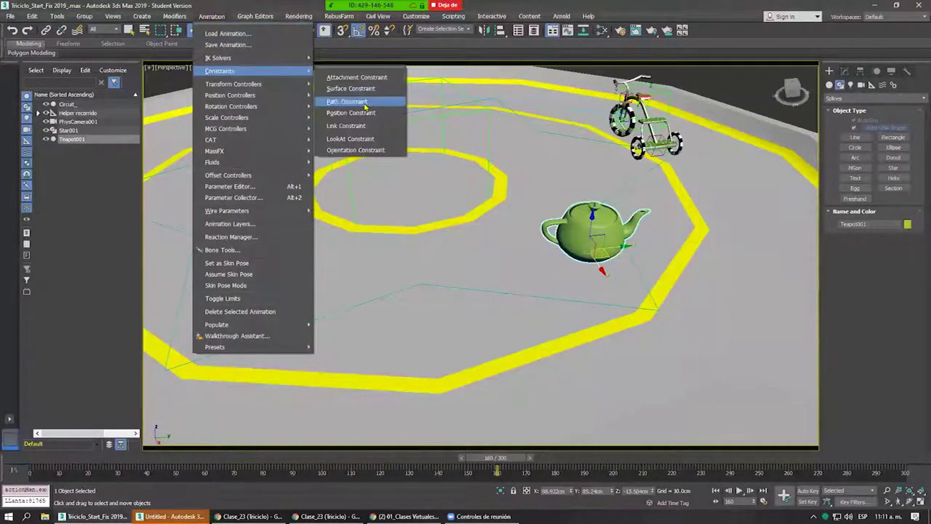
left_click(348, 102)
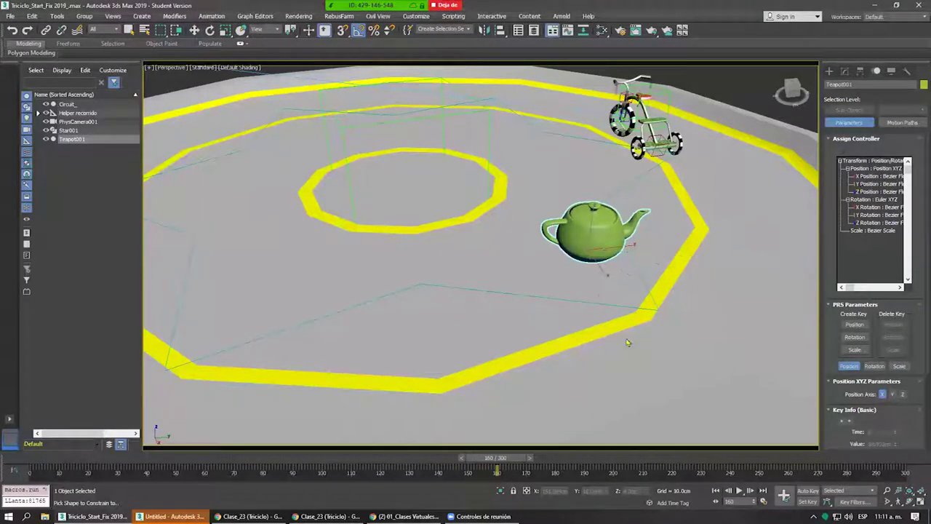
key("F3")
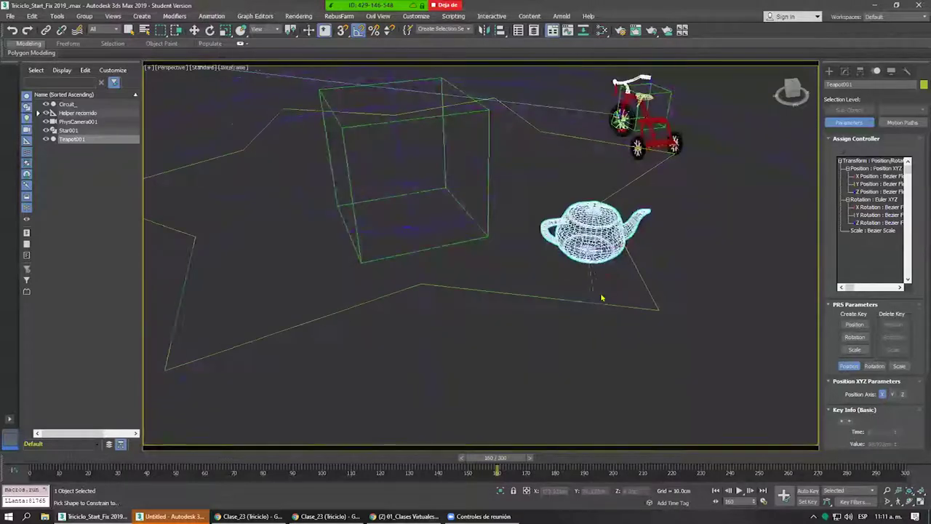
key("F3")
key("F3")
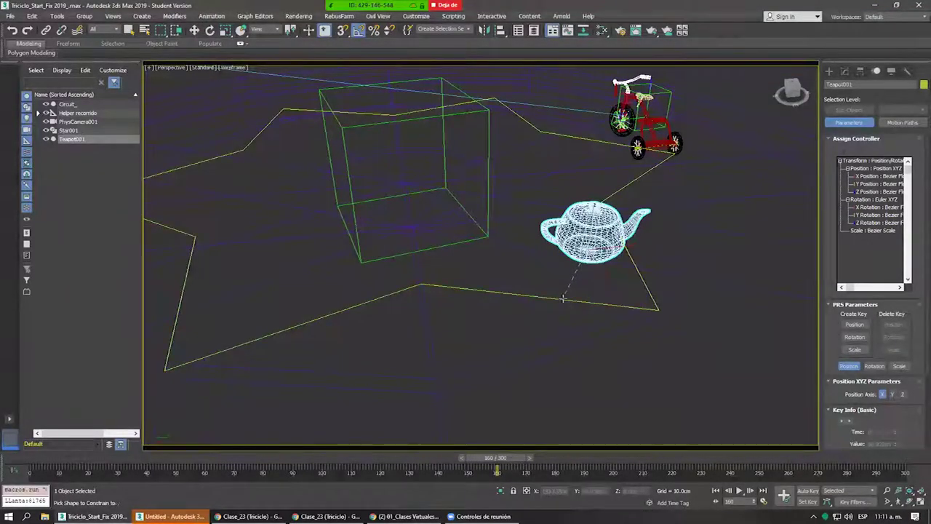
left_click(563, 298)
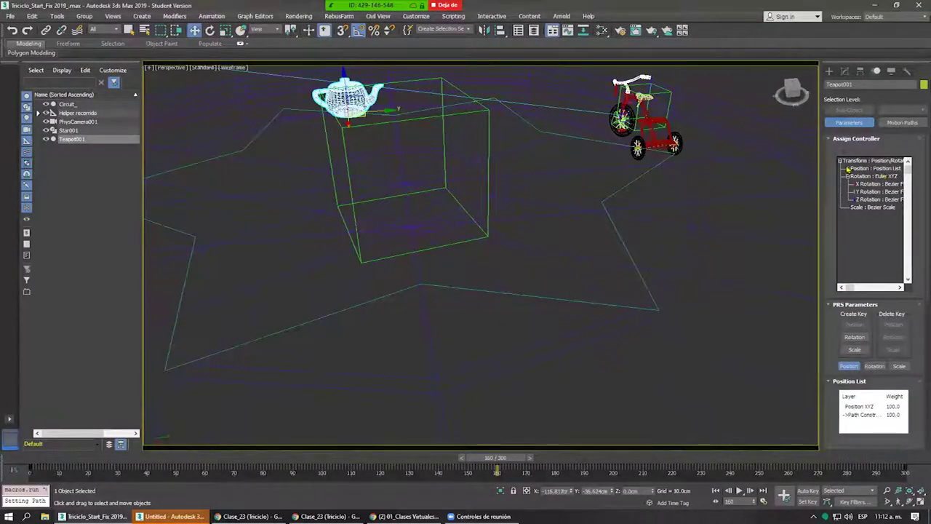
Check the teapot's Position List, return to frame 0 and play the animation.
left_click(847, 168)
left_click(856, 176)
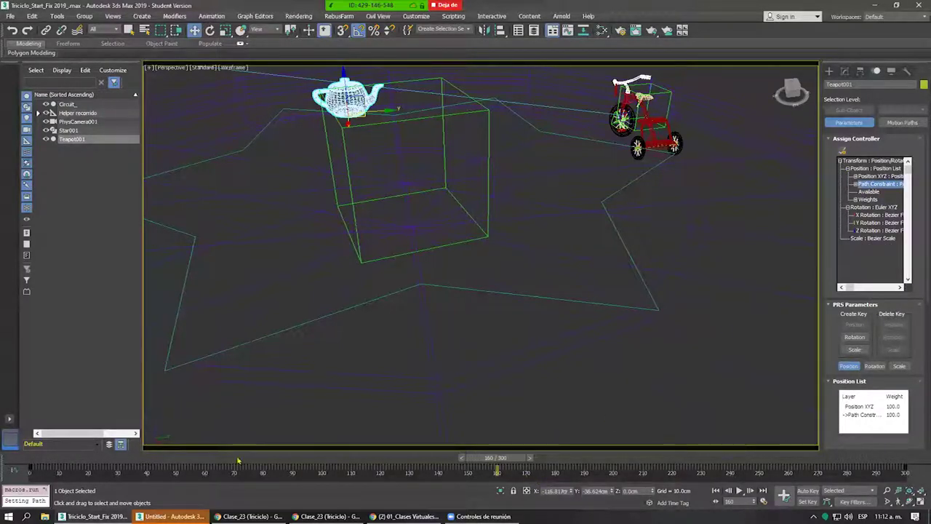
key("Home")
key("z")
key("F3")
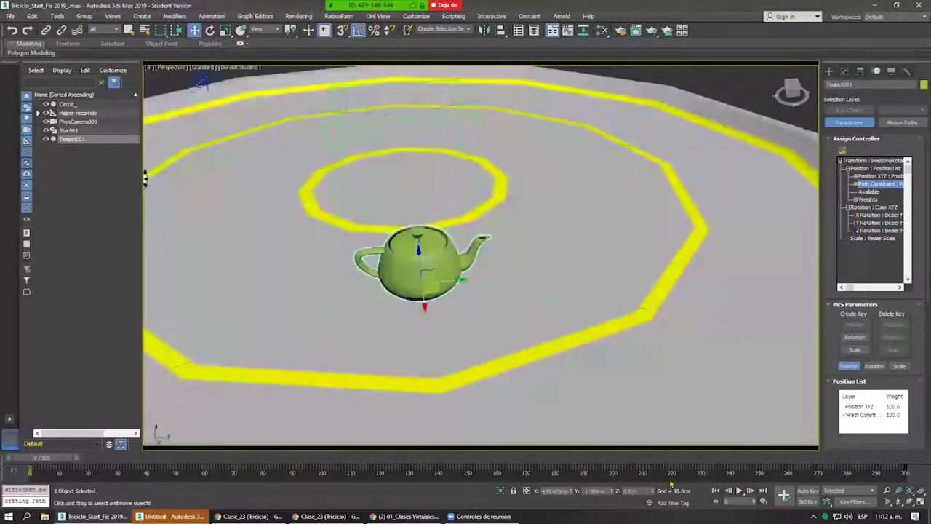
left_click(740, 492)
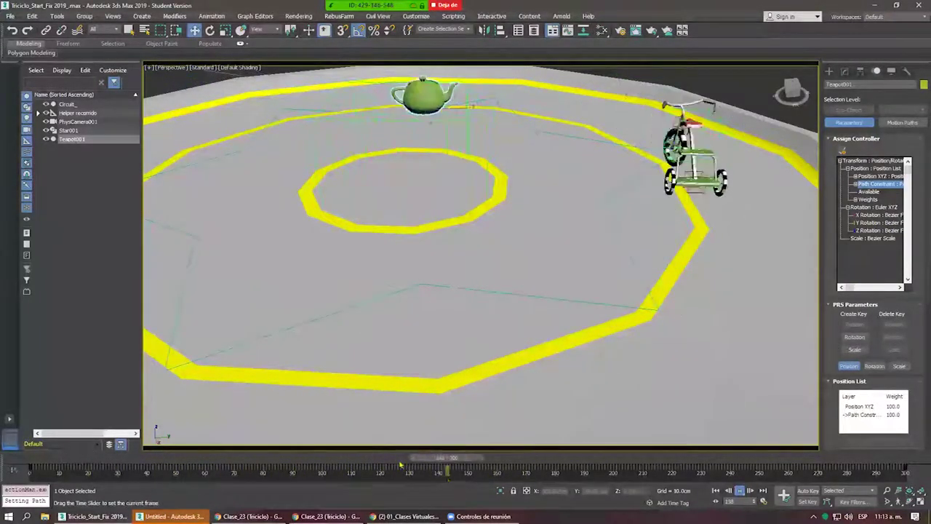
mouse_move(374, 321)
middle_mouse_down("alt")
mouse_move(429, 287)
mouse_move(541, 287)
mouse_move(556, 205)
middle_mouse_up("alt")
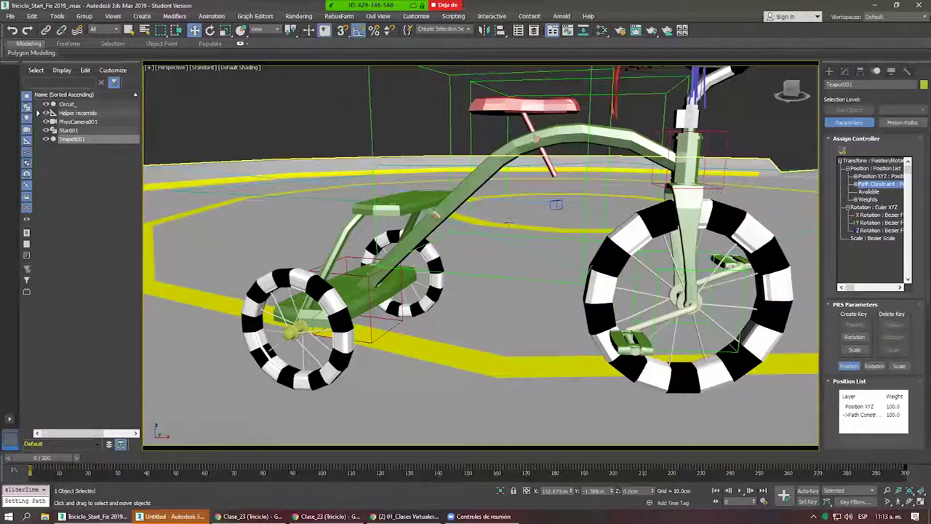
scroll(489, 200, "down", 6)
scroll(451, 211, "down", 3)
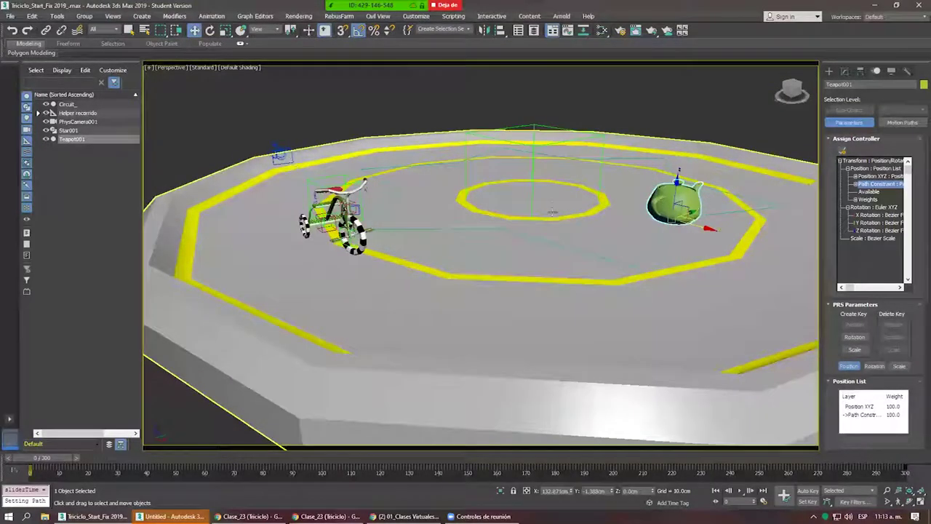
Create a test sphere on the platform, then undo its move and delete it.
left_click(830, 71)
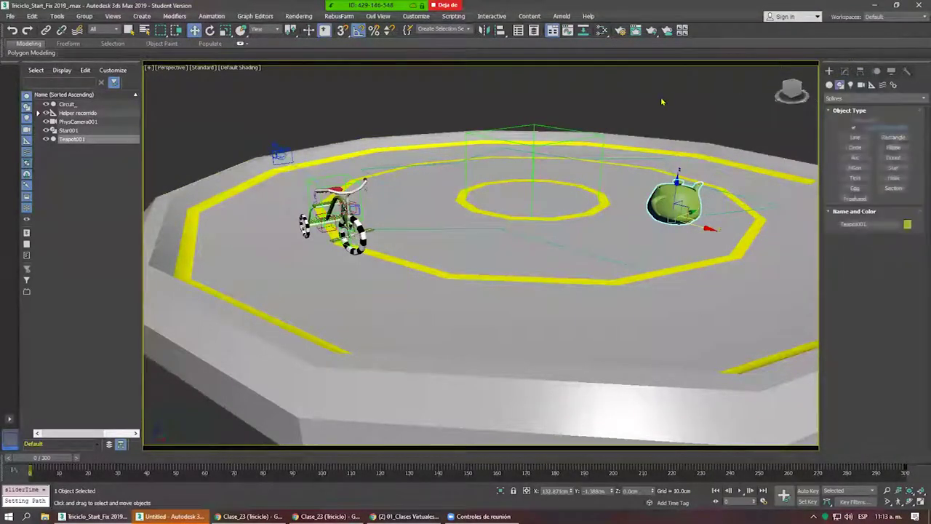
left_click(662, 102)
left_click(830, 84)
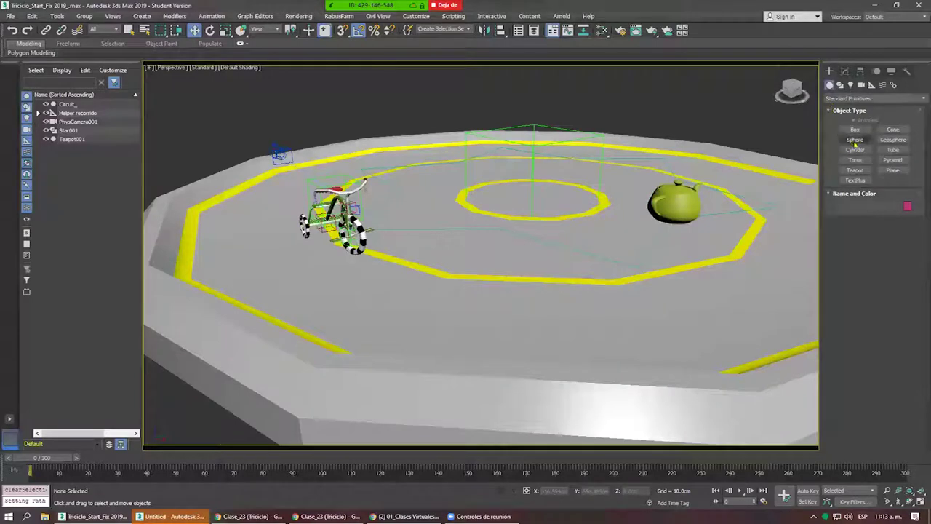
left_click_drag(512, 325, 541, 329)
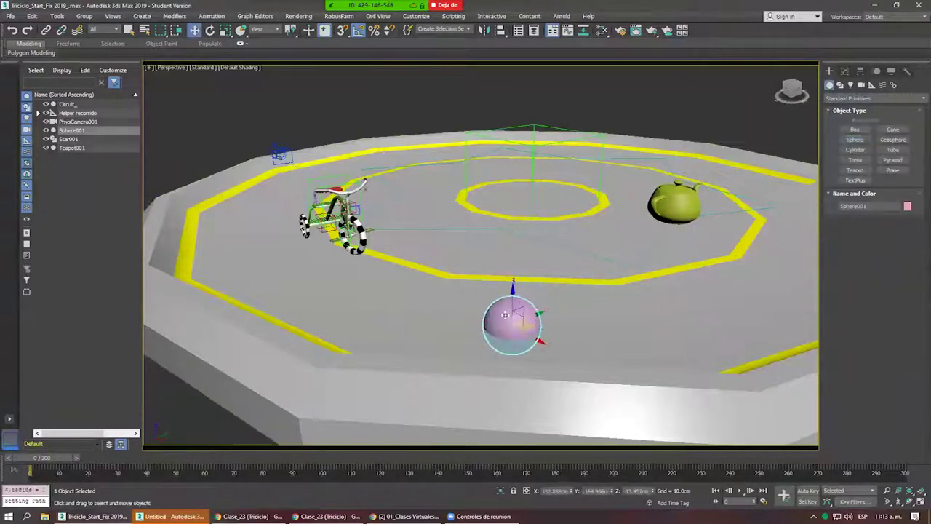
left_click_drag(500, 270, 522, 205)
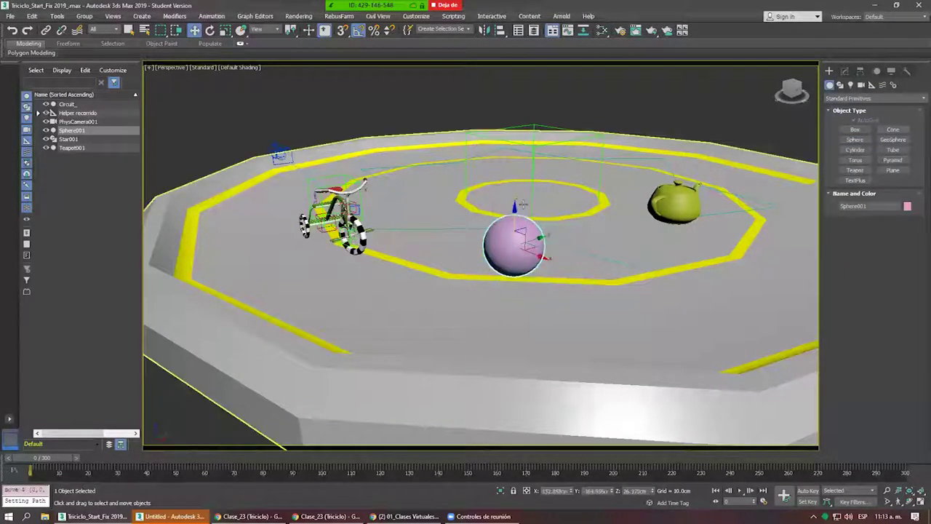
key("ctrl+z")
key("Delete")
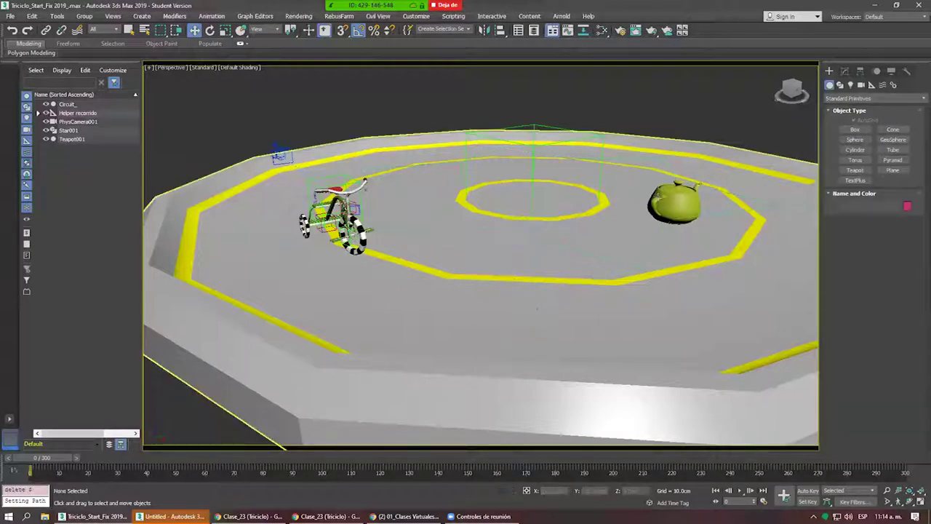
Exit isolation and move Star001 across the platform to shift the teapot's route.
left_click(674, 203)
mouse_move(567, 264)
middle_mouse_down("alt")
mouse_move(404, 260)
mouse_move(155, 426)
middle_mouse_up("alt")
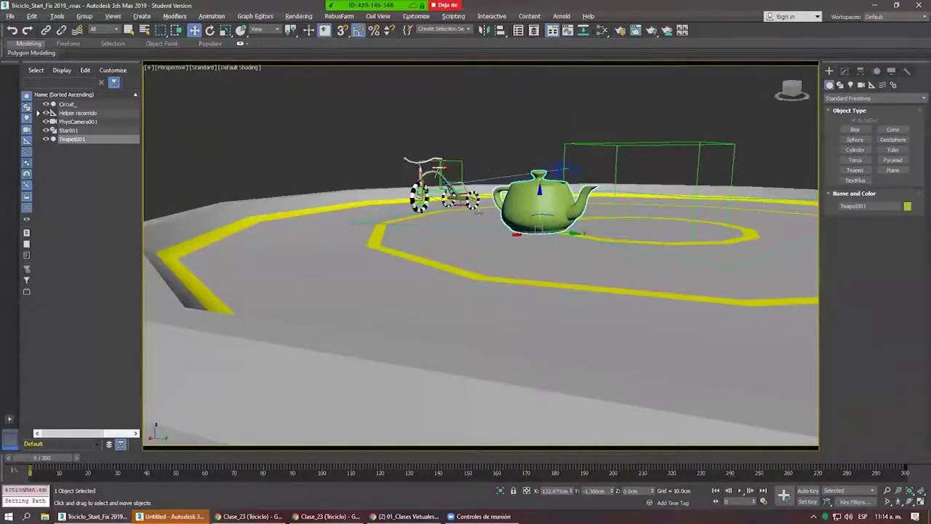
mouse_move(480, 212)
middle_mouse_down("alt")
mouse_move(433, 205)
mouse_move(494, 229)
middle_mouse_up("alt")
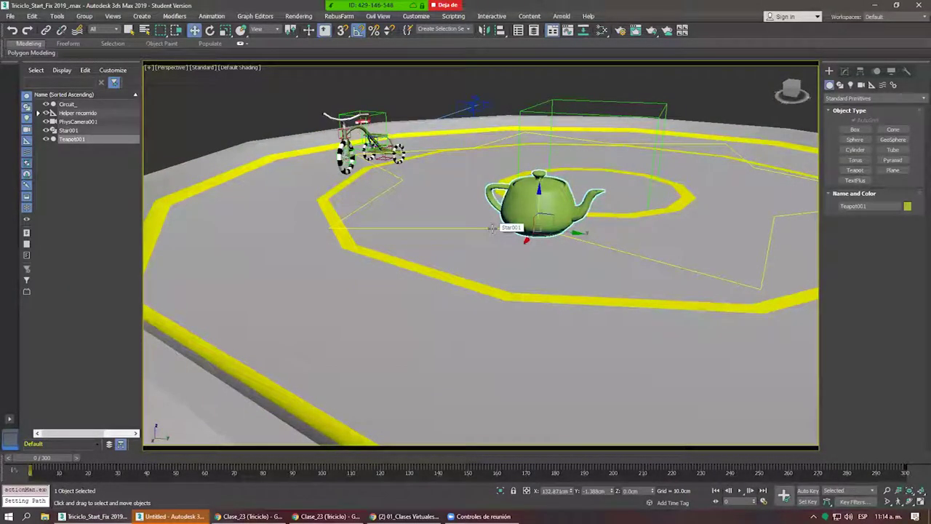
left_click(492, 229)
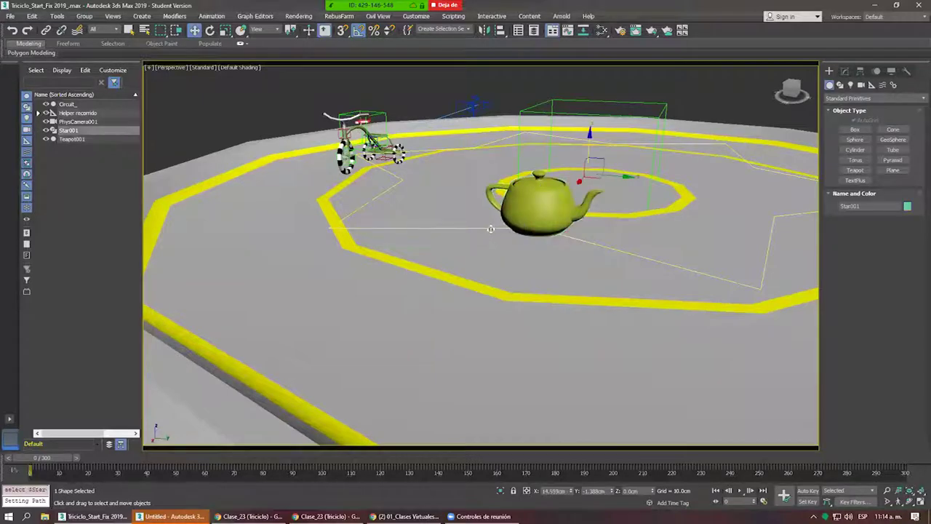
key("alt+q")
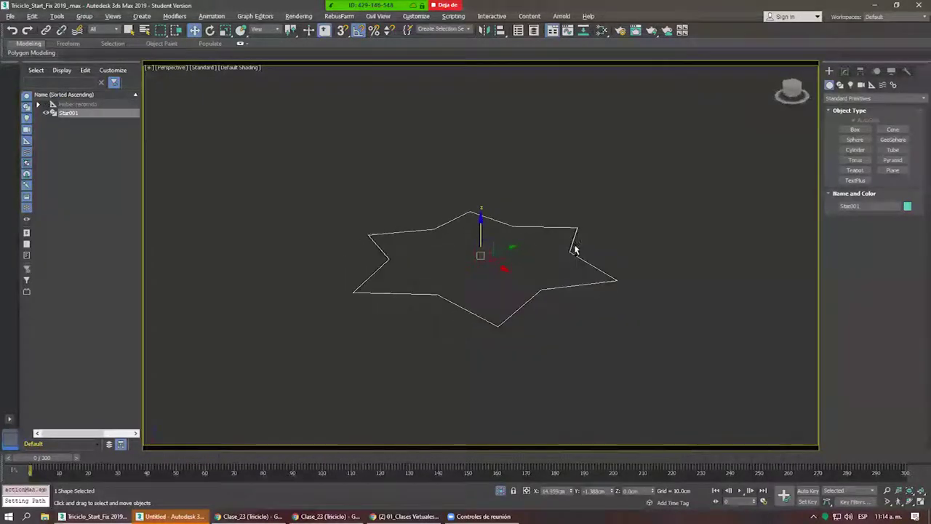
key("alt+q")
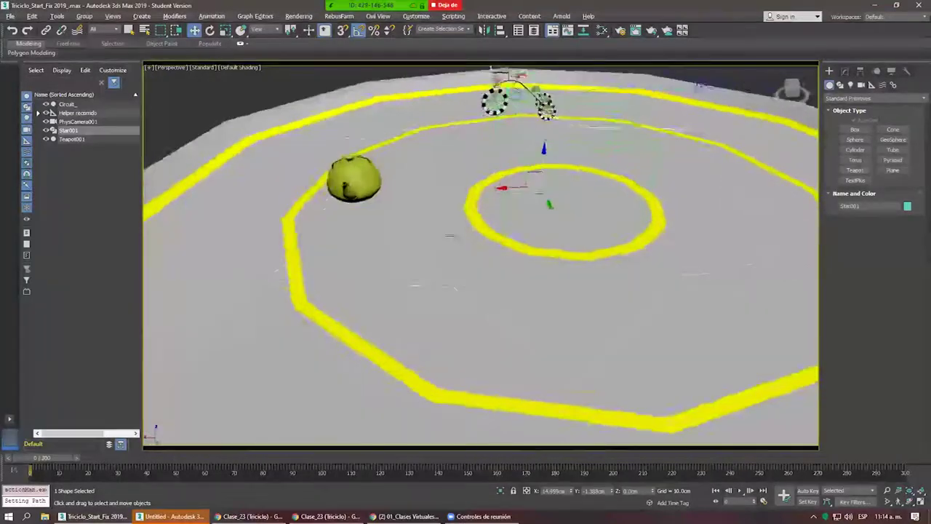
middle_click_drag(480, 254, 436, 219, "alt")
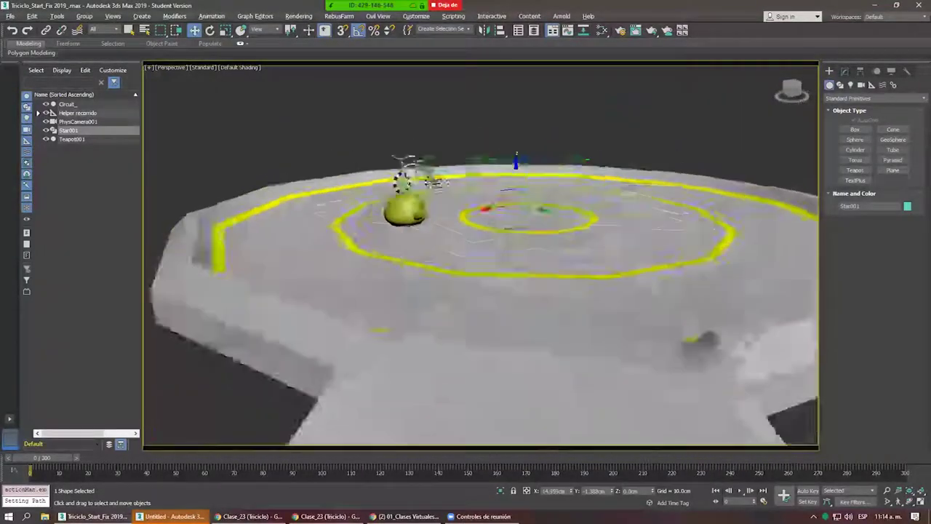
middle_click_drag(518, 230, 504, 189, "alt")
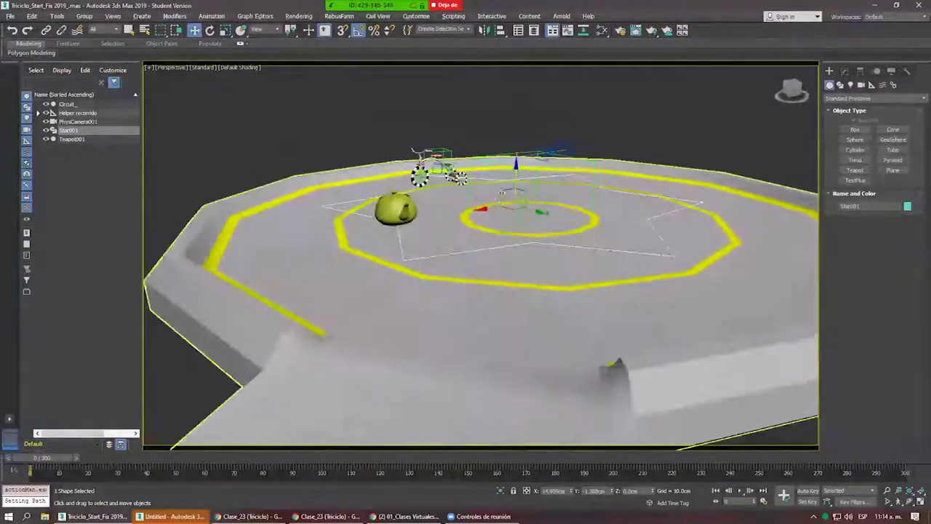
mouse_move(504, 190)
left_mouse_down()
mouse_move(412, 204)
mouse_move(311, 145)
mouse_move(266, 150)
left_mouse_up()
Switch the Create panel to Shapes > Splines.
scroll(507, 214, "down", 8)
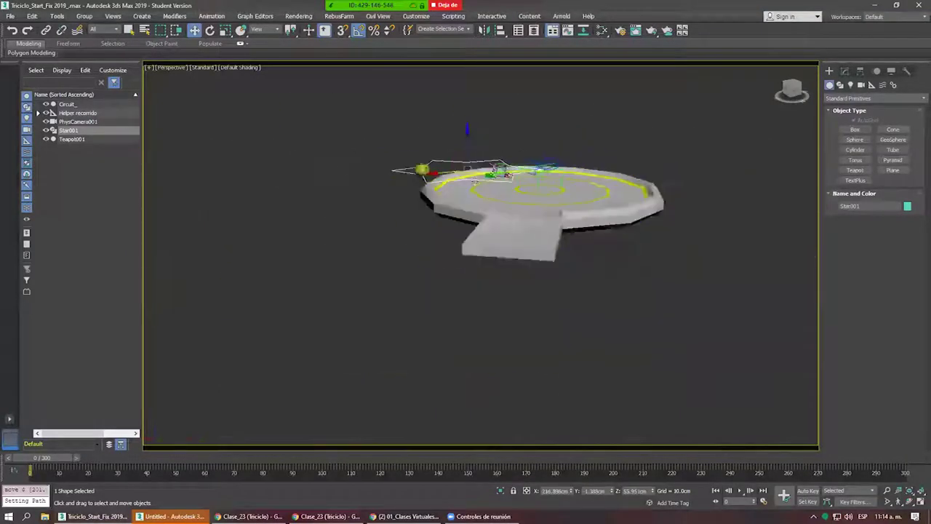
middle_click_drag(507, 213, 671, 191, "alt")
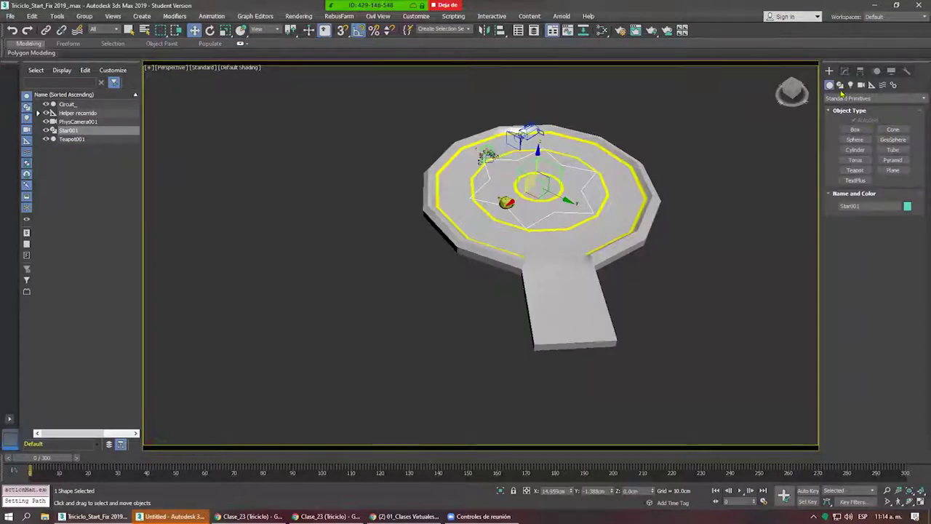
left_click(840, 85)
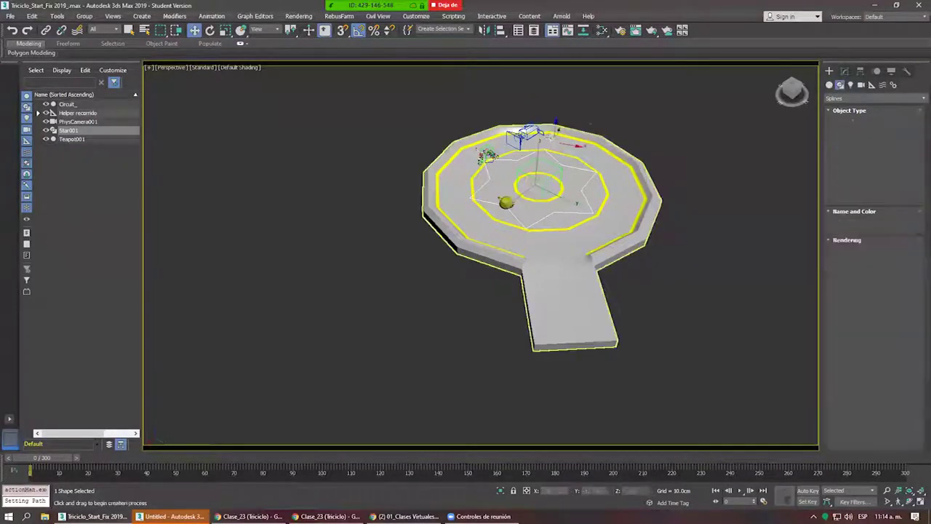
Draw a large circle around the whole platform in Top view and raise it above.
scroll(556, 164, "up", 3)
key("t")
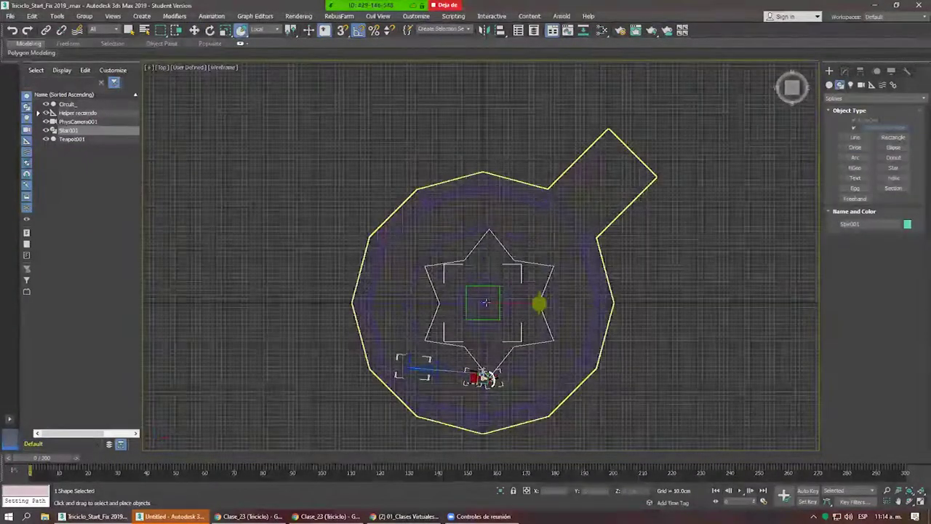
left_click(492, 219)
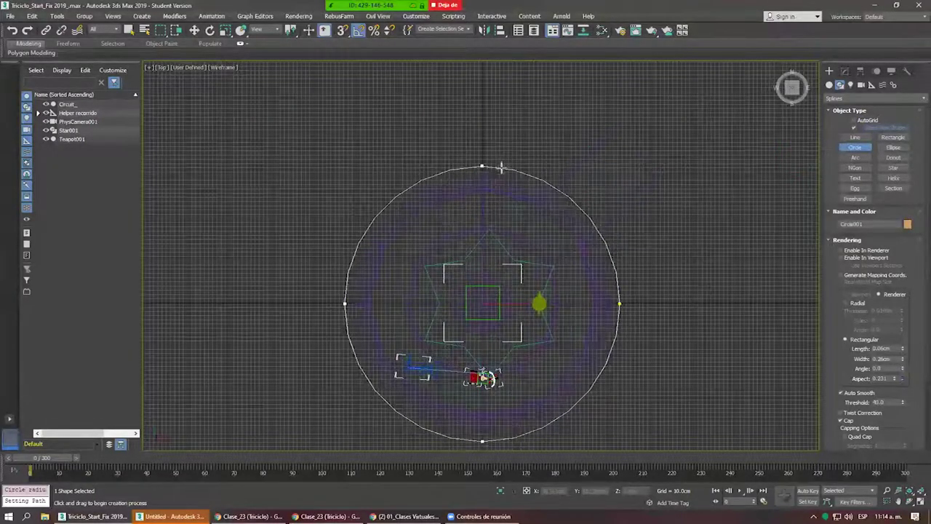
left_click_drag(482, 303, 532, 185)
key("p")
middle_click_drag(533, 185, 531, 198, "alt")
right_click(531, 198)
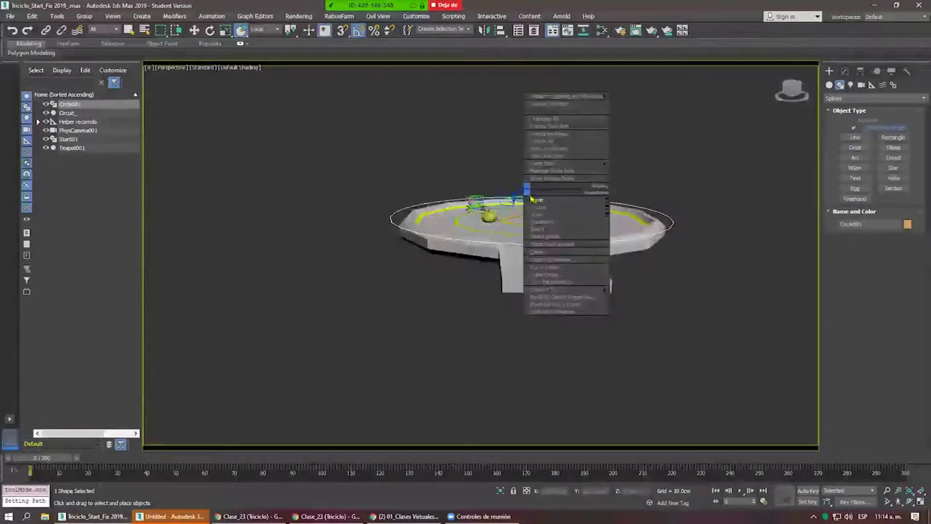
left_click(536, 199)
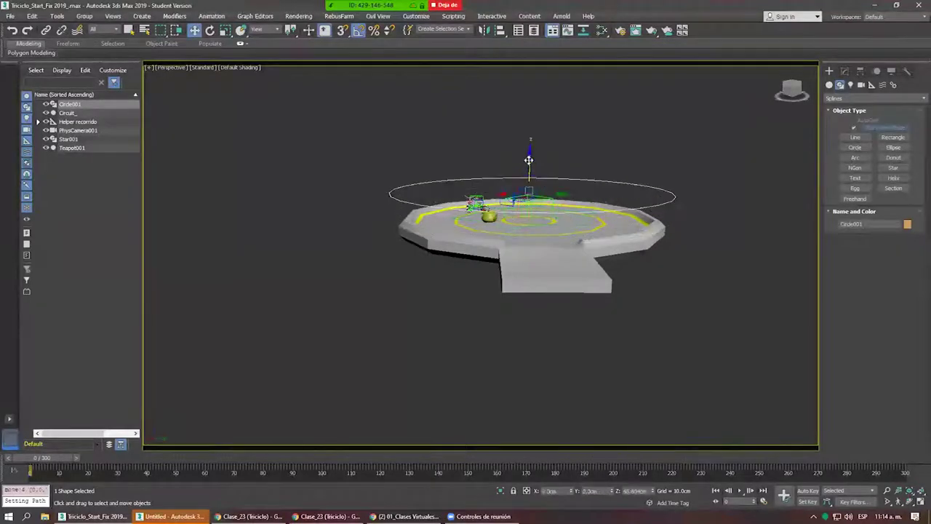
middle_click_drag(528, 182, 860, 108, "alt")
Create a targeted Physical camera beside the track aimed at the platform centre.
left_click(862, 85)
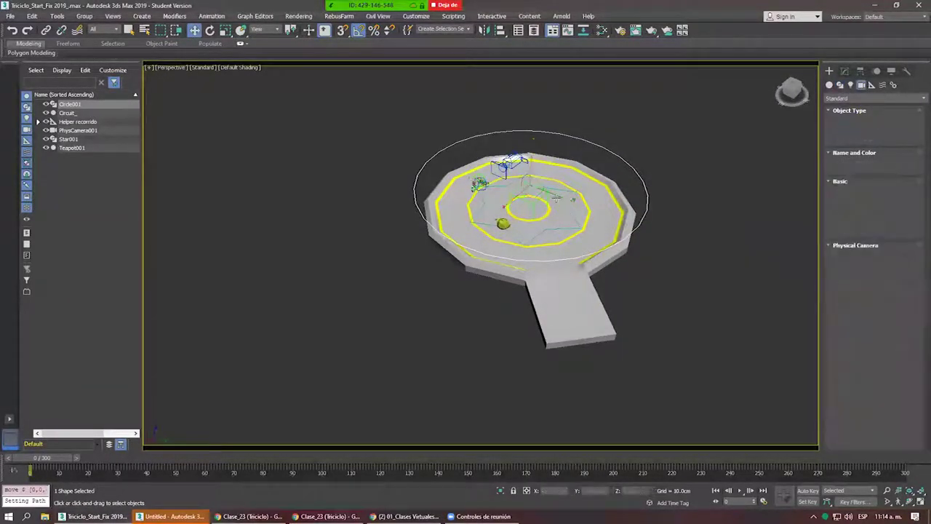
key("t")
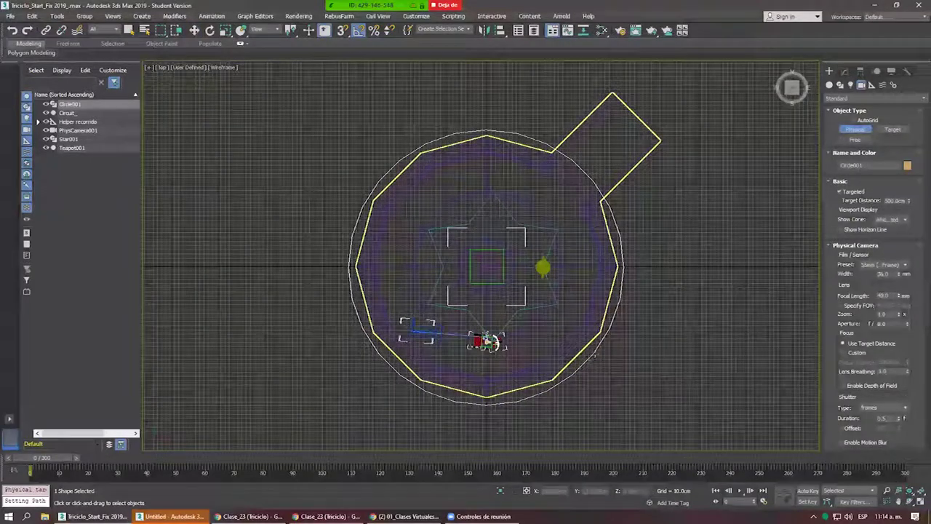
left_click_drag(589, 359, 491, 267)
right_click(489, 266)
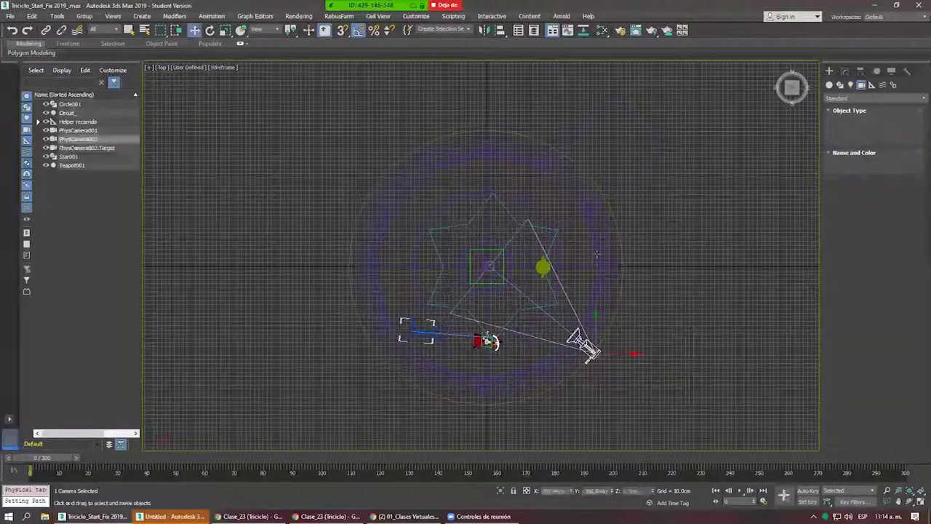
key("p")
scroll(509, 218, "up", 3)
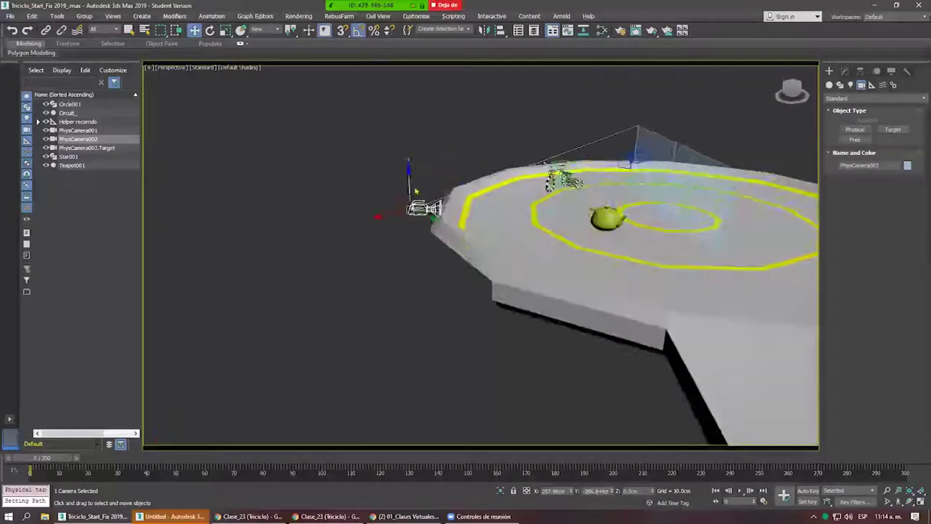
scroll(510, 218, "up", 2)
Review Circle001's rendering and interpolation settings, then select PhysCamera002.
left_click(411, 174)
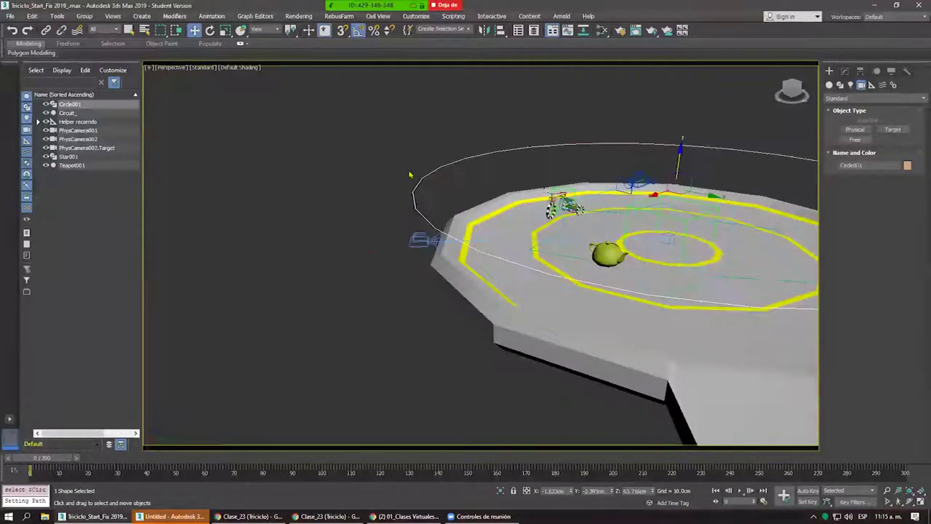
left_click(845, 71)
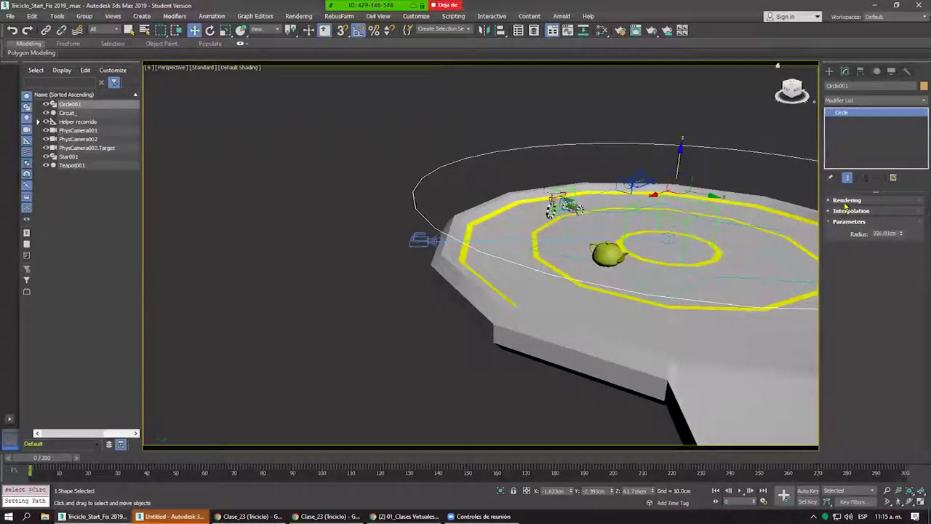
left_click(847, 201)
left_click(848, 201)
left_click(847, 211)
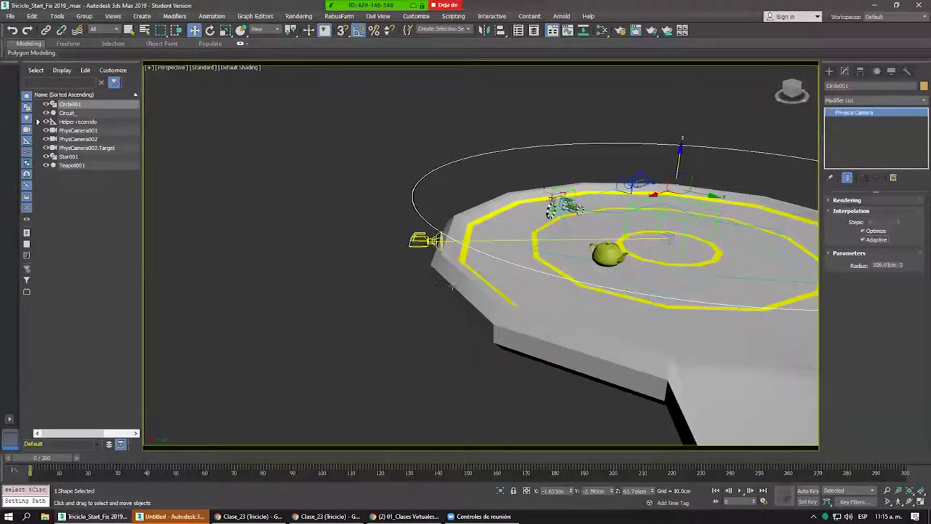
left_click(435, 242)
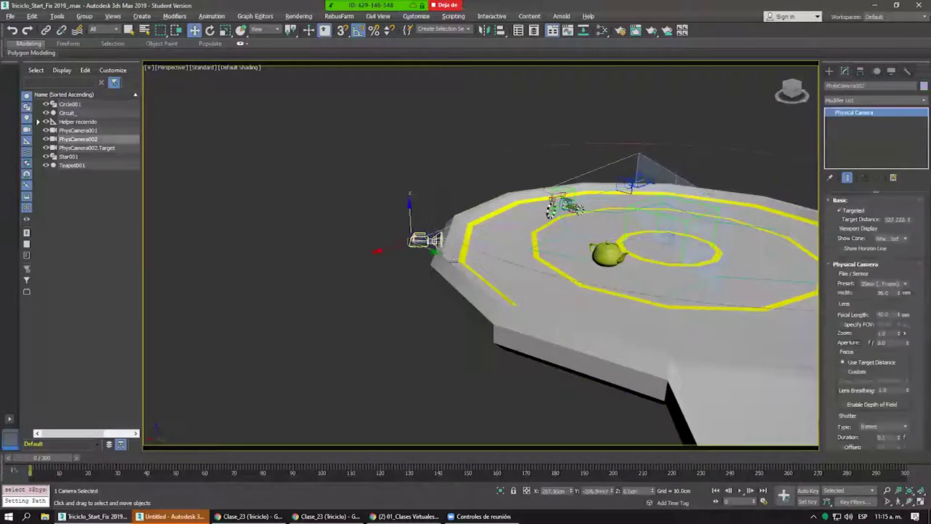
mouse_move(454, 270)
middle_mouse_down("alt")
mouse_move(452, 255)
mouse_move(410, 251)
mouse_move(328, 90)
middle_mouse_up("alt")
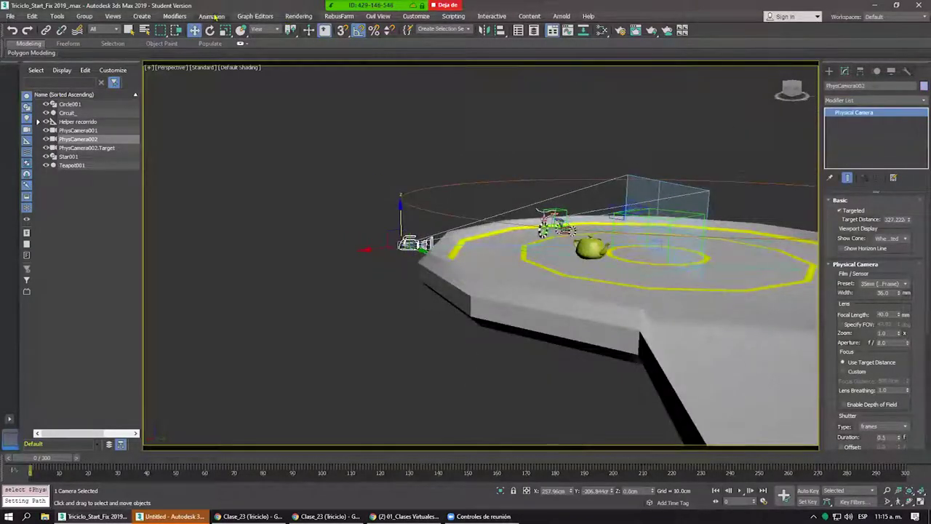
Path-constrain the new camera to Circle001 and play the animation through it.
left_click(212, 16)
mouse_move(219, 70)
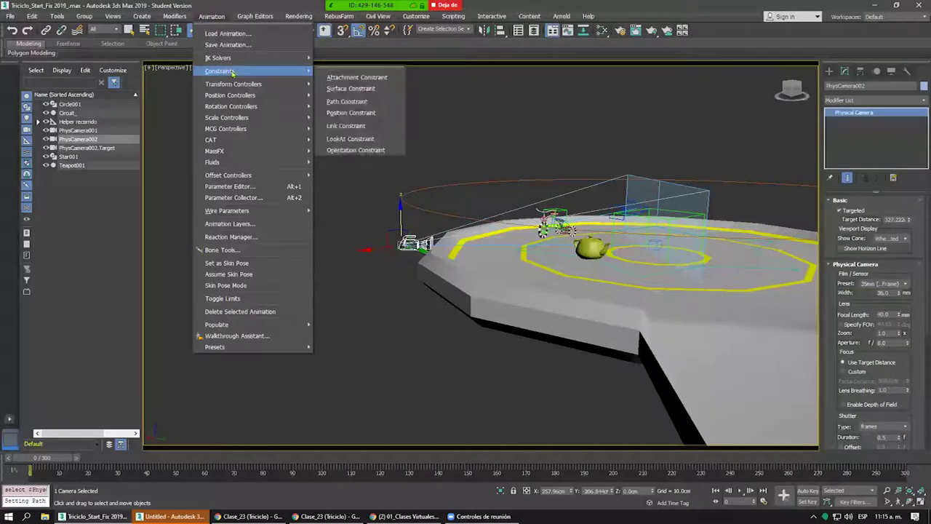
left_click(358, 105)
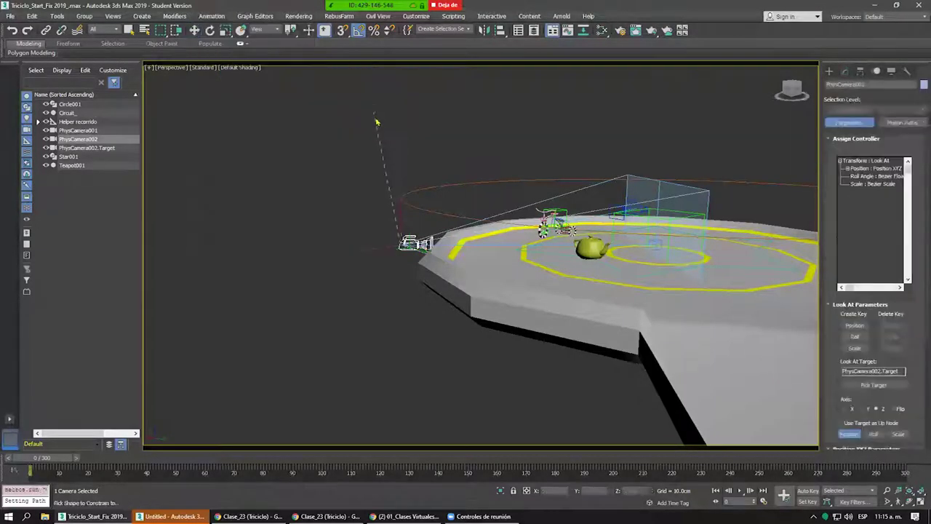
left_click(428, 185)
mouse_move(436, 218)
middle_mouse_down("alt")
mouse_move(552, 275)
mouse_move(570, 338)
middle_mouse_up("alt")
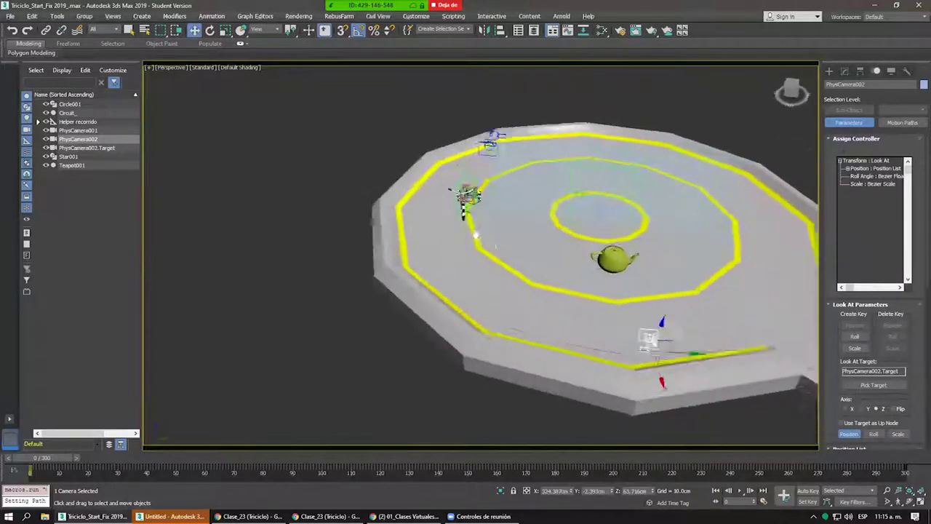
left_click(740, 492)
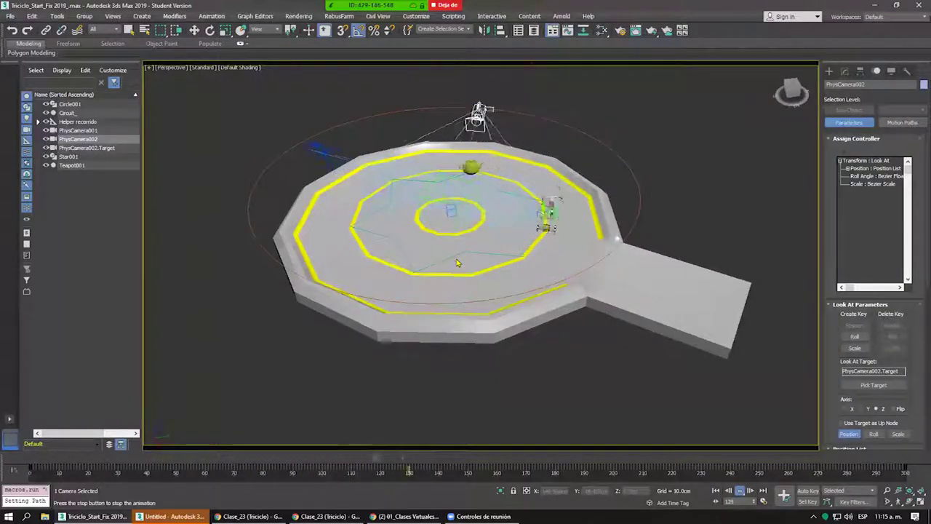
key("c")
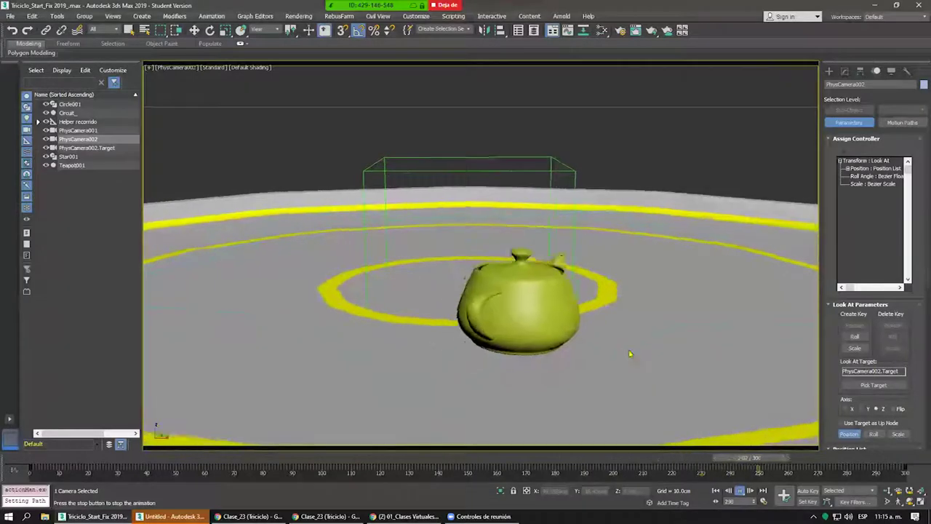
key("Escape")
key("w")
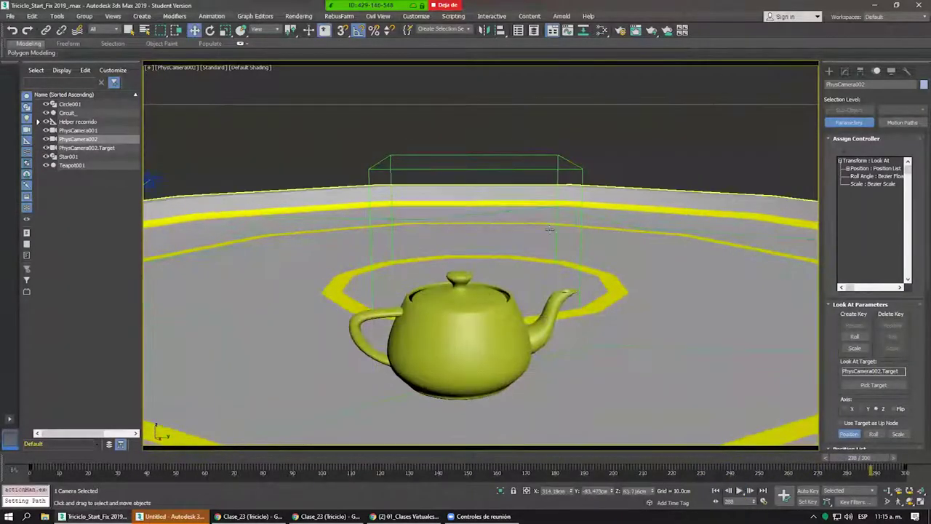
key("p")
Lower Circle001 along Z while checking the result in the camera view.
middle_click_drag(506, 242, 562, 219, "alt")
left_click(507, 106)
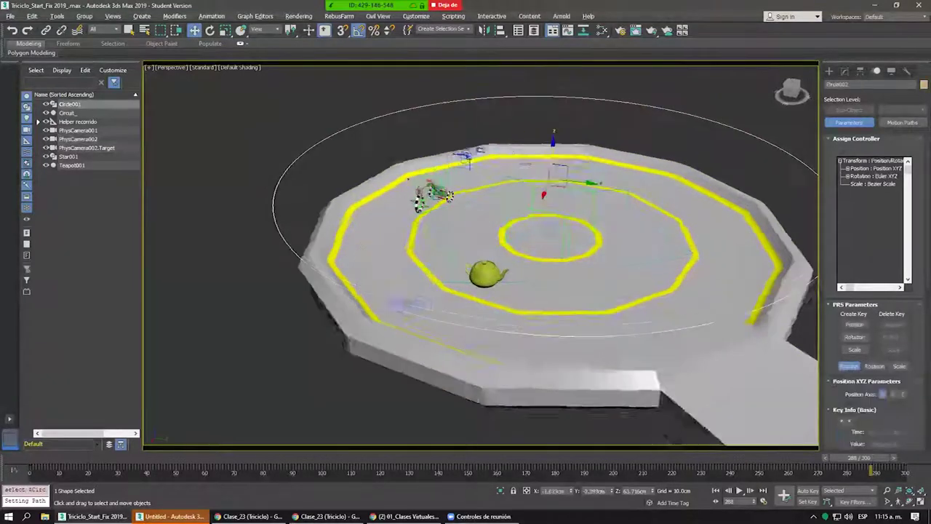
middle_click_drag(507, 148, 553, 152, "alt")
key("e")
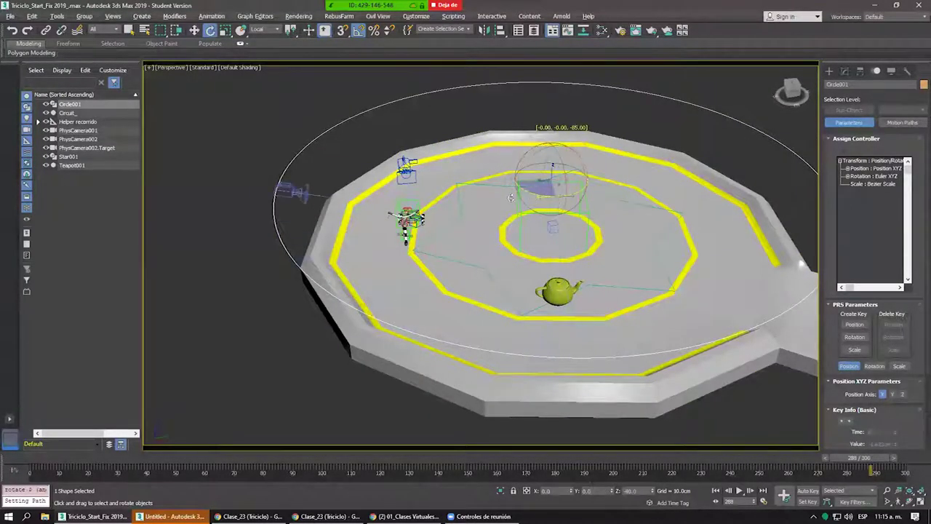
middle_click_drag(511, 196, 429, 213, "alt")
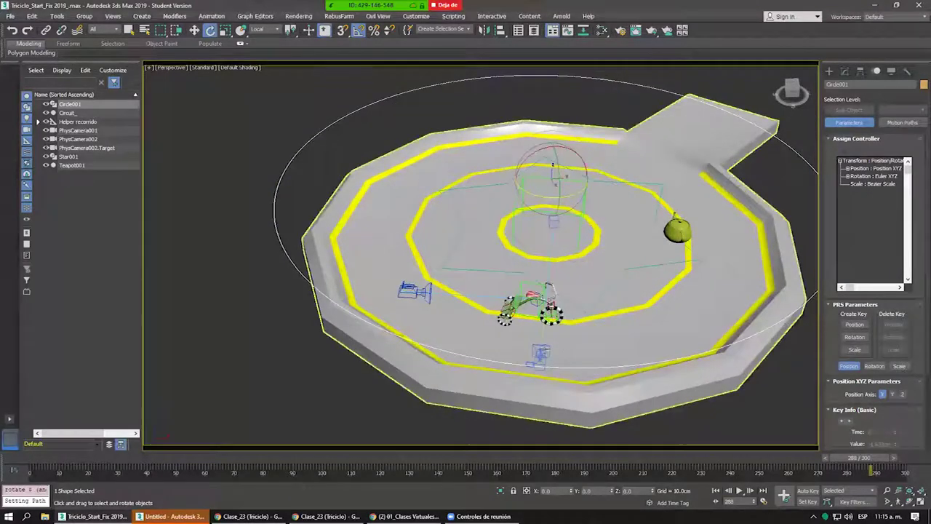
left_click(540, 350)
key("c")
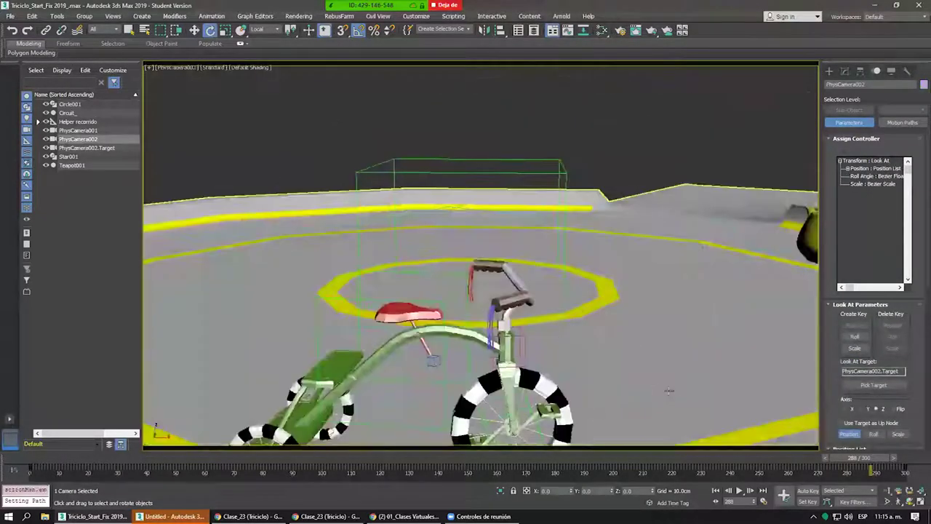
left_click(555, 106)
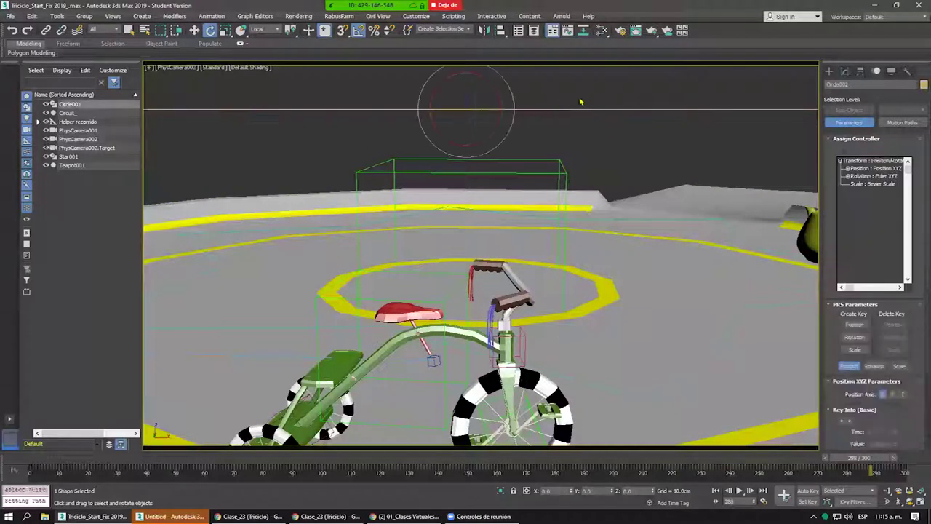
key("w")
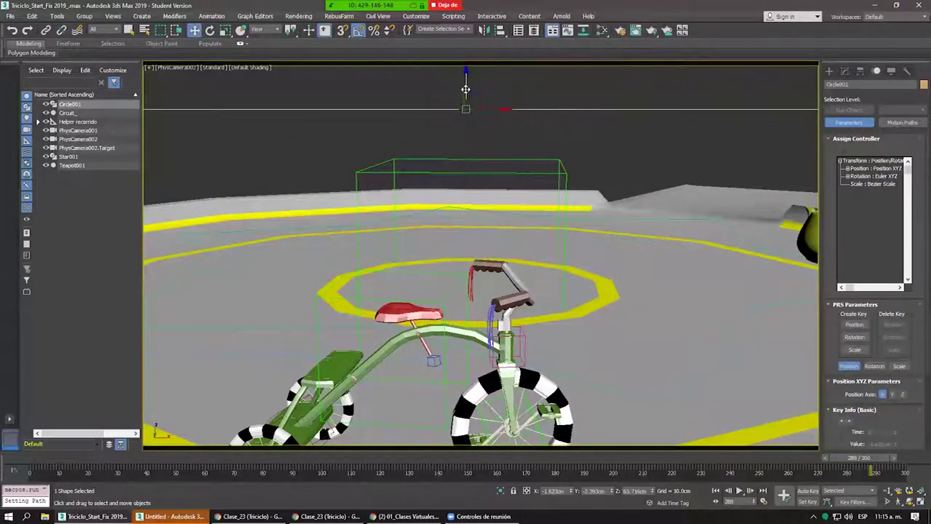
left_click_drag(466, 89, 466, 108)
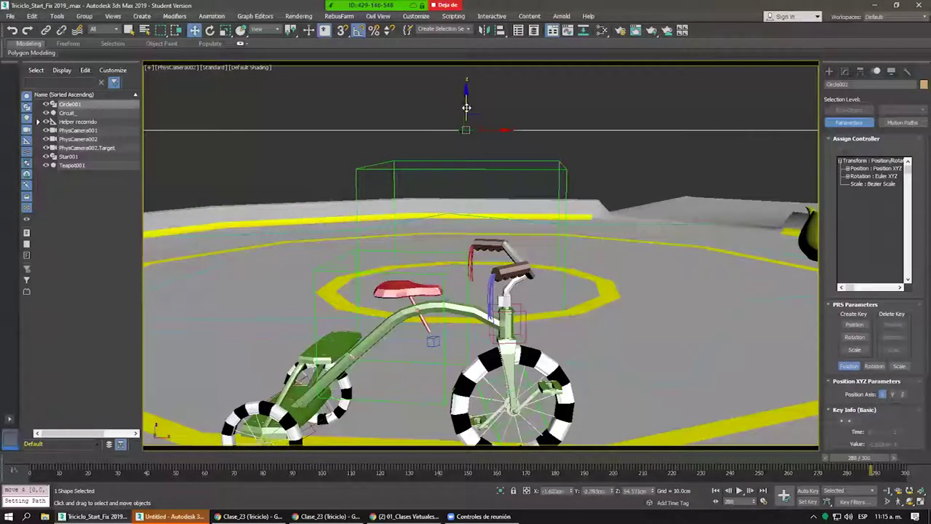
Move PhysCamera002's target from the track centre onto the tricycle.
key("p")
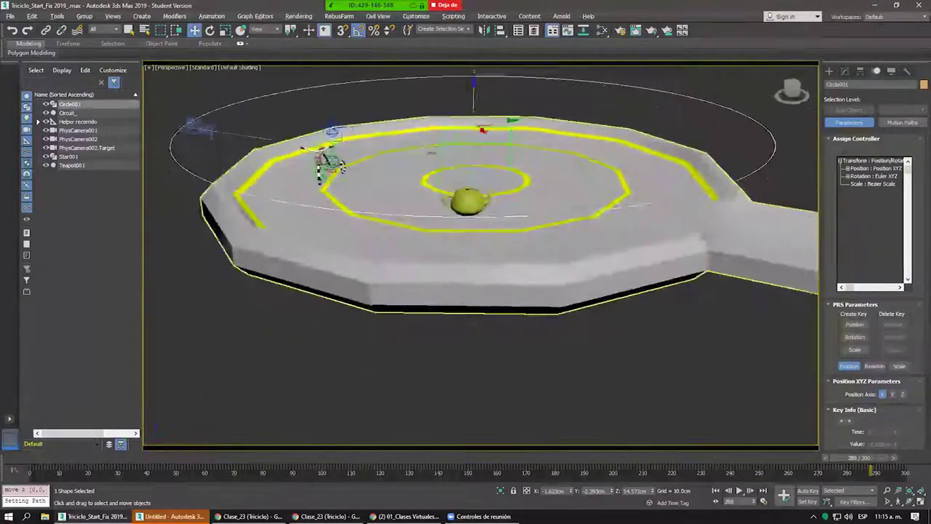
left_click(495, 175)
mouse_move(495, 175)
middle_mouse_down("alt")
mouse_move(477, 205)
mouse_move(528, 228)
middle_mouse_up("alt")
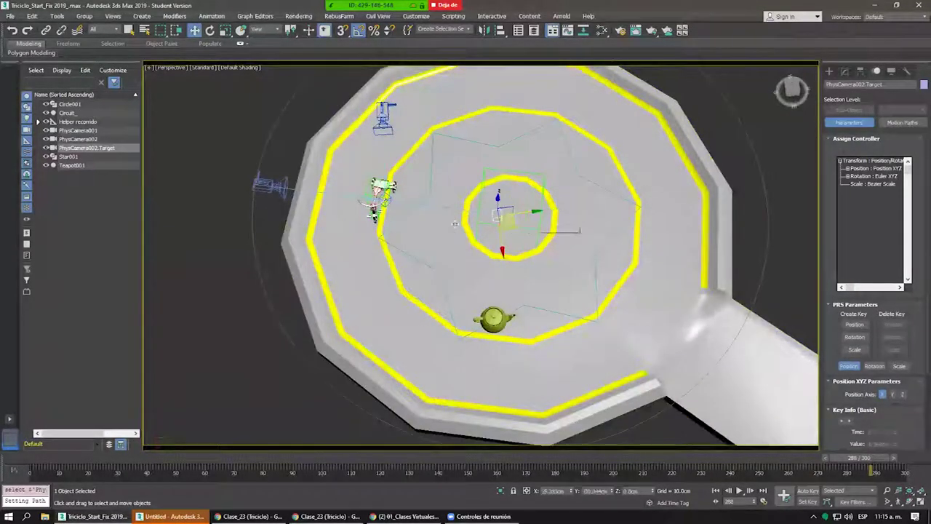
left_click_drag(455, 223, 405, 213)
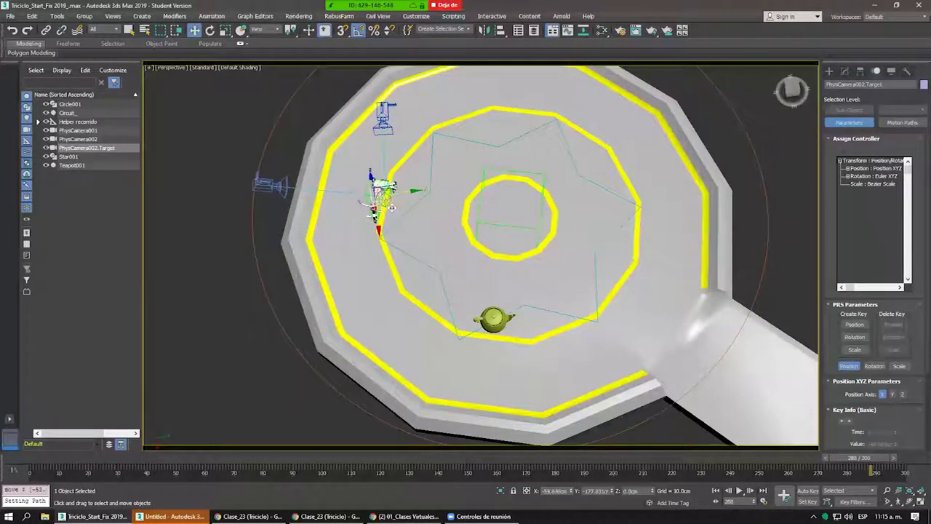
mouse_move(391, 207)
middle_mouse_down("alt")
mouse_move(440, 189)
mouse_move(443, 211)
middle_mouse_up("alt")
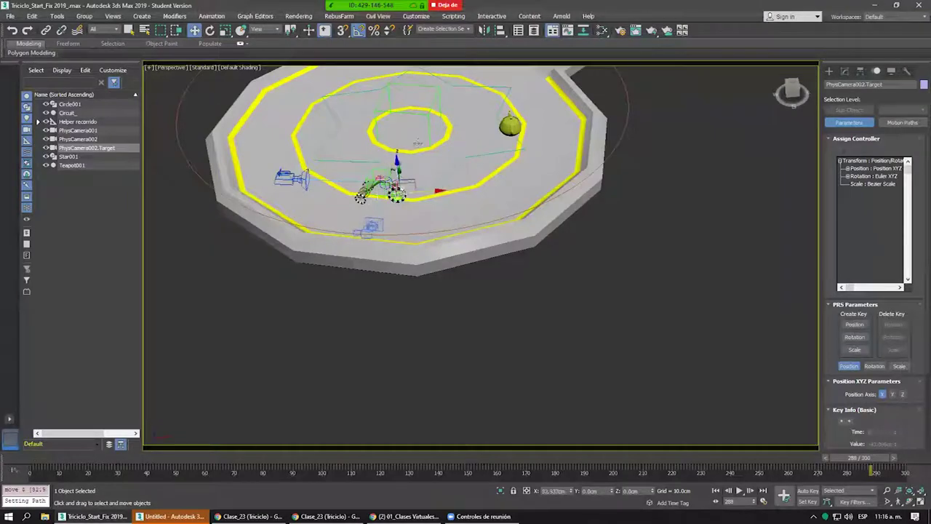
scroll(385, 182, "up", 2)
scroll(385, 182, "up", 2)
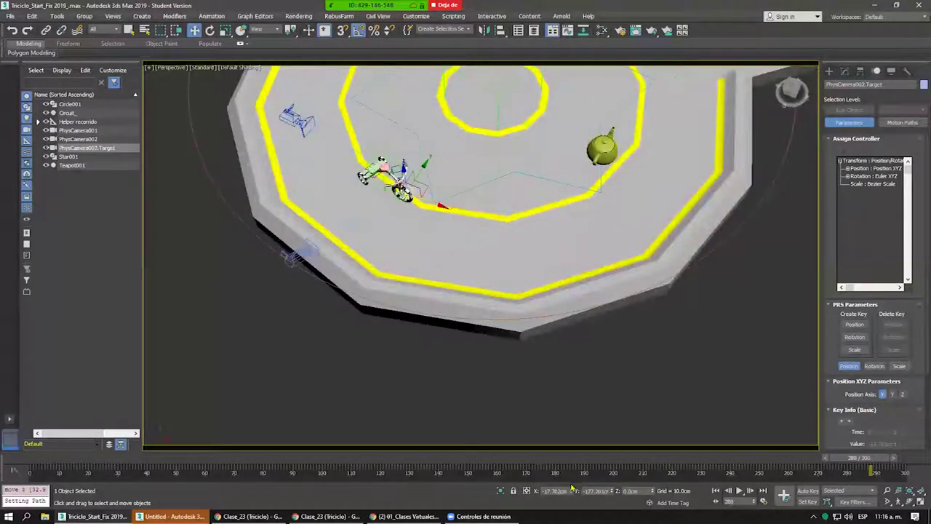
scroll(499, 270, "down", 2)
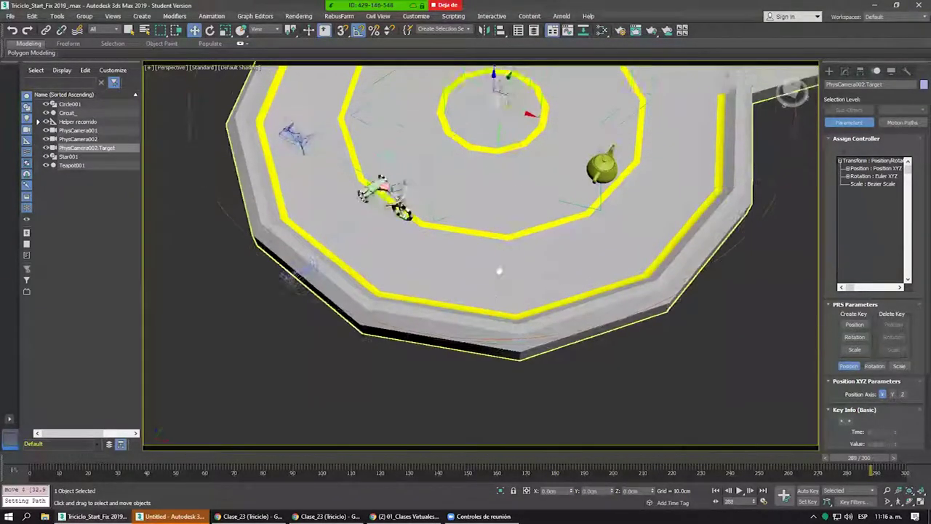
middle_click_drag(499, 270, 490, 197, "alt")
scroll(491, 168, "down", 2)
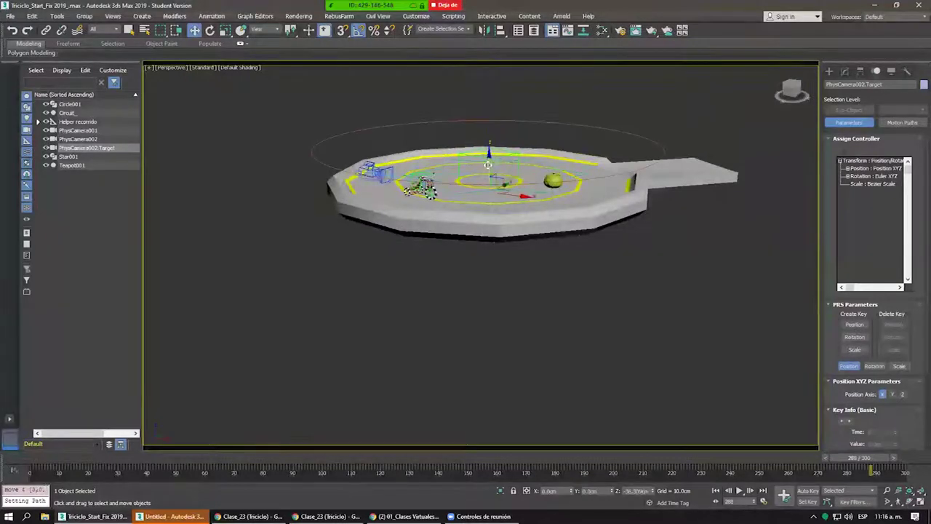
Switch the viewport to look through PhysCamera002.
key("c")
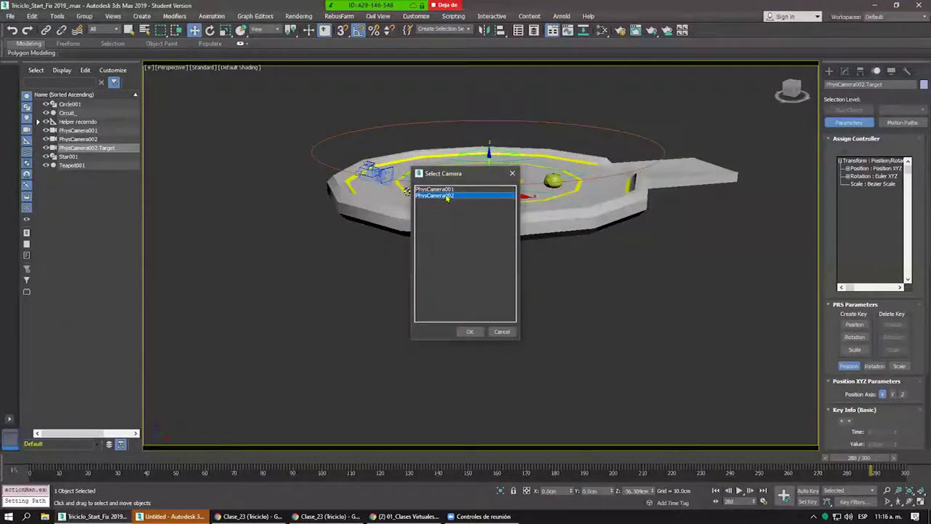
left_click(502, 332)
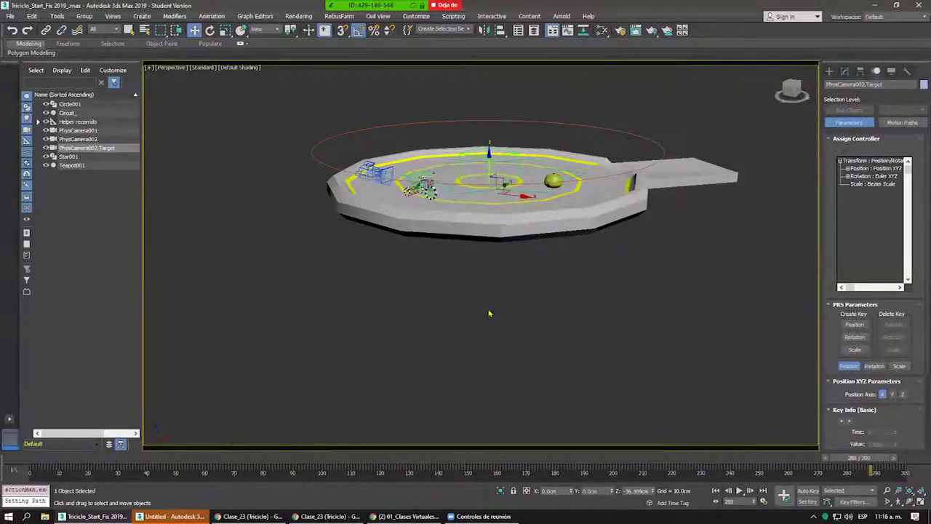
key("c")
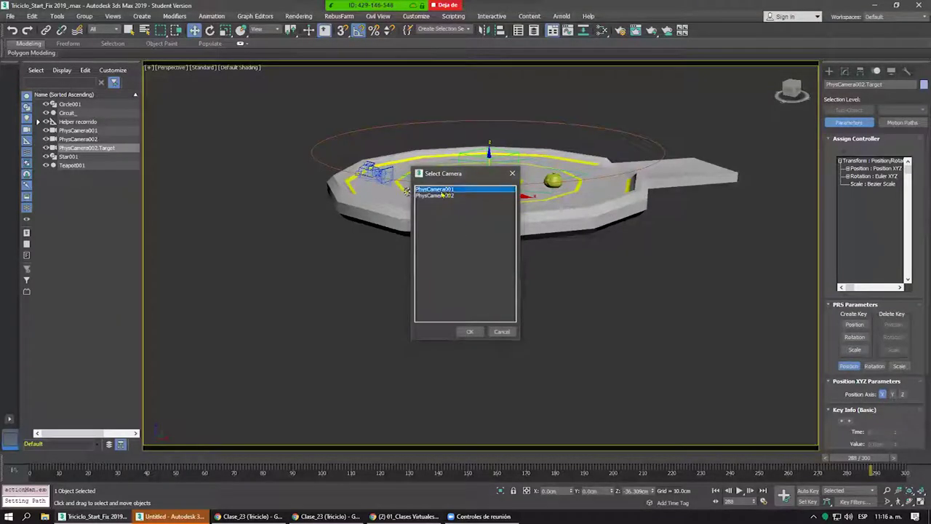
left_click(471, 331)
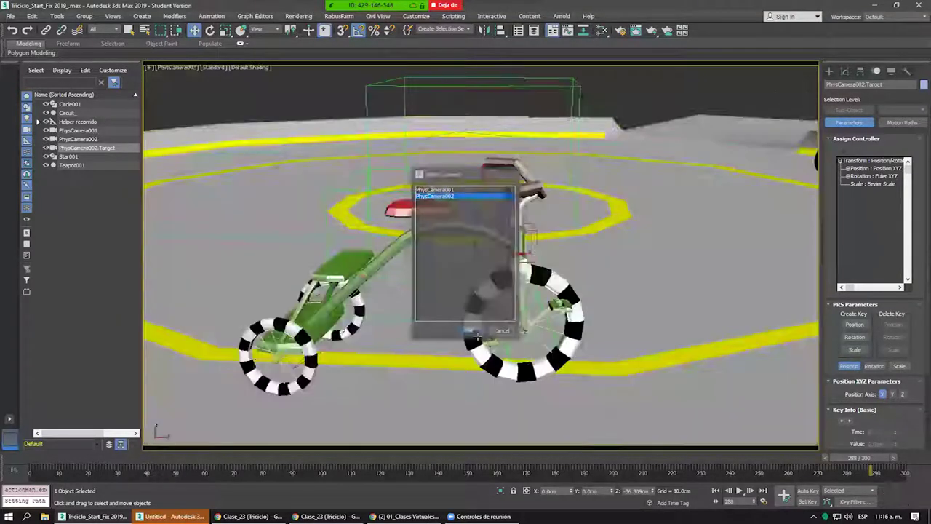
Play the animation, stop near frame 208 and select the rear-wheel helper.
left_click(738, 491)
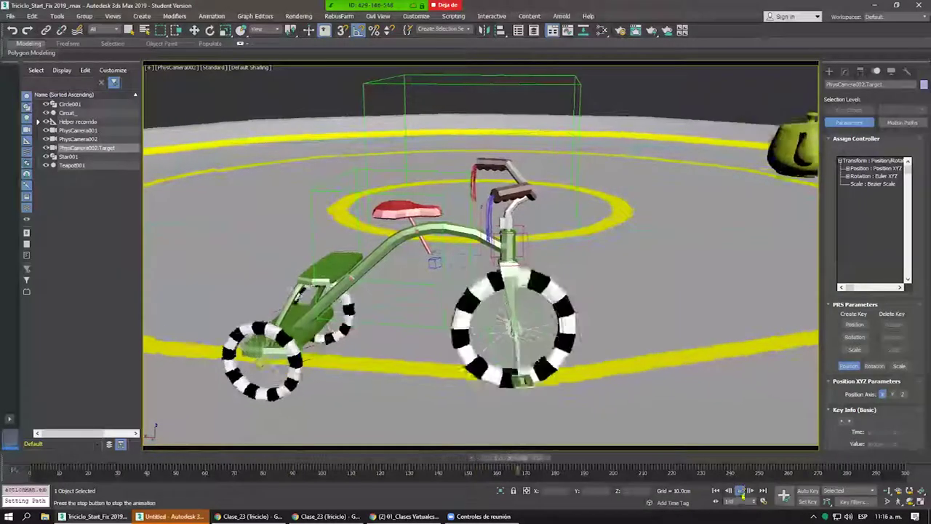
left_click(739, 490)
key("w")
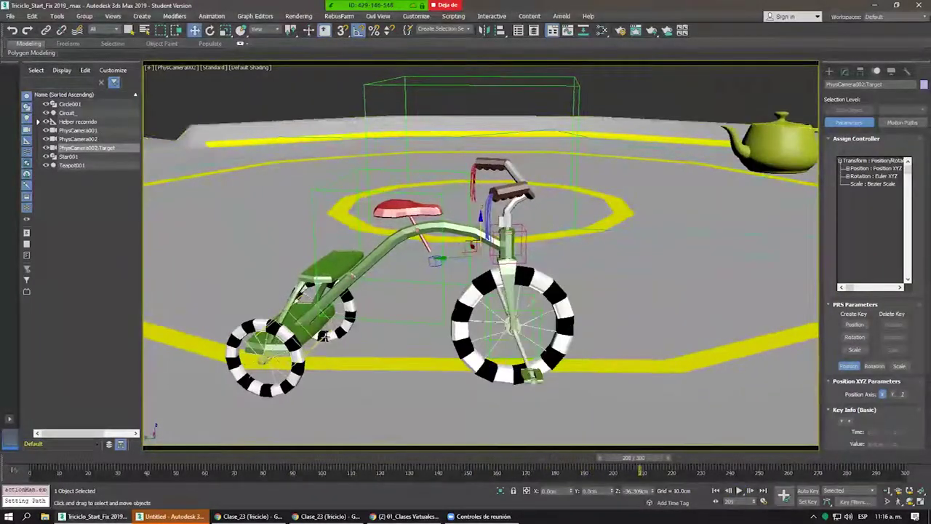
left_click(325, 336)
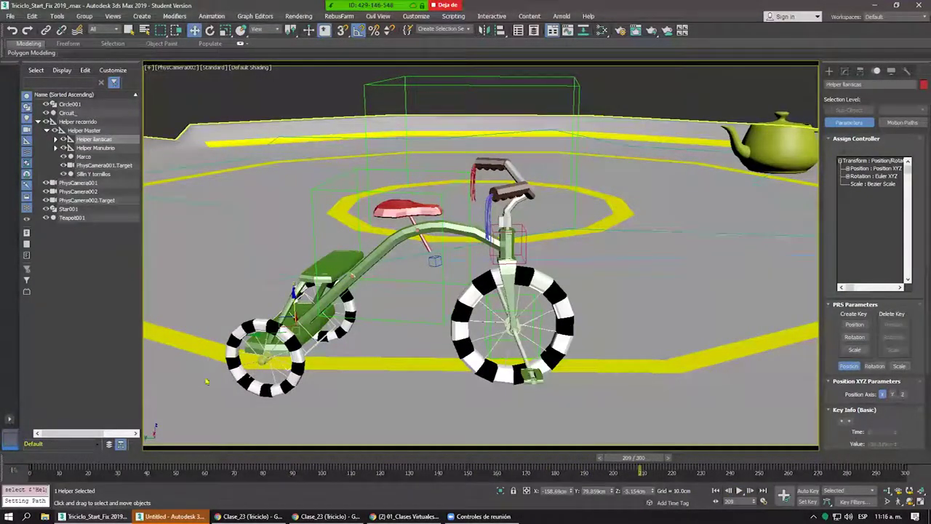
right_click(370, 311)
left_click(407, 397)
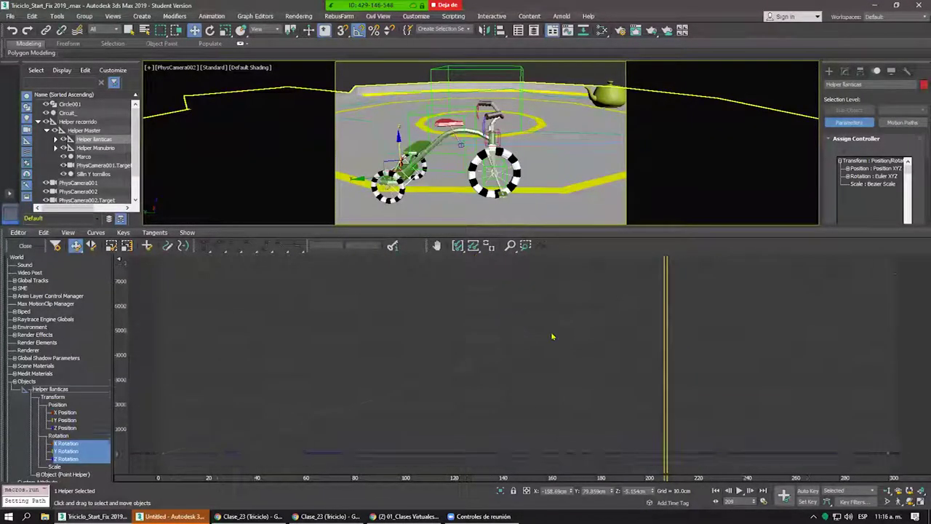
middle_click_drag(553, 337, 771, 328)
left_click_drag(850, 307, 808, 277)
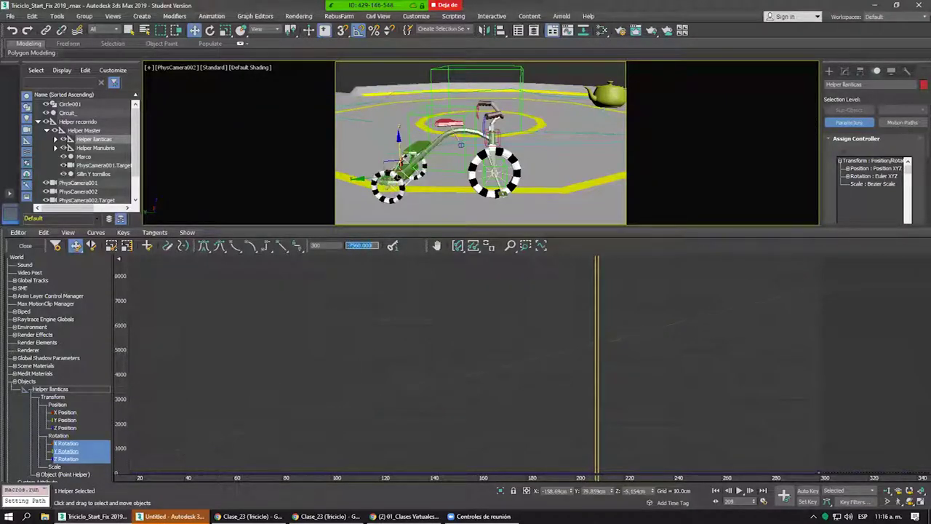
key("Return")
left_click(25, 247)
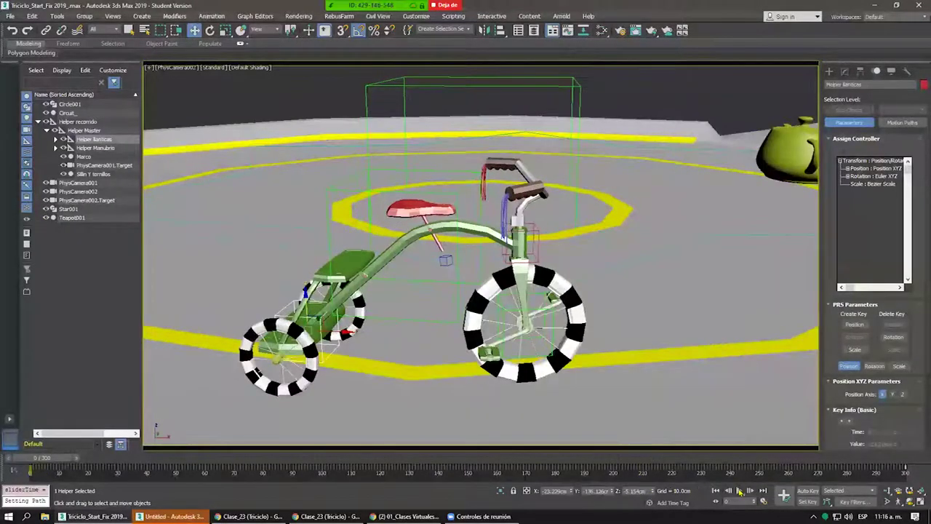
Play back the tricycle animation, stopping at frame 30 of 300, then open the Tools menu.
left_click(740, 491)
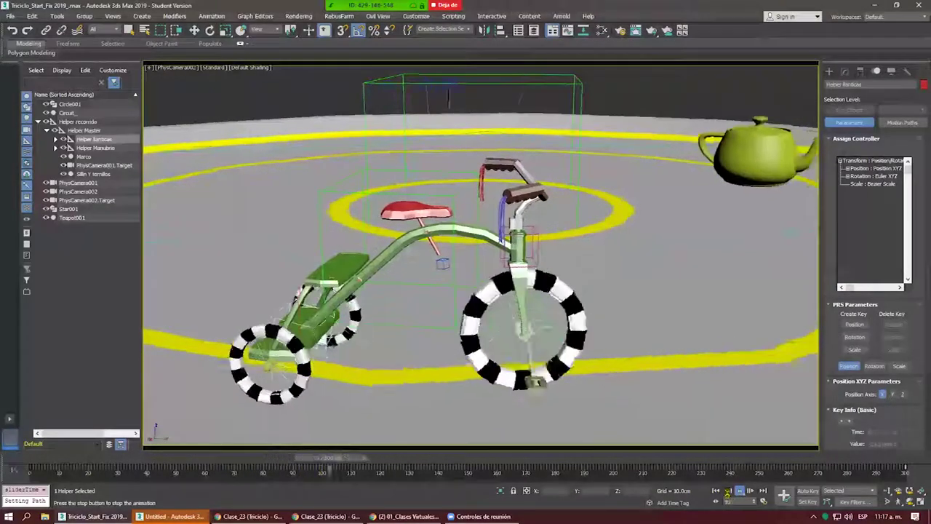
left_click(728, 490)
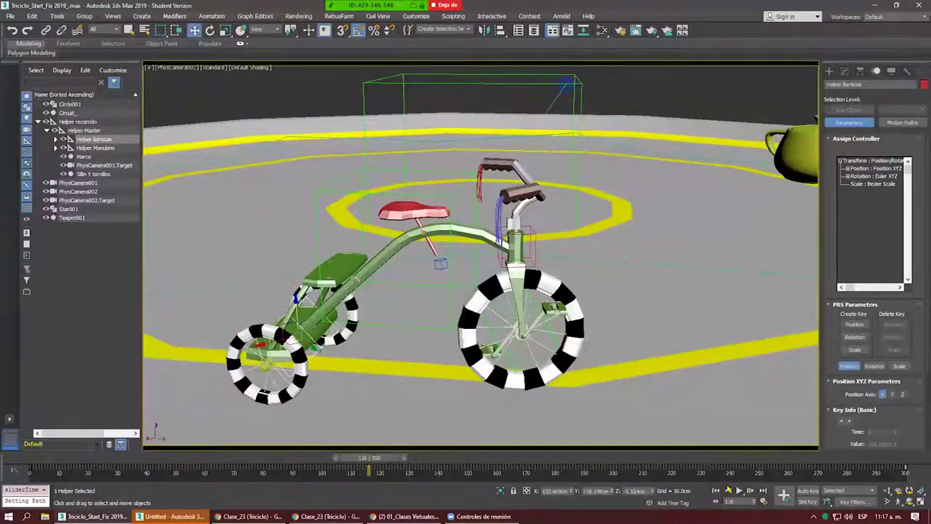
left_click(742, 492)
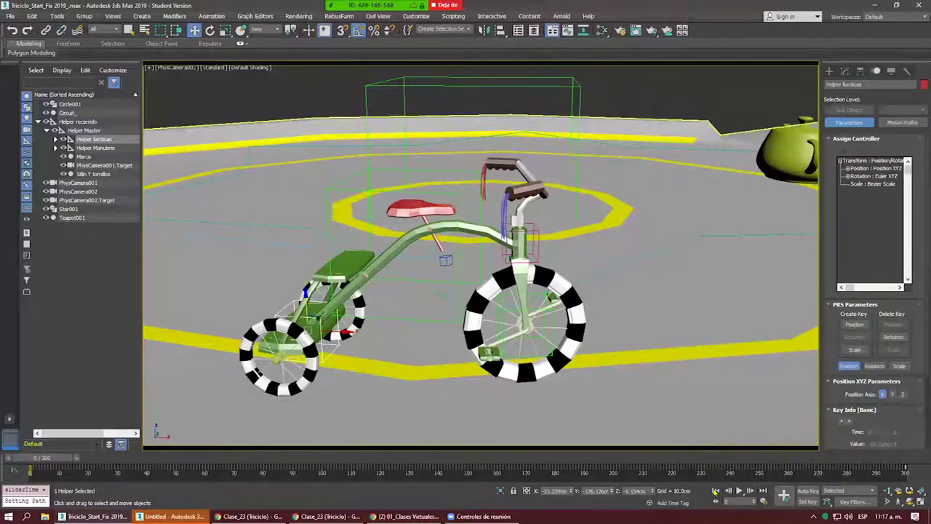
left_click(739, 490)
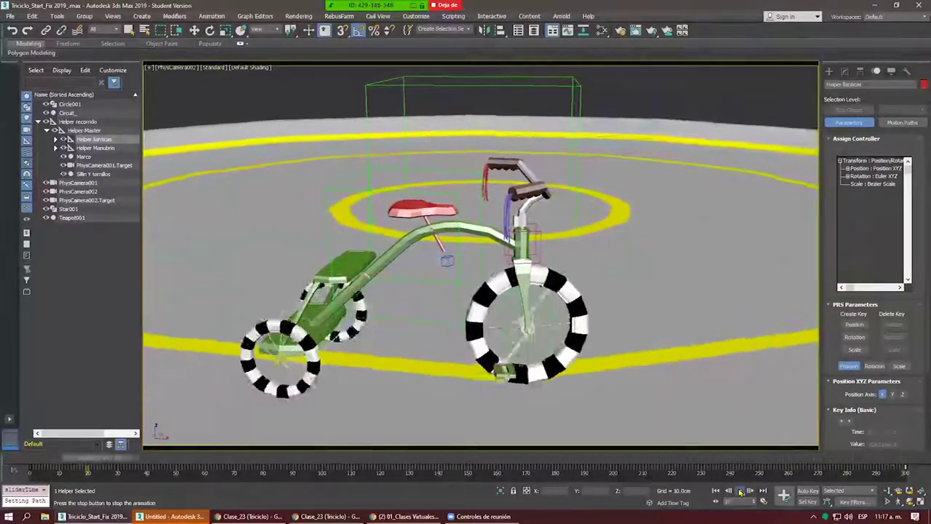
left_click(740, 493)
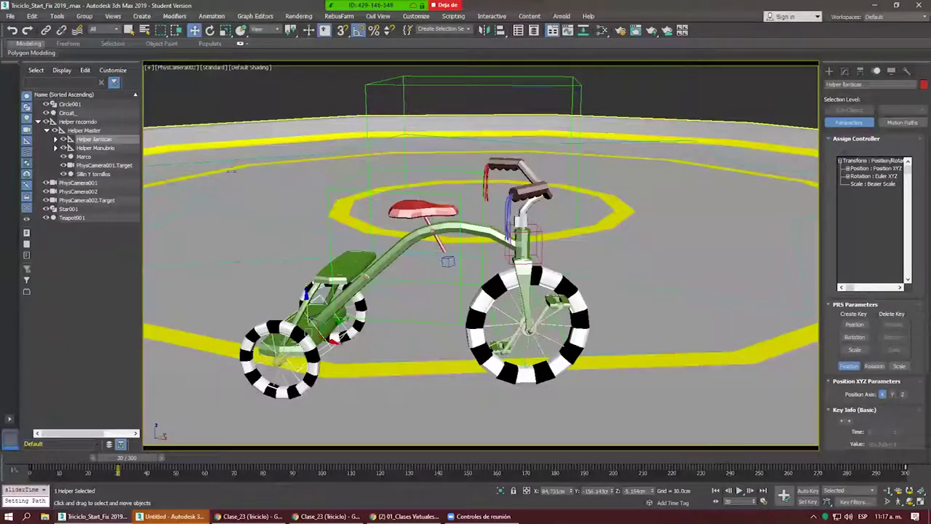
left_click(55, 16)
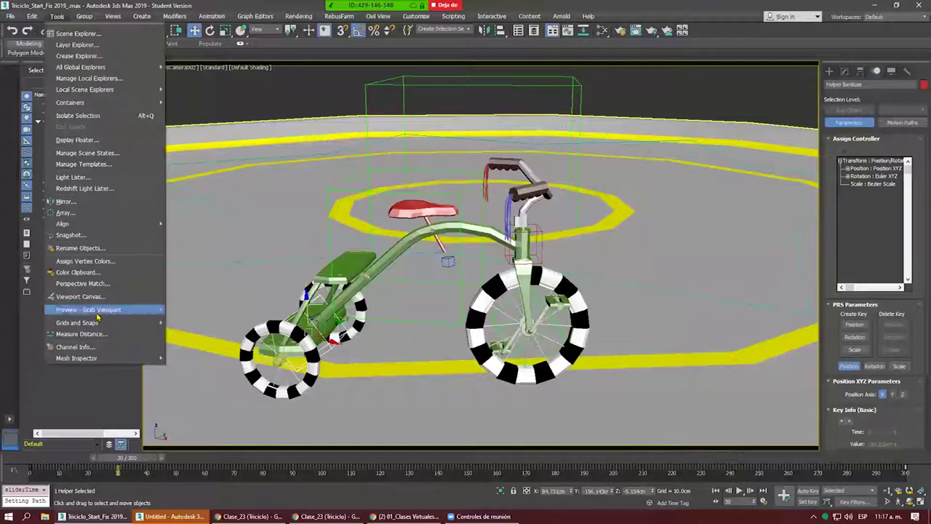
mouse_move(88, 309)
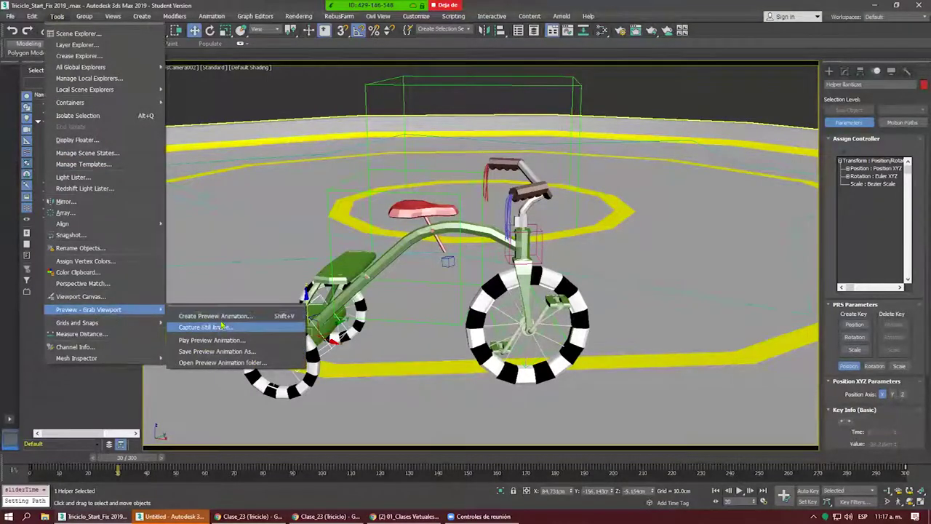
Set the preview to 100% of output with the Standard preset, saved as a custom file type.
left_click(289, 318)
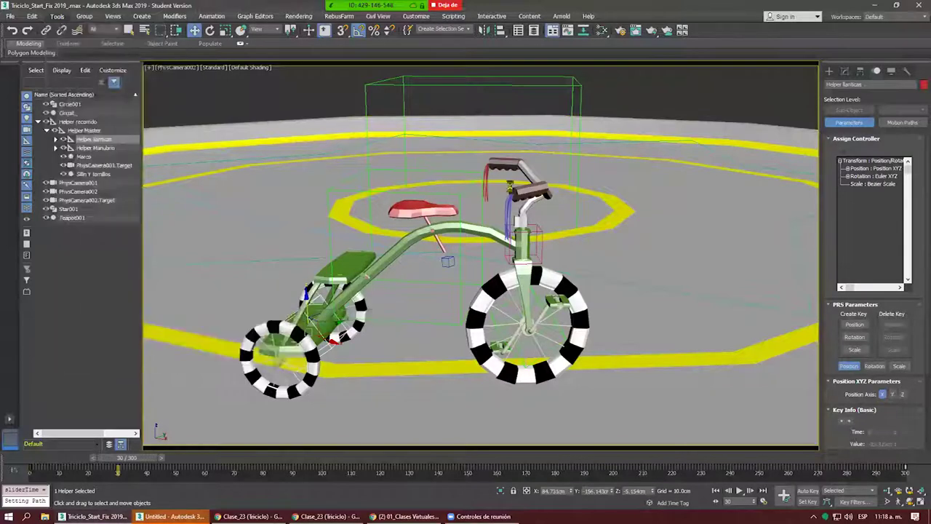
left_click_drag(461, 111, 584, 99)
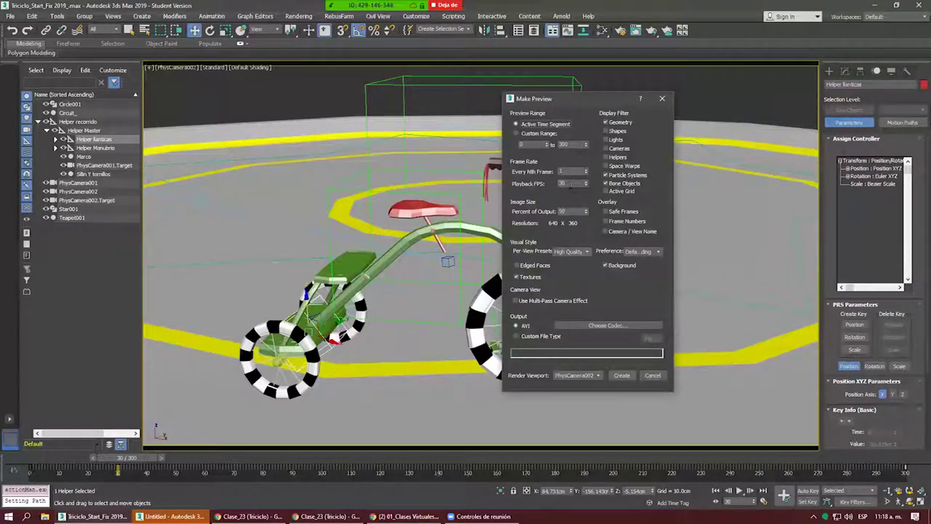
double_click(571, 185)
left_click_drag(586, 211, 562, 134)
left_click(570, 252)
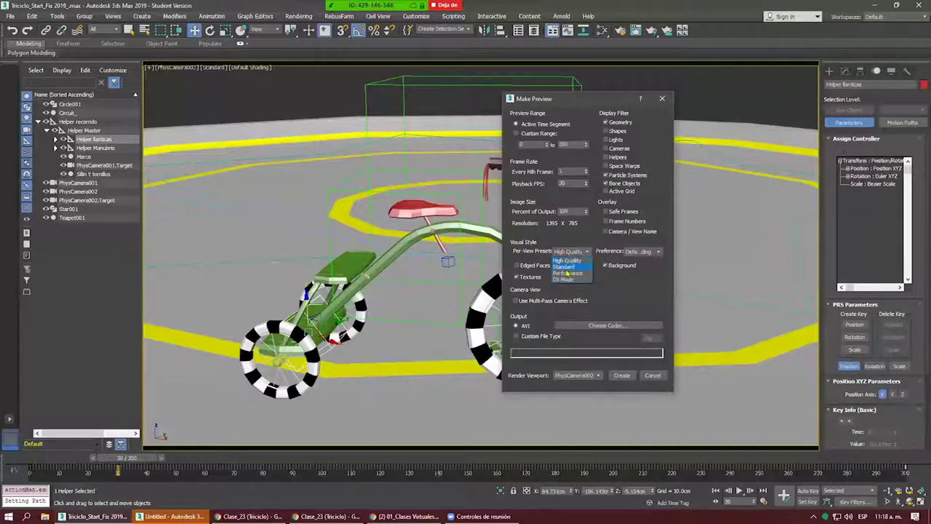
left_click(565, 267)
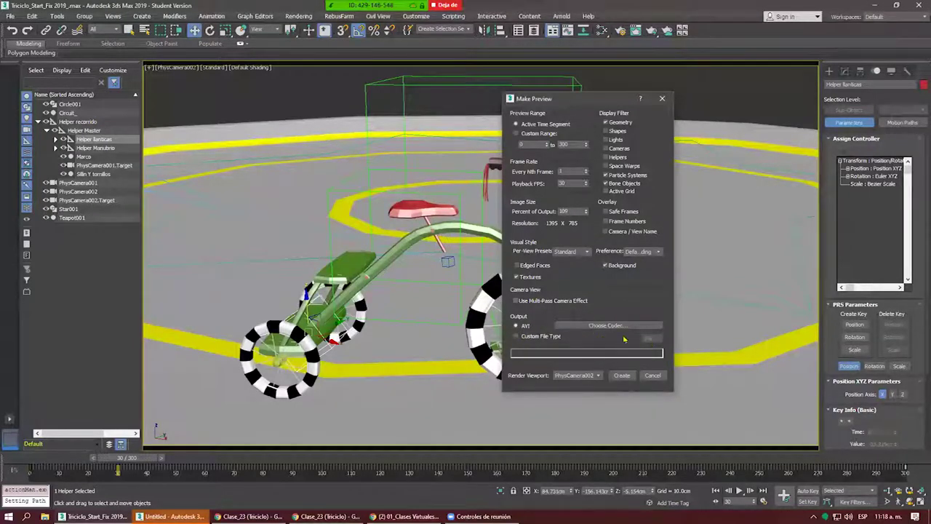
left_click(529, 337)
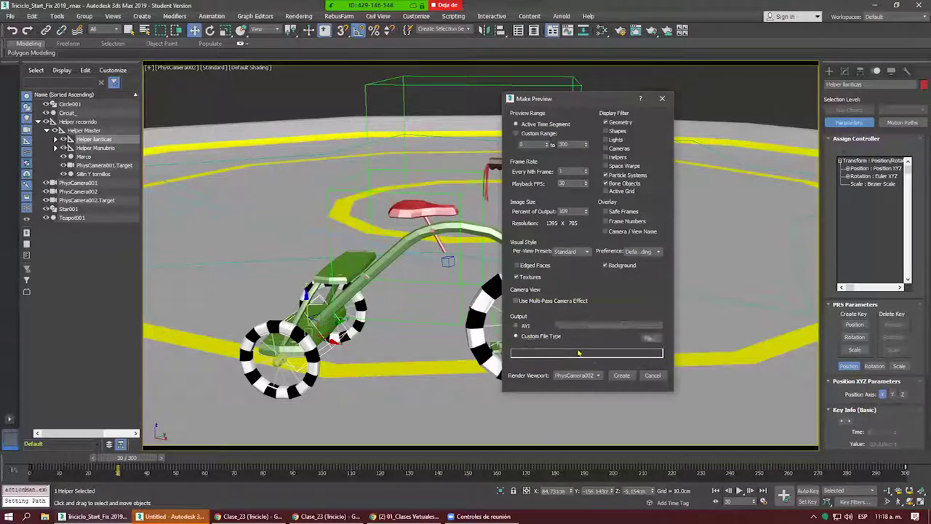
left_click(650, 338)
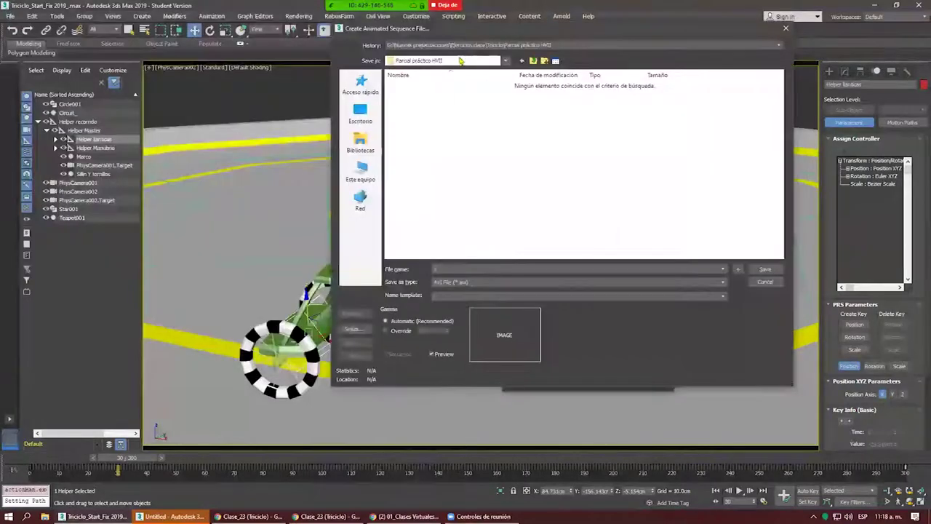
Choose the Desktop as the save location and MOV QuickTime as the preview's output format.
left_click(461, 61)
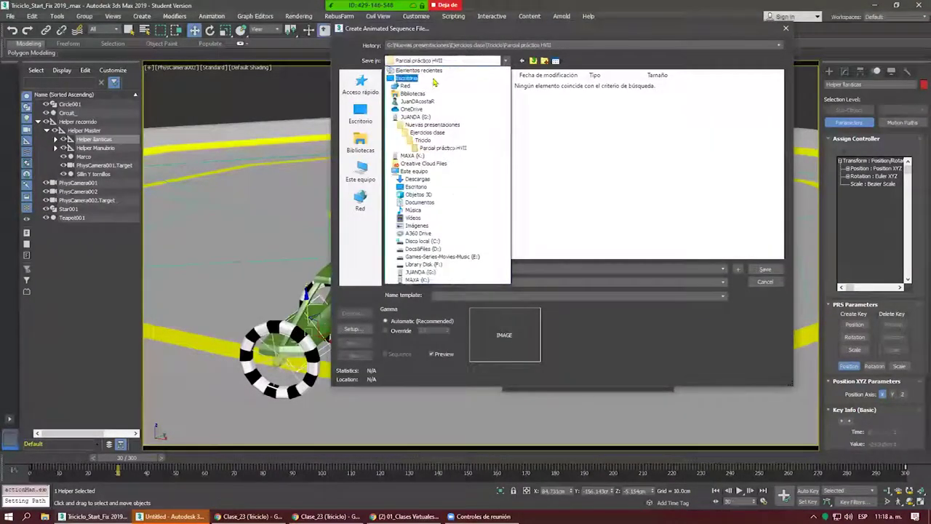
left_click(430, 78)
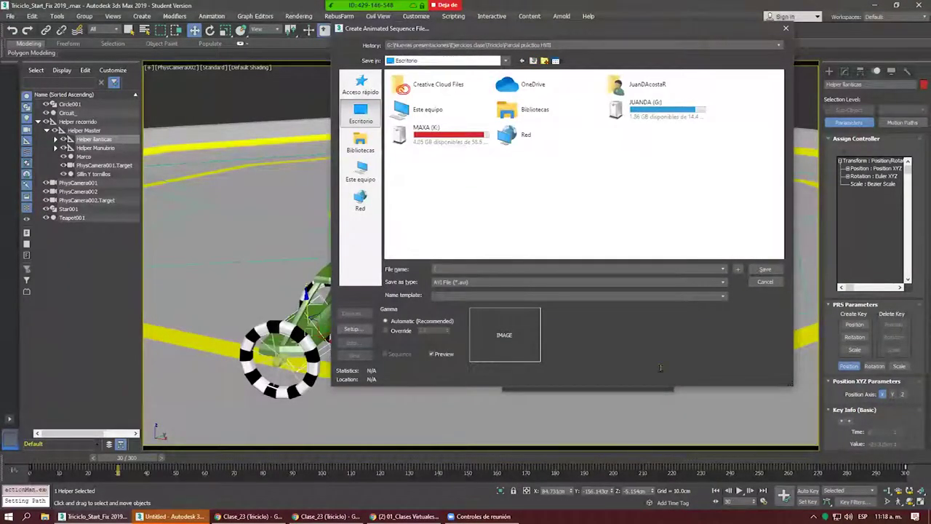
left_click(579, 269)
type("Triciclo ")
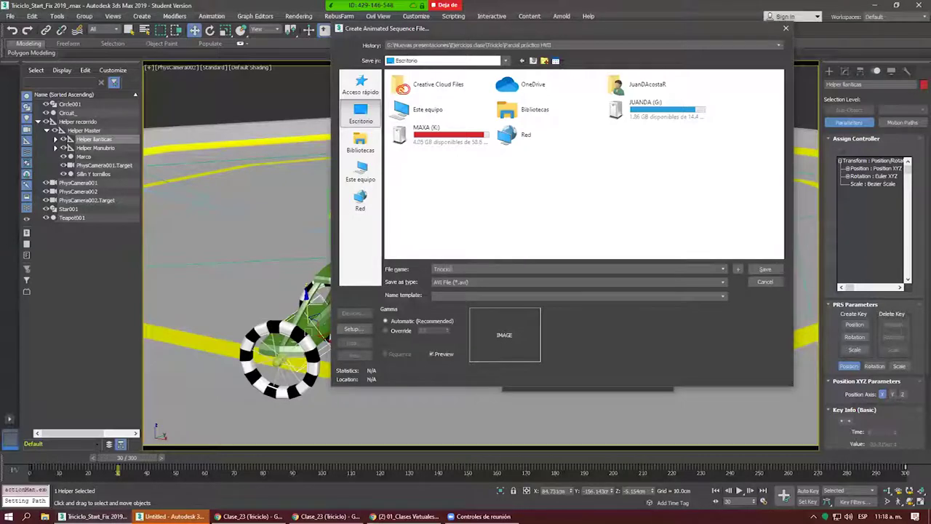
type("F")
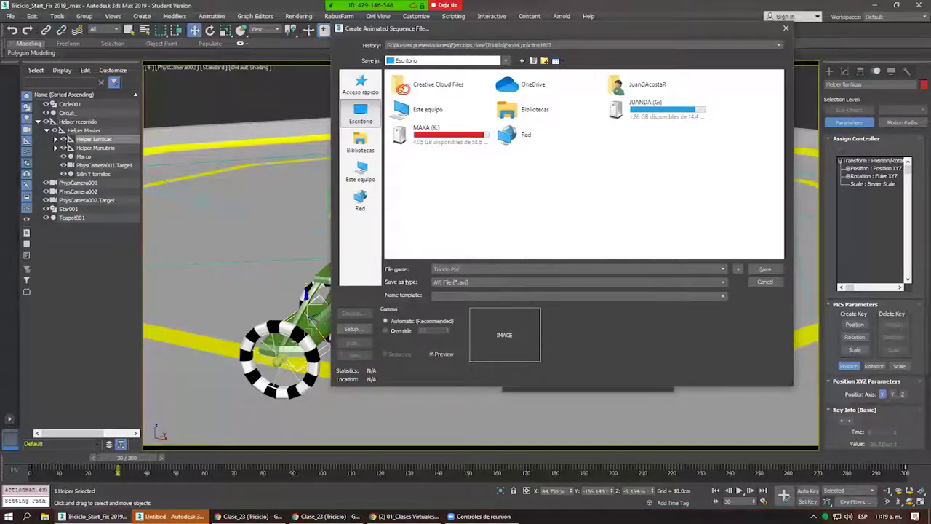
left_click(470, 284)
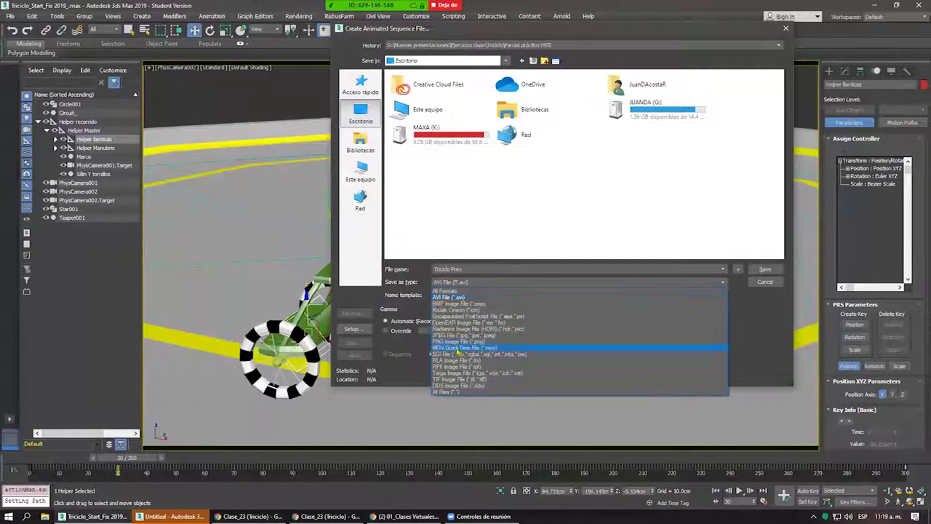
left_click(453, 351)
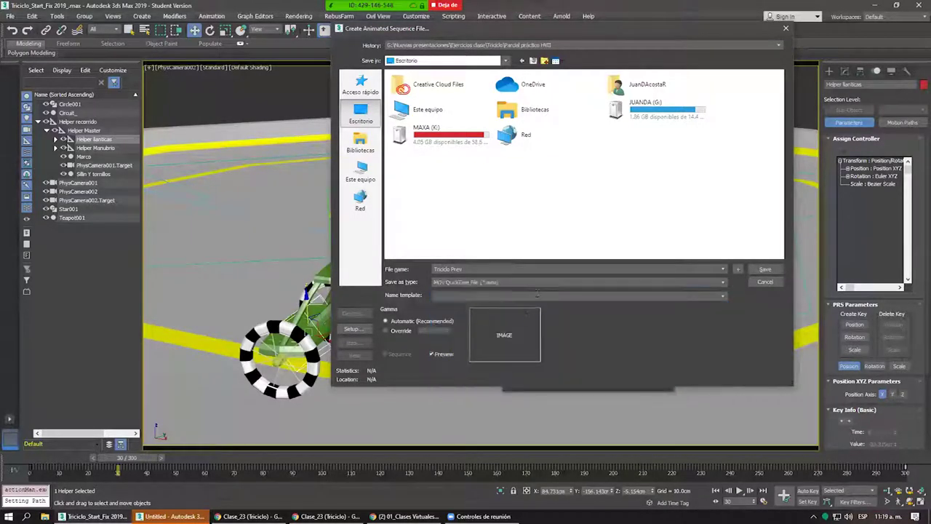
left_click(460, 284)
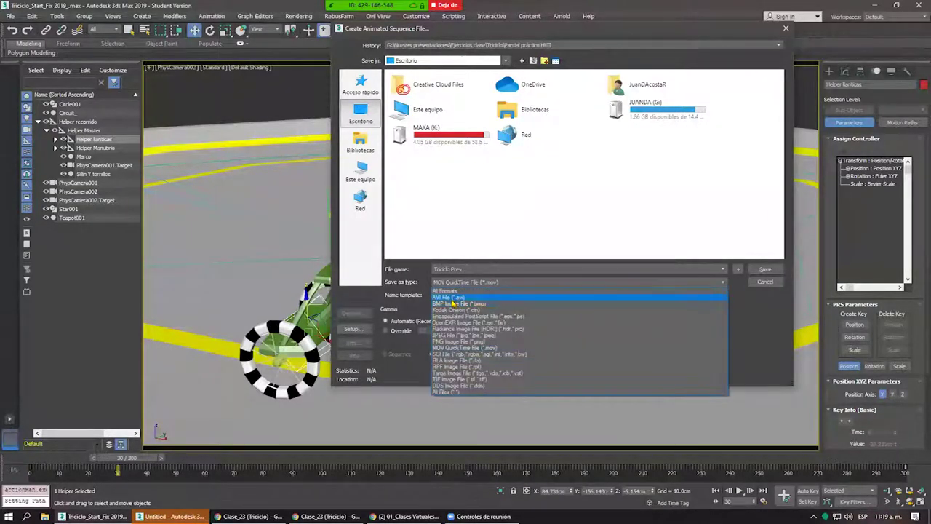
left_click(754, 336)
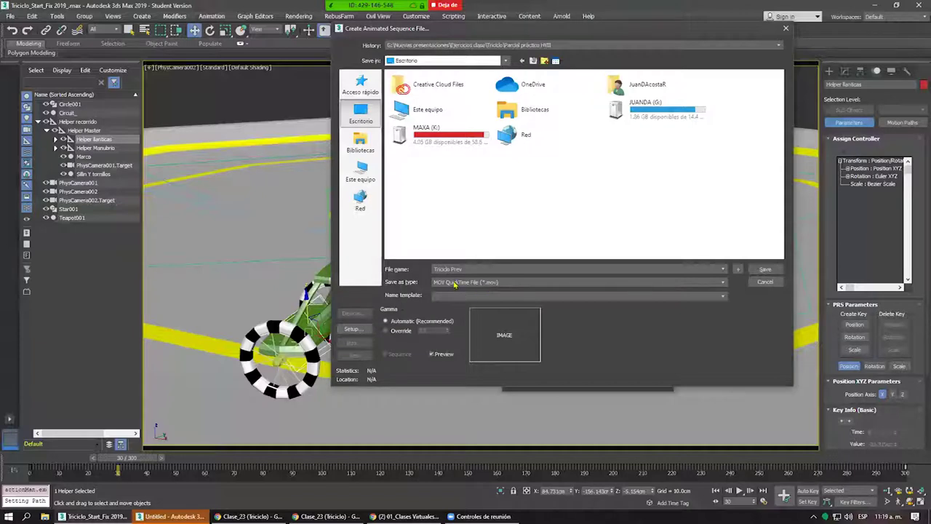
Name the preview file Triciclo Prev and save it, bringing up the MOV compression settings.
left_click(353, 329)
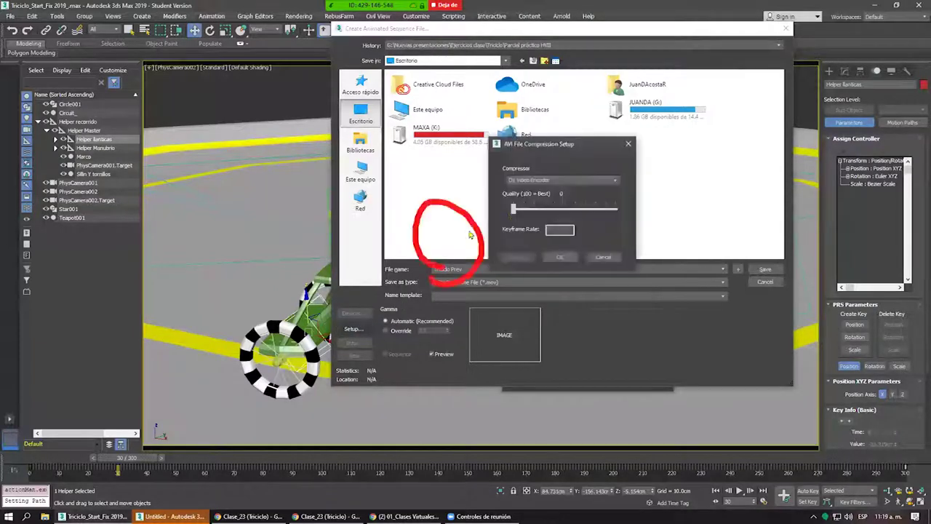
left_click(559, 258)
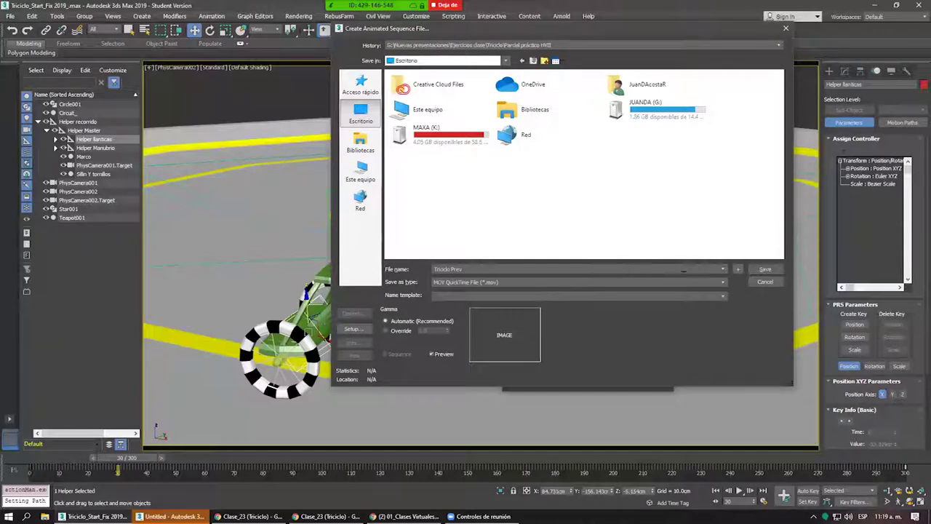
left_click(721, 271)
key("Return")
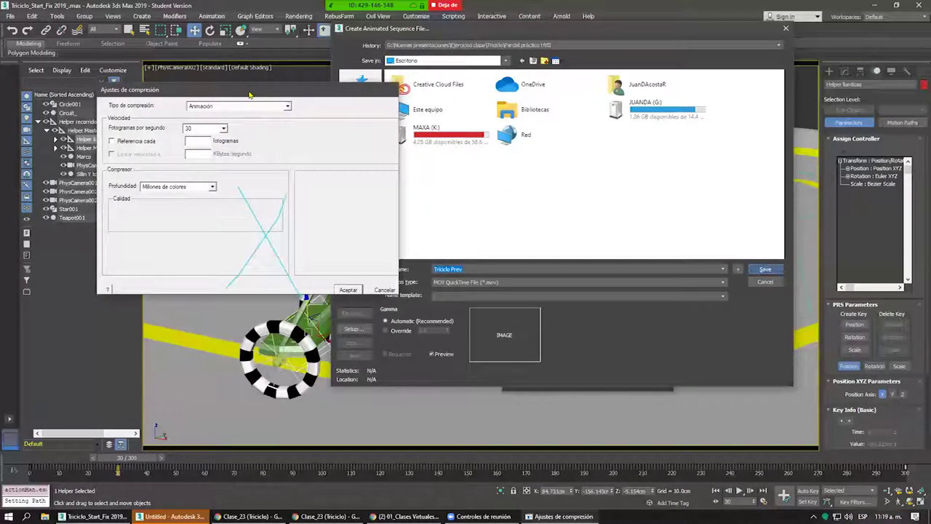
Set the MOV compression to H.264 with Millones de colores+ colour depth and accept.
left_click_drag(249, 94, 524, 103)
left_click(515, 116)
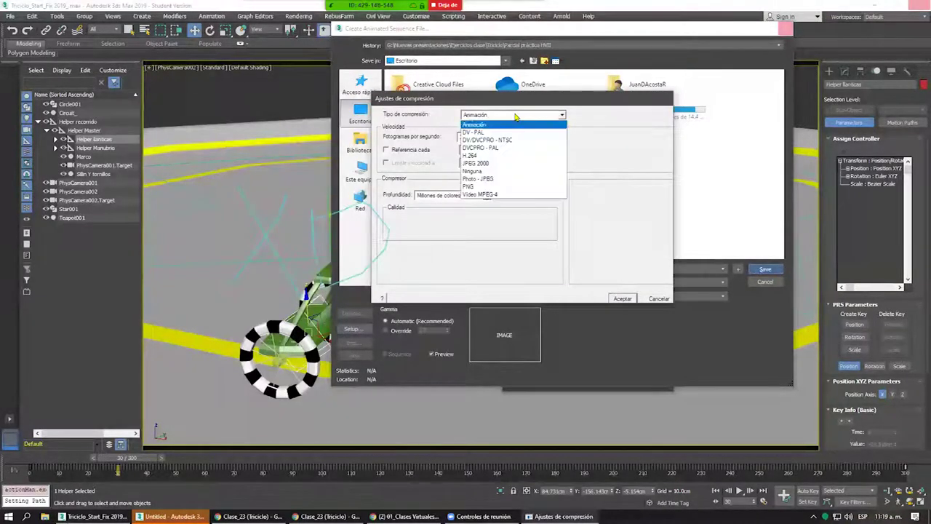
left_click(481, 156)
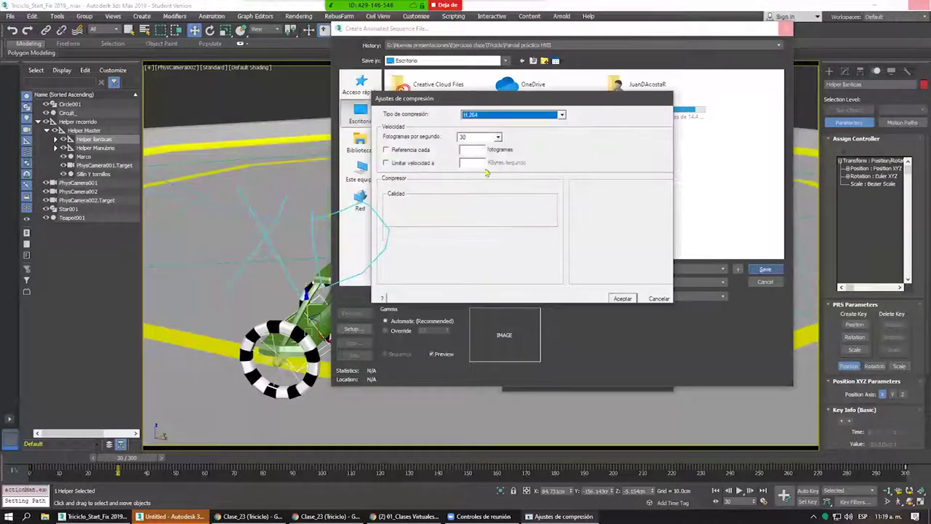
left_click(494, 118)
left_click(489, 124)
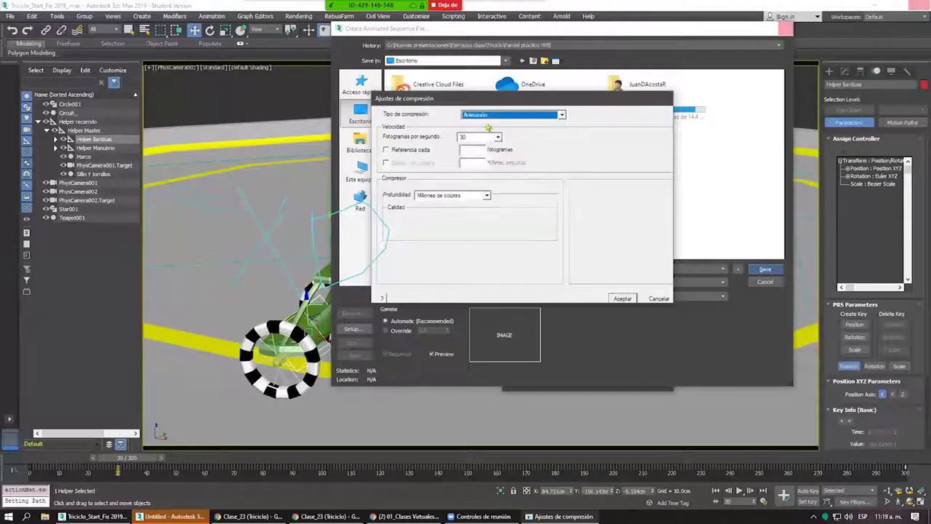
left_click(486, 195)
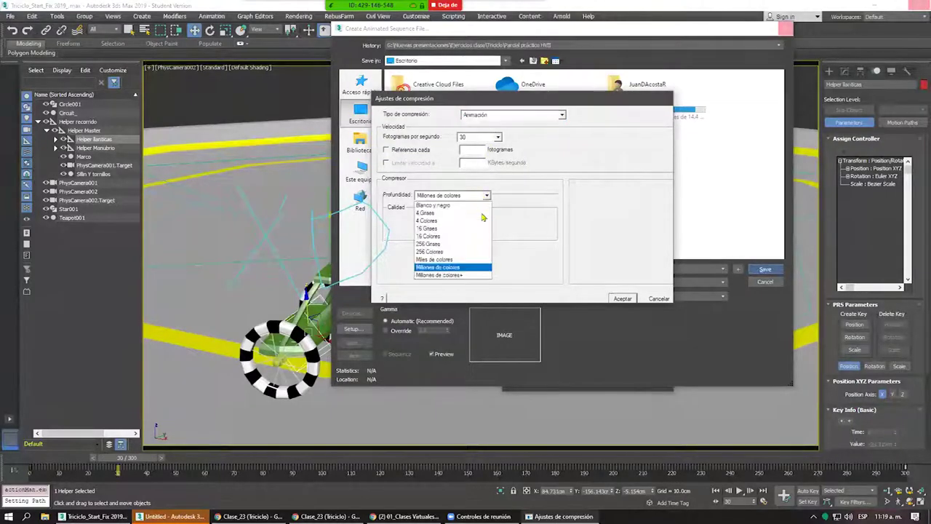
left_click(452, 275)
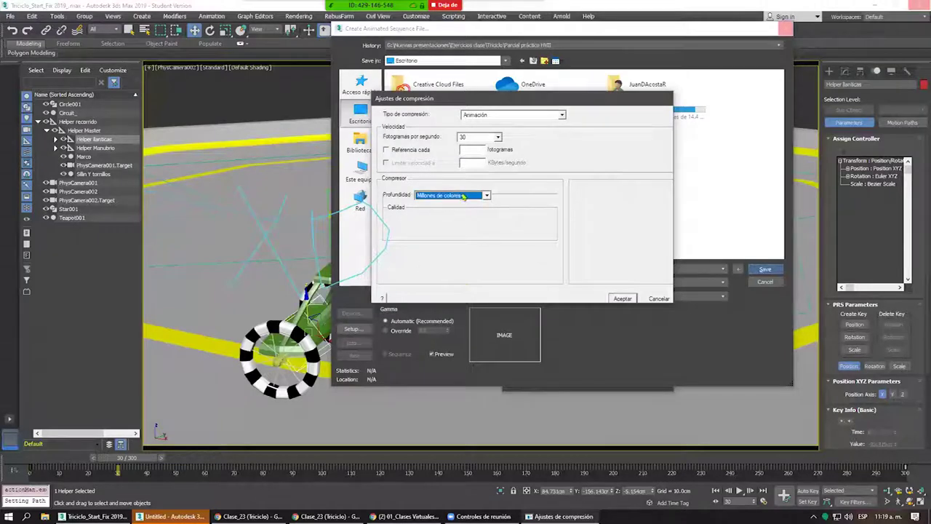
left_click(494, 117)
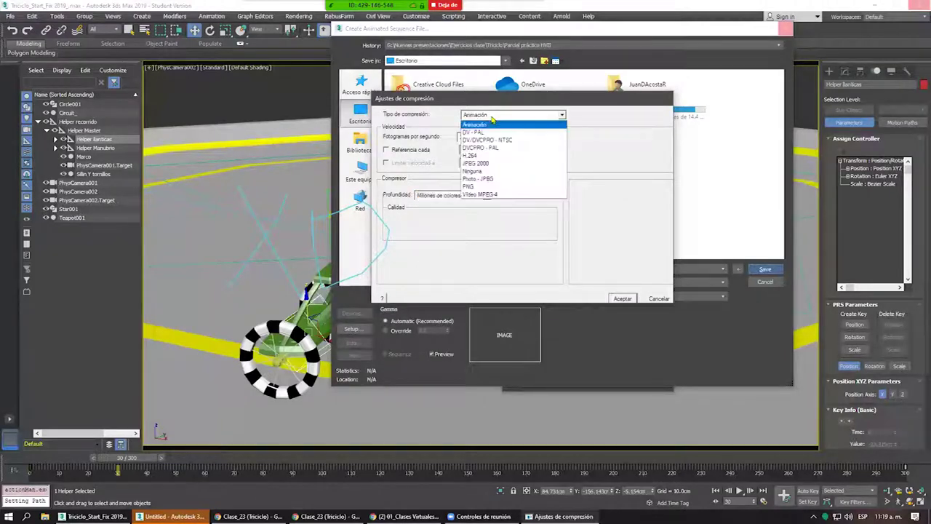
left_click(480, 155)
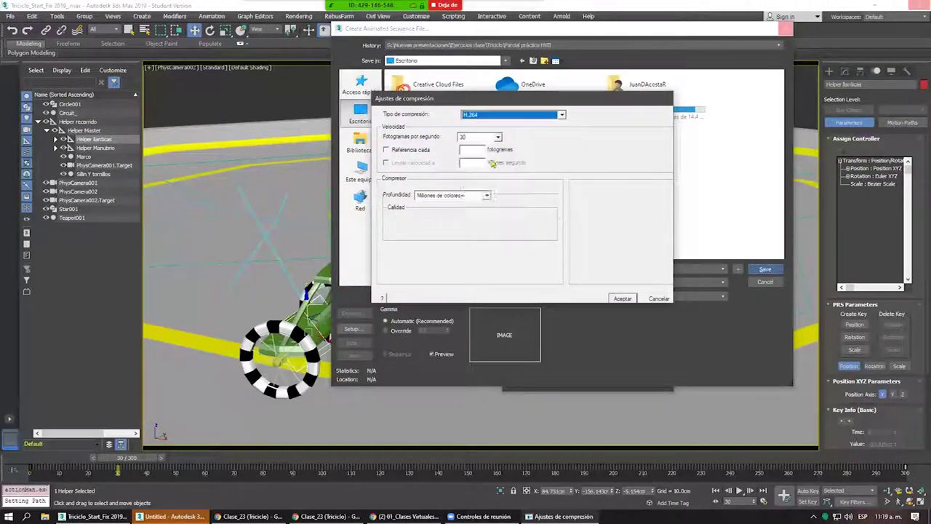
left_click(620, 298)
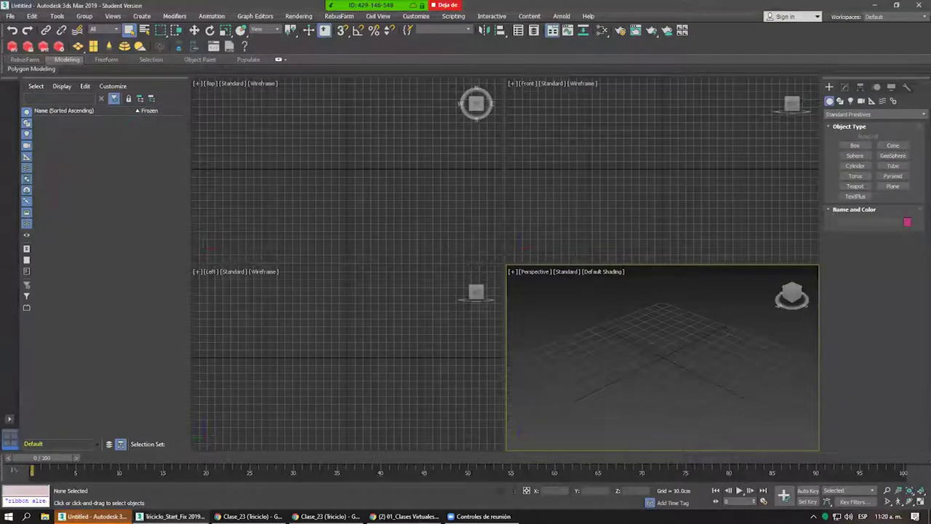
Return to the tricycle file's Make Preview settings and create the Triciclo Prev preview from PhysCamera002.
left_click(172, 516)
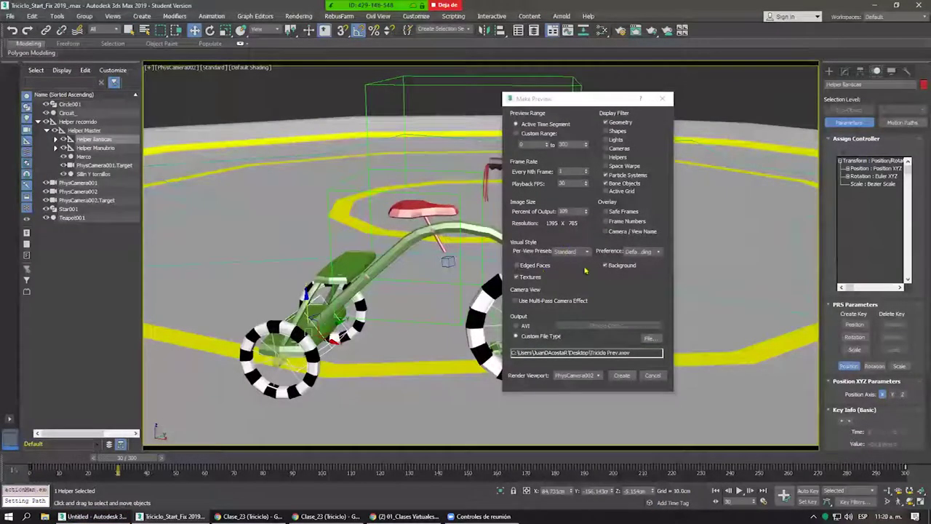
left_click(621, 378)
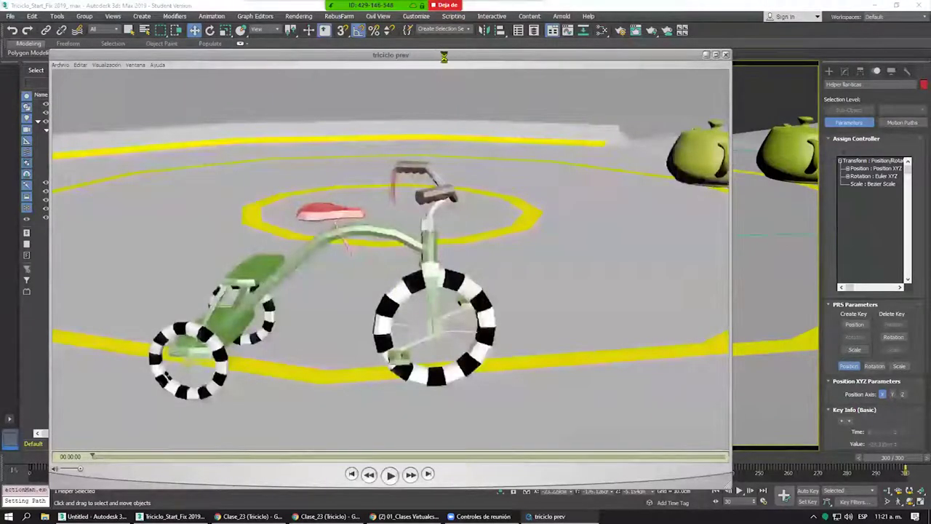
Play the tricycle preview in QuickTime Player, replay it from the start, then close the player.
left_click_drag(444, 56, 506, 44)
left_click(451, 463)
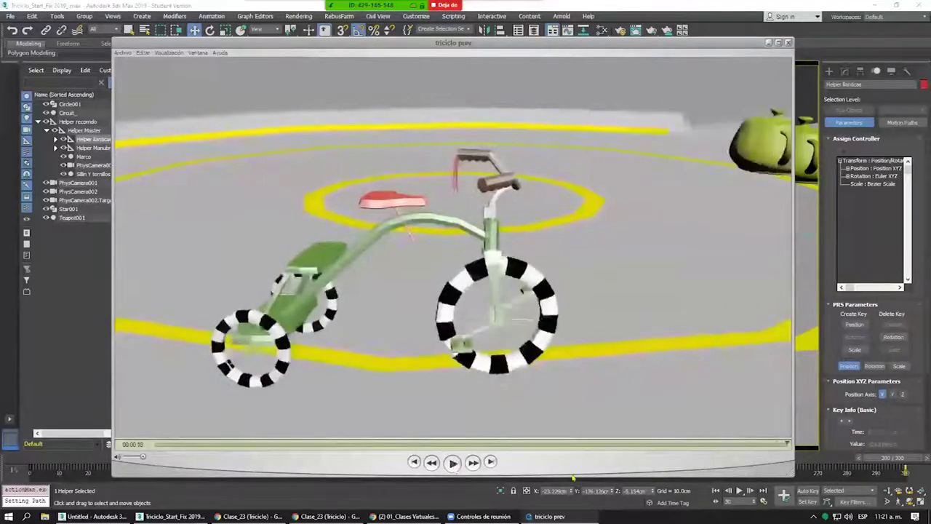
left_click(454, 463)
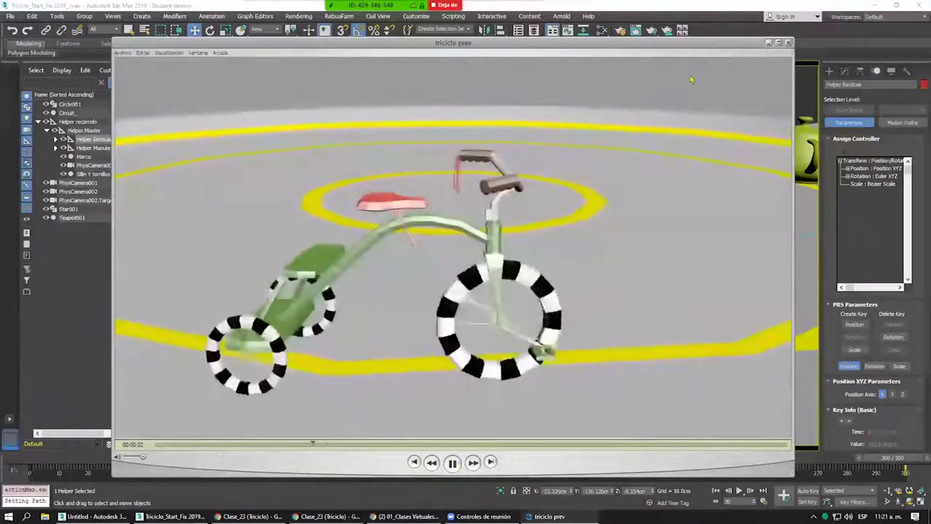
left_click(788, 44)
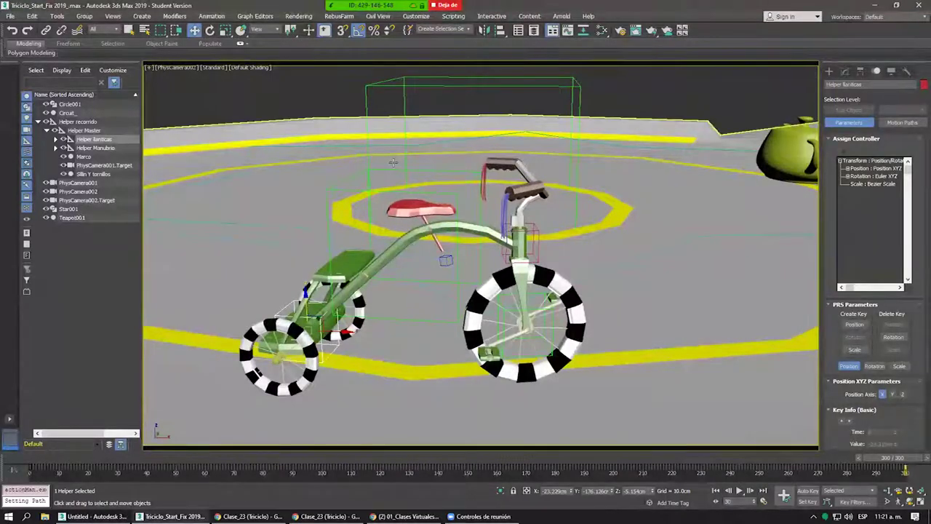
left_click(55, 16)
mouse_move(89, 309)
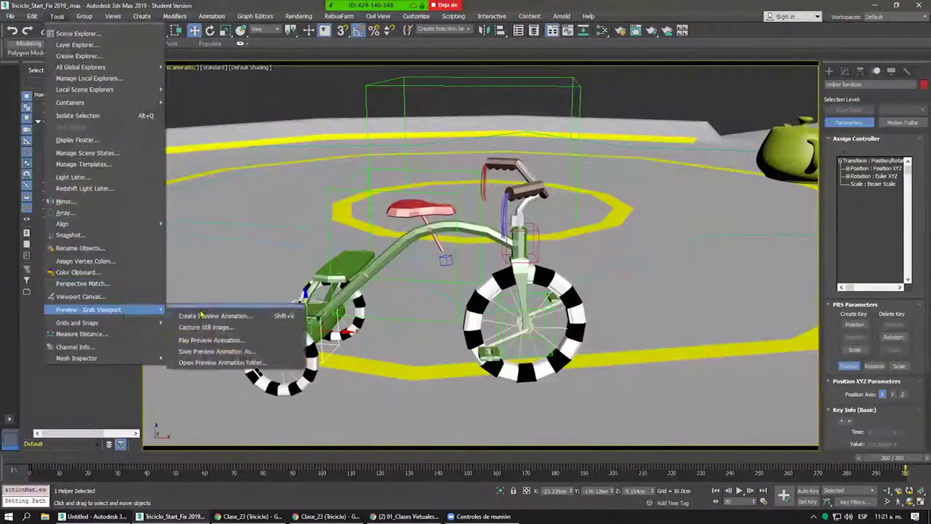
left_click(218, 316)
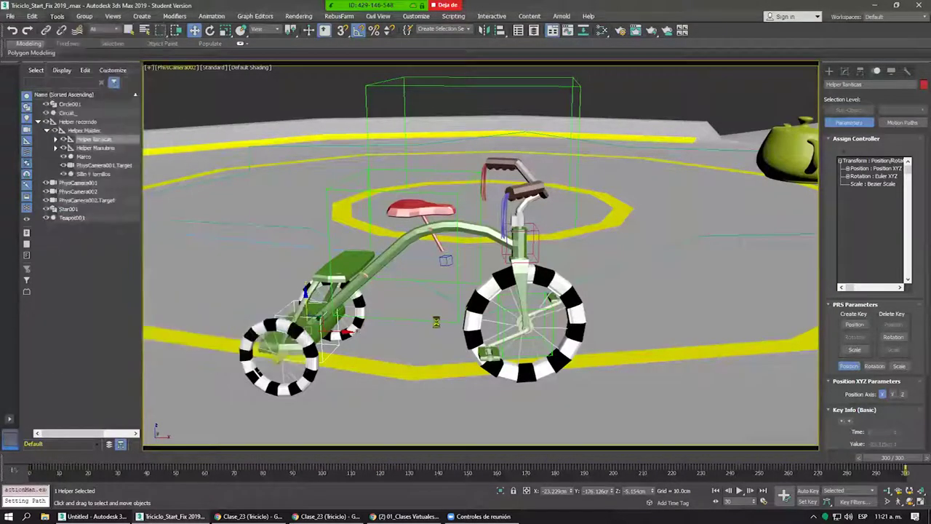
left_click(454, 265)
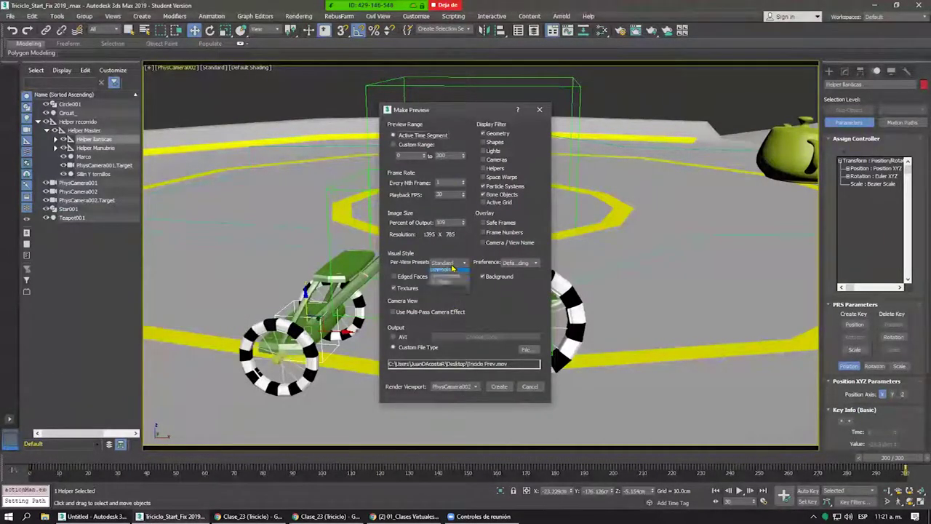
left_click(451, 277)
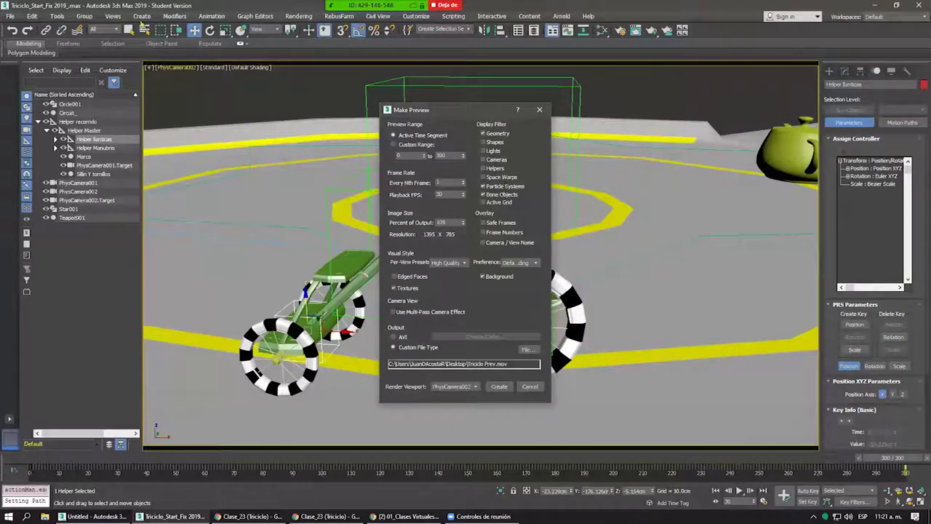
left_click(539, 110)
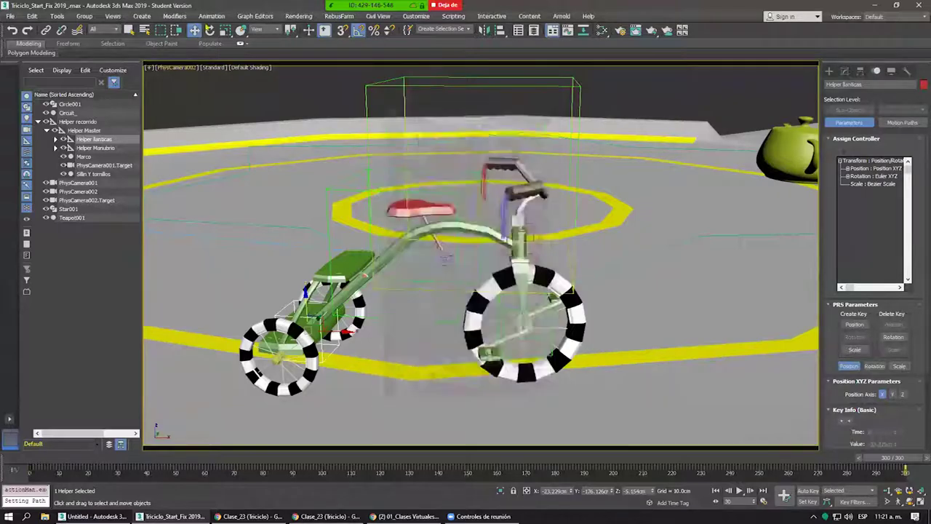
Show Shaded Materials with Maps in the viewport and enable shaded viewport display for Material #38.
left_click(113, 17)
mouse_move(152, 190)
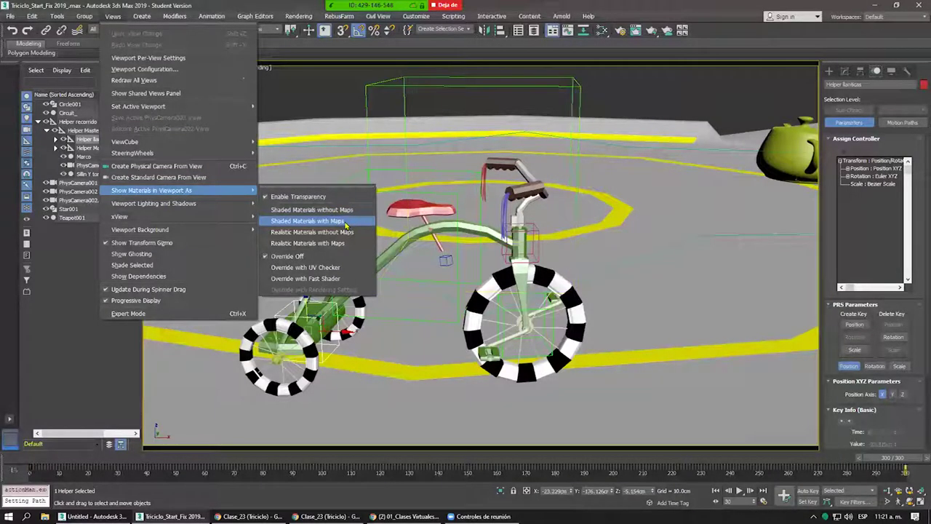
left_click(344, 222)
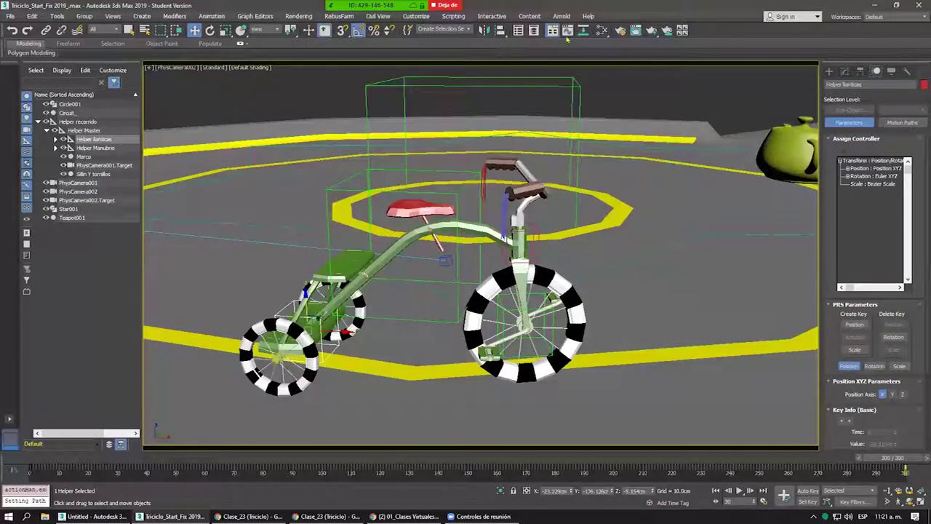
key("m")
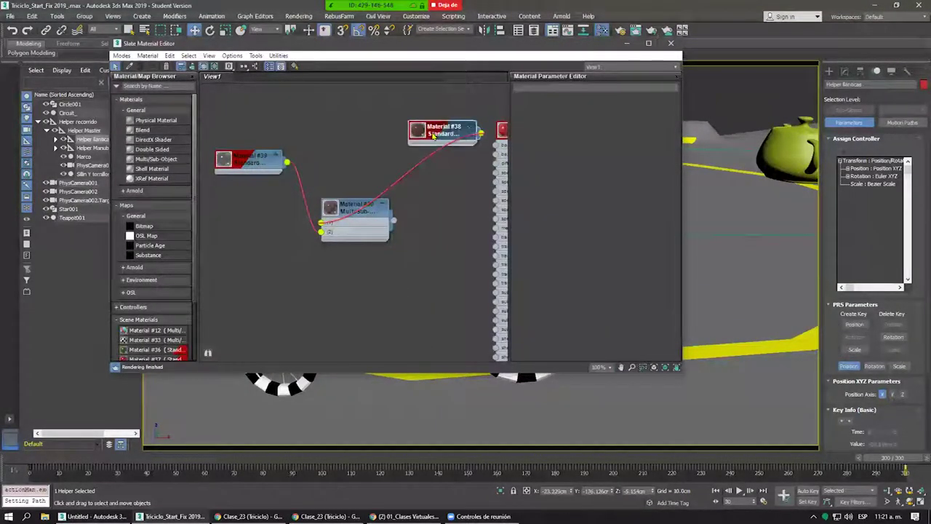
right_click(432, 136)
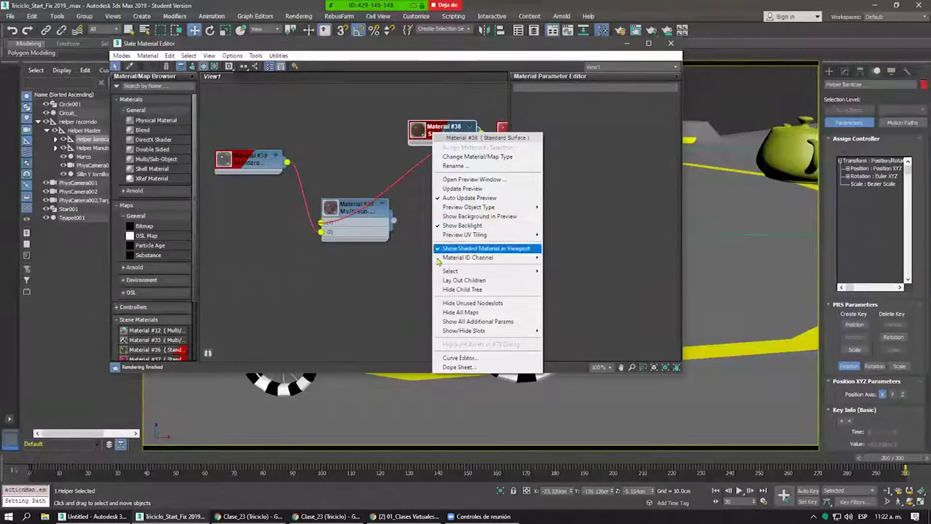
left_click(442, 249)
left_click_drag(432, 136, 233, 283)
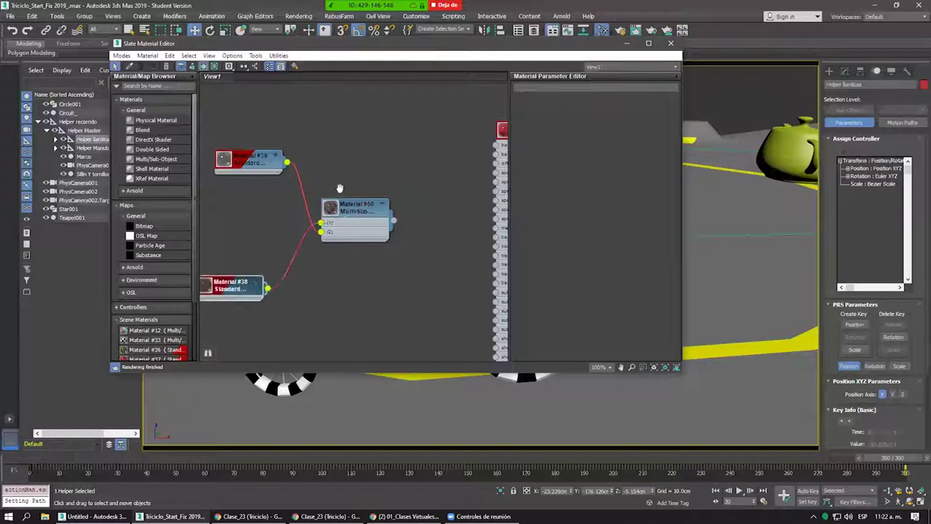
scroll(339, 188, "down", 3)
middle_click_drag(376, 206, 220, 83)
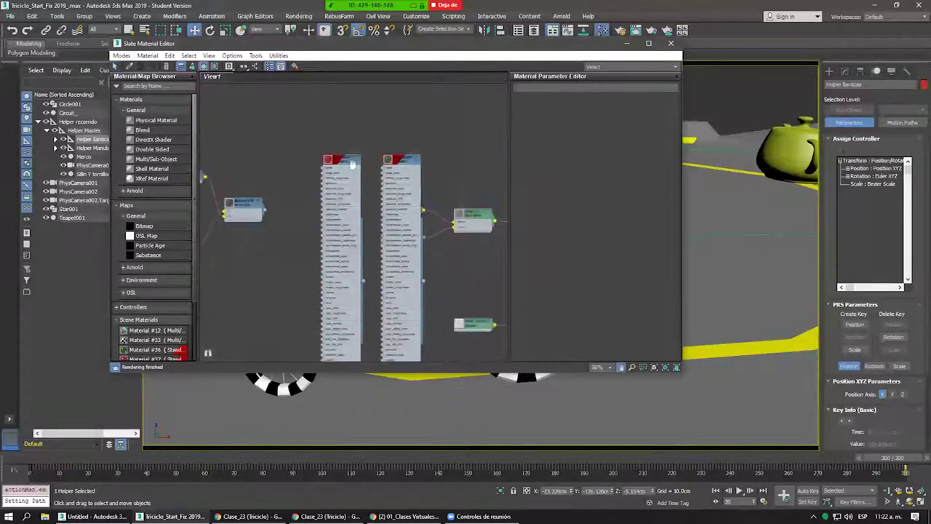
left_click(243, 67)
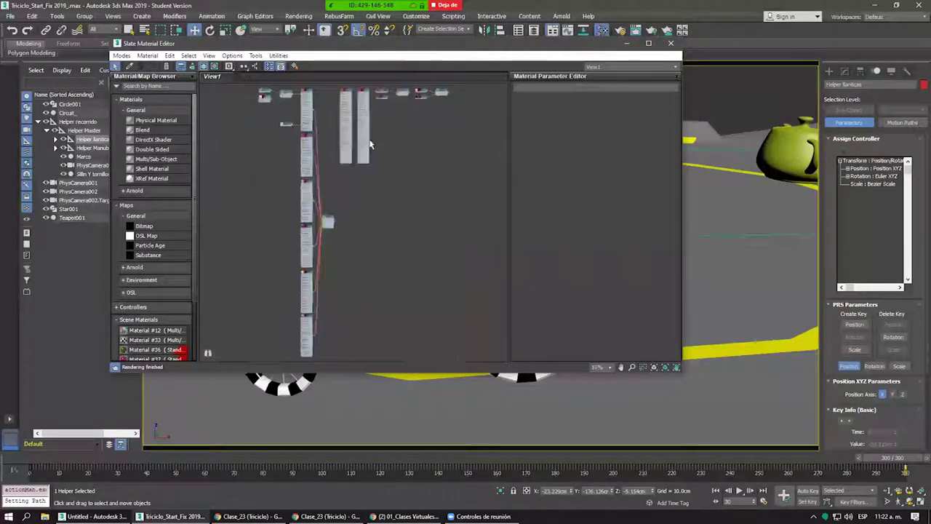
left_click(671, 44)
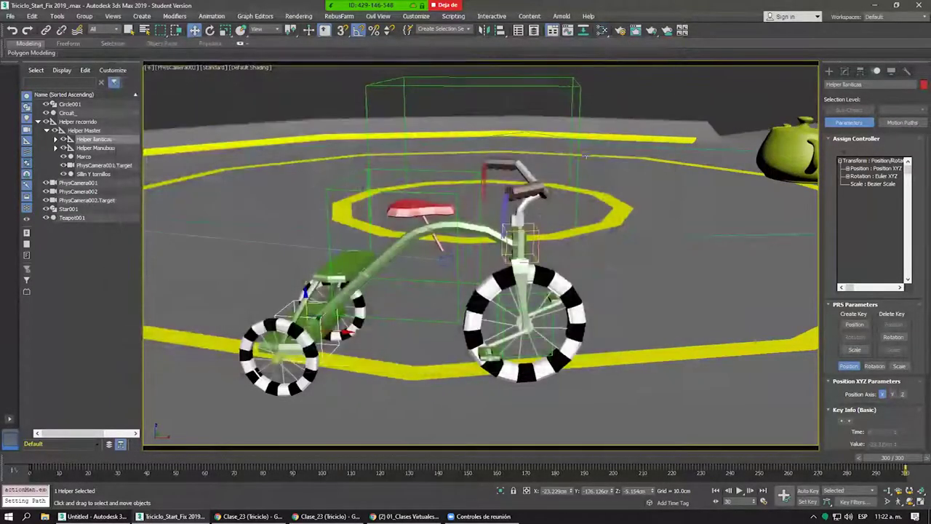
left_click(652, 31)
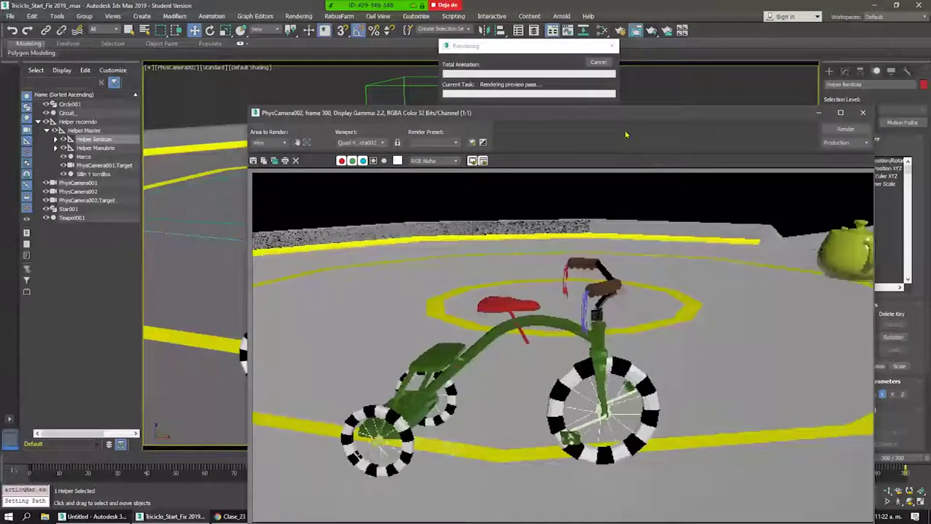
left_click(597, 62)
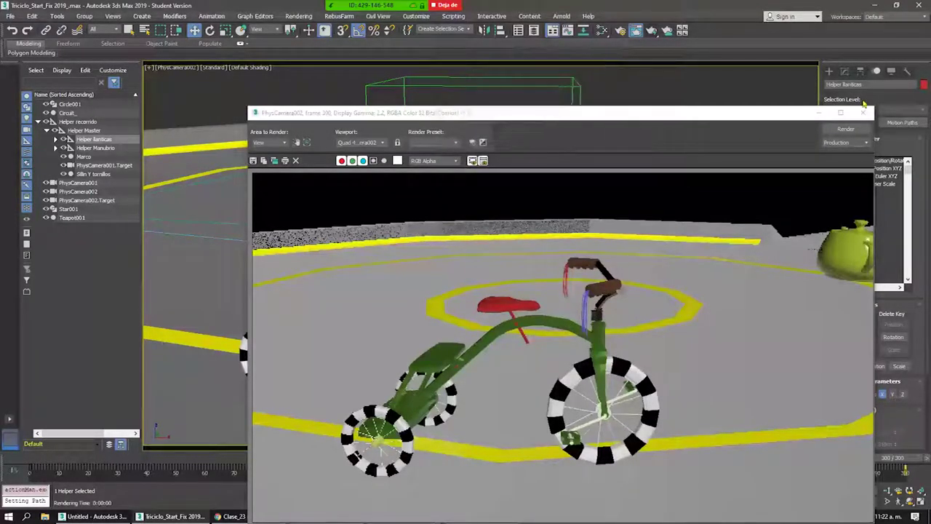
left_click(868, 115)
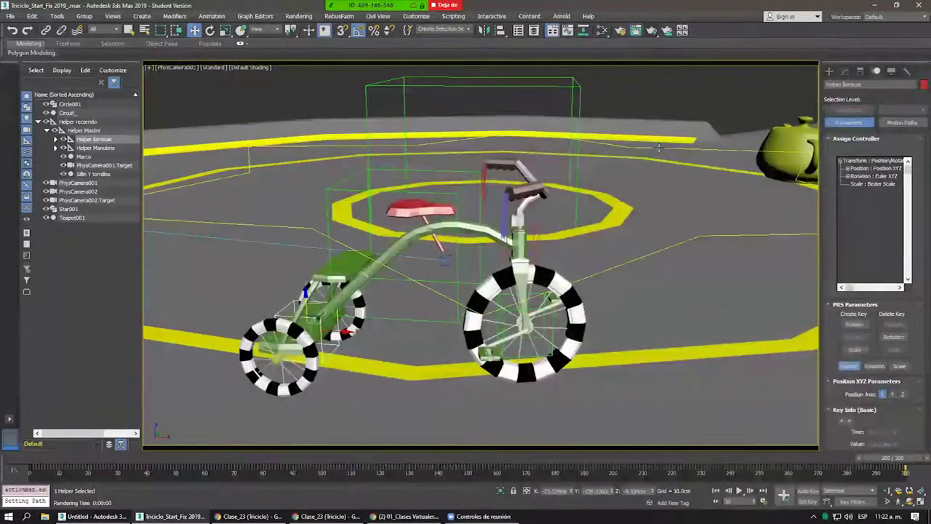
Pick the Arnold Light tool from the Arnold light family in Create > Lights.
key("t")
left_click(829, 71)
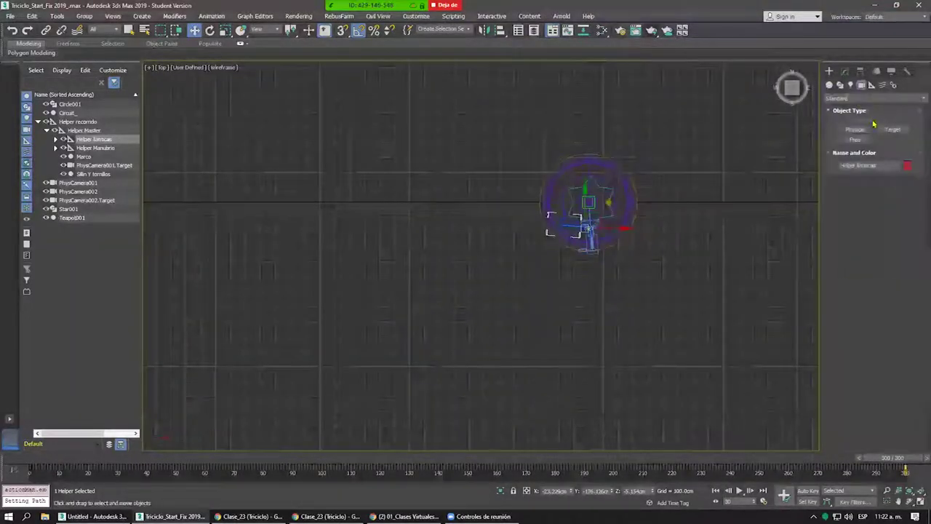
left_click(850, 85)
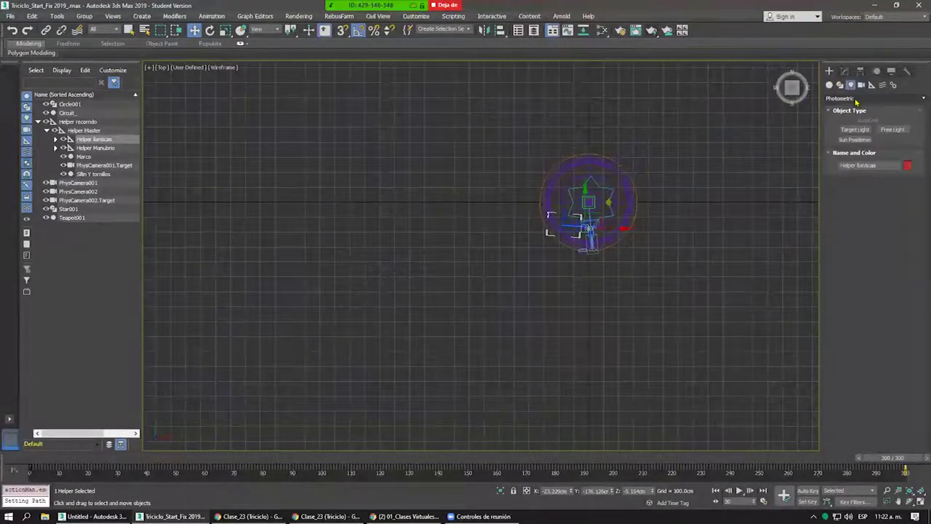
left_click(856, 99)
left_click(840, 134)
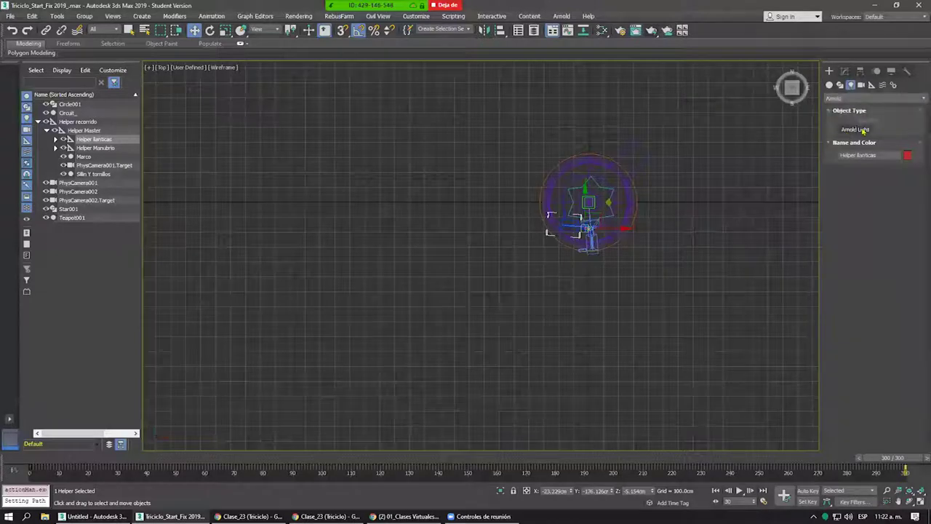
left_click(855, 129)
Drag in the Front view to place the light high above, aimed down at the tricycle.
key("f")
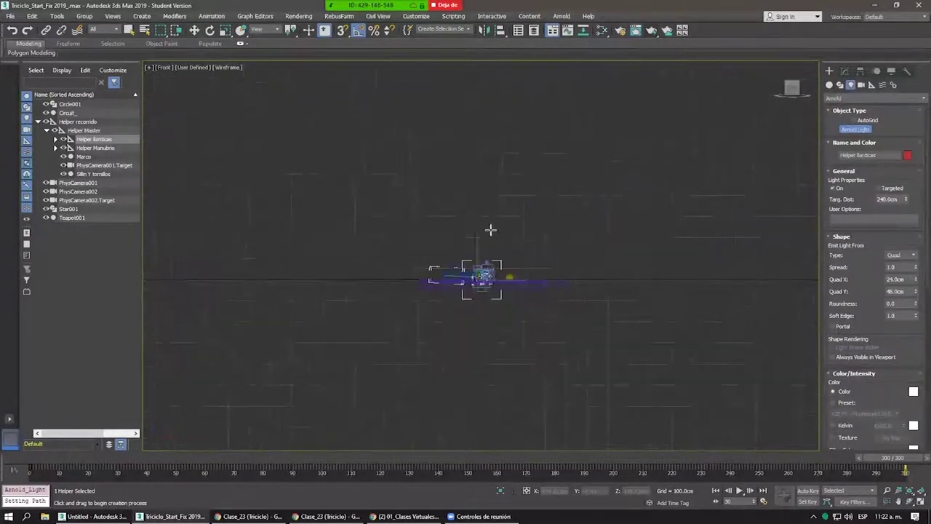
scroll(491, 229, "up", 3)
scroll(487, 117, "up", 2)
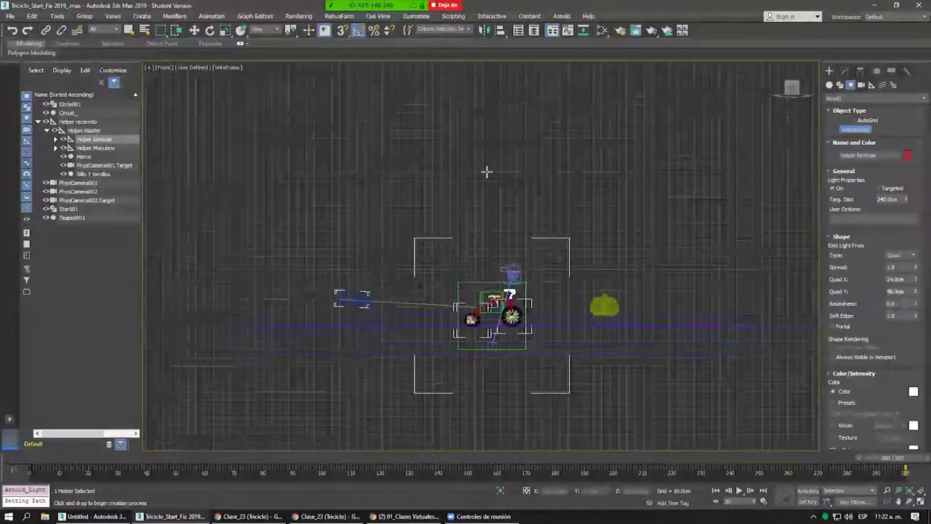
left_click_drag(488, 108, 486, 333)
key("w")
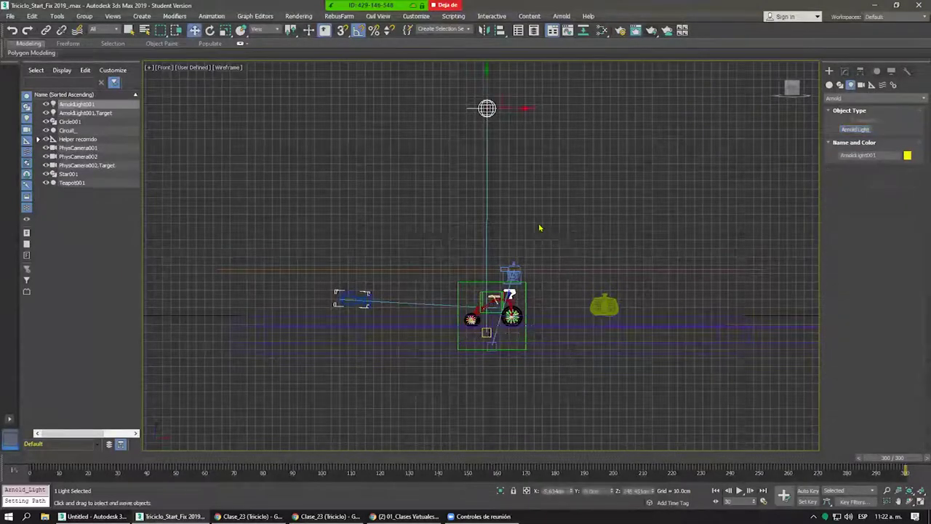
key("p")
middle_click_drag(540, 228, 491, 226, "alt")
scroll(502, 222, "up", 3)
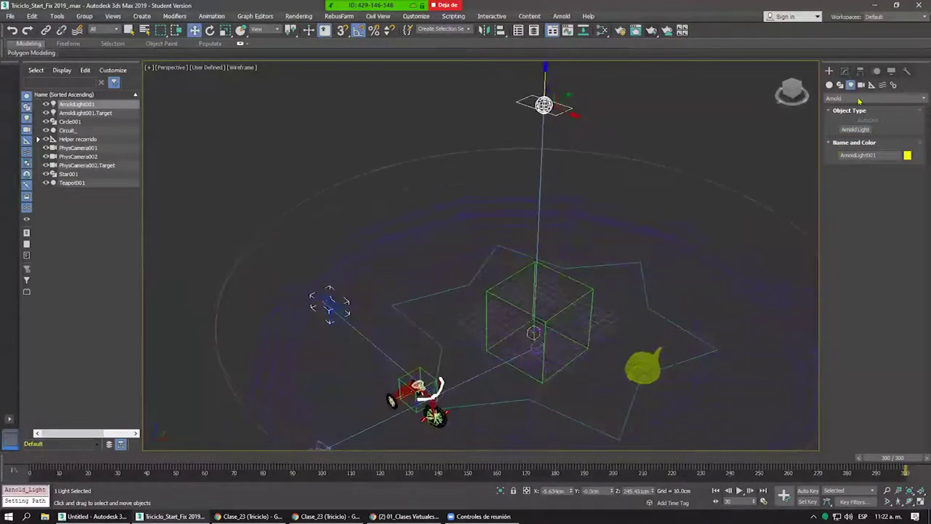
Change ArnoldLight001's Shape Type to Spot in the Modify panel.
left_click(846, 73)
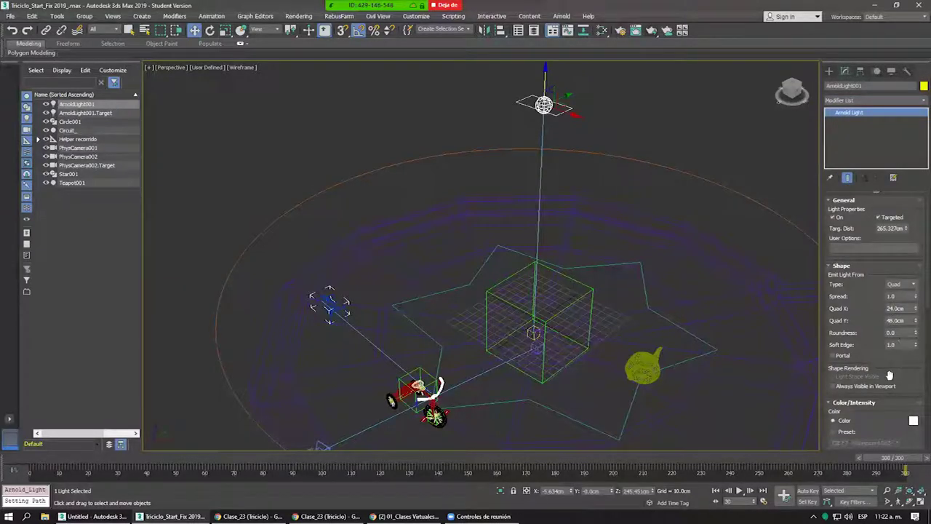
scroll(857, 263, "down", 4)
scroll(857, 264, "down", 1)
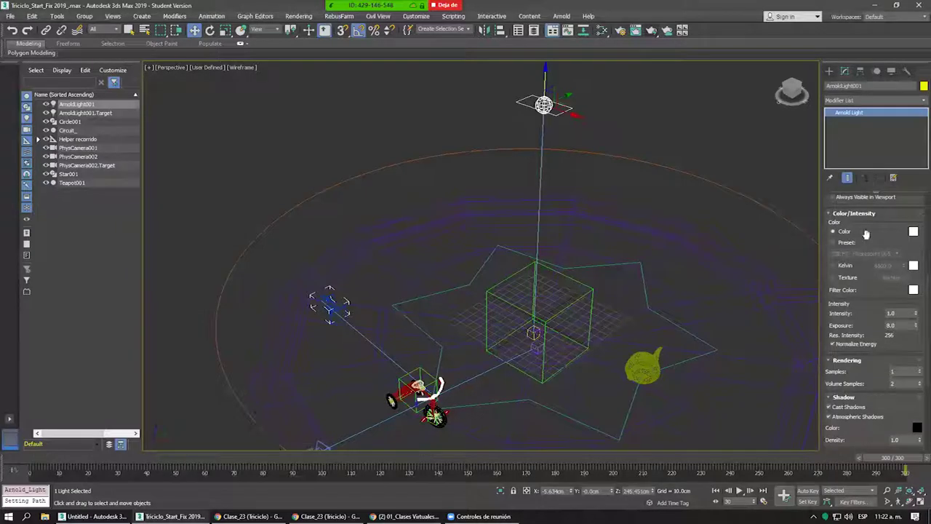
left_click_drag(866, 232, 881, 366)
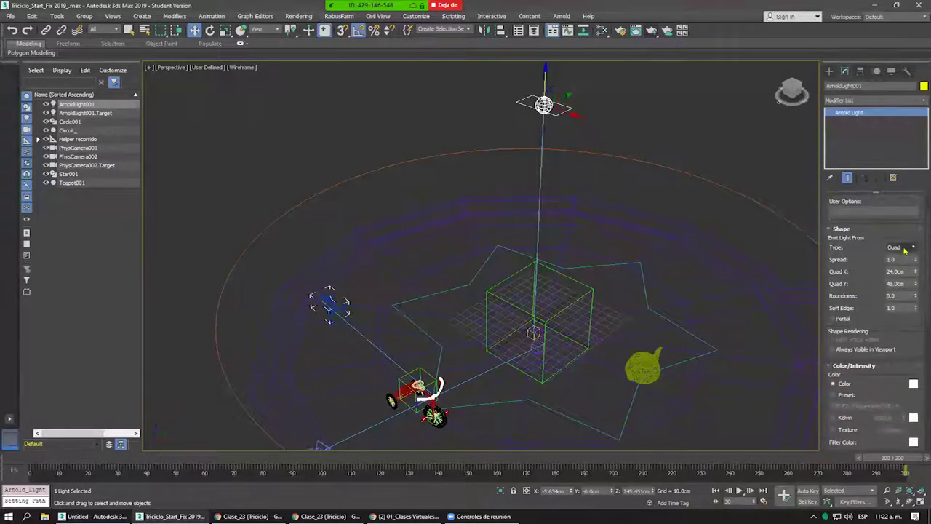
left_click(904, 248)
left_click(900, 274)
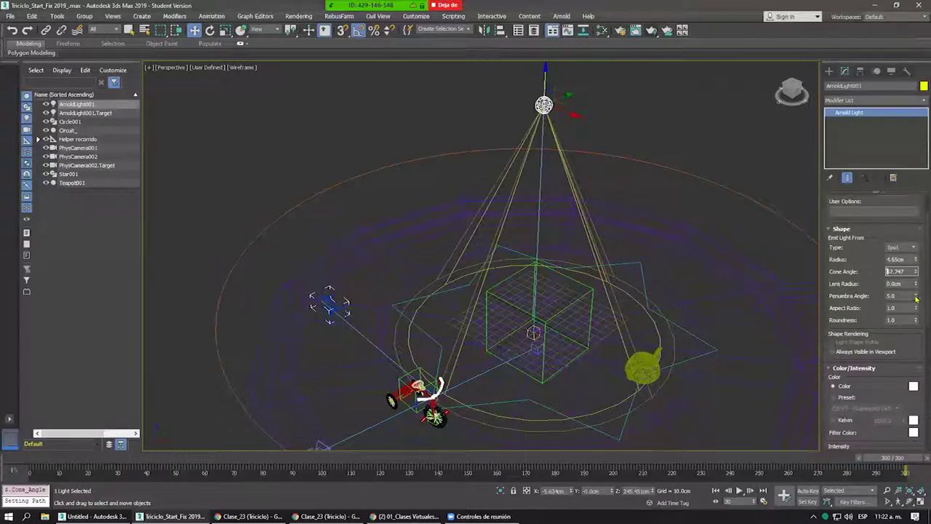
Raise the spot light's penumbra angle to about 14.476.
left_click_drag(903, 267, 914, 267)
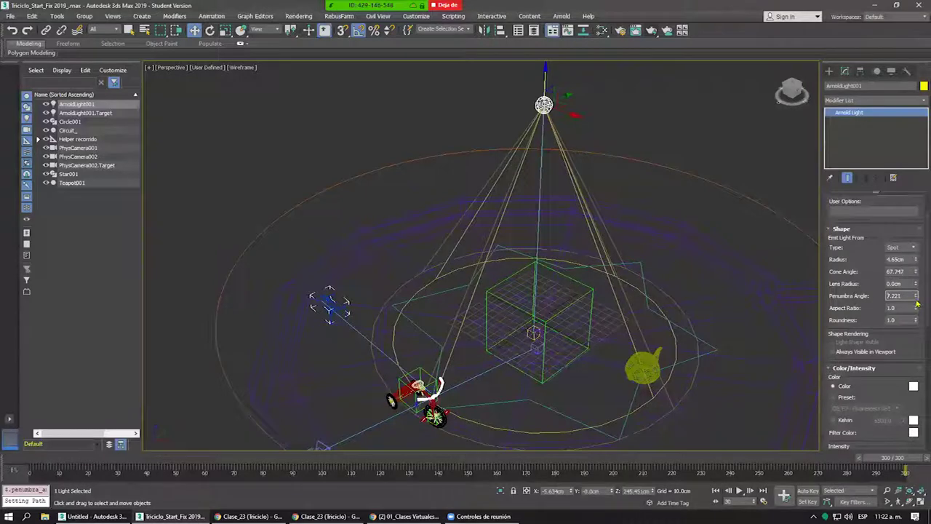
left_click_drag(909, 271, 908, 260)
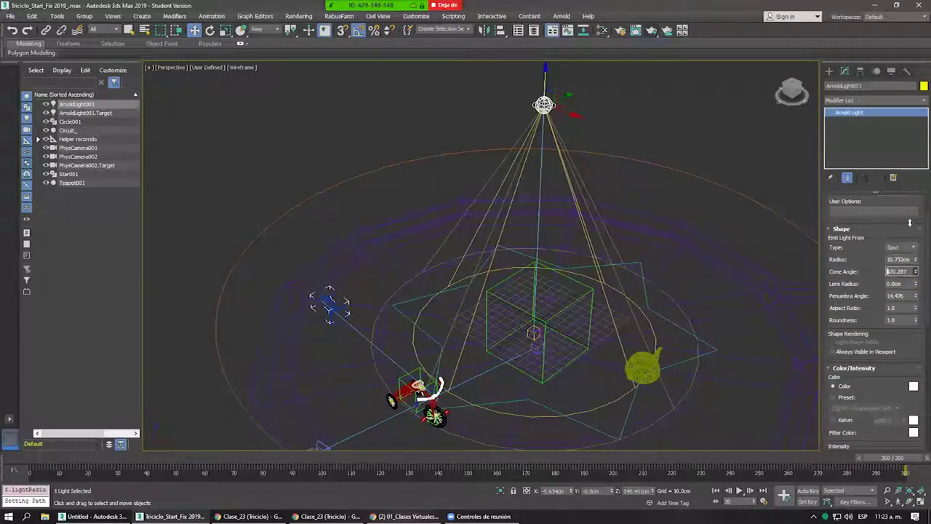
key("Return")
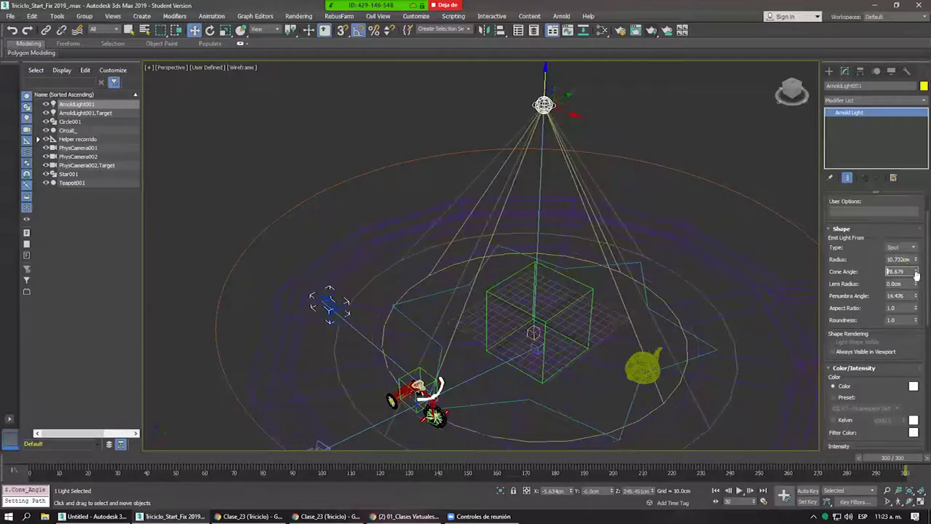
Narrow the cone angle, trying 30 then 42 degrees and fine-tuning it.
type("30")
key("Return")
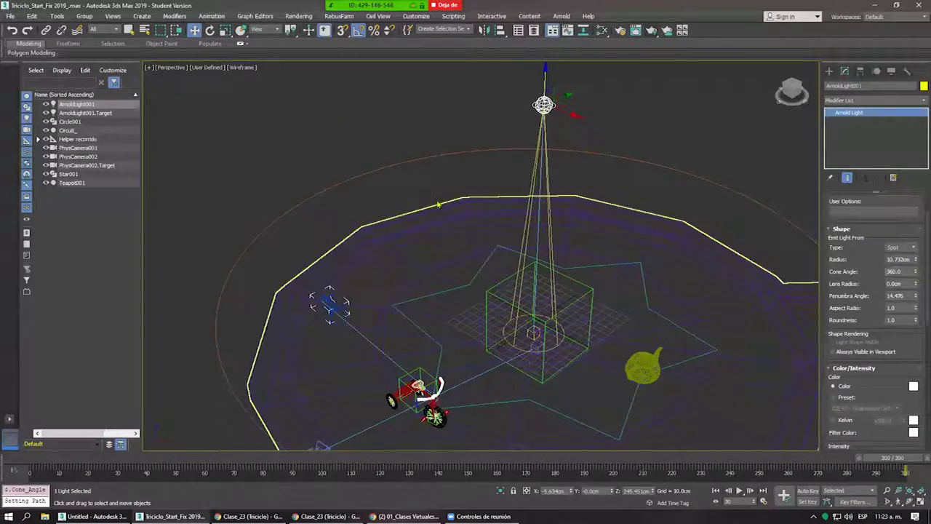
scroll(402, 191, "down", 3)
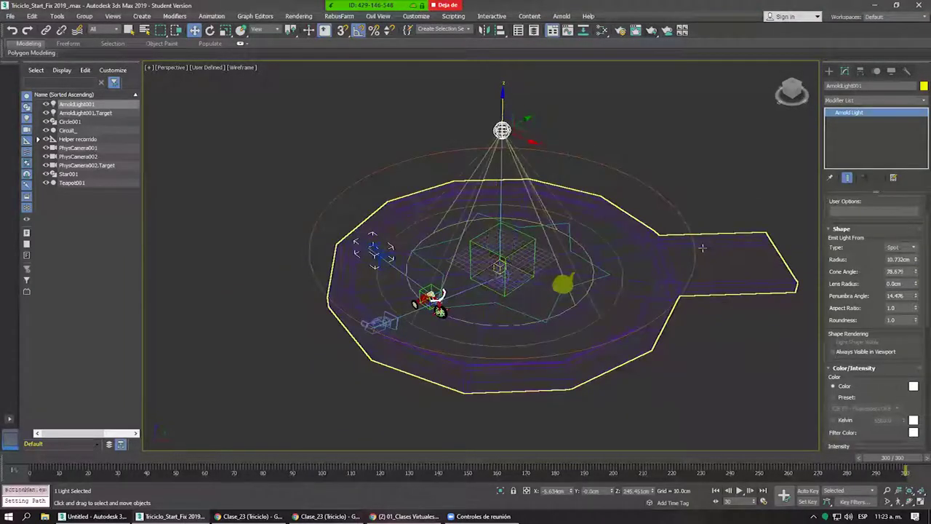
key("ctrl+z")
type("42")
key("Return")
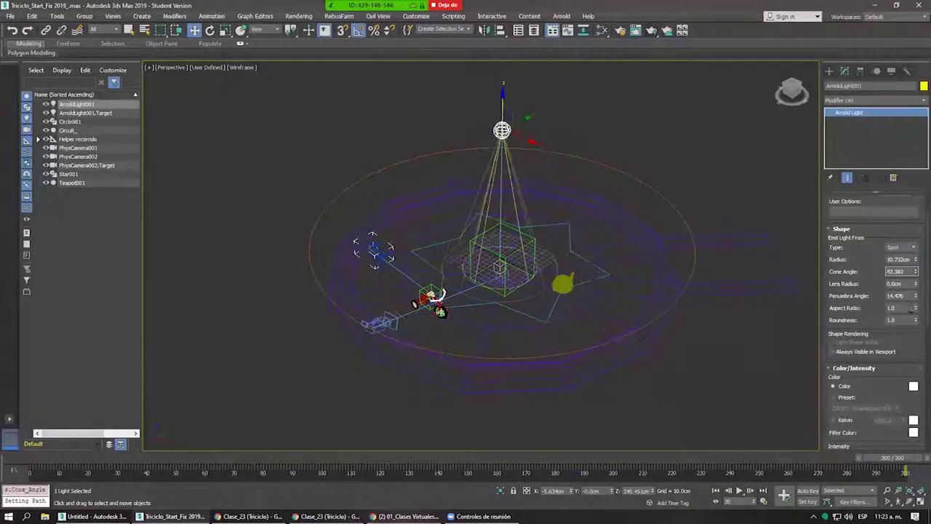
left_click_drag(916, 274, 917, 272)
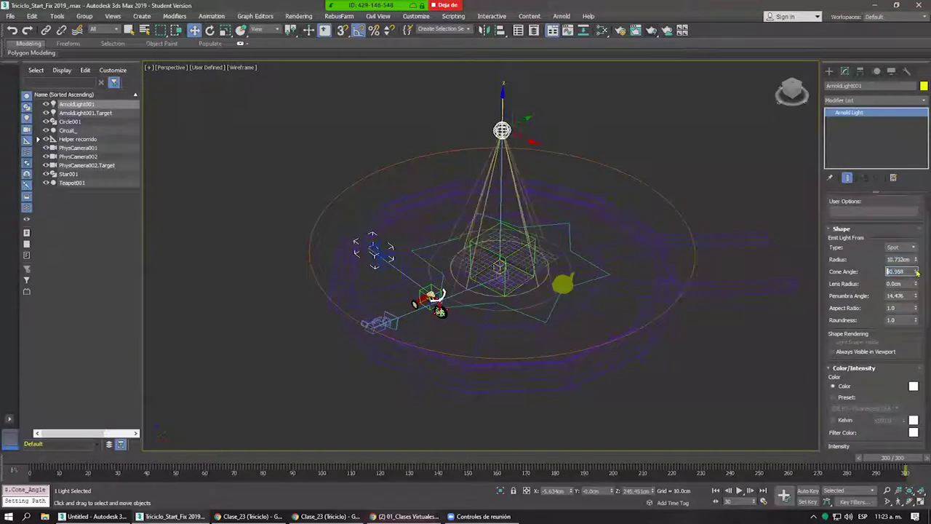
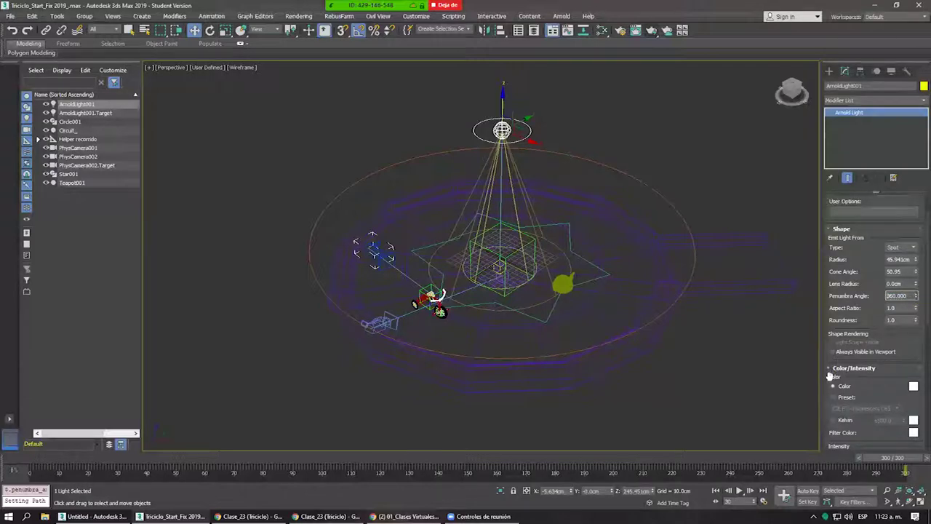
Widen ArnoldLight001's penumbra angle to 336.936 and view the tricycle up close in Default Shading.
key("Return")
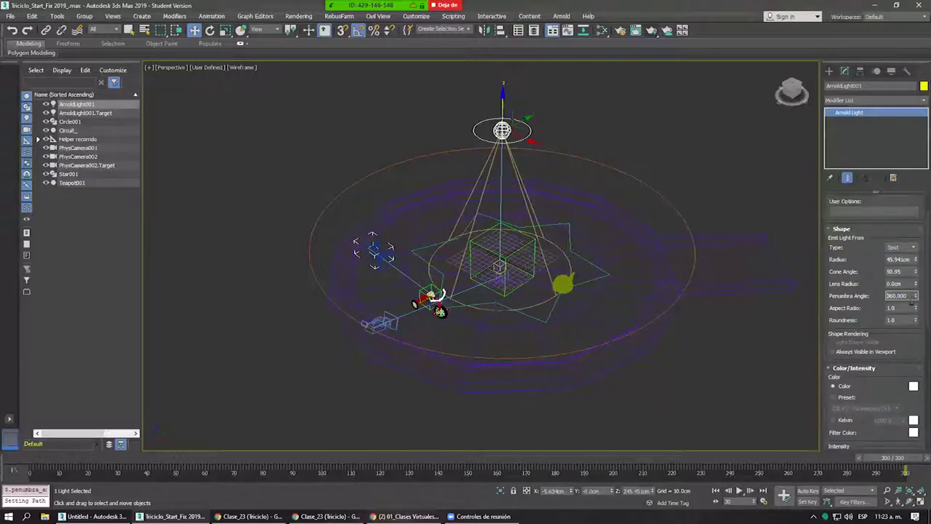
left_click_drag(915, 323, 914, 324)
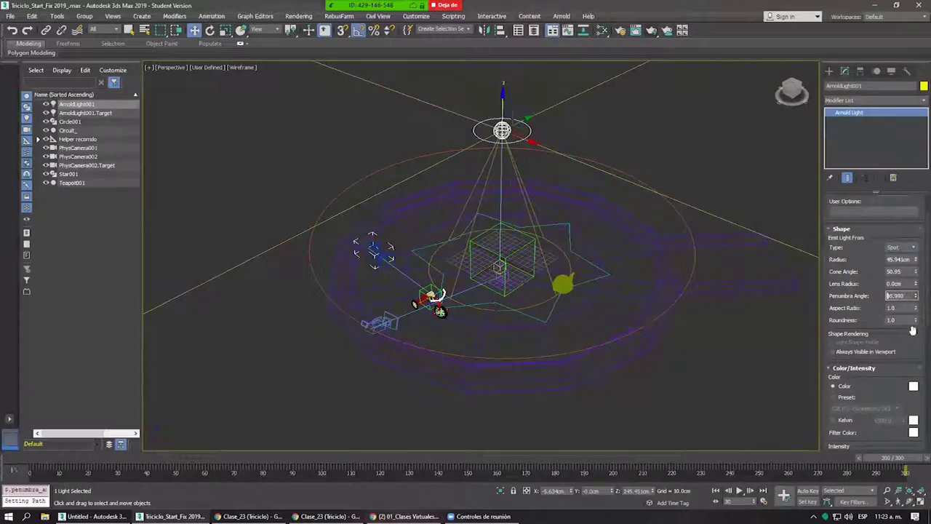
left_click_drag(908, 274, 897, 240)
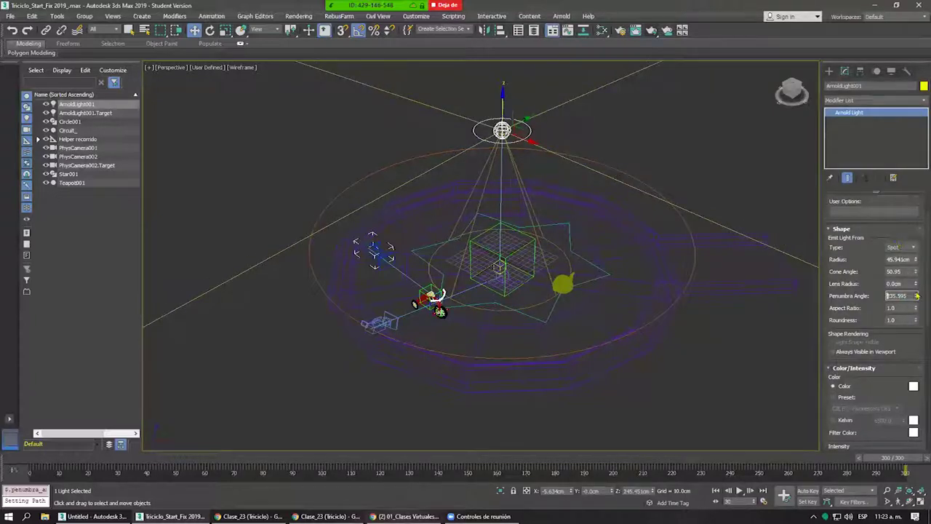
left_click_drag(916, 295, 916, 288)
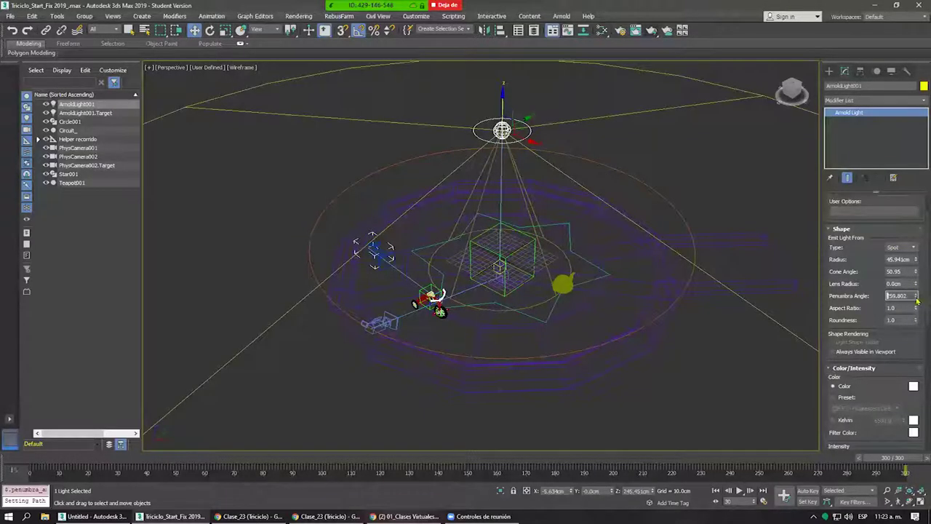
left_click_drag(914, 294, 919, 293)
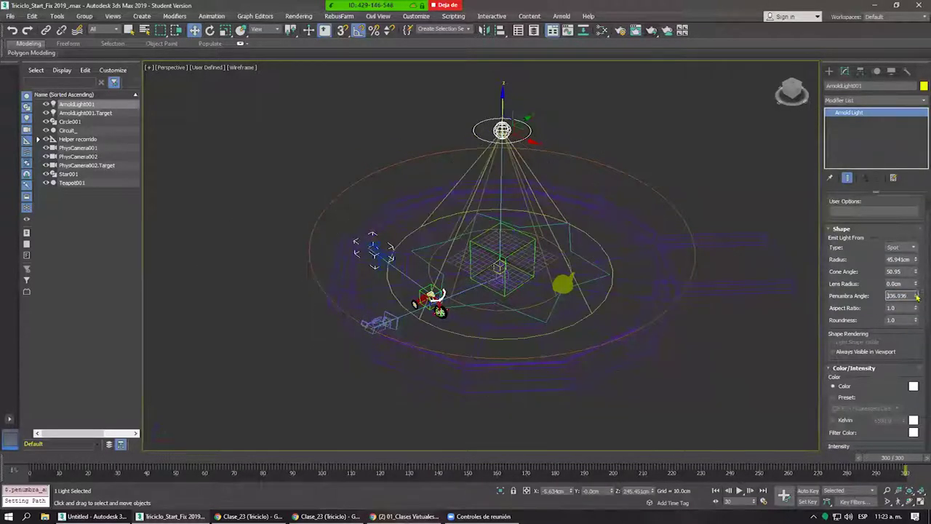
mouse_move(636, 268)
middle_mouse_down("alt")
mouse_move(576, 267)
mouse_move(604, 276)
middle_mouse_up("alt")
key("F3")
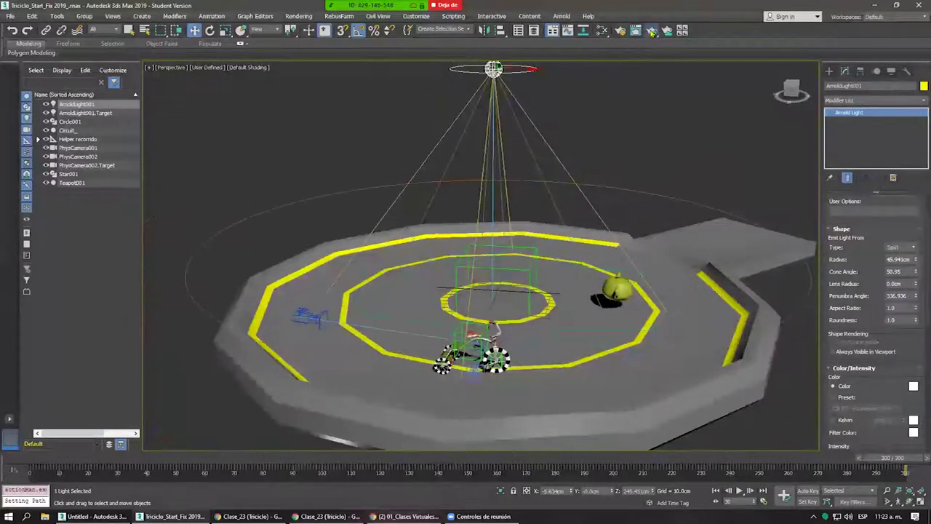
Launch an ActiveShade render and set the viewport to look through PhysCamera002.
left_click_drag(651, 31, 652, 76)
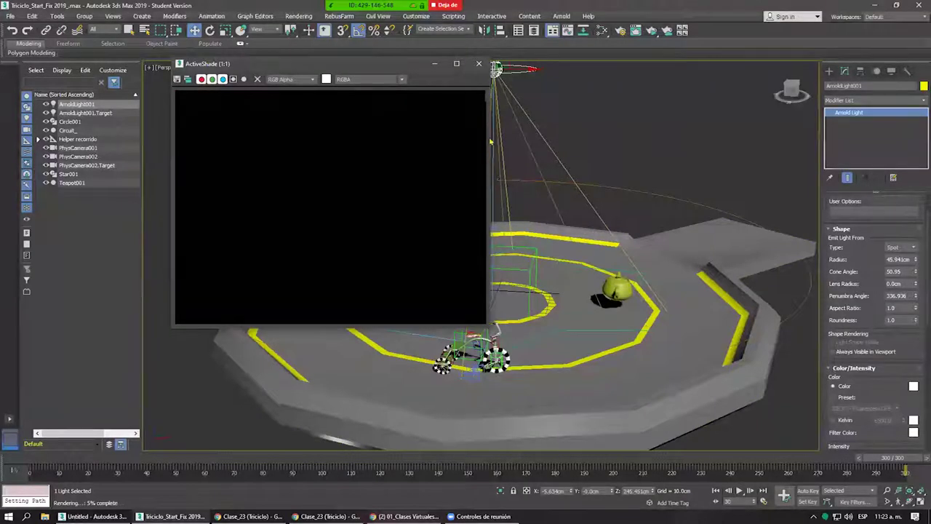
left_click(573, 206)
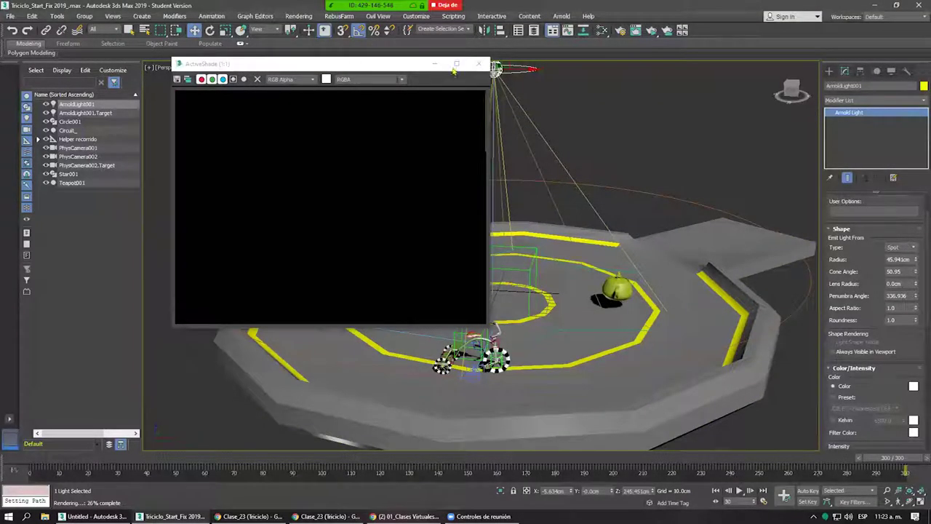
key("c")
left_click(461, 189)
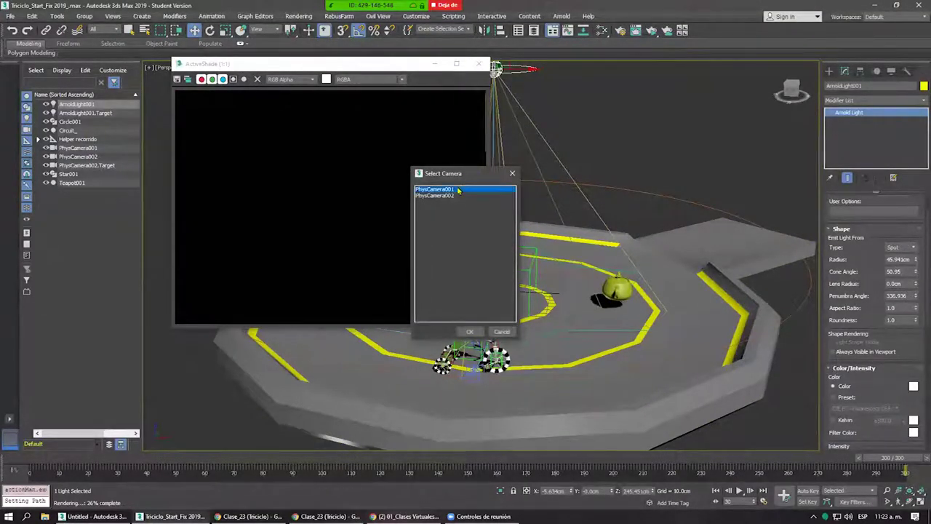
left_click(449, 195)
left_click(470, 331)
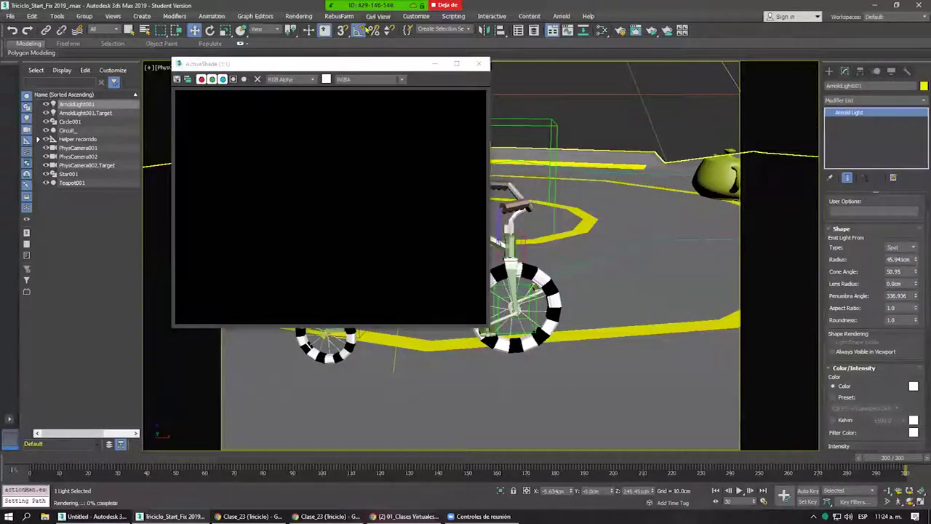
left_click(256, 16)
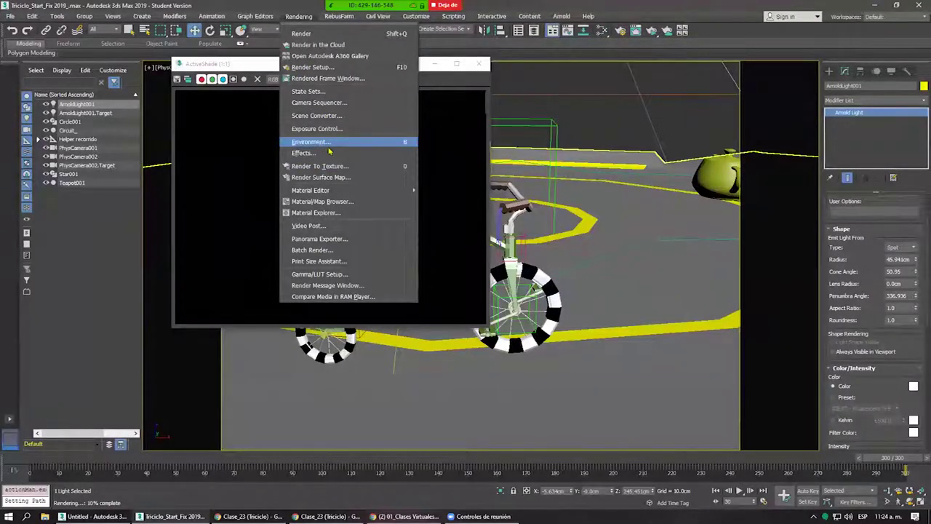
Open Environment and Effects, close ActiveShade, and select PhysCamera002 to show its parameters.
left_click(453, 149)
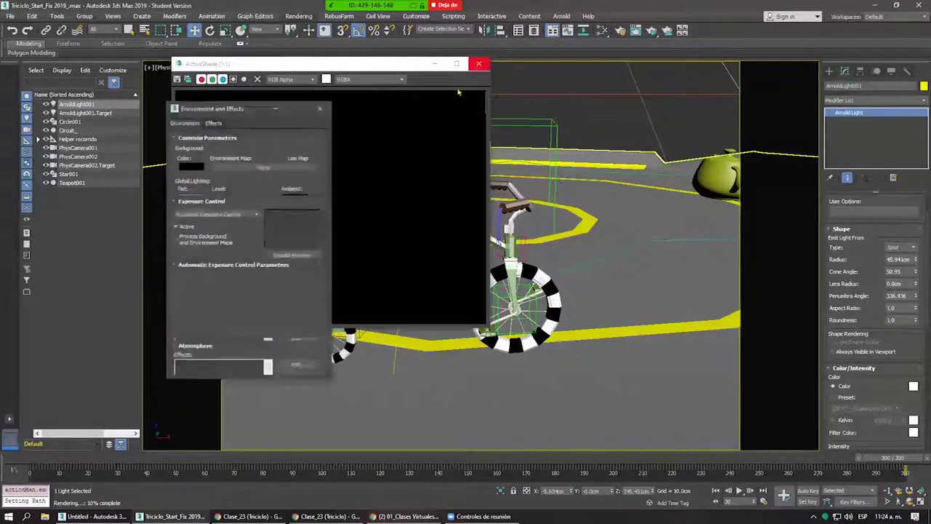
left_click(482, 66)
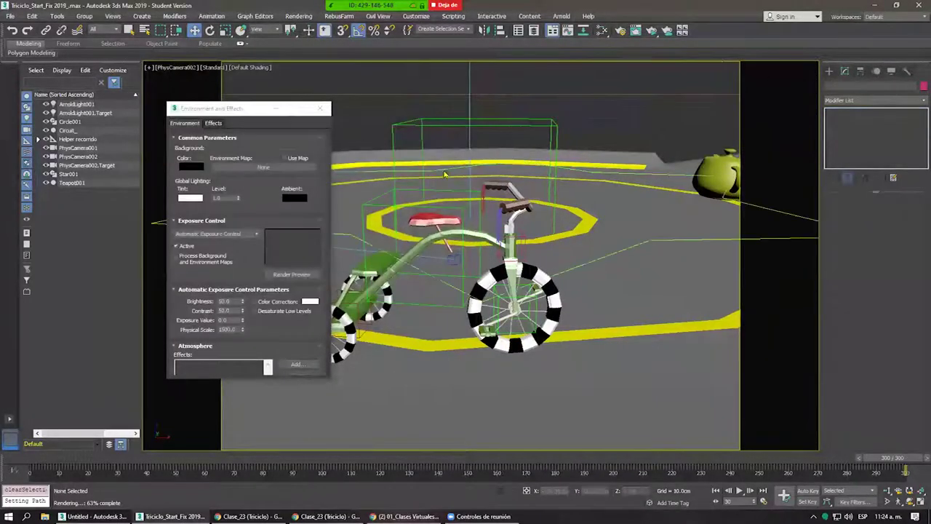
left_click(179, 69)
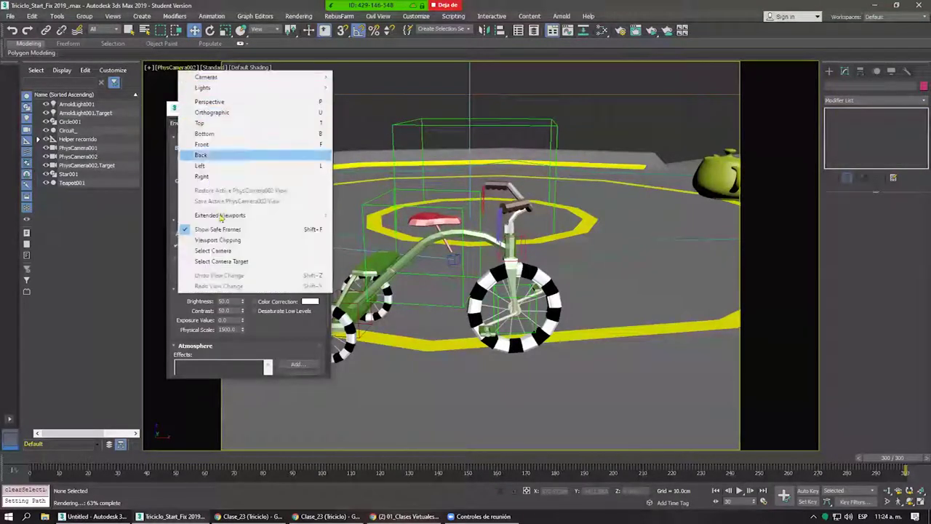
left_click(207, 249)
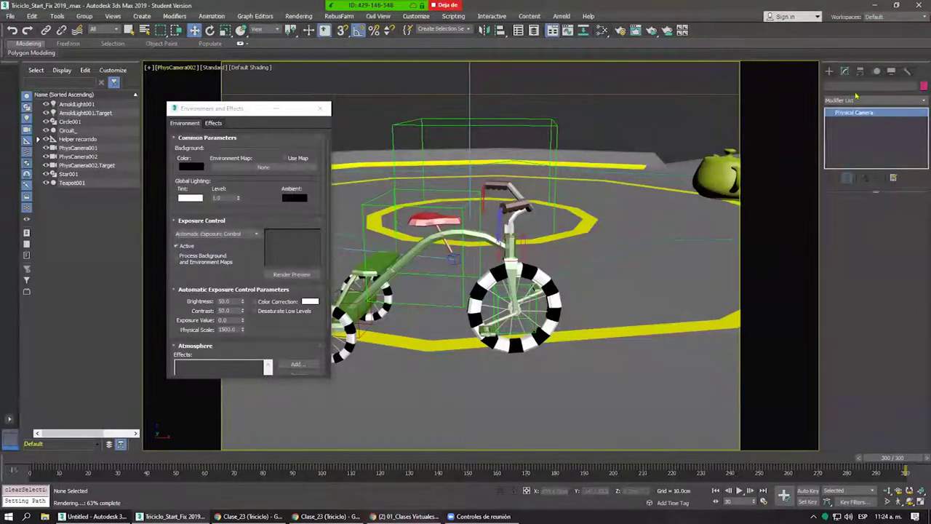
left_click(844, 73)
scroll(831, 210, "down", 5)
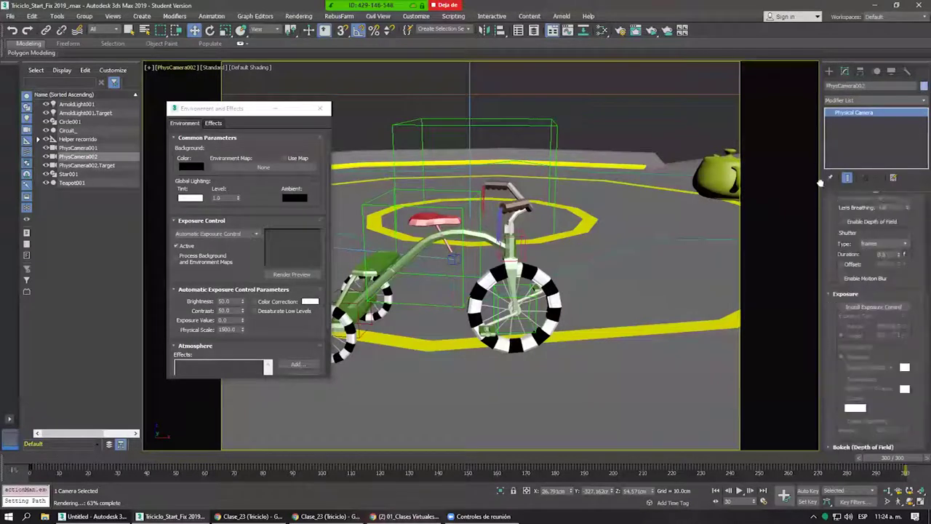
scroll(831, 211, "down", 5)
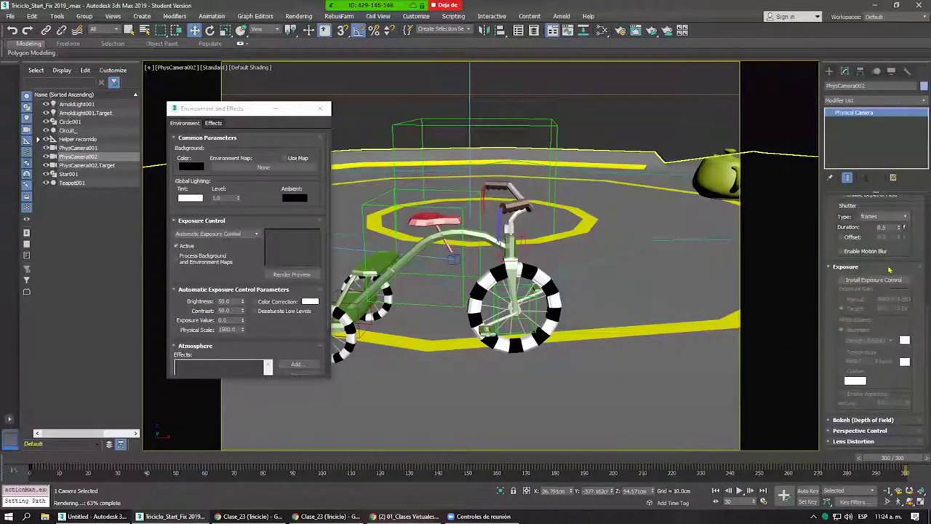
Install Physical Camera Exposure Control, set the target exposure to 1.0 EV, and rerender in ActiveShade.
left_click(873, 280)
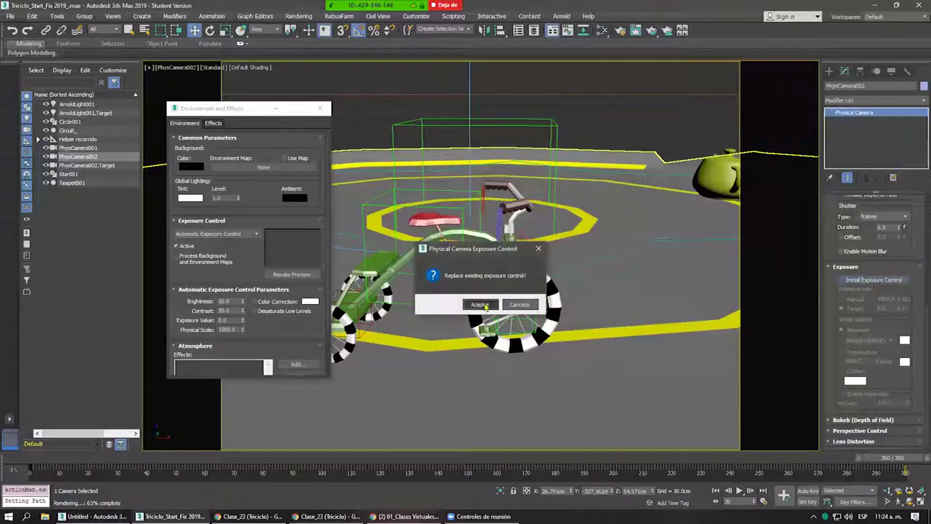
left_click(480, 305)
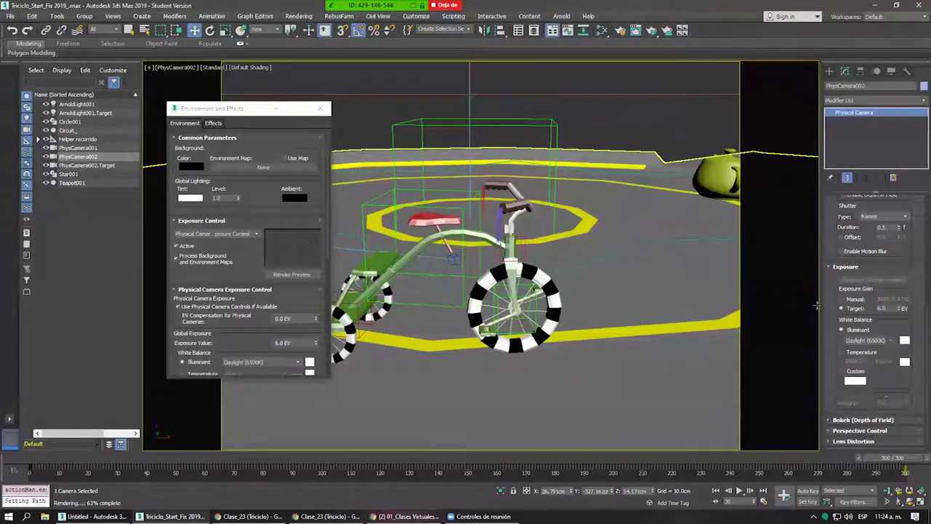
double_click(886, 308)
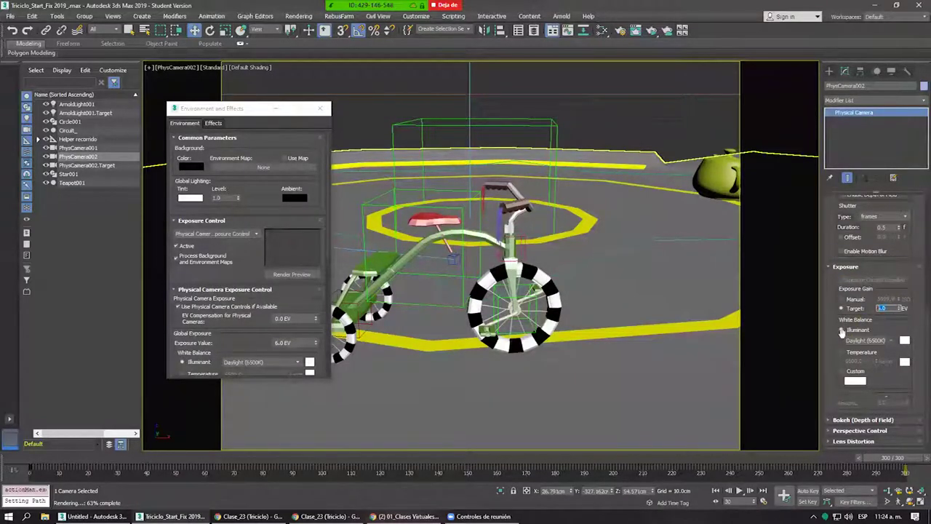
left_click(842, 330)
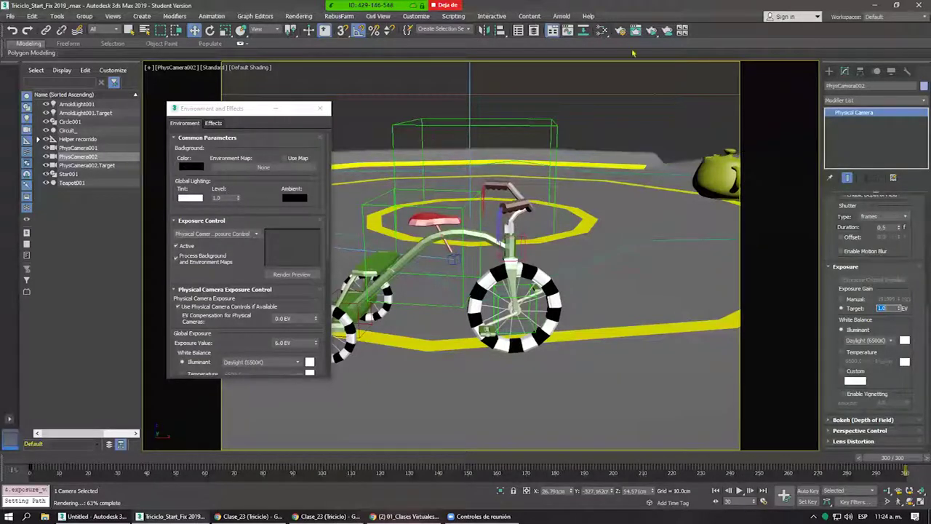
left_click(650, 32)
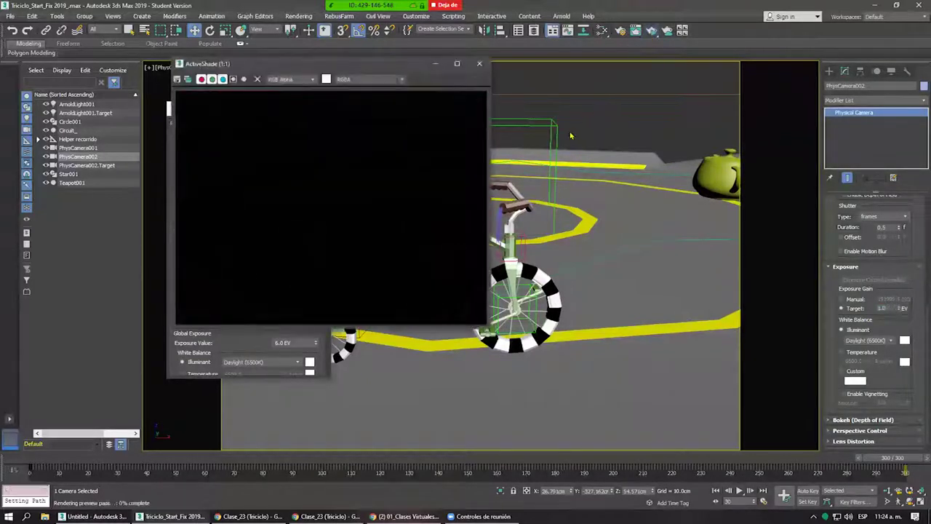
Close ActiveShade, return to the Perspective view, and select ArnoldLight001 to show its parameters.
left_click(479, 65)
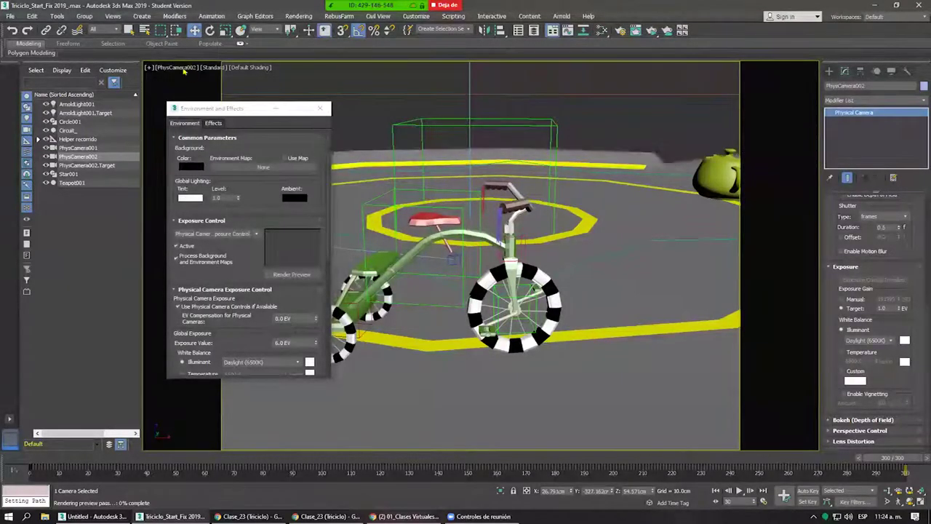
left_click(184, 70)
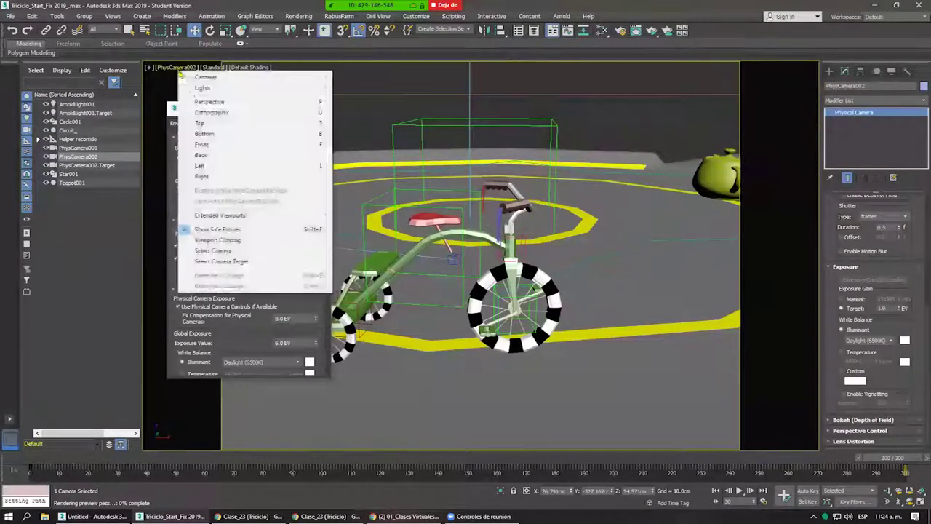
left_click(424, 151)
key("p")
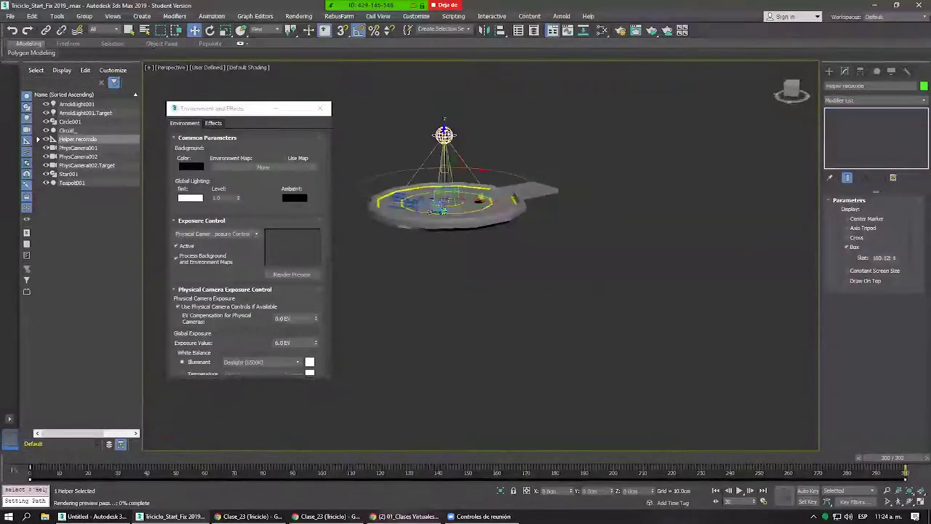
left_click(444, 135)
left_click(829, 71)
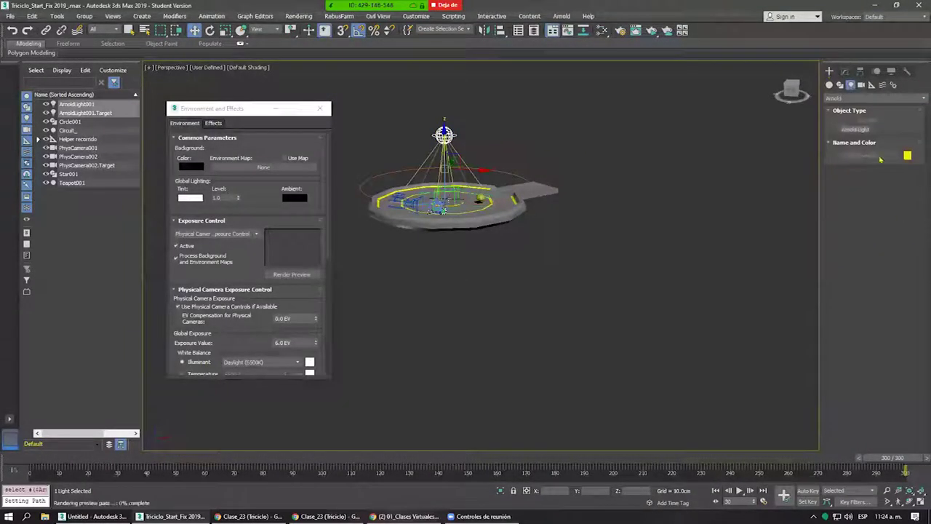
left_click(845, 70)
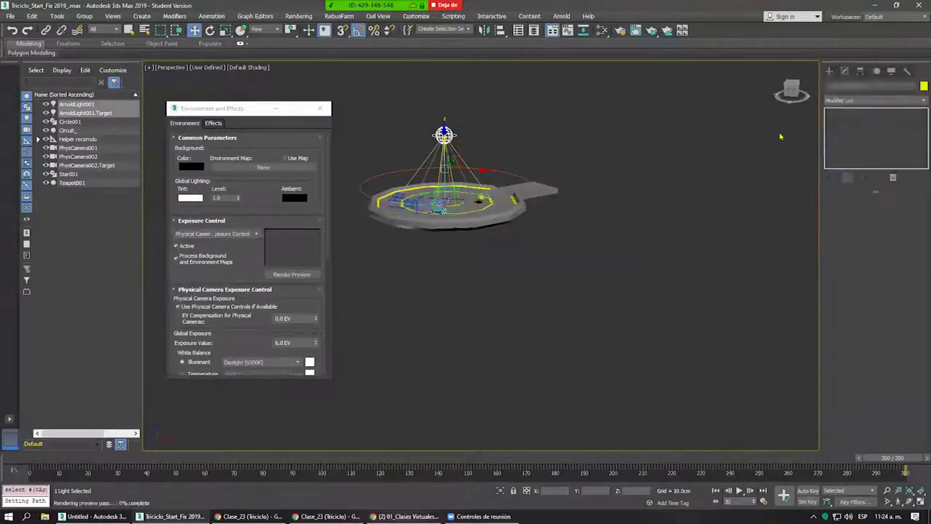
left_click(499, 120)
left_click(445, 134)
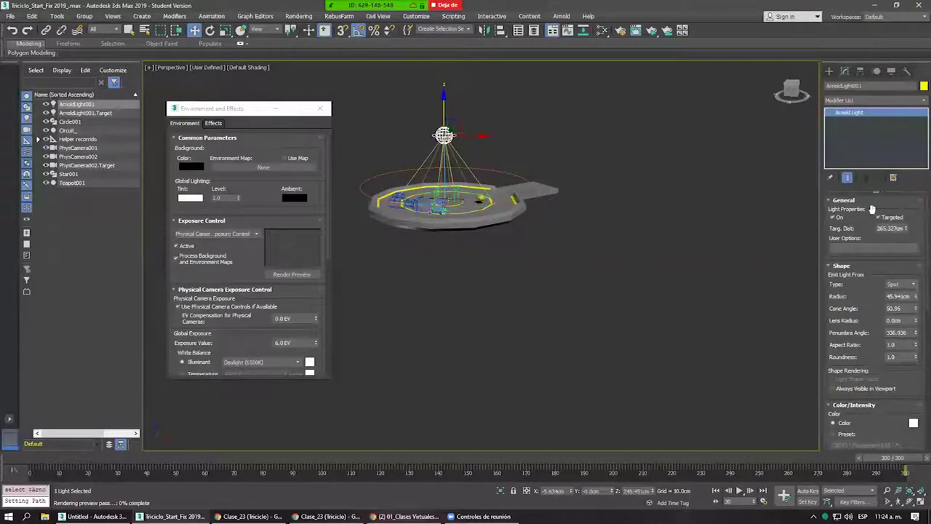
scroll(873, 211, "down", 5)
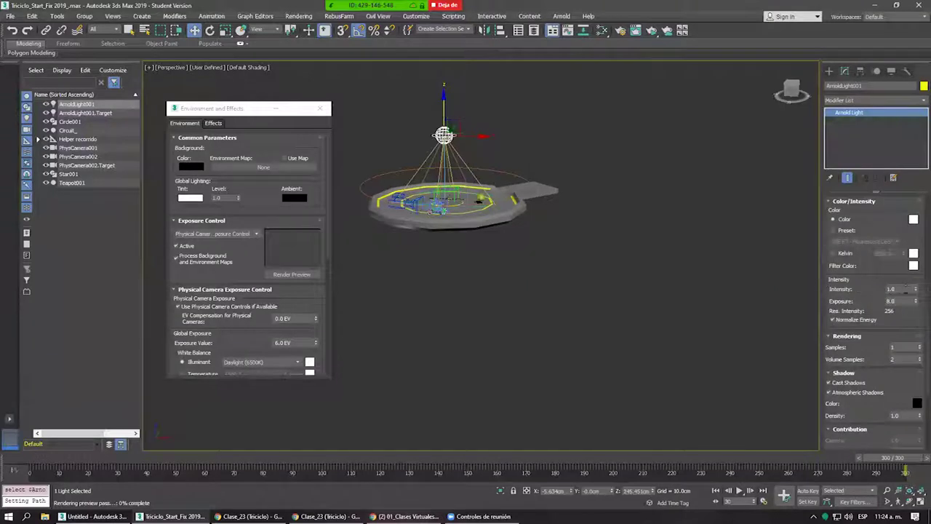
Set ArnoldLight001's intensity to 30 and exposure to 2.0, then rerender in ActiveShade.
double_click(891, 289)
type("10")
key("Return")
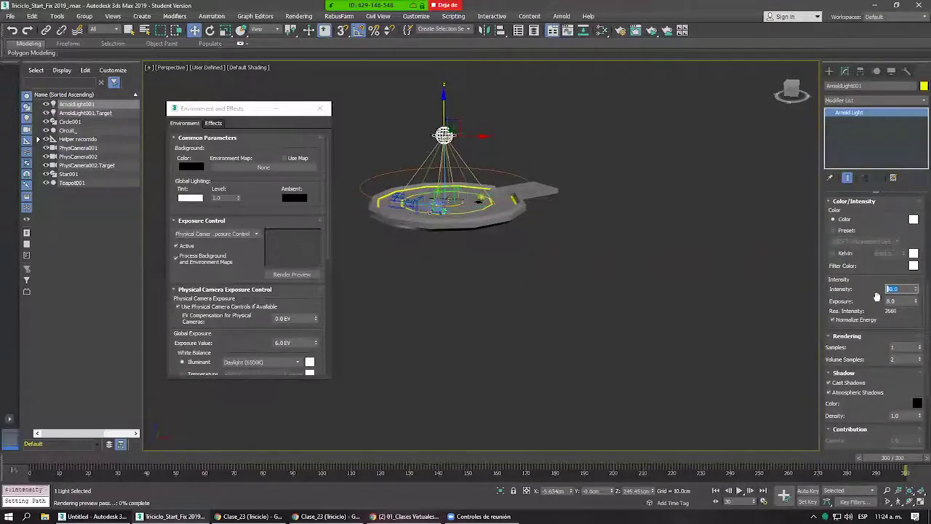
type("30")
double_click(905, 301)
type("2")
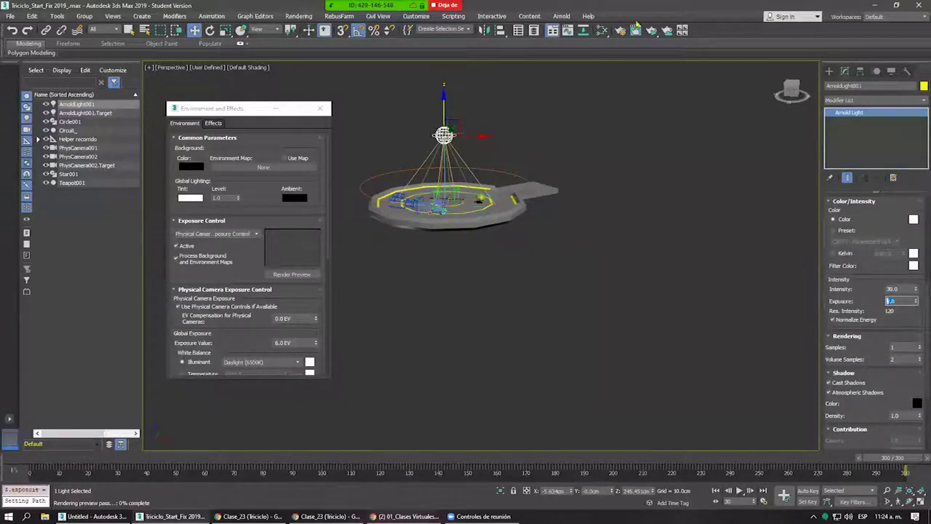
key("Return")
left_click(651, 31)
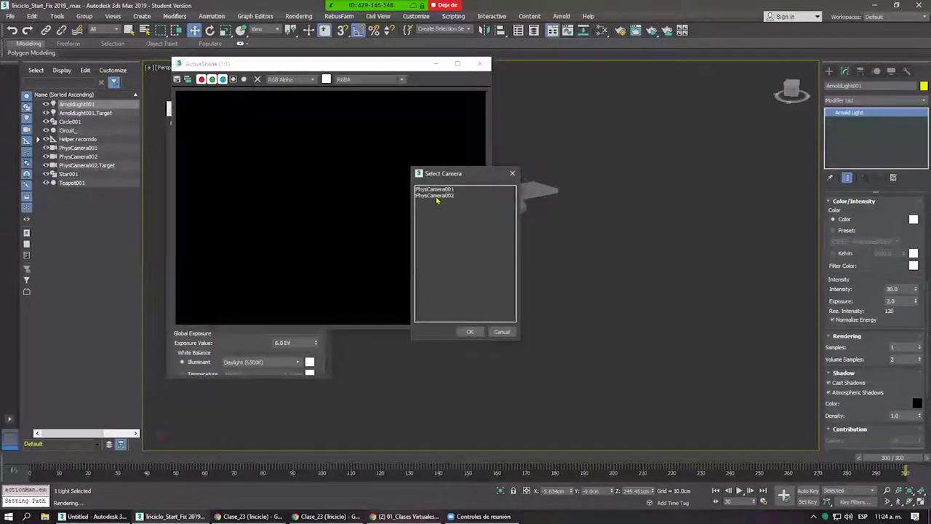
View through PhysCamera002 and confirm in Render Setup that Arnold is assigned with ActiveShade as the target.
left_click(436, 195)
left_click(471, 331)
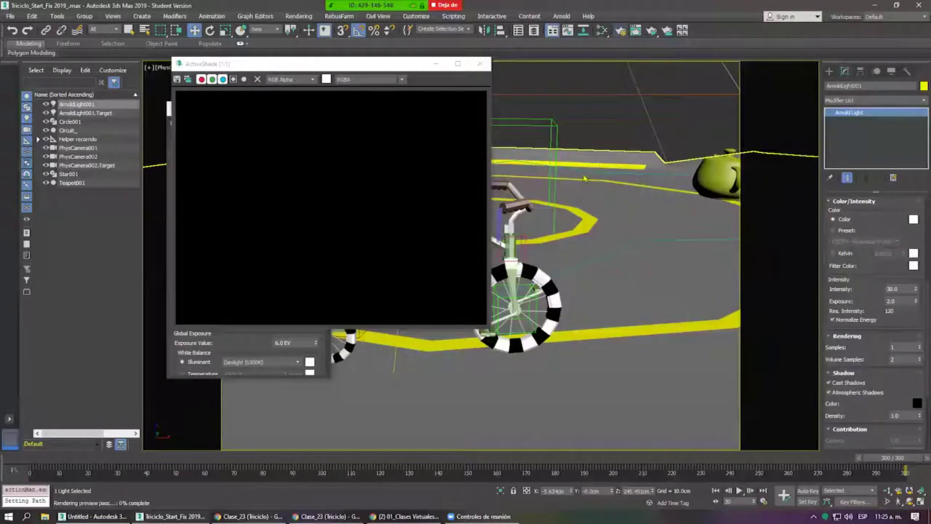
key("F10")
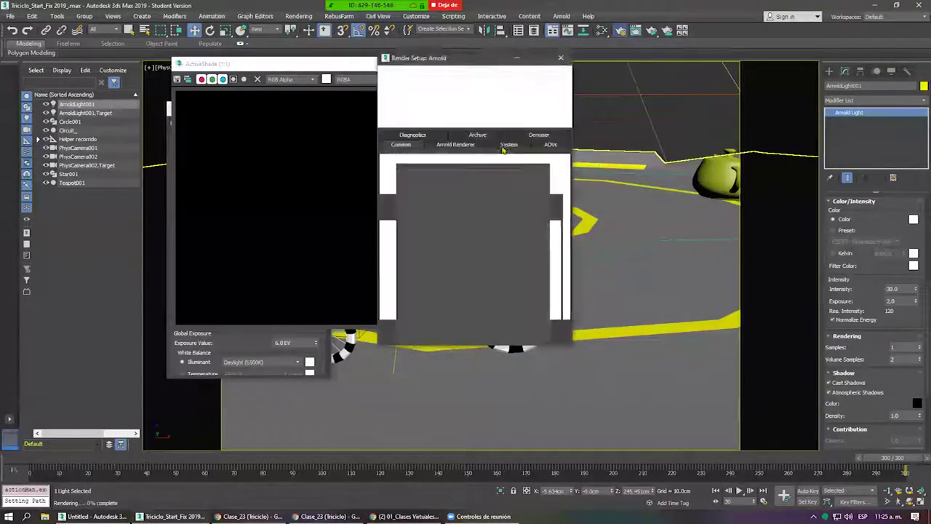
left_click(449, 75)
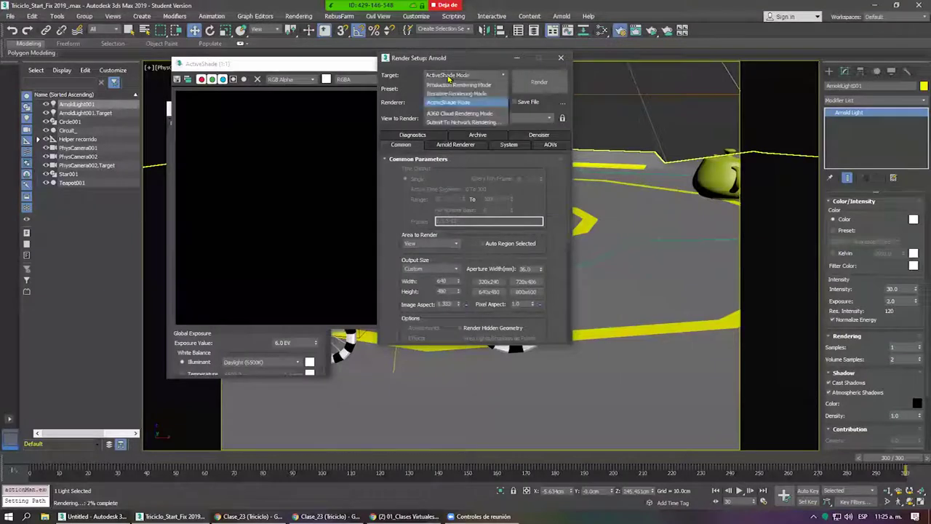
left_click(449, 75)
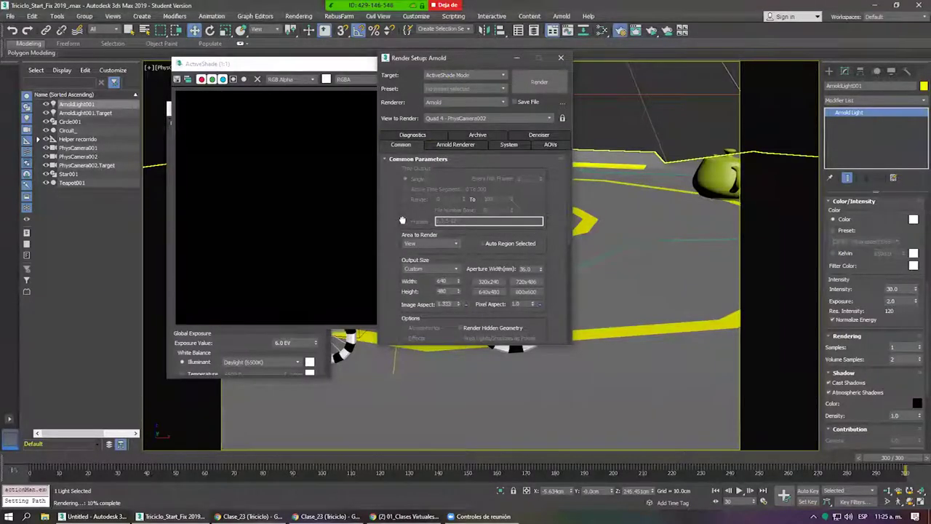
scroll(446, 274, "down", 10)
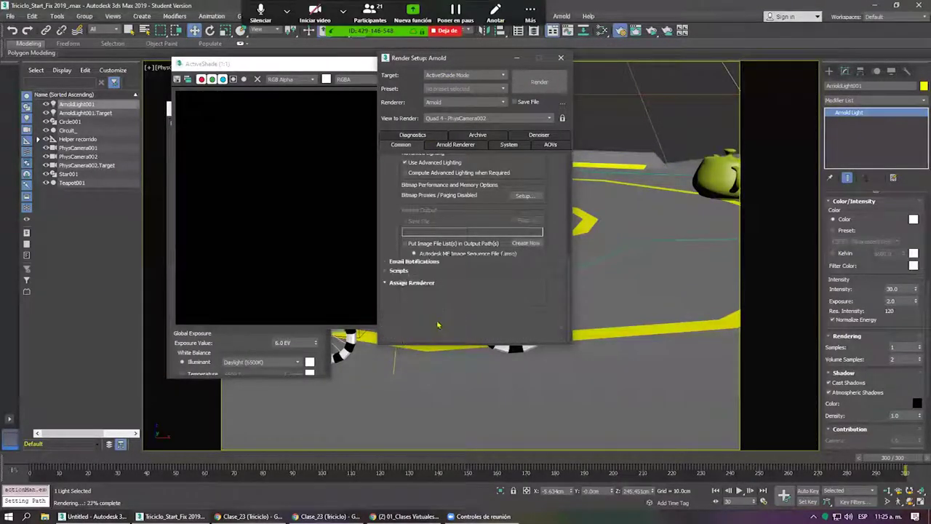
scroll(446, 273, "down", 3)
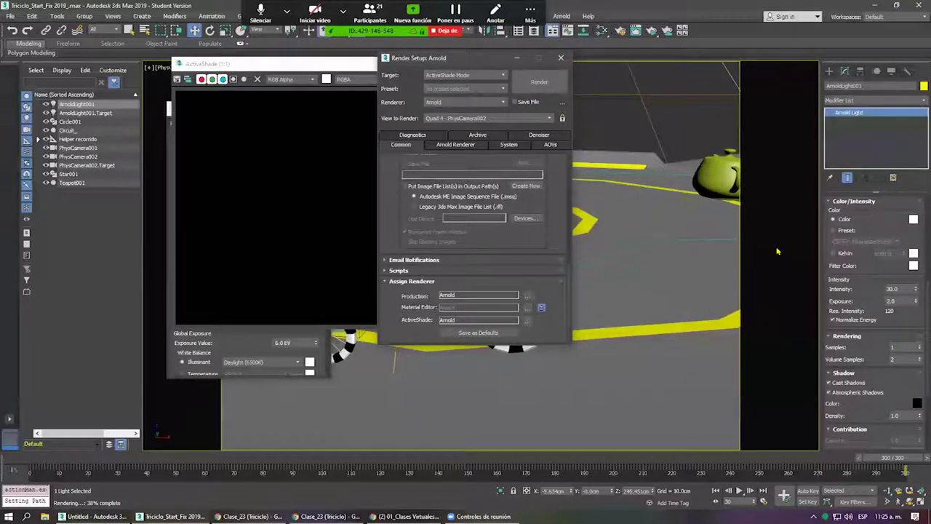
key("F10")
Set ArnoldLight001's exposure to 12.0 after trying 15 and 10.
double_click(897, 300)
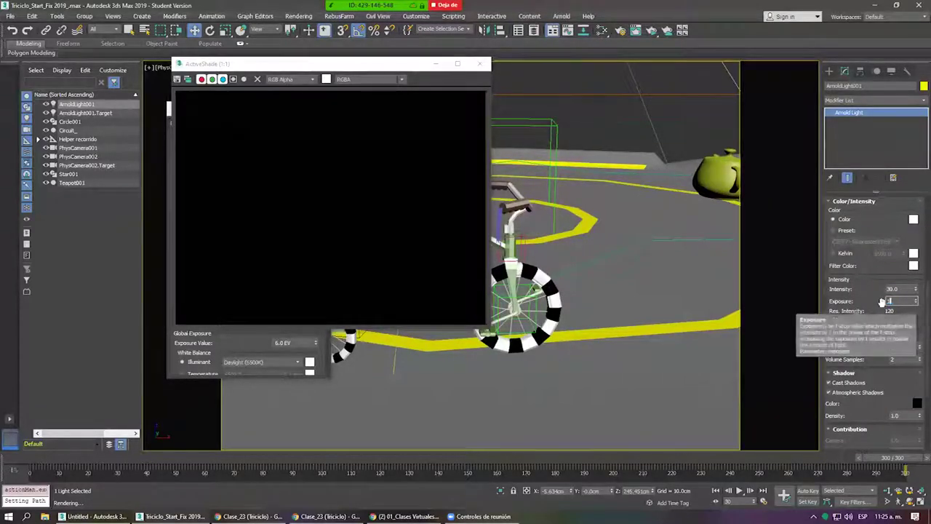
type("5")
key("Return")
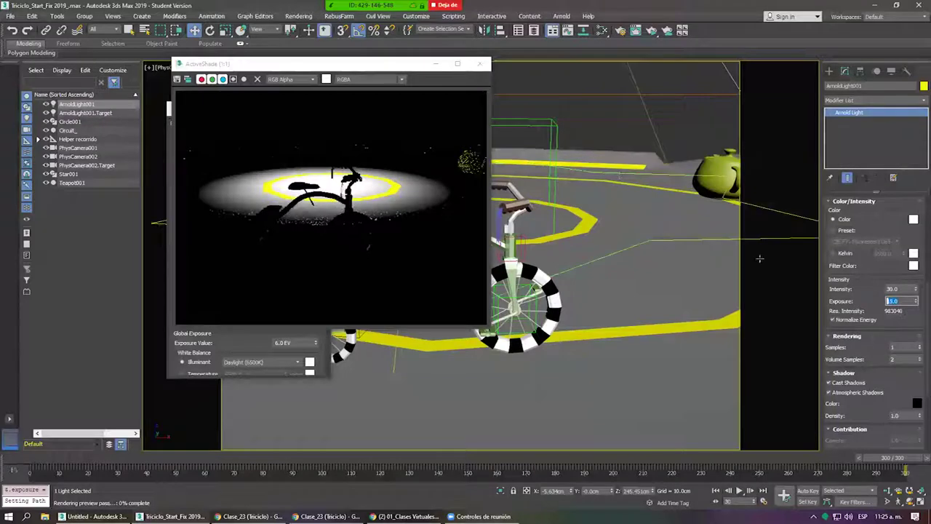
type("10")
key("Return")
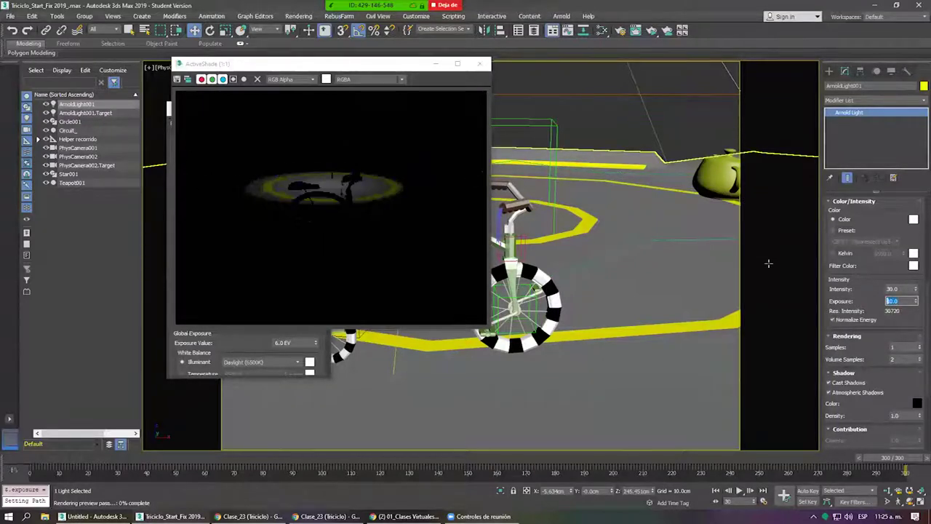
type("12")
key("Return")
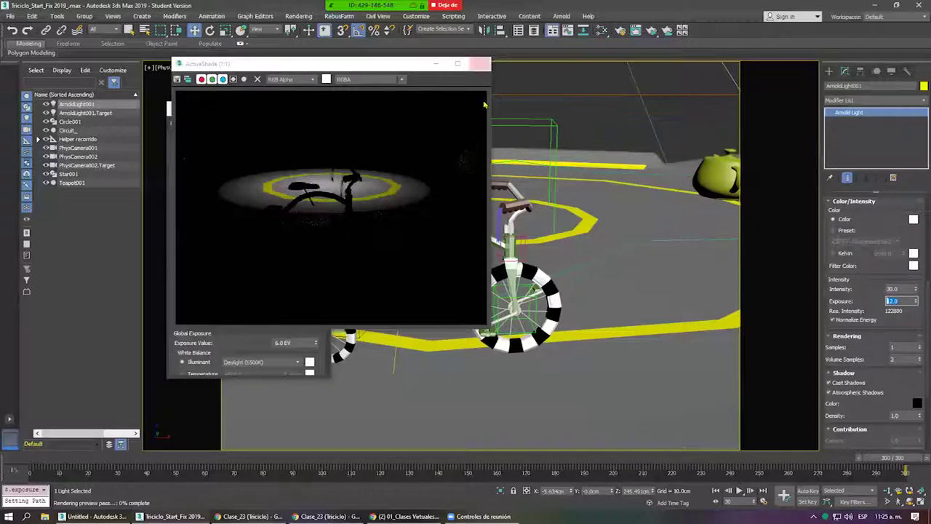
Close ActiveShade and return to a zoomed-to-fit Perspective view.
left_click(480, 63)
key("p")
key("z")
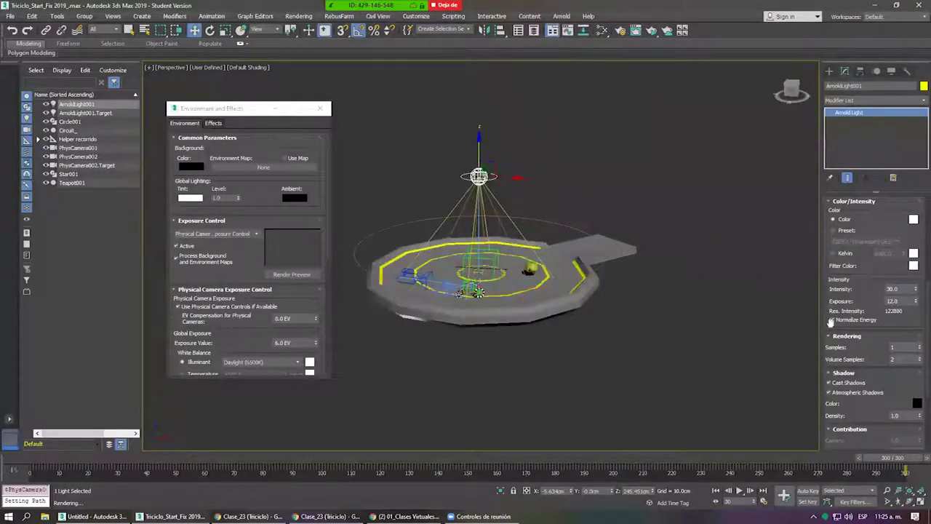
Lower ArnoldLight001's penumbra angle to 282.866 in the Shape rollout.
scroll(864, 271, "up", 1)
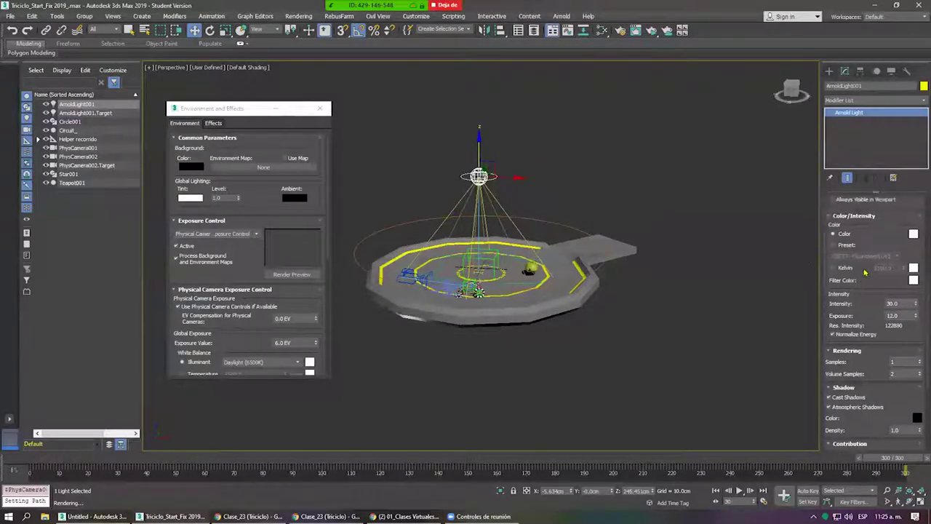
scroll(875, 231, "up", 5)
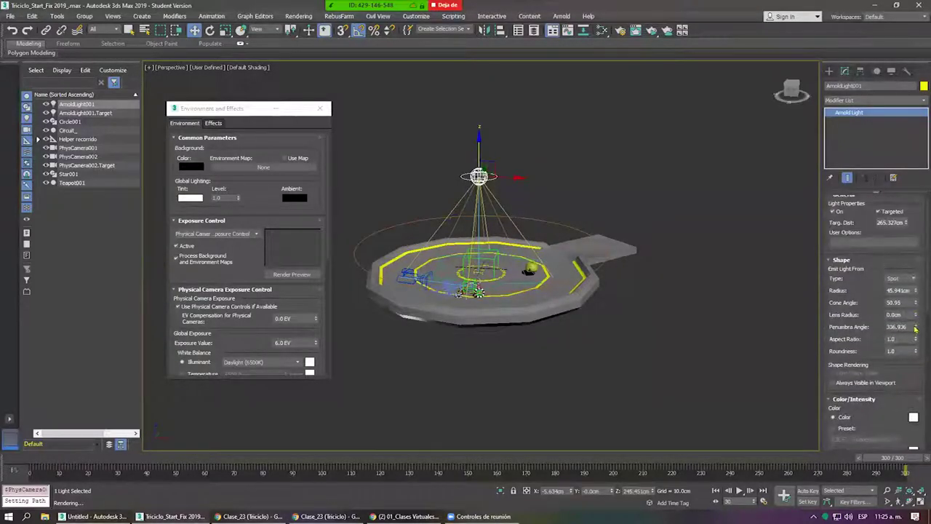
left_click_drag(916, 329, 916, 340)
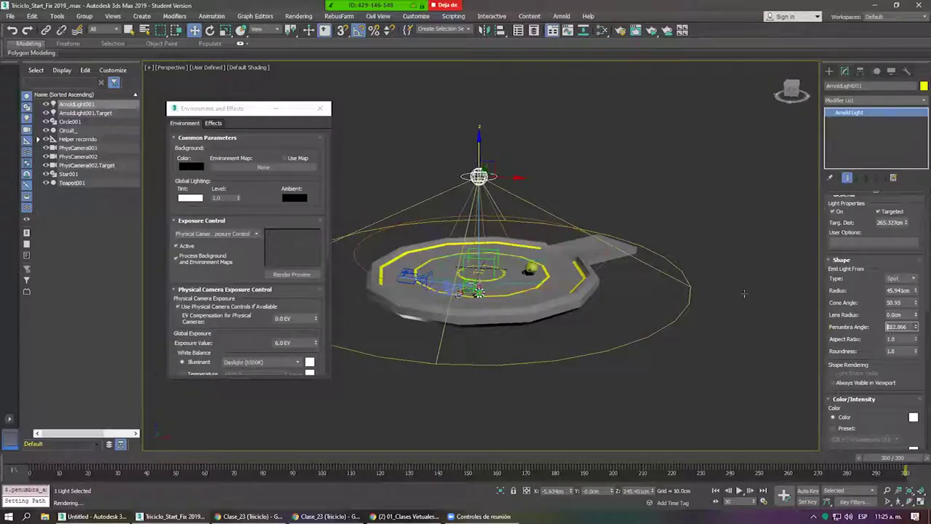
View the scene through PhysCamera002 and preview it in ActiveShade.
key("c")
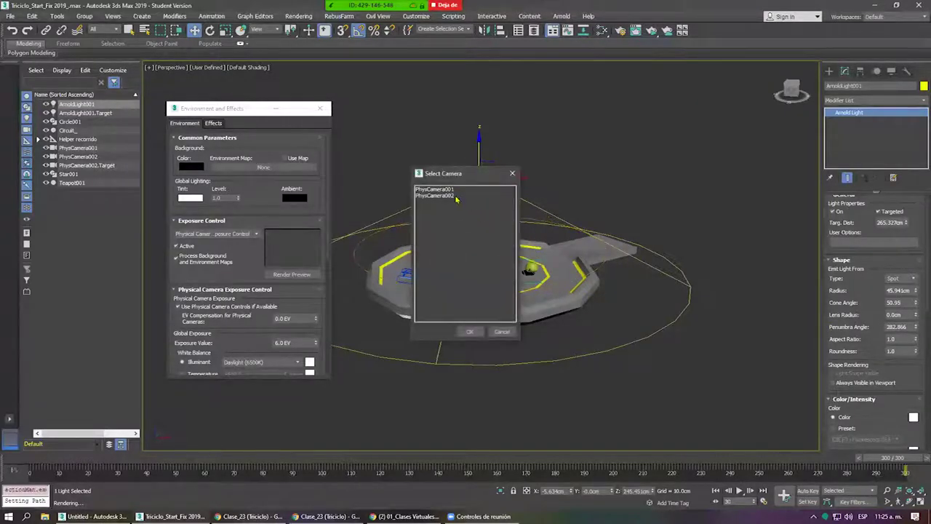
left_click(455, 197)
left_click(469, 331)
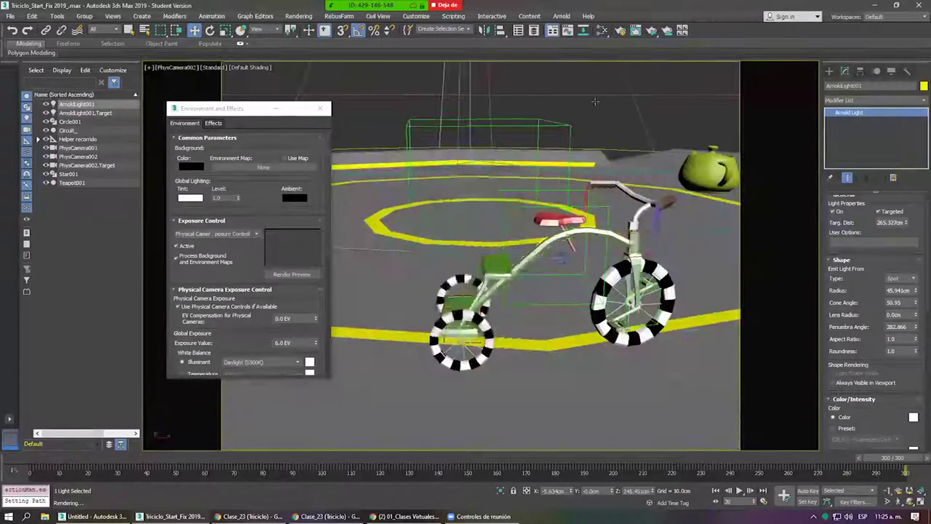
left_click(650, 29)
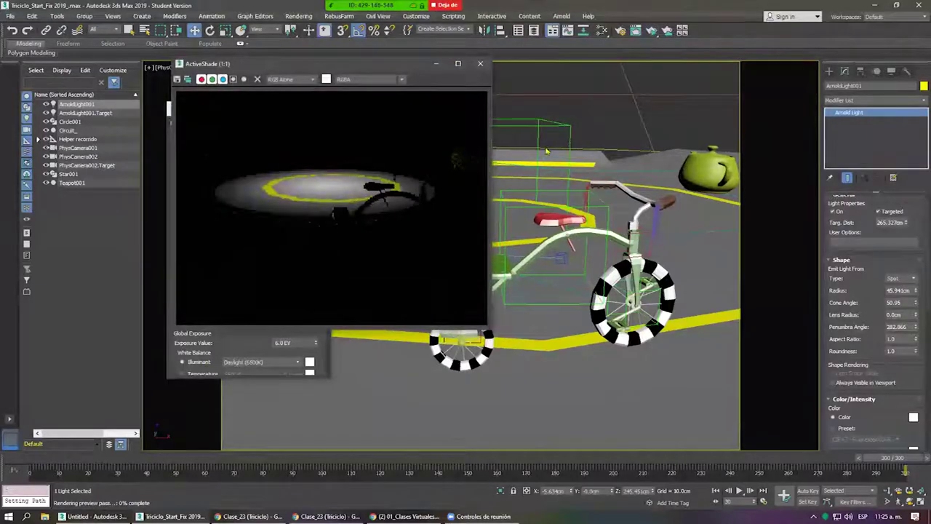
left_click(480, 64)
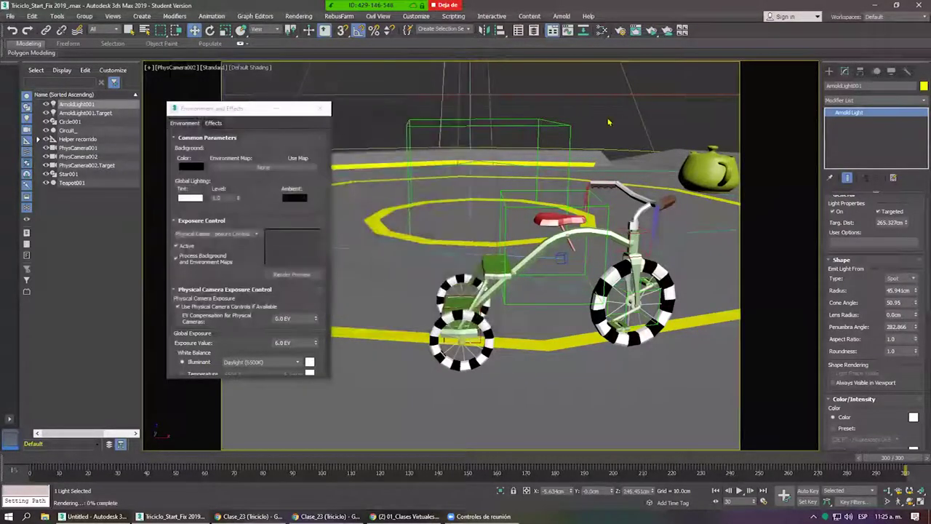
Restore the accidentally deleted Arnold light, change its shape type to Skydome, and preview the render.
left_click(612, 126)
key("ctrl+z")
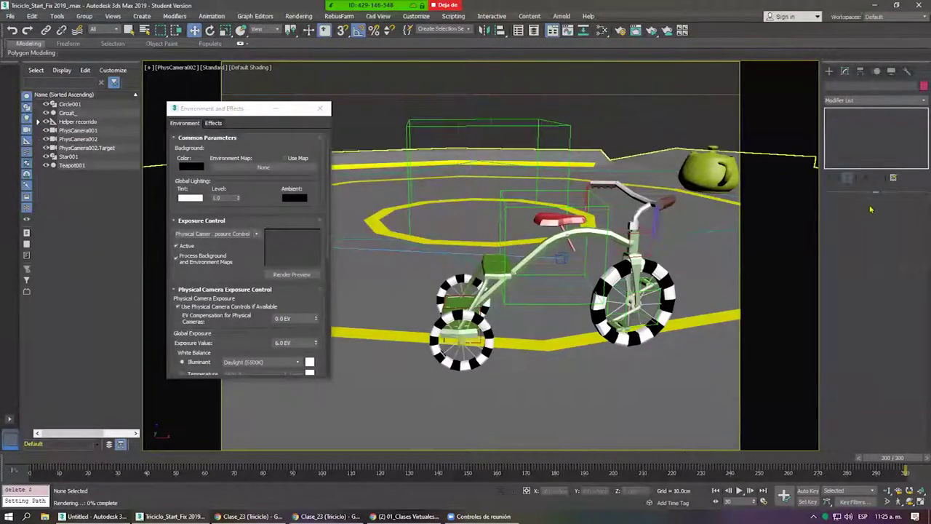
left_click(902, 283)
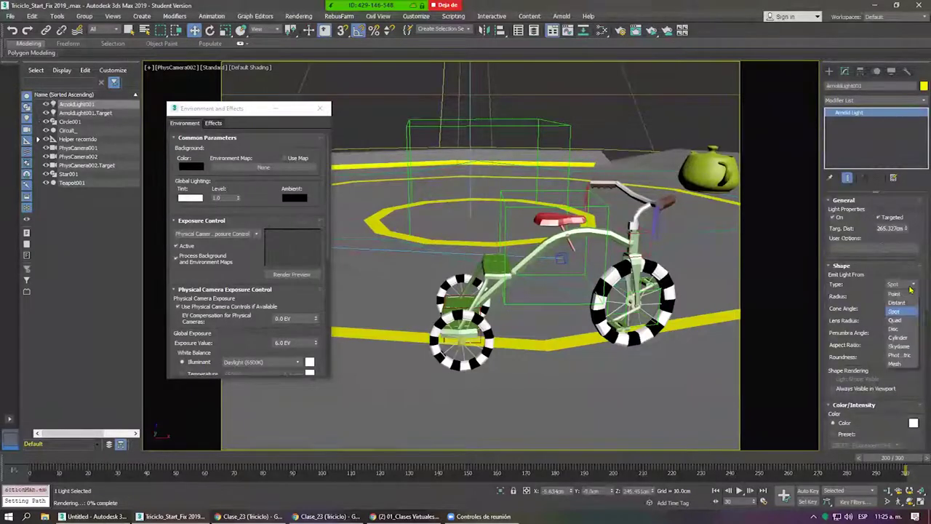
left_click(898, 346)
left_click(649, 33)
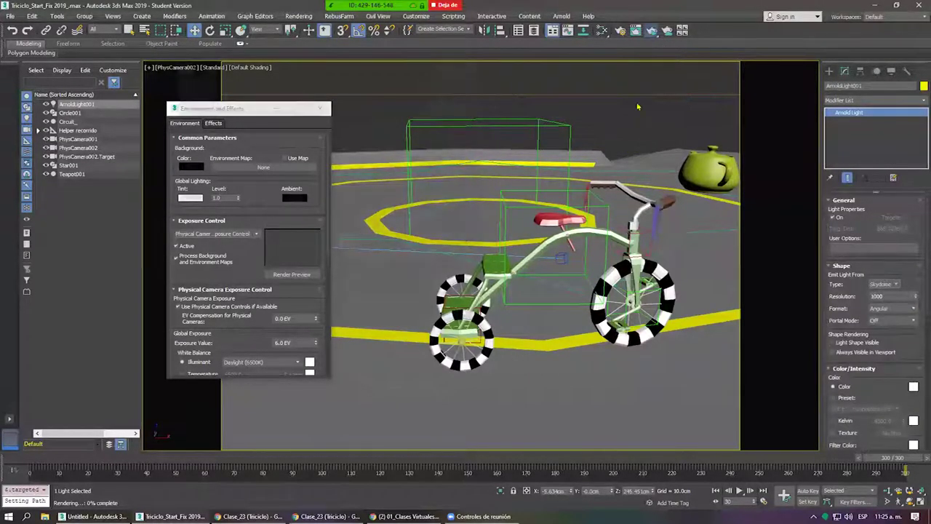
left_click(481, 65)
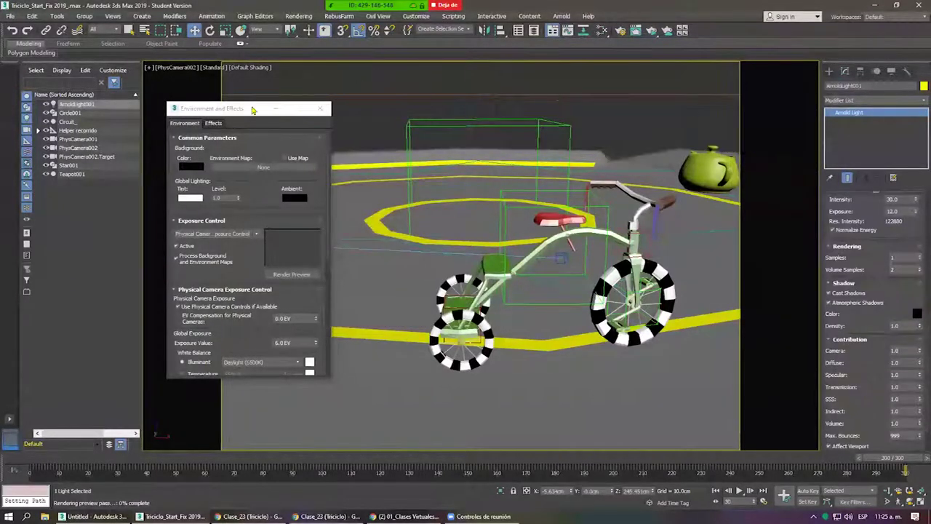
left_click(179, 68)
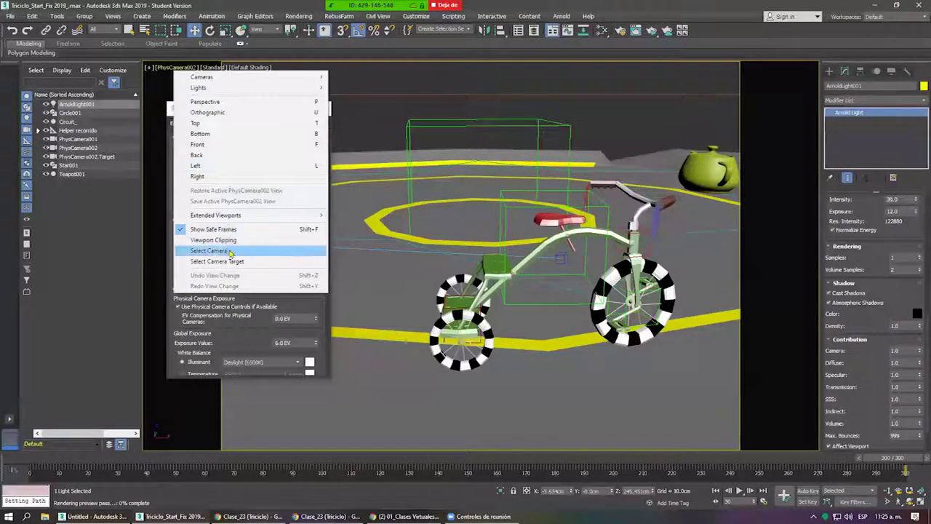
Select PhysCamera002, adjust its exposure target, and preview the result in ActiveShade.
left_click(182, 250)
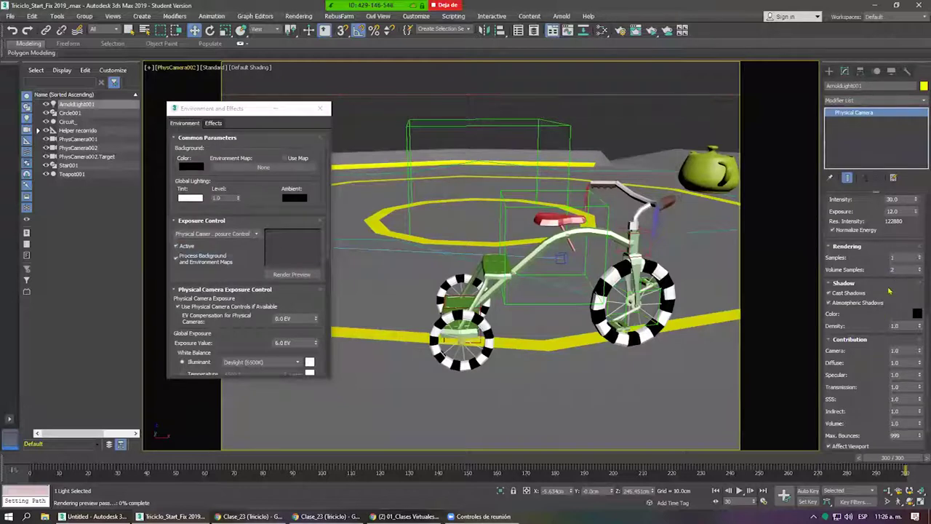
scroll(836, 323, "down", 1)
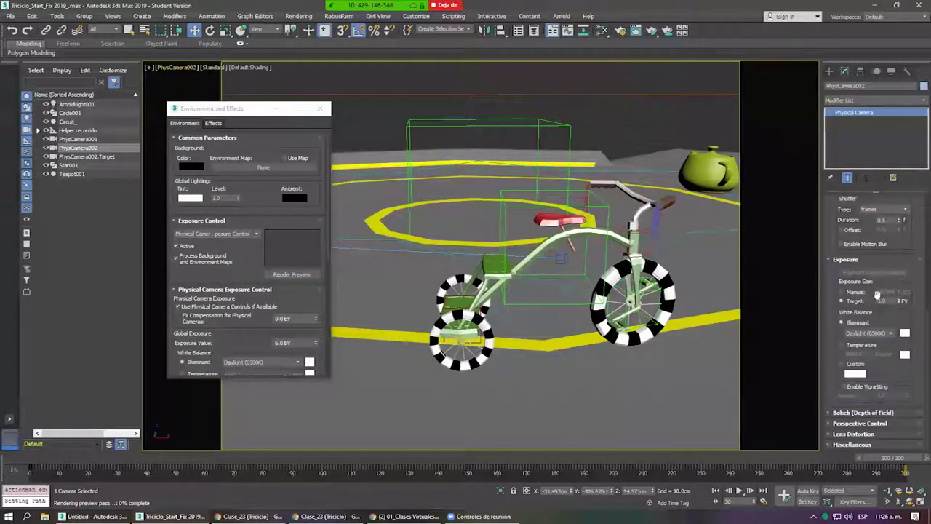
left_click(883, 300)
type("0")
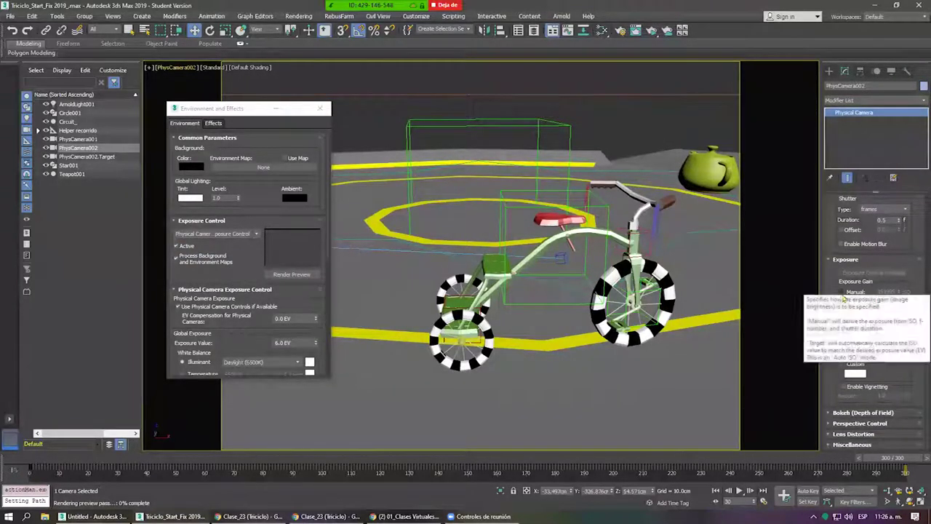
left_click(842, 299)
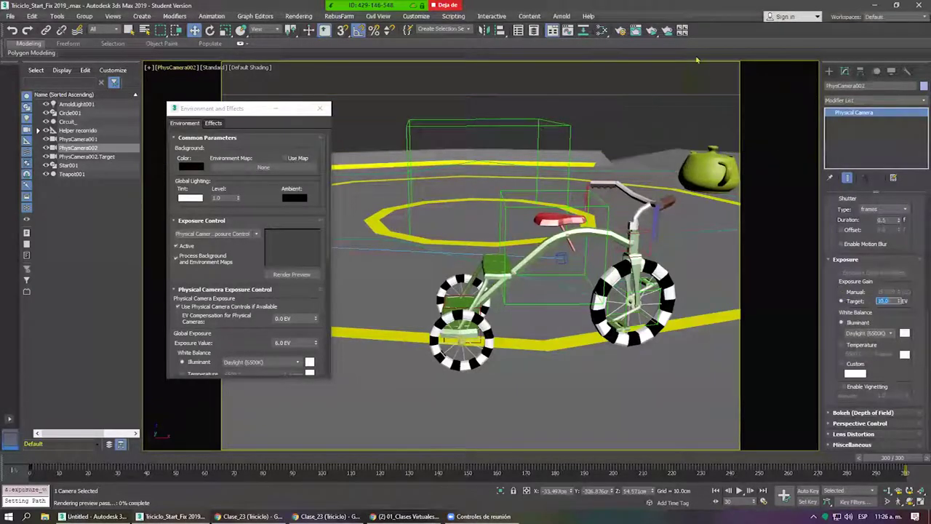
left_click(652, 30)
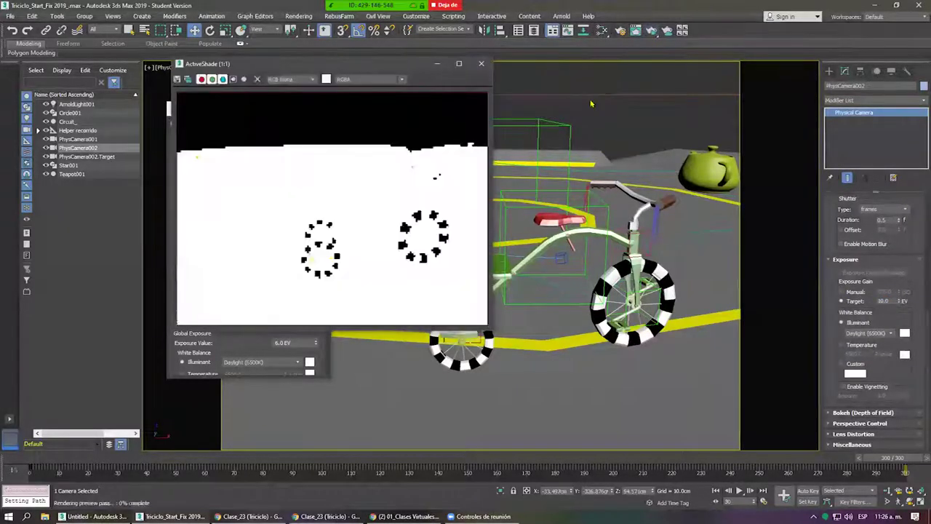
left_click(481, 63)
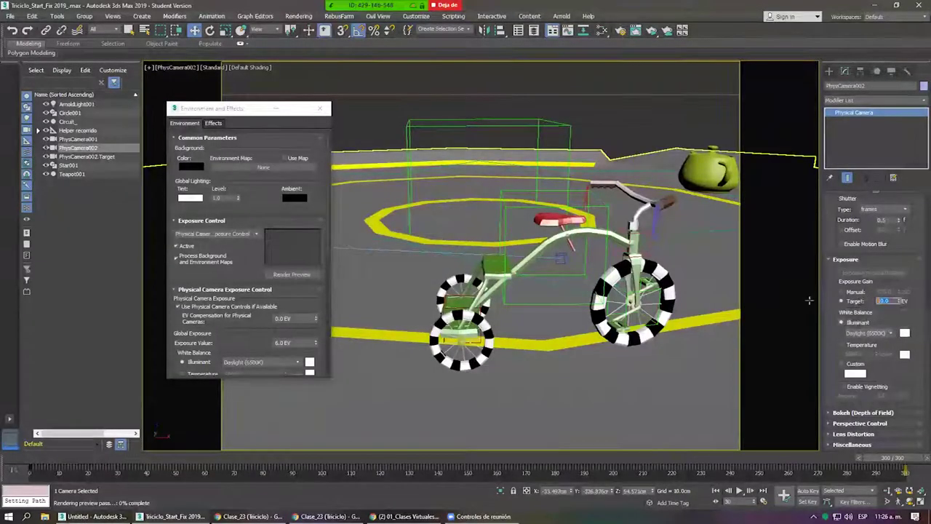
left_click(651, 30)
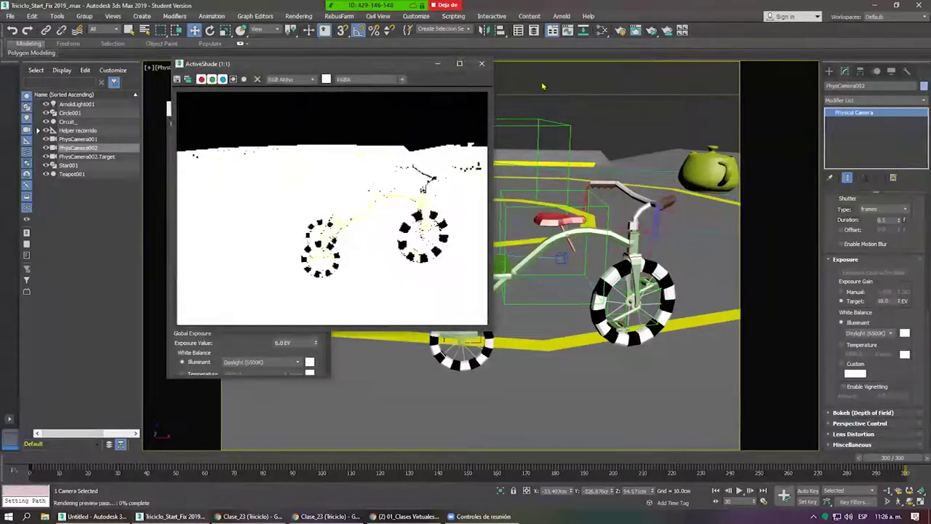
left_click(902, 287)
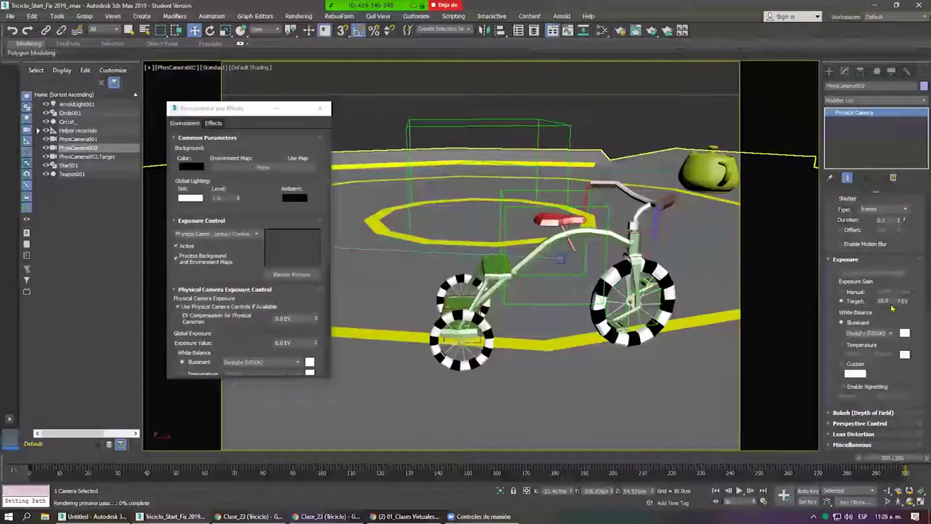
Raise PhysCamera002's target exposure to about 18 EV and switch to the Perspective view.
double_click(889, 300)
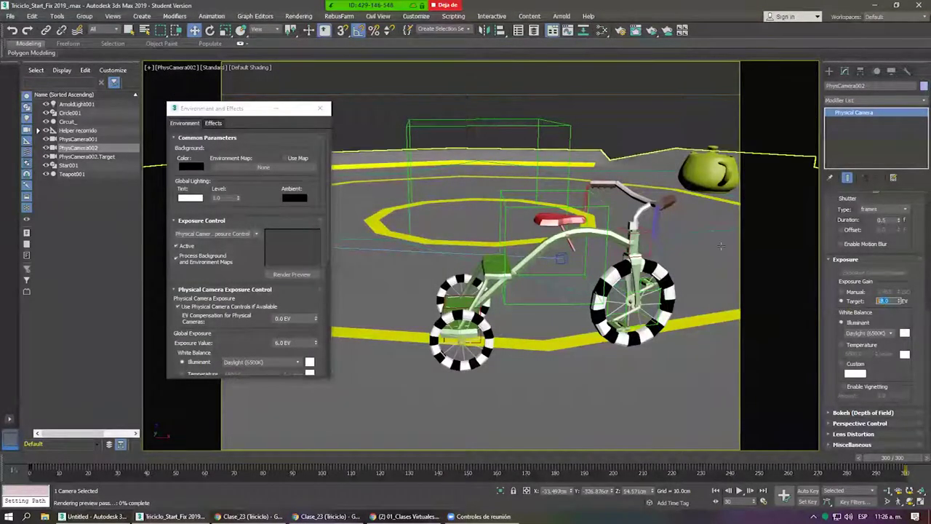
left_click_drag(836, 234, 848, 434)
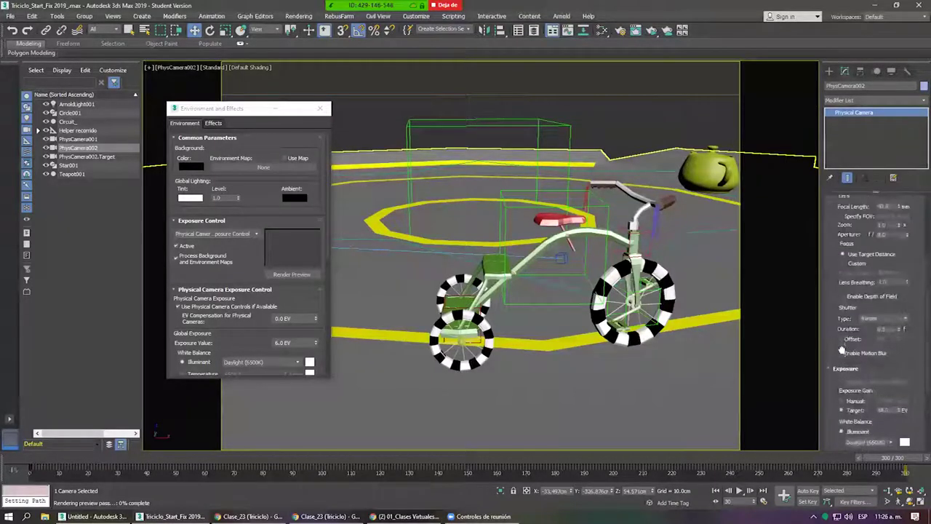
scroll(848, 434, "down", 2)
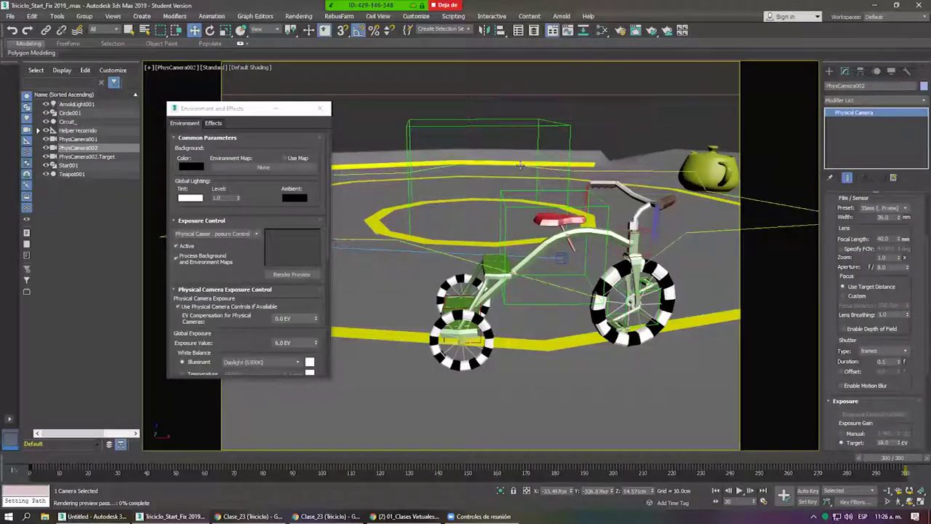
key("p")
scroll(509, 219, "up", 2)
Select ArnoldLight001 and set its intensity to 10 and exposure to 8.
left_click(504, 167)
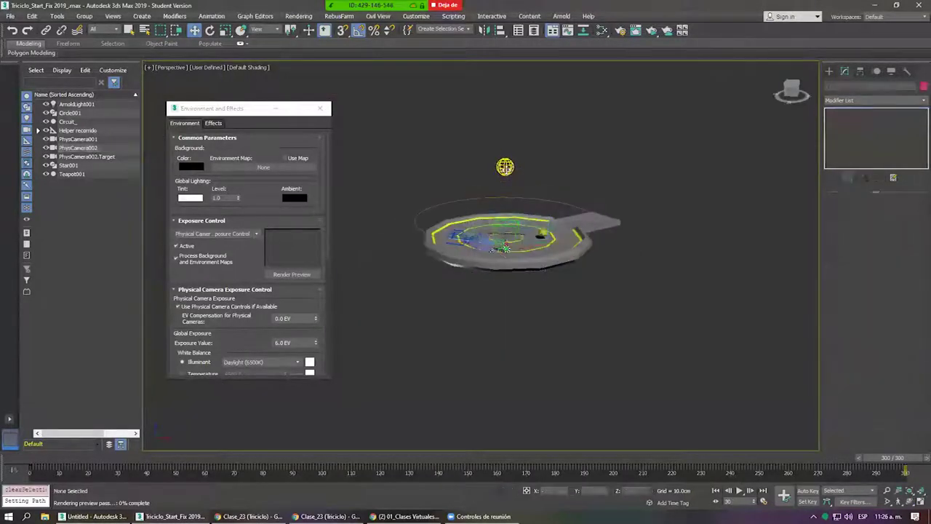
scroll(884, 360, "down", 3)
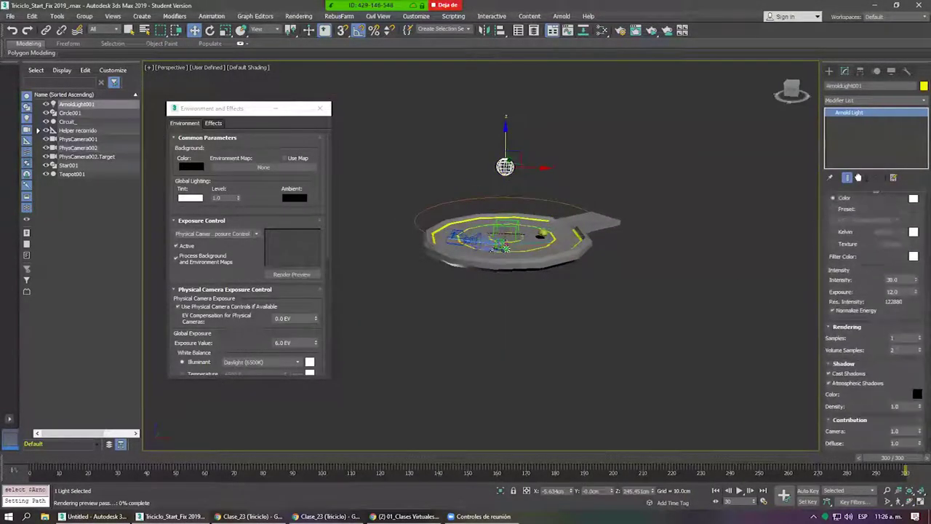
scroll(873, 313, "down", 2)
type("10")
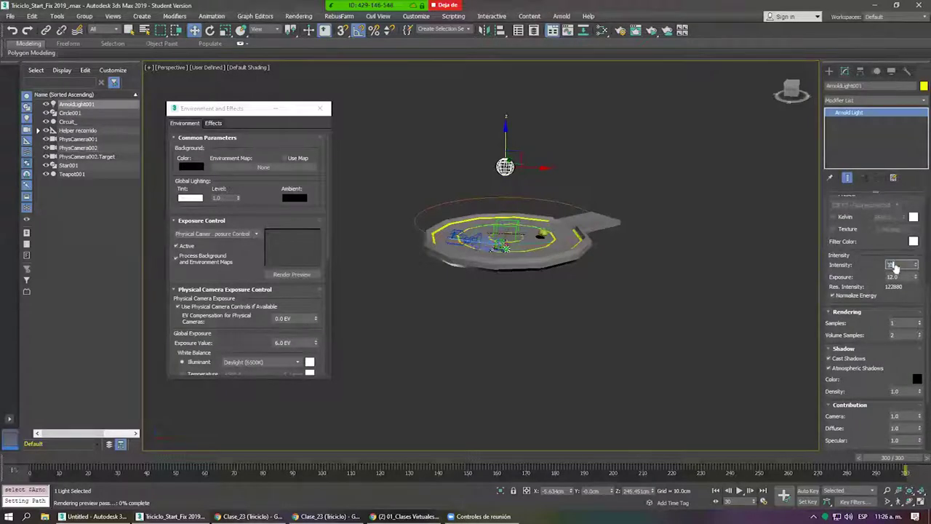
key("Tab")
type("8")
key("Return")
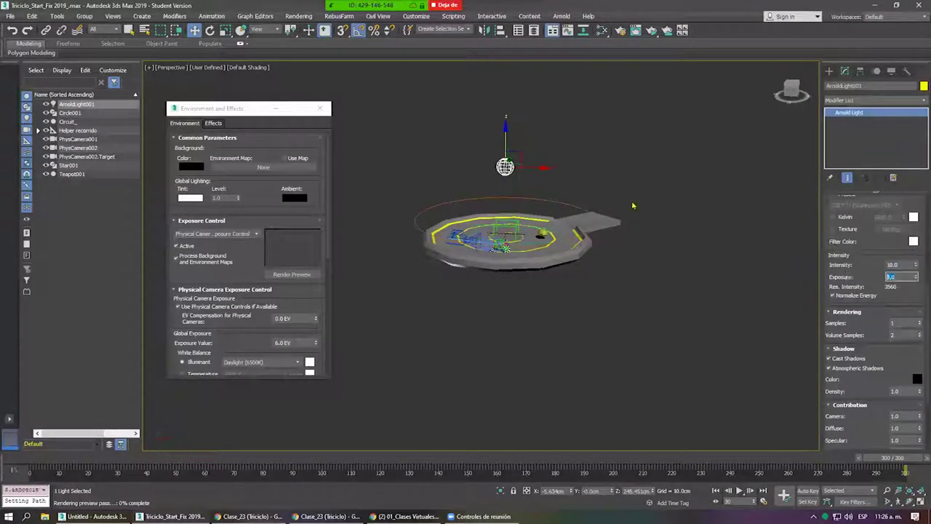
View the scene through PhysCamera002 and start an ActiveShade render.
key("c")
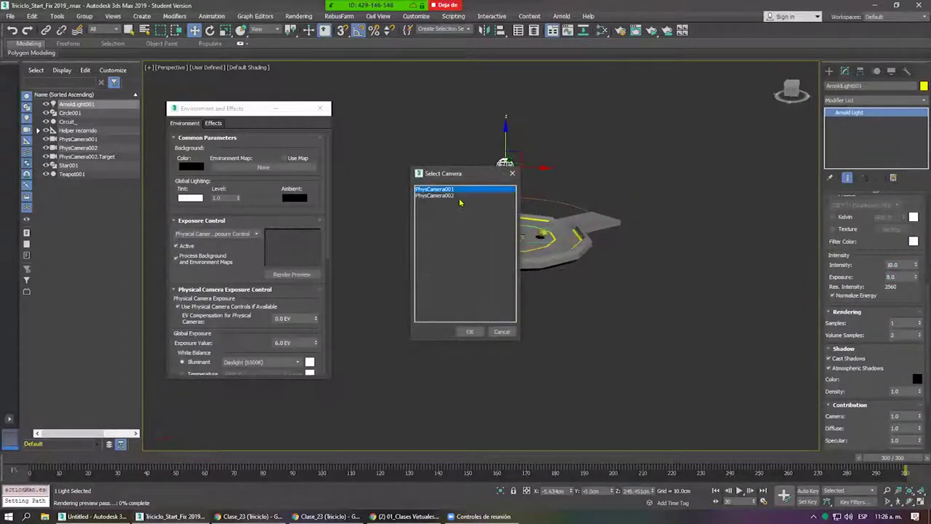
left_click(457, 196)
left_click(470, 331)
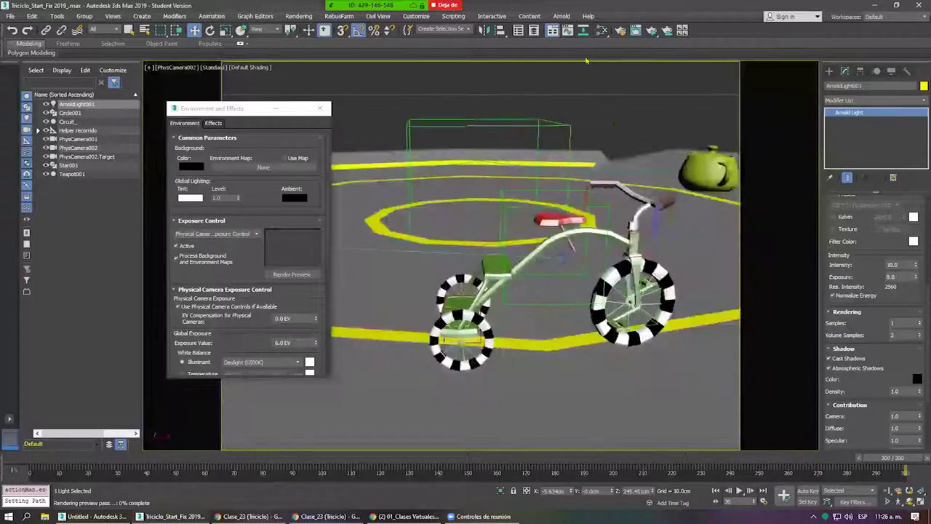
left_click(652, 30)
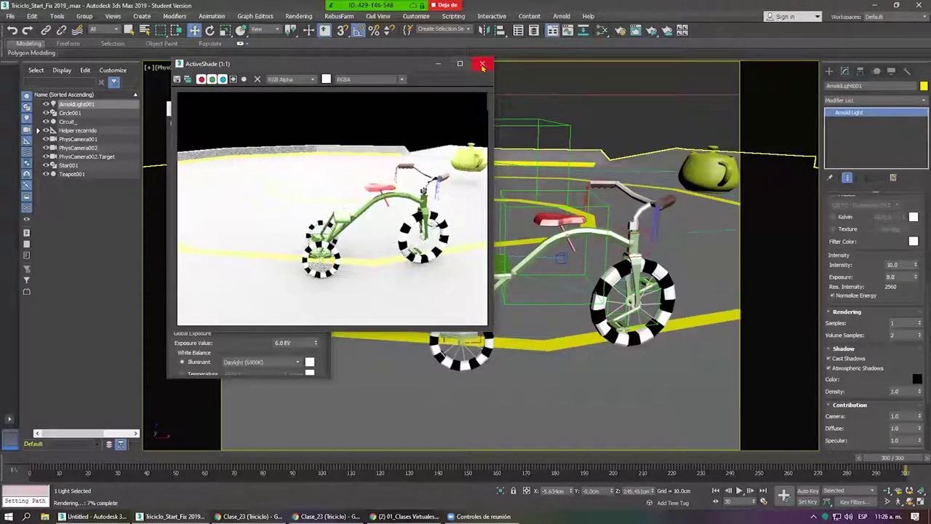
Lower the light's intensity to 6.0 while checking the render, then close ActiveShade.
left_click(906, 276)
double_click(895, 265)
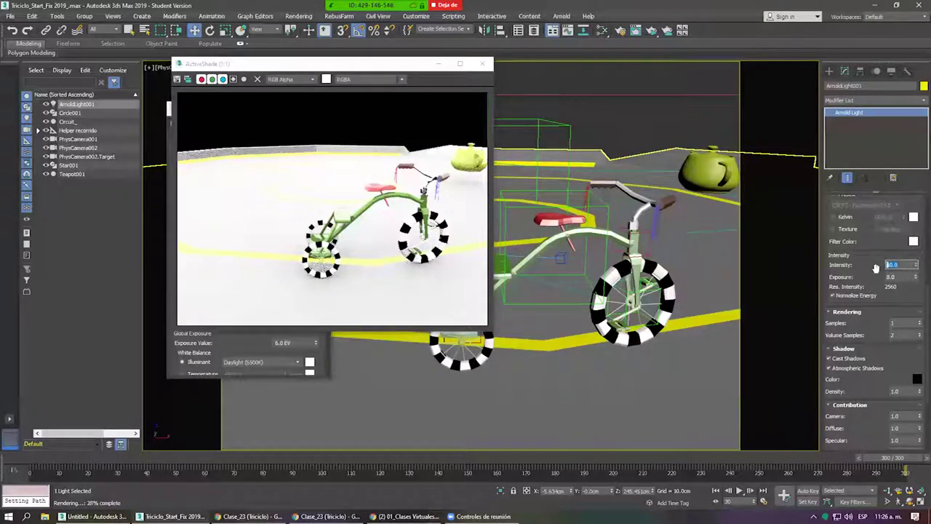
type("1")
key("Return")
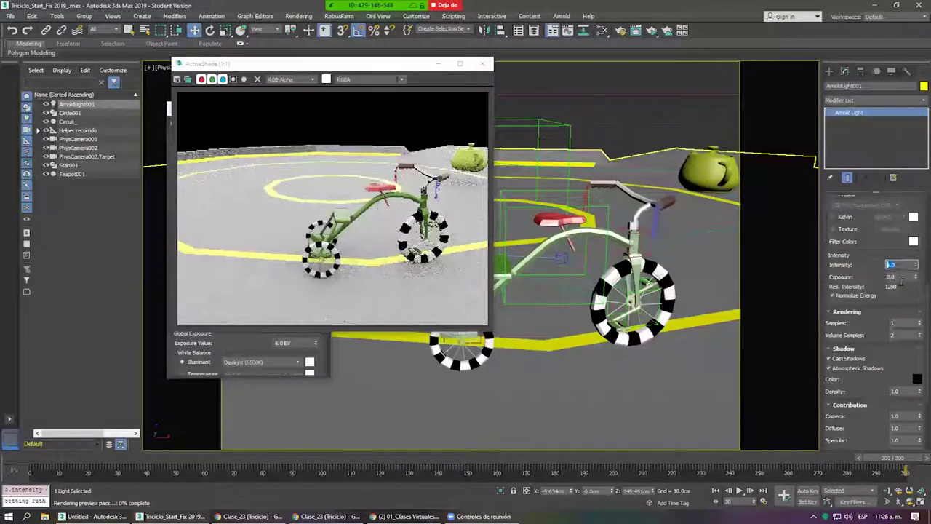
type("2")
key("Return")
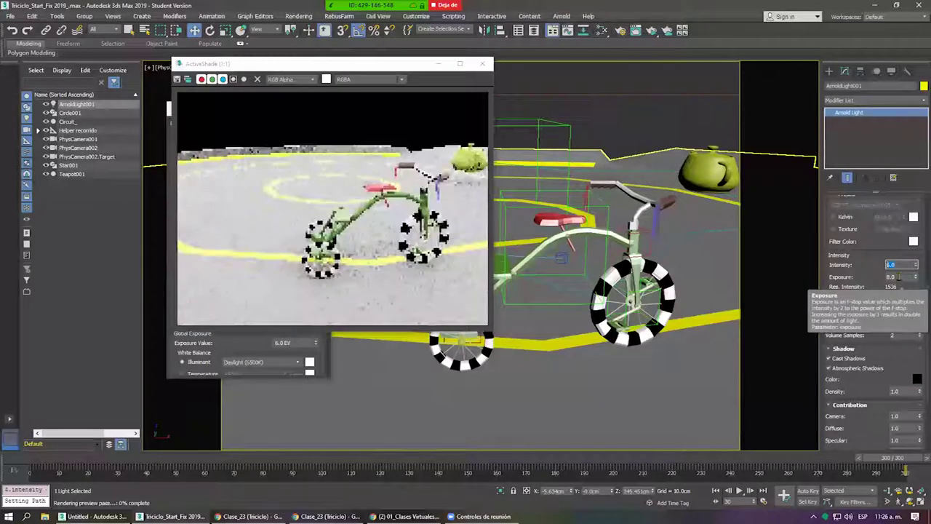
left_click(461, 63)
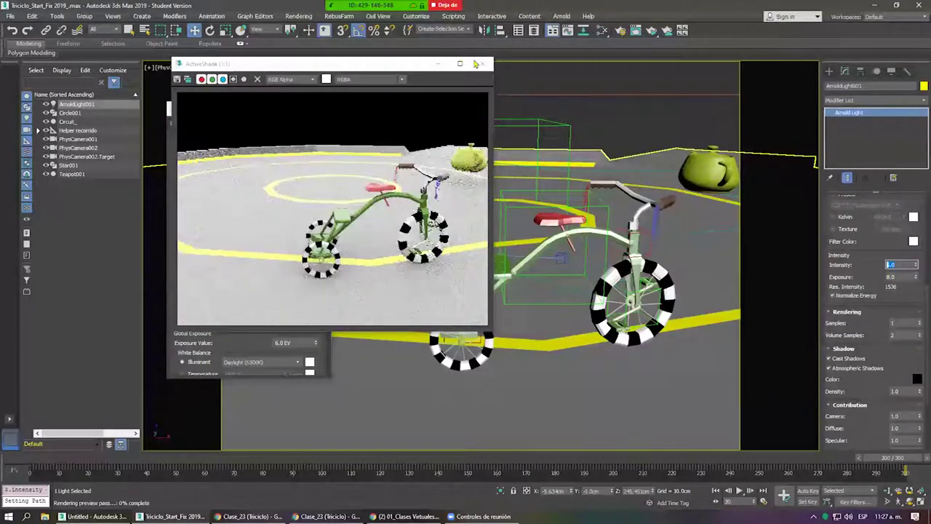
left_click(438, 64)
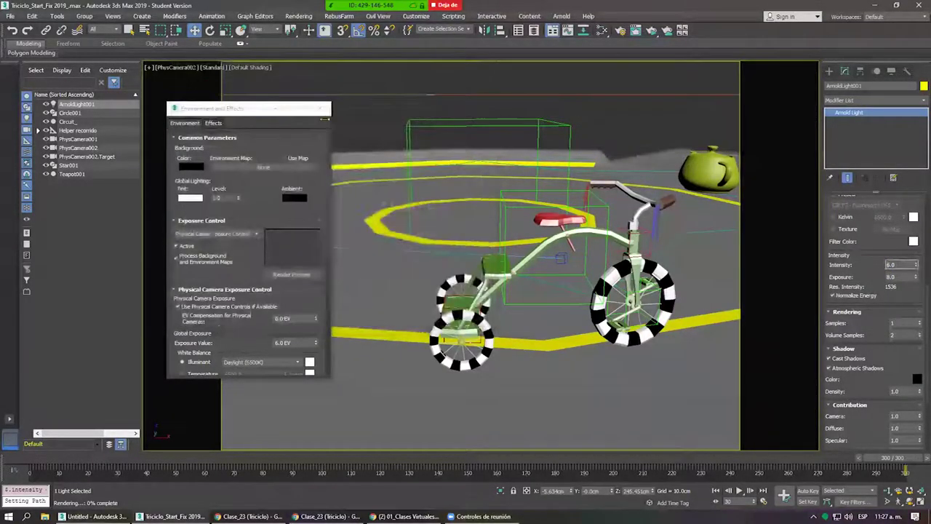
Close the exposure settings and render a PhysCamera002 preview to a new .mov file on the desktop.
left_click(319, 105)
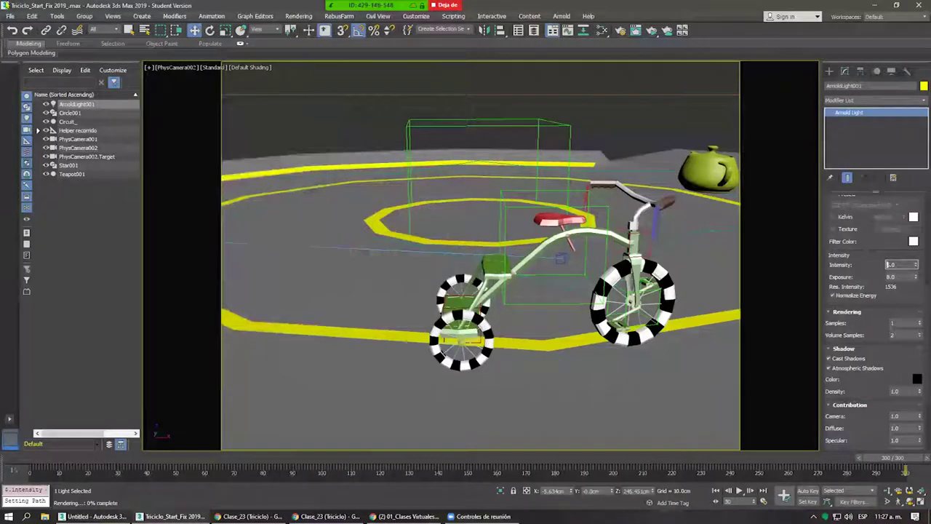
left_click(57, 16)
mouse_move(89, 310)
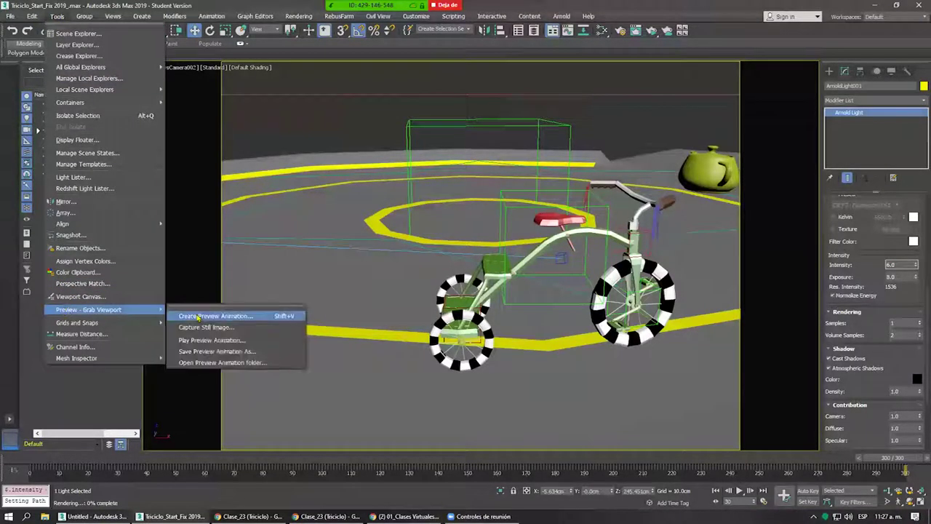
left_click(196, 316)
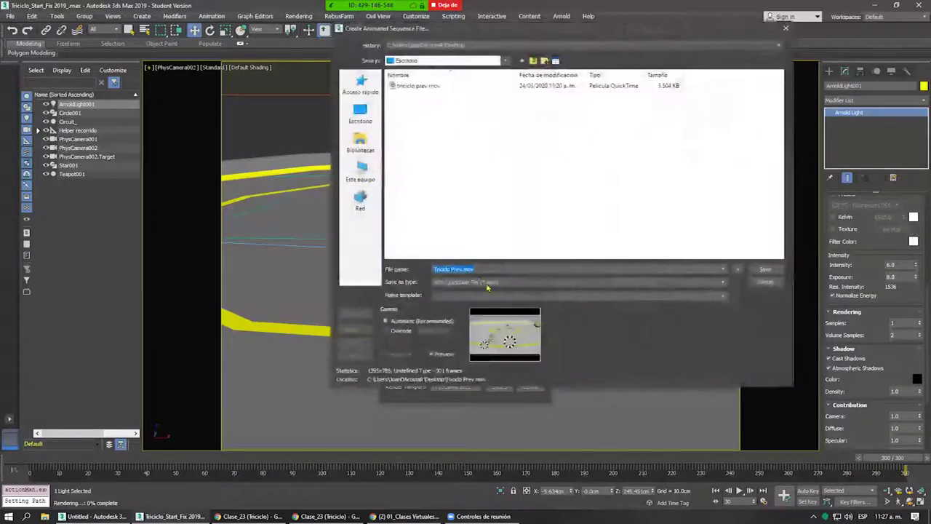
left_click(461, 269)
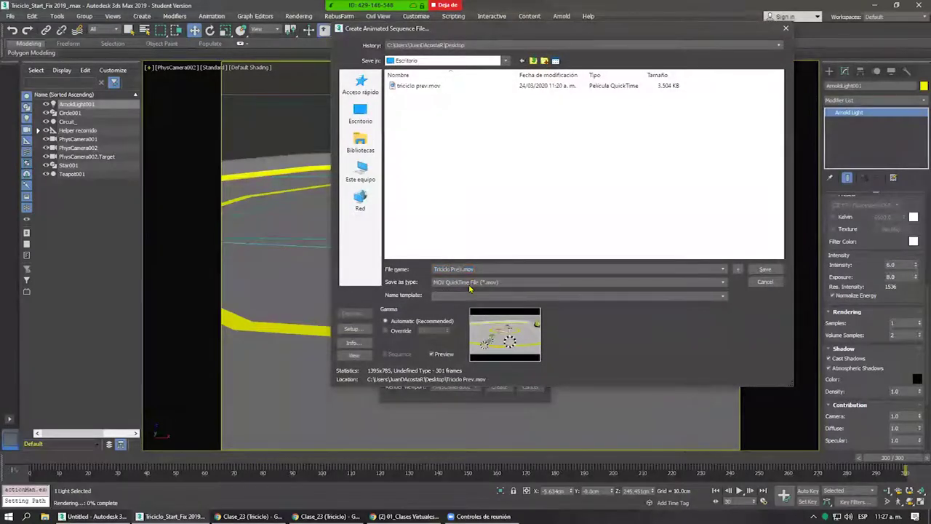
type("3")
key("Return")
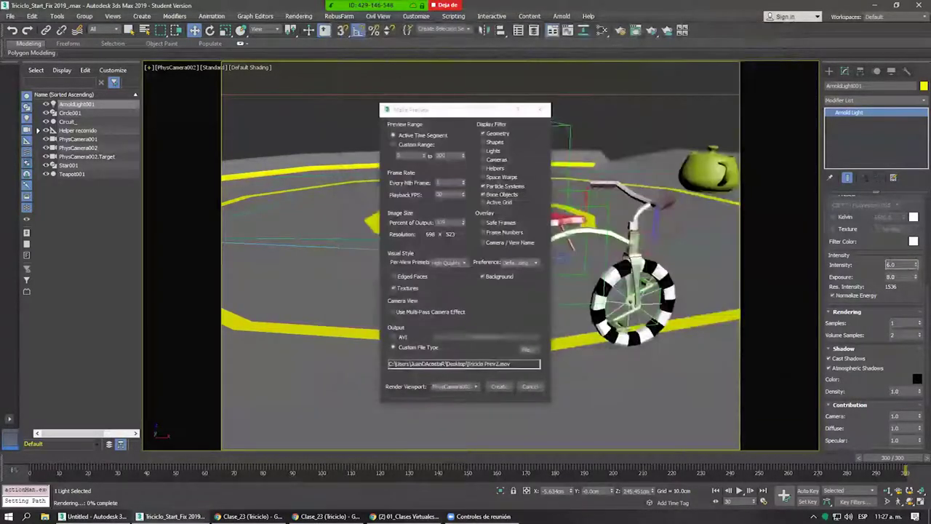
left_click(498, 386)
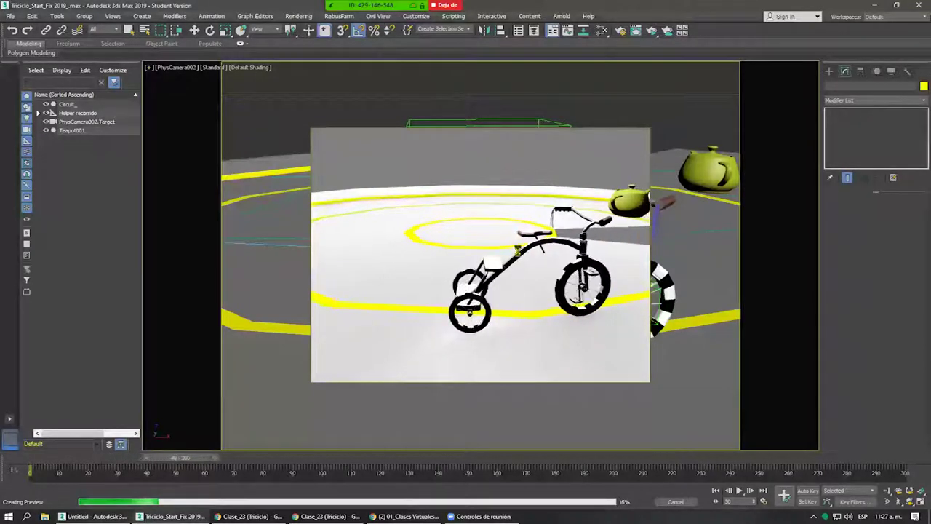
Cancel the running preview and start a new PhysCamera002 preview animation.
left_click(671, 502)
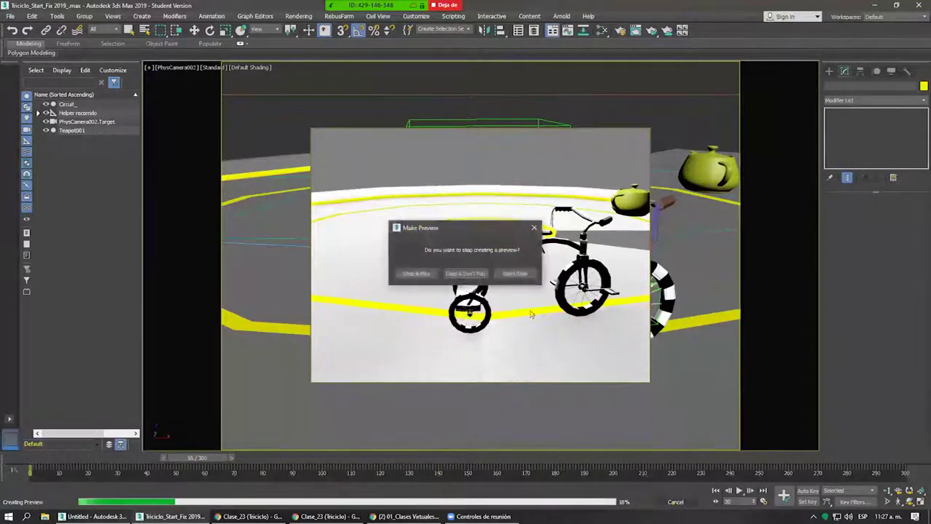
left_click(466, 273)
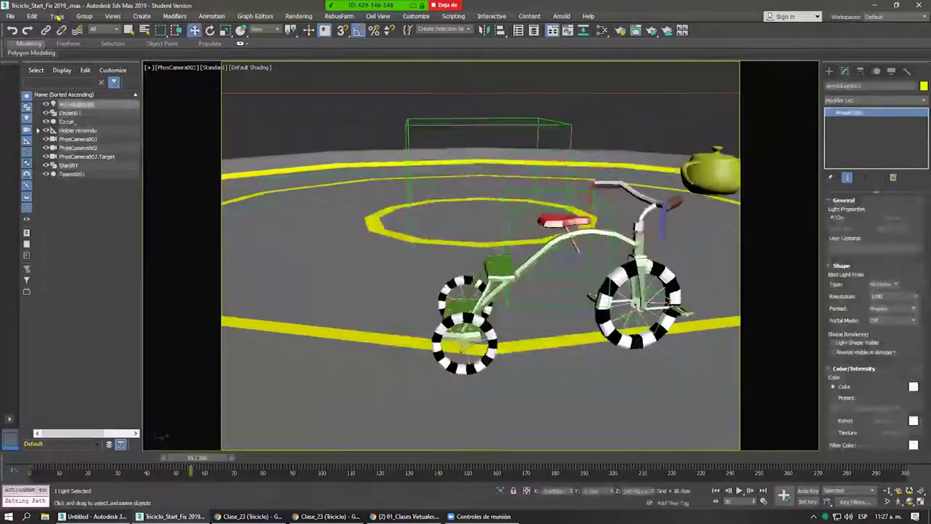
left_click(56, 16)
mouse_move(88, 309)
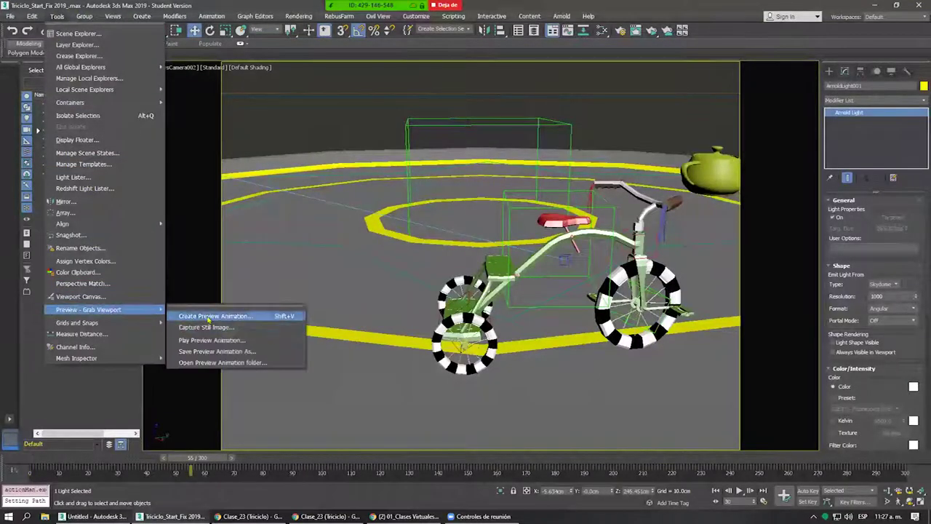
left_click(206, 315)
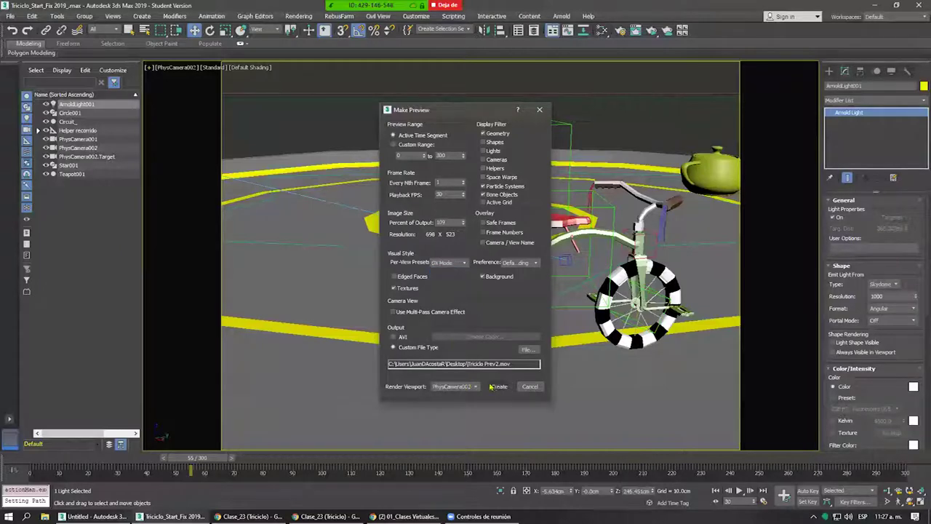
left_click(498, 387)
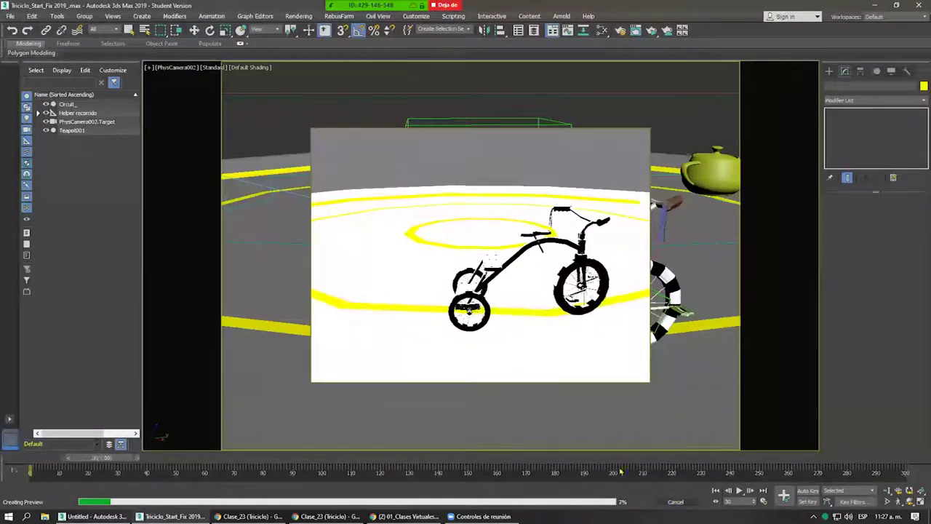
Stop that preview and recreate it with the Per-View Preset set to Standard instead of DX Mode.
key("Escape")
left_click(465, 274)
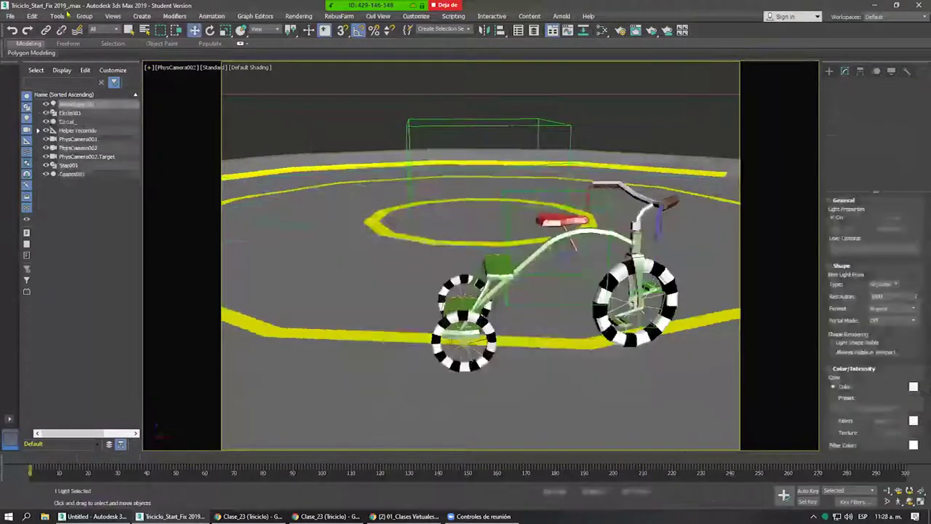
left_click(57, 16)
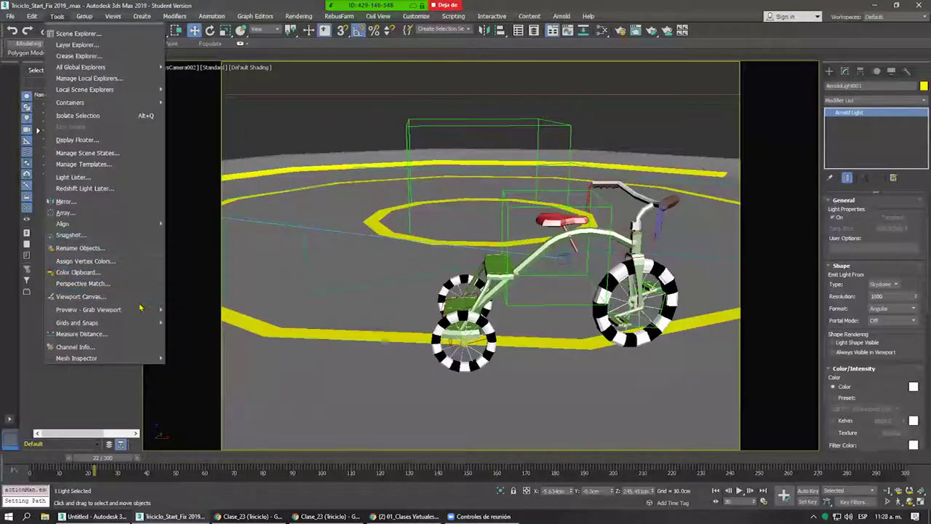
mouse_move(88, 310)
left_click(189, 316)
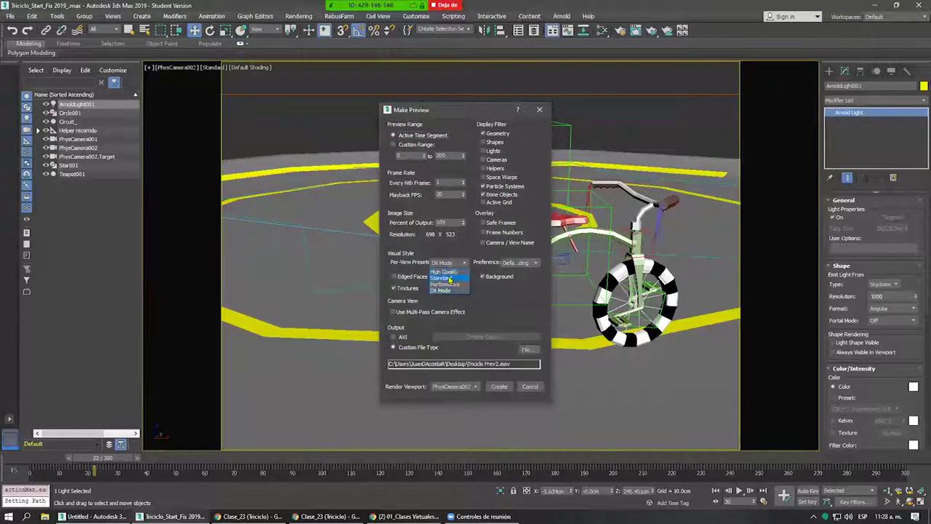
left_click(497, 387)
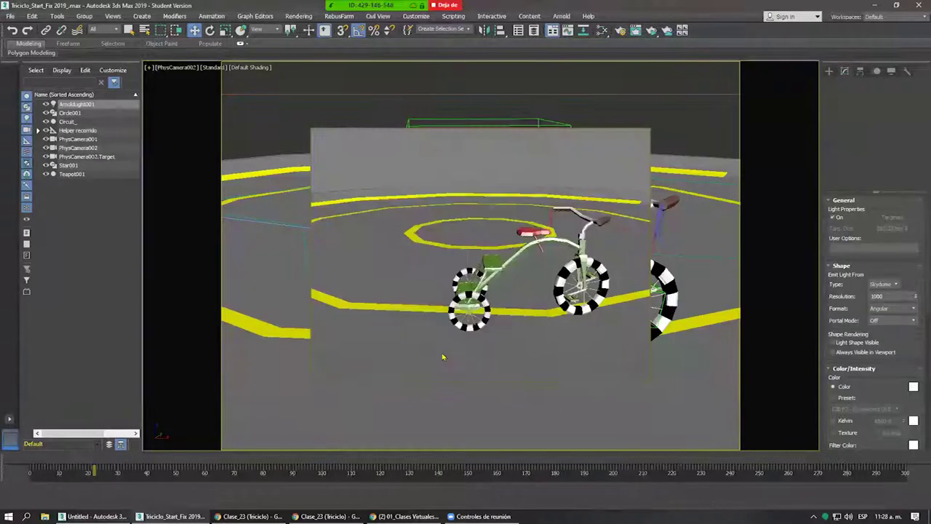